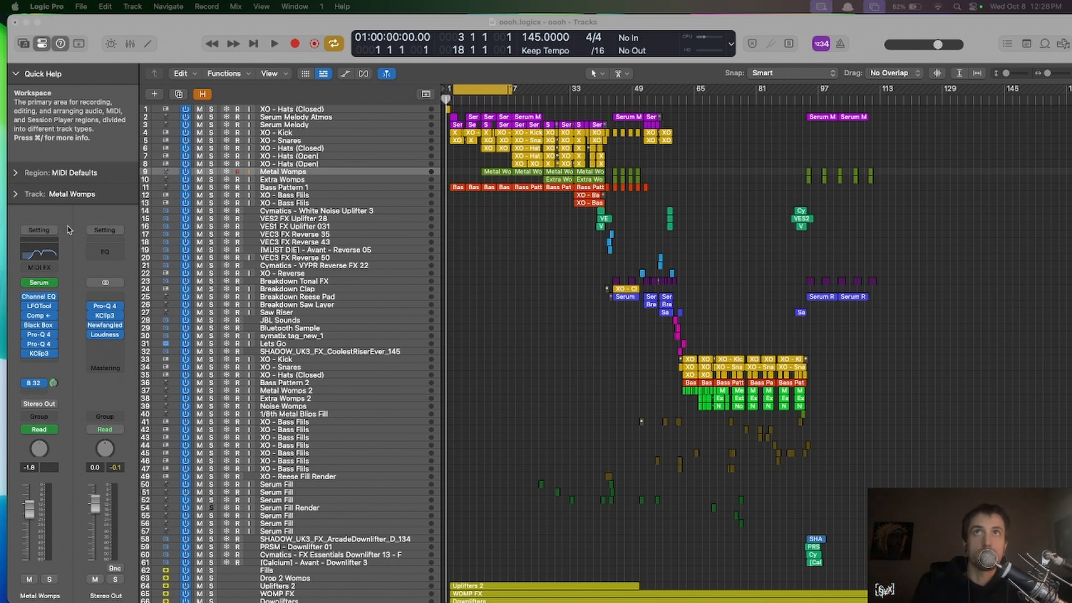
pyautogui.click(522, 327)
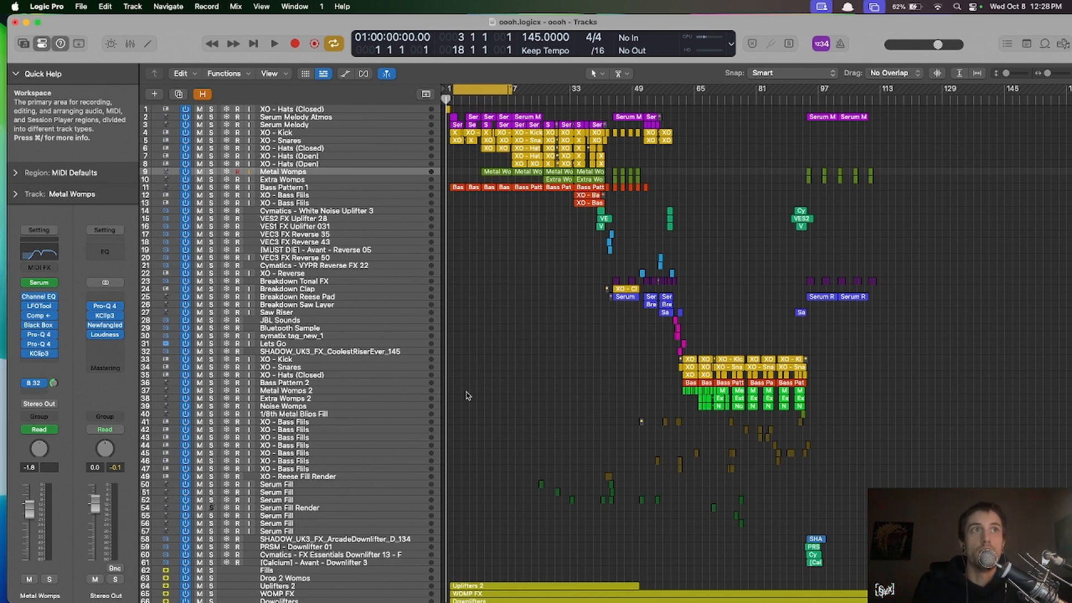
pyautogui.scroll(-5, 504, 441)
pyautogui.scroll(5, 504, 441)
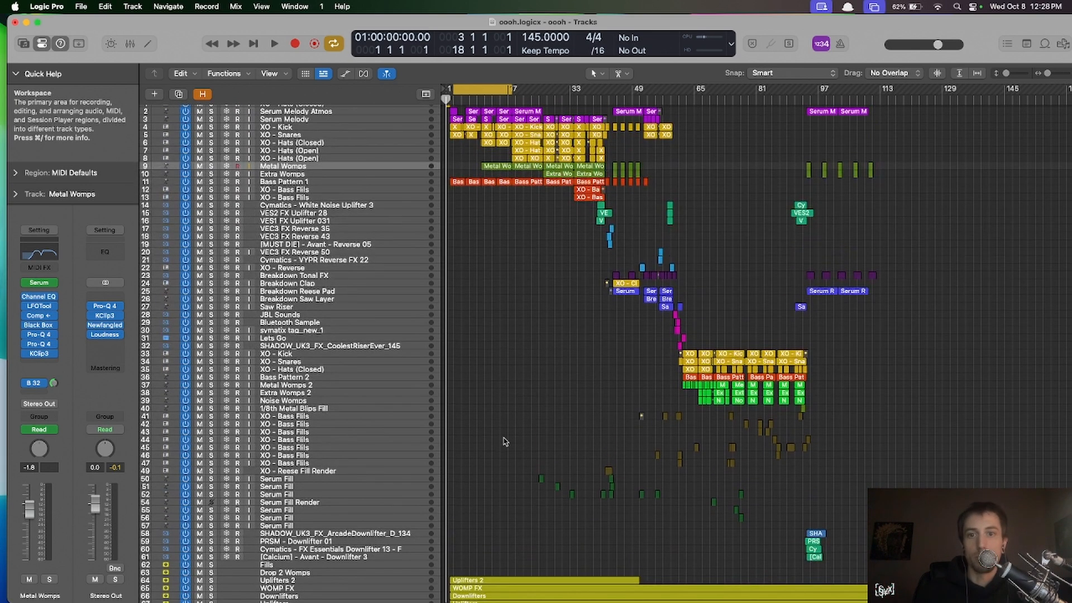
pyautogui.scroll(1, 505, 441)
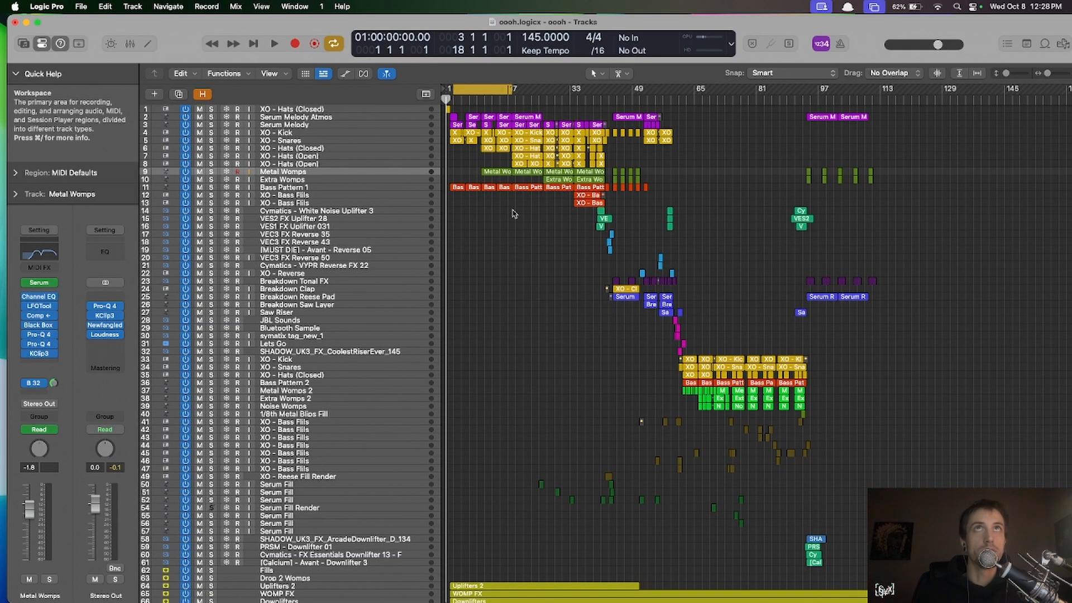
# - Move the playhead to bar 3 and set the cycle range to bars 2 to 18
pyautogui.click(453, 101)
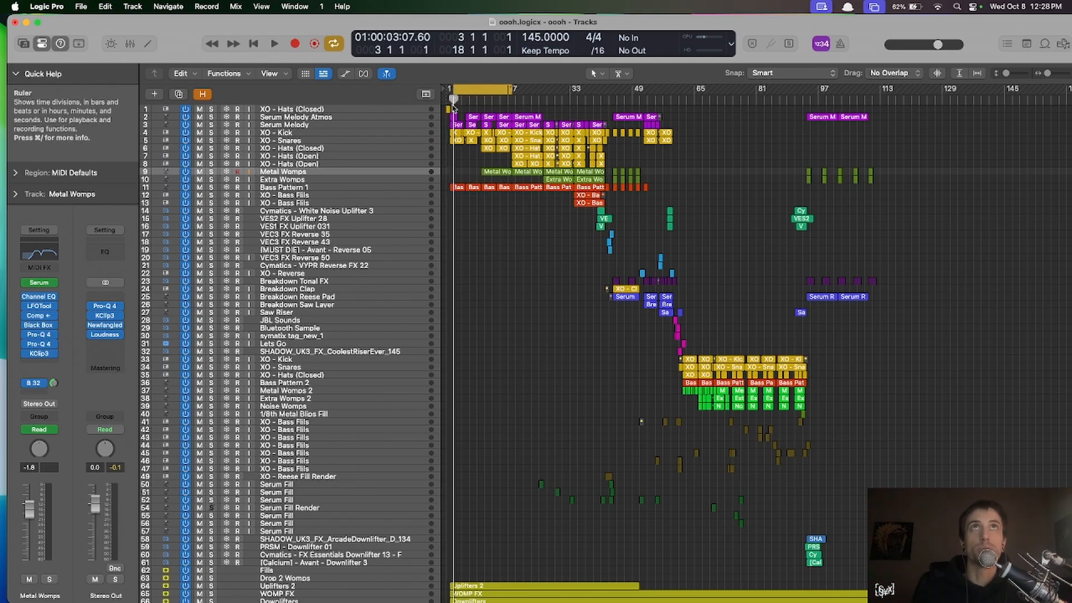
pyautogui.scroll(6, 505, 202)
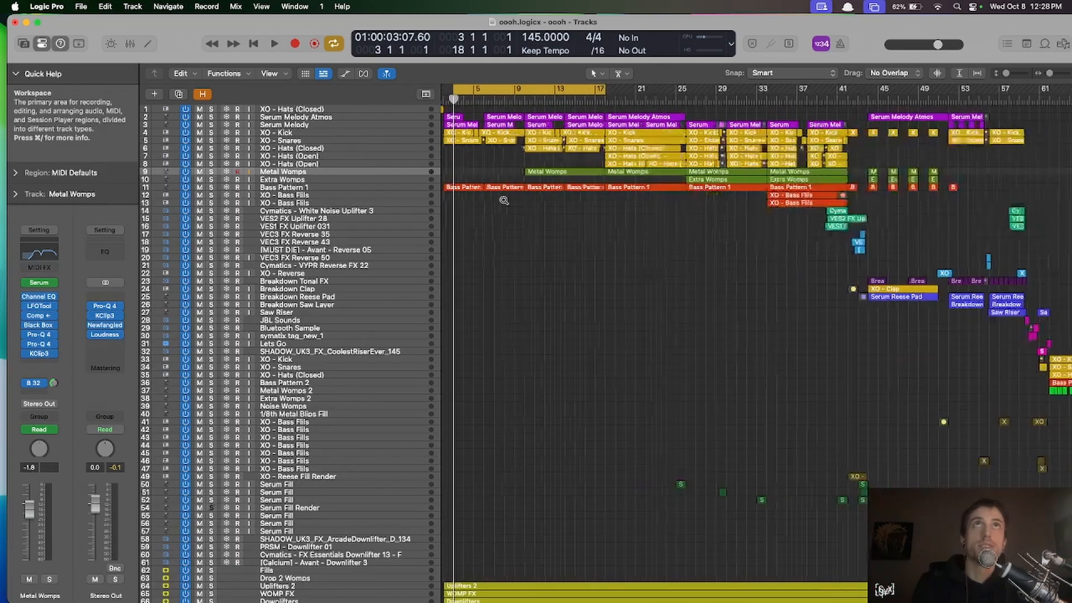
pyautogui.moveTo(535, 85); pyautogui.dragTo(525, 85)
pyautogui.moveTo(616, 88); pyautogui.dragTo(629, 88)
pyautogui.scroll(-2, 551, 323)
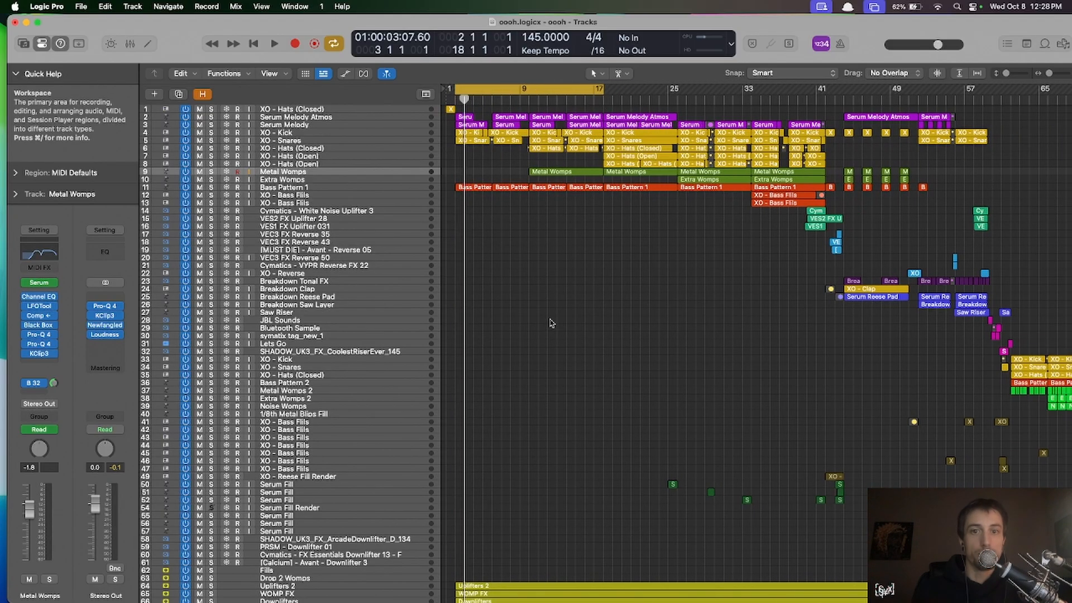
# - Highlight the arrangement's sections in turn by selecting their regions, including both drops and the breakdown, and clear the selection
pyautogui.scroll(-5, 601, 352)
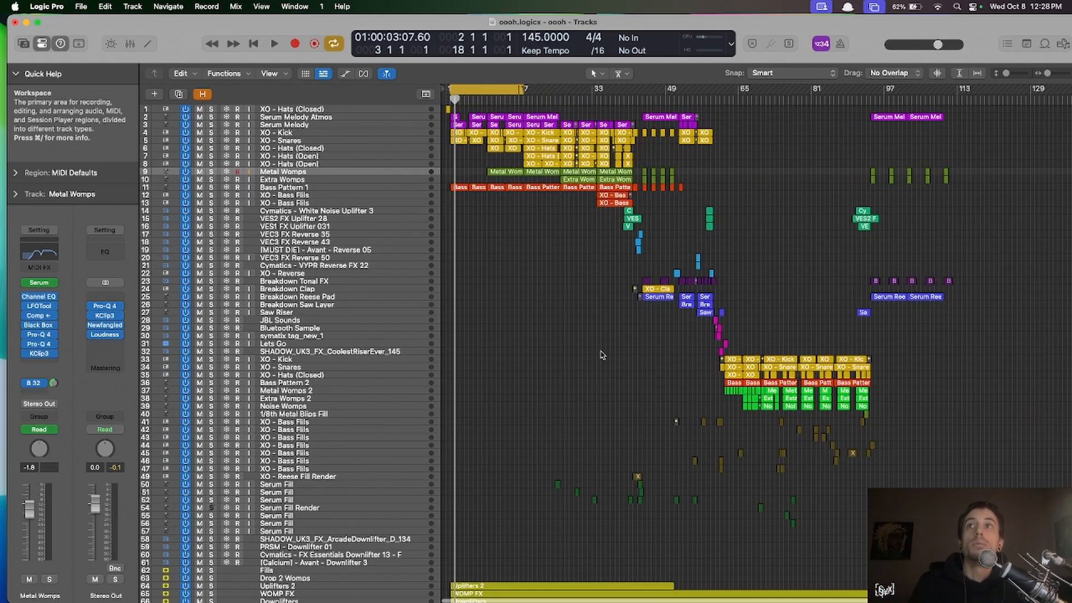
pyautogui.scroll(-3, 603, 354)
pyautogui.scroll(3, 601, 355)
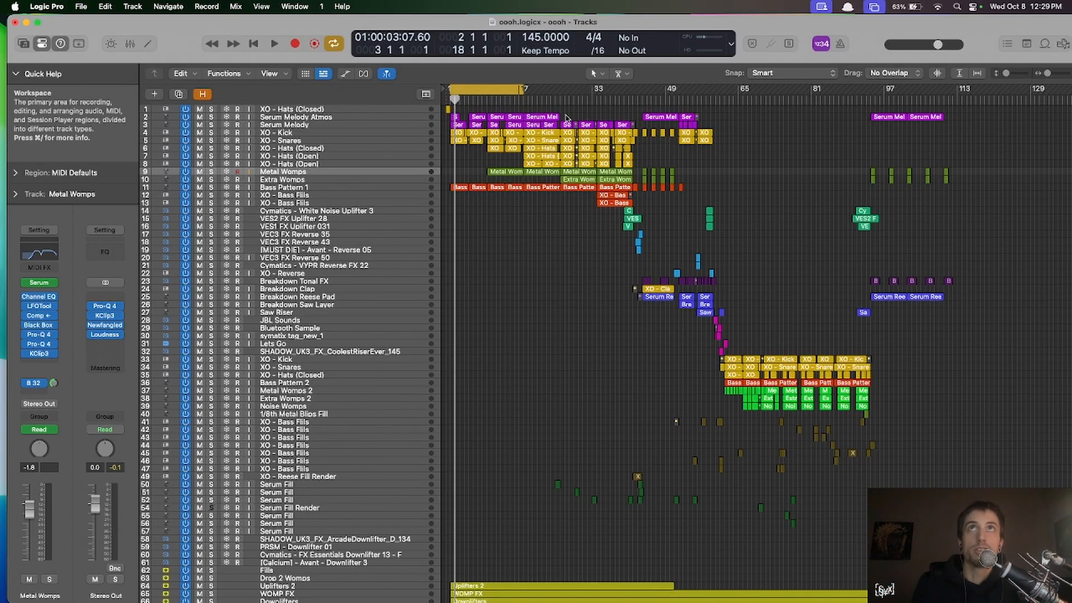
pyautogui.moveTo(579, 124); pyautogui.dragTo(634, 239)
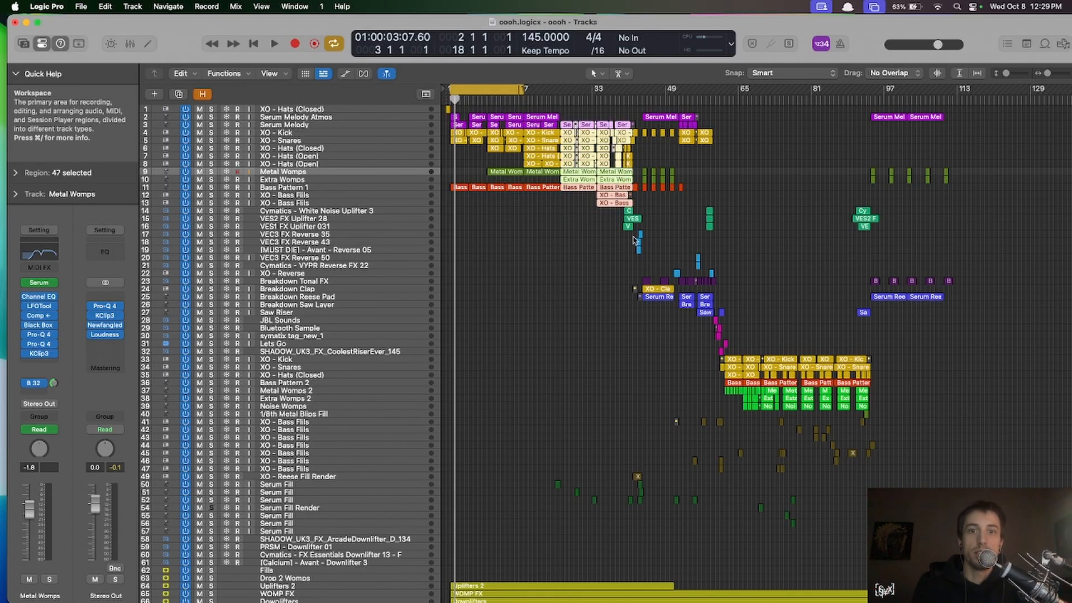
pyautogui.moveTo(801, 333); pyautogui.dragTo(893, 430)
pyautogui.moveTo(708, 345); pyautogui.dragTo(663, 110)
pyautogui.click(529, 236)
pyautogui.moveTo(528, 234); pyautogui.dragTo(454, 109)
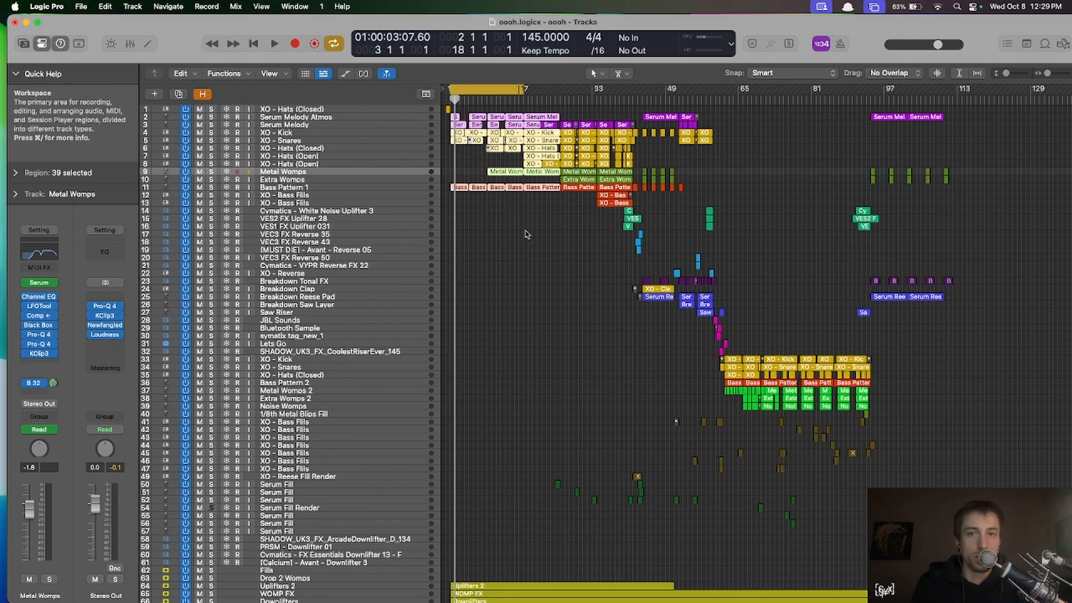
pyautogui.click(500, 229)
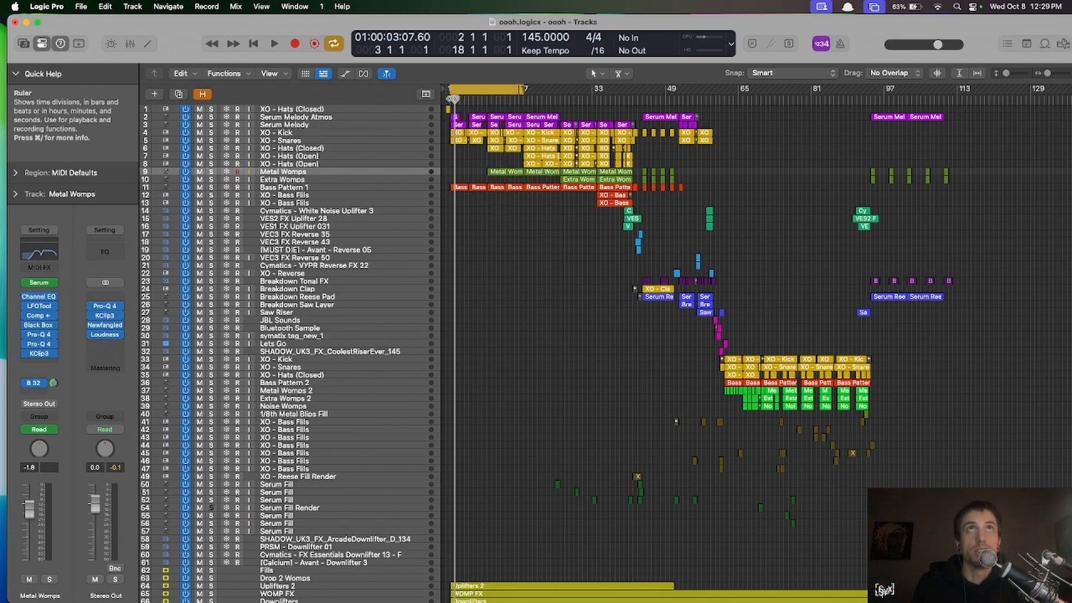
# - Move the playhead back to bar 2 and set the cycle range to bars 2 to 19
pyautogui.moveTo(455, 98); pyautogui.dragTo(449, 98)
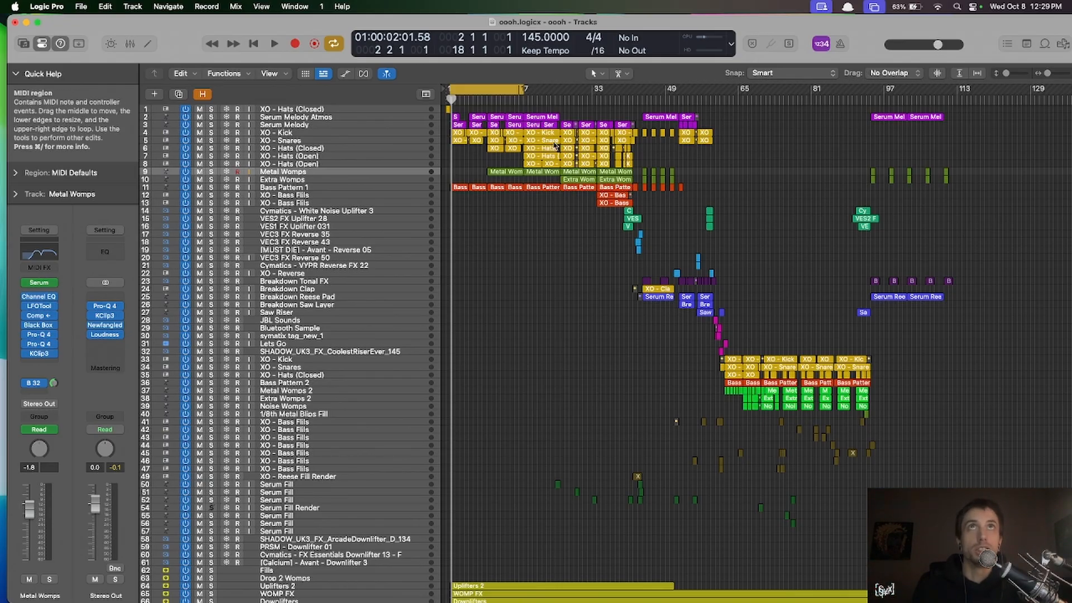
pyautogui.moveTo(479, 90)
pyautogui.mouseDown()
pyautogui.moveTo(533, 88)
pyautogui.moveTo(486, 86)
pyautogui.mouseUp()
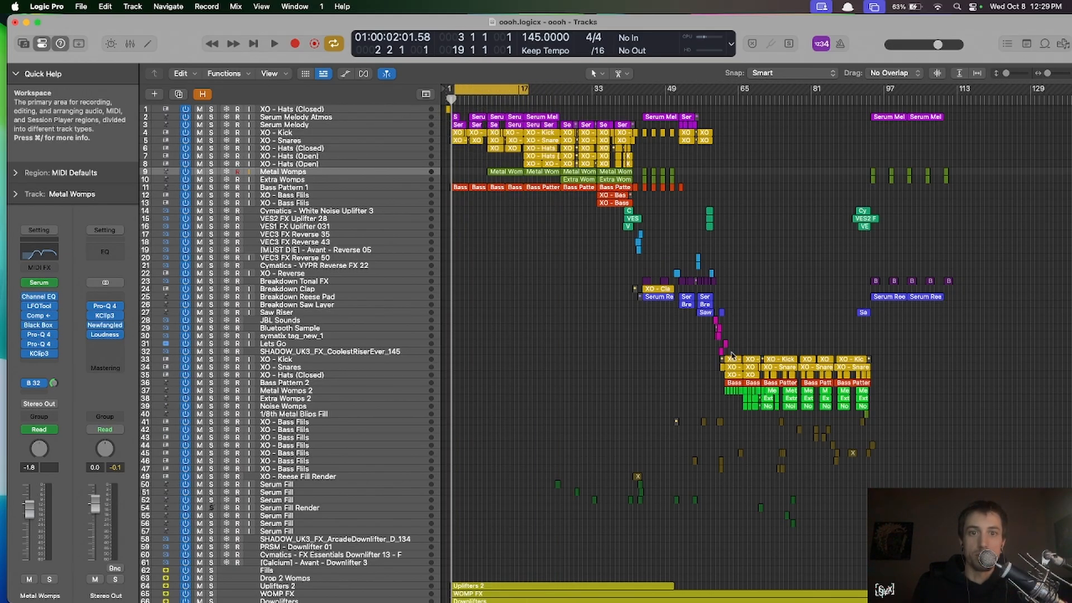
pyautogui.moveTo(737, 342); pyautogui.dragTo(799, 416)
pyautogui.click(798, 416)
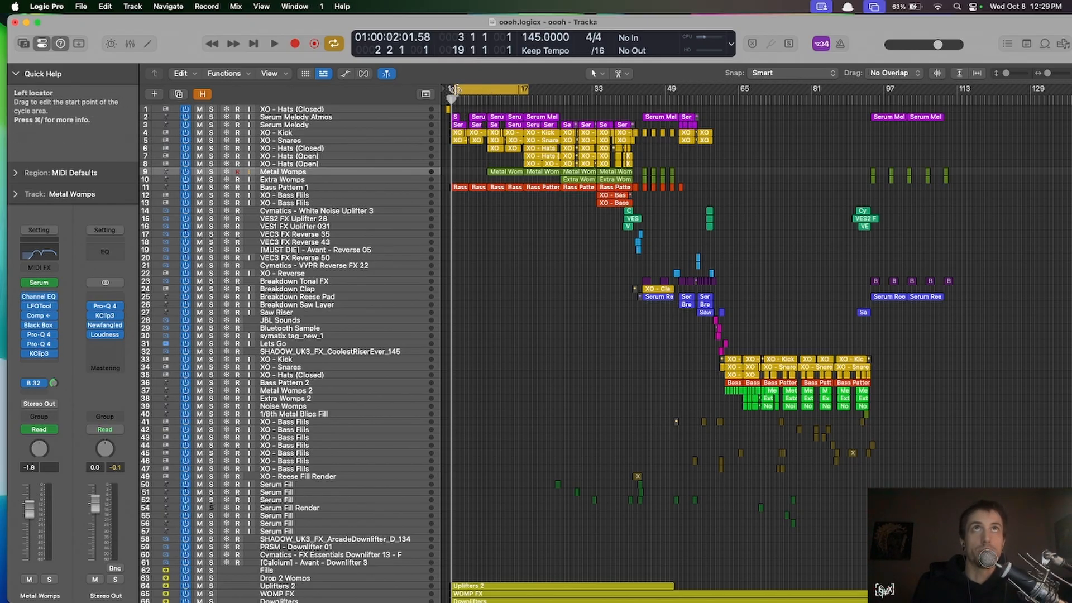
pyautogui.press('super+Right')
pyautogui.press('super+Right')
pyautogui.moveTo(463, 96); pyautogui.dragTo(448, 91)
pyautogui.press('super+Right')
pyautogui.press('super+Right')
pyautogui.press('super+Right')
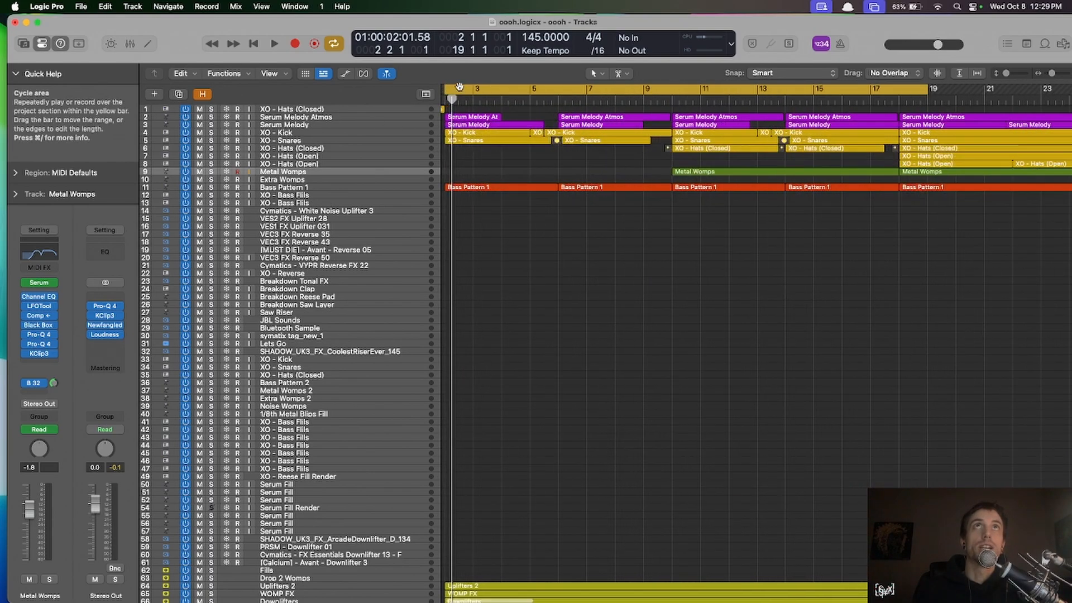
# - Select the Serum Melody track together with its regions inside the cycle range
pyautogui.press('super+Down')
pyautogui.press('super+Down')
pyautogui.press('super+Down')
pyautogui.press('super+Down')
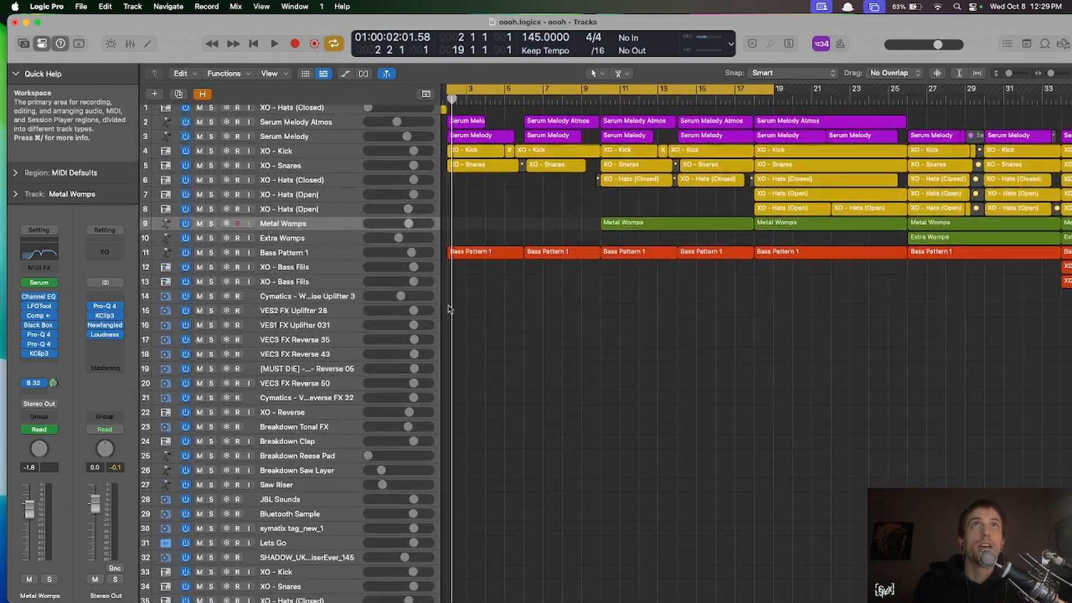
pyautogui.scroll(3, 450, 308)
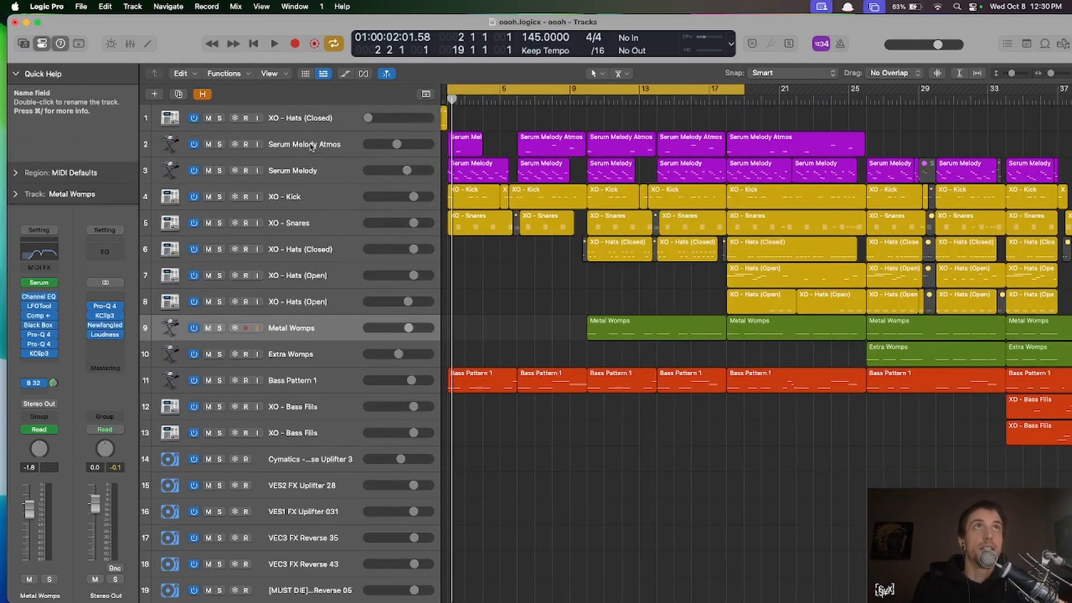
pyautogui.click(311, 144)
pyautogui.click(296, 177)
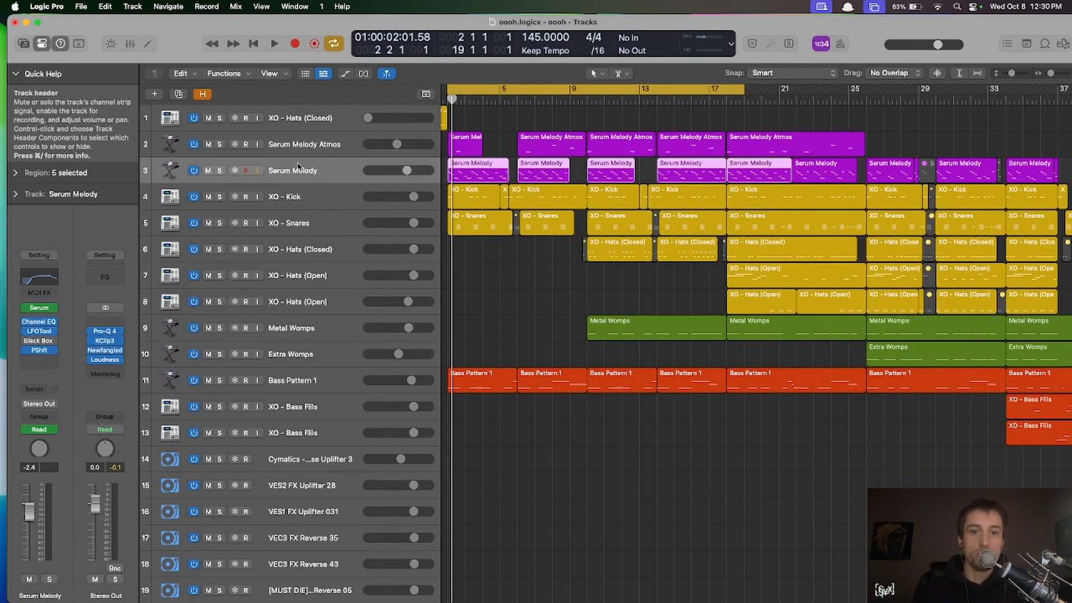
# - Open the selected Serum Melody regions in the Piano Roll and solo their track
pyautogui.scroll(5, 359, 154)
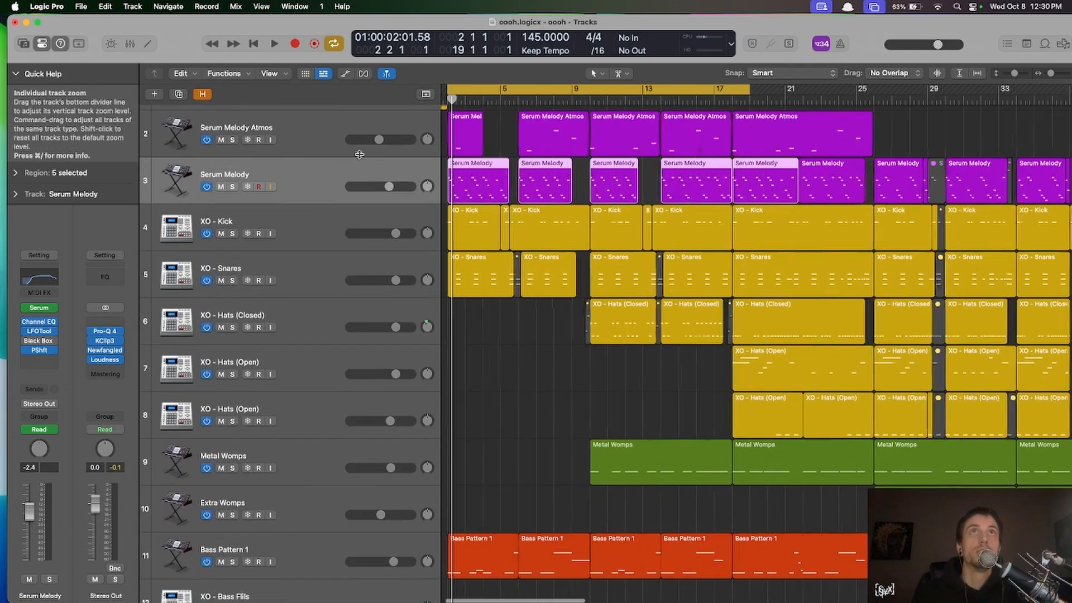
pyautogui.hscroll(-2, 359, 154)
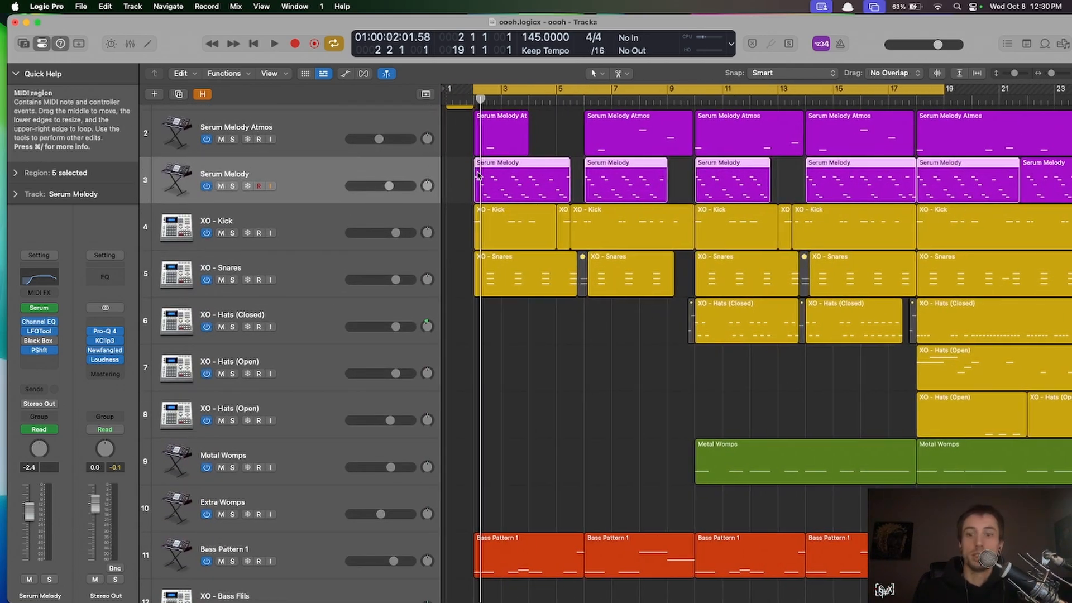
pyautogui.press('e')
pyautogui.click(232, 187)
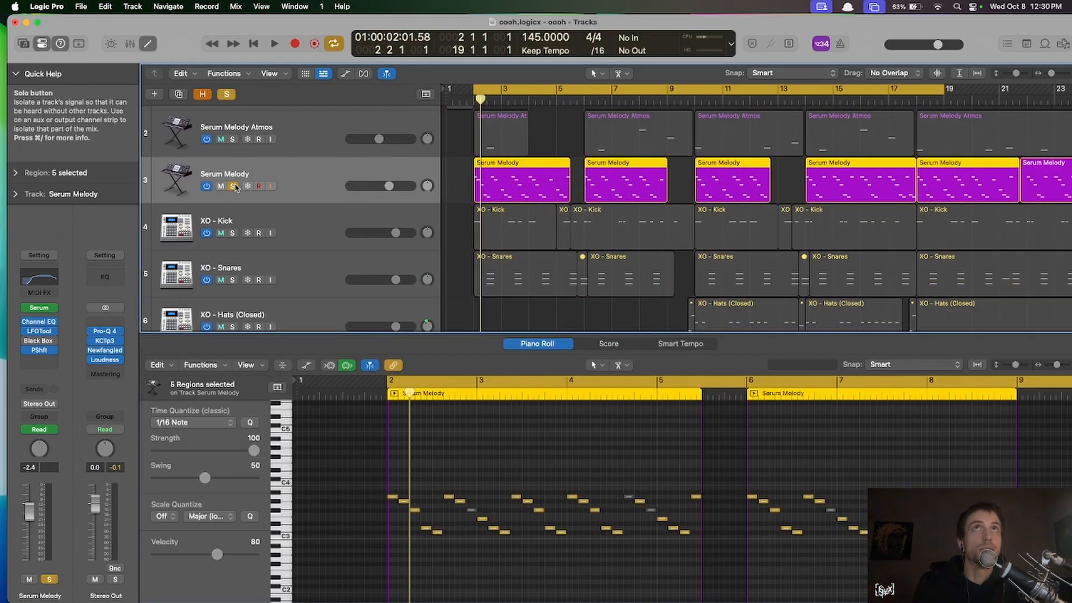
# - Play the soloed Serum Melody track from bar 2 to bar 9 while examining its notes in the Piano Roll
pyautogui.scroll(-4, 462, 235)
pyautogui.scroll(-4, 439, 433)
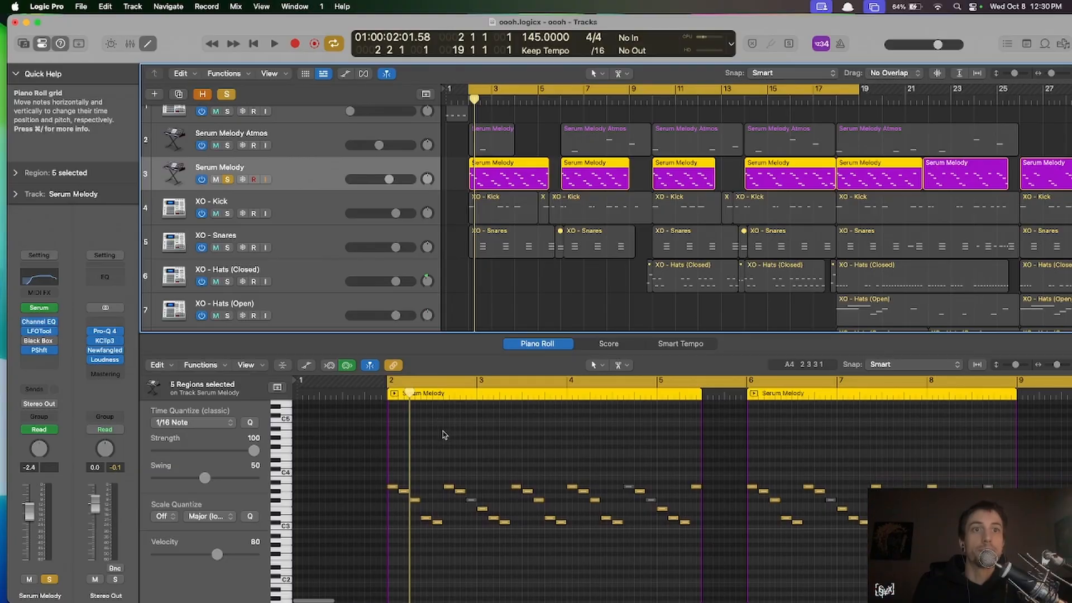
pyautogui.press('space')
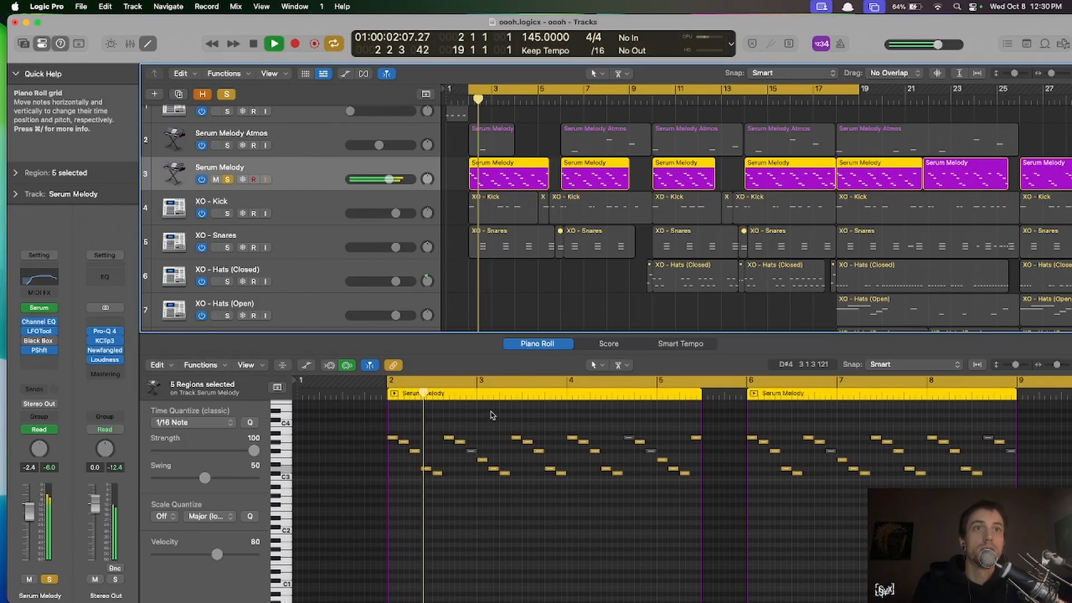
pyautogui.scroll(-1, 435, 409)
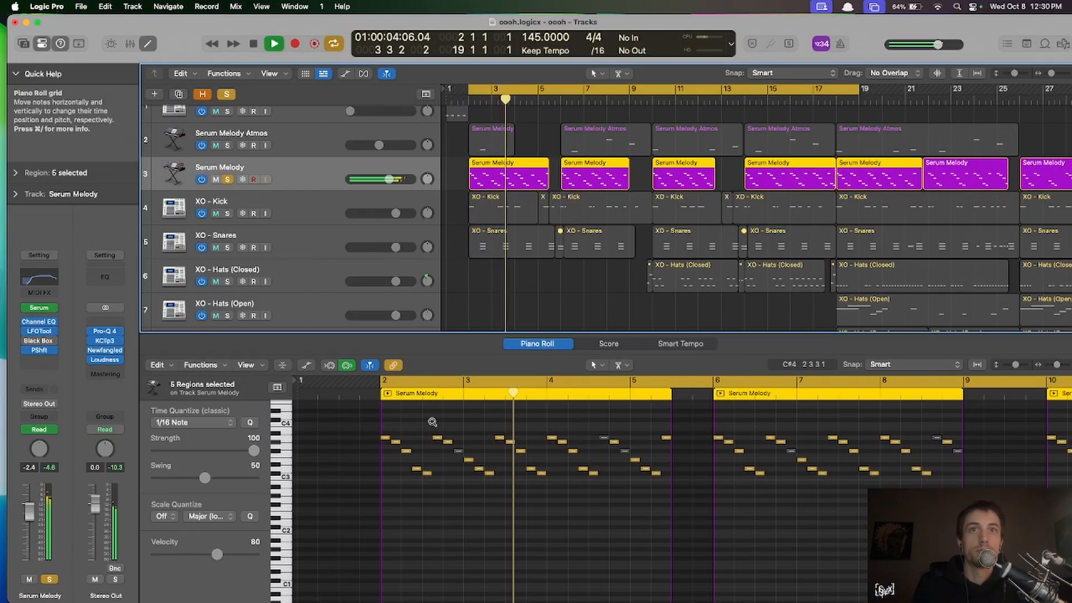
pyautogui.scroll(-2, 430, 419)
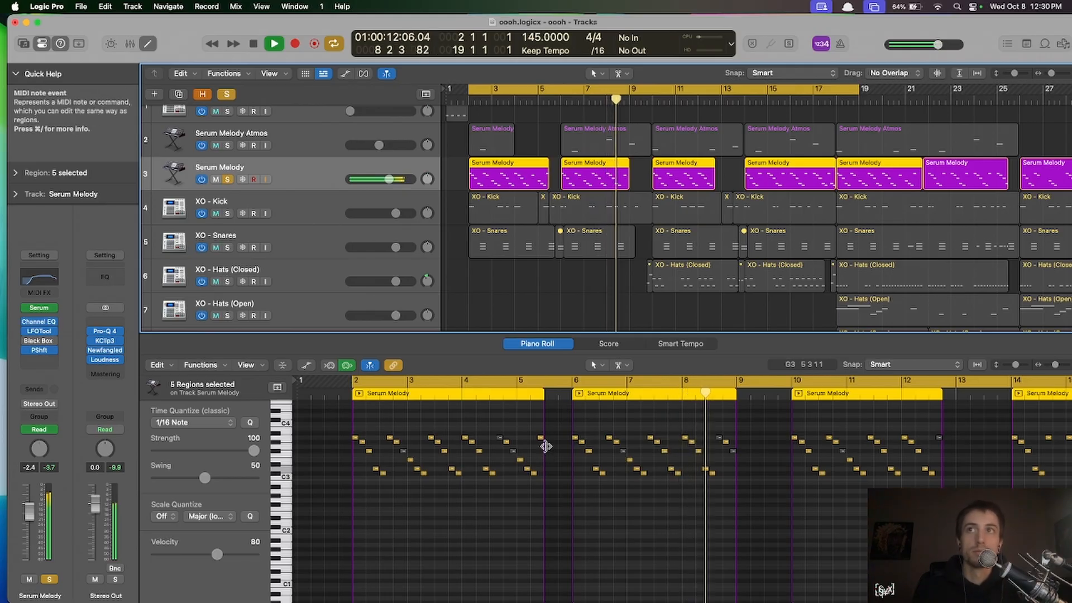
pyautogui.press('space')
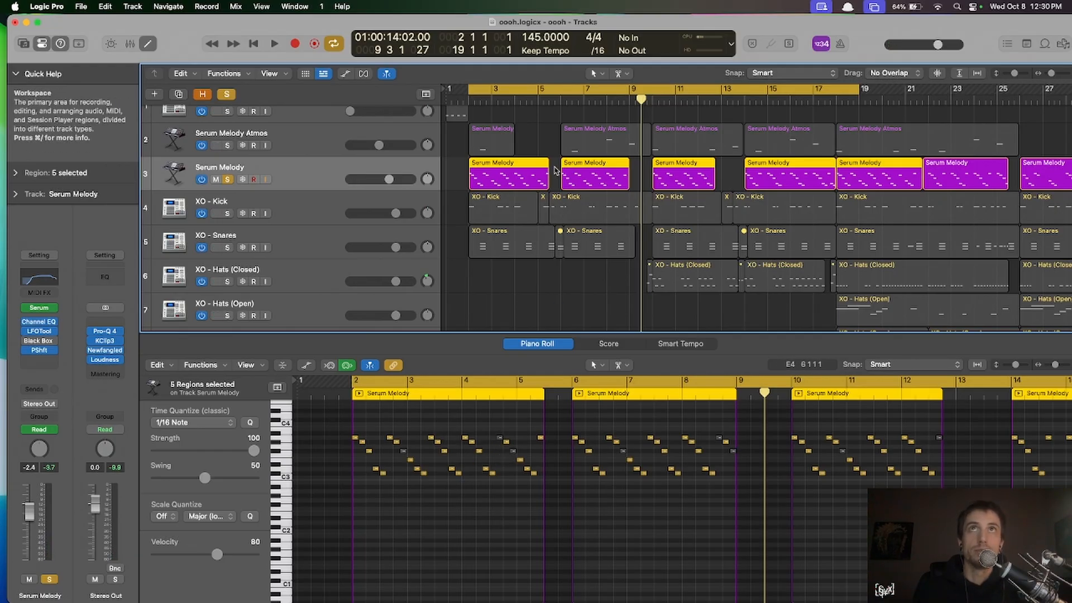
# - Inspect the first Serum Melody region on its own, reselect the track's regions and close the Piano Roll
pyautogui.click(555, 177)
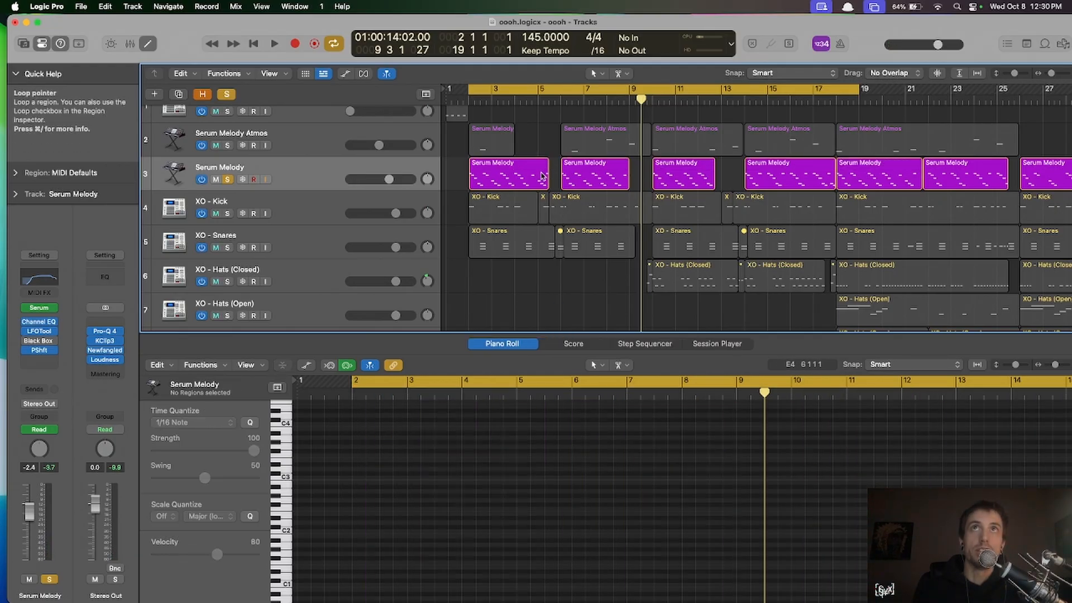
pyautogui.click(534, 174)
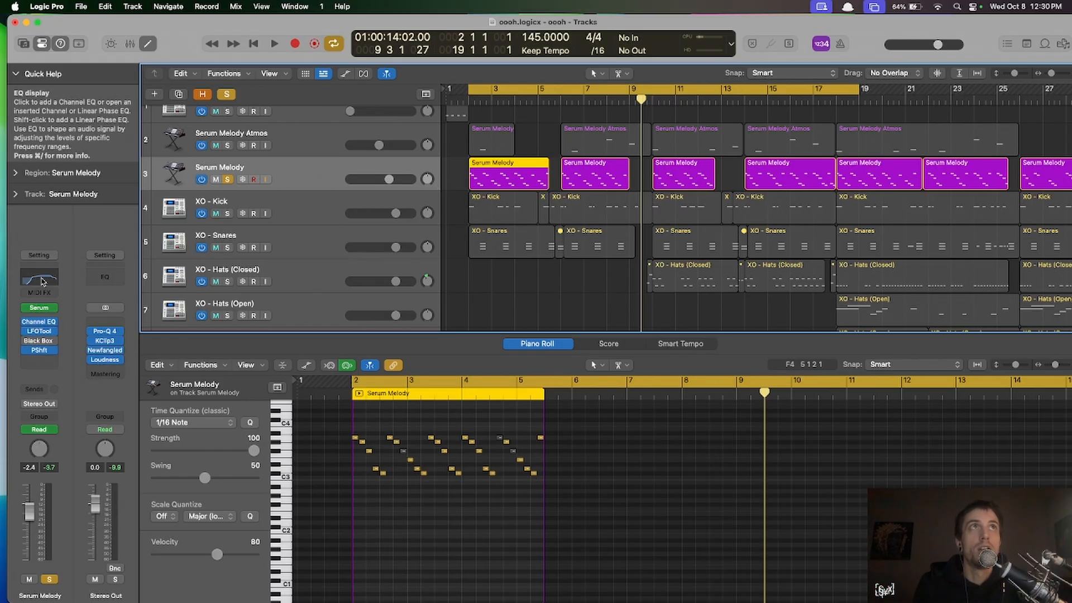
pyautogui.click(371, 176)
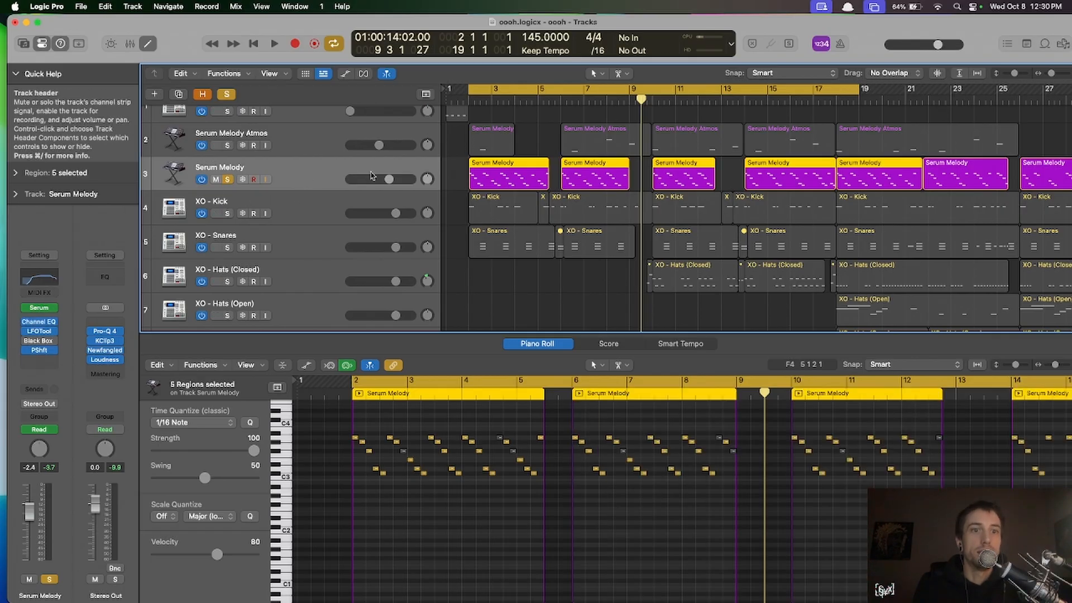
pyautogui.press('e')
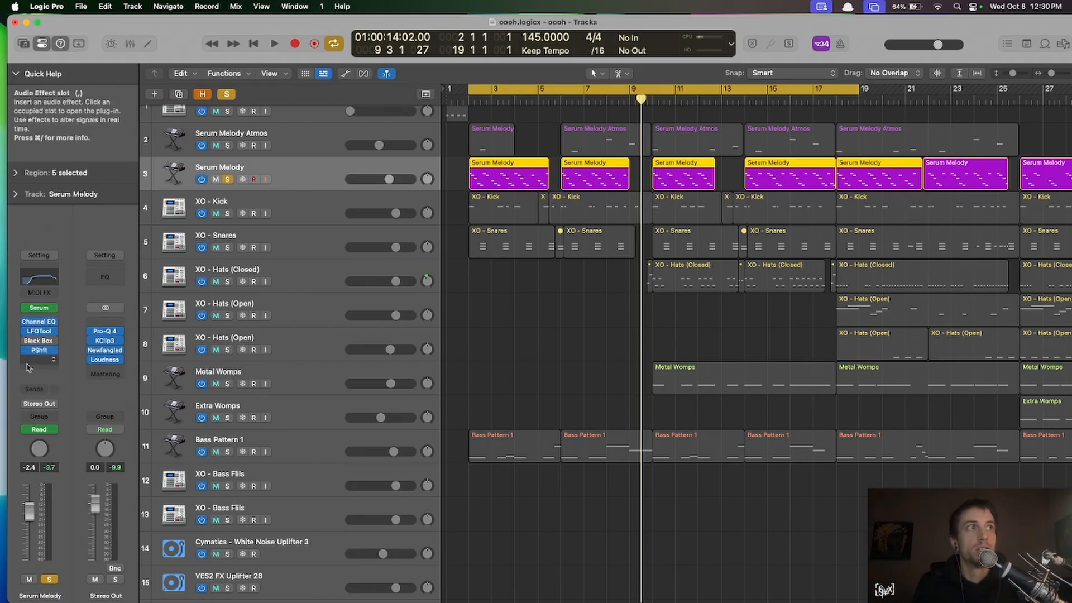
# - Collapse the Quick Help section and examine the Channel EQ settings on the Serum Melody track
pyautogui.click(15, 73)
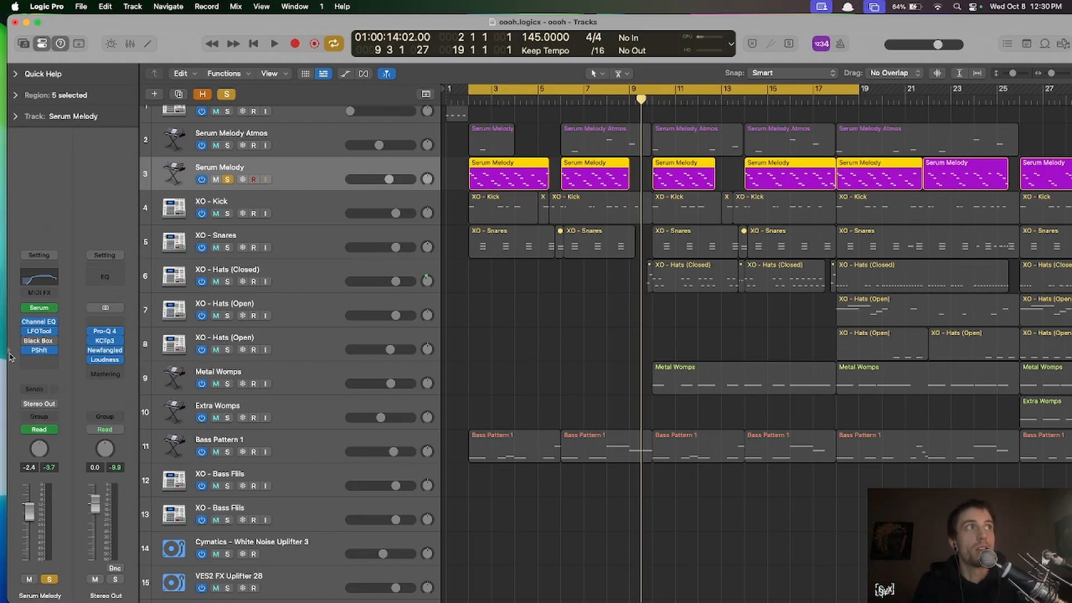
pyautogui.click(34, 279)
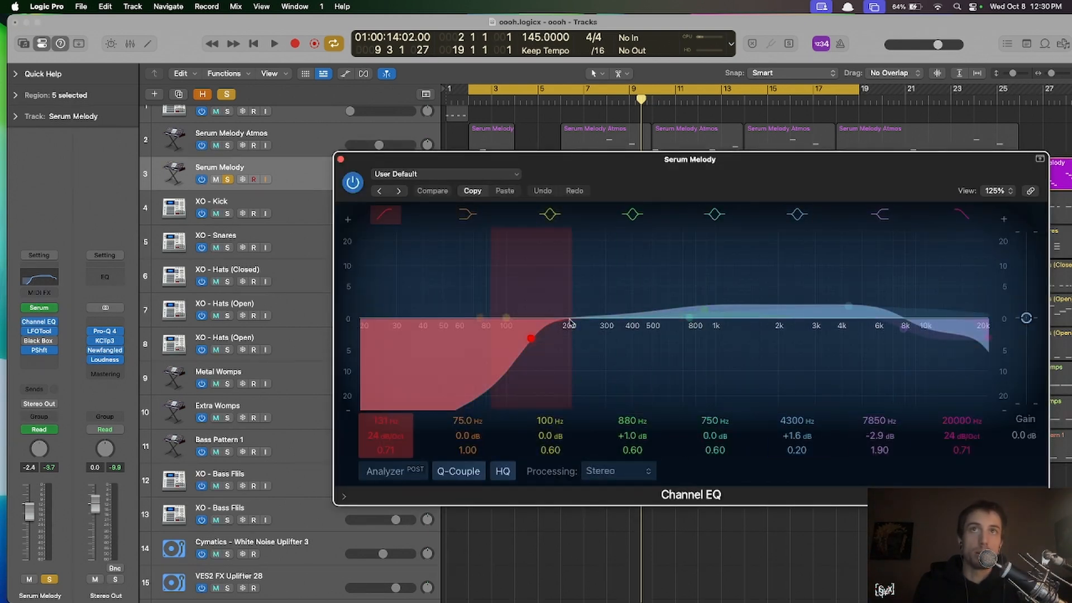
pyautogui.click(341, 160)
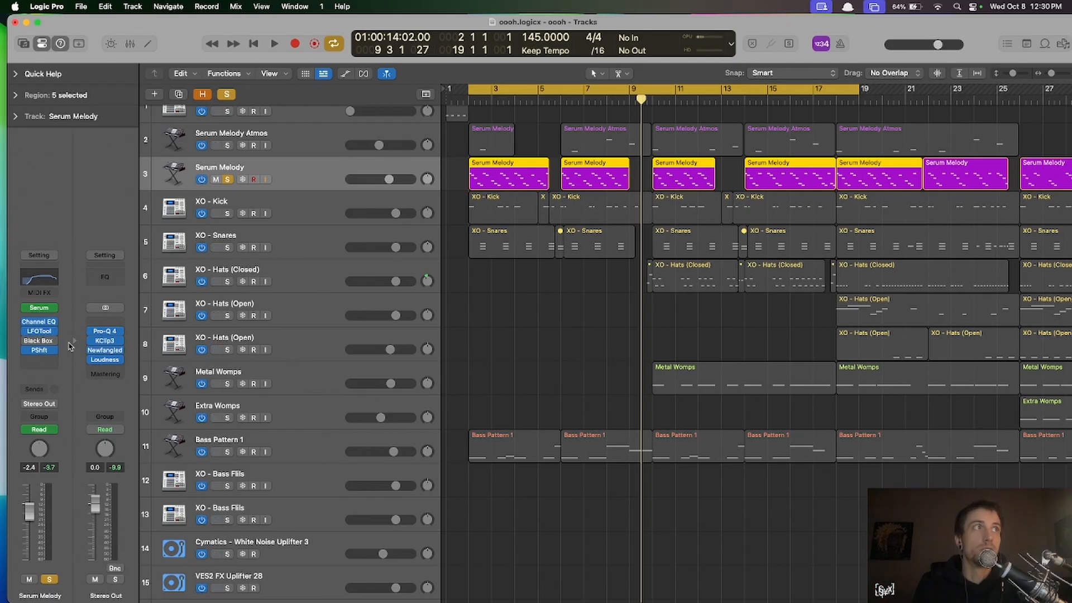
# - Open LFOTool on the Serum Melody track and shift the second volume curve's end point slightly later
pyautogui.click(43, 331)
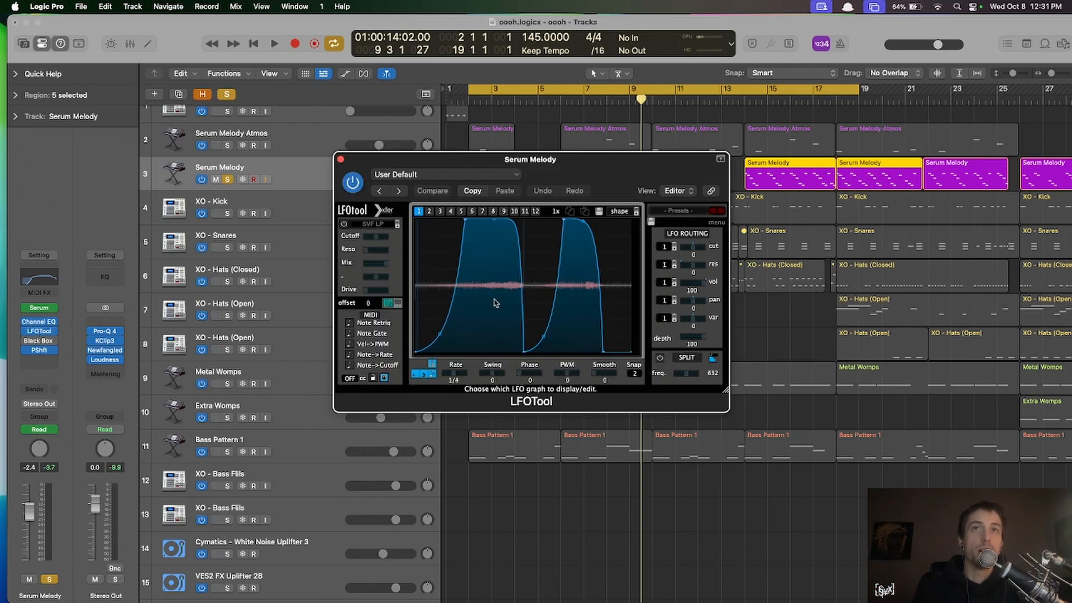
pyautogui.moveTo(603, 353); pyautogui.dragTo(606, 358)
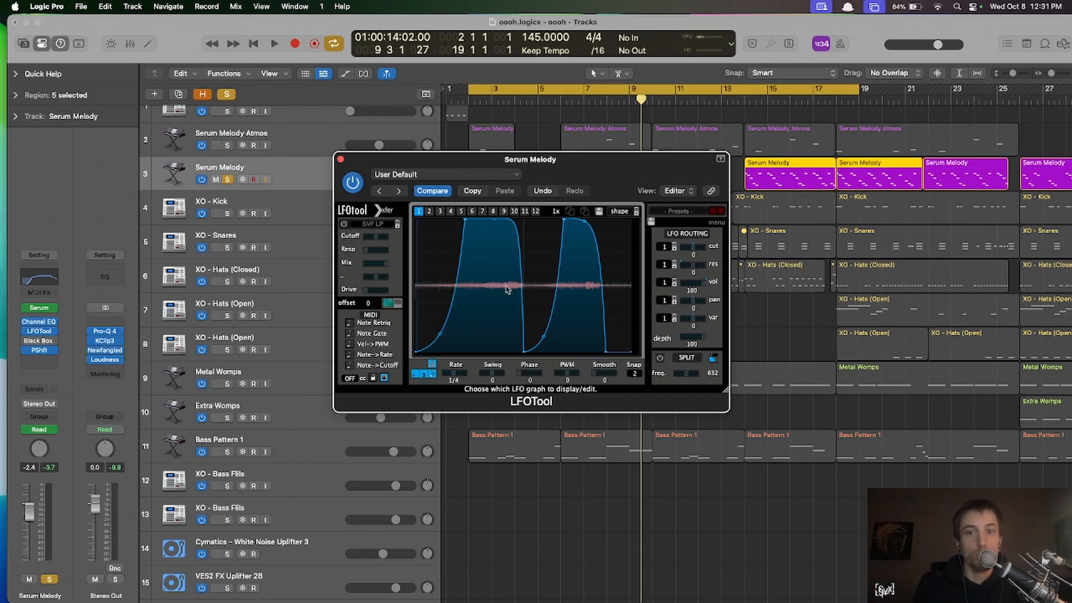
# - Play the soloed Serum Melody track and compare its sound with LFOTool bypassed and enabled
pyautogui.press('space')
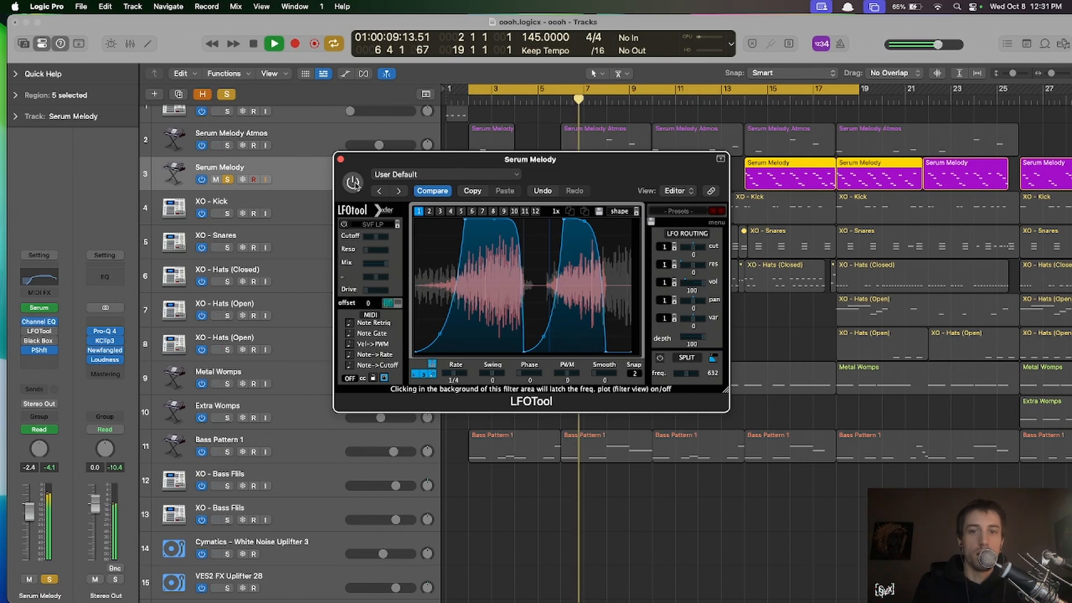
pyautogui.click(353, 182)
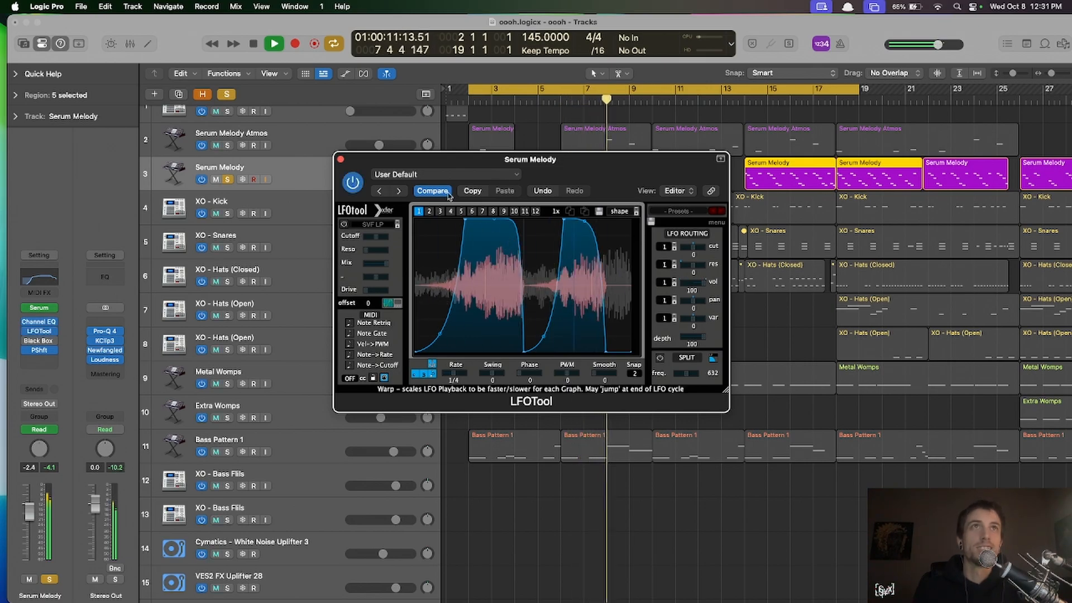
# - Remove the Pitch Shifter plug-in from the Serum Melody track and close the LFOTool window
pyautogui.moveTo(35, 351)
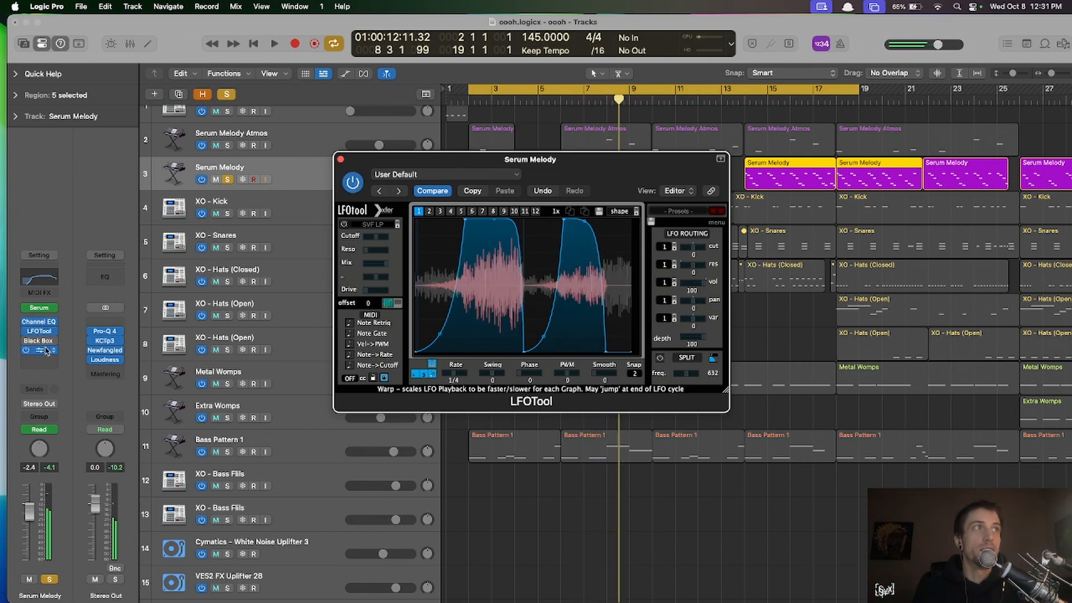
pyautogui.click(49, 350)
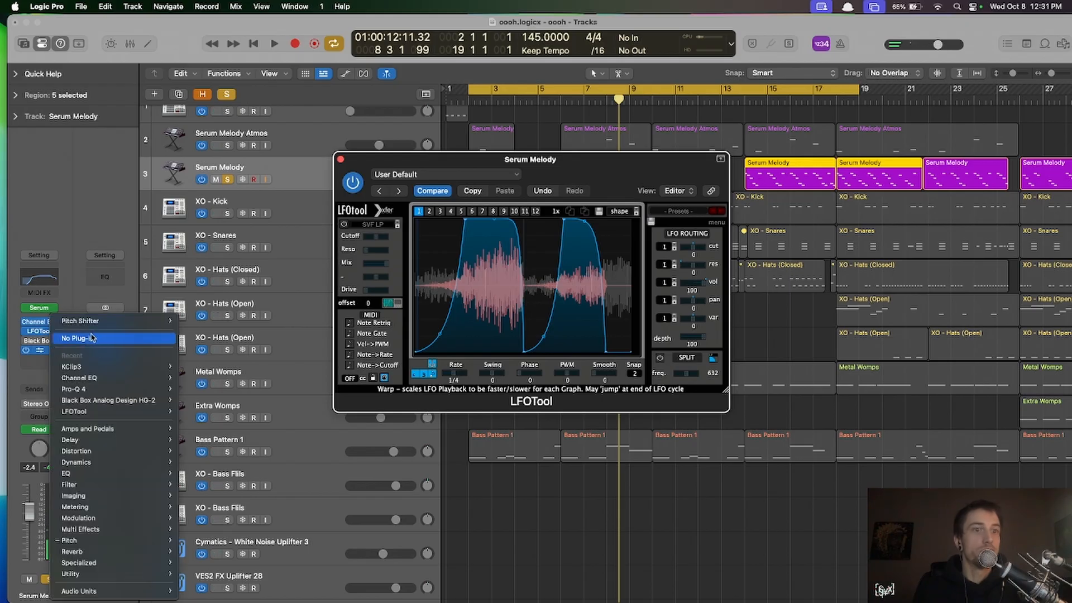
pyautogui.click(92, 337)
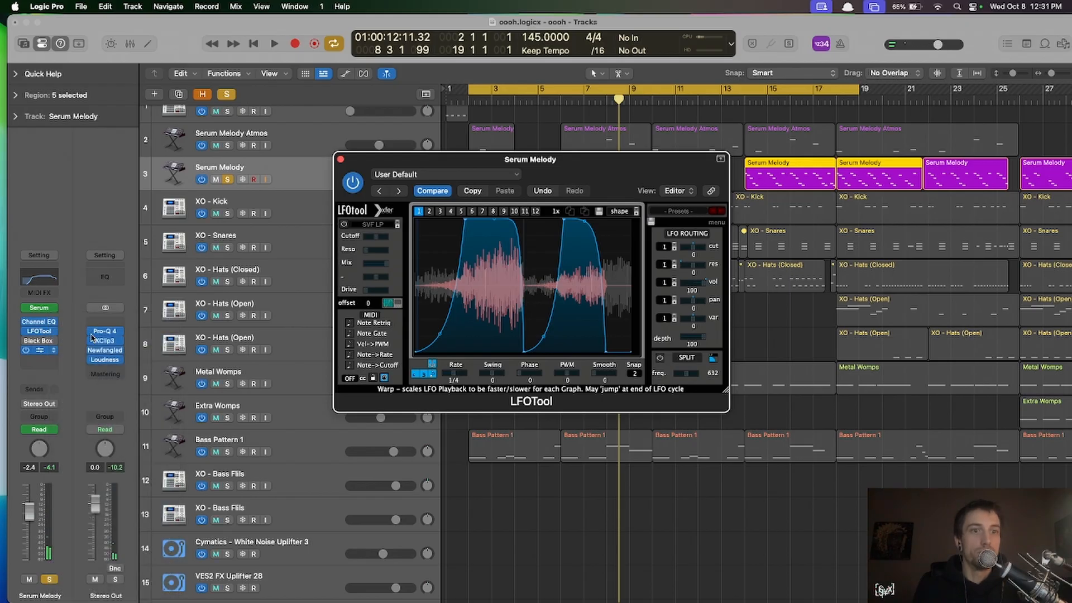
pyautogui.click(342, 159)
# - Select the Serum Melody Atmos track and solo it
pyautogui.scroll(2, 227, 183)
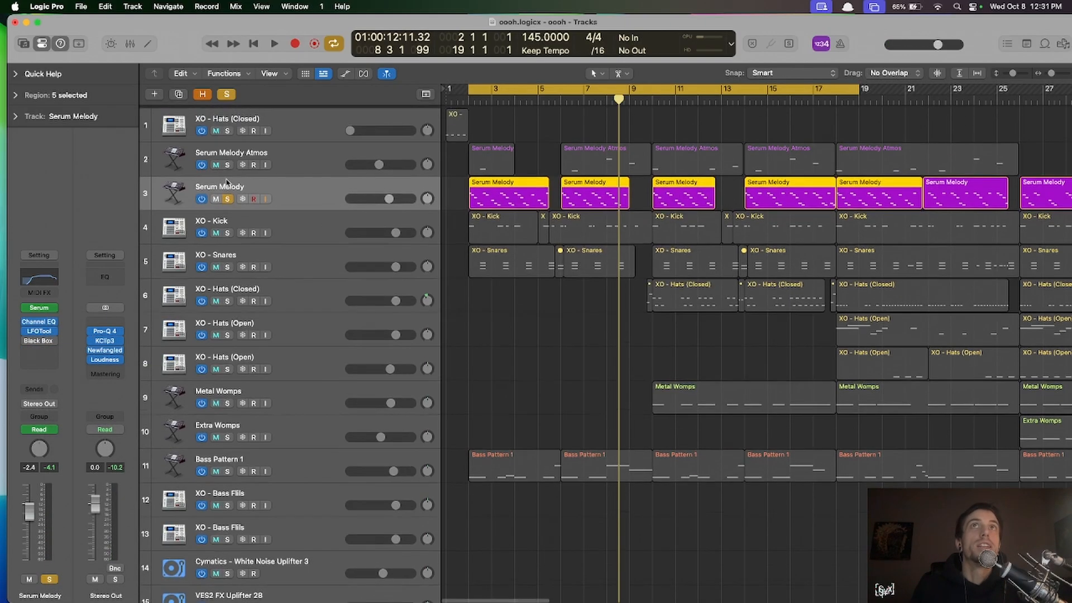
pyautogui.click(305, 149)
pyautogui.press('super+Left')
pyautogui.press('super+Left')
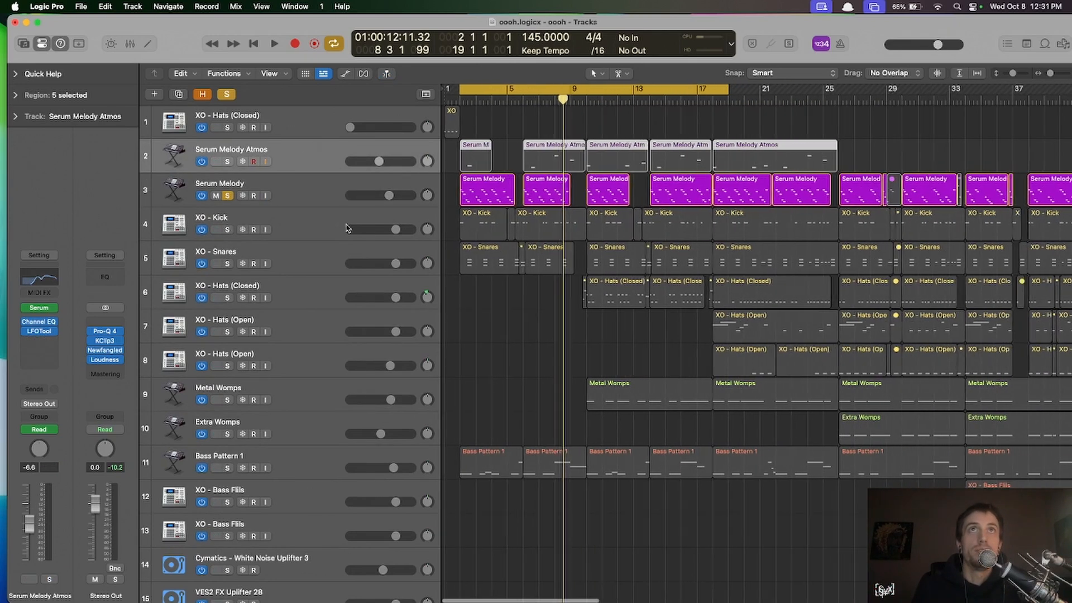
pyautogui.press('super+Right')
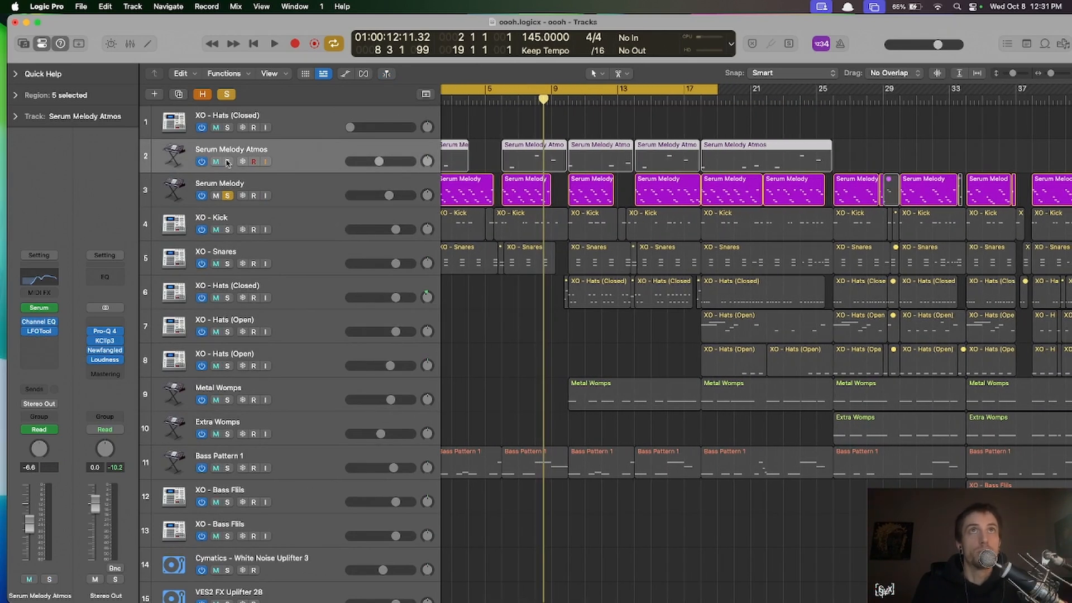
pyautogui.click(227, 162)
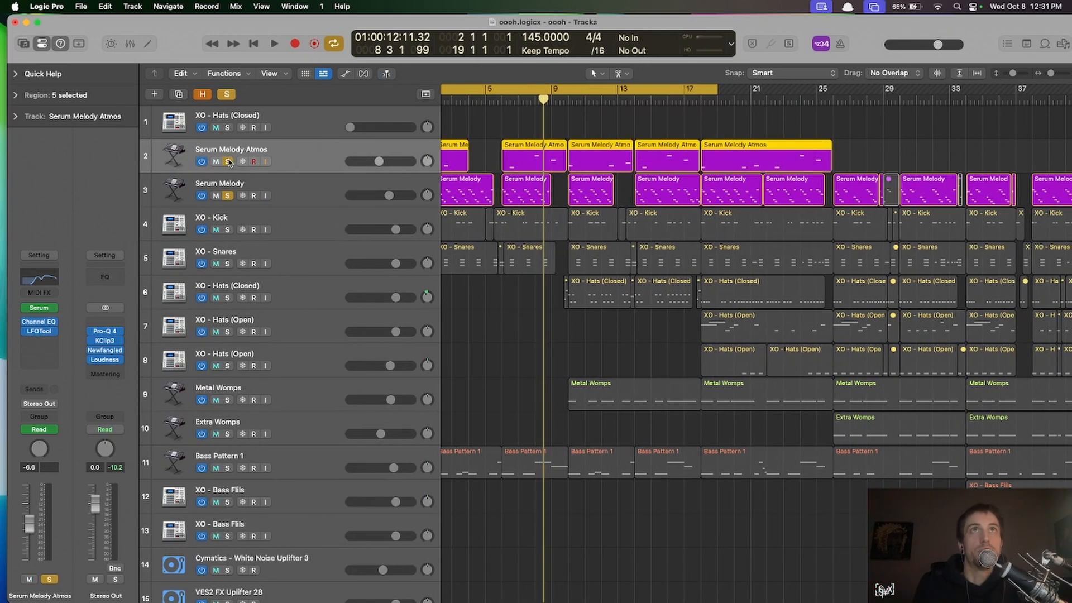
# - Unsolo the Serum Melody track and set the cycle range from bar 18 to bar 26
pyautogui.hscroll(-2, 455, 163)
pyautogui.hscroll(3, 455, 163)
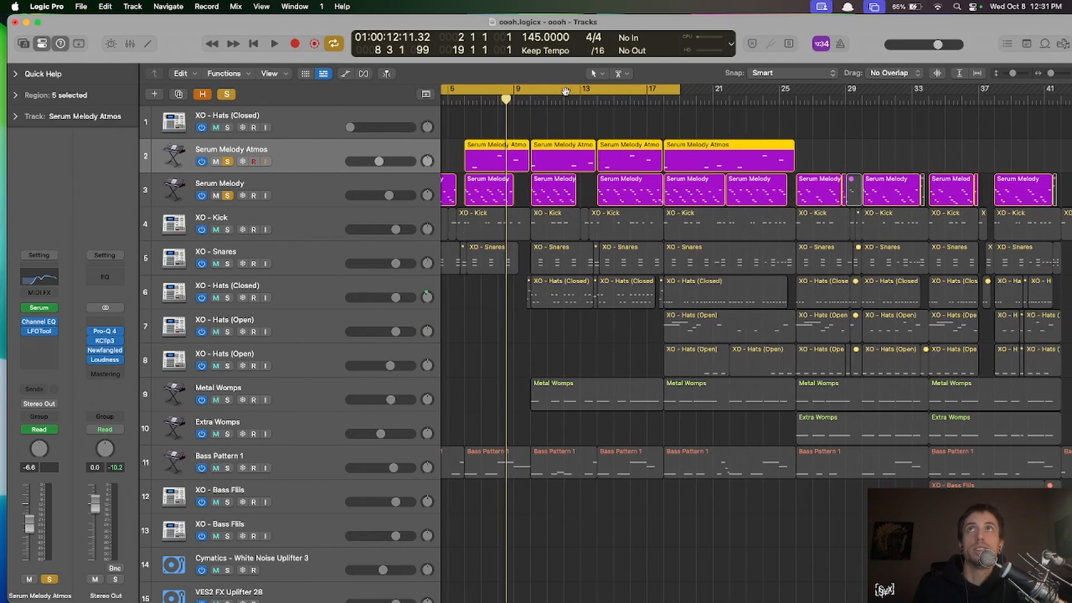
pyautogui.moveTo(564, 92); pyautogui.dragTo(828, 92)
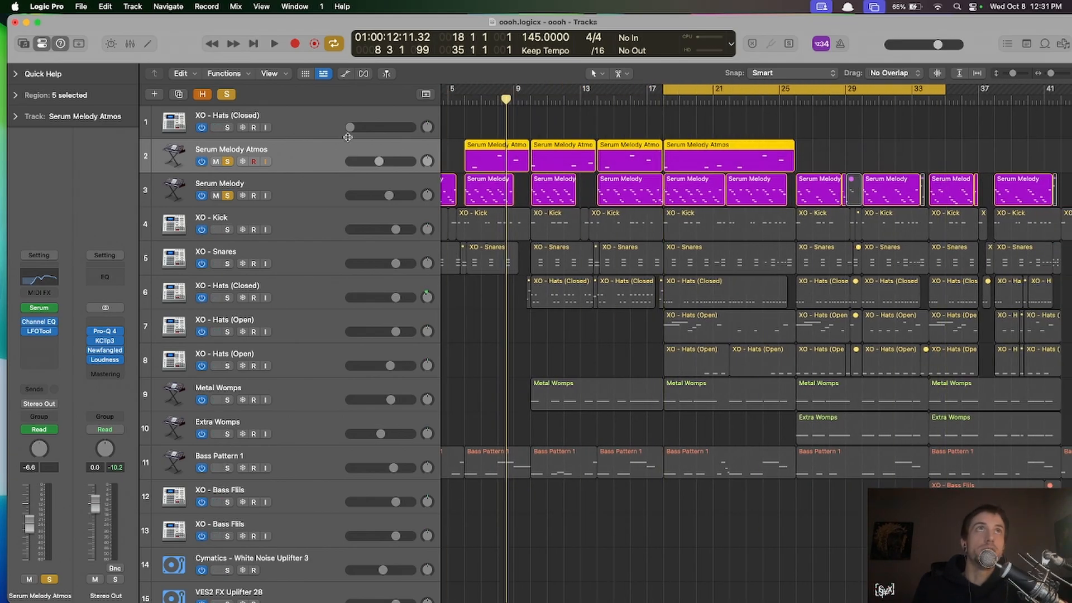
pyautogui.click(302, 154)
pyautogui.click(227, 196)
pyautogui.scroll(1, 635, 201)
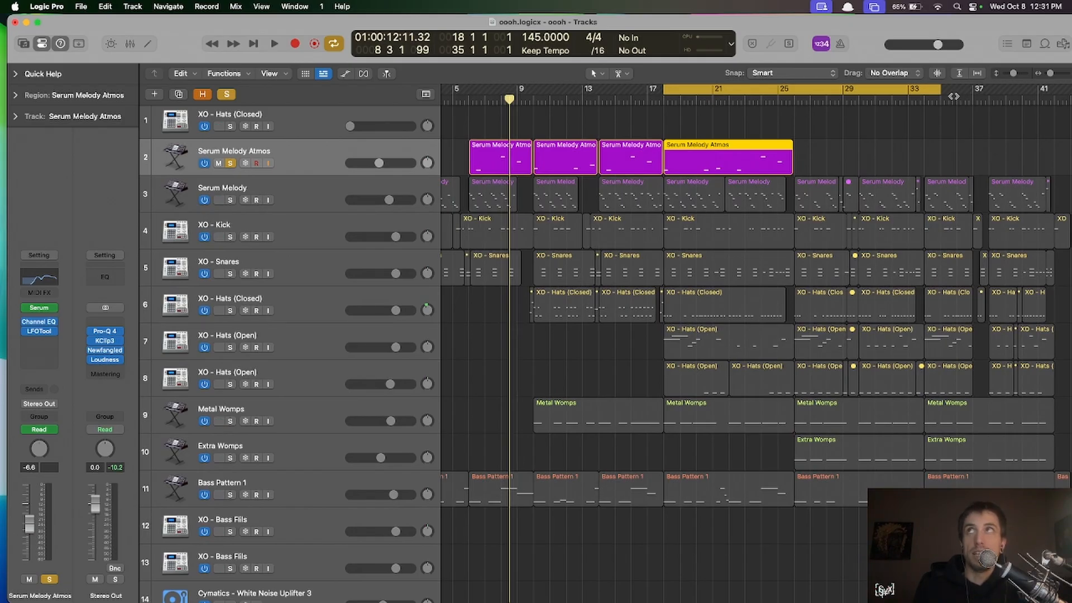
pyautogui.moveTo(940, 90); pyautogui.dragTo(795, 96)
# - Play the soloed Serum Melody Atmos track from bar 18 to bar 25, briefly checking its volume automation, and stop playback
pyautogui.press('space')
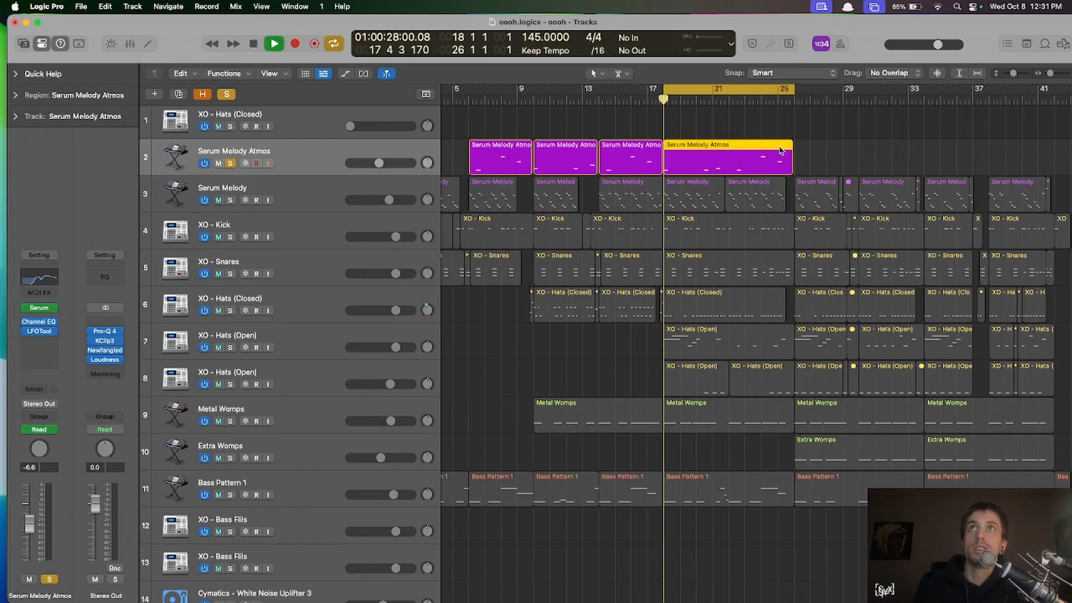
pyautogui.scroll(2, 687, 127)
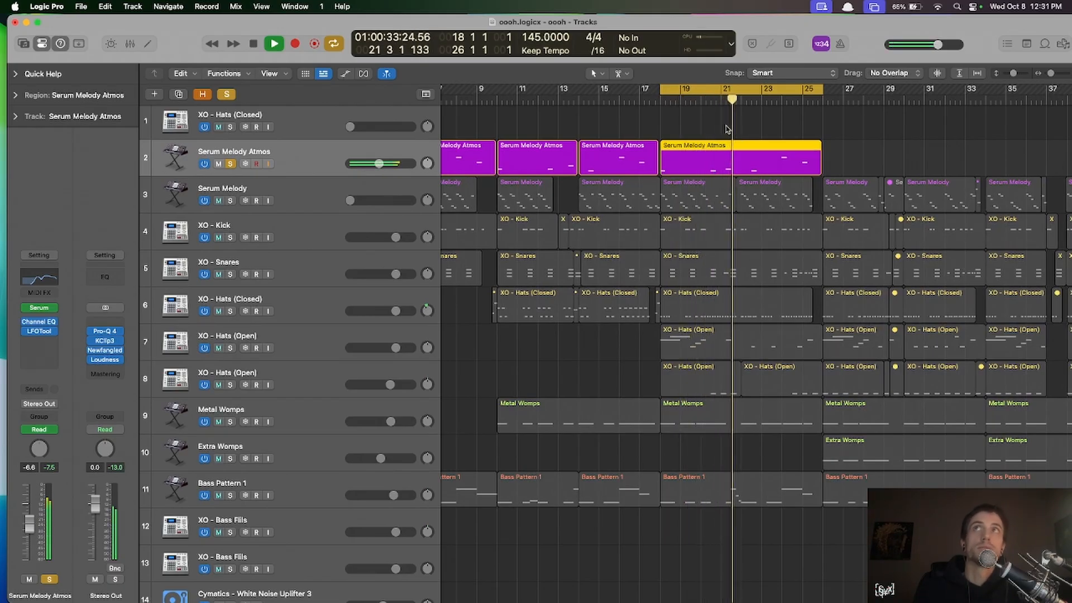
pyautogui.scroll(-1, 736, 134)
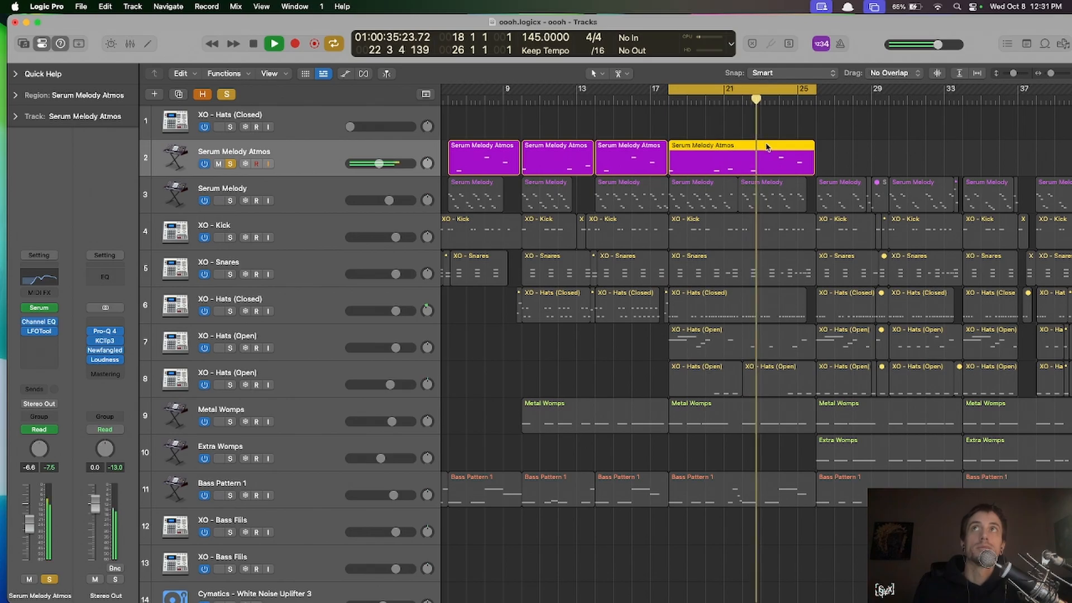
pyautogui.press('a')
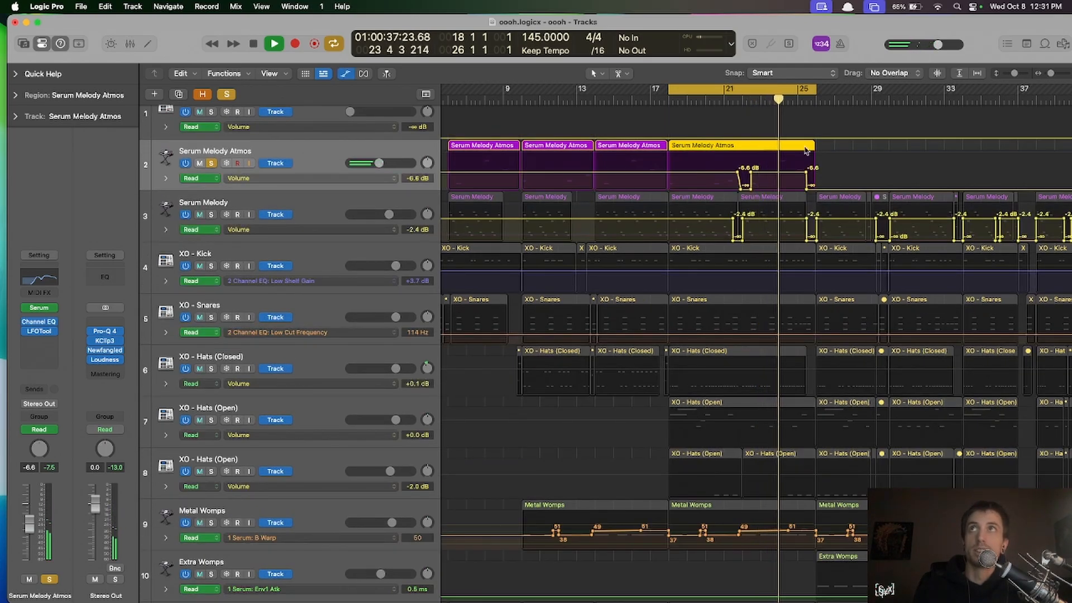
pyautogui.press('a')
pyautogui.scroll(-2, 723, 248)
pyautogui.scroll(-3, 723, 248)
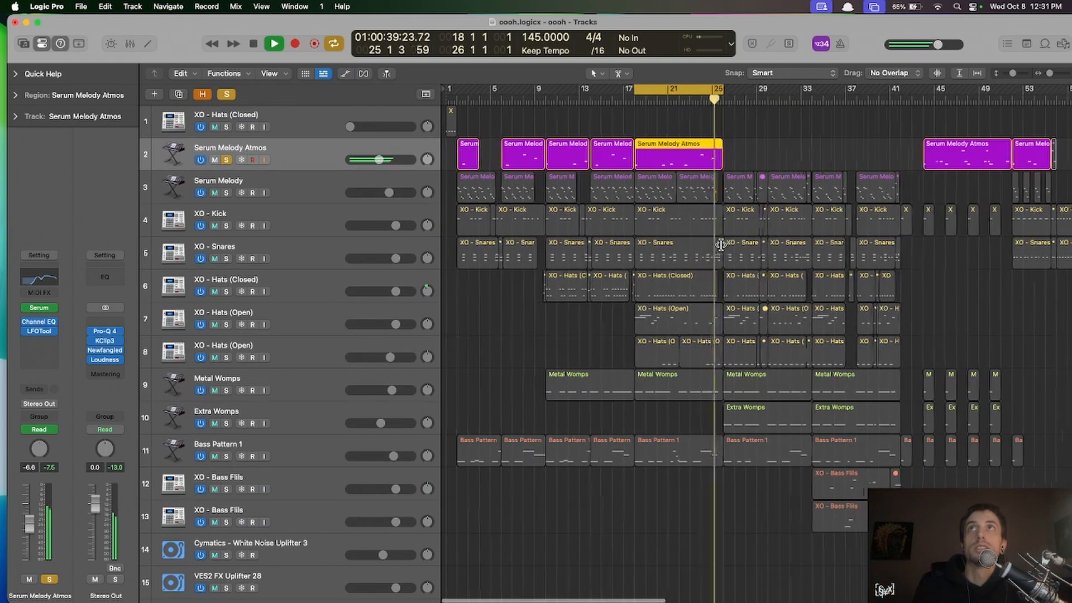
pyautogui.press('space')
# - Extend the start of the cycle range back to bar 1 and unsolo the Serum Melody Atmos track
pyautogui.moveTo(615, 89); pyautogui.dragTo(441, 93)
pyautogui.scroll(-2, 528, 223)
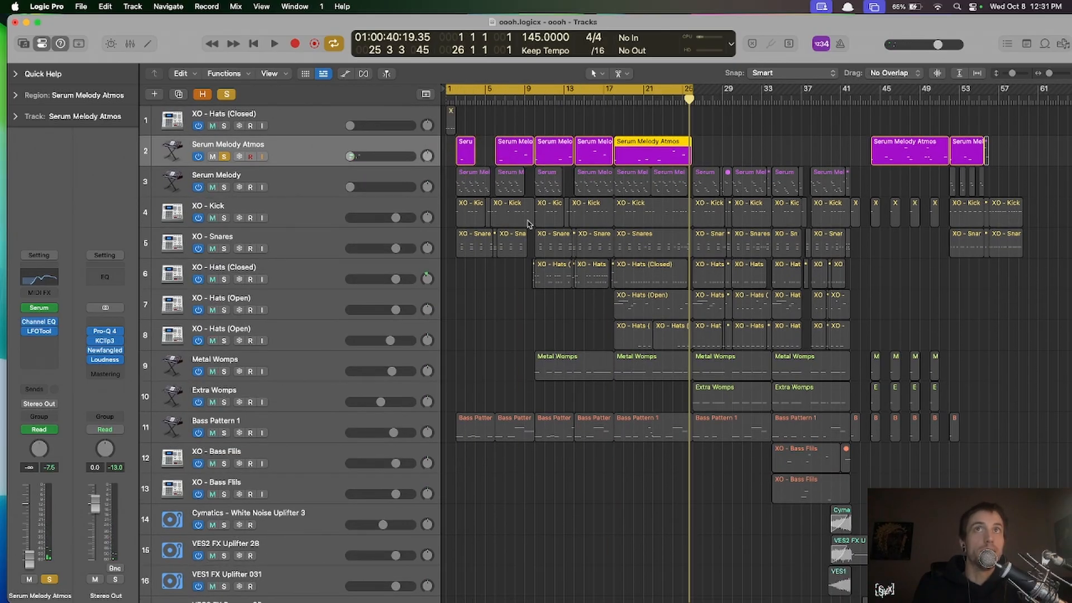
pyautogui.click(221, 152)
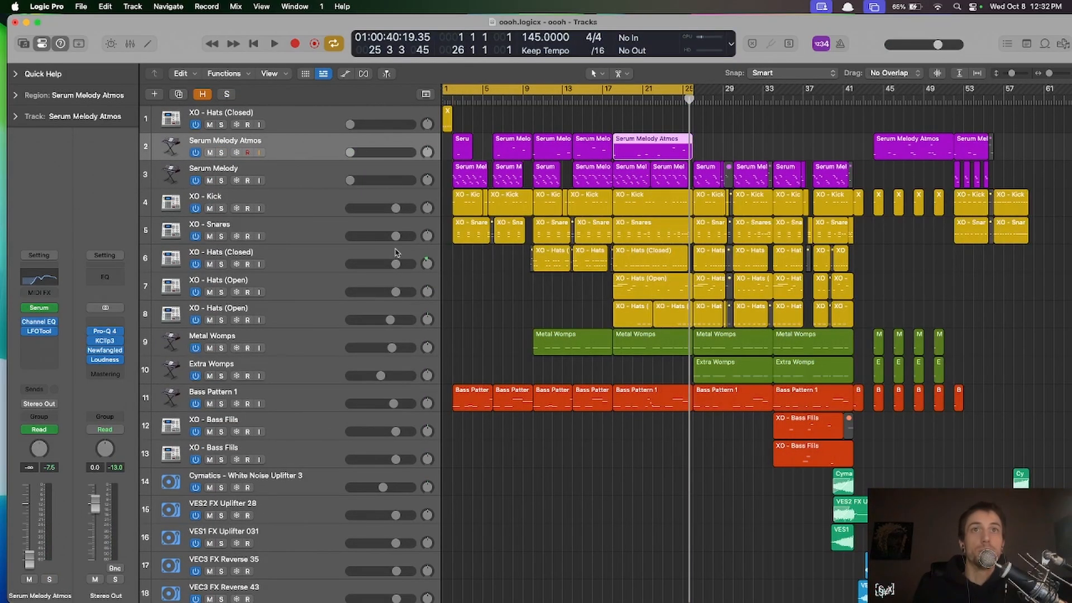
# - Select the five drum tracks from XO - Kick down to the second XO - Hats (Open) track
pyautogui.press('super+Right')
pyautogui.hscroll(-3, 395, 253)
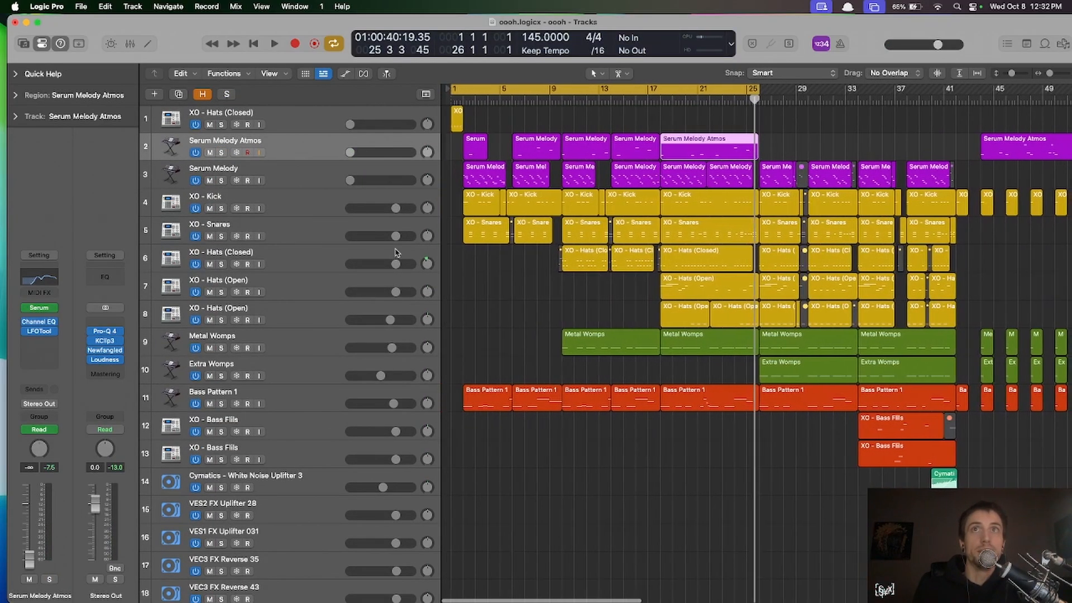
pyautogui.click(306, 338)
pyautogui.press('Down')
pyautogui.press('Down')
pyautogui.press('Up')
pyautogui.press('Up')
pyautogui.press('Up')
pyautogui.press('Up')
pyautogui.press('Up')
pyautogui.press('Up')
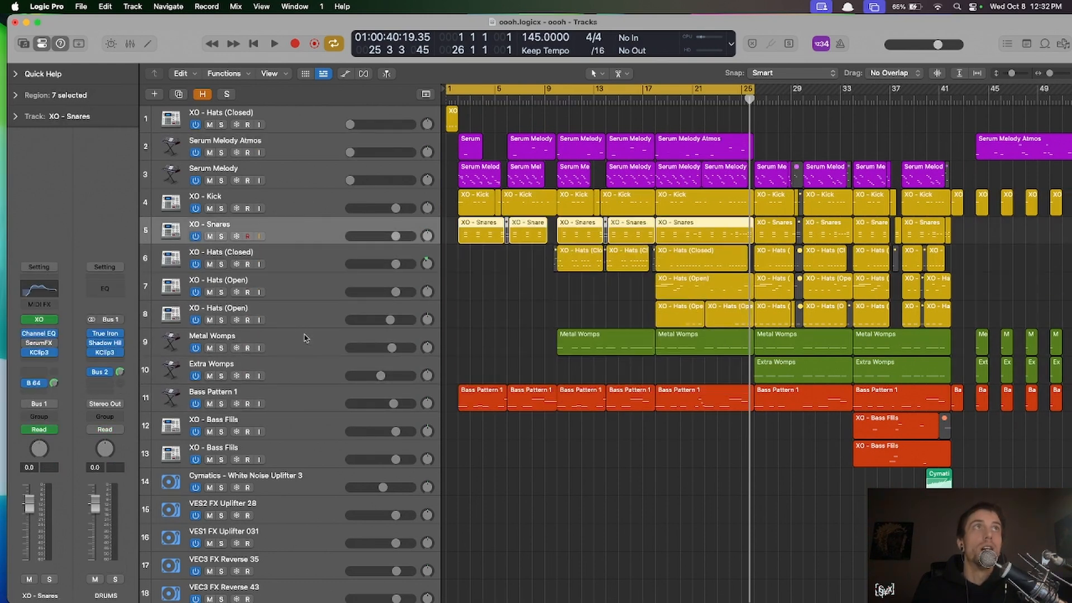
pyautogui.press('Up')
pyautogui.hotkey('shift', 'Down')
pyautogui.hotkey('shift', 'Down')
pyautogui.hotkey('shift', 'Down')
pyautogui.hotkey('shift', 'Down')
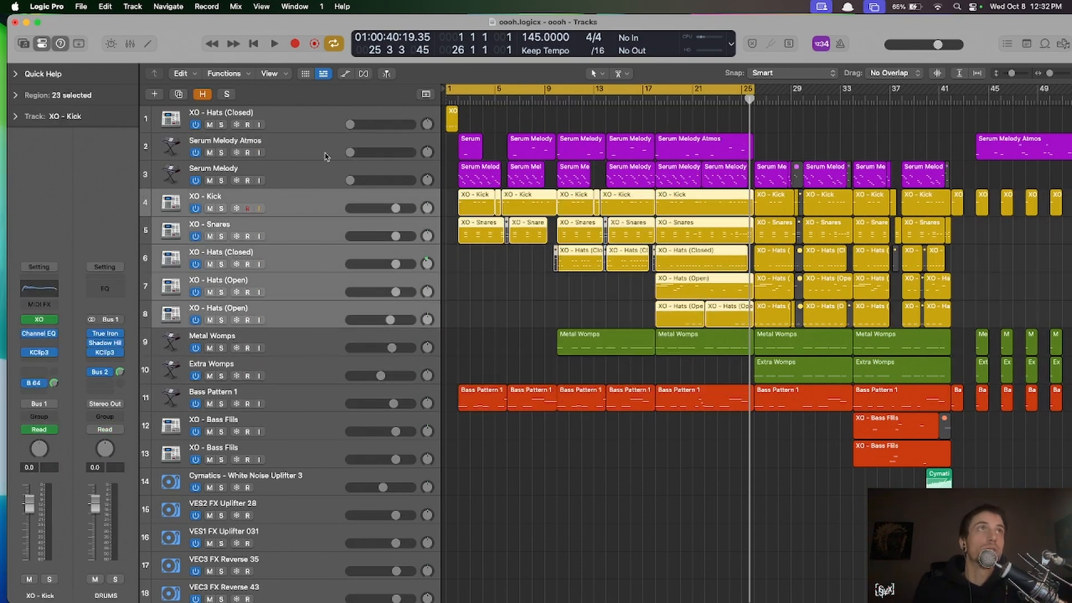
# - Select the regions on both XO - Hats (Open) tracks and clear the region selection
pyautogui.click(313, 207)
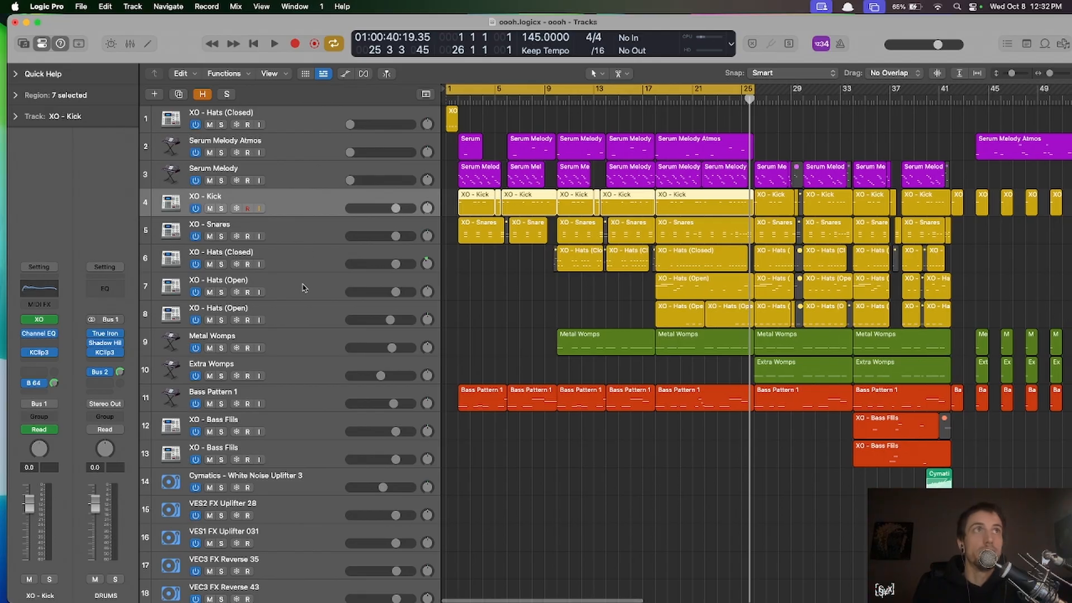
pyautogui.click(291, 315)
pyautogui.keyDown('shift'); pyautogui.click(716, 274); pyautogui.keyUp('shift')
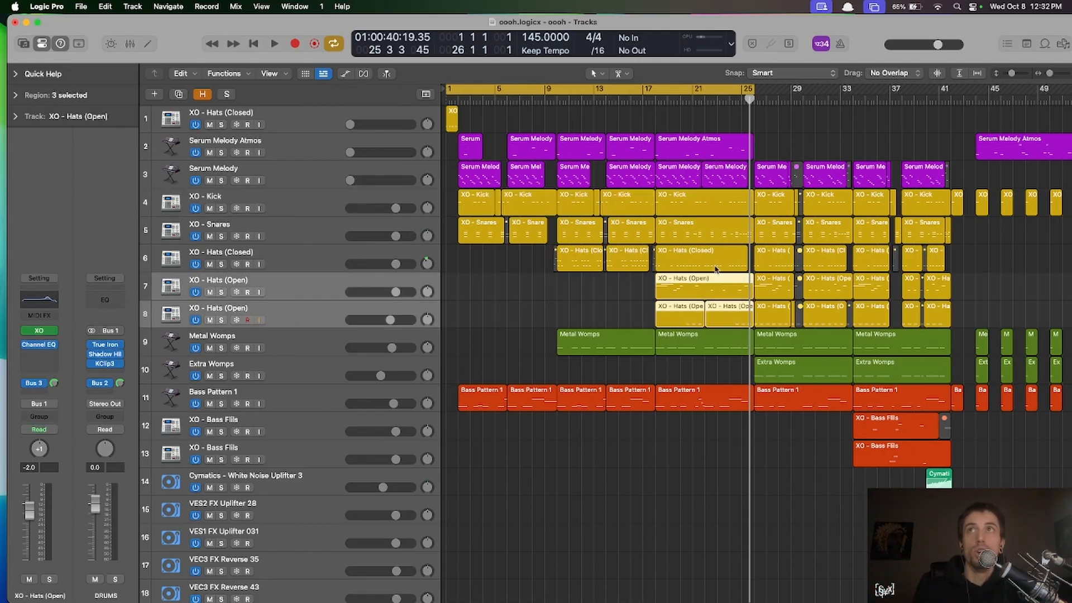
pyautogui.moveTo(603, 288); pyautogui.dragTo(977, 318)
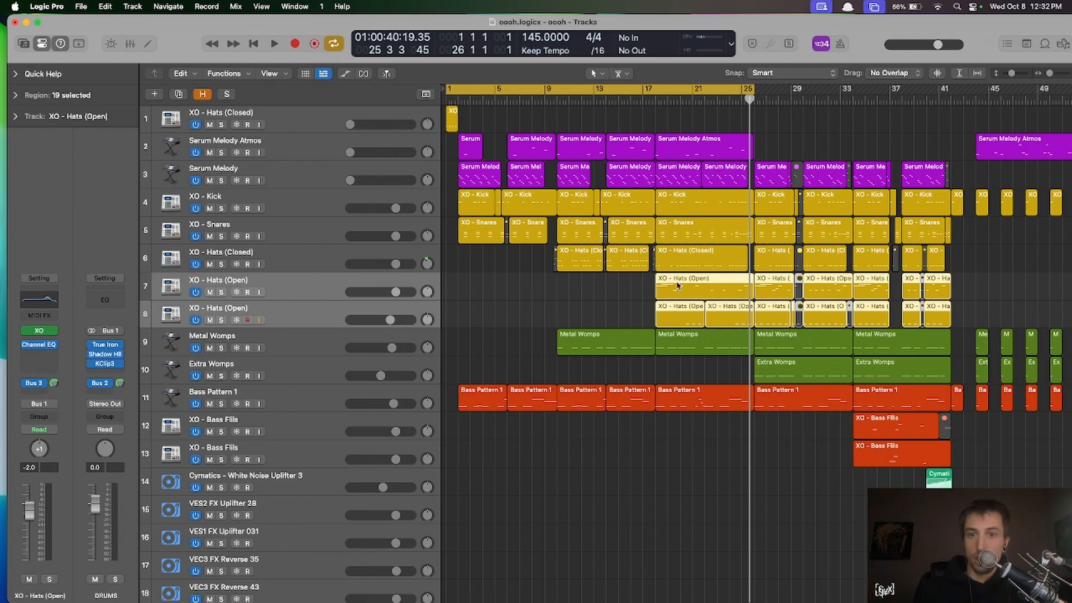
pyautogui.click(570, 303)
# - Select the XO - Kick, XO - Snares and XO - Hats (Closed) tracks and open their notes in the Piano Roll
pyautogui.scroll(5, 569, 303)
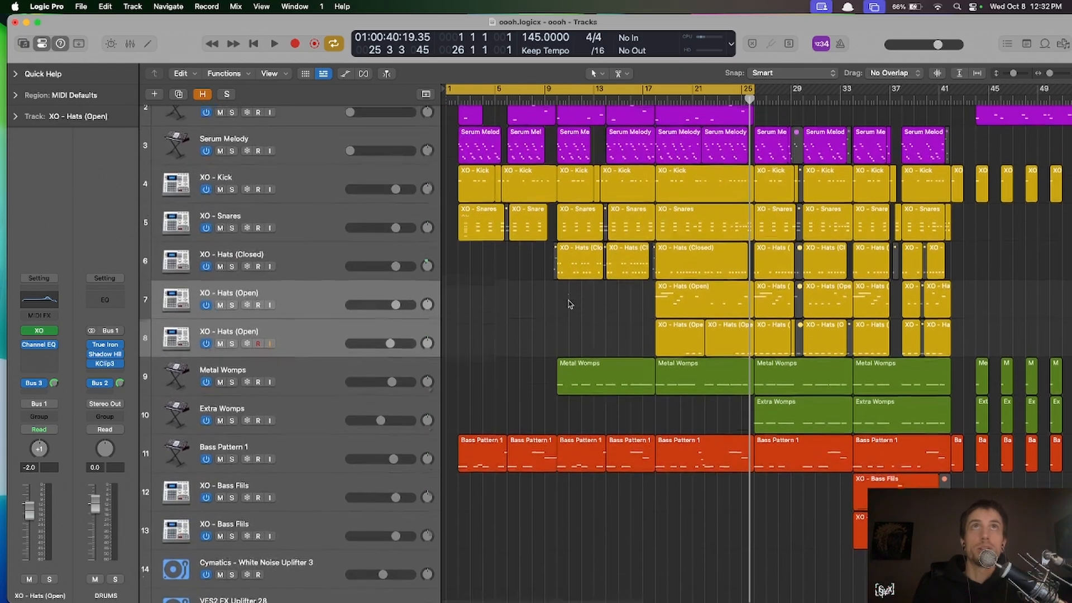
pyautogui.click(320, 222)
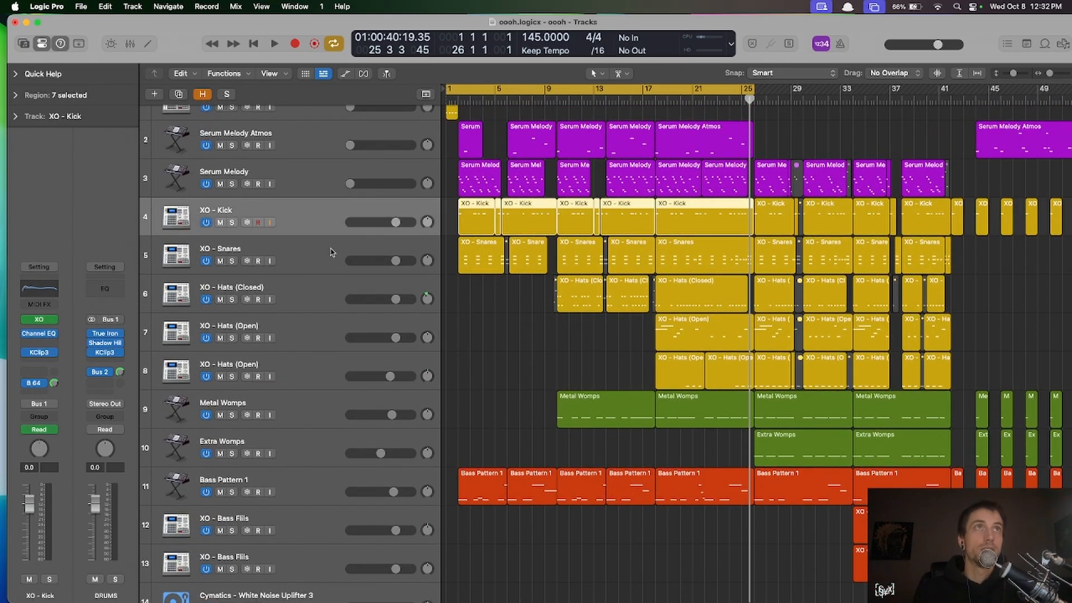
pyautogui.keyDown('shift'); pyautogui.click(302, 295); pyautogui.keyUp('shift')
pyautogui.press('p')
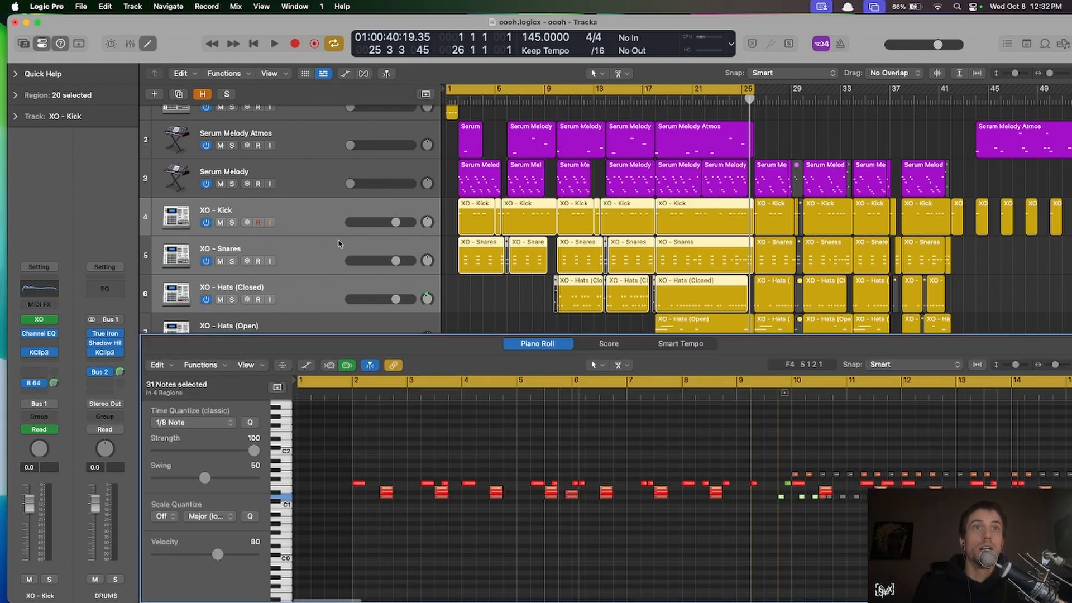
# - Audition the first kick note, the stacked snare notes in bar 2 and a closed hat note in bar 10
pyautogui.click(359, 484)
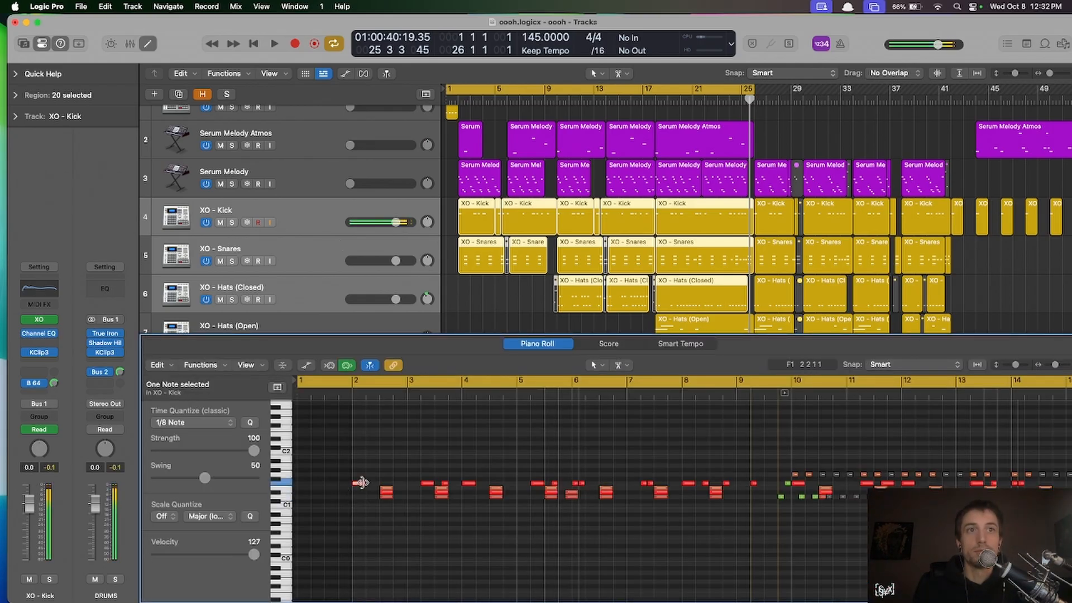
pyautogui.click(387, 491)
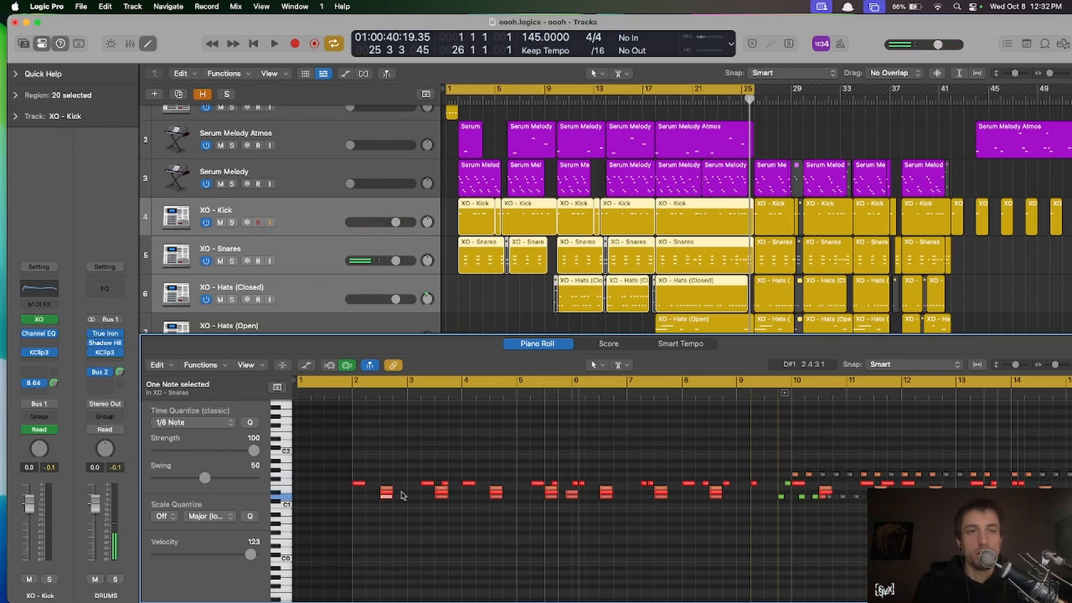
pyautogui.moveTo(395, 474); pyautogui.dragTo(391, 575)
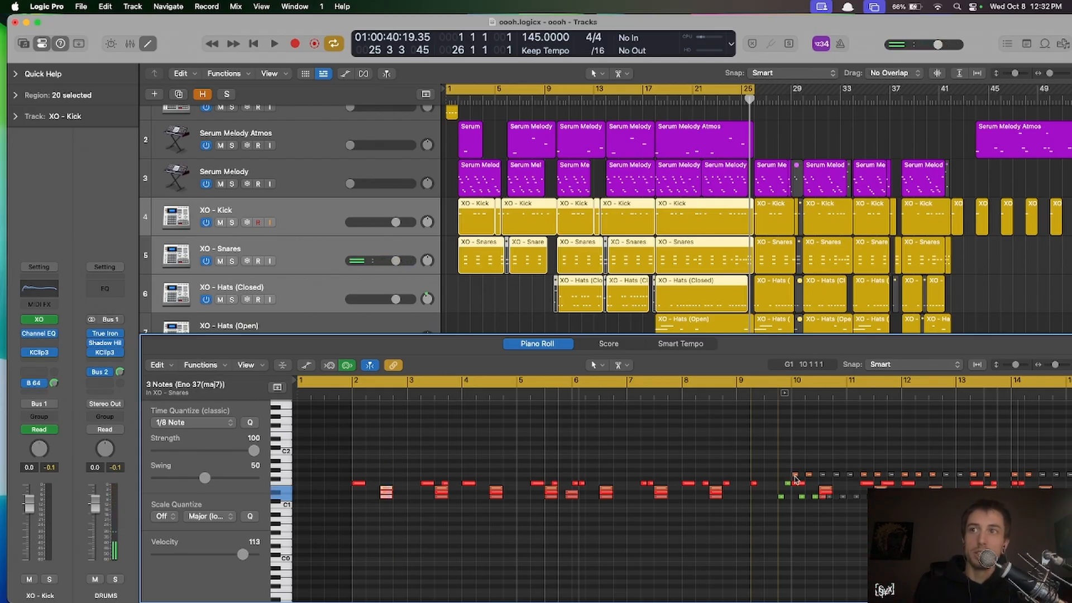
pyautogui.click(801, 496)
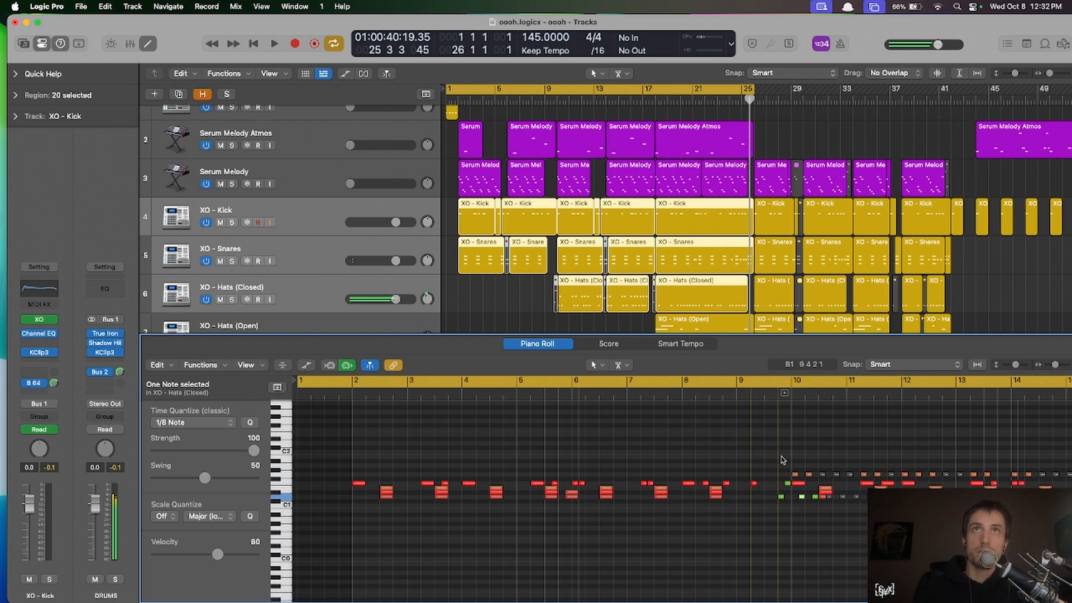
# - Isolate the XO - Hats (Closed) region starting at bar 10 and examine its notes in the Piano Roll
pyautogui.click(505, 290)
pyautogui.click(577, 298)
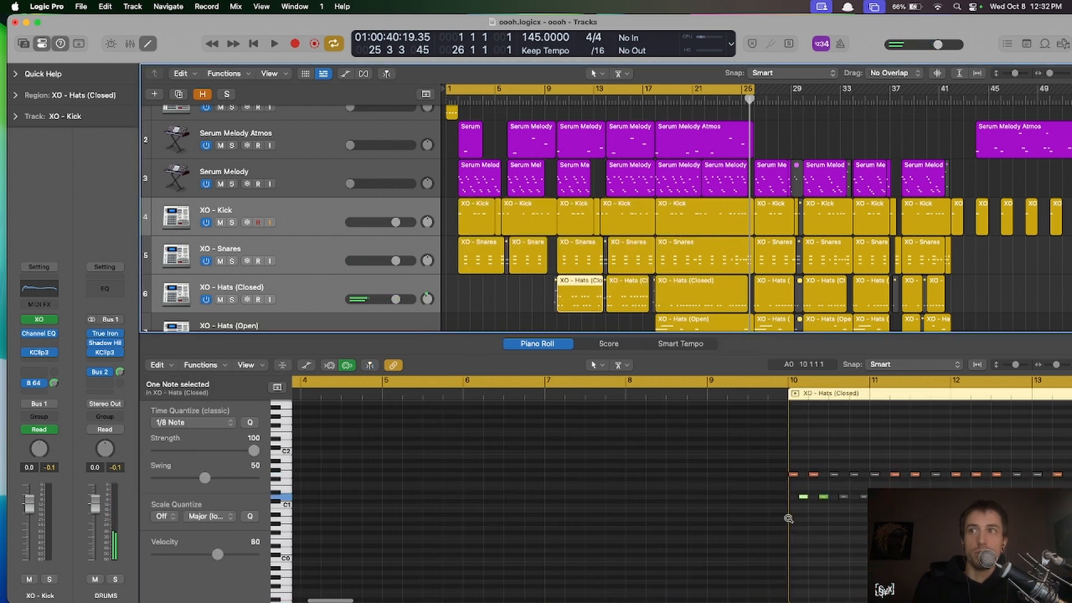
pyautogui.scroll(3, 784, 519)
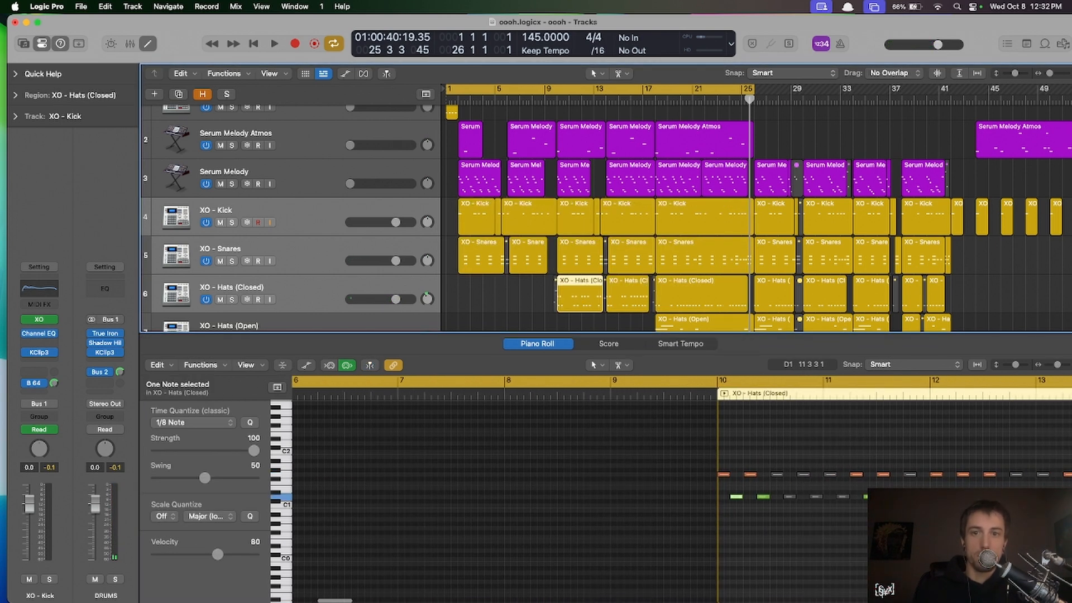
pyautogui.hscroll(3, 819, 491)
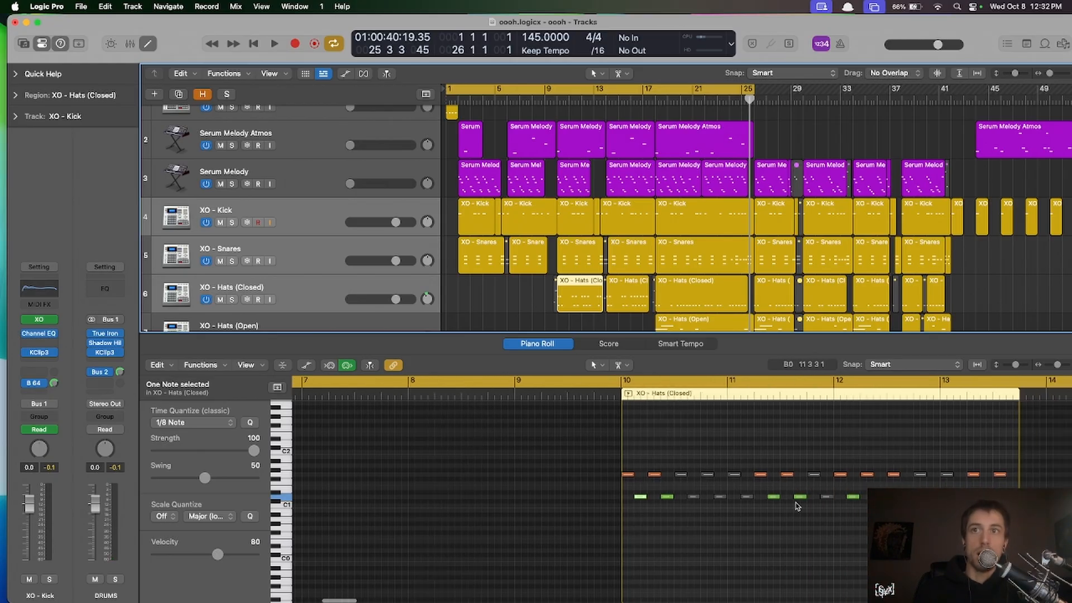
# - Select the Serum Melody regions between bars 26 and 36 and place the playhead at bar 26
pyautogui.scroll(-3, 515, 283)
pyautogui.scroll(-2, 515, 283)
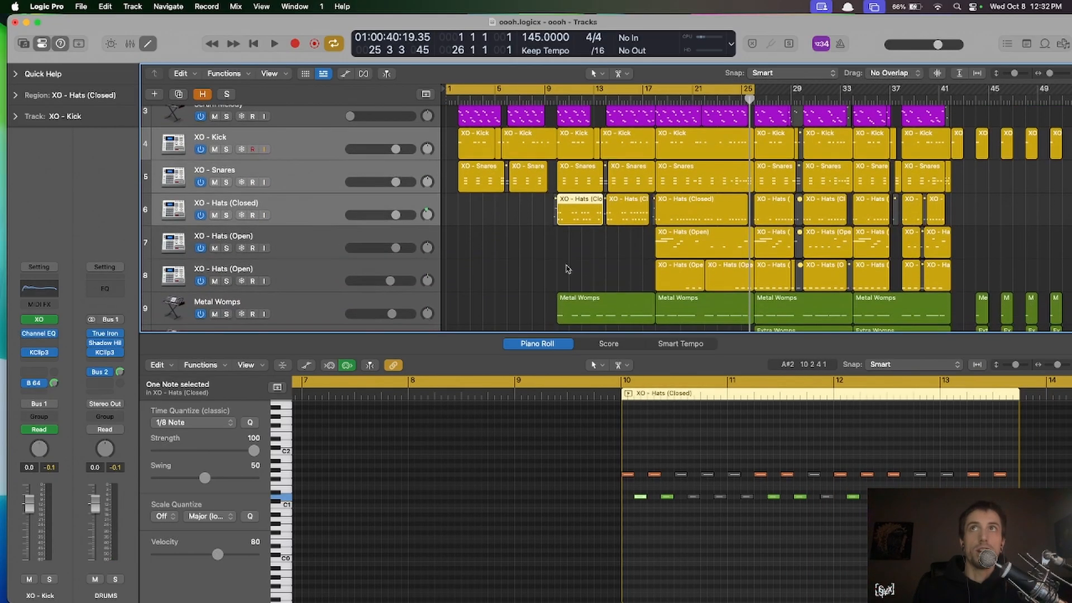
pyautogui.scroll(1, 668, 220)
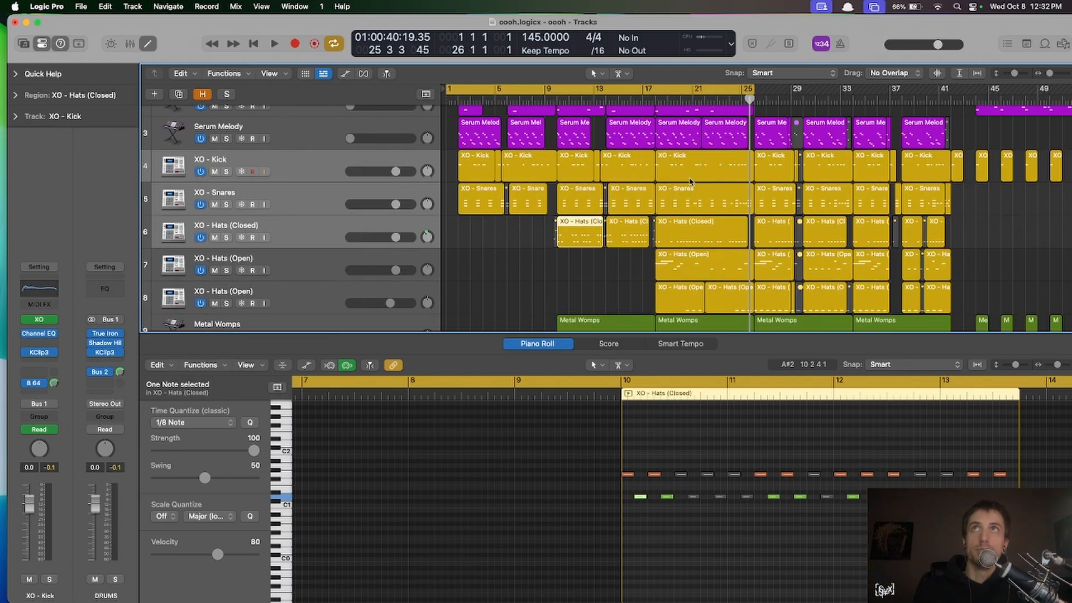
pyautogui.scroll(3, 701, 148)
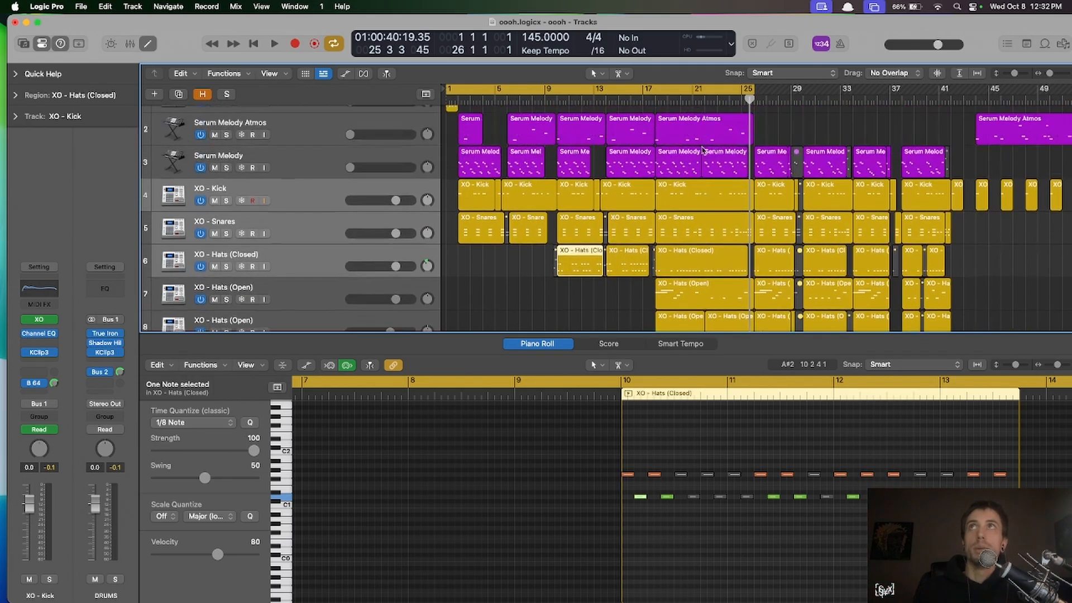
pyautogui.scroll(3, 812, 191)
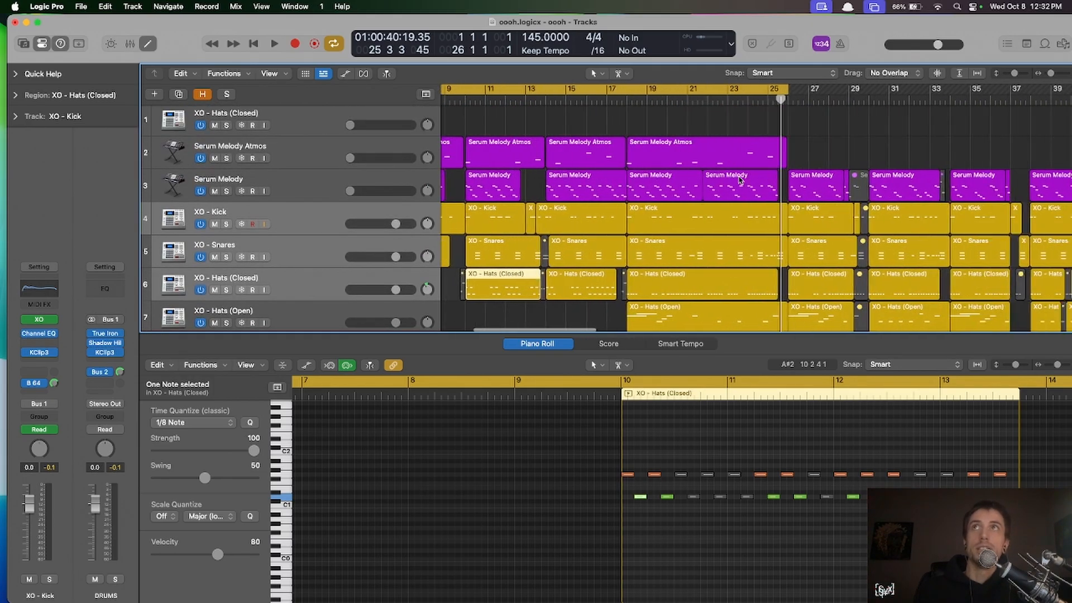
pyautogui.moveTo(768, 138); pyautogui.dragTo(949, 192)
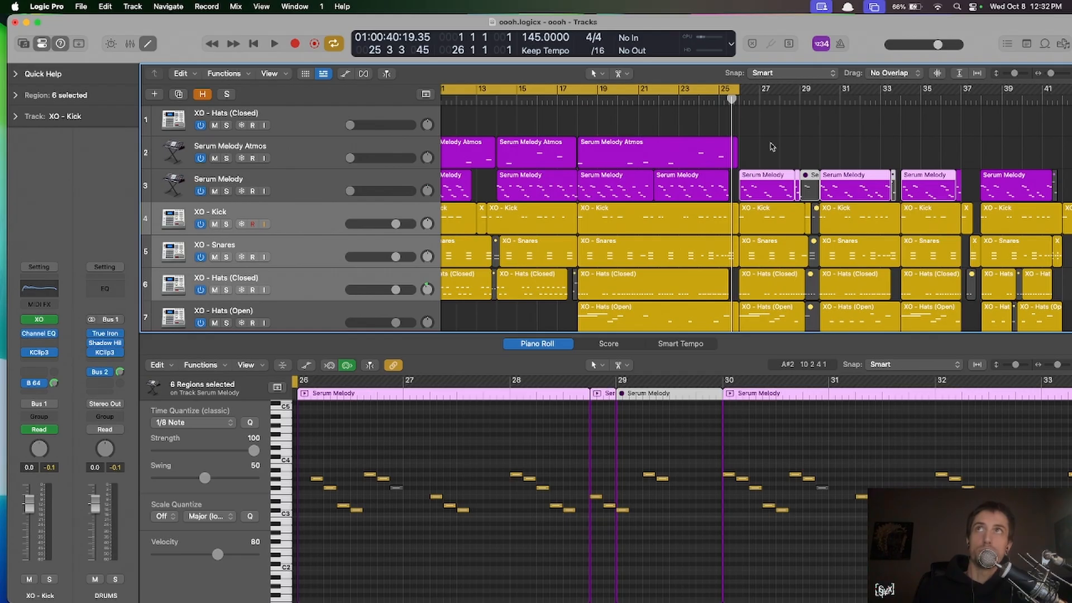
pyautogui.click(739, 97)
# - Look through the arrangement's tracks down to the fills and downlifters, and hide the Piano Roll
pyautogui.scroll(-5, 781, 156)
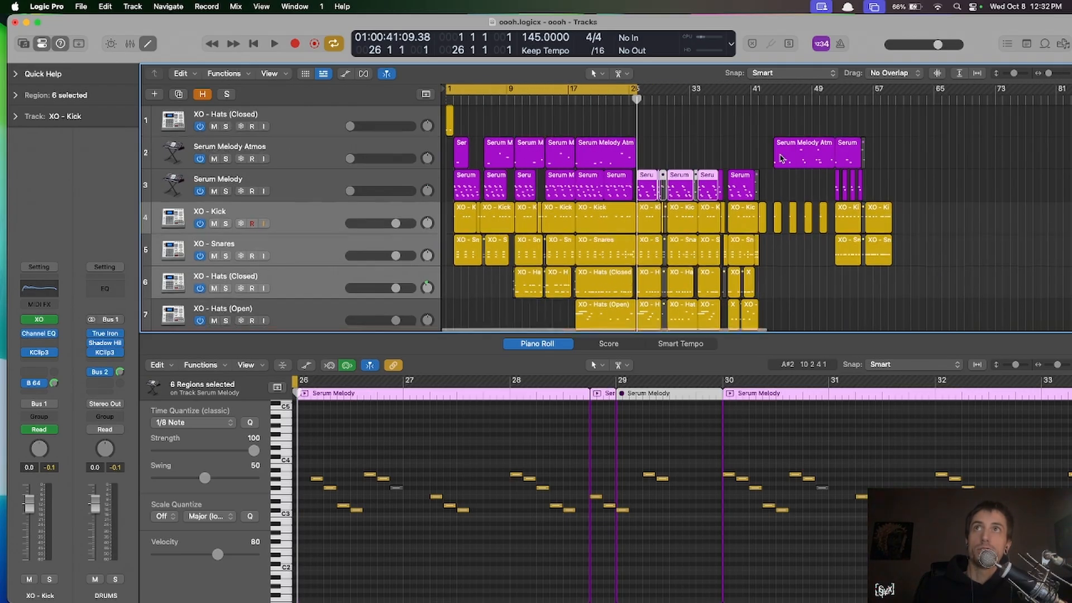
pyautogui.scroll(5, 682, 166)
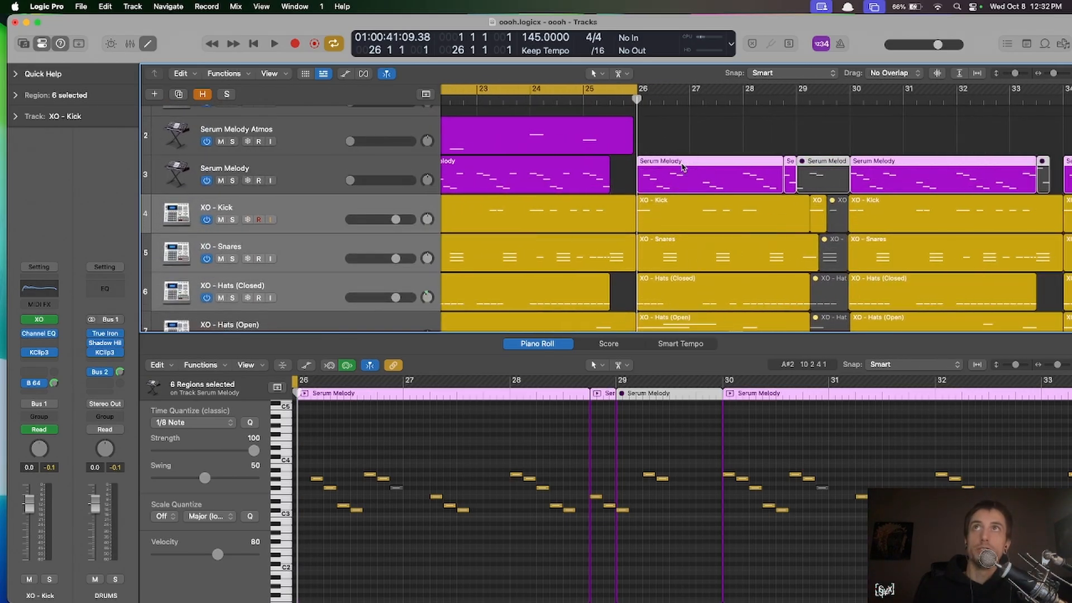
pyautogui.scroll(-10, 735, 176)
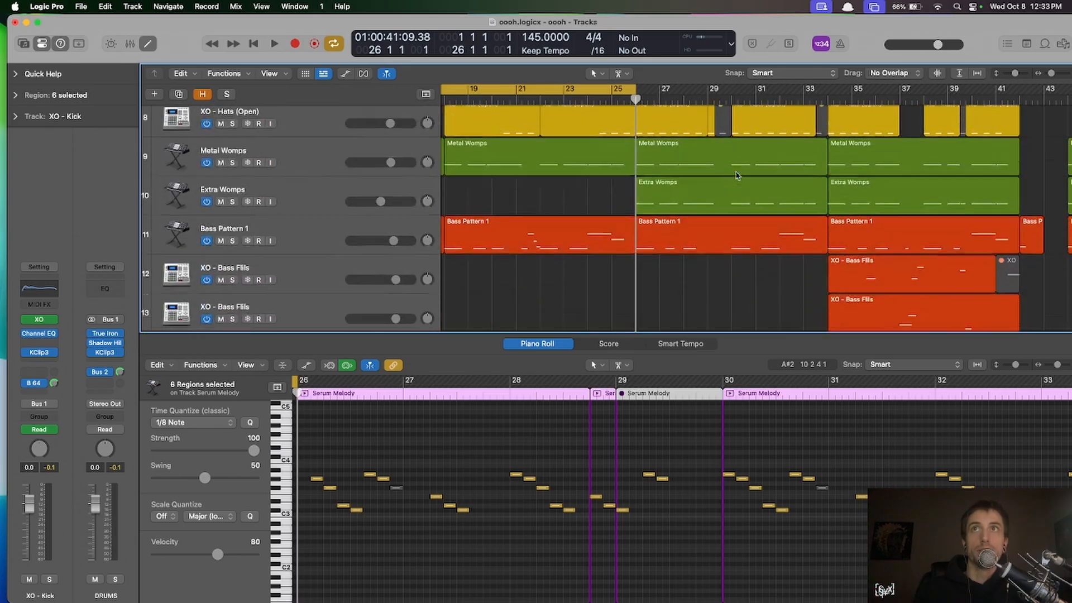
pyautogui.scroll(-5, 736, 176)
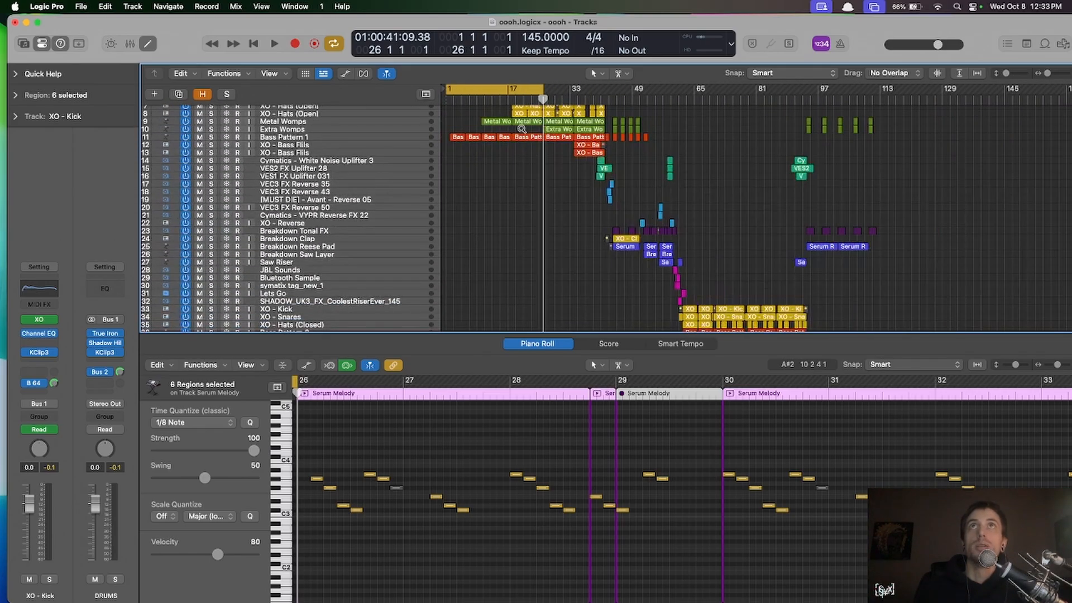
pyautogui.scroll(3, 521, 129)
pyautogui.scroll(-12, 550, 170)
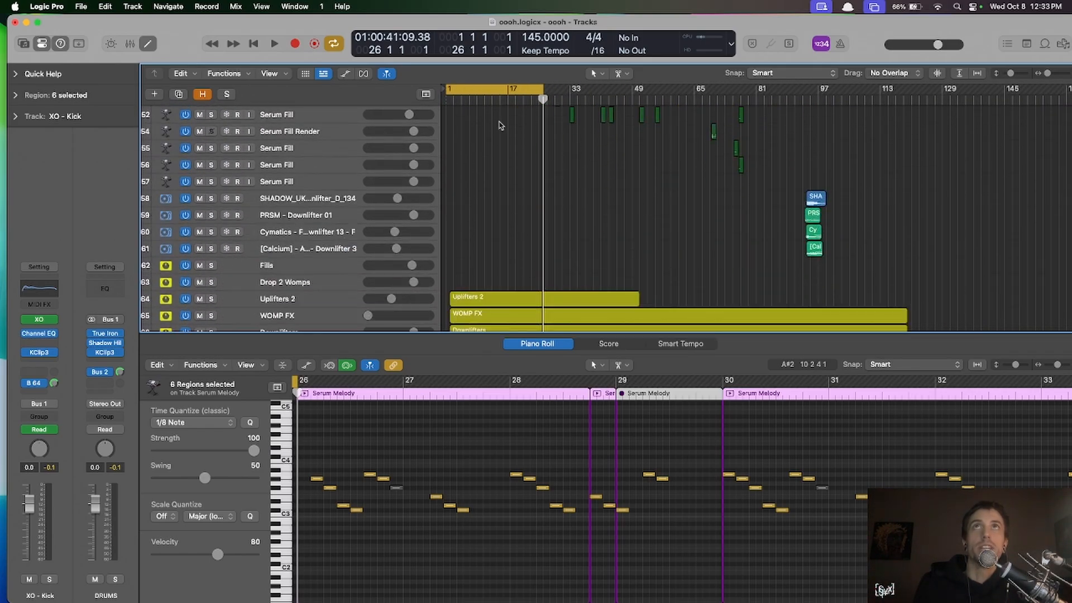
pyautogui.scroll(4, 577, 219)
pyautogui.press('e')
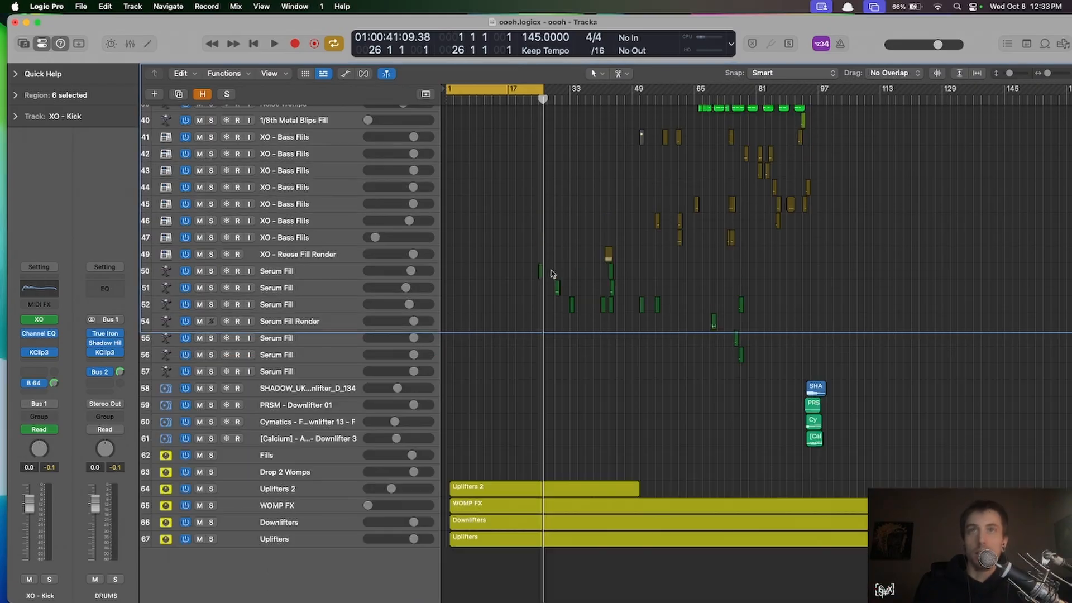
# - Select the regions on the two XO - Bass Fills tracks below Bass Pattern 1 and clear the selection
pyautogui.scroll(15, 558, 285)
pyautogui.moveTo(564, 298); pyautogui.dragTo(632, 313)
pyautogui.scroll(3, 631, 313)
pyautogui.hscroll(-3, 631, 313)
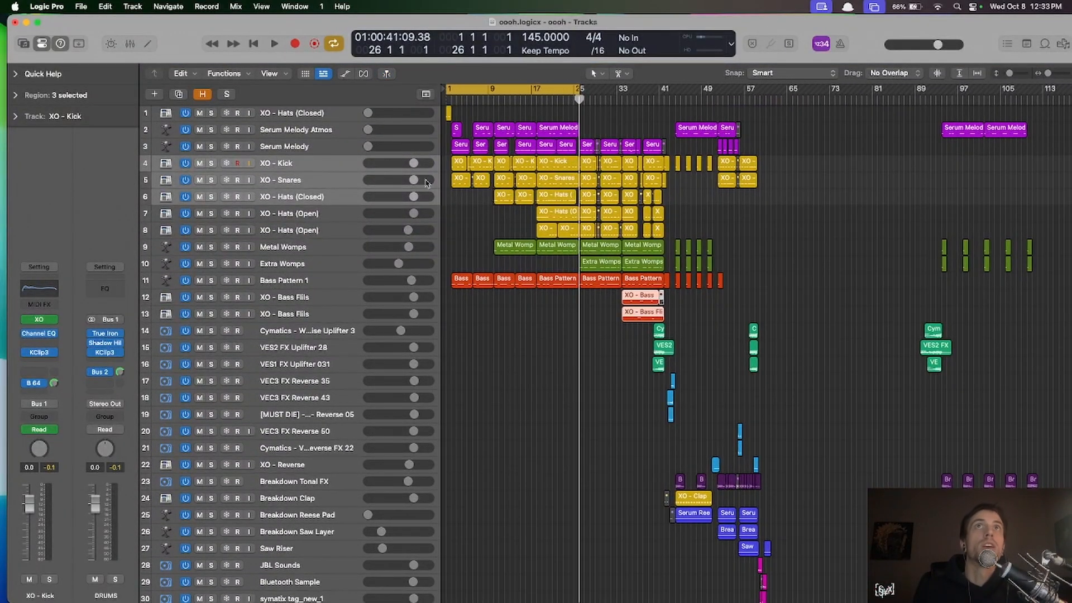
pyautogui.click(466, 218)
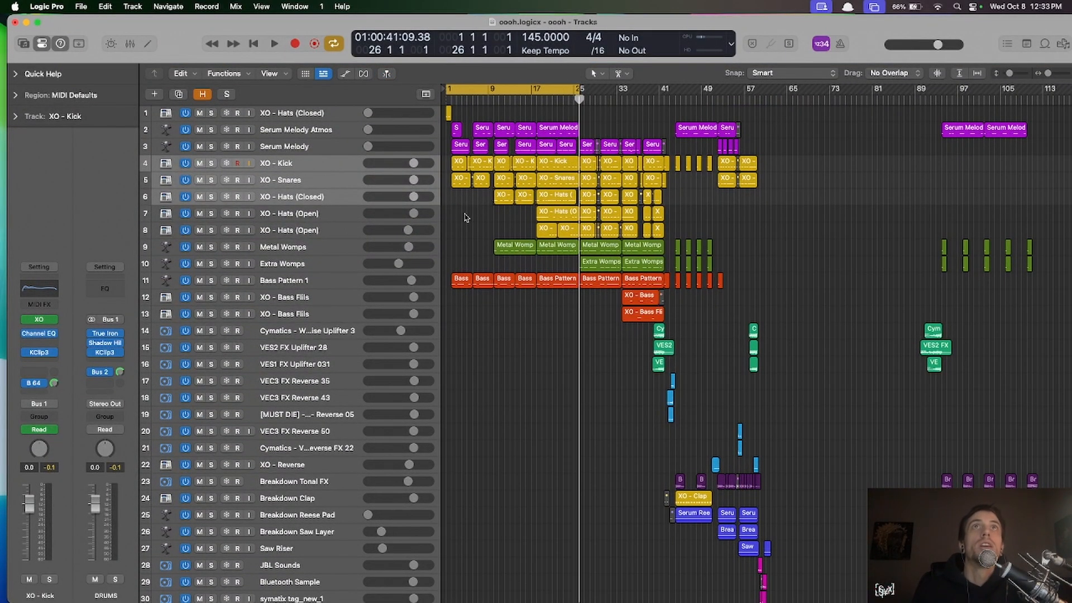
# - Open the Serum instrument on the Serum Melody track, examine its oscillators and effects, and close it
pyautogui.click(290, 132)
pyautogui.click(291, 146)
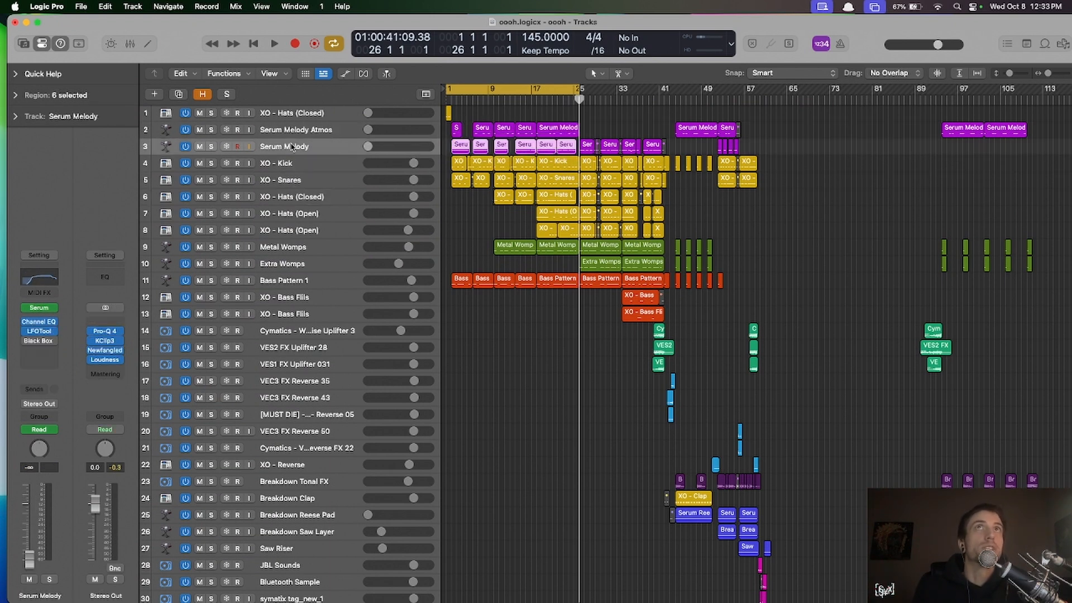
pyautogui.click(39, 308)
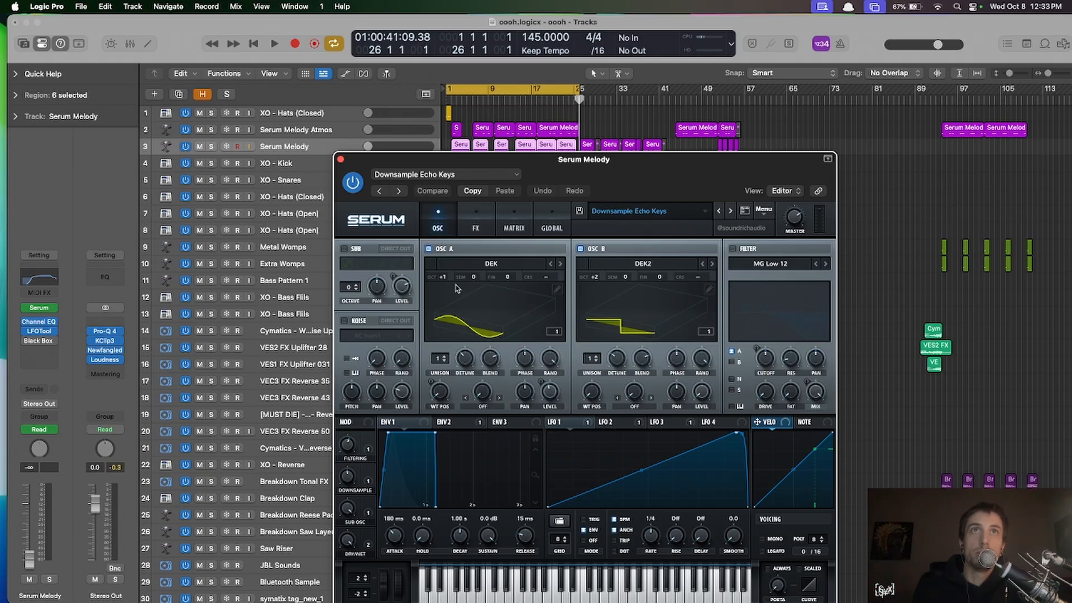
pyautogui.click(474, 223)
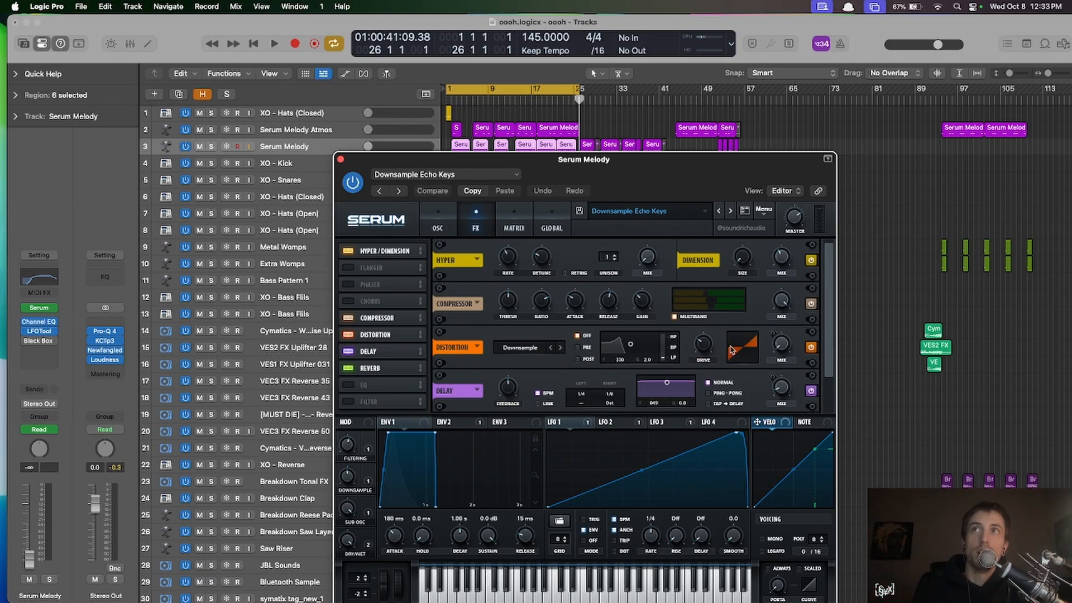
pyautogui.click(340, 159)
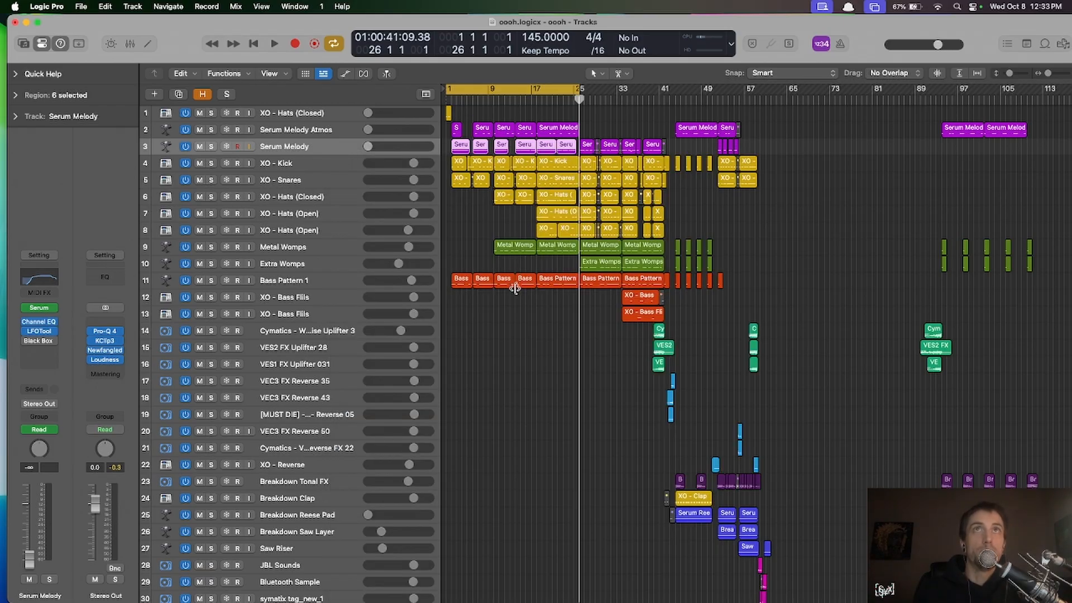
# - Select the XO - Kick track and examine the curve and bands of its Channel EQ
pyautogui.click(497, 351)
pyautogui.scroll(2, 497, 350)
pyautogui.scroll(4, 497, 350)
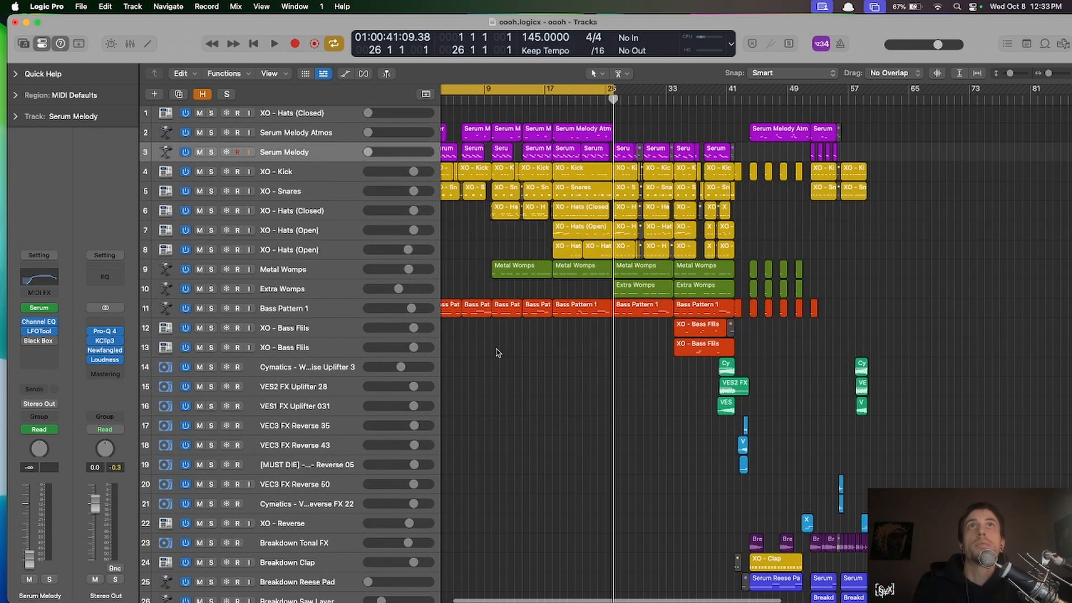
pyautogui.click(299, 174)
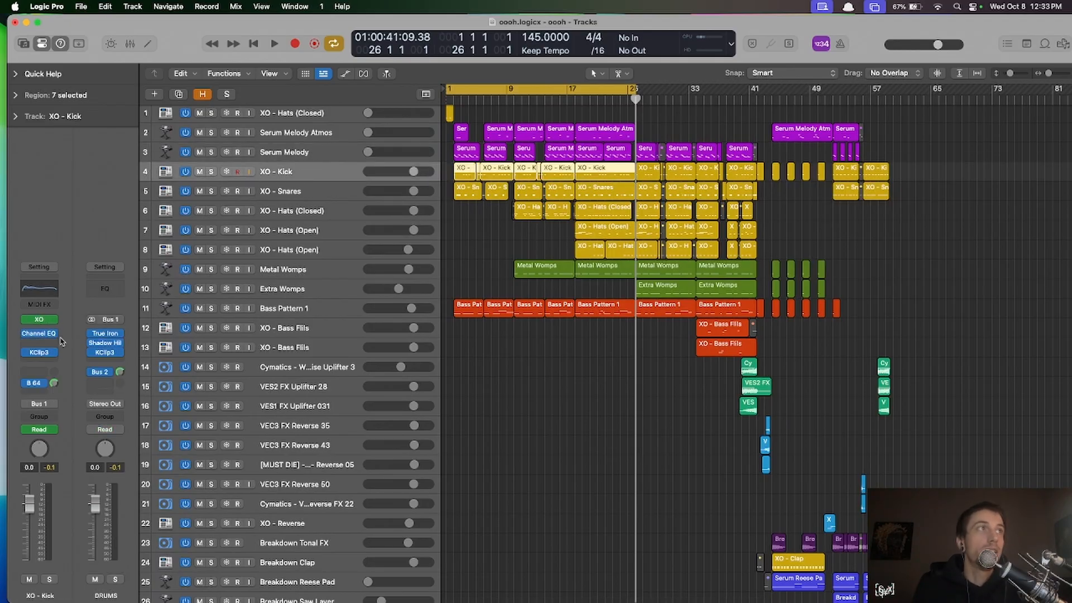
pyautogui.doubleClick(39, 333)
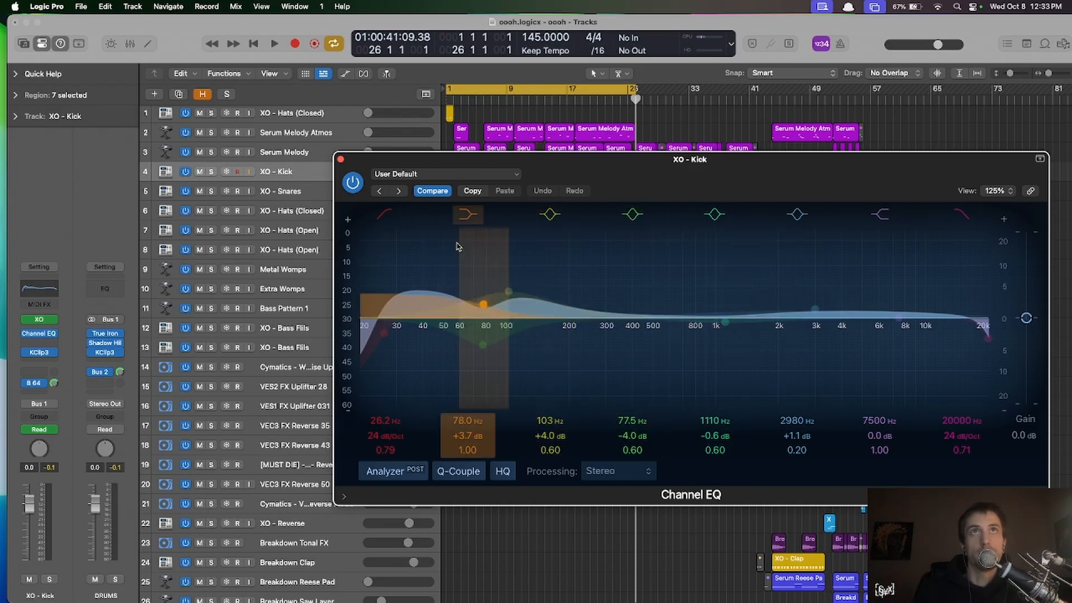
pyautogui.click(341, 161)
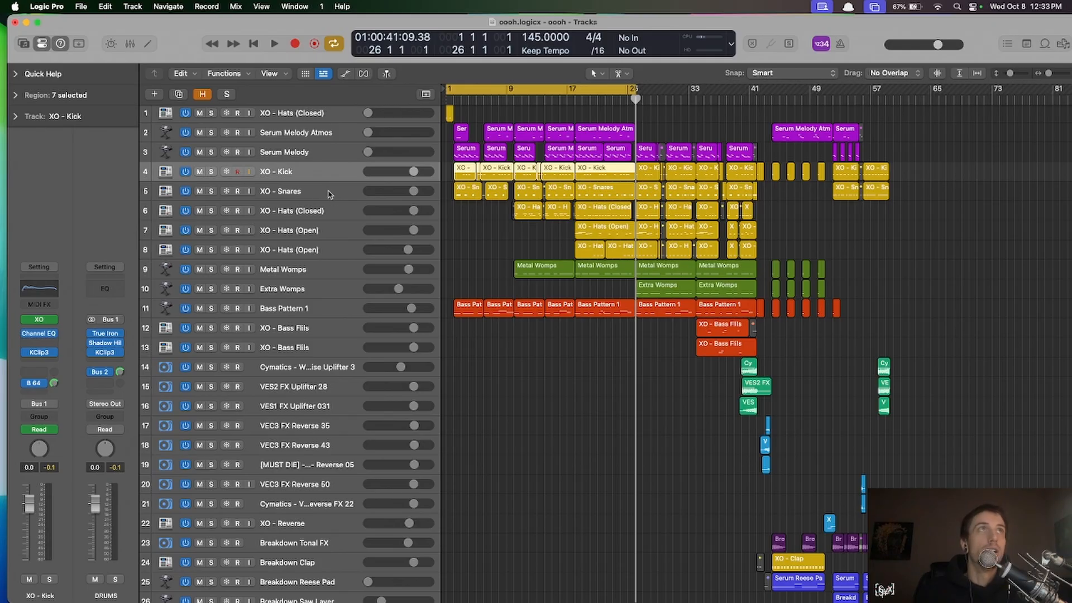
# - Examine the KClip3 band, mid/side and ceiling settings on the XO - Kick track, and close the plug-in
pyautogui.click(35, 362)
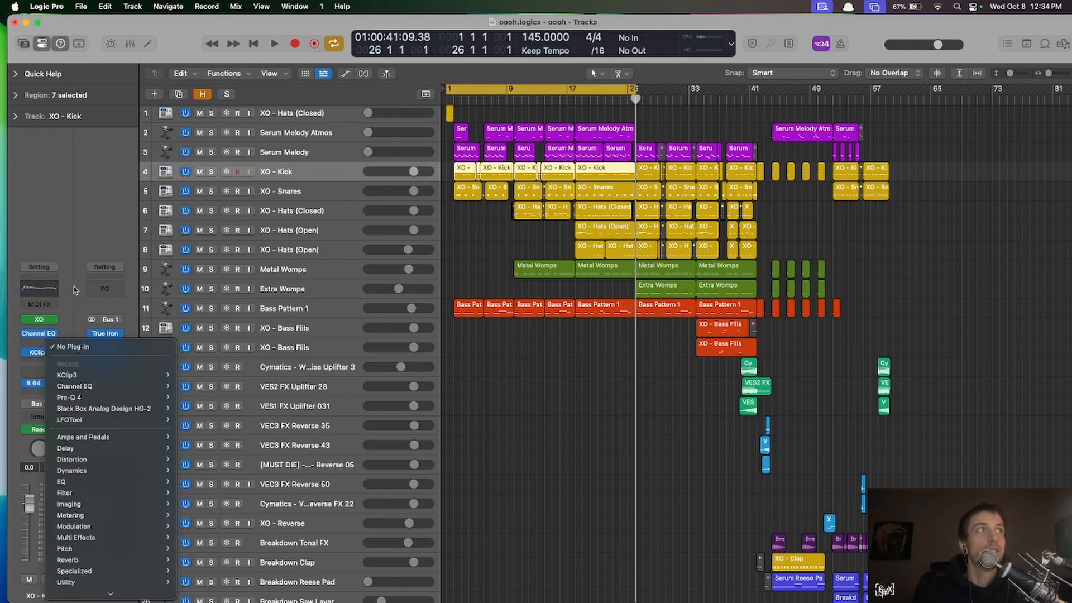
pyautogui.click(76, 290)
pyautogui.click(41, 353)
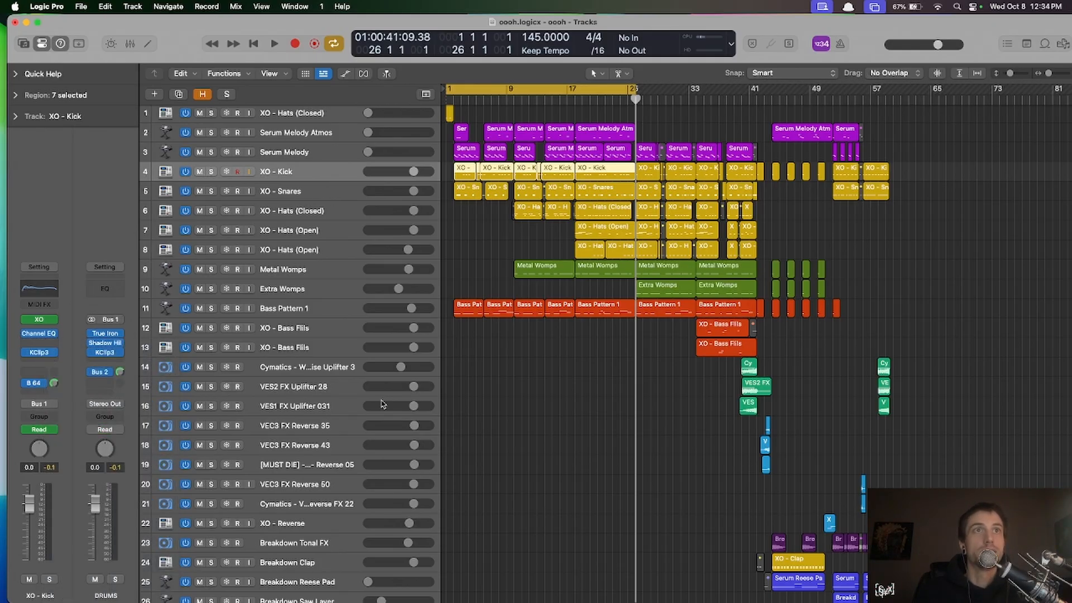
pyautogui.click(39, 352)
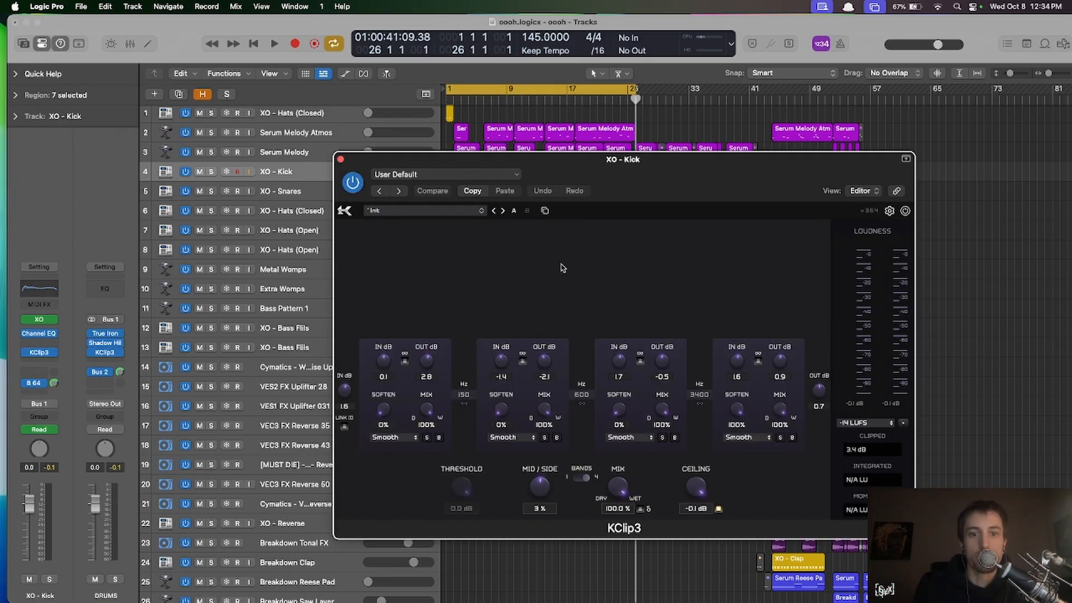
pyautogui.moveTo(467, 163); pyautogui.dragTo(362, 102)
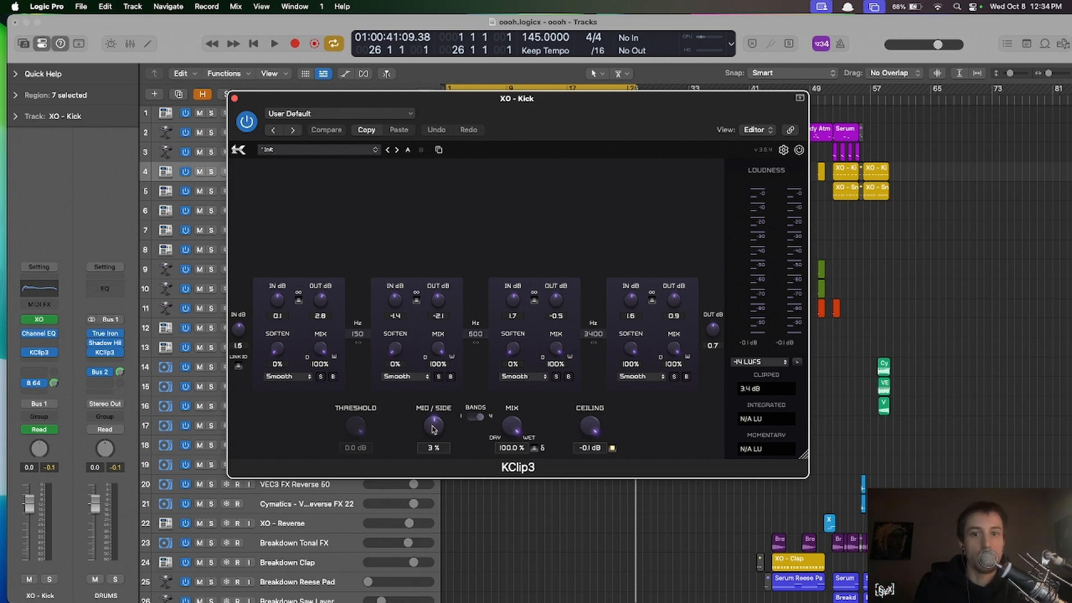
pyautogui.click(235, 99)
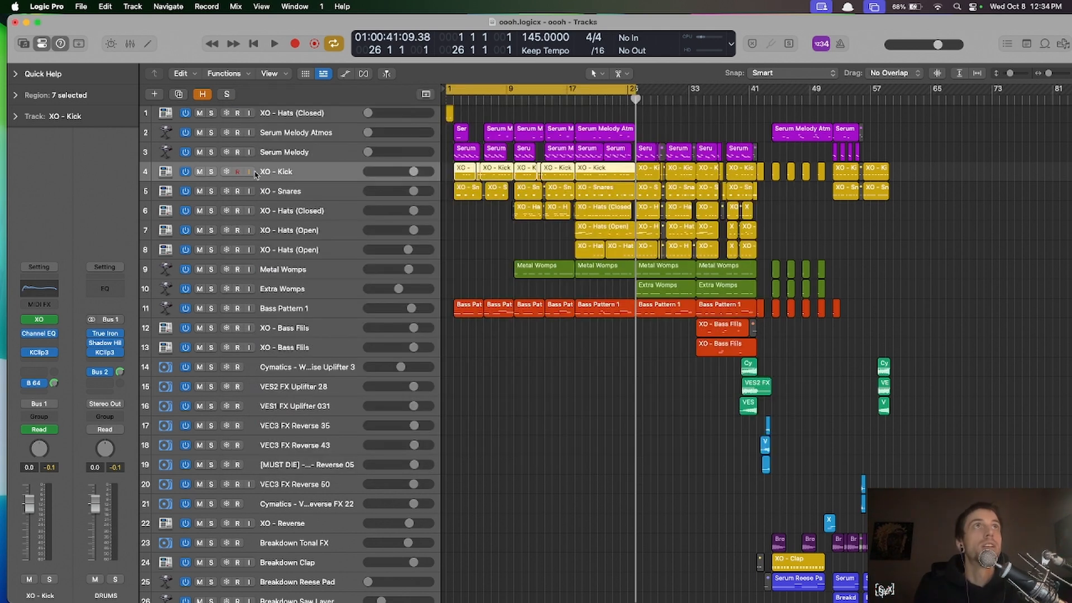
# - Select the XO - Snares track and examine its Channel EQ and KClip3 settings
pyautogui.click(321, 192)
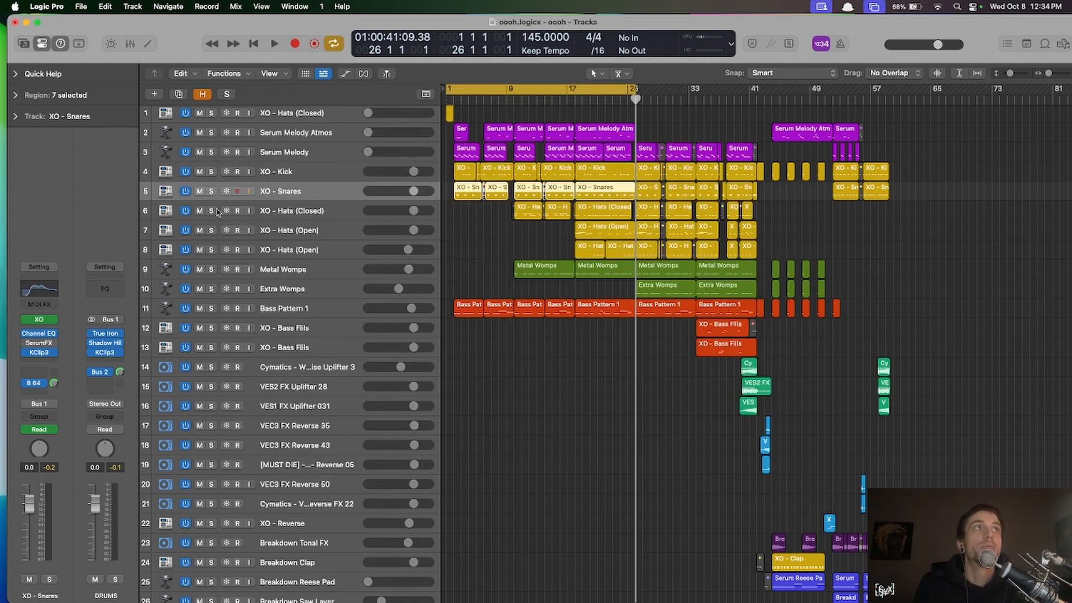
pyautogui.click(42, 334)
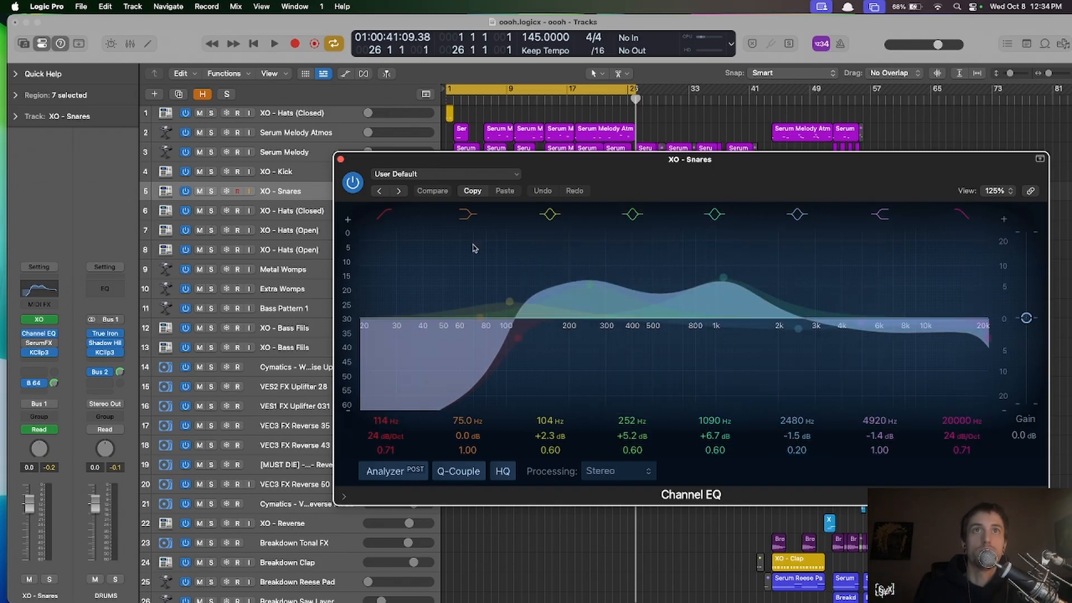
pyautogui.click(341, 160)
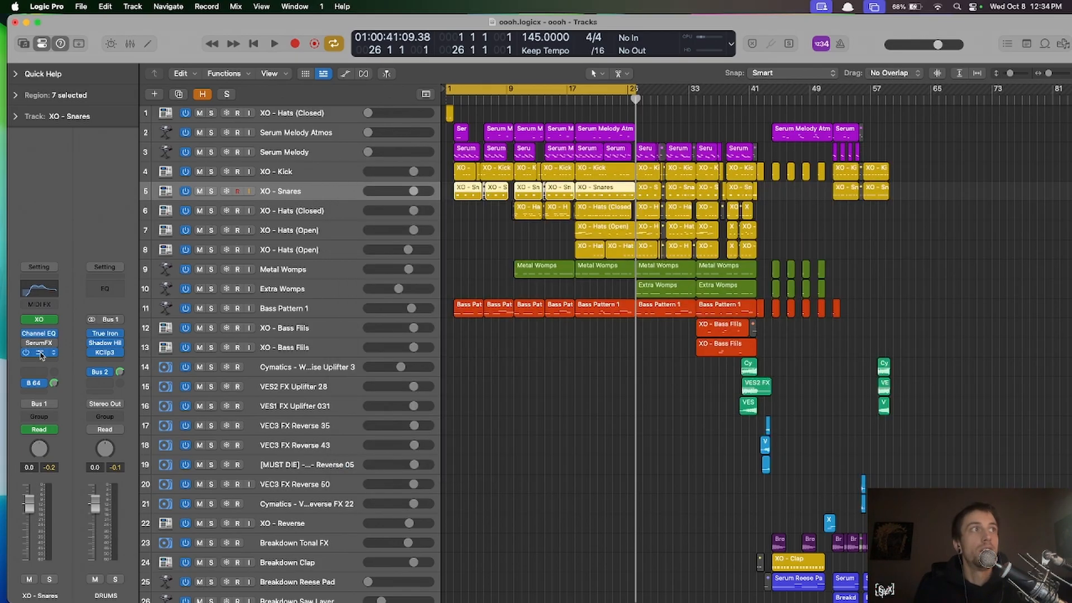
pyautogui.click(39, 352)
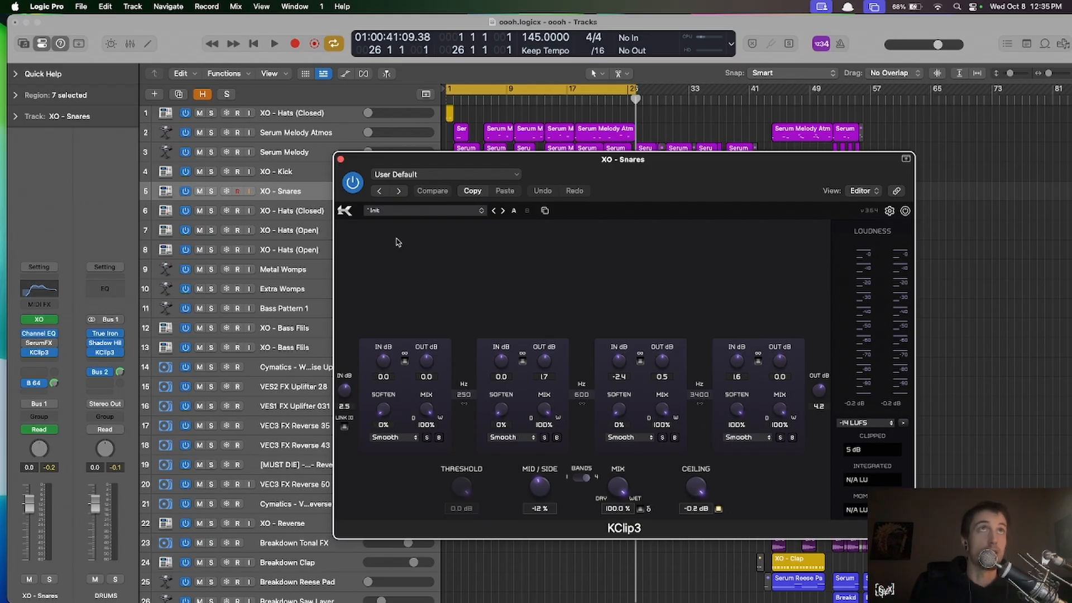
pyautogui.click(341, 160)
# - Select all the drum tracks from XO - Kick through the second XO - Hats (Open) track
pyautogui.click(311, 211)
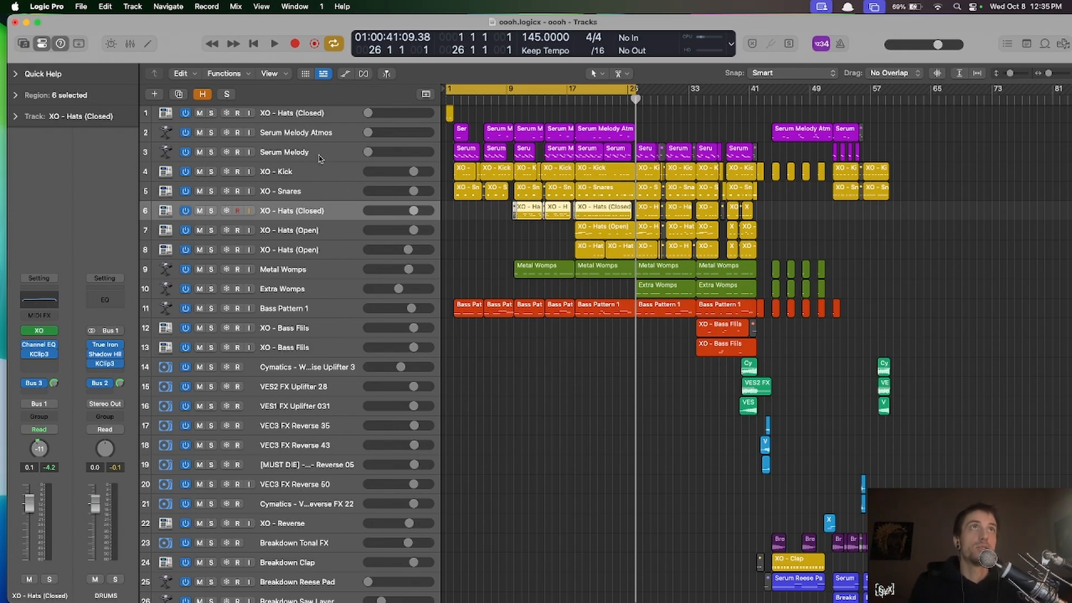
pyautogui.click(315, 172)
pyautogui.keyDown('shift'); pyautogui.click(316, 250); pyautogui.keyUp('shift')
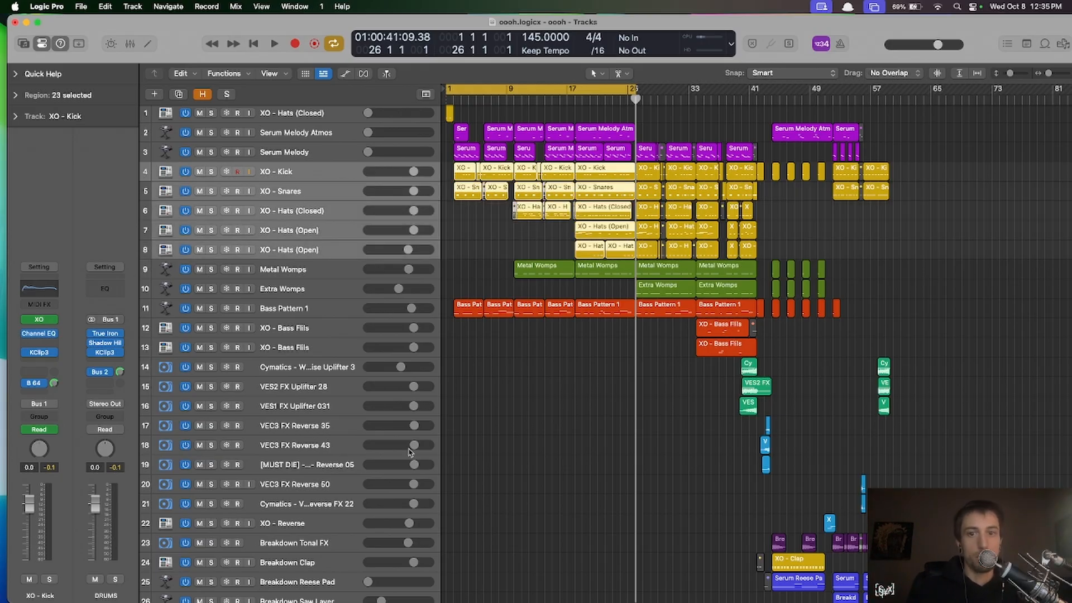
# - Show the Mixer and select only the XO - Kick and XO - Snares channel strips to examine their sends
pyautogui.press('x')
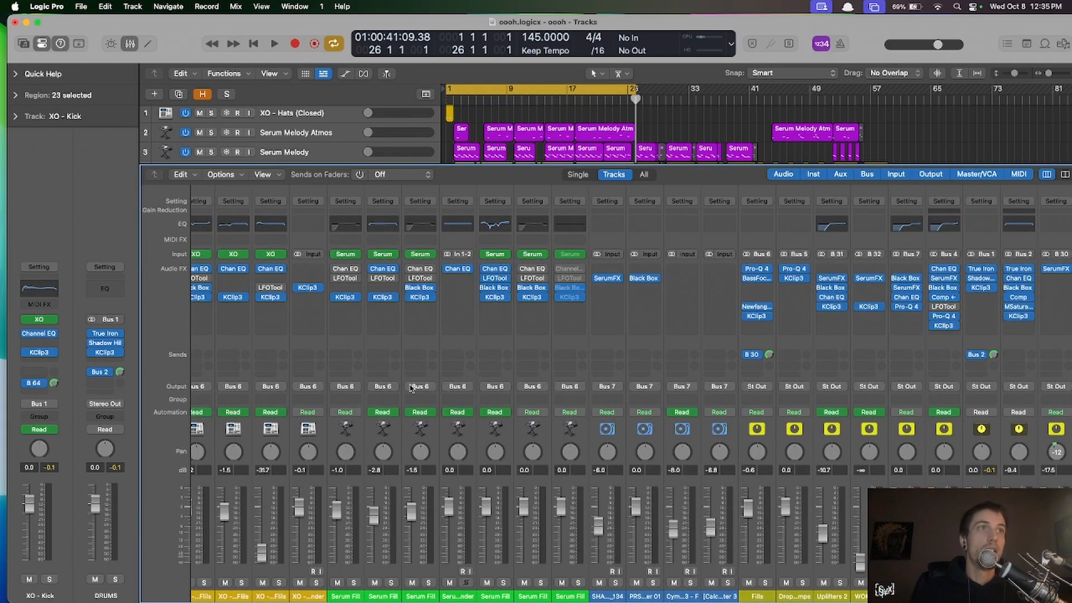
pyautogui.hscroll(-10, 411, 388)
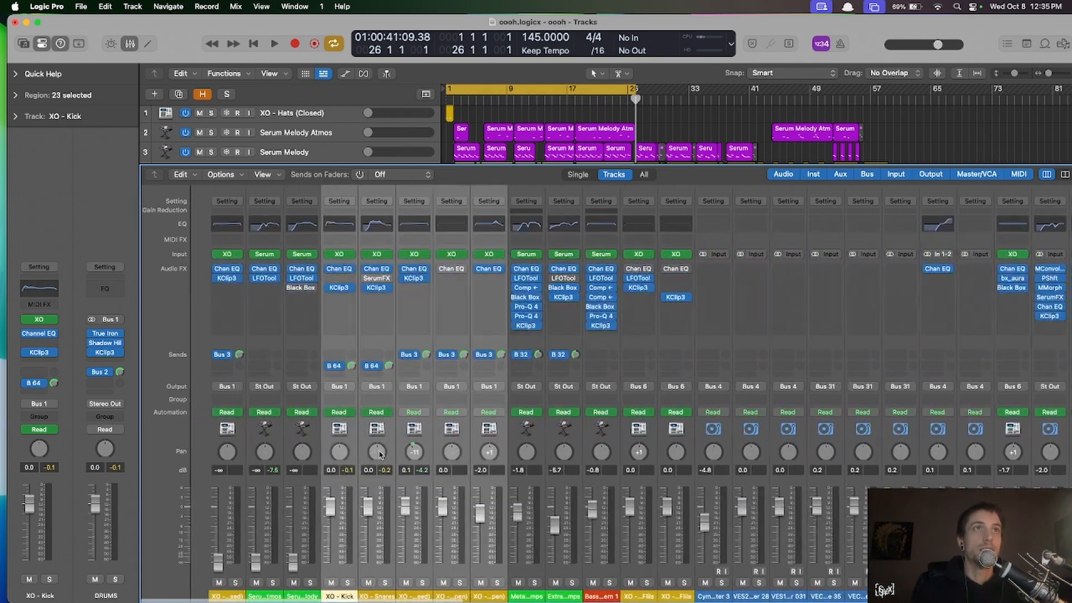
pyautogui.click(332, 378)
pyautogui.keyDown('shift'); pyautogui.click(363, 344); pyautogui.keyUp('shift')
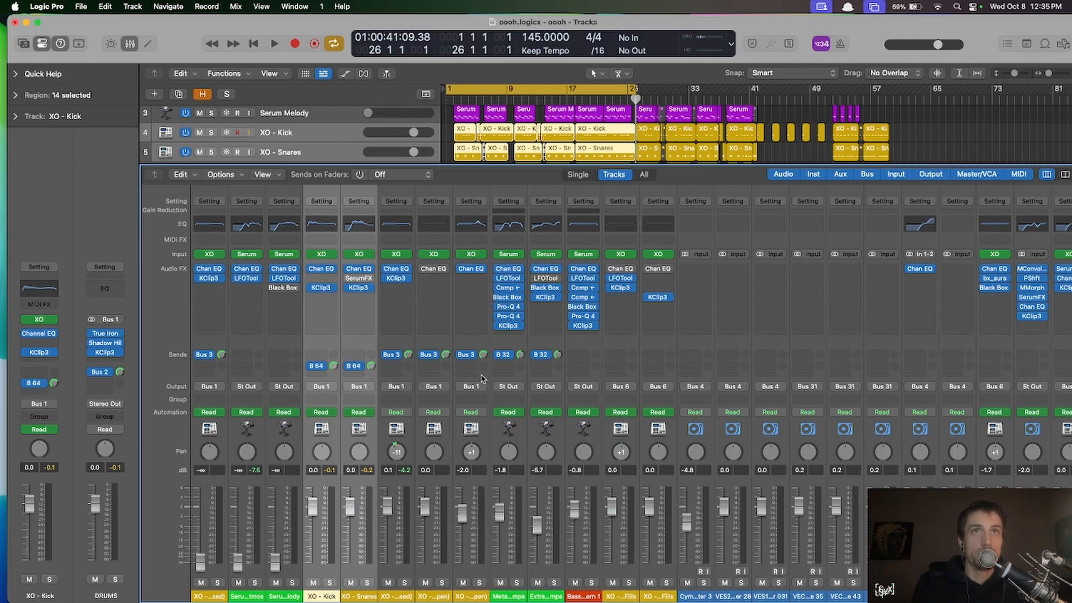
# - Select only the XO - Hats (Closed) and both XO - Hats (Open) channel strips and switch off their Bus 3 sends
pyautogui.click(482, 379)
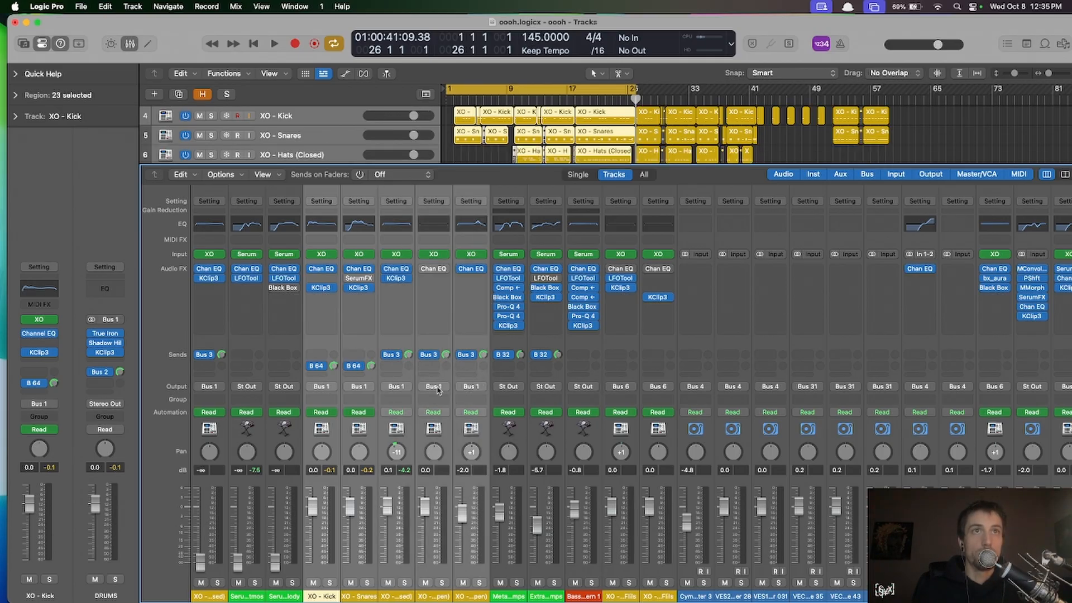
pyautogui.click(468, 338)
pyautogui.keyDown('shift'); pyautogui.click(394, 340); pyautogui.keyUp('shift')
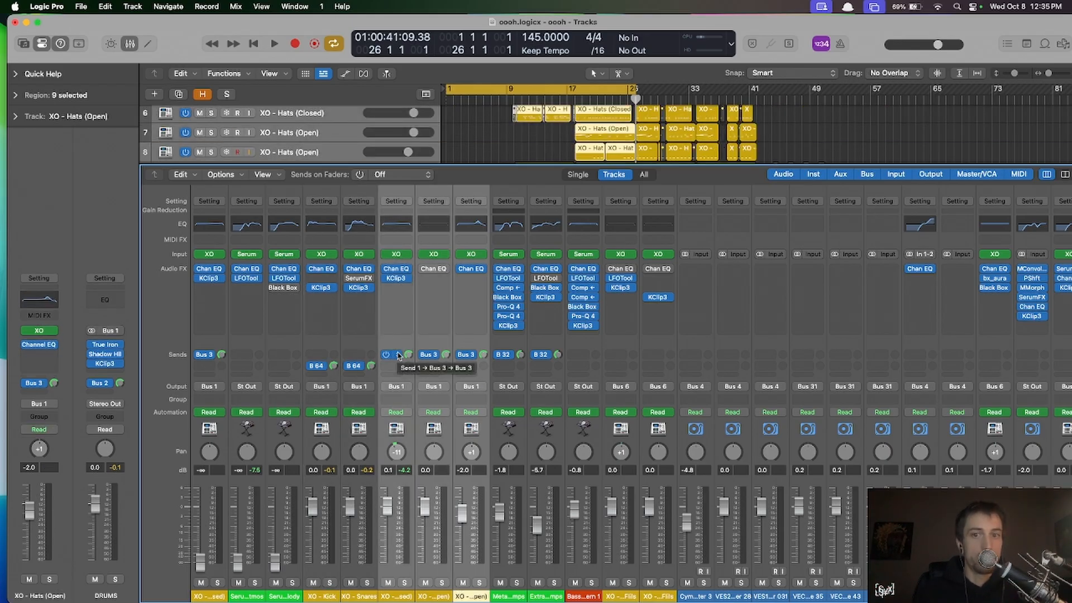
pyautogui.click(386, 354)
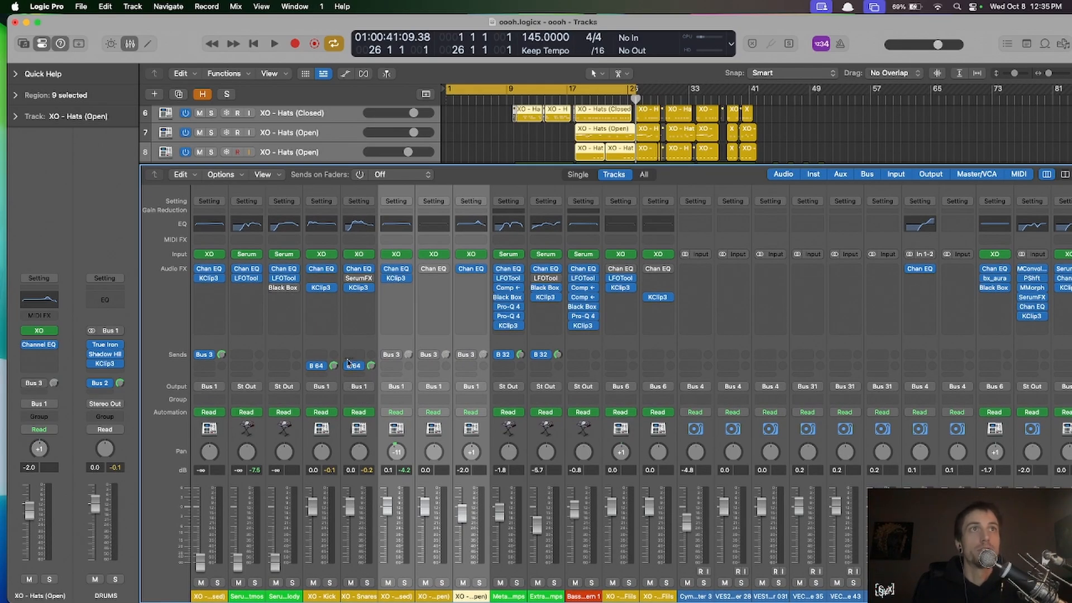
# - Select the DRUMS channel strip fed by Bus 1, examine its True Iron settings, and close the plug-in
pyautogui.keyDown('shift'); pyautogui.click(328, 343); pyautogui.keyUp('shift')
pyautogui.hscroll(10, 334, 385)
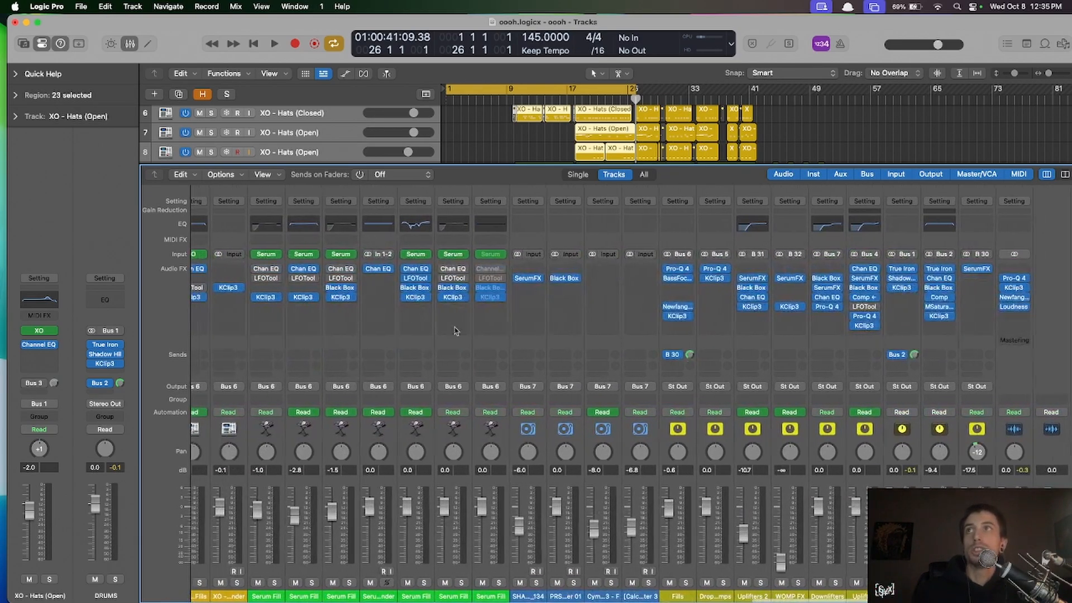
pyautogui.click(915, 244)
pyautogui.click(910, 269)
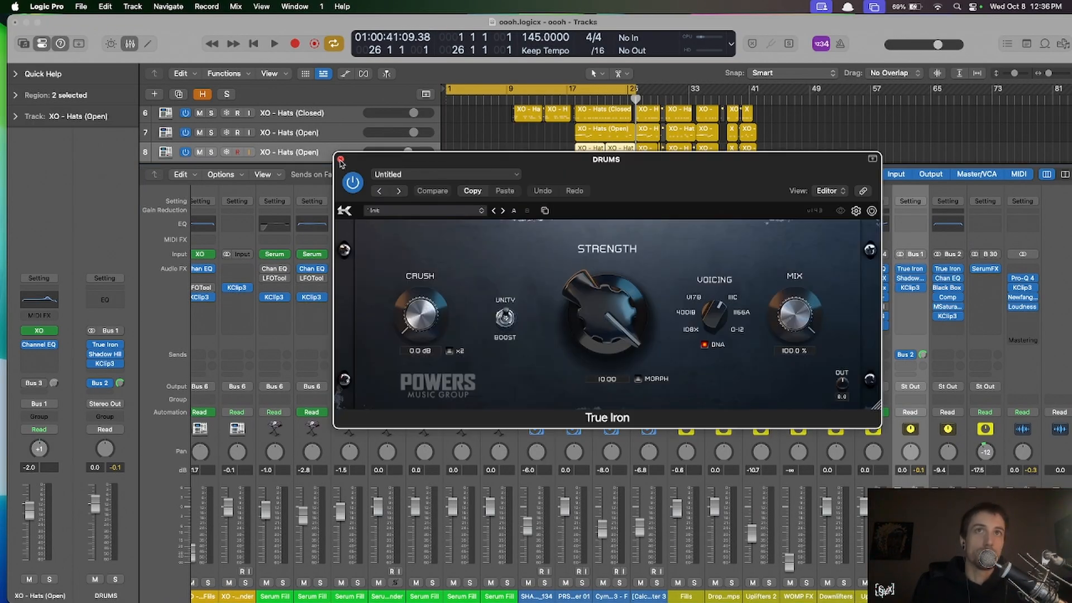
pyautogui.click(341, 160)
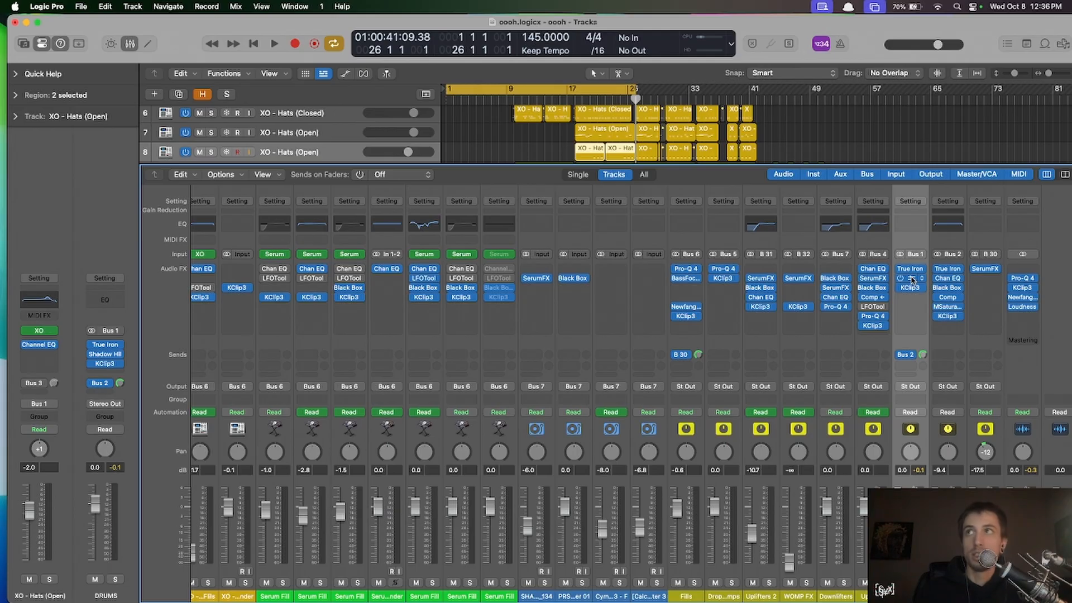
# - Set the cycle range from bar 10 to bar 18 and play it while examining the Shadow Hills Mastering Compressor on DRUMS
pyautogui.click(910, 278)
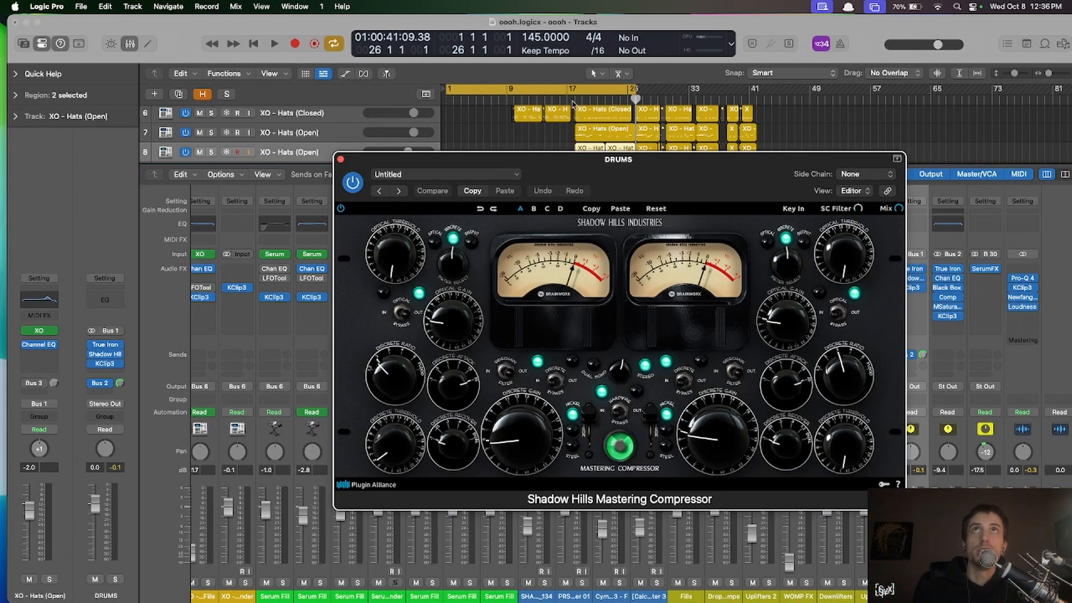
pyautogui.click(585, 91)
pyautogui.click(512, 99)
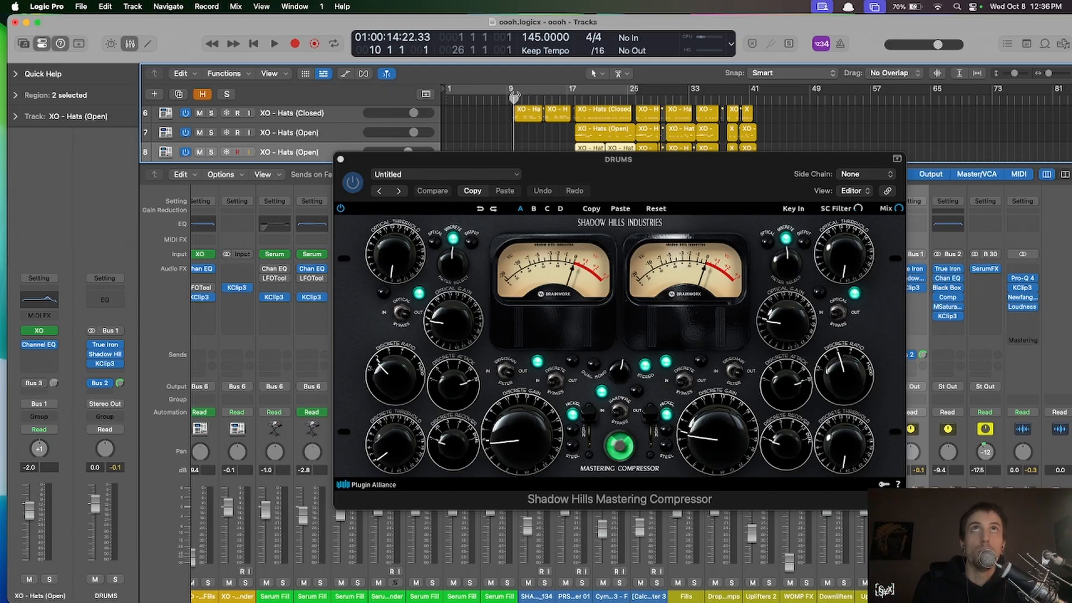
pyautogui.moveTo(514, 91); pyautogui.dragTo(573, 92)
pyautogui.press('space')
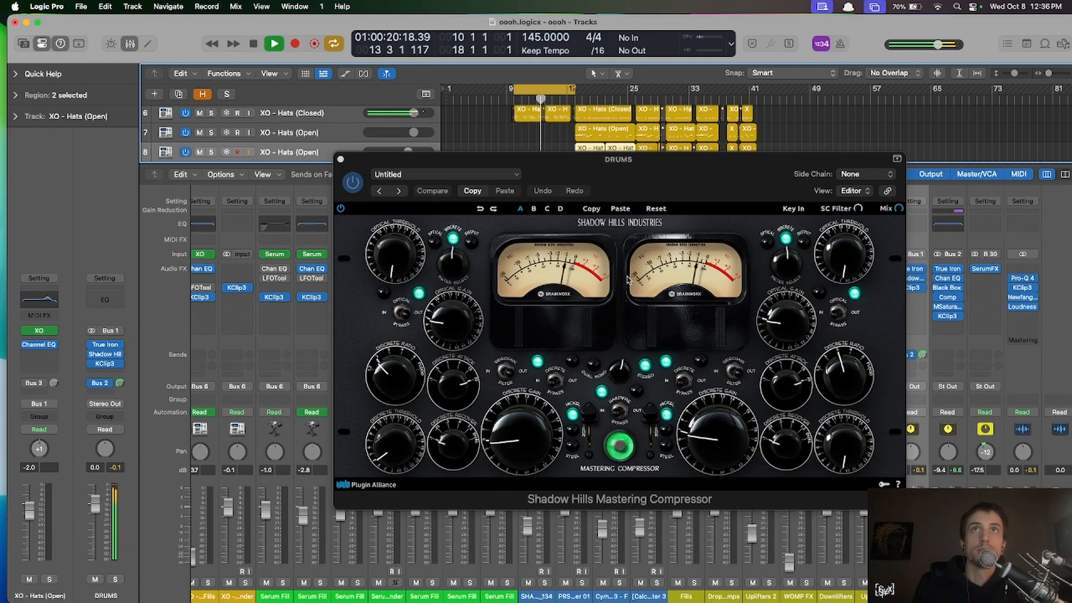
pyautogui.press('space')
pyautogui.click(340, 159)
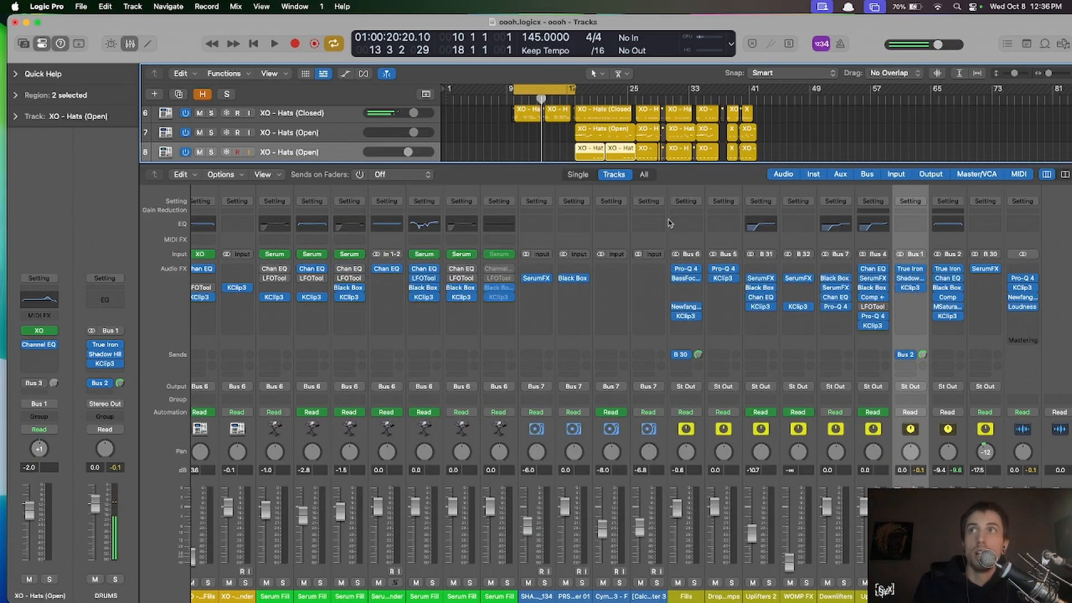
# - Examine the KClip3 band and ceiling settings on DRUMS, and select the Bus 2 channel strip that its send feeds
pyautogui.click(909, 288)
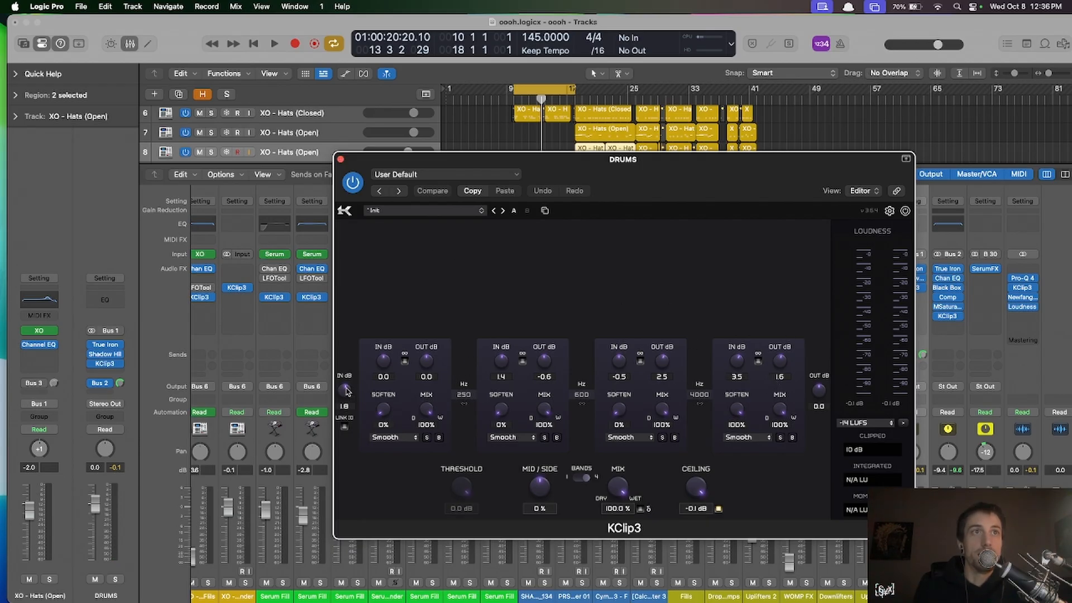
pyautogui.click(340, 159)
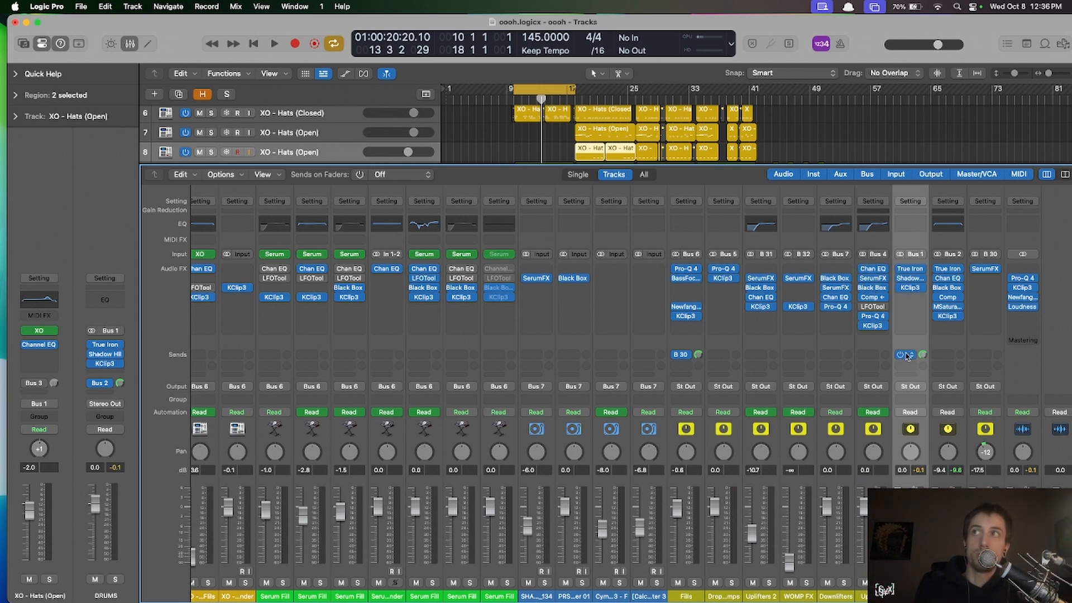
pyautogui.click(954, 239)
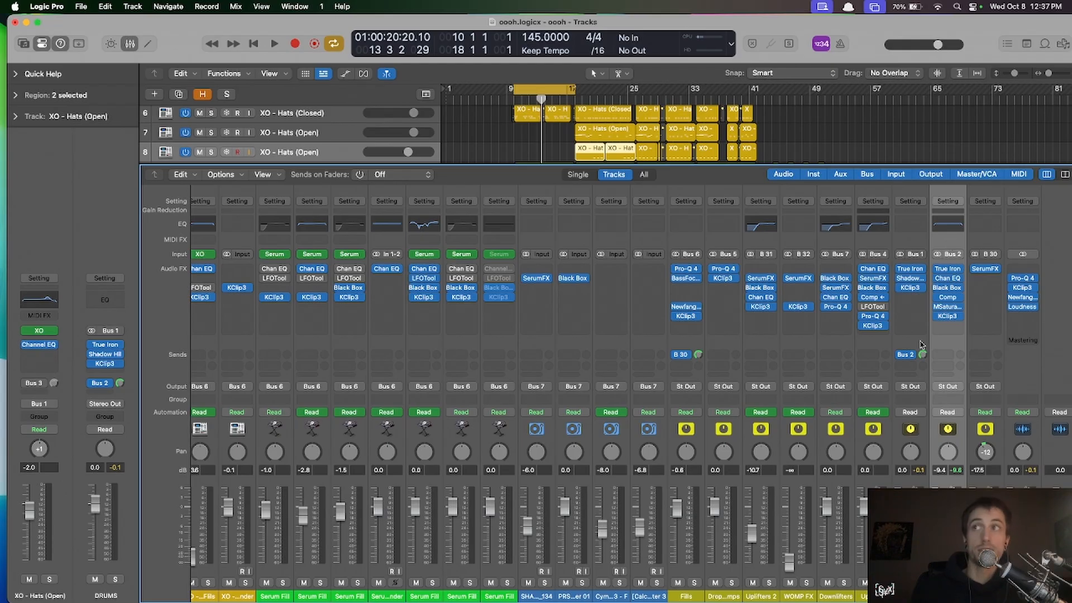
# - Hide the Mixer and select the Bass Pattern 1 track
pyautogui.hscroll(5, 920, 344)
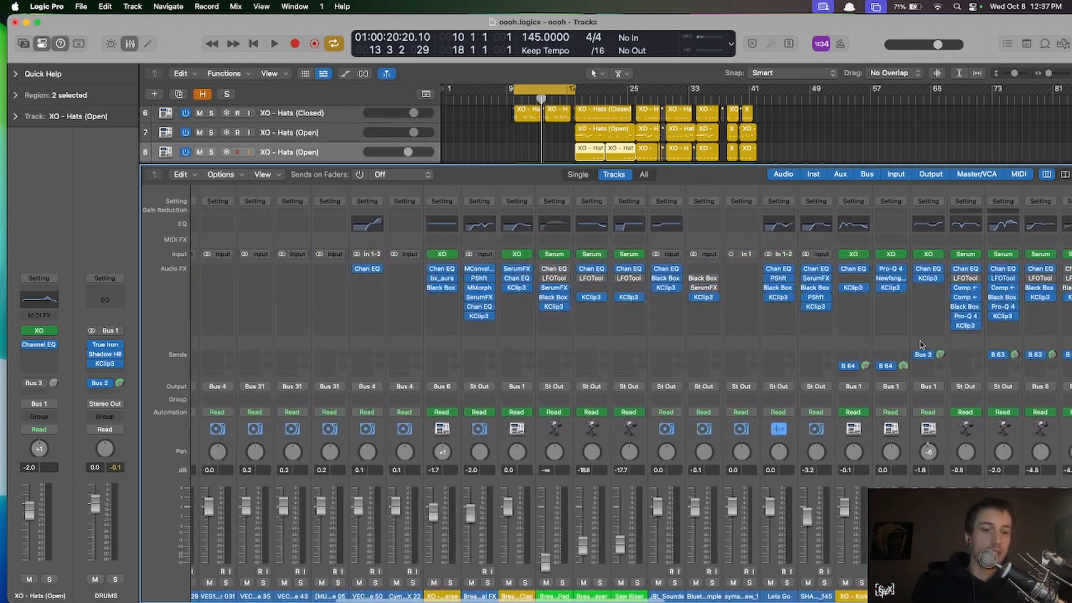
pyautogui.press('x')
pyautogui.click(522, 325)
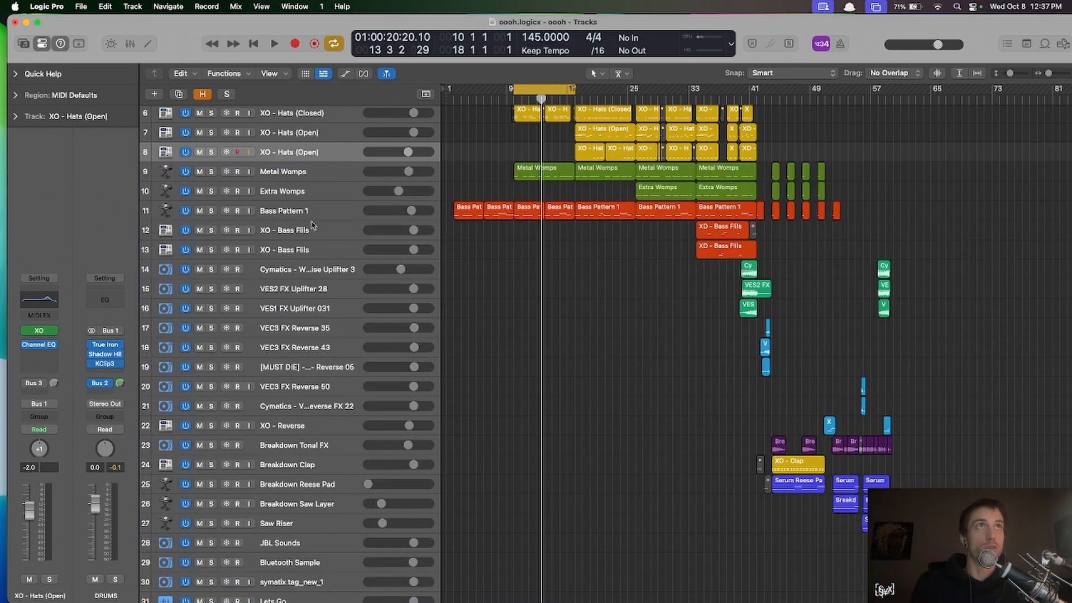
pyautogui.scroll(5, 325, 209)
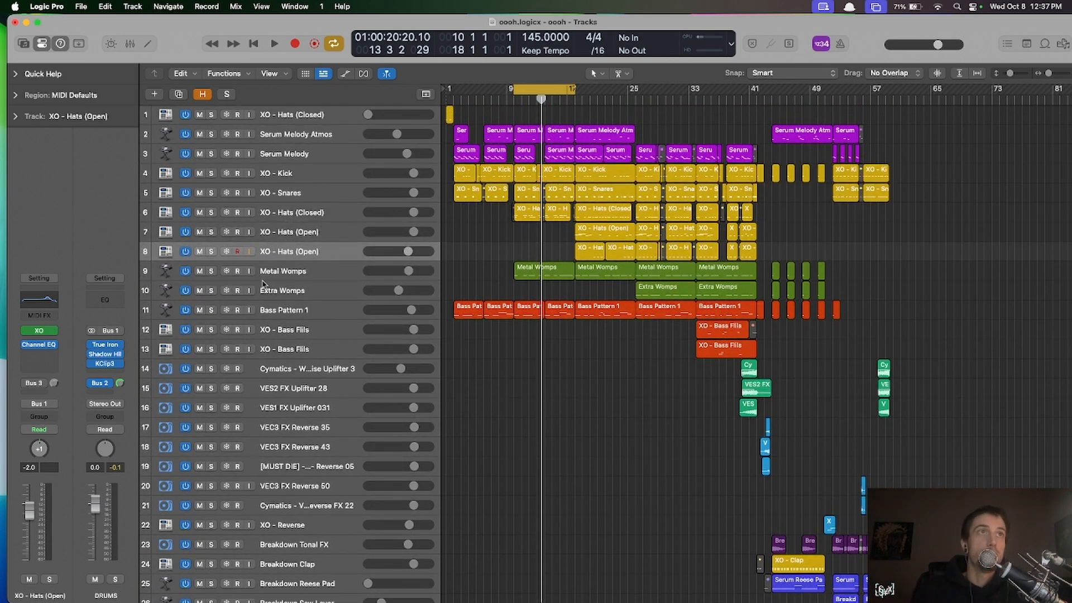
pyautogui.click(301, 310)
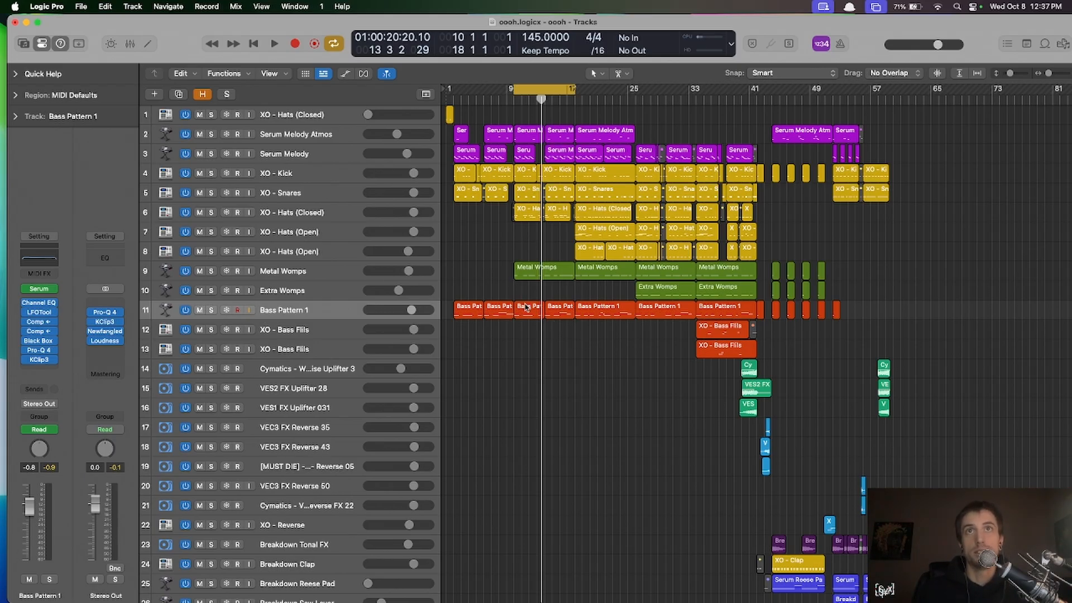
# - Select the two Bass Pattern 1 regions within the cycle range, solo the track and start playback
pyautogui.moveTo(519, 287); pyautogui.dragTo(555, 307)
pyautogui.click(525, 240)
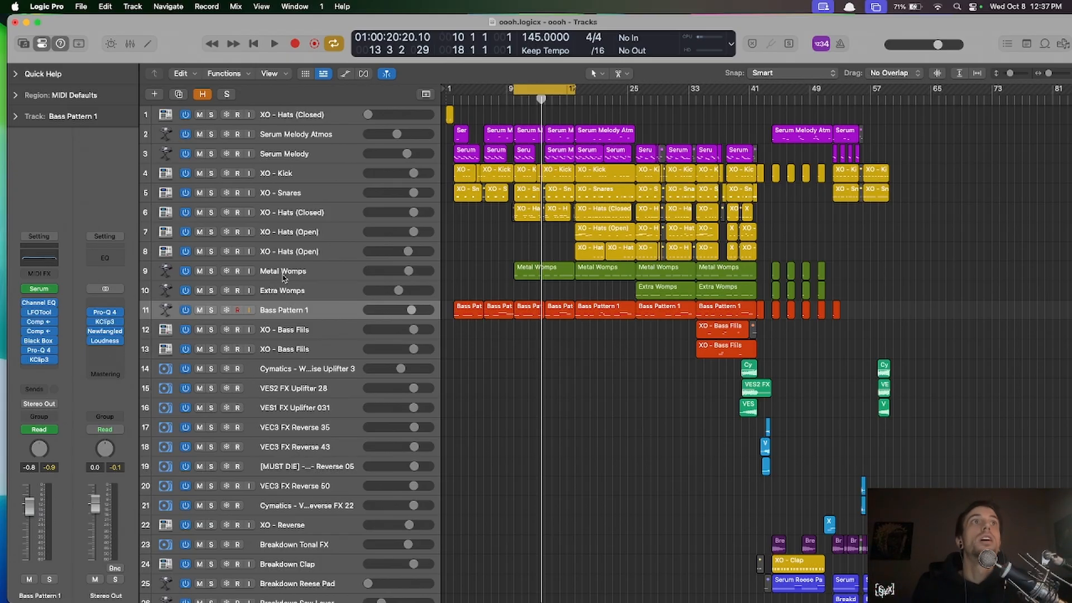
pyautogui.click(290, 310)
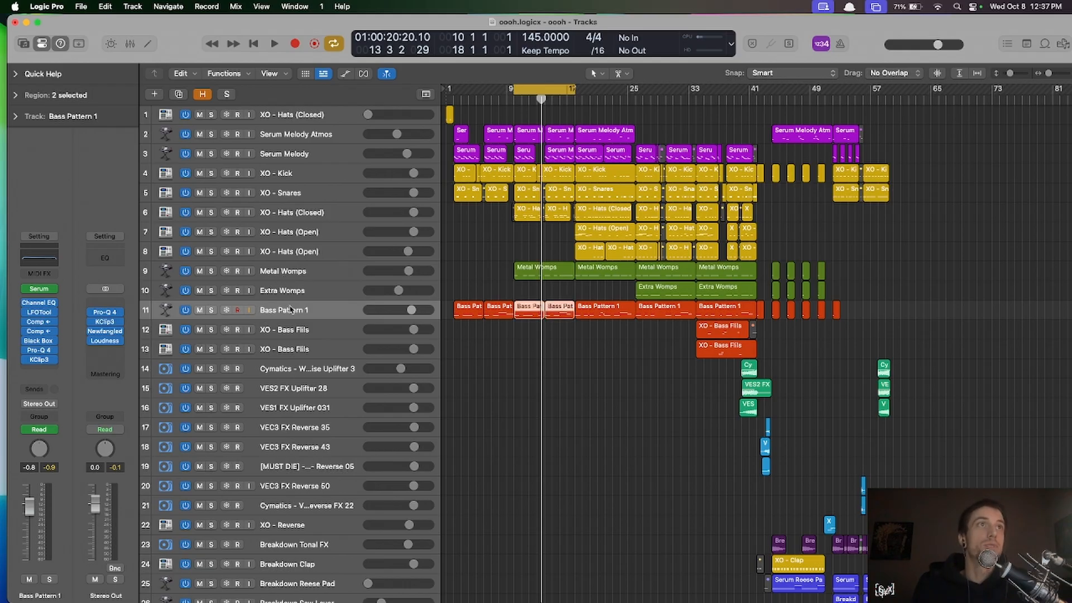
pyautogui.click(211, 309)
pyautogui.press('space')
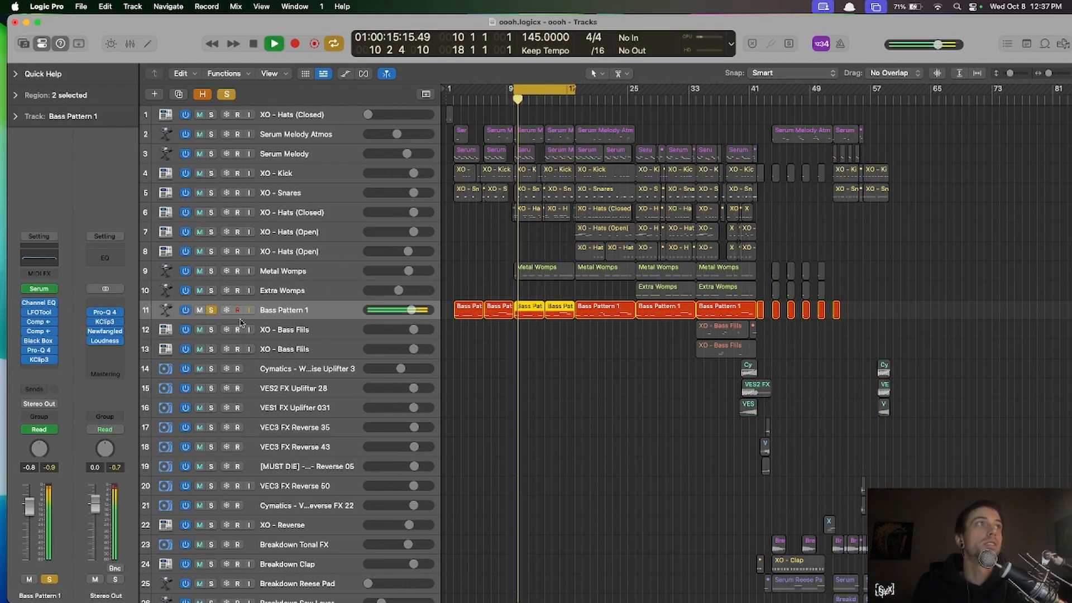
# - Examine the Serum patch on Bass Pattern 1 alongside the selected regions' notes in the Piano Roll, with playback stopped
pyautogui.click(40, 290)
pyautogui.press('space')
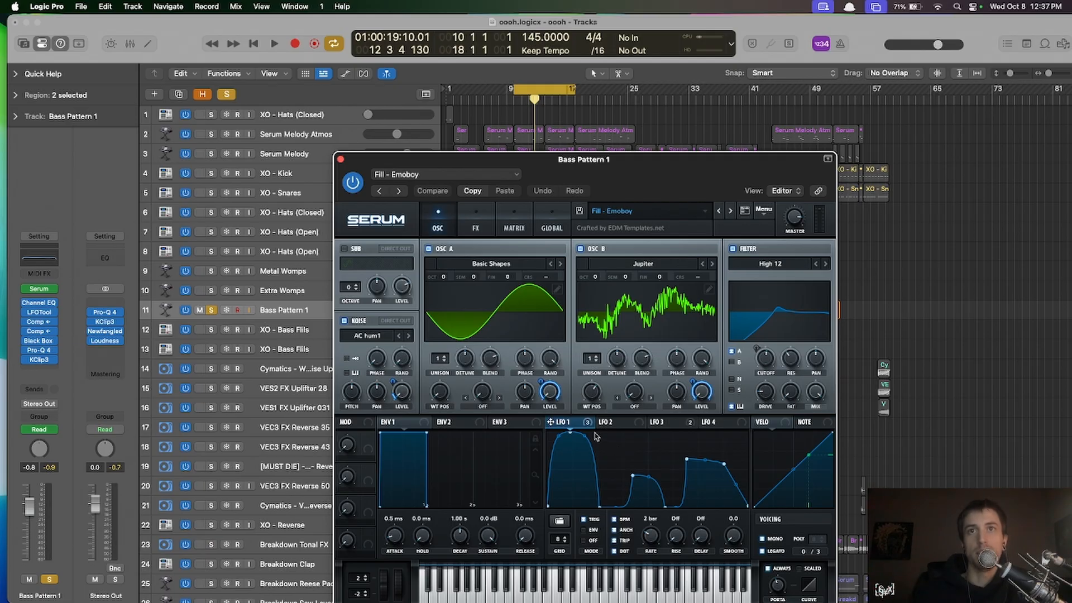
pyautogui.moveTo(595, 164); pyautogui.dragTo(915, 81)
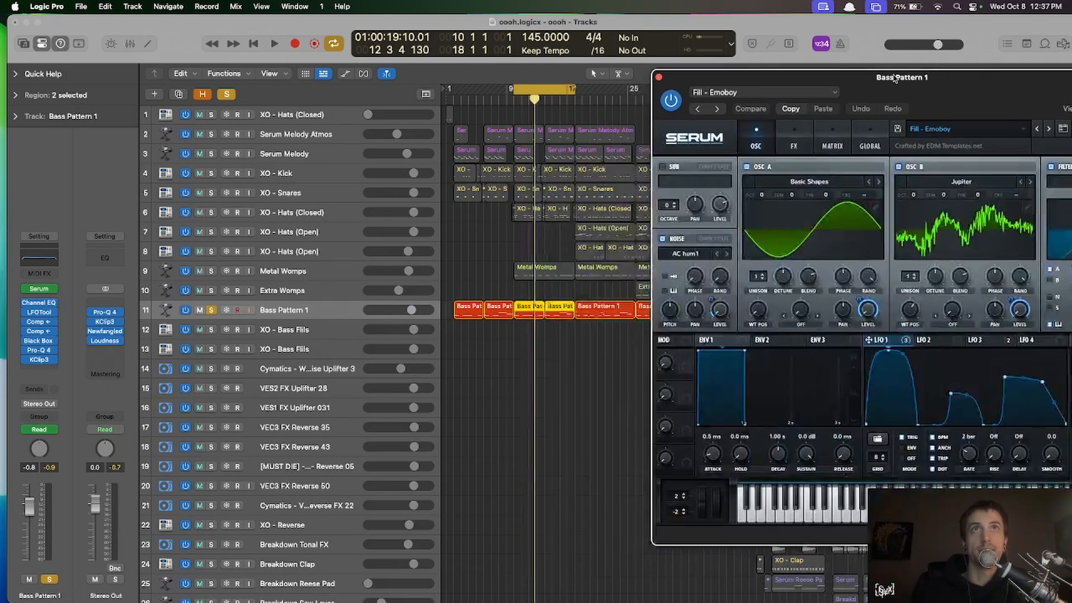
pyautogui.doubleClick(533, 314)
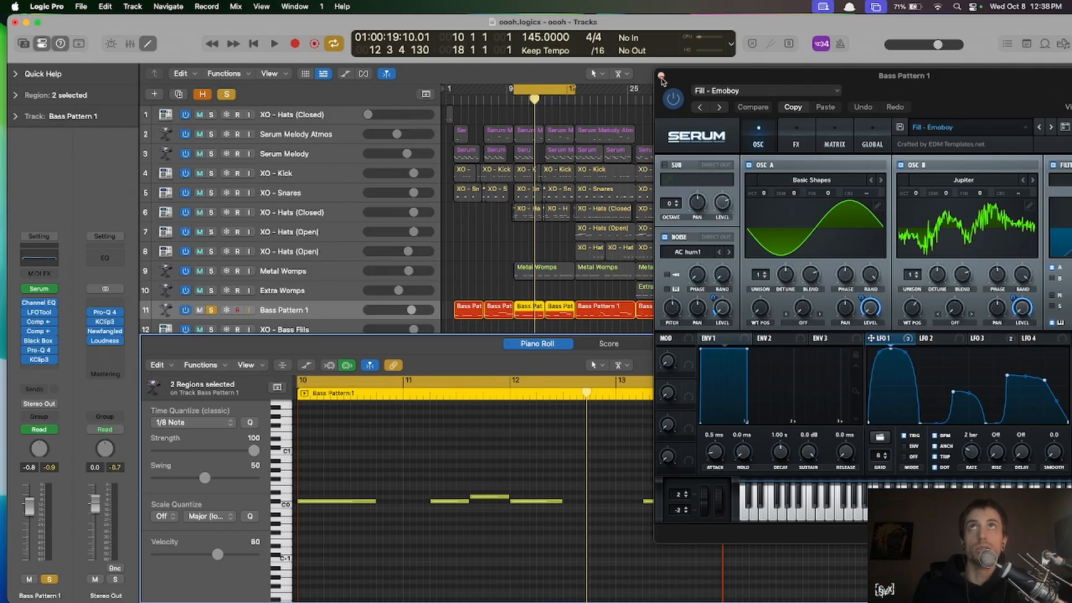
pyautogui.click(661, 75)
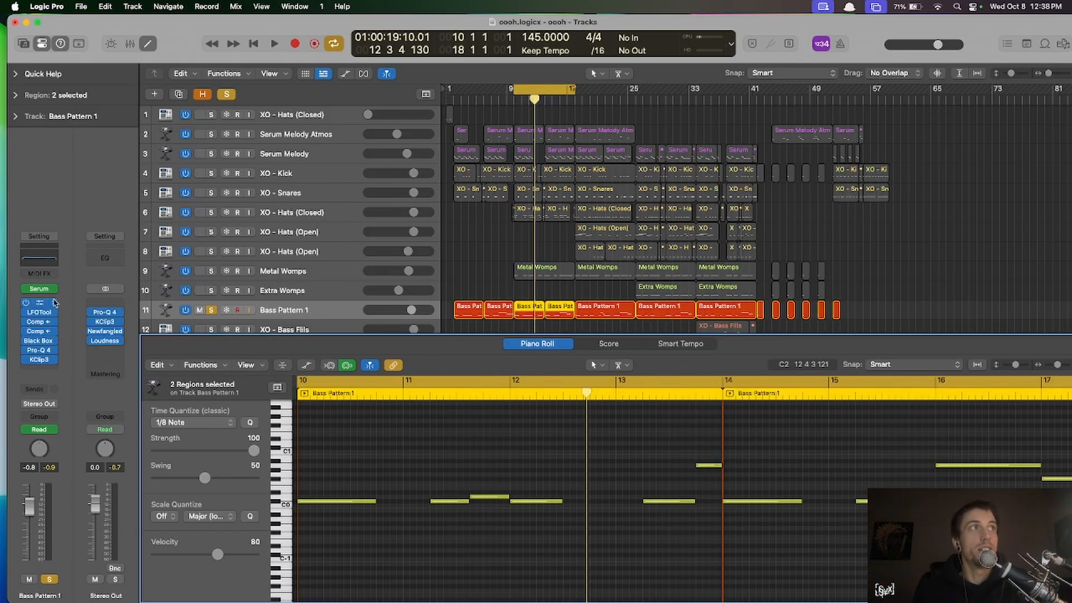
# - Examine the Channel EQ and LFOTool on Bass Pattern 1, comparing LFOTool bypassed and enabled during playback
pyautogui.click(40, 304)
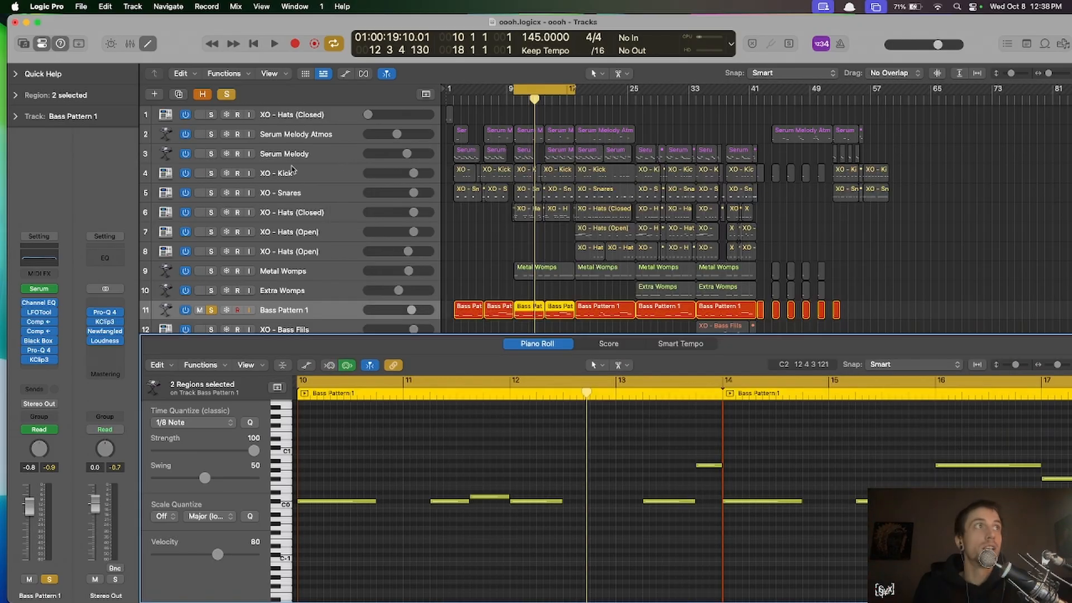
pyautogui.click(340, 159)
pyautogui.click(39, 312)
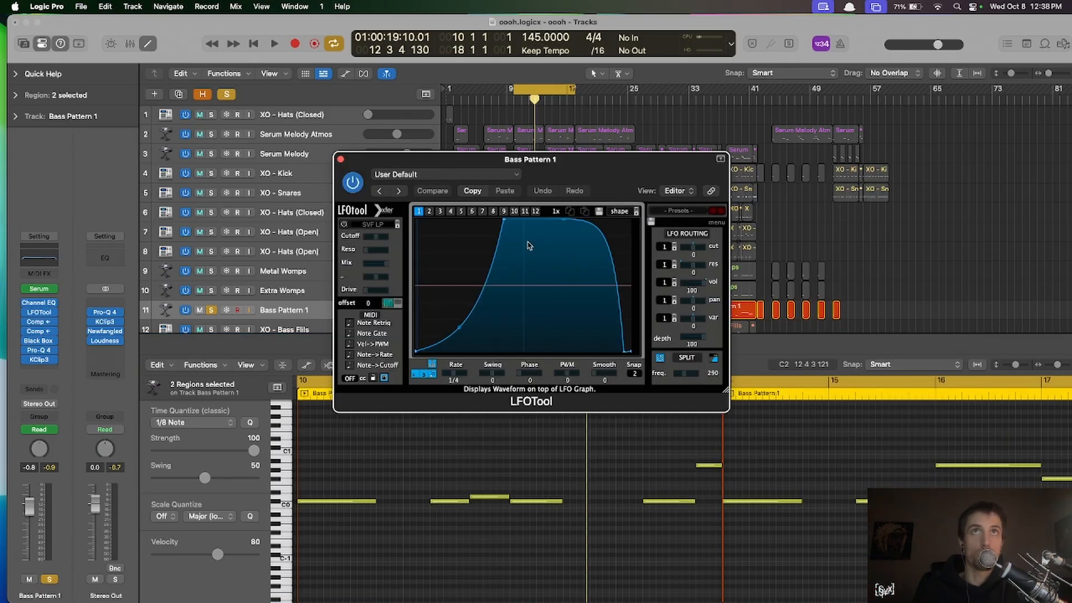
pyautogui.press('space')
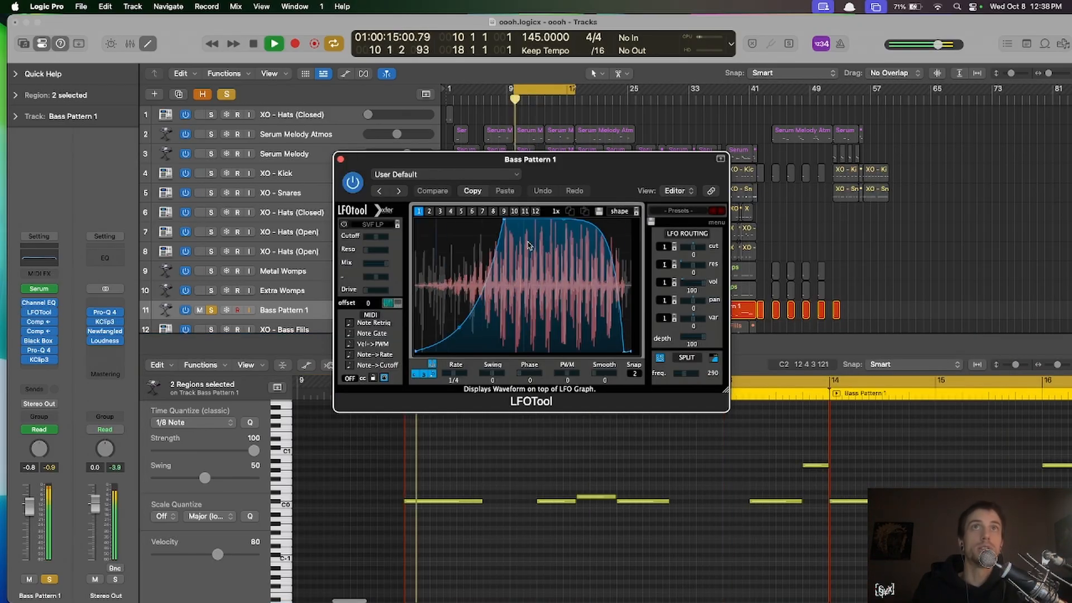
pyautogui.click(353, 182)
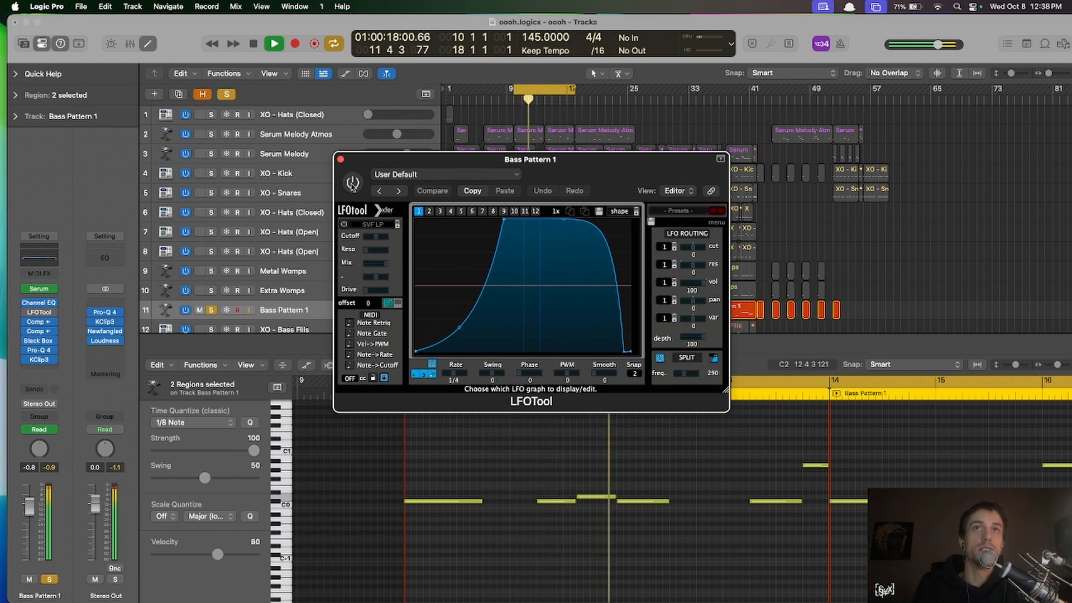
pyautogui.click(353, 183)
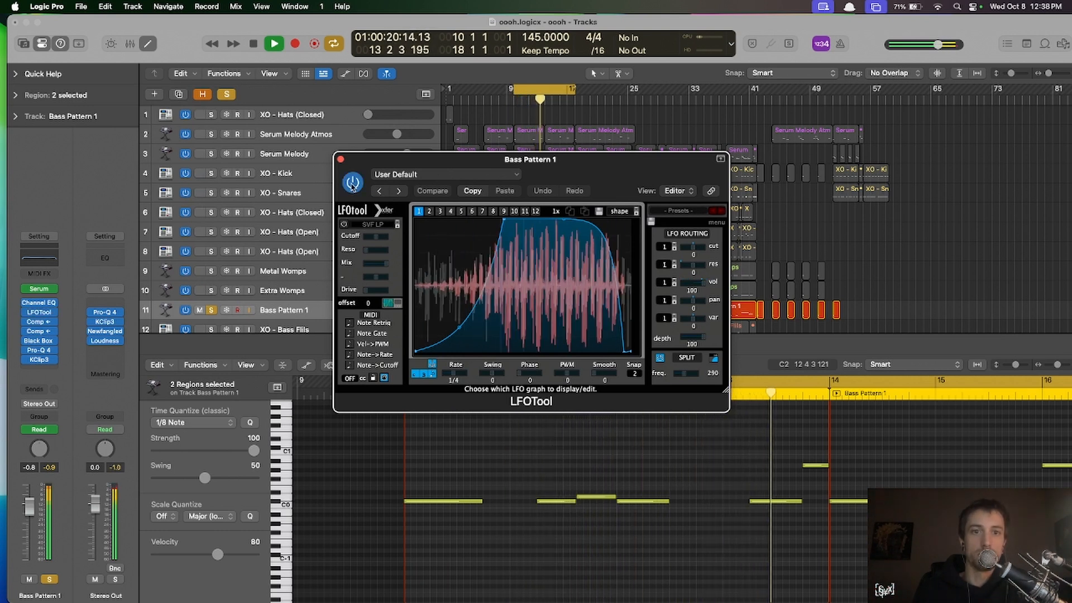
pyautogui.click(340, 159)
pyautogui.press('space')
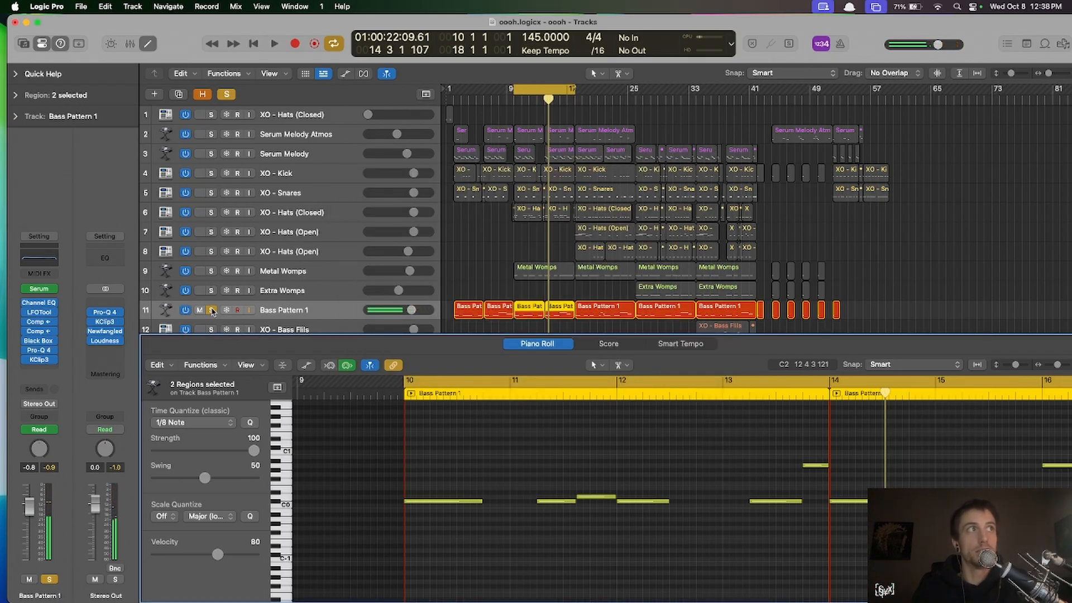
# - Unsolo Bass Pattern 1 and play the mix to examine its first Compressor, side-chained from Bus 64
pyautogui.click(211, 310)
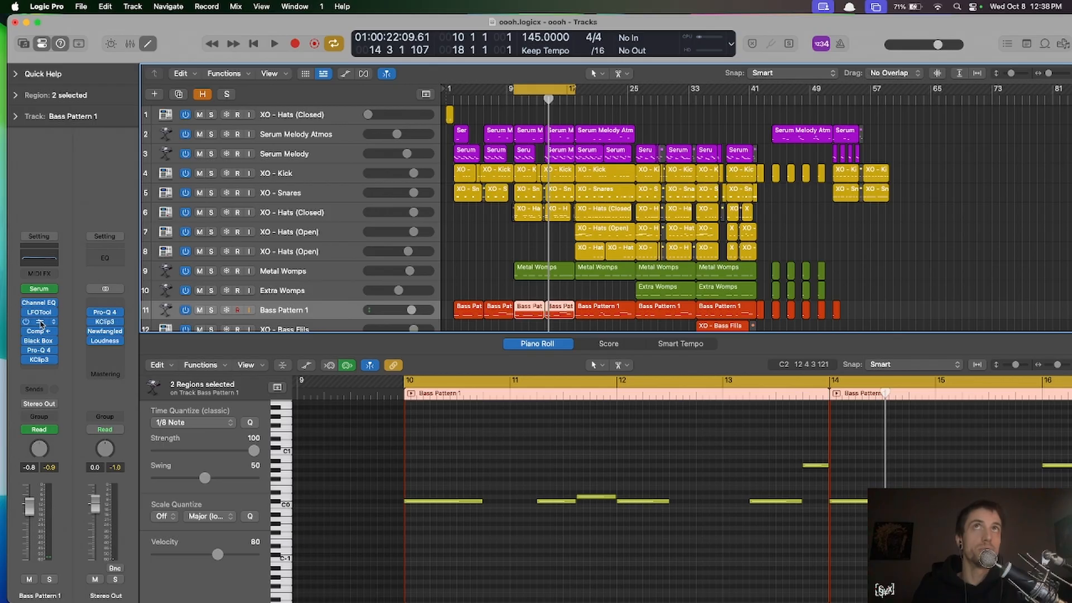
pyautogui.click(41, 323)
pyautogui.moveTo(567, 162); pyautogui.dragTo(464, 135)
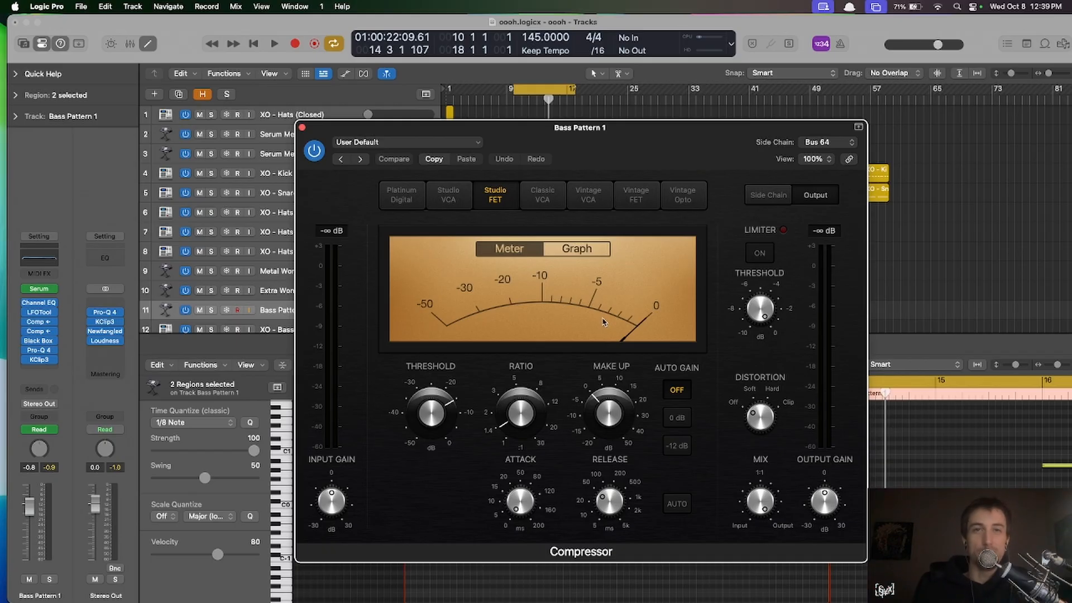
pyautogui.press('space')
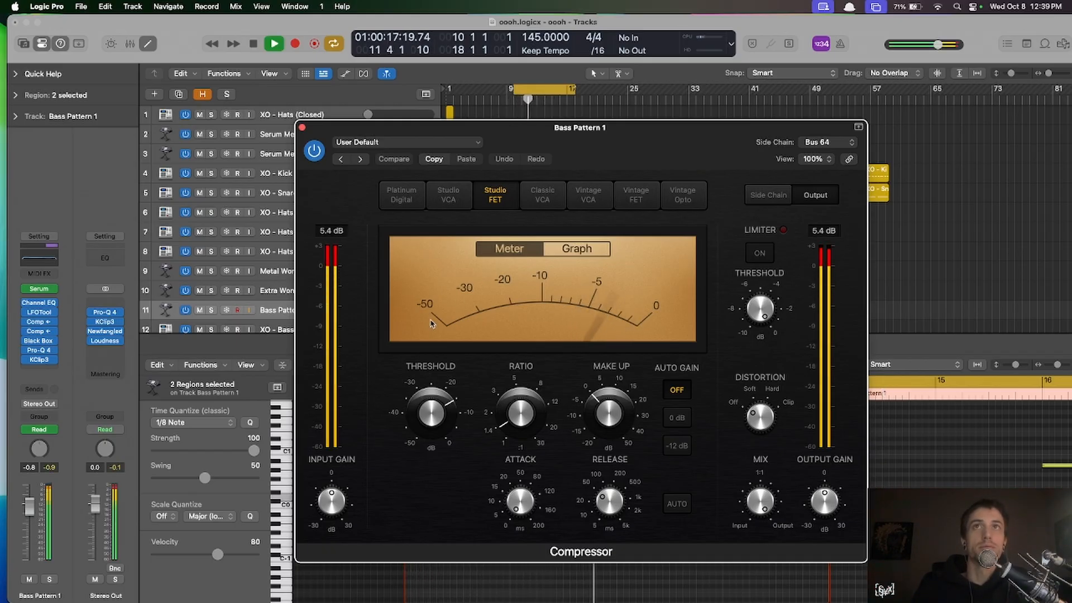
pyautogui.press('space')
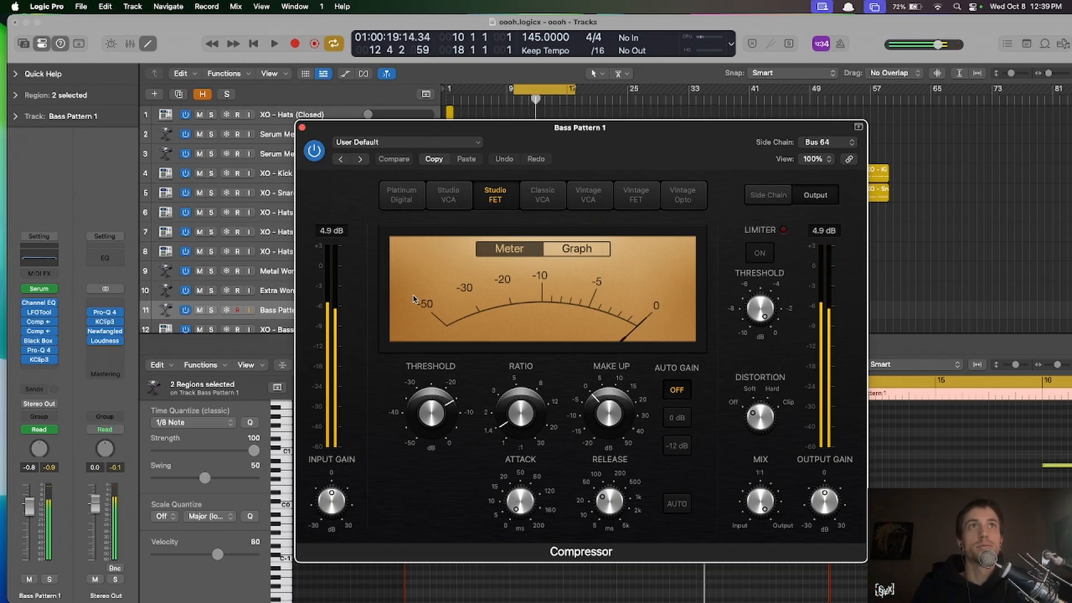
pyautogui.click(302, 127)
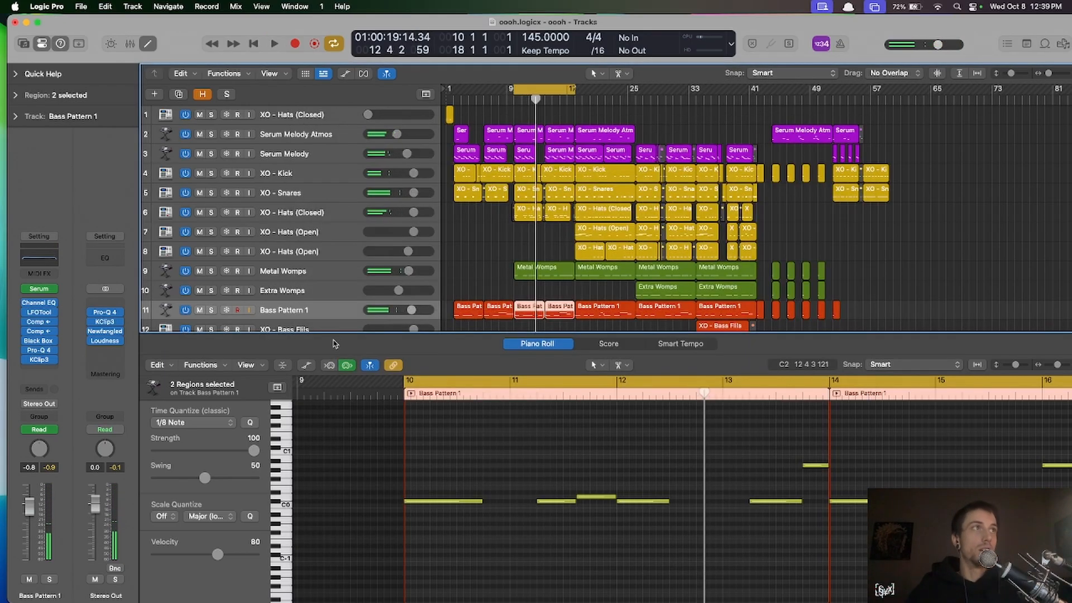
# - Examine the two side-chained Compressors on Bass Pattern 1 one after the other, closing each plug-in window
pyautogui.moveTo(47, 331)
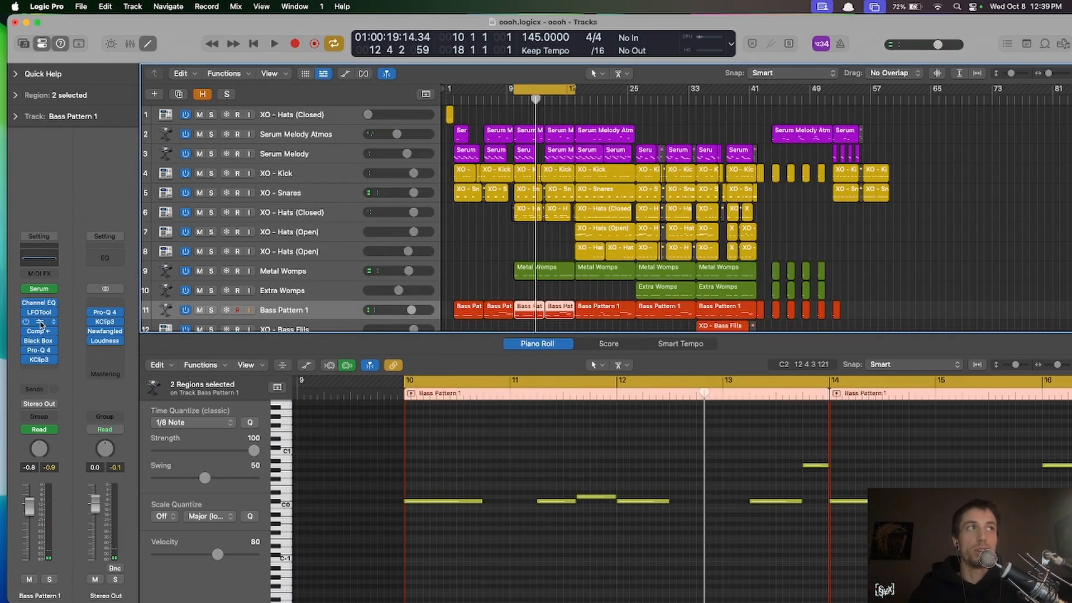
pyautogui.click(39, 322)
pyautogui.click(302, 127)
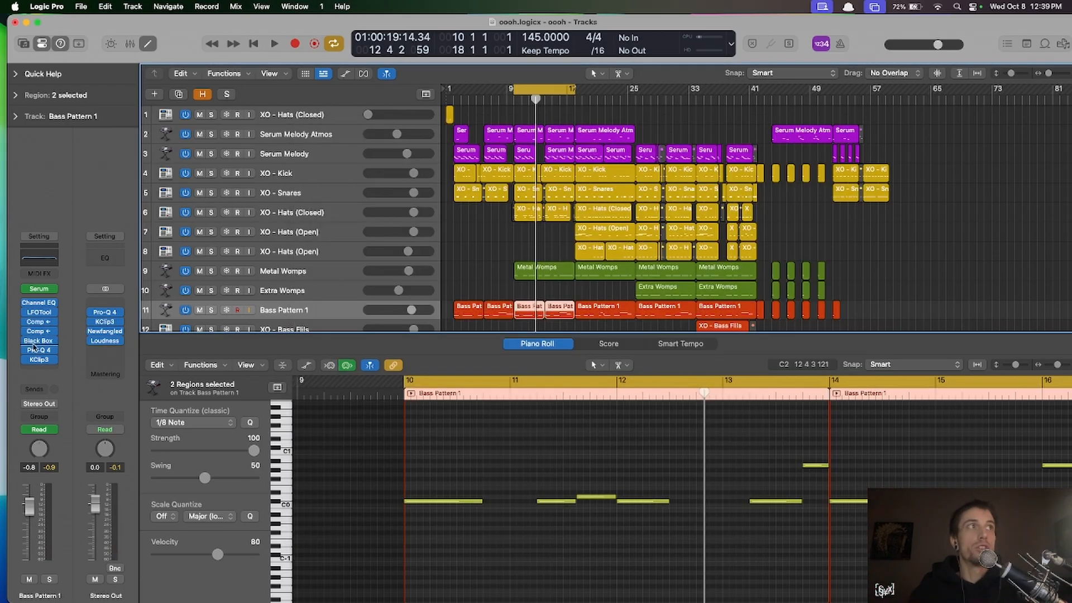
pyautogui.click(41, 331)
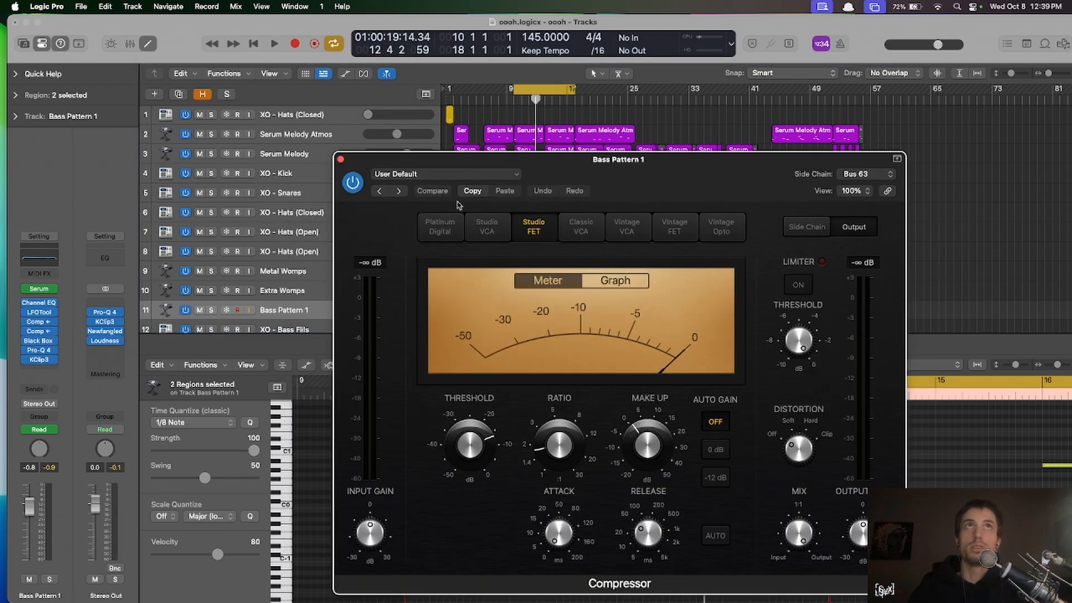
pyautogui.click(340, 159)
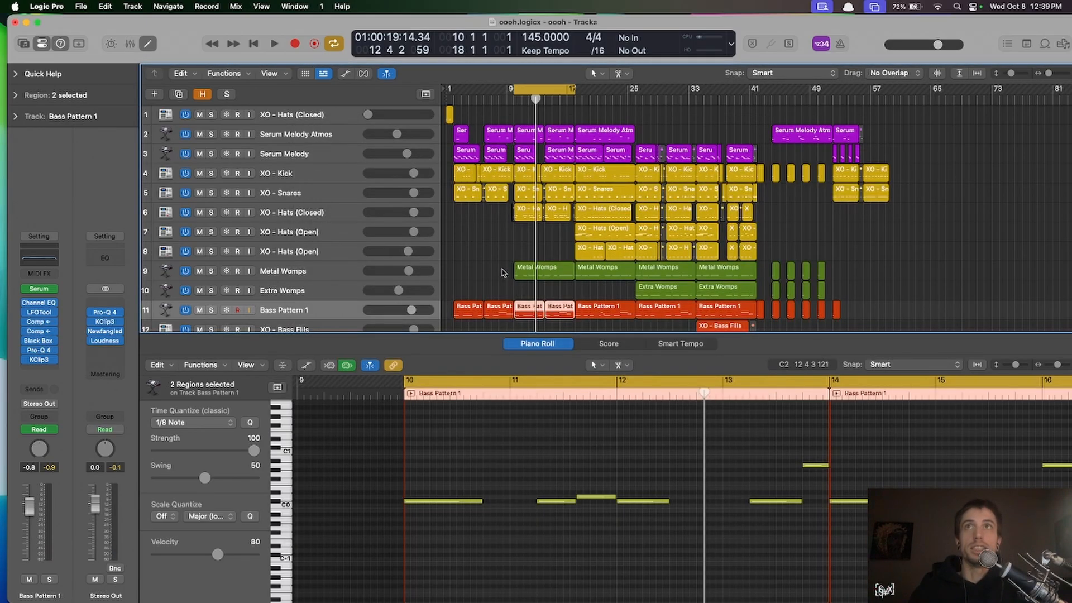
# - Select the Metal Womps and Extra Womps regions, check both tracks' channel strips and return to the Bass Pattern 1 track
pyautogui.moveTo(503, 272); pyautogui.dragTo(759, 299)
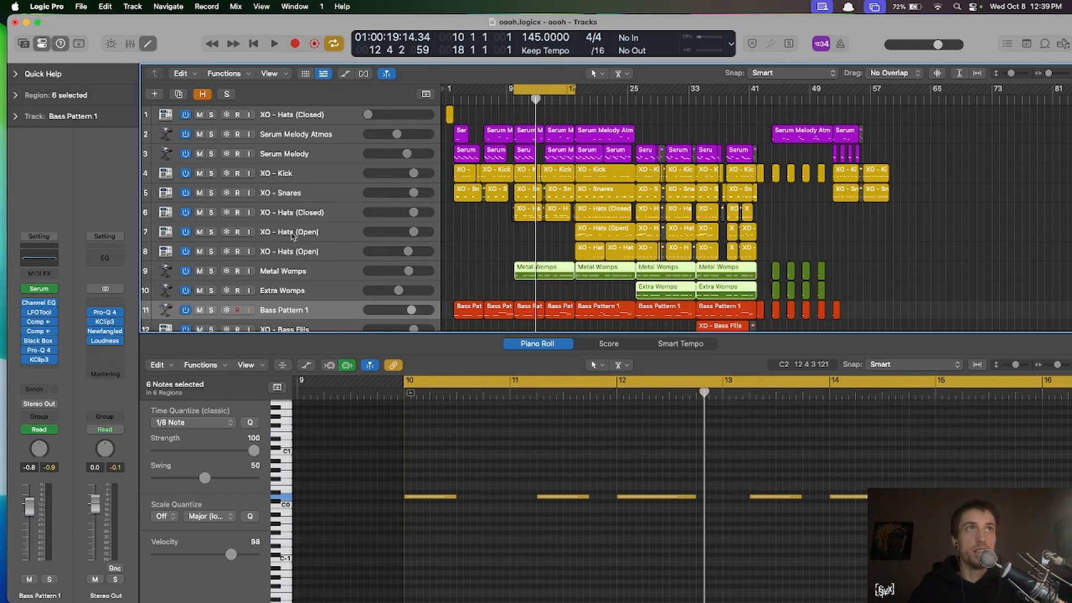
pyautogui.click(283, 272)
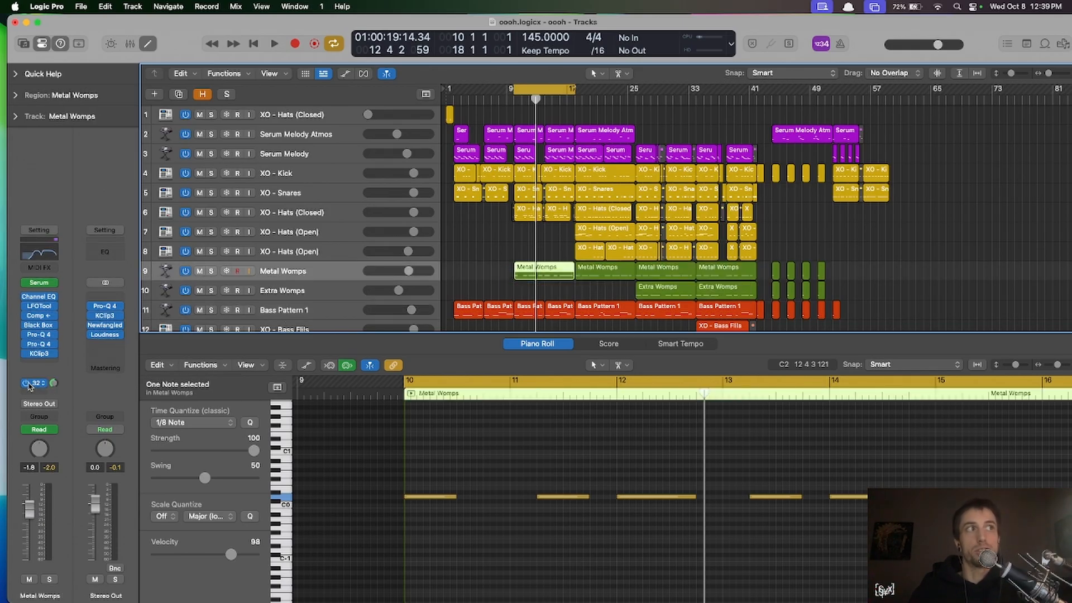
pyautogui.click(294, 291)
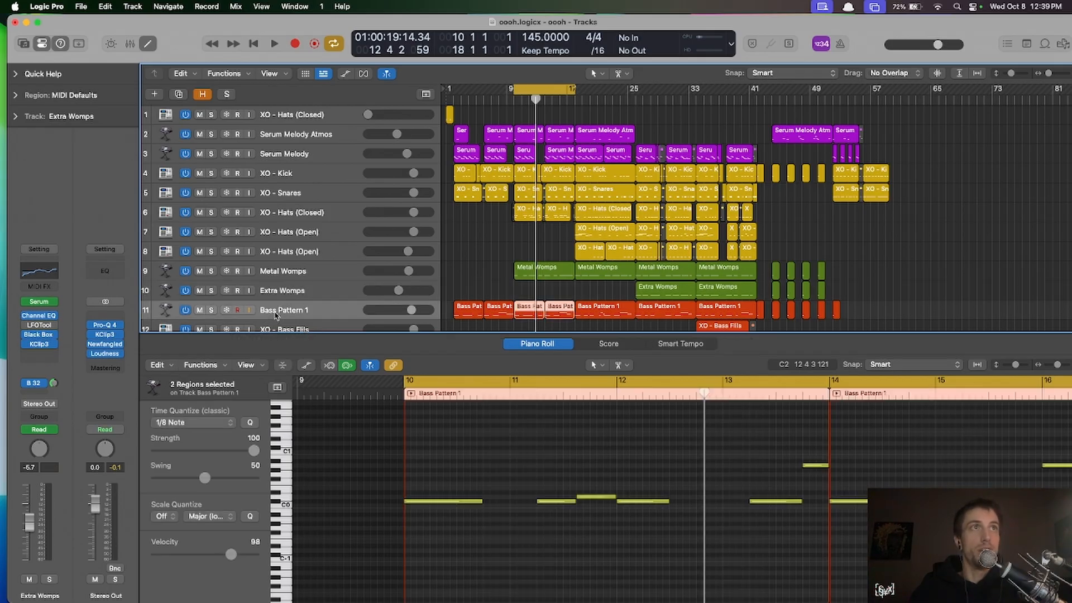
pyautogui.click(278, 314)
pyautogui.moveTo(40, 323); pyautogui.dragTo(40, 332)
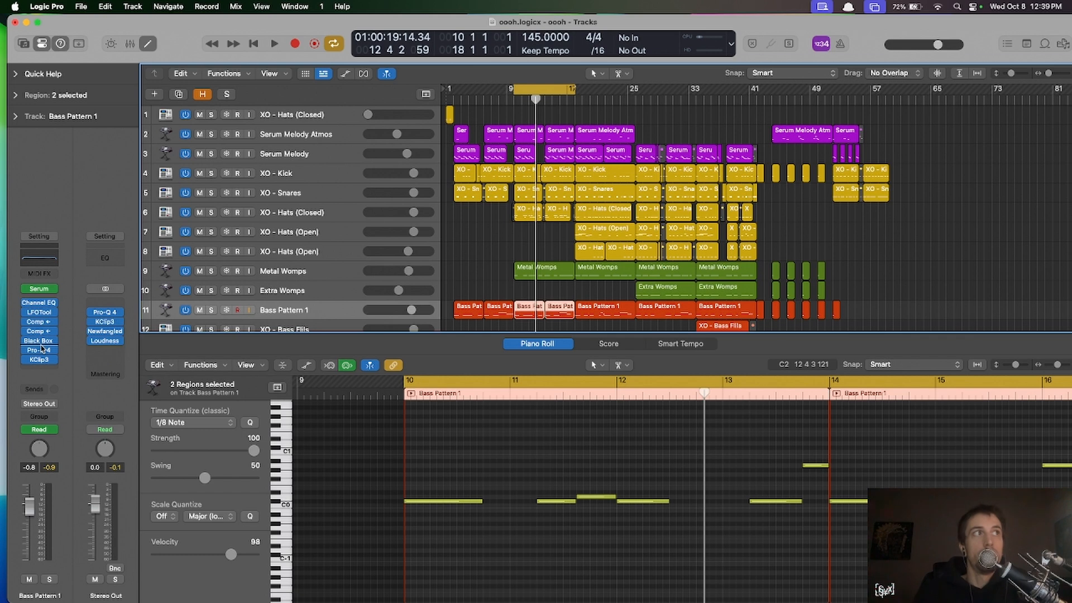
# - Examine the Black Box HG-2 settings on Bass Pattern 1, close the plug-in and look over the neighbouring bass tracks
pyautogui.click(39, 340)
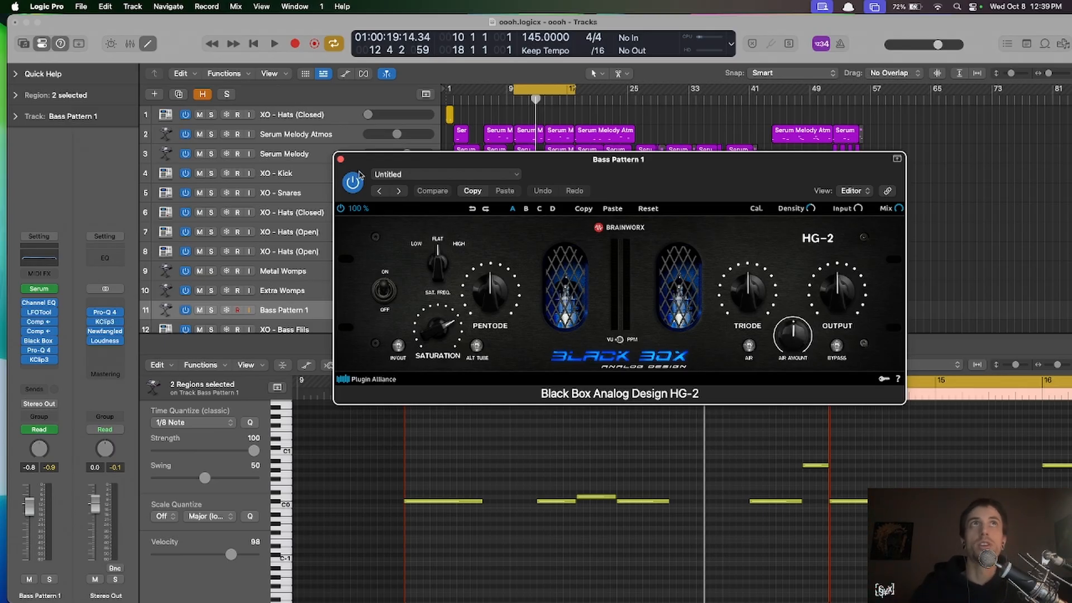
pyautogui.click(340, 160)
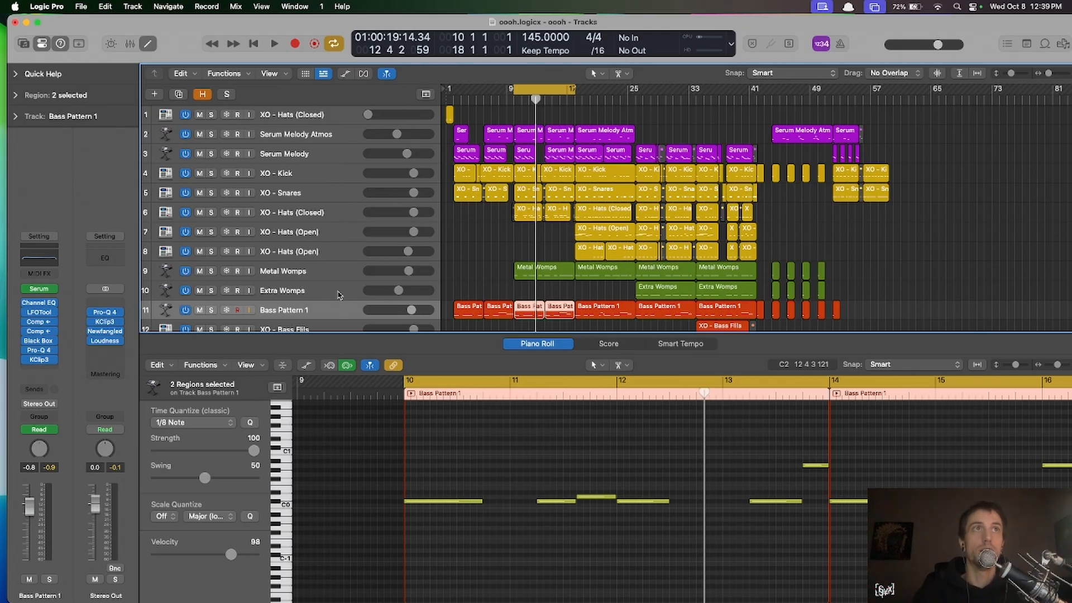
pyautogui.scroll(-2, 338, 295)
pyautogui.scroll(1, 338, 295)
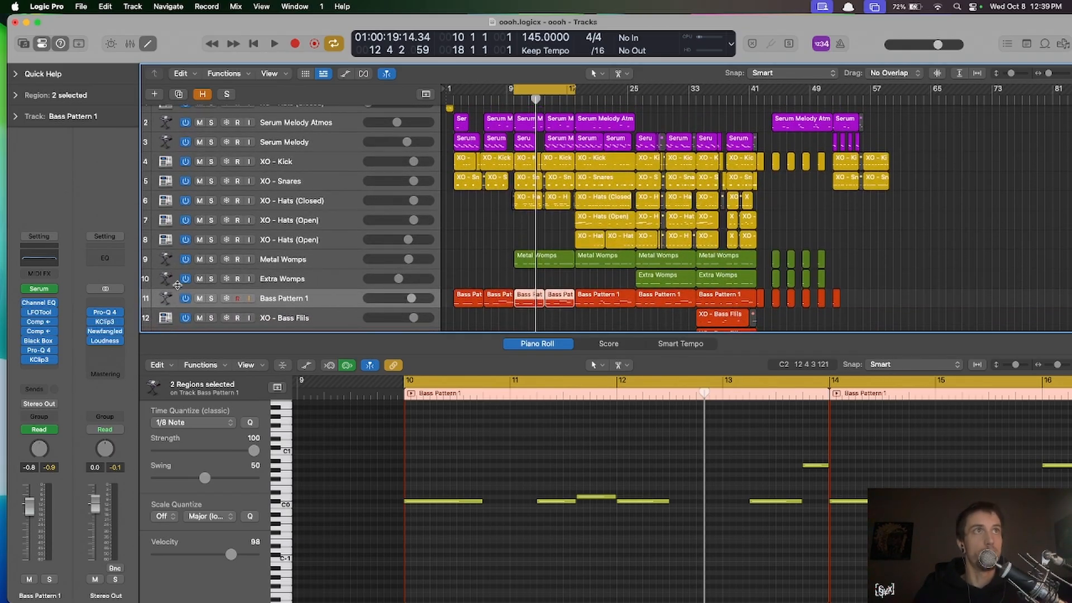
pyautogui.scroll(-1, 325, 263)
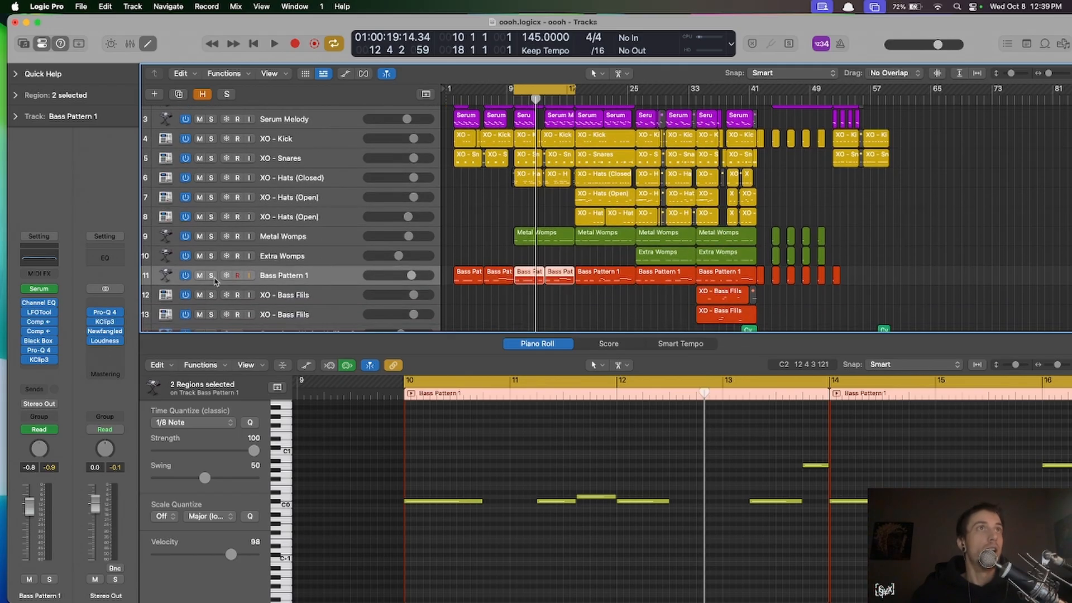
# - Examine the Pro-Q 4 and KClip3 settings on Bass Pattern 1, closing each plug-in window
pyautogui.click(39, 350)
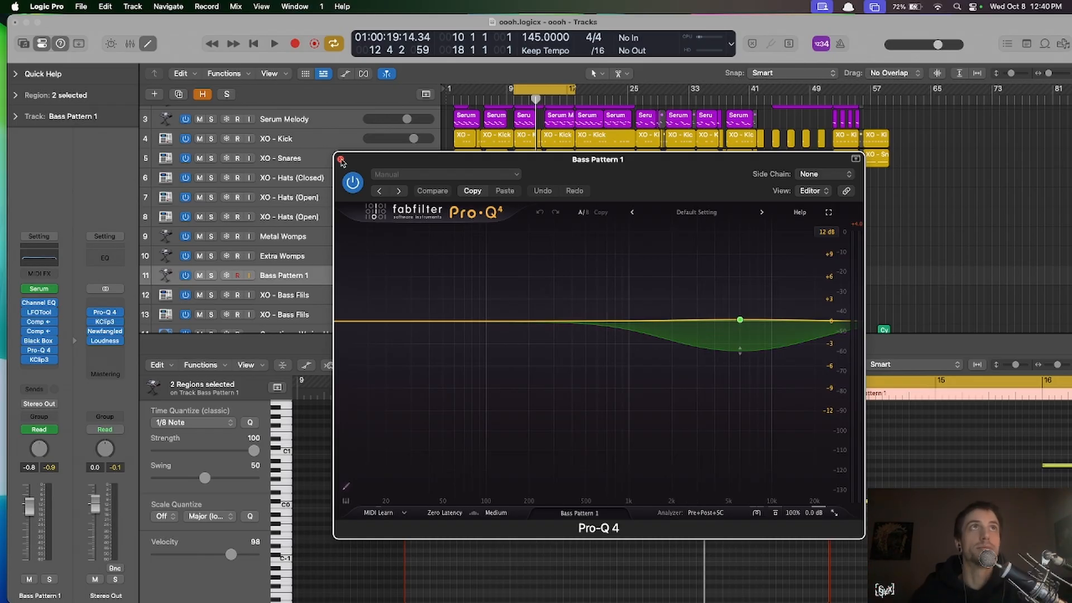
pyautogui.click(341, 160)
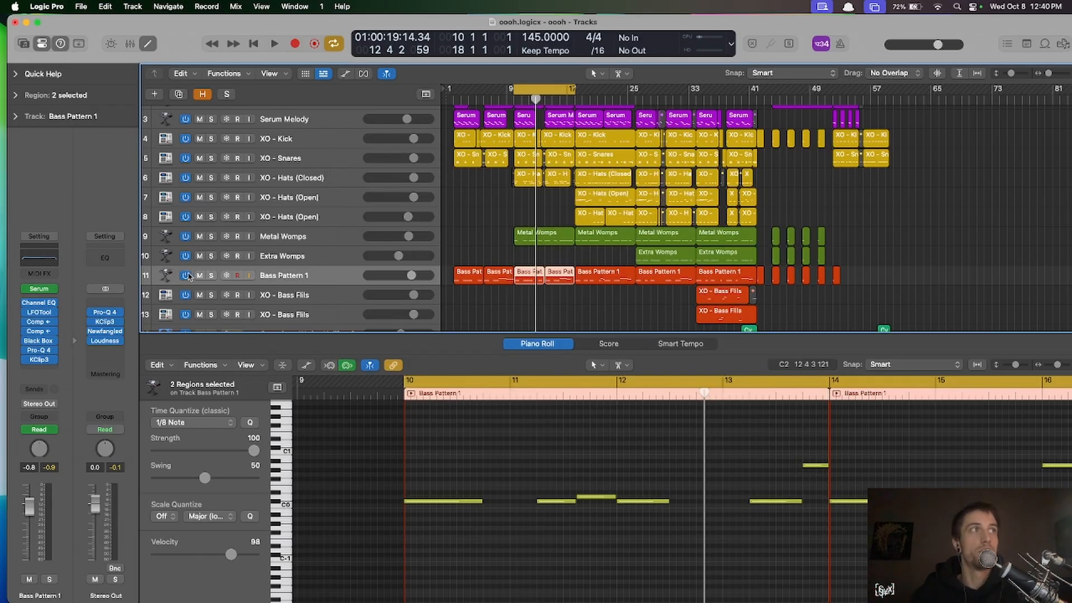
pyautogui.click(39, 360)
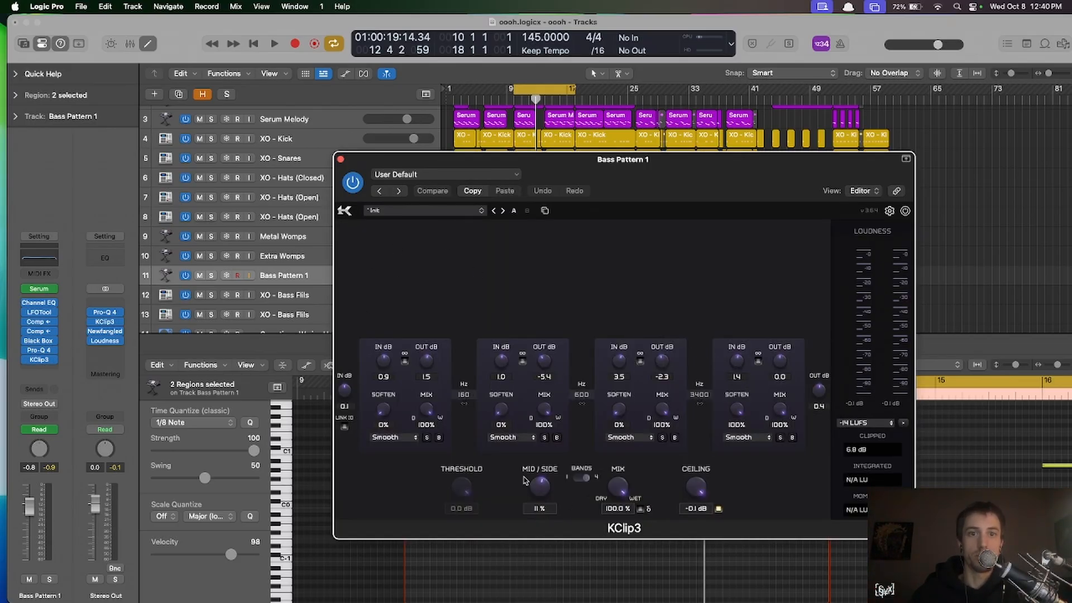
pyautogui.click(340, 159)
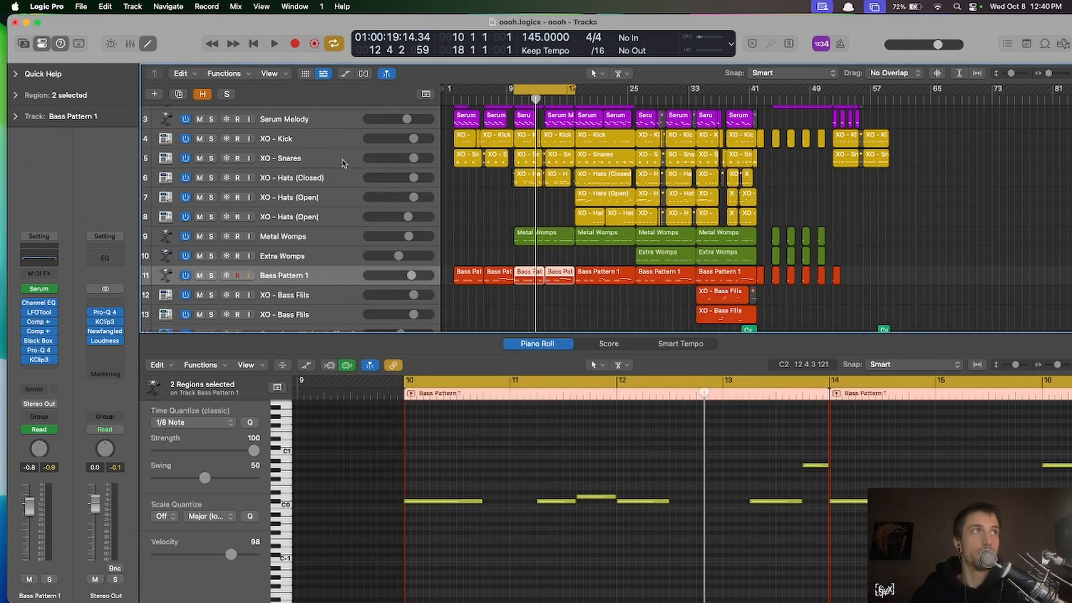
# - Deselect the Bass Pattern 1 regions, select the Metal Womps track and solo it
pyautogui.click(505, 302)
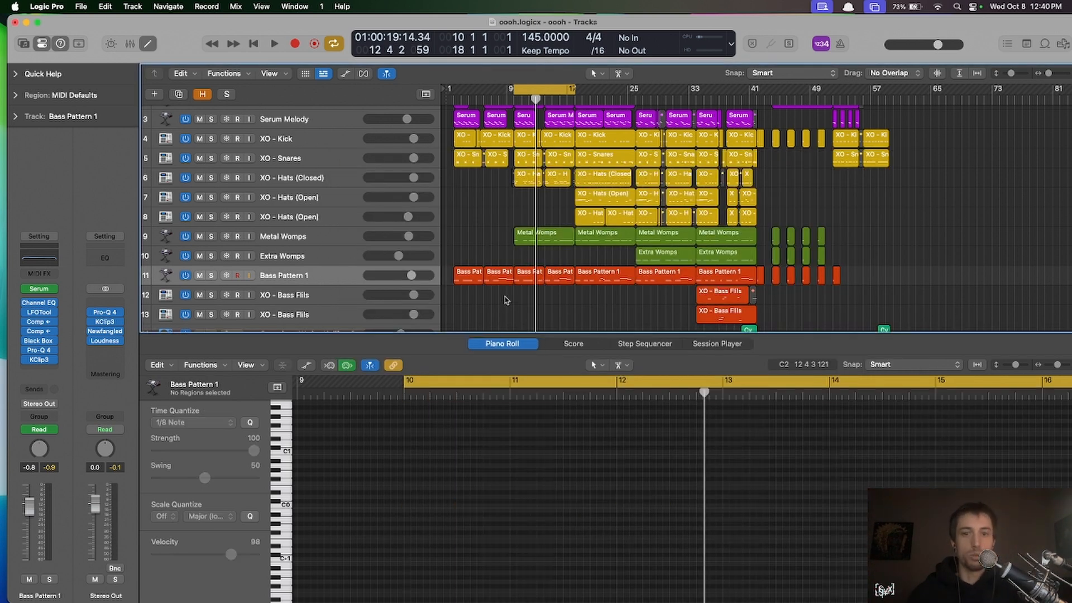
pyautogui.press('super+Right')
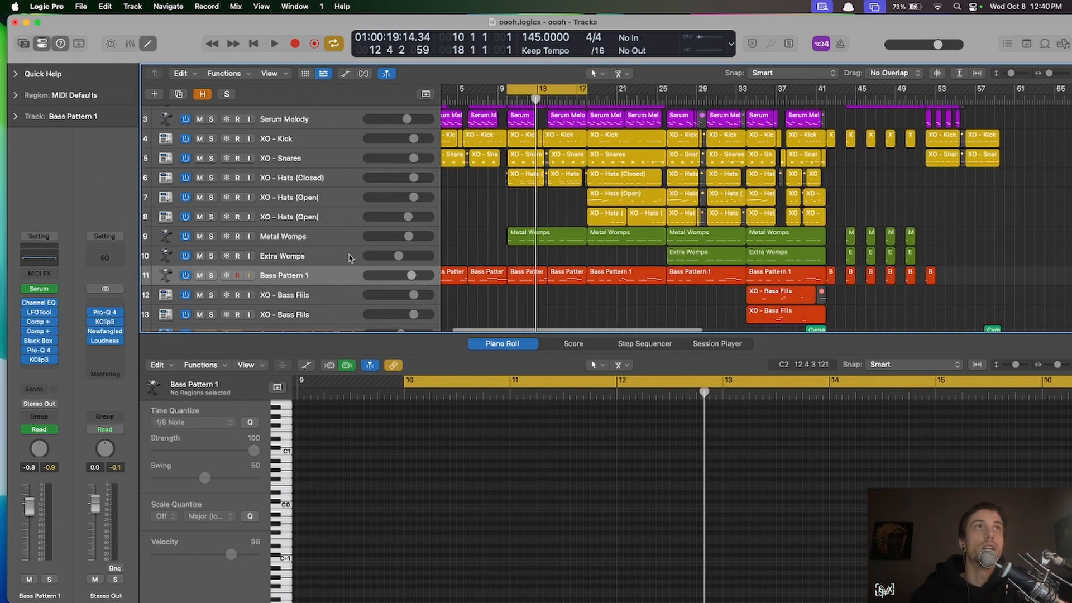
pyautogui.click(320, 236)
pyautogui.press('super+Down')
pyautogui.press('super+Down')
pyautogui.press('super+Down')
pyautogui.press('super+Right')
pyautogui.press('super+Right')
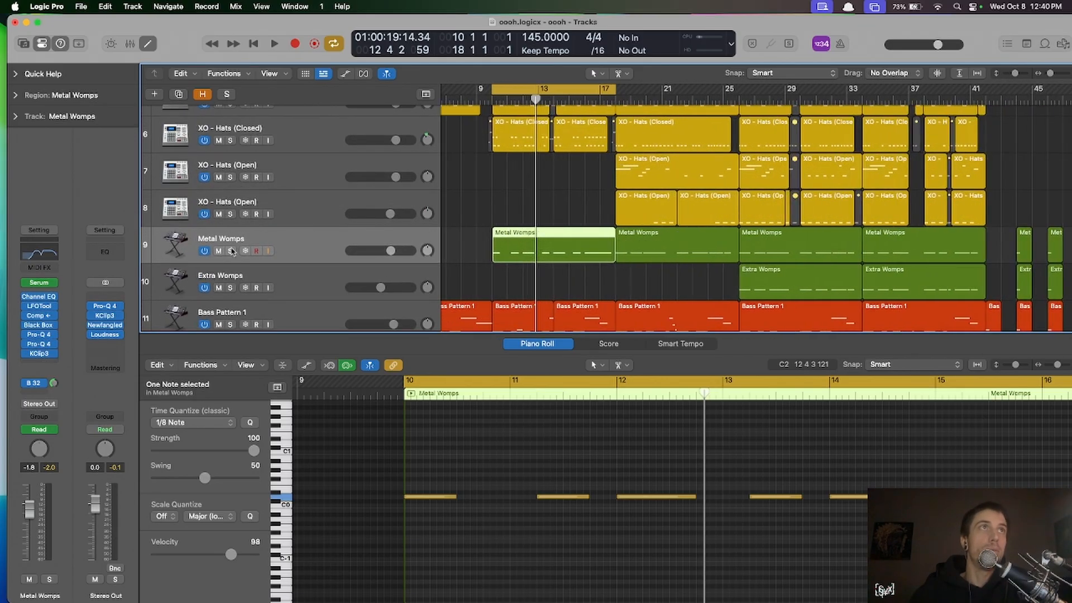
pyautogui.click(231, 251)
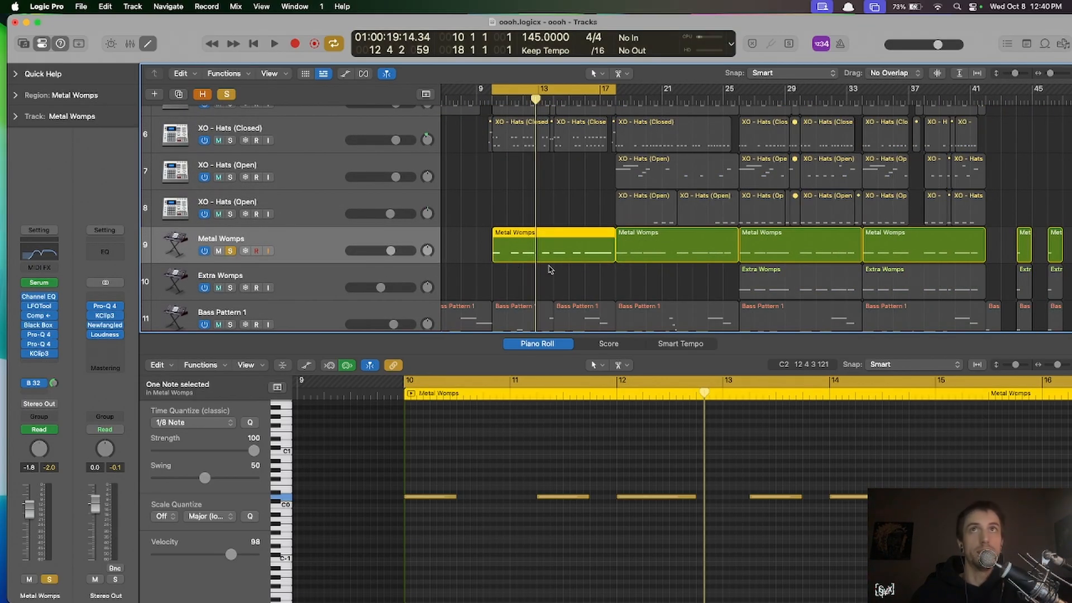
# - Show track automation and enlarge the Metal Womps track to examine its Serum B Warp curve
pyautogui.press('super+Down')
pyautogui.press('super+Down')
pyautogui.scroll(-1, 550, 270)
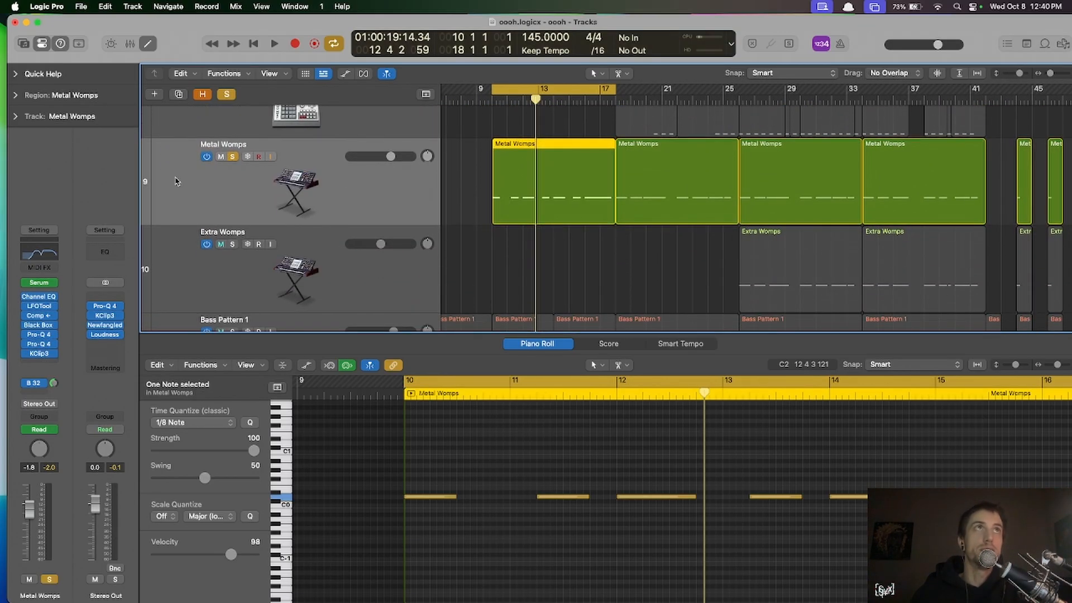
pyautogui.press('a')
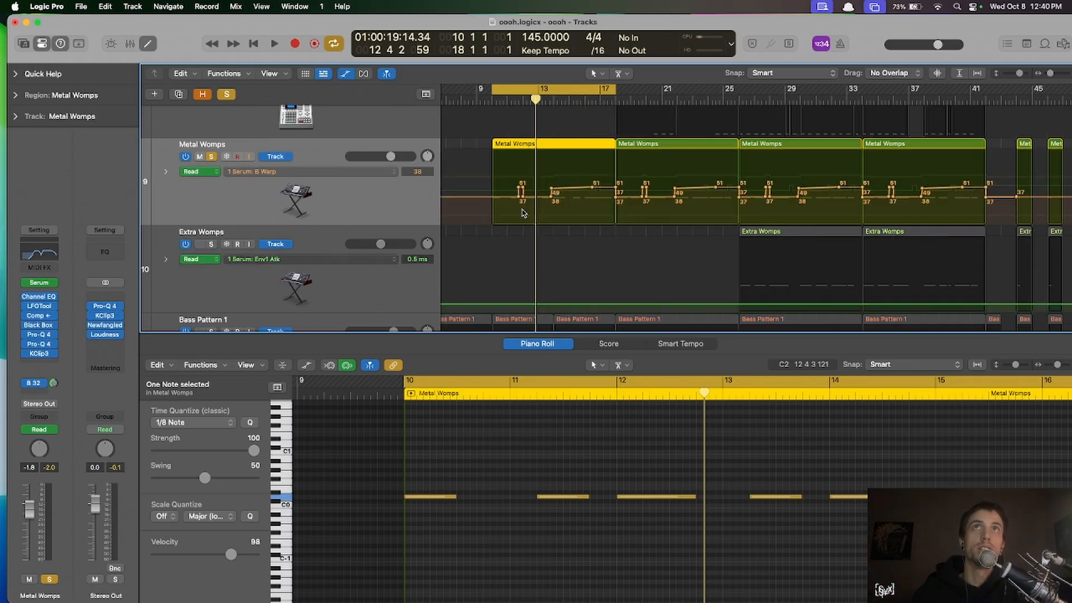
pyautogui.press('super+Right')
pyautogui.press('super+Right')
pyautogui.press('super+Down')
pyautogui.press('super+Down')
pyautogui.press('super+Right')
pyautogui.scroll(1, 523, 213)
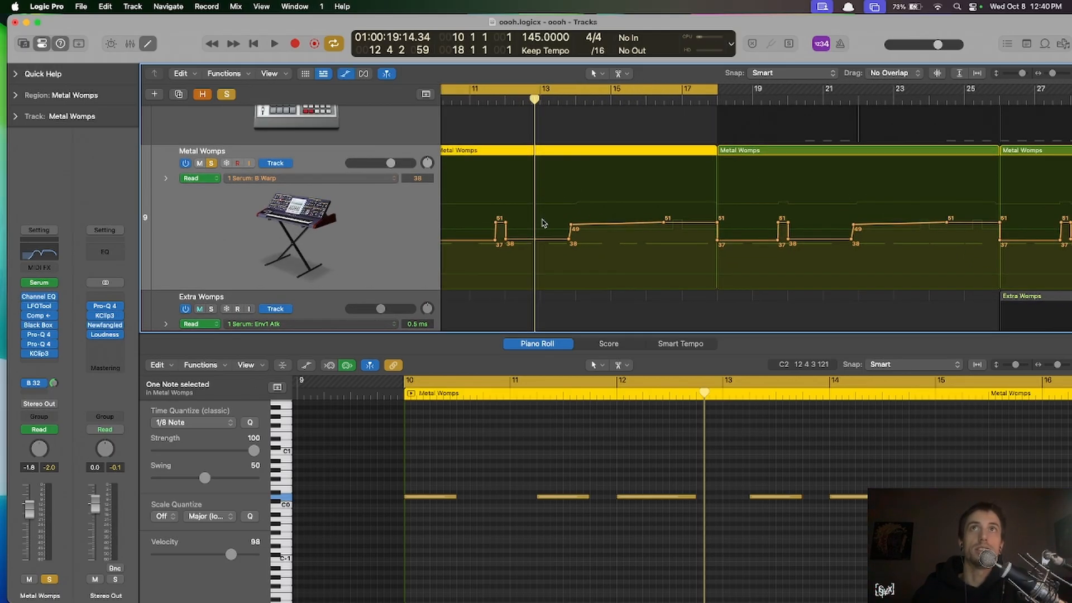
# - Play the soloed Metal Womps region through the cycle range while following its B Warp automation, and stop playback
pyautogui.press('super+Left')
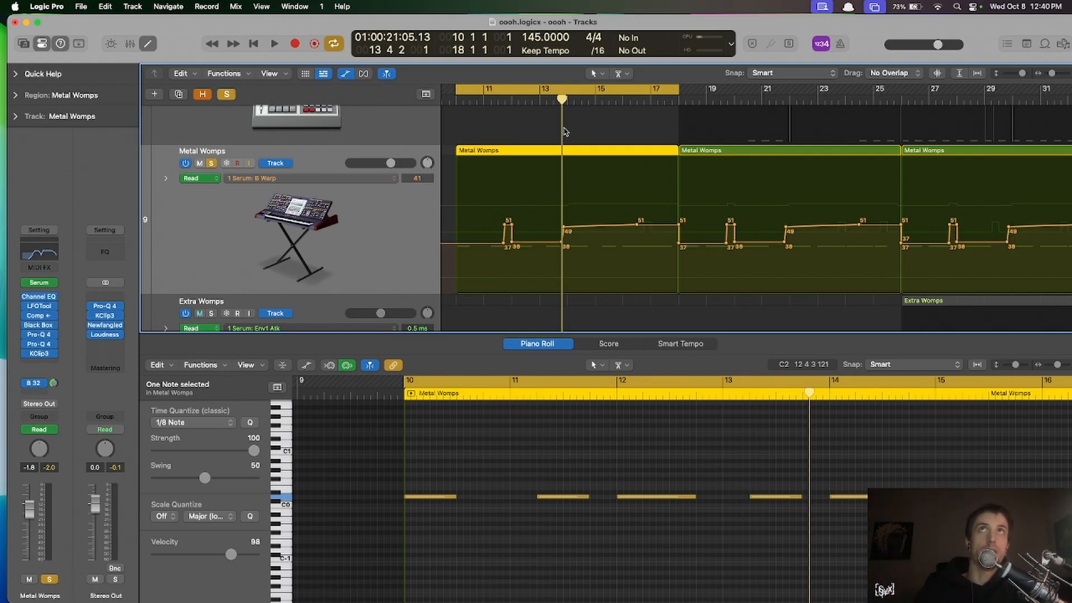
pyautogui.scroll(1, 534, 131)
pyautogui.scroll(-1, 535, 131)
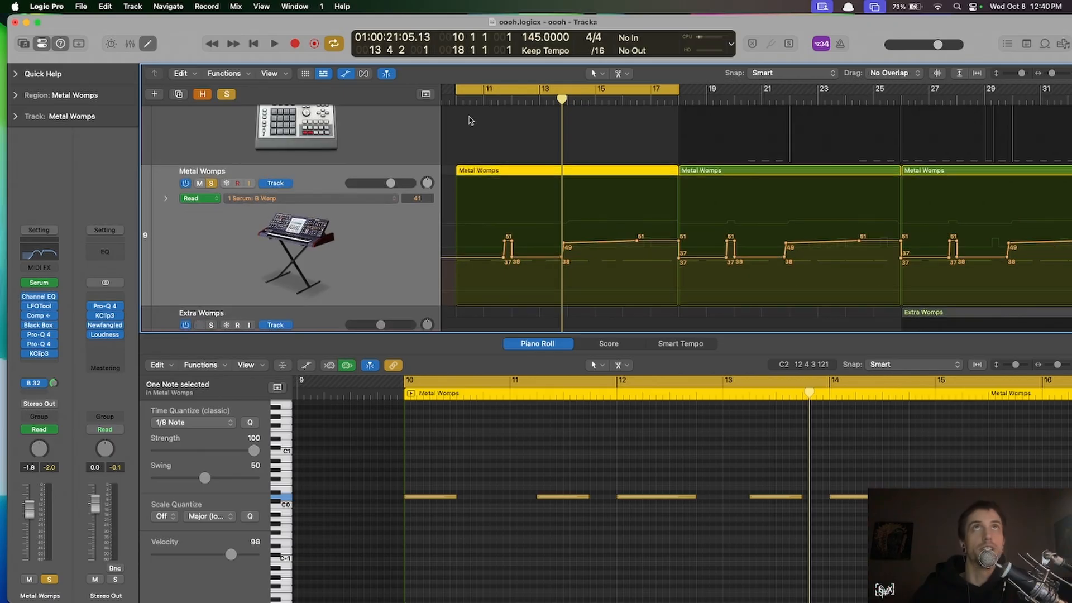
pyautogui.scroll(-1, 473, 119)
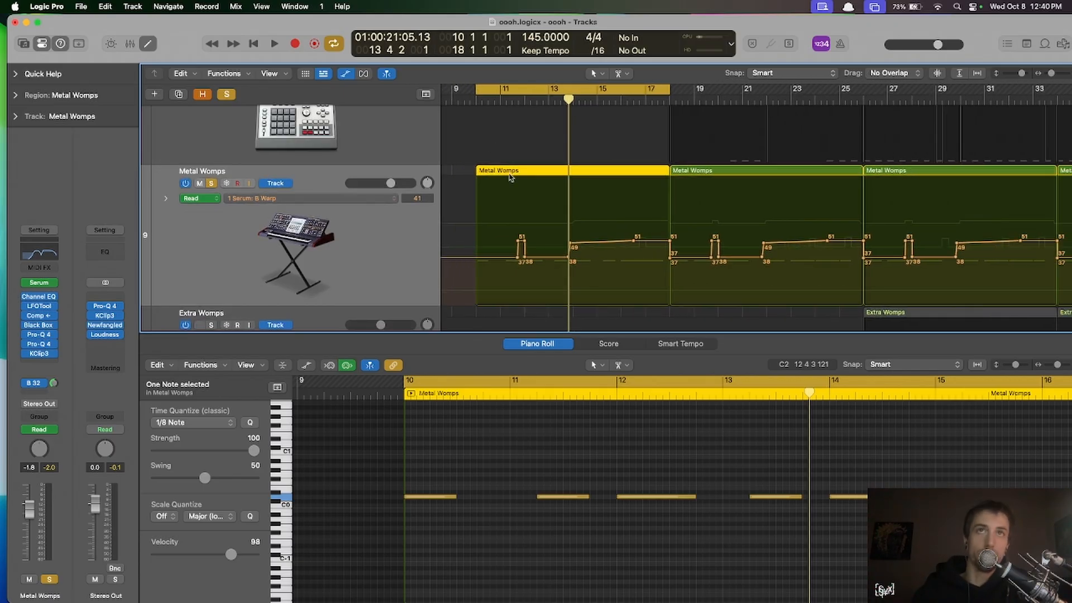
pyautogui.press('space')
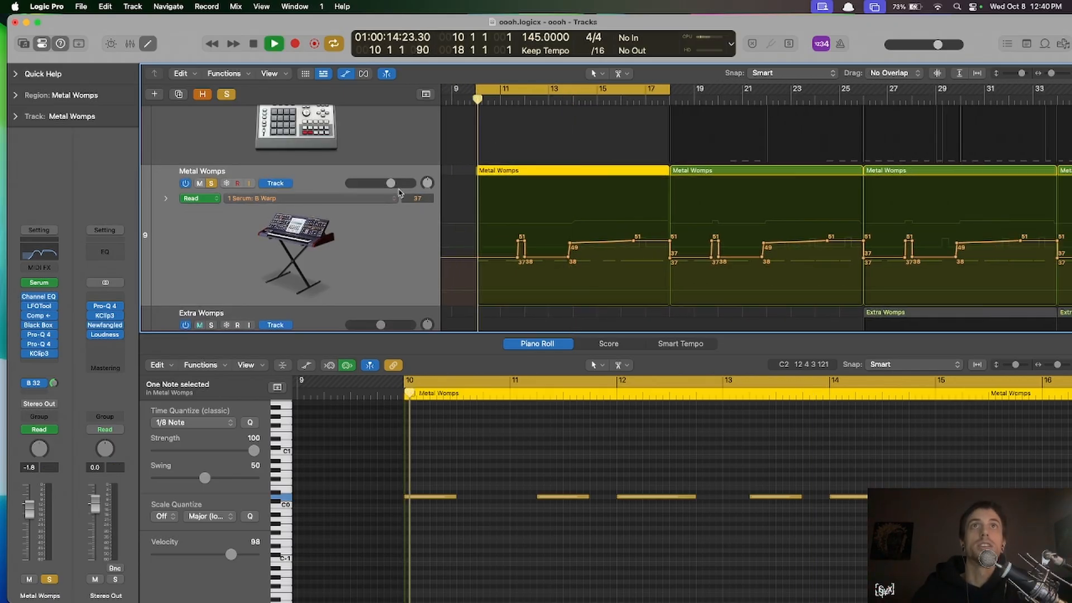
pyautogui.scroll(1, 482, 246)
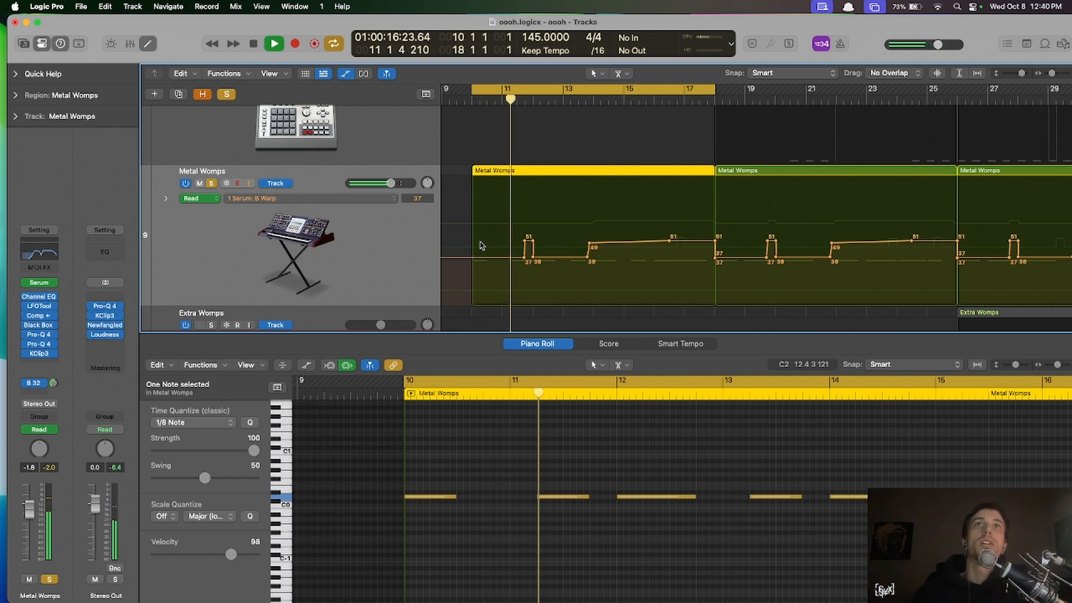
pyautogui.scroll(-1, 483, 258)
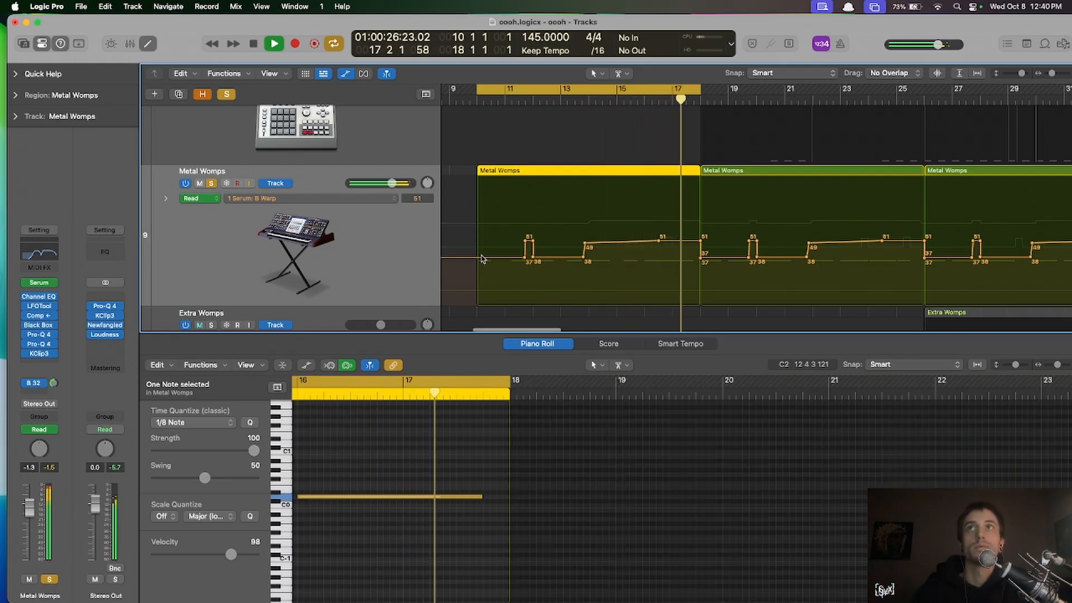
pyautogui.press('space')
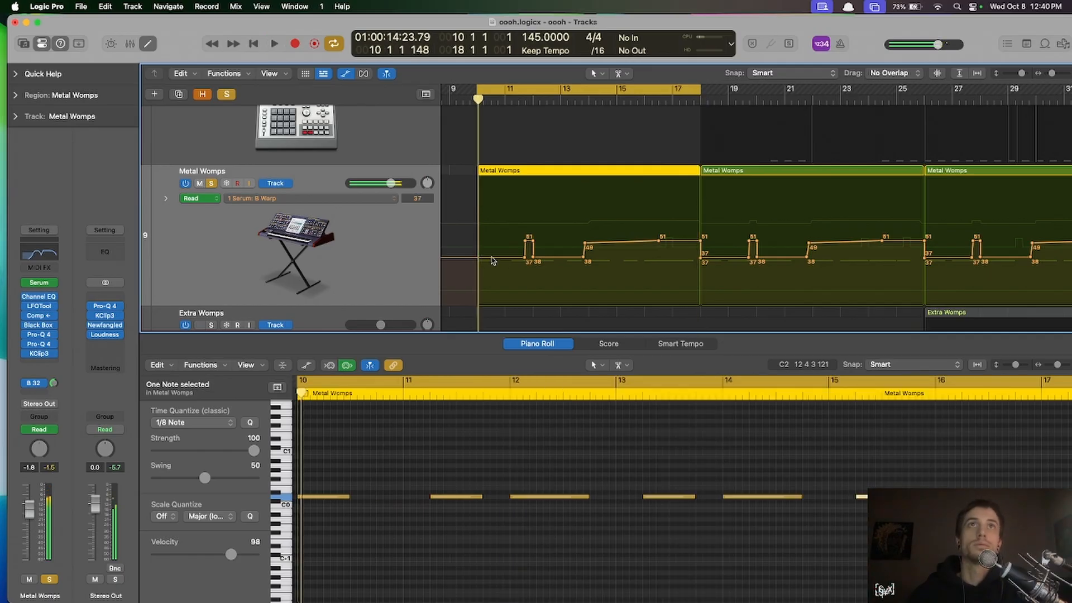
# - Hide the track automation and deselect the Metal Womps region
pyautogui.scroll(-3, 533, 249)
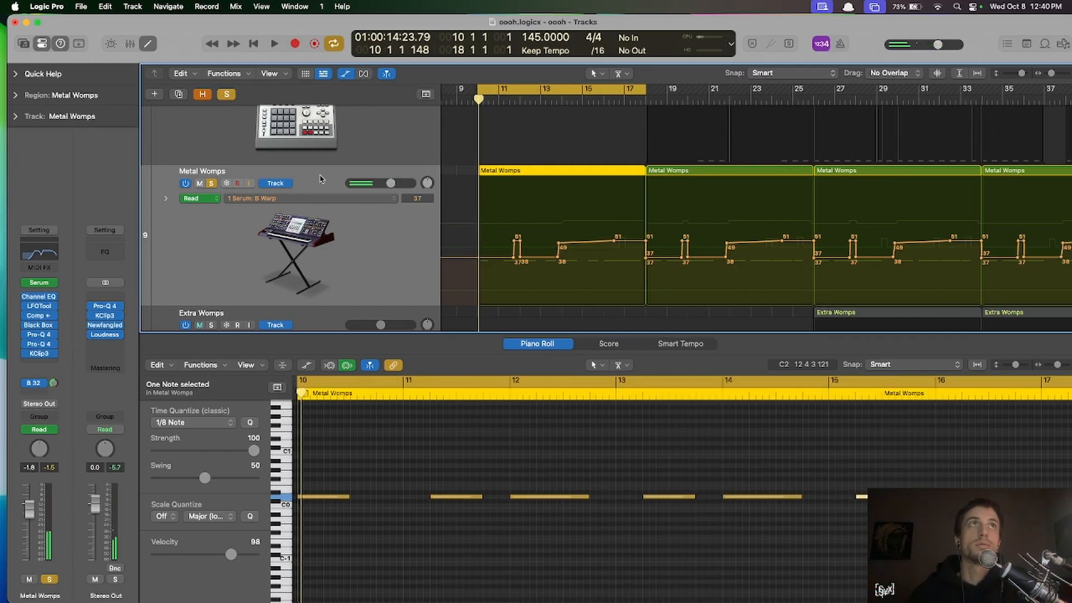
pyautogui.press('a')
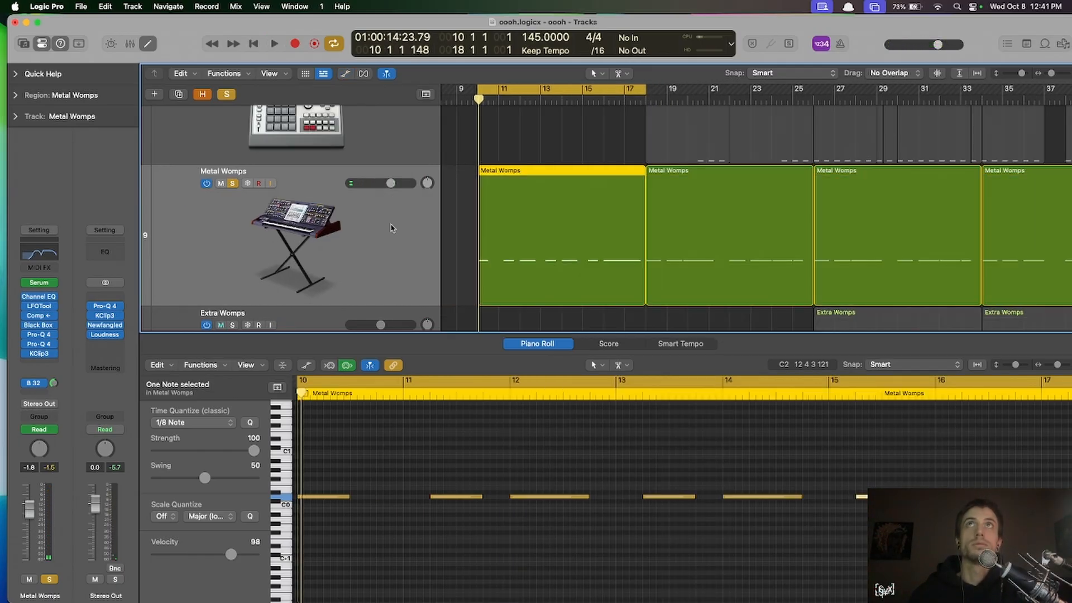
pyautogui.click(462, 206)
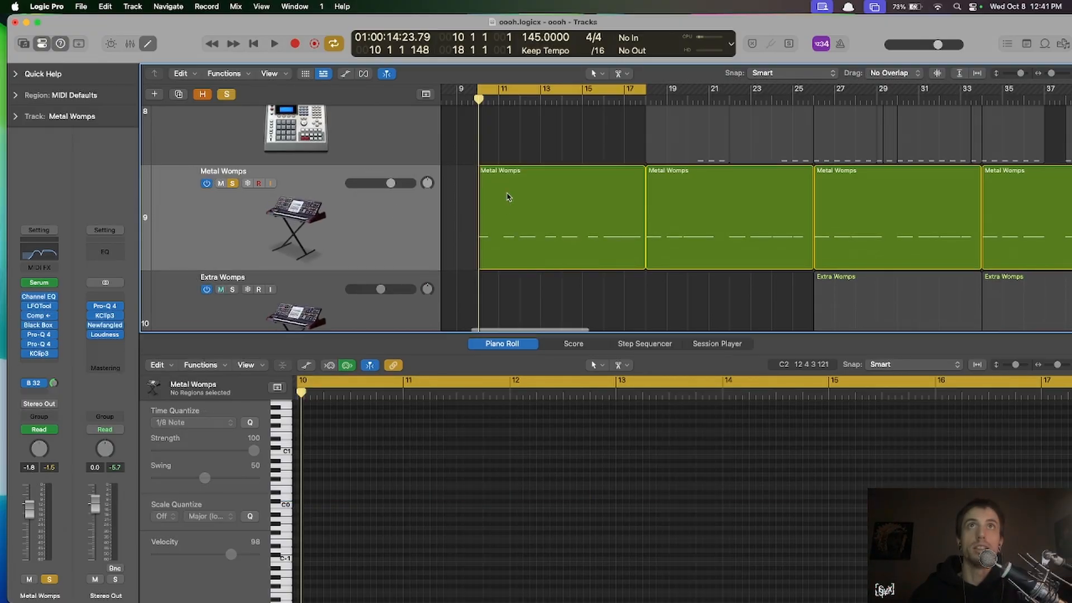
# - Open Serum on the Metal Womps track and reposition its window to examine the Squishy Metal Slit3 patch
pyautogui.scroll(-1, 341, 185)
pyautogui.click(39, 282)
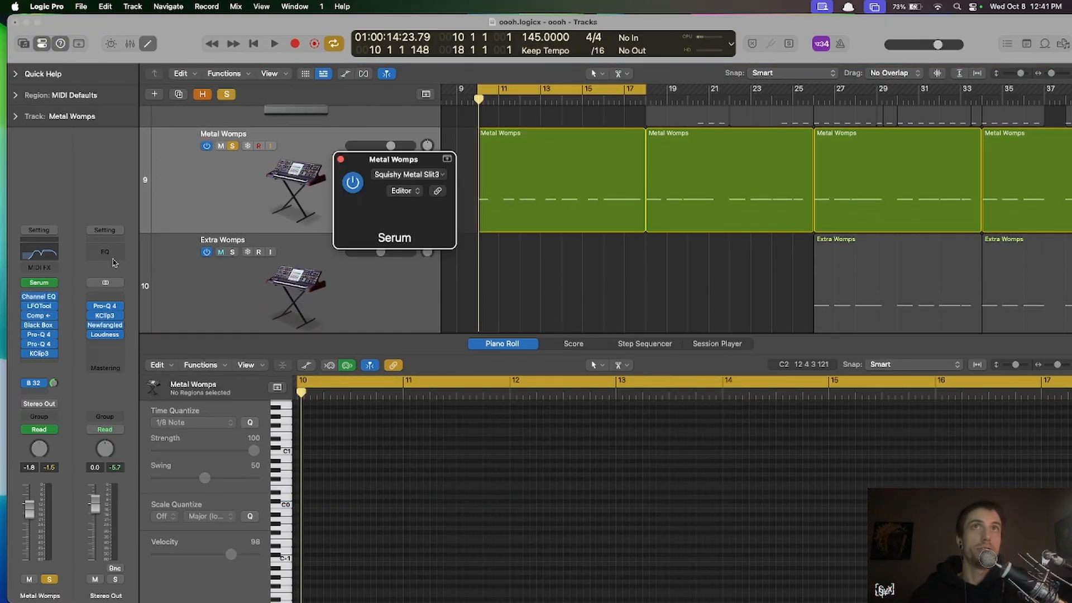
pyautogui.moveTo(479, 160); pyautogui.dragTo(392, 91)
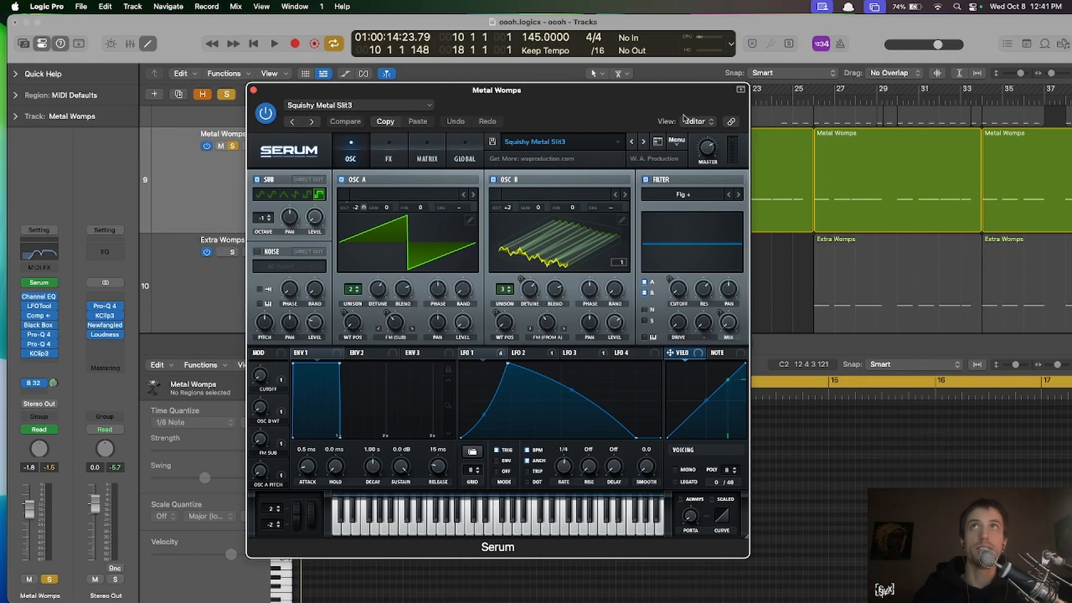
# - Browse Serum's preset list down to its end, check the browser's options, and return to the oscillator view
pyautogui.click(659, 142)
pyautogui.scroll(-15, 490, 419)
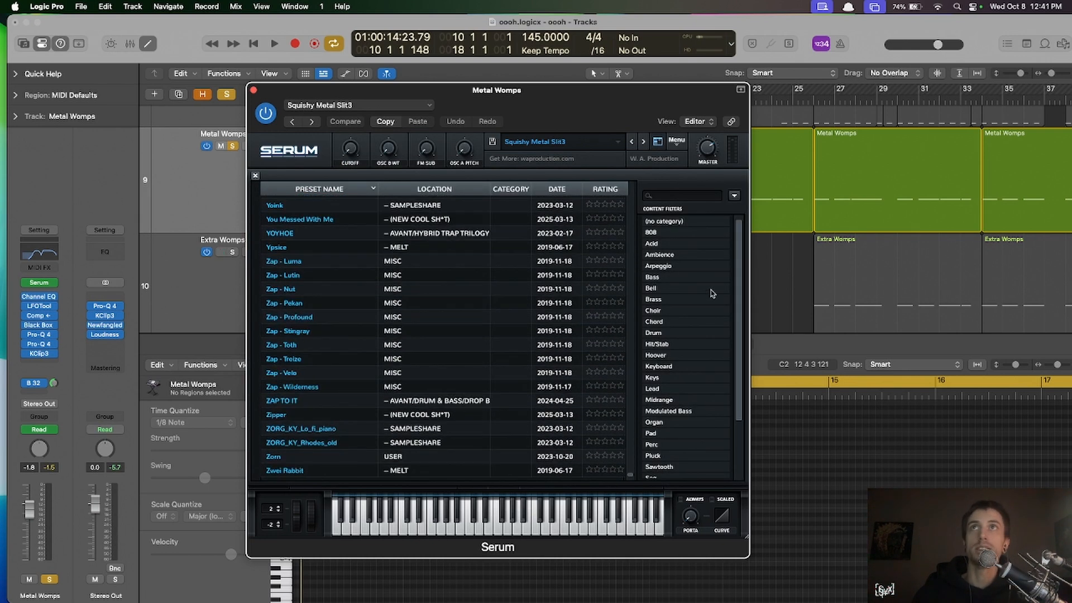
pyautogui.click(734, 195)
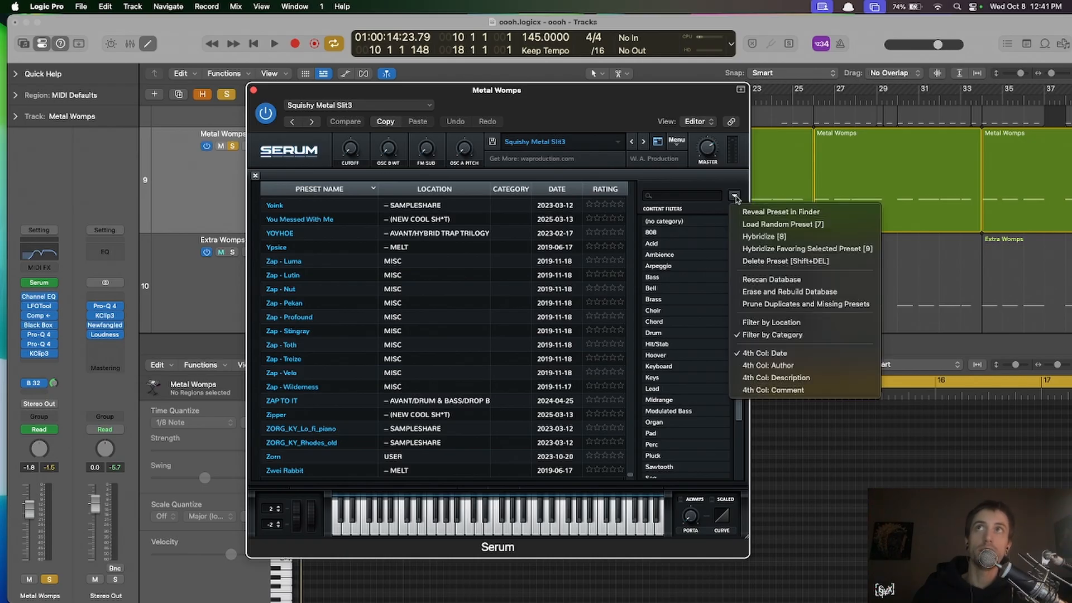
pyautogui.click(671, 183)
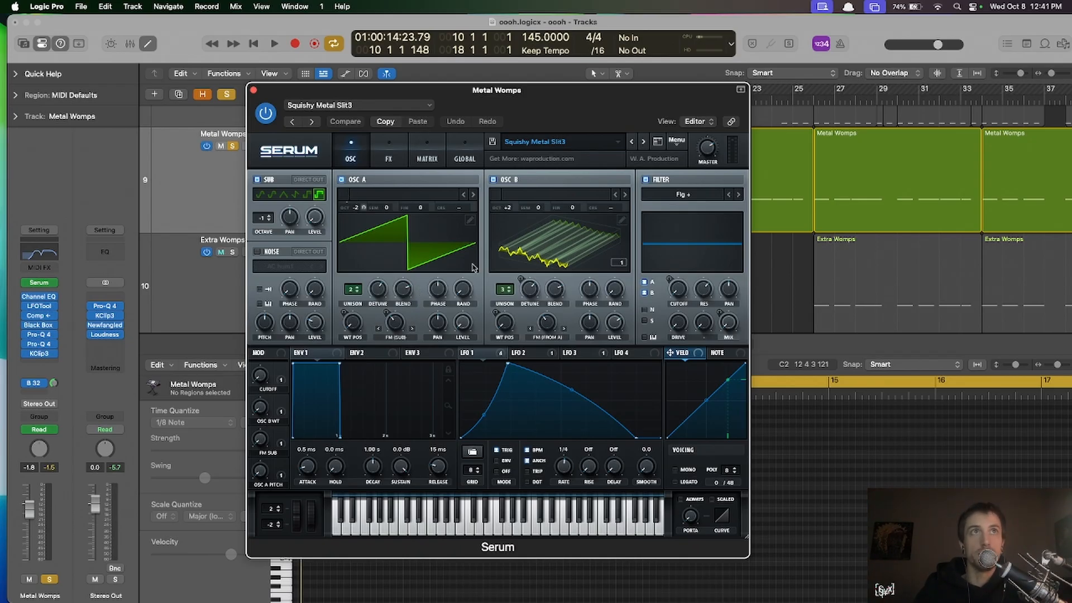
# - Open Musical Typing for the Metal Womps track, sound a note, and lower its octave to C0
pyautogui.moveTo(331, 93); pyautogui.dragTo(408, 74)
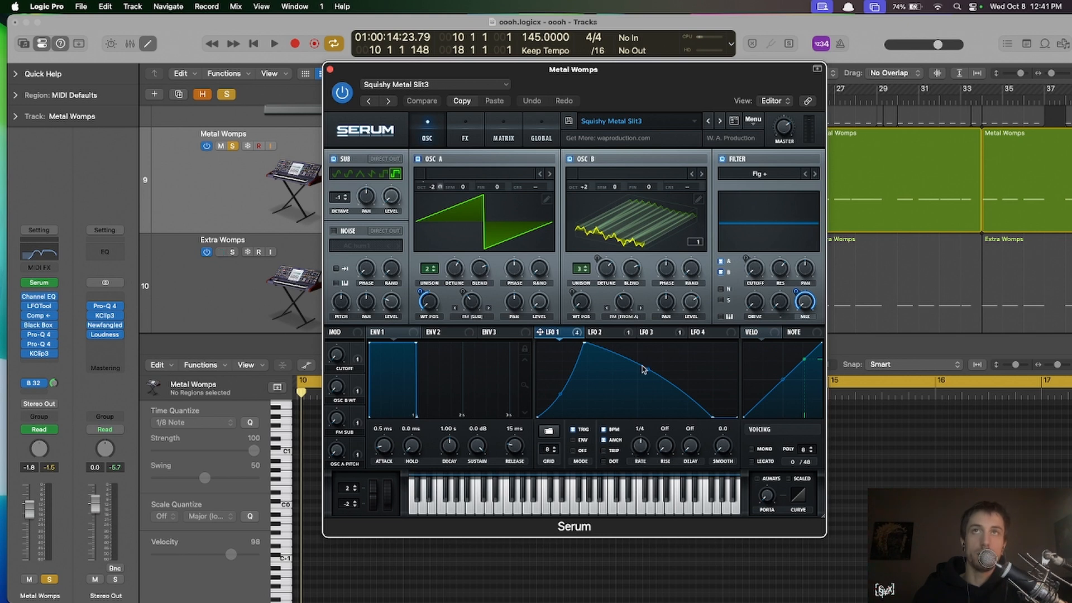
pyautogui.press('super+k')
pyautogui.press('s')
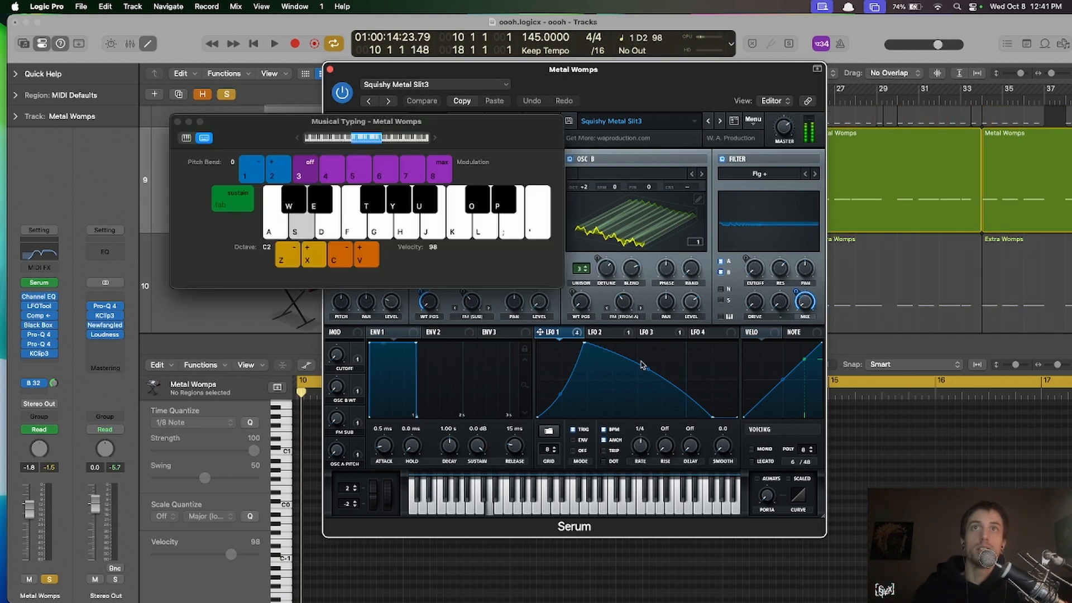
pyautogui.press('z')
pyautogui.press('z')
pyautogui.moveTo(454, 127); pyautogui.dragTo(407, 126)
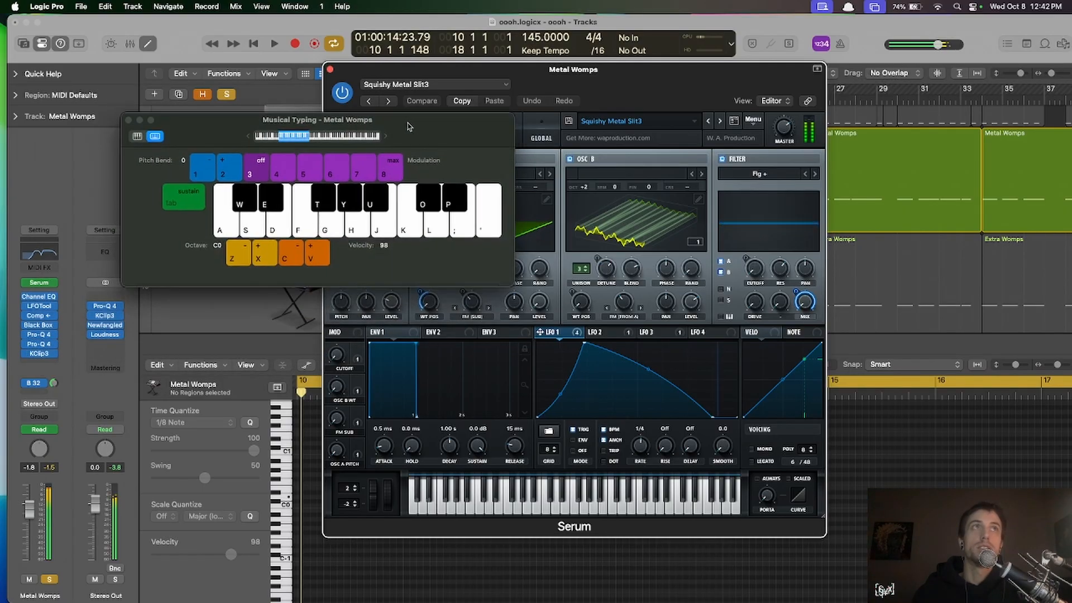
# - Move the Musical Typing window clear of Serum's oscillators and play low D notes to audition the patch
pyautogui.press('space')
pyautogui.press('space')
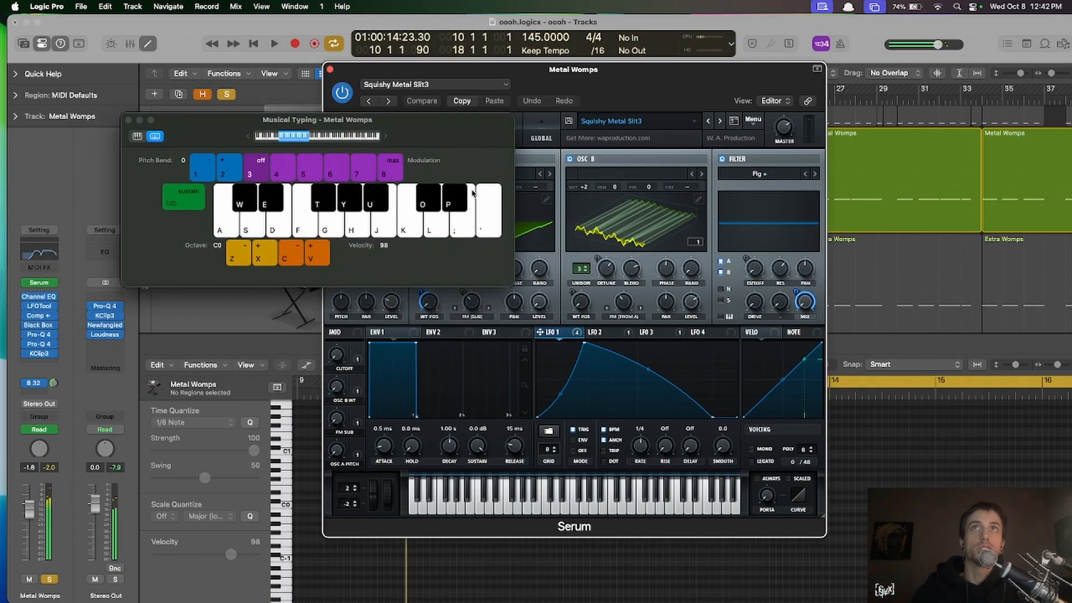
pyautogui.moveTo(382, 128); pyautogui.dragTo(951, 211)
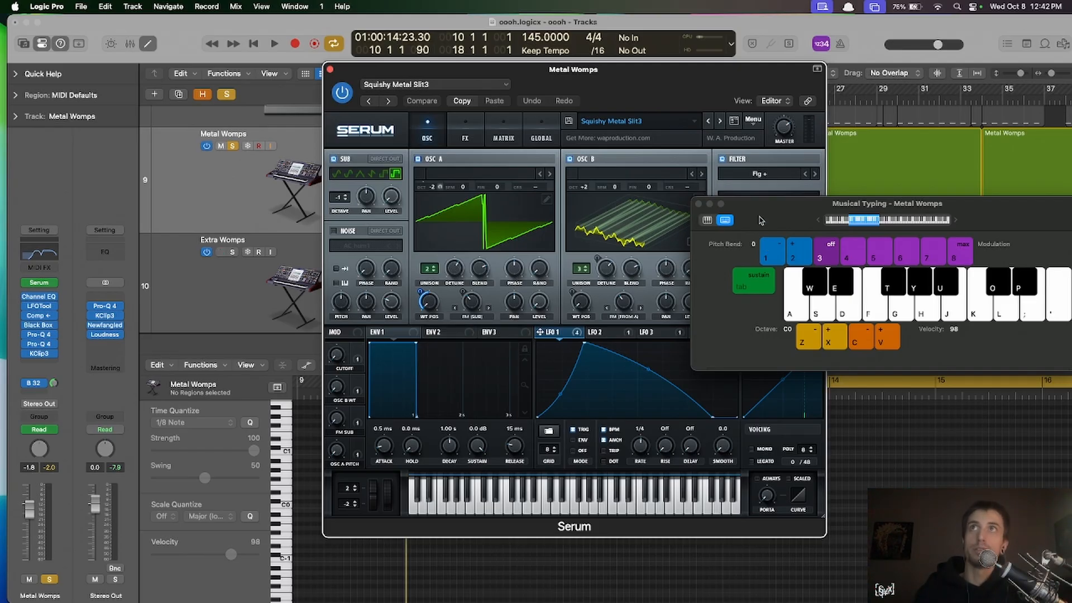
pyautogui.moveTo(757, 217); pyautogui.dragTo(722, 379)
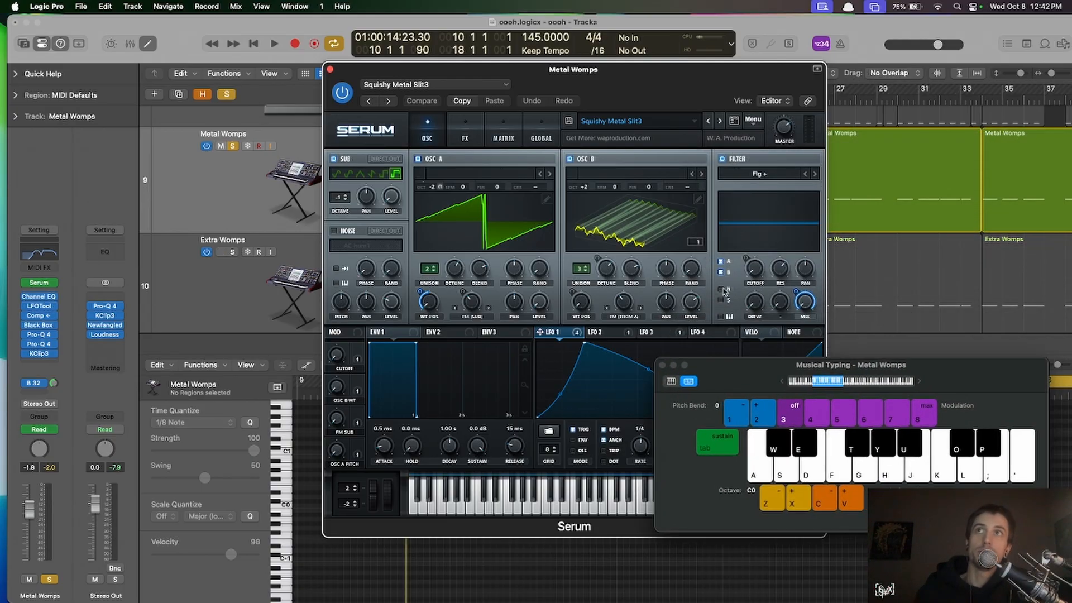
pyautogui.press('s')
pyautogui.press('s')
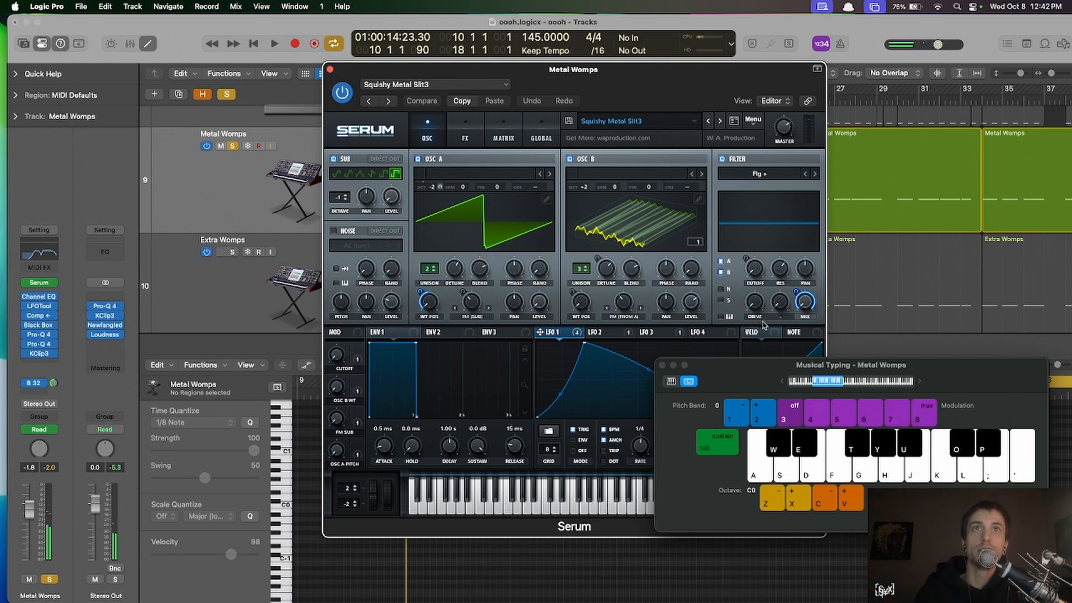
# - Examine Serum's effects from the filter through to the delay, and close the Serum window
pyautogui.click(466, 134)
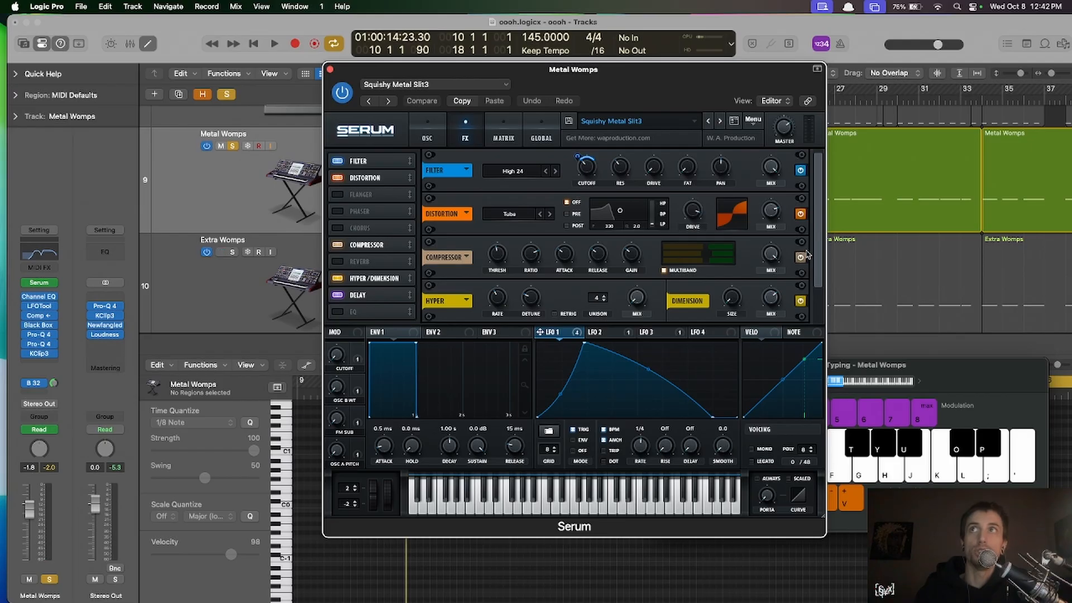
pyautogui.scroll(-2, 807, 256)
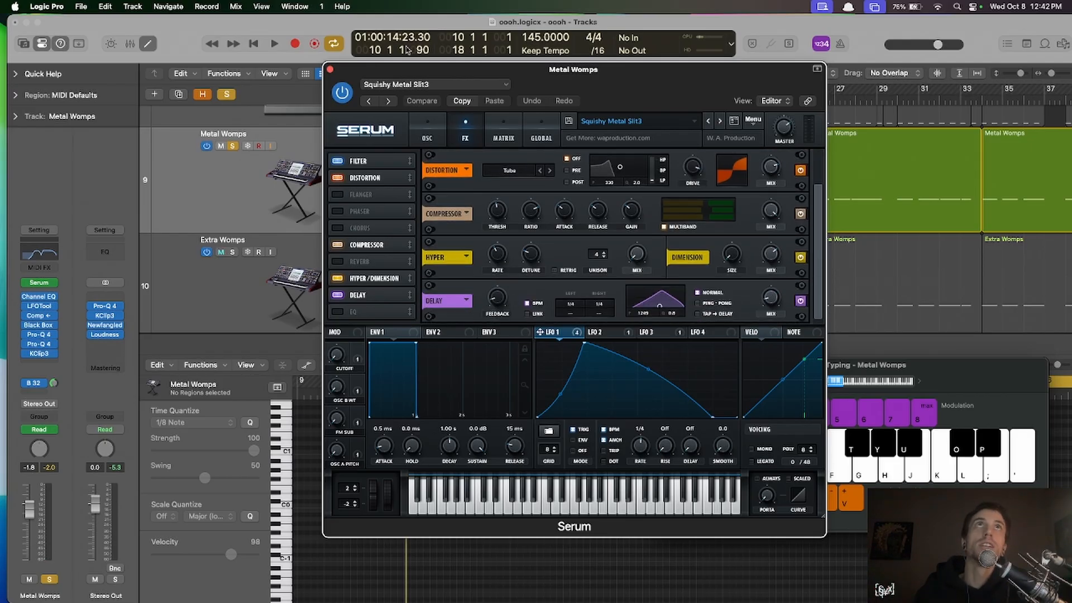
pyautogui.click(330, 69)
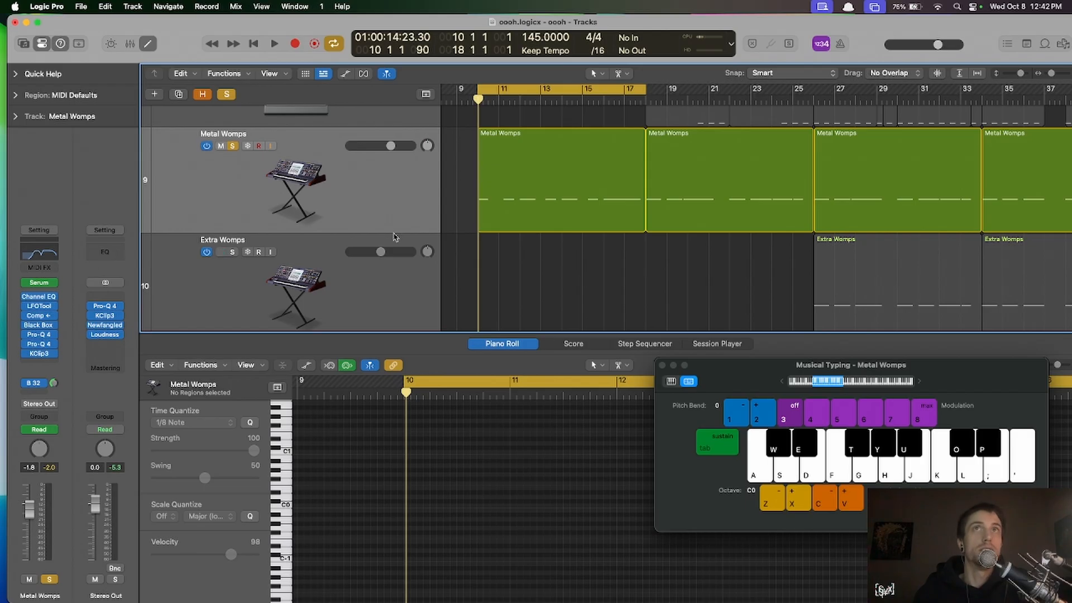
# - Open the Metal Womps track's Channel EQ to examine its curve, and close it
pyautogui.scroll(5, 395, 237)
pyautogui.scroll(-4, 395, 238)
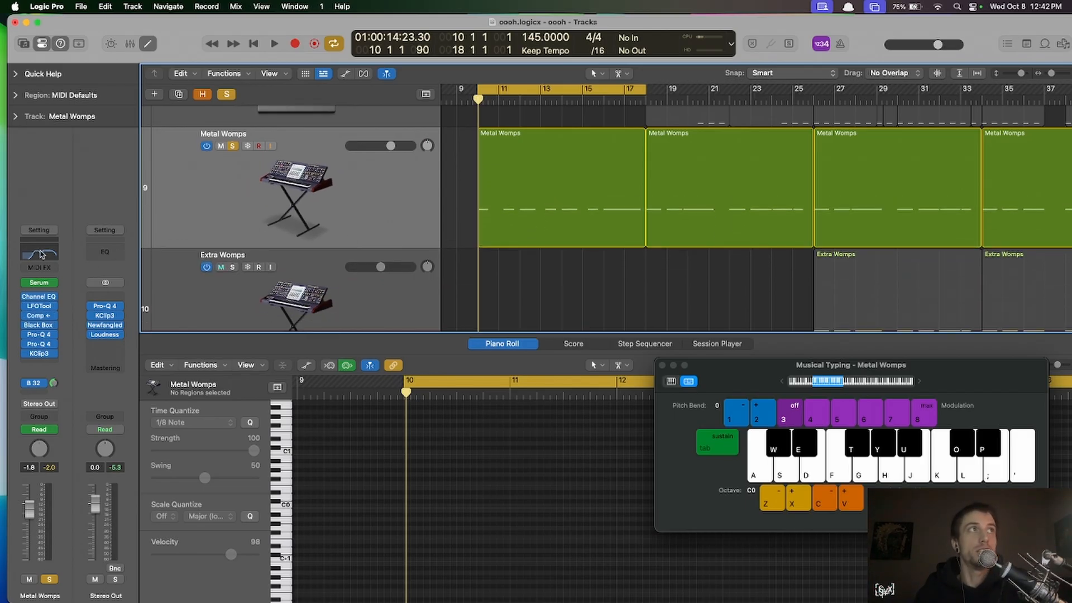
pyautogui.click(44, 252)
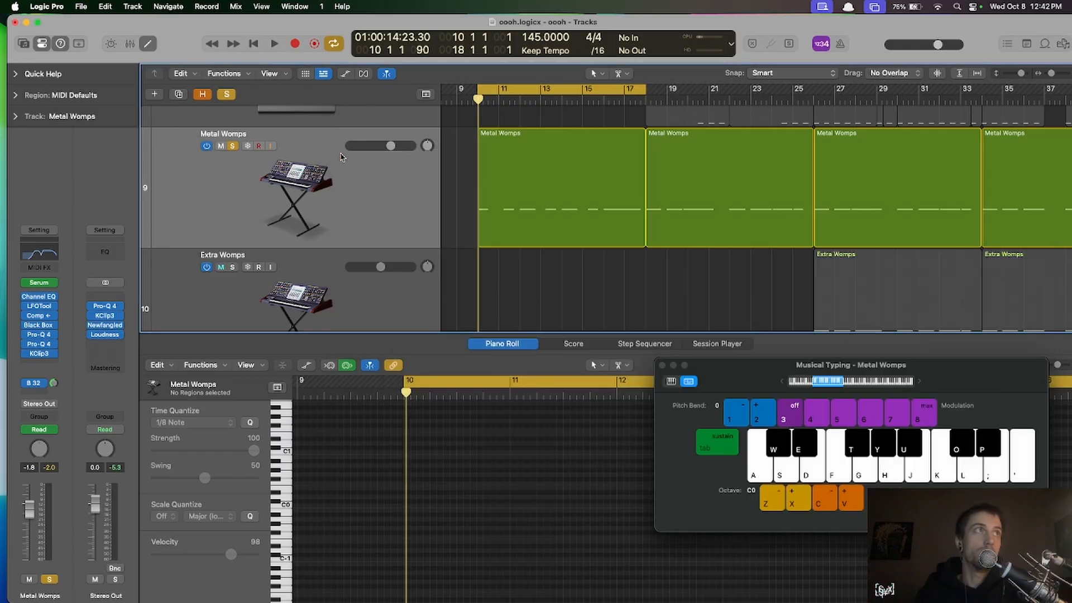
pyautogui.click(340, 159)
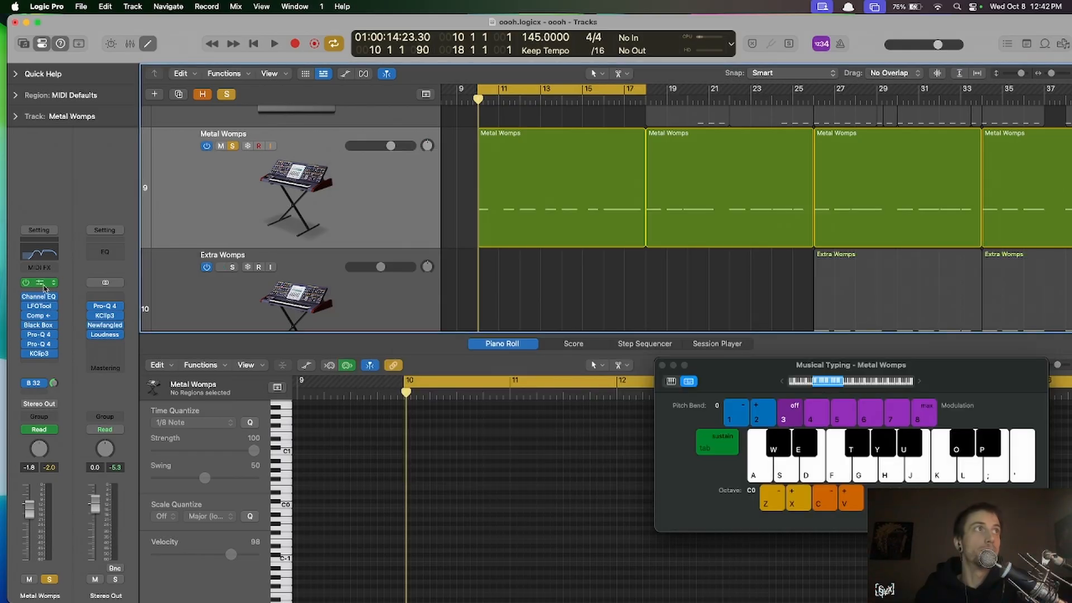
# - Shift the end point of the Metal Womps LFOTool curve slightly later during playback, and close LFOTool
pyautogui.click(40, 308)
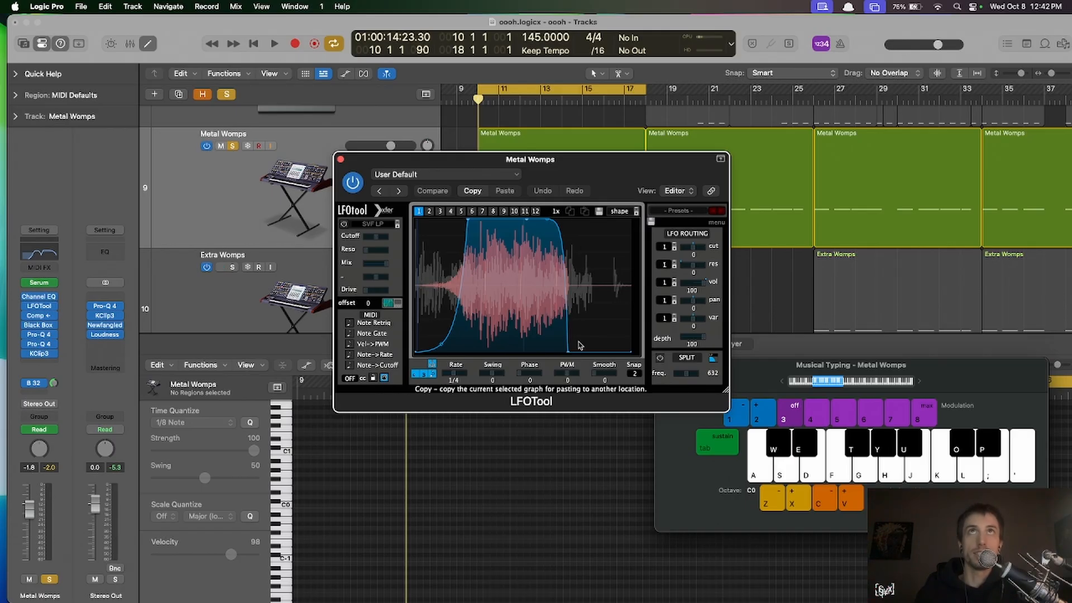
pyautogui.press('space')
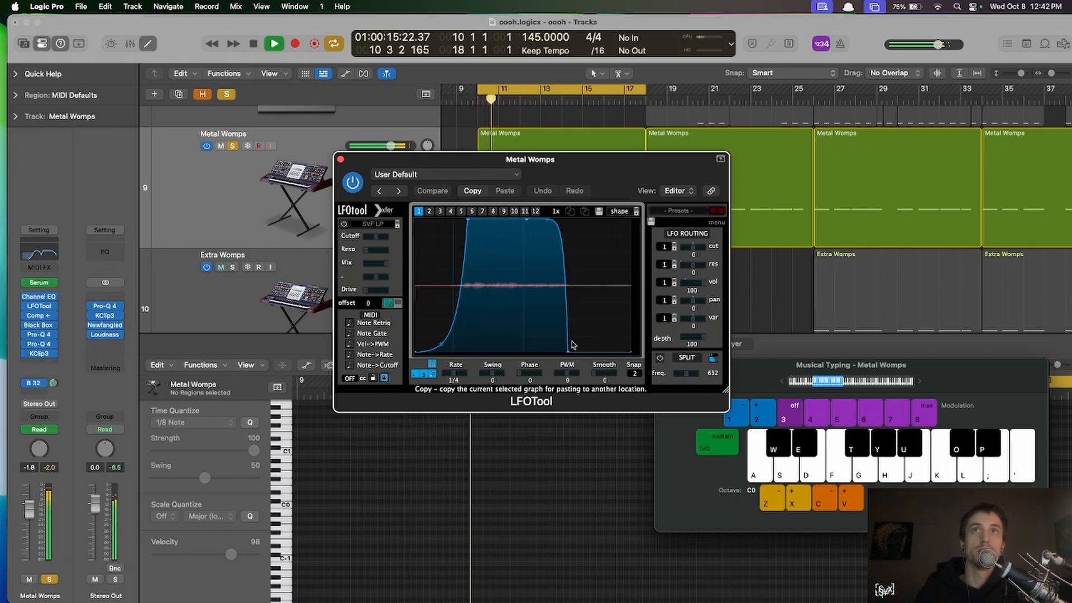
pyautogui.moveTo(567, 350); pyautogui.dragTo(574, 351)
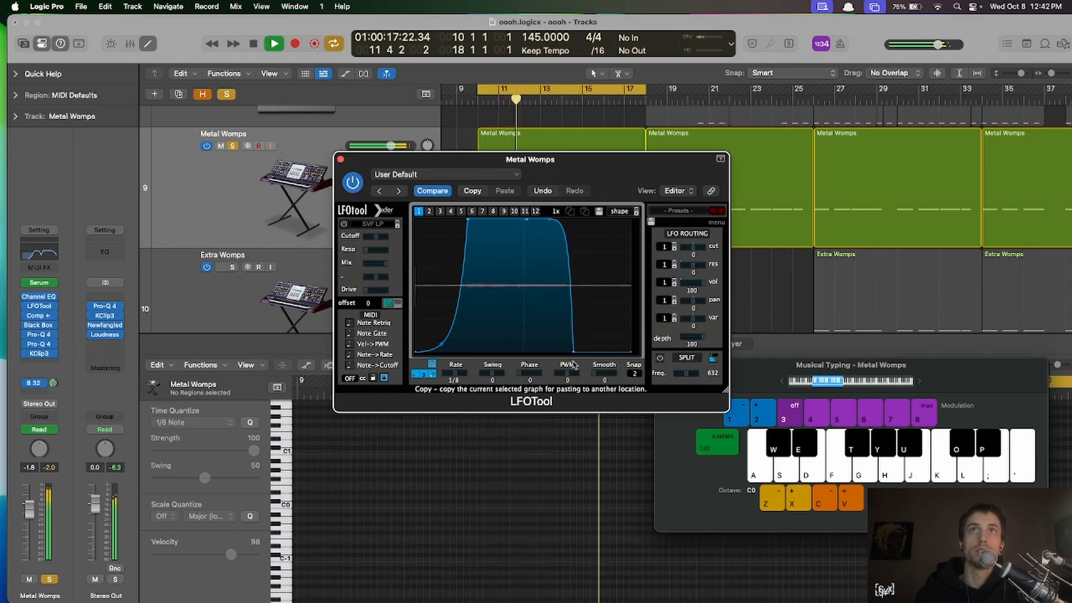
pyautogui.click(341, 160)
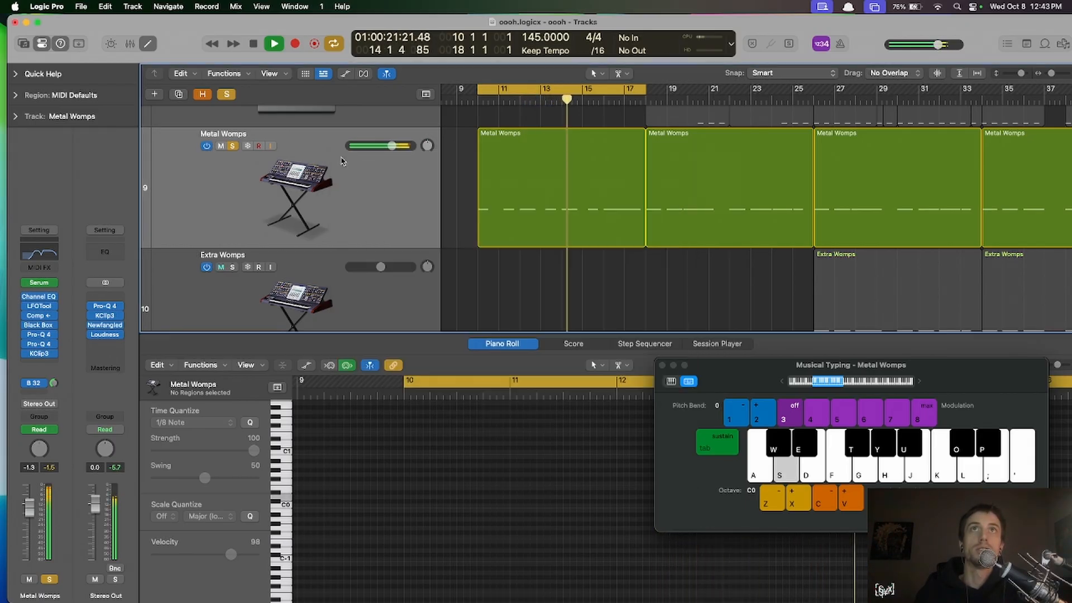
pyautogui.press('space')
# - Move the cycle range to bars 26–34 and solo the Extra Womps track alongside Metal Womps
pyautogui.scroll(-8, 523, 198)
pyautogui.hscroll(-4, 523, 197)
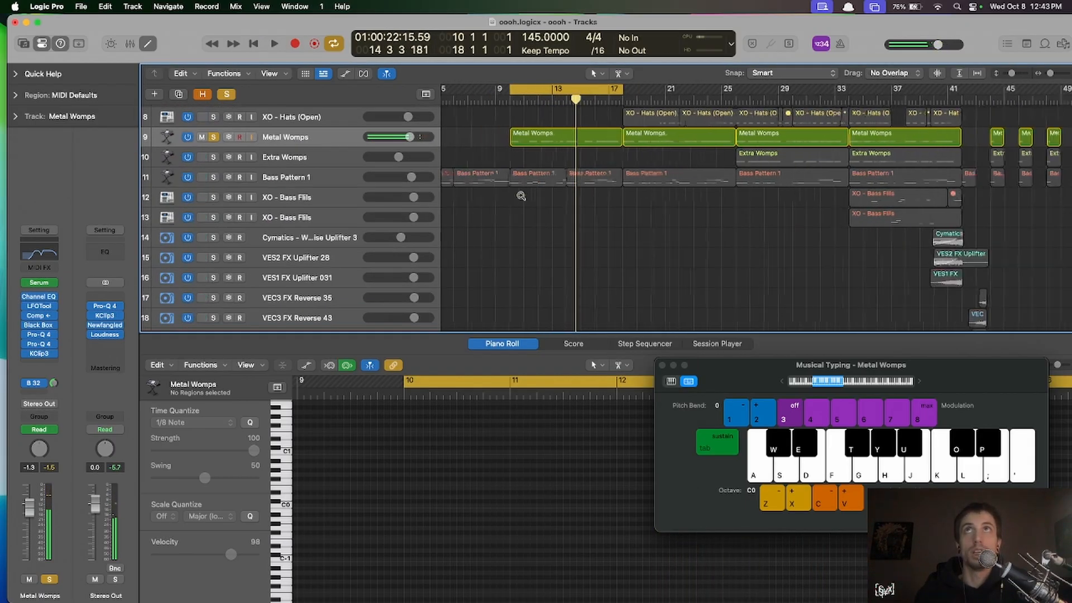
pyautogui.moveTo(543, 91); pyautogui.dragTo(692, 104)
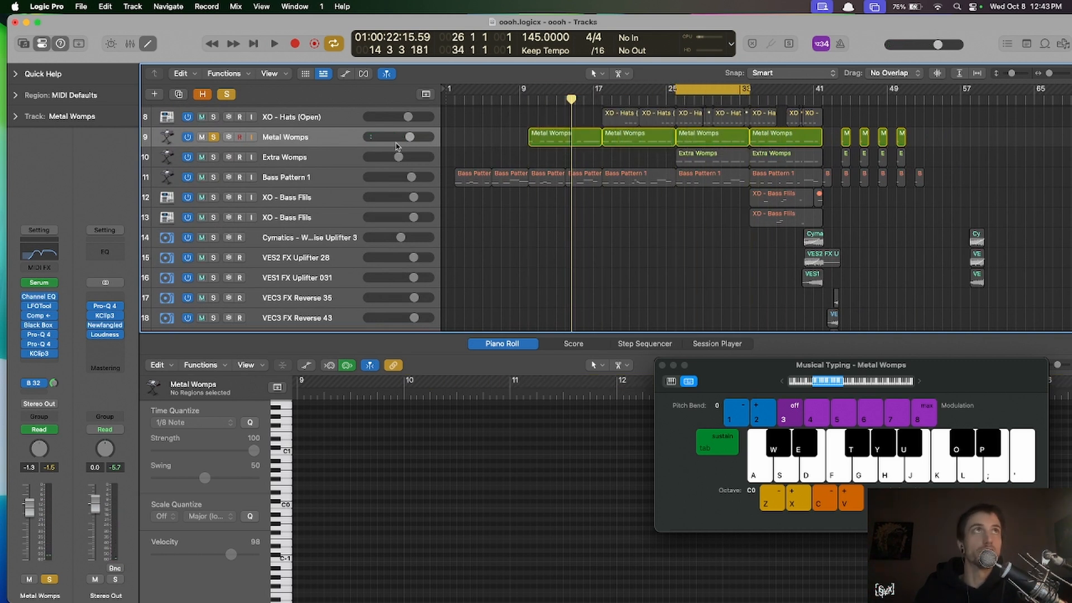
pyautogui.click(213, 157)
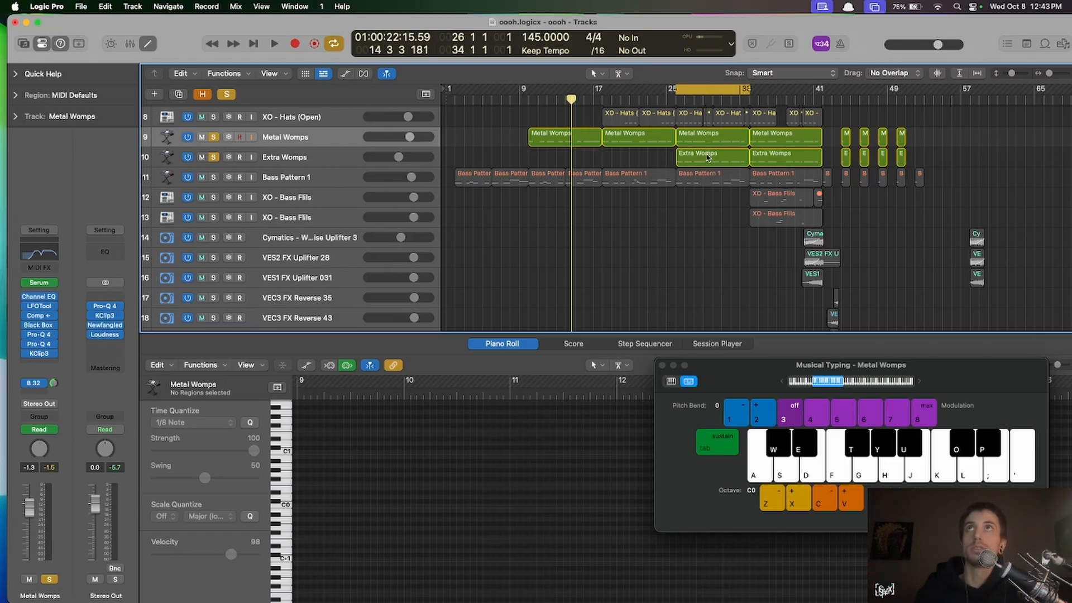
# - Audition the two soloed womps tracks through the cycle range with Extra Womps selected, and clear all solos
pyautogui.scroll(5, 675, 228)
pyautogui.scroll(-2, 647, 227)
pyautogui.press('space')
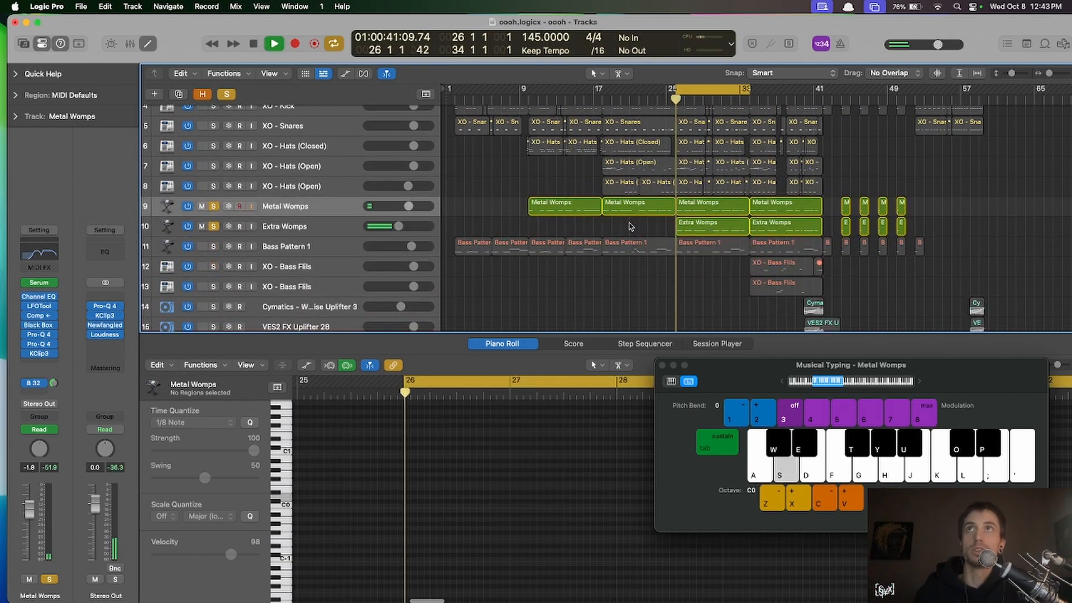
pyautogui.press('Down')
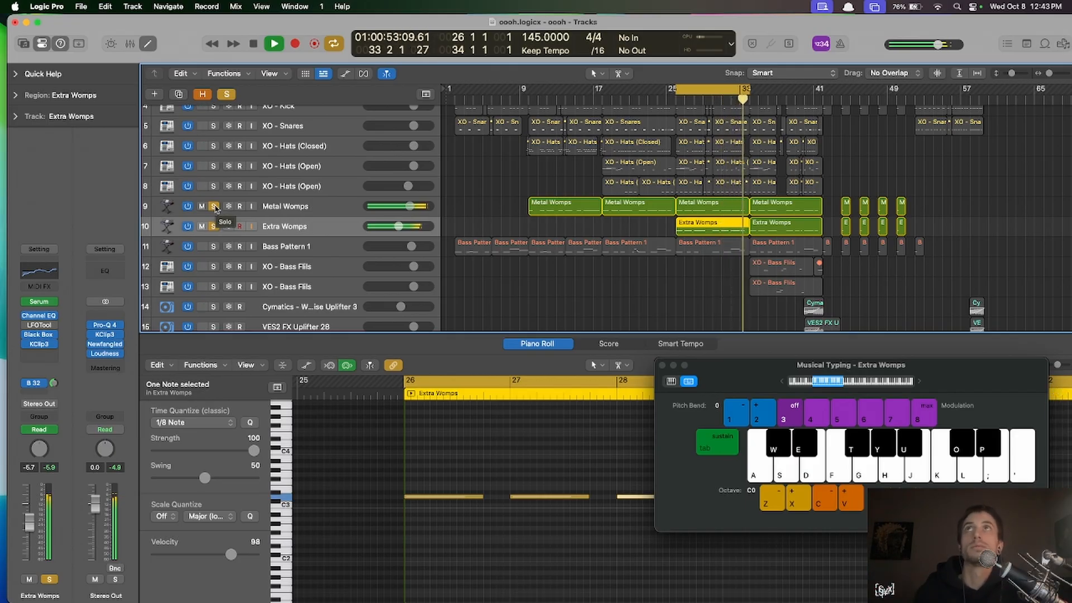
pyautogui.press('space')
pyautogui.keyDown('alt'); pyautogui.click(210, 205); pyautogui.keyUp('alt')
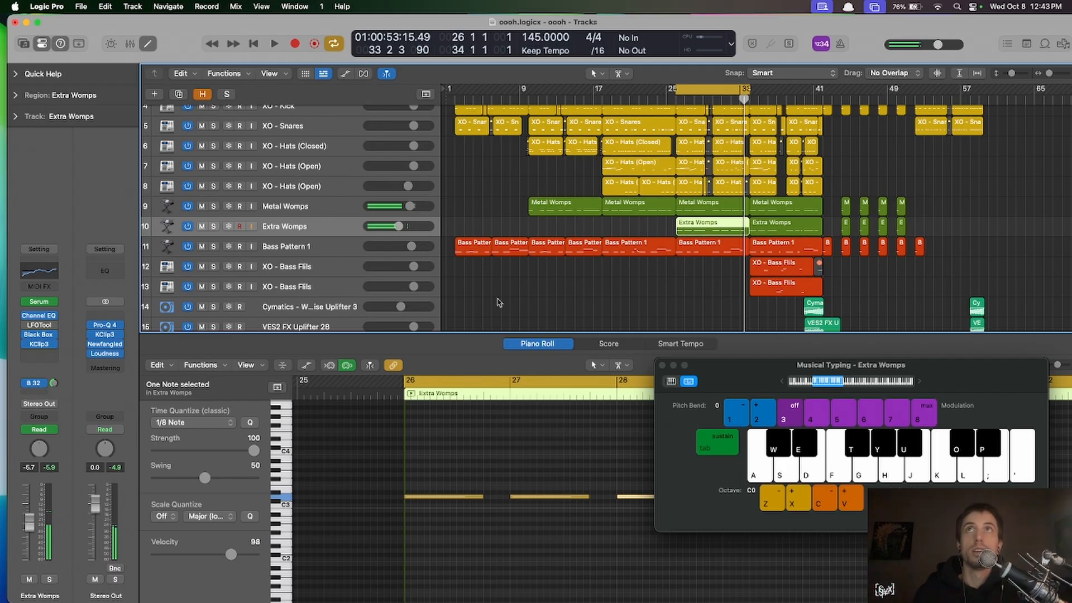
# - Open the Extra Womps track's Channel EQ to examine its low-end cuts and high boost, and close it
pyautogui.scroll(-3, 498, 300)
pyautogui.scroll(1, 499, 300)
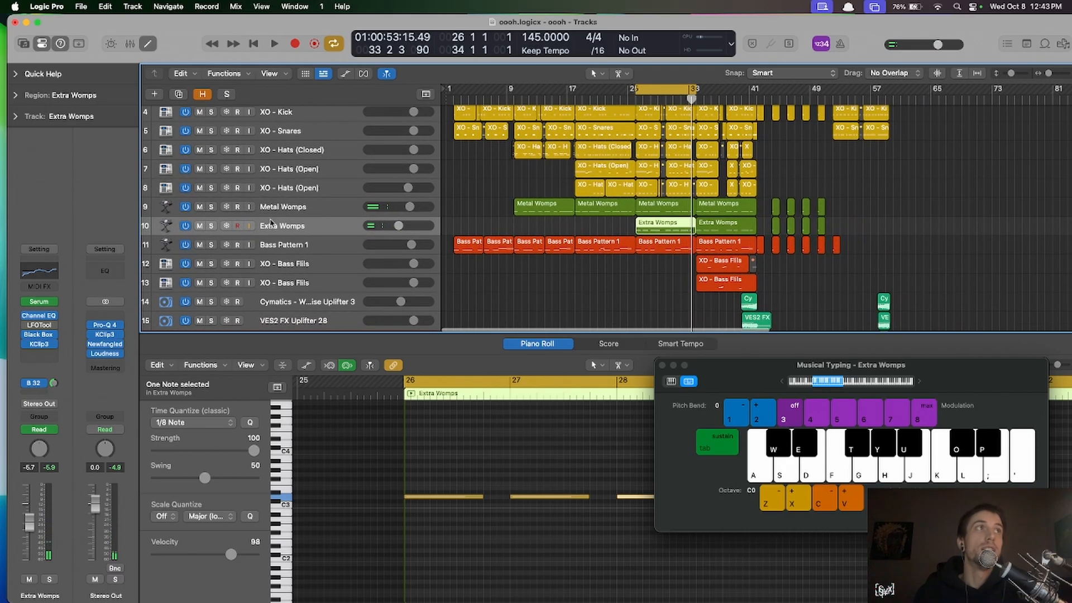
pyautogui.click(39, 316)
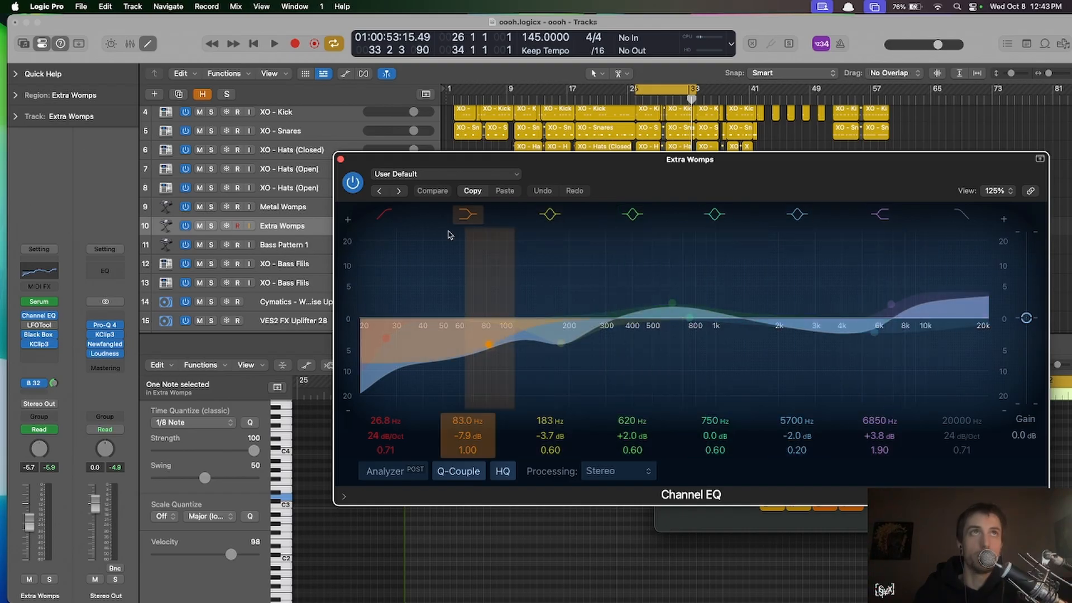
pyautogui.click(341, 160)
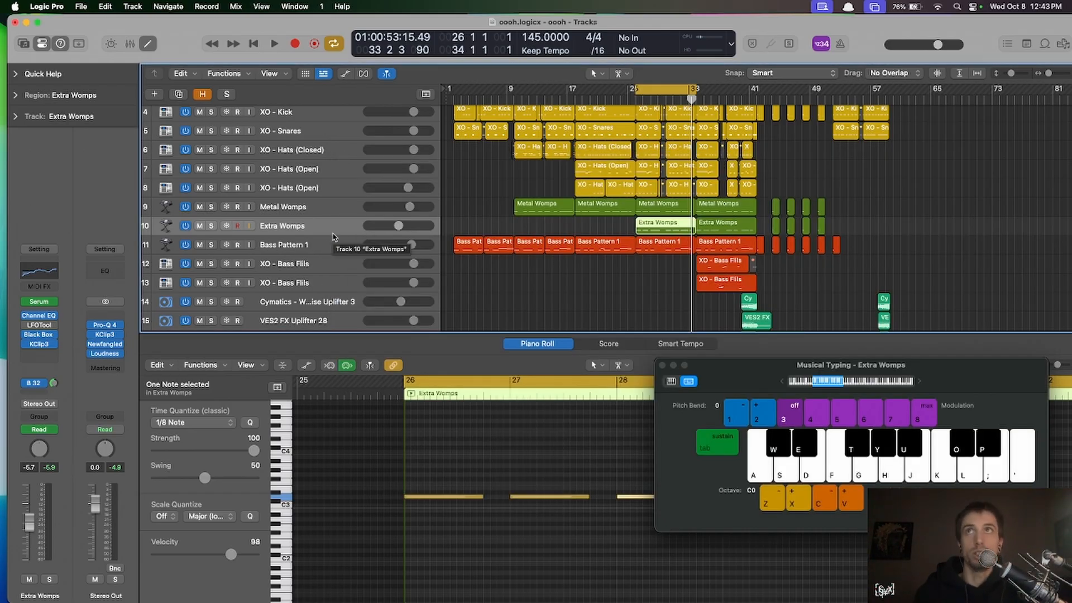
# - Deselect the Extra Womps region and move the playhead to bar 11
pyautogui.click(498, 301)
pyautogui.scroll(3, 499, 301)
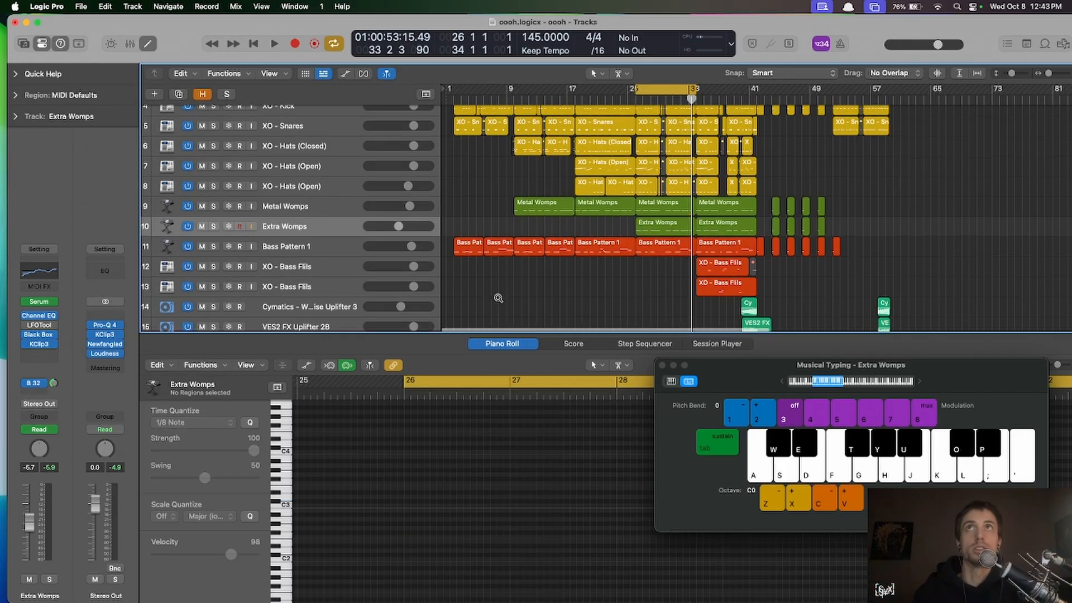
pyautogui.scroll(-8, 498, 302)
pyautogui.scroll(2, 499, 301)
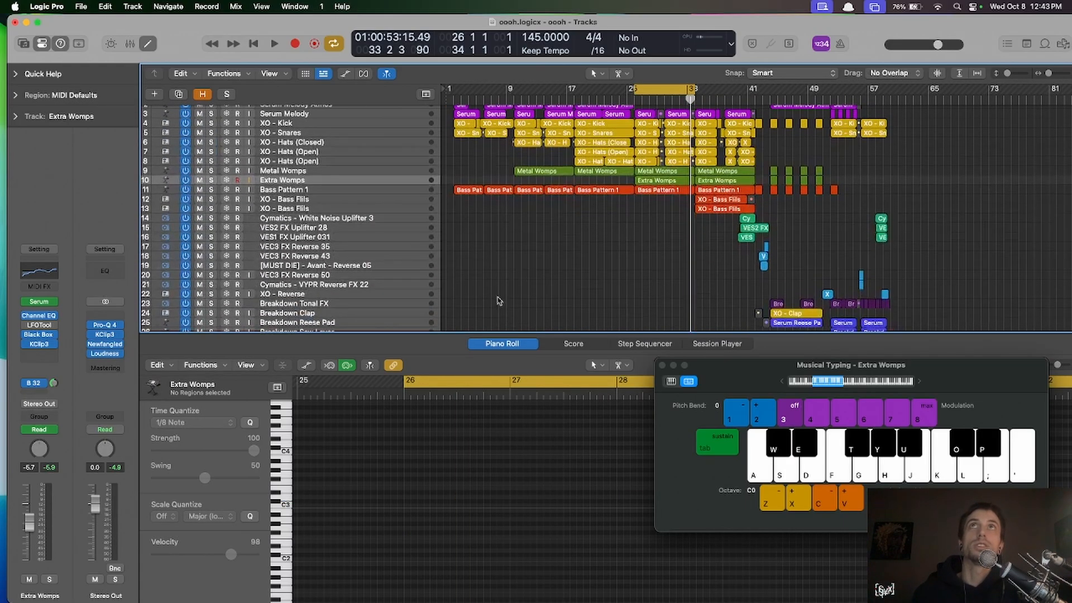
pyautogui.scroll(2, 562, 257)
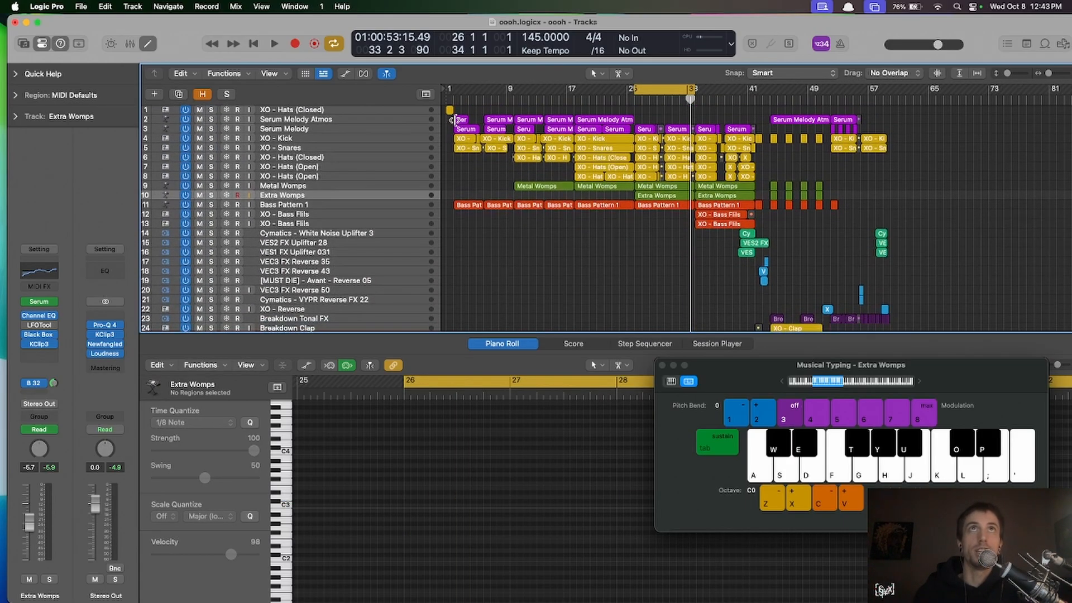
pyautogui.moveTo(455, 100); pyautogui.dragTo(519, 102)
# - Select the first XO - Hats (Closed) regions on track 6, between bars 10 and 18
pyautogui.scroll(3, 519, 103)
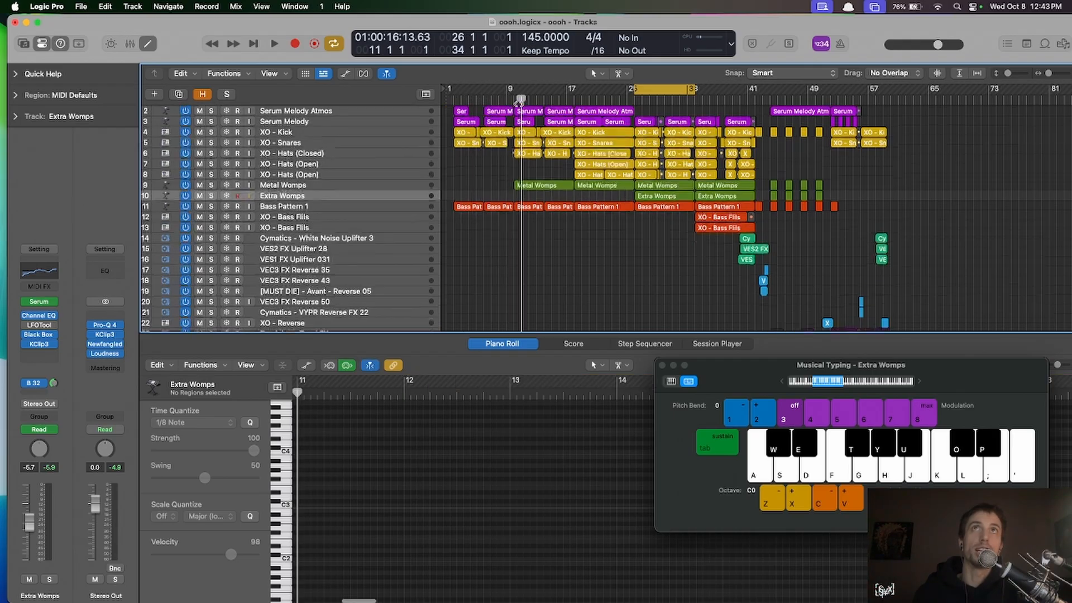
pyautogui.scroll(1, 519, 104)
pyautogui.moveTo(548, 297); pyautogui.dragTo(519, 278)
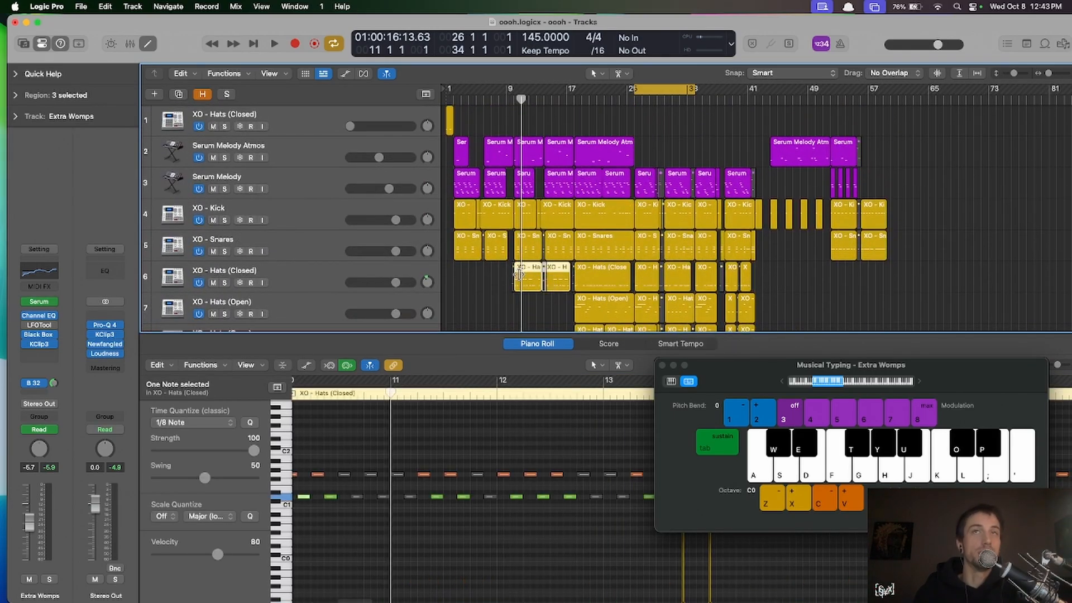
pyautogui.scroll(2, 519, 277)
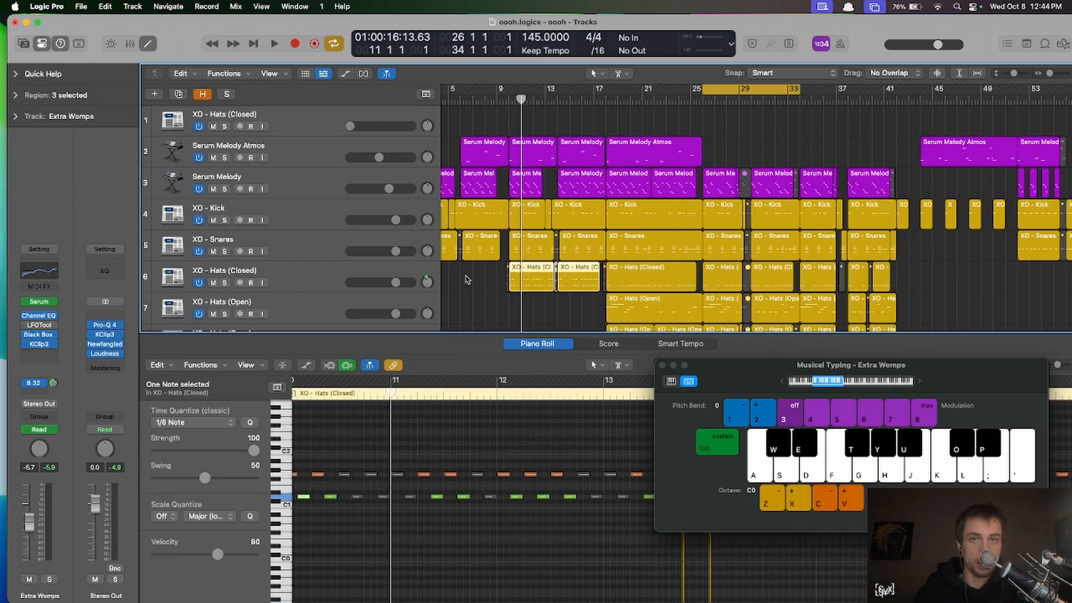
# - Deselect the closed-hat regions and move the playhead to bar 25, just before the cycle range
pyautogui.click(498, 279)
pyautogui.scroll(-1, 498, 276)
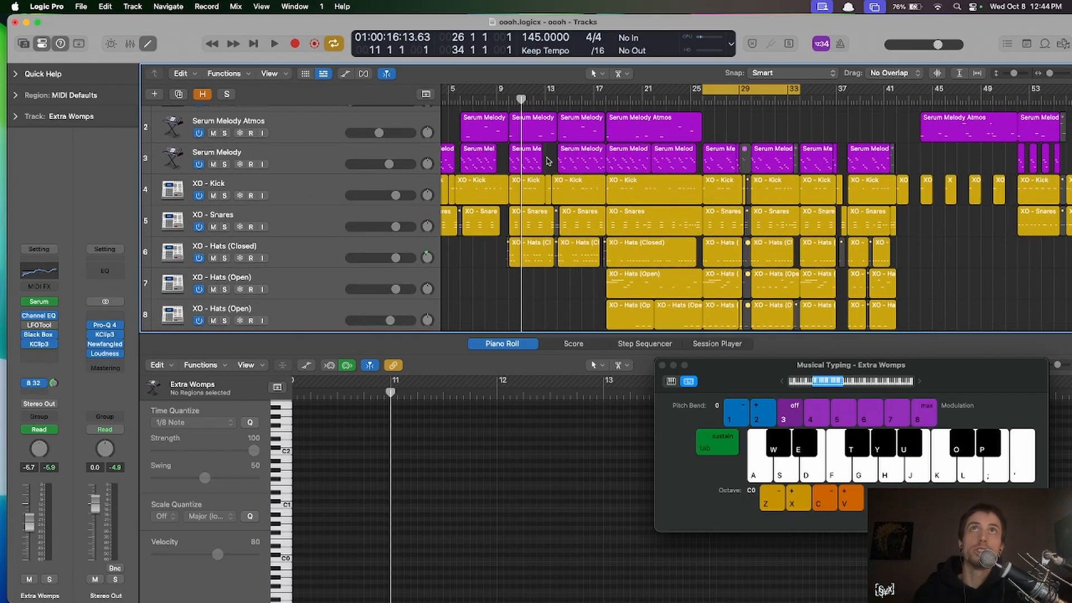
pyautogui.press('super+Up')
pyautogui.press('super+Up')
pyautogui.press('super+Up')
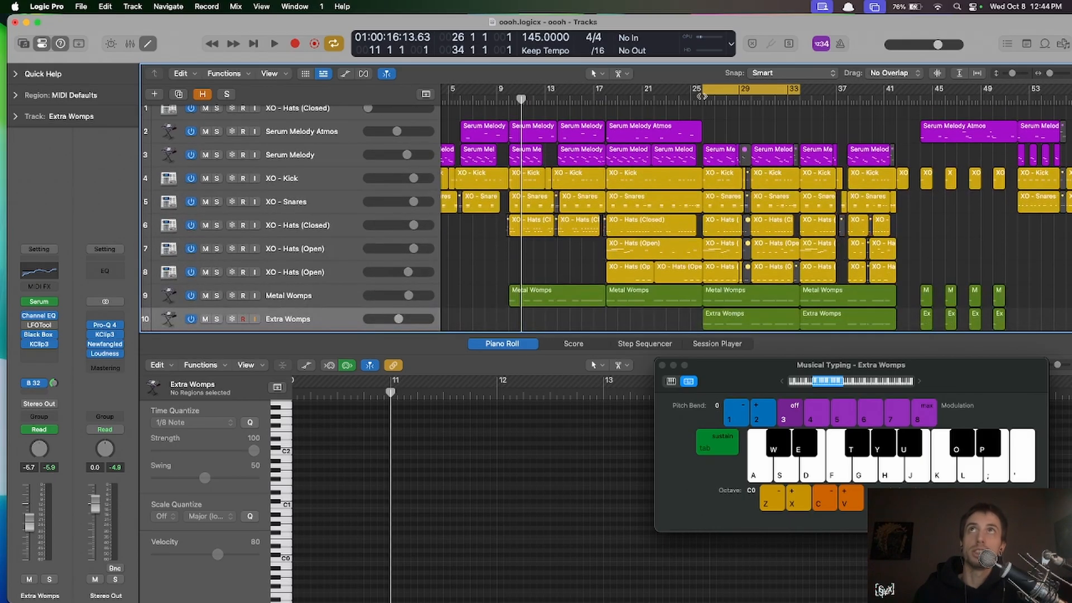
pyautogui.click(701, 102)
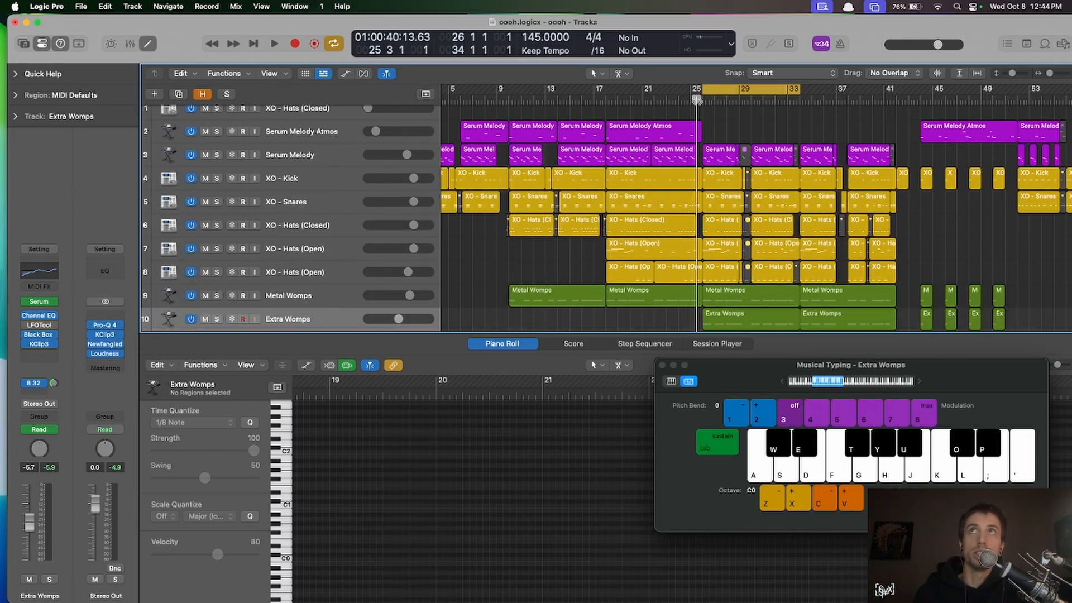
# - Select the Serum Melody Atmos region between bars 18 and 26, and its note near bar 20 in the Piano Roll
pyautogui.click(642, 136)
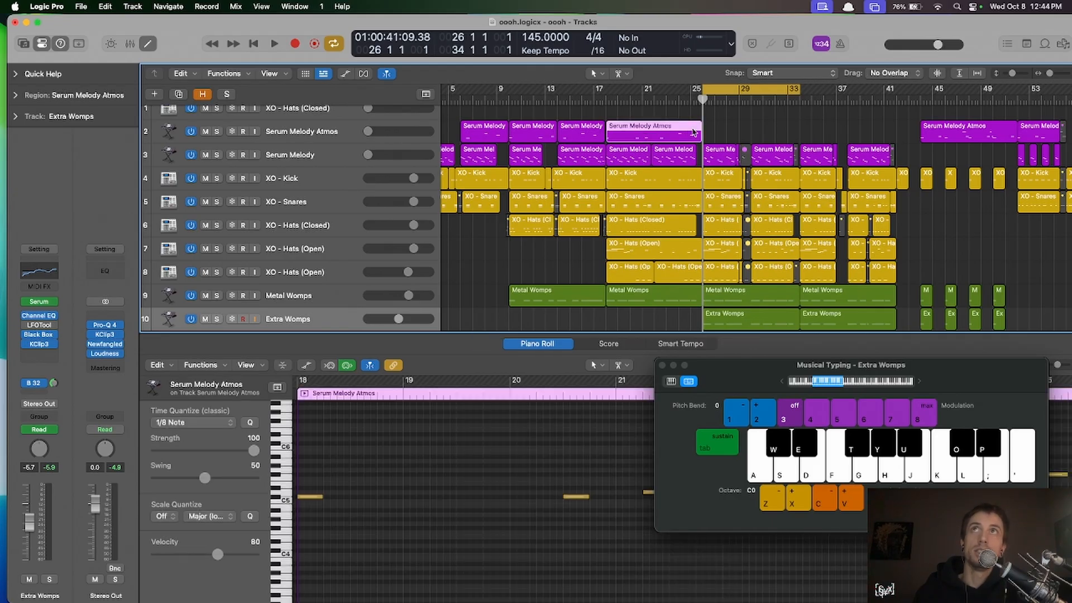
pyautogui.press('super+Down')
pyautogui.press('super+Down')
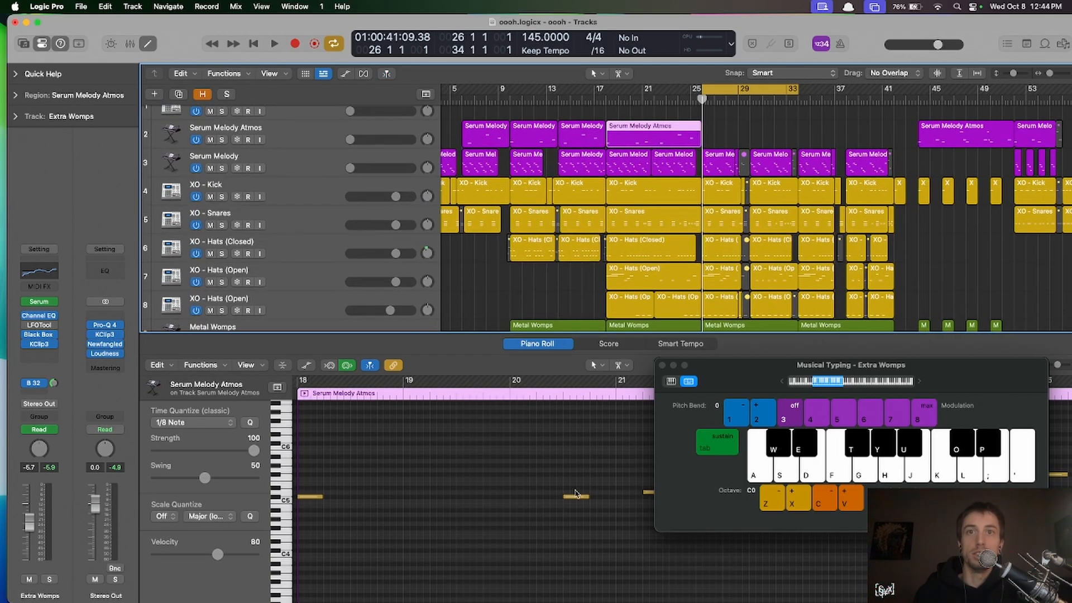
pyautogui.click(575, 496)
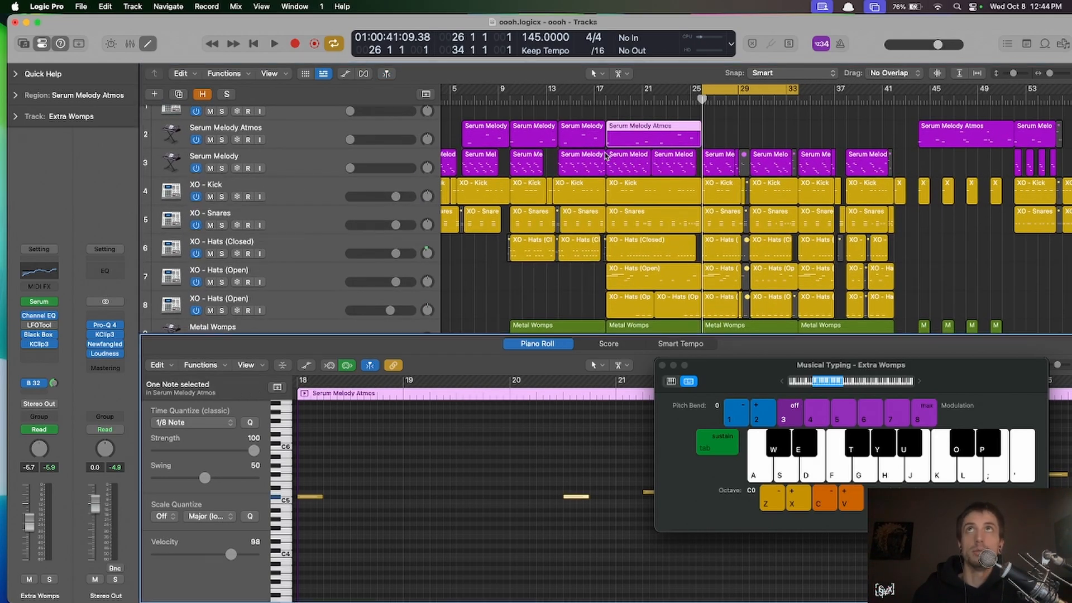
# - Place the playhead at bar 22, and at bar 20 beat 4, auditioning the Atmos note near bar 20
pyautogui.click(658, 103)
pyautogui.click(581, 497)
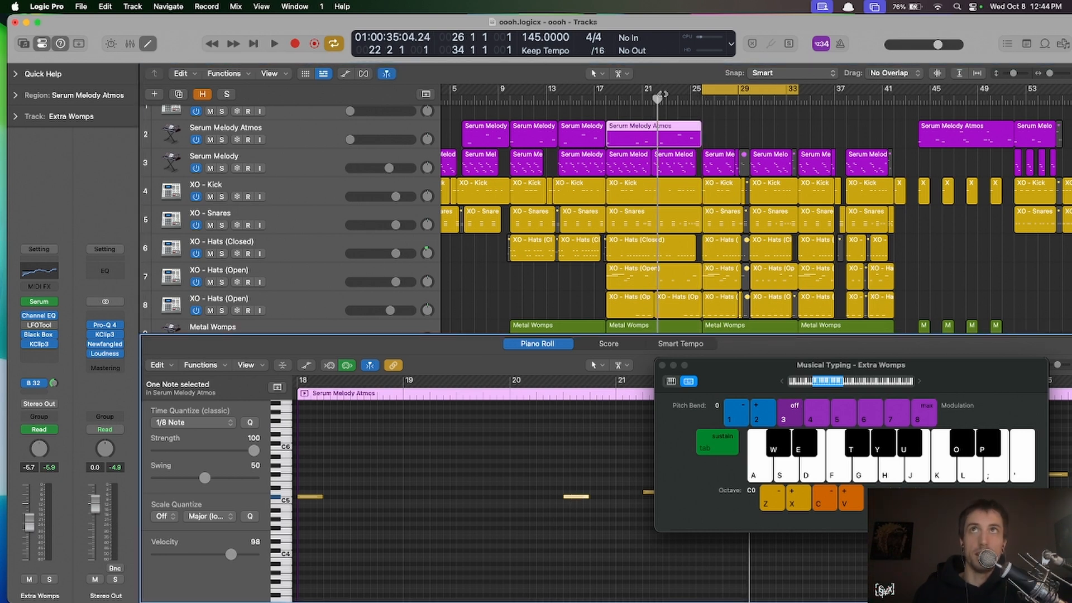
pyautogui.click(638, 101)
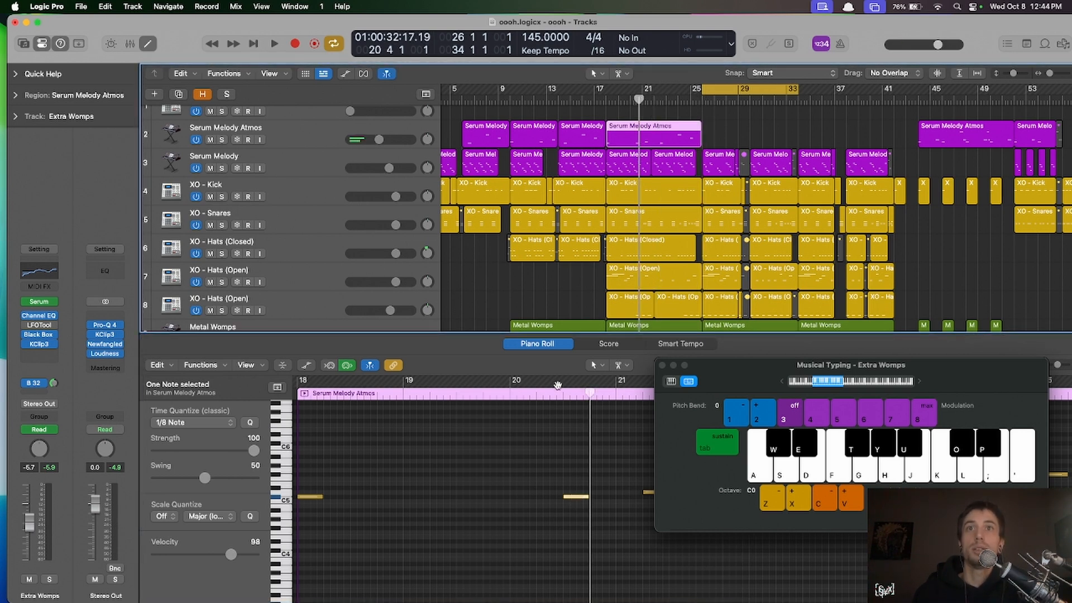
pyautogui.click(577, 500)
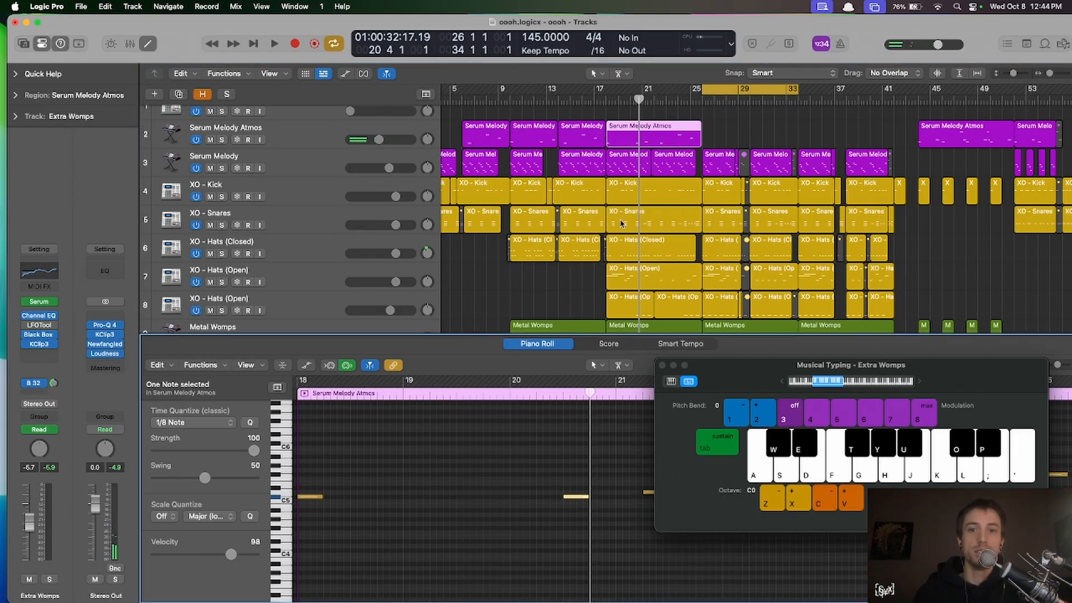
# - Turn off the cycle range and select the first Serum Fill regions on tracks 50, 51 and 52
pyautogui.click(724, 93)
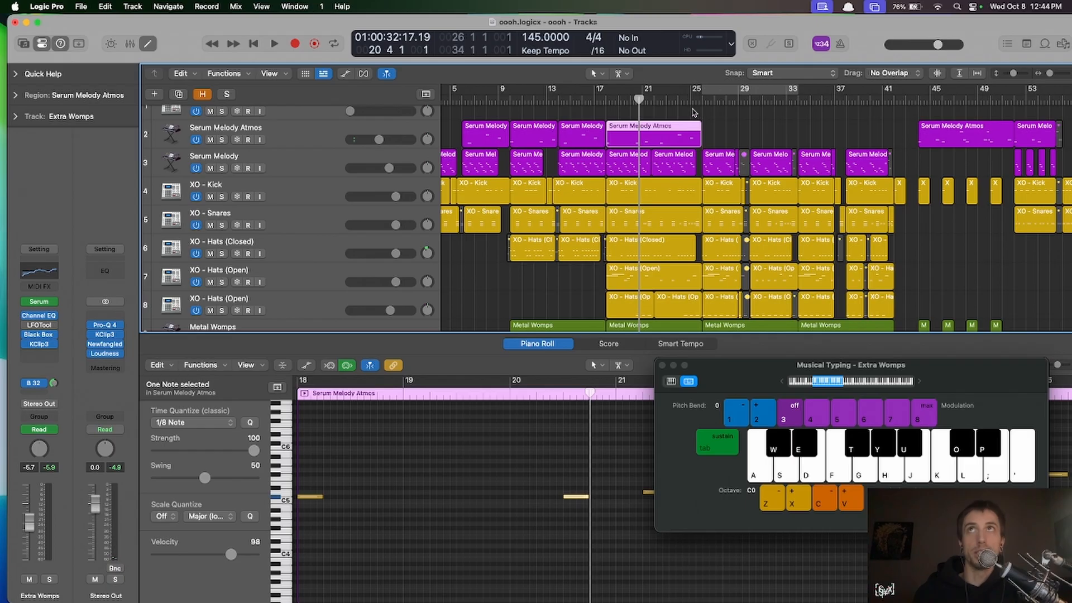
pyautogui.press('super+Up')
pyautogui.press('super+Up')
pyautogui.press('super+Up')
pyautogui.scroll(-15, 643, 201)
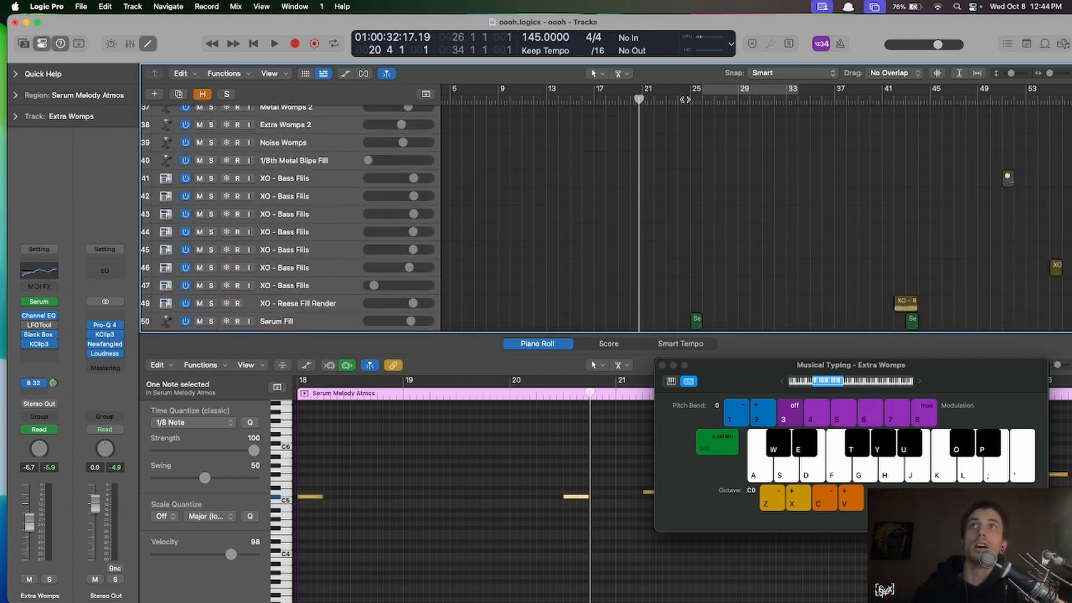
pyautogui.press('super+Left')
pyautogui.press('super+Left')
pyautogui.press('super+Left')
pyautogui.click(549, 151)
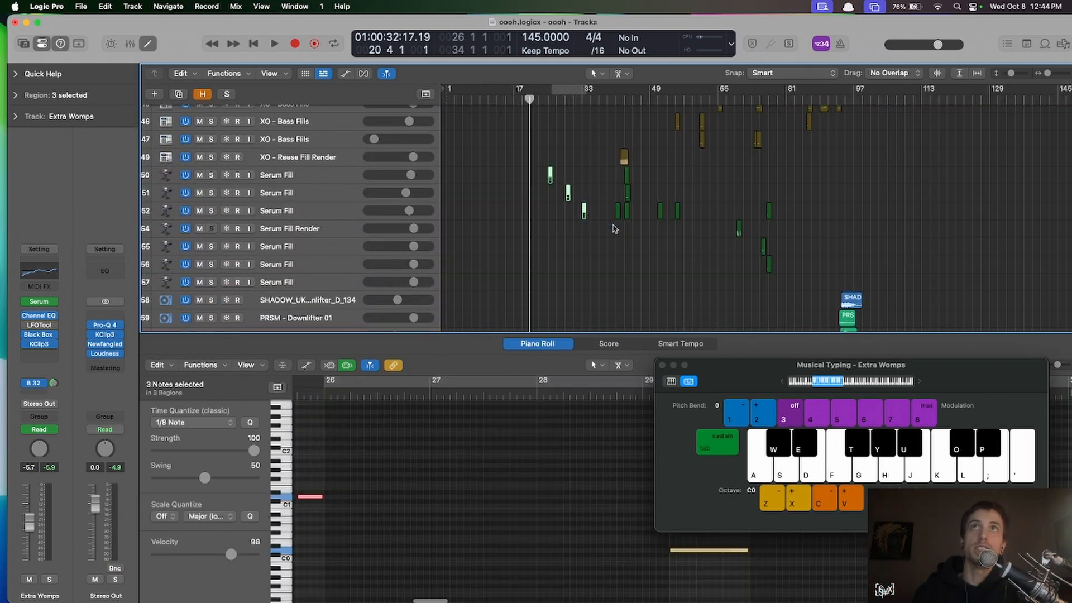
# - Select the scattered fill regions across the XO - Bass Fills, XO - Reese Fill Render and Serum Fill tracks
pyautogui.press('super+Up')
pyautogui.press('super+Up')
pyautogui.press('super+Up')
pyautogui.scroll(3, 608, 229)
pyautogui.press('super+Left')
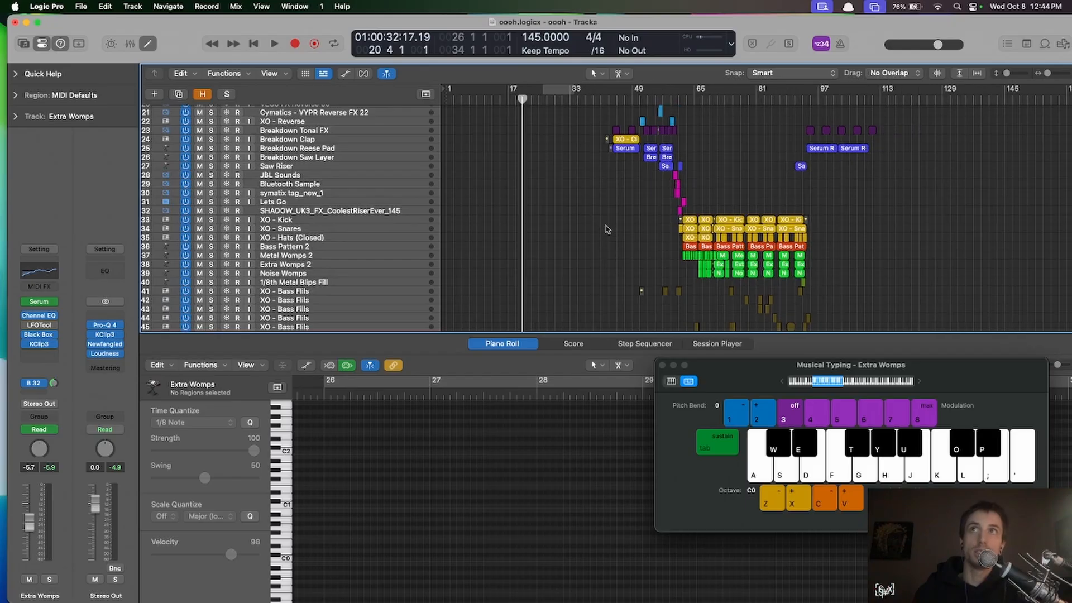
pyautogui.scroll(-5, 560, 283)
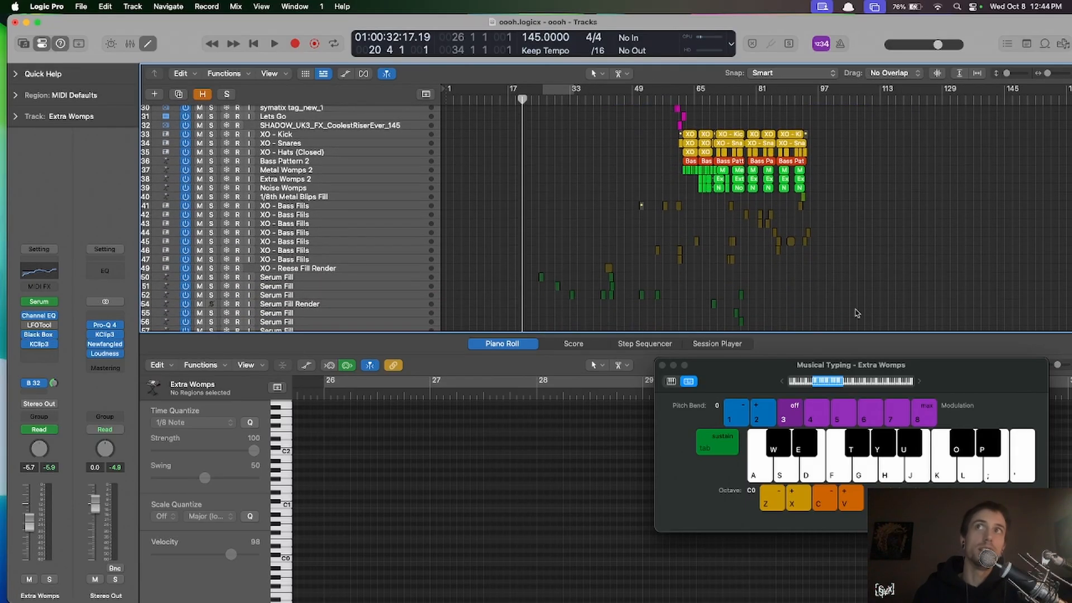
pyautogui.moveTo(891, 304); pyautogui.dragTo(593, 208)
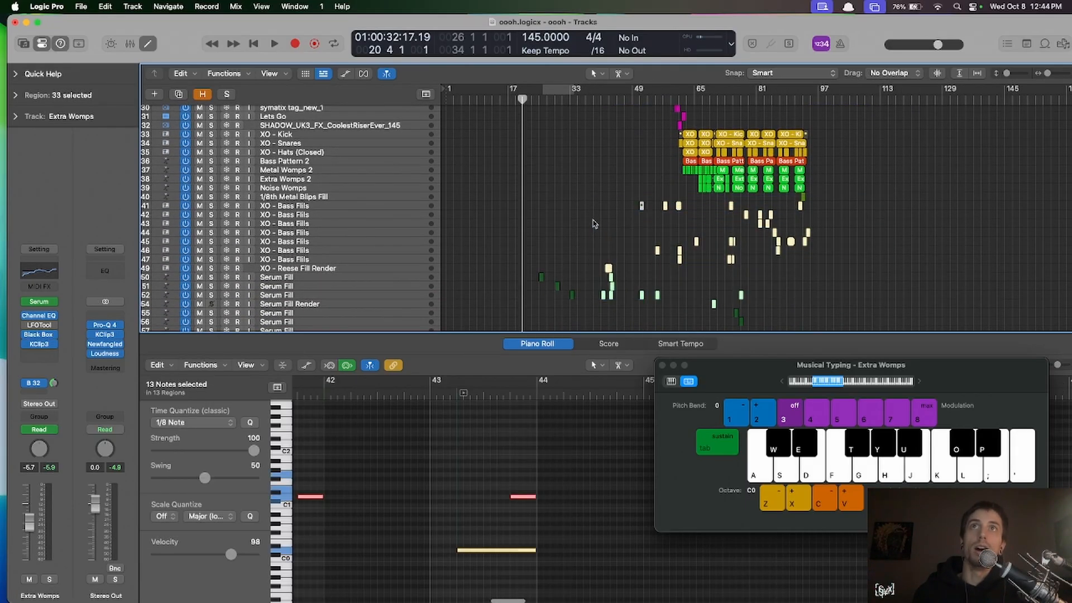
# - Deselect the fill regions, select the Serum Fill track 50, and open its Serum instrument
pyautogui.scroll(3, 542, 287)
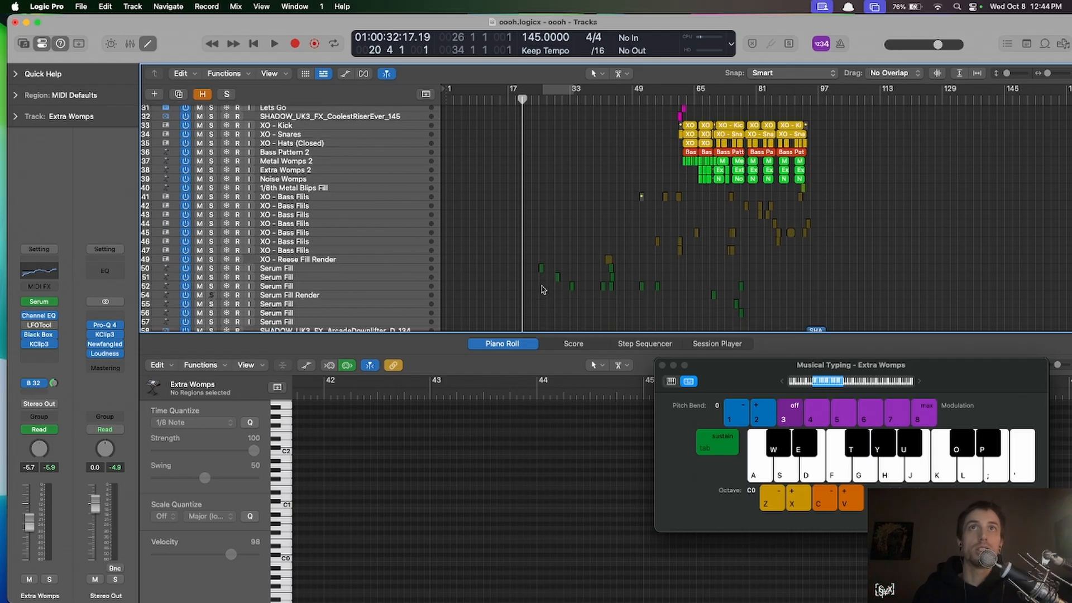
pyautogui.hscroll(5, 542, 287)
pyautogui.scroll(1, 542, 287)
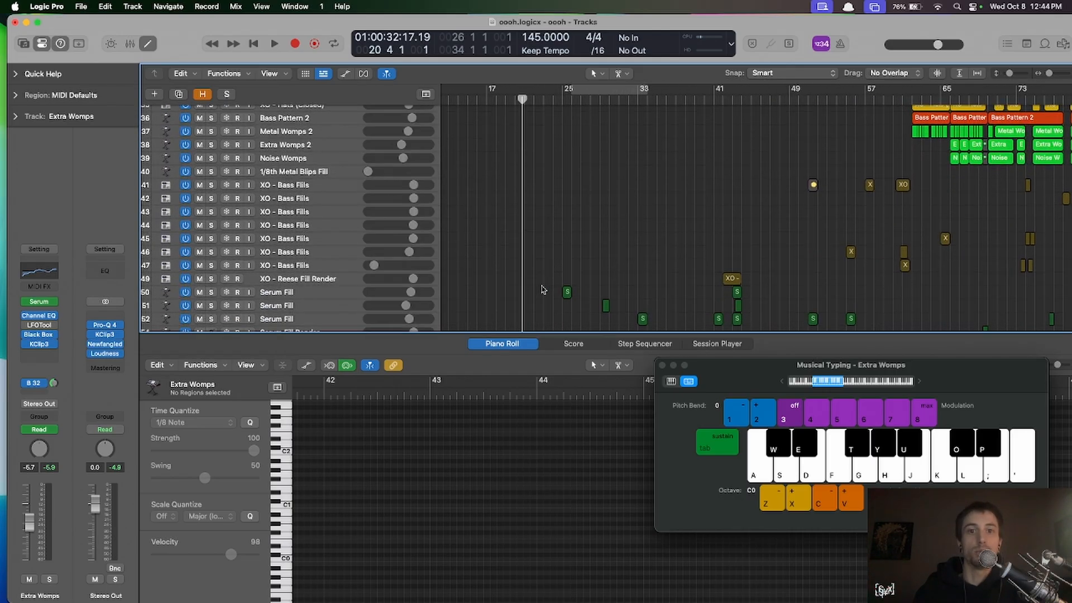
pyautogui.scroll(1, 543, 290)
pyautogui.hscroll(2, 543, 290)
pyautogui.scroll(-5, 543, 290)
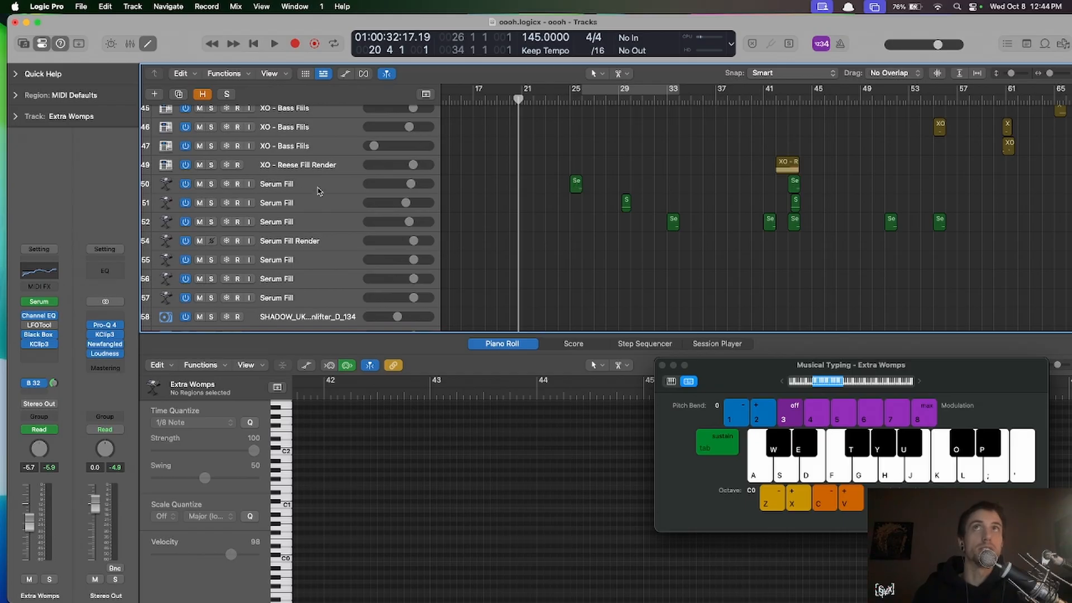
pyautogui.click(318, 191)
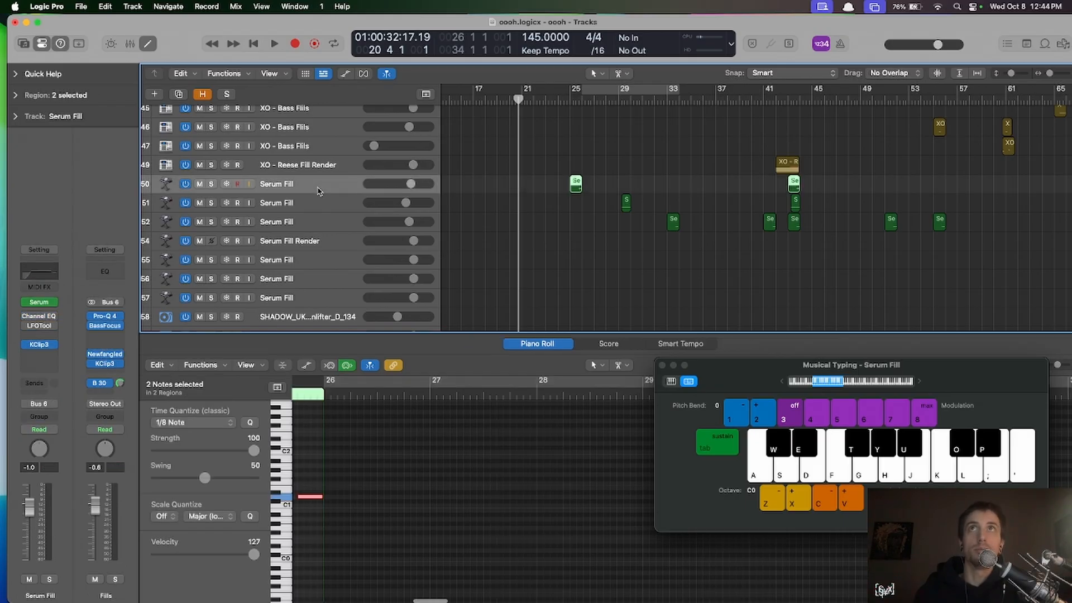
pyautogui.click(41, 304)
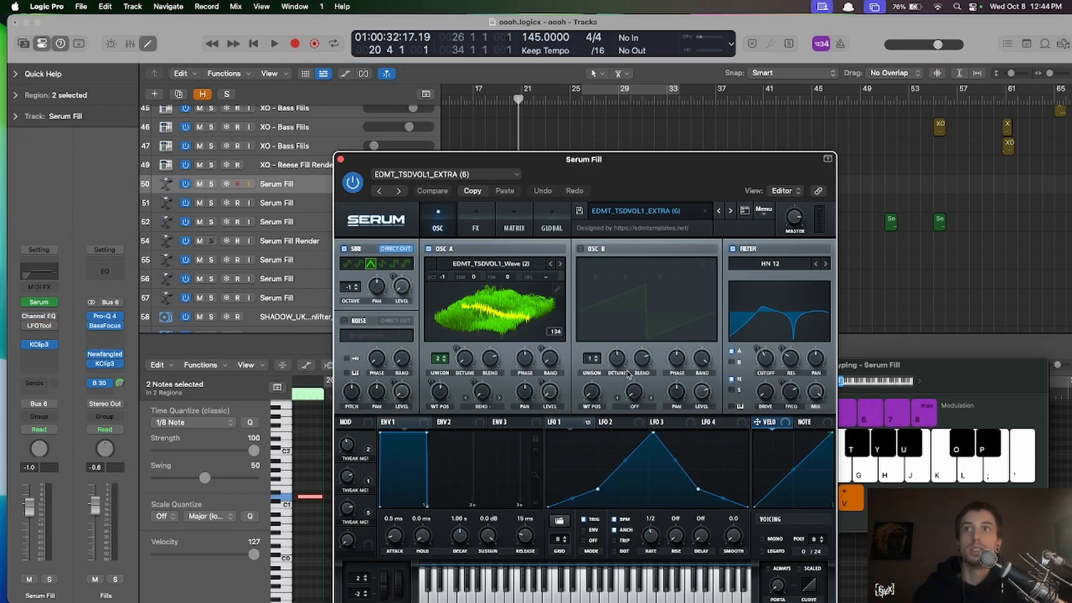
# - Play test notes through the EDMT_TSDVOL1_EXTRA (6) patch, raise the typing octave by one, and close Serum
pyautogui.press('s')
pyautogui.press('s')
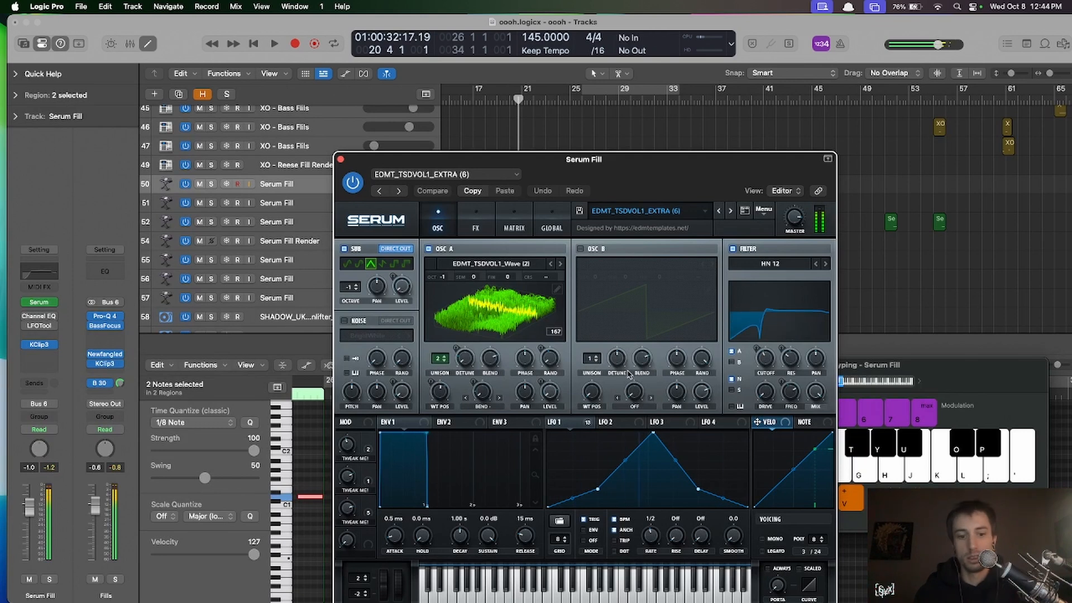
pyautogui.press('x')
pyautogui.press('s')
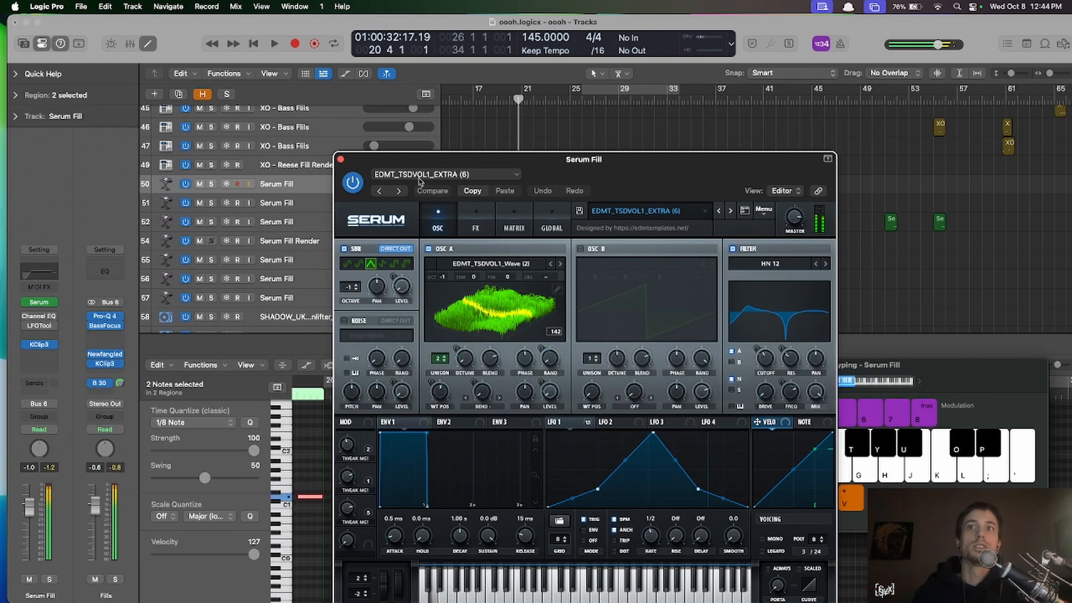
pyautogui.click(340, 159)
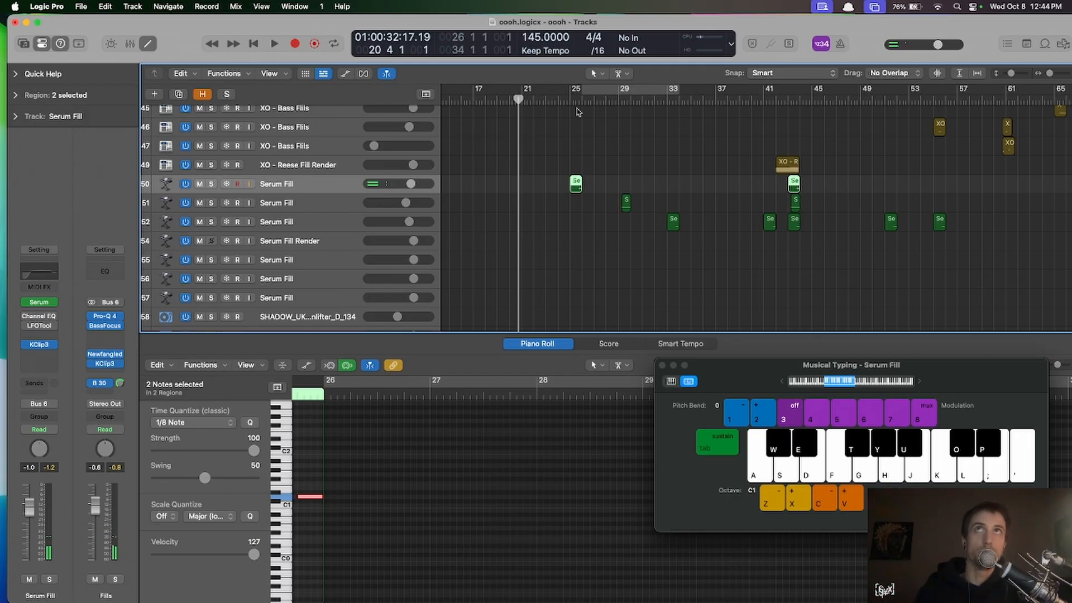
# - Play the arrangement from bar 25 to audition the Serum fill leading into bar 26, and stop playback
pyautogui.scroll(3, 578, 109)
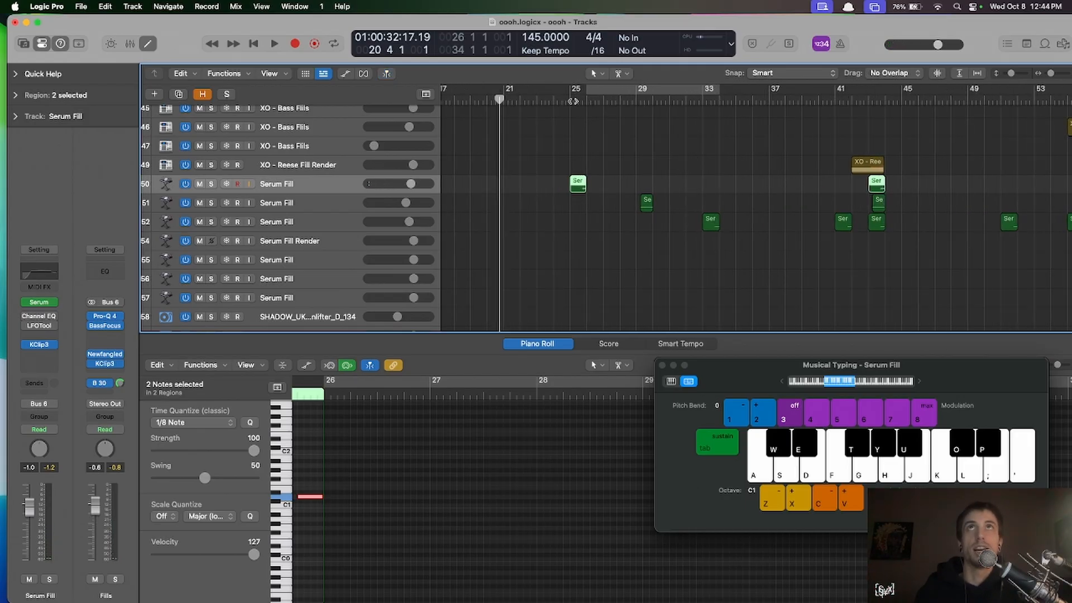
pyautogui.doubleClick(573, 101)
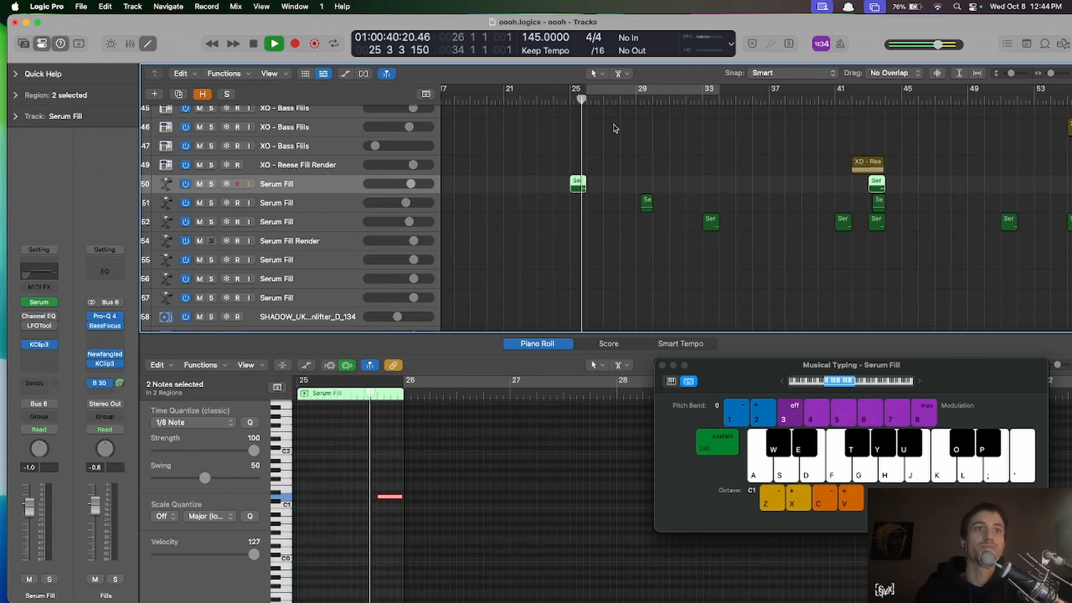
pyautogui.press('e')
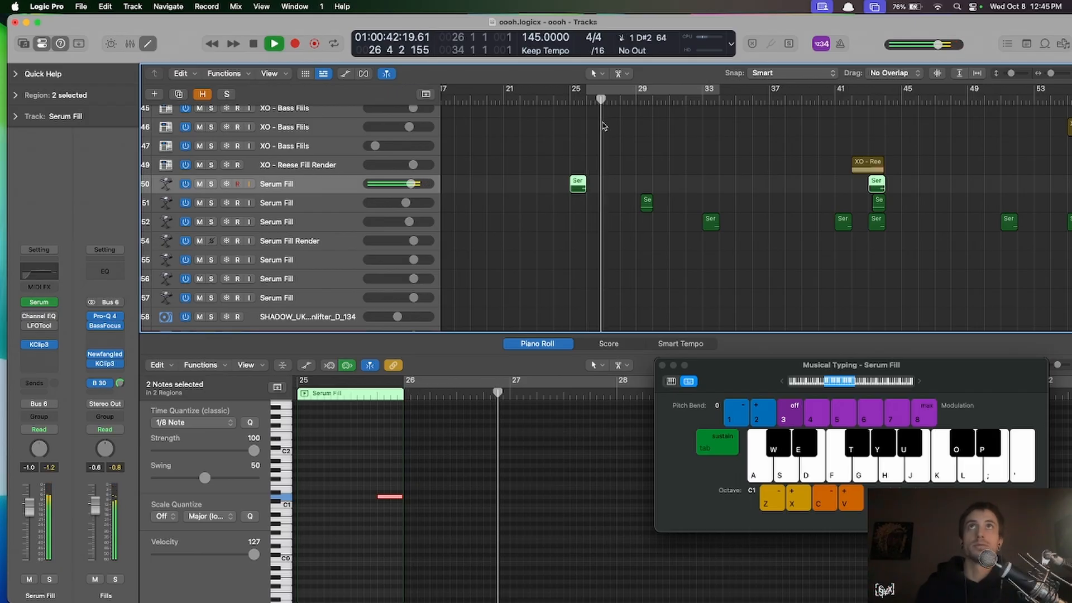
pyautogui.press('space')
# - Close Musical Typing and the Piano Roll, and show the whole arrangement across all tracks
pyautogui.press('super+k')
pyautogui.press('p')
pyautogui.press('z')
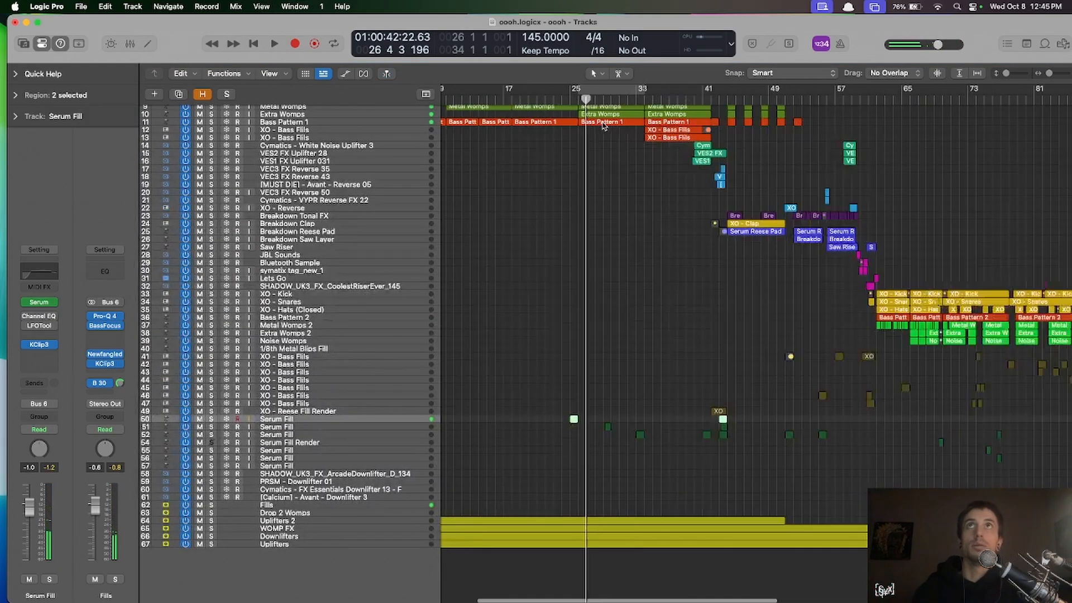
pyautogui.scroll(-5, 603, 126)
pyautogui.scroll(2, 598, 122)
pyautogui.scroll(4, 582, 109)
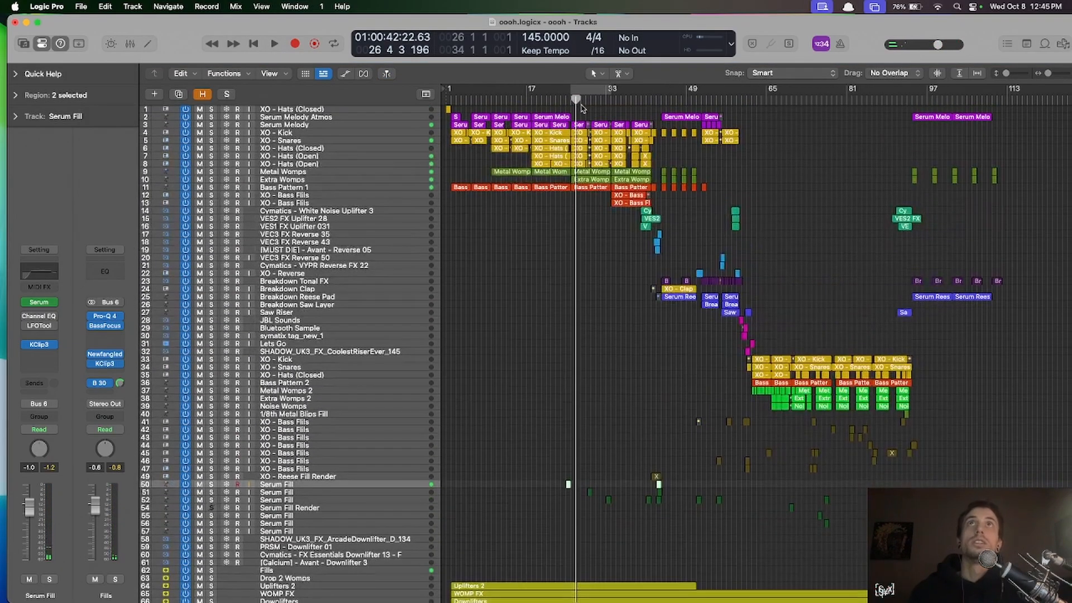
# - Move the playhead to bar 25, and on to bar 26 where the first Extra Womps region starts
pyautogui.click(566, 100)
pyautogui.scroll(2, 566, 106)
pyautogui.scroll(8, 565, 107)
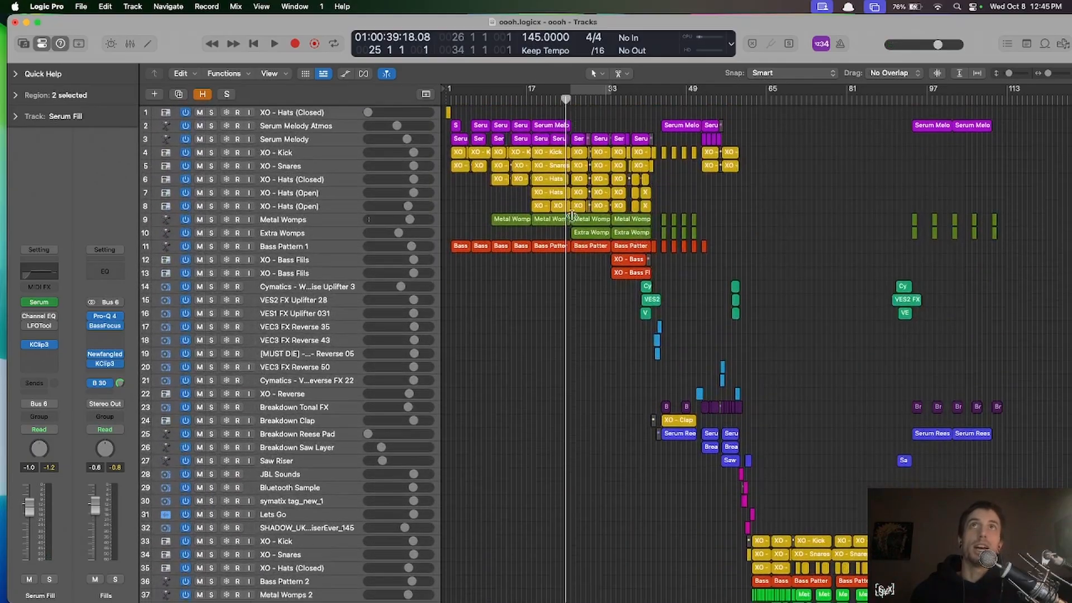
pyautogui.scroll(4, 569, 179)
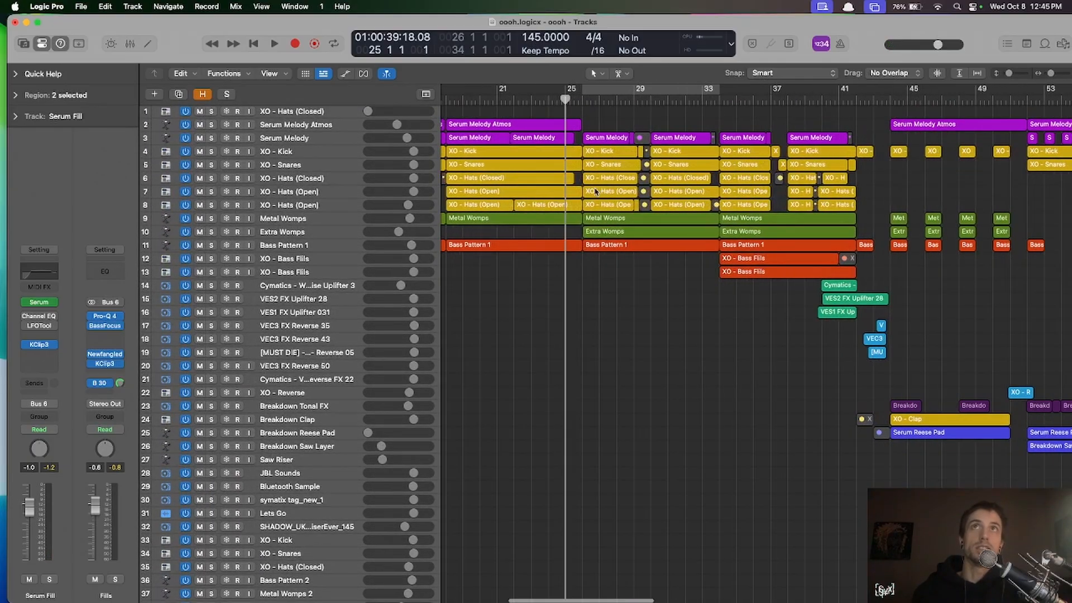
pyautogui.scroll(3, 586, 111)
pyautogui.click(580, 99)
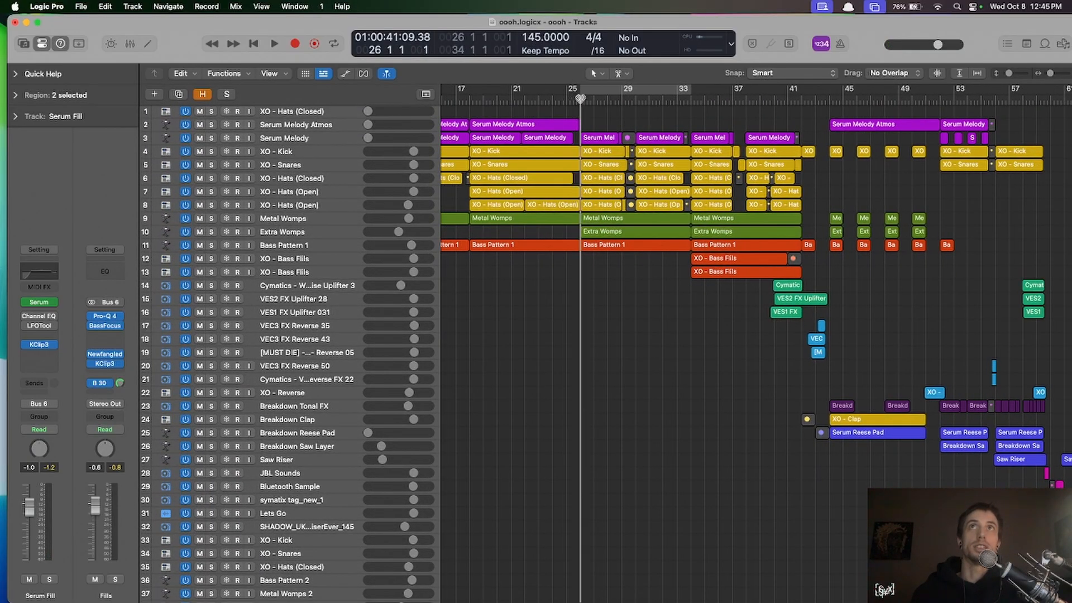
# - Select the Serum Melody Atmos region ending at bar 26, examine the melody layers around that boundary, and clear the selection
pyautogui.click(536, 130)
pyautogui.press('super+Down')
pyautogui.press('super+Down')
pyautogui.press('super+Down')
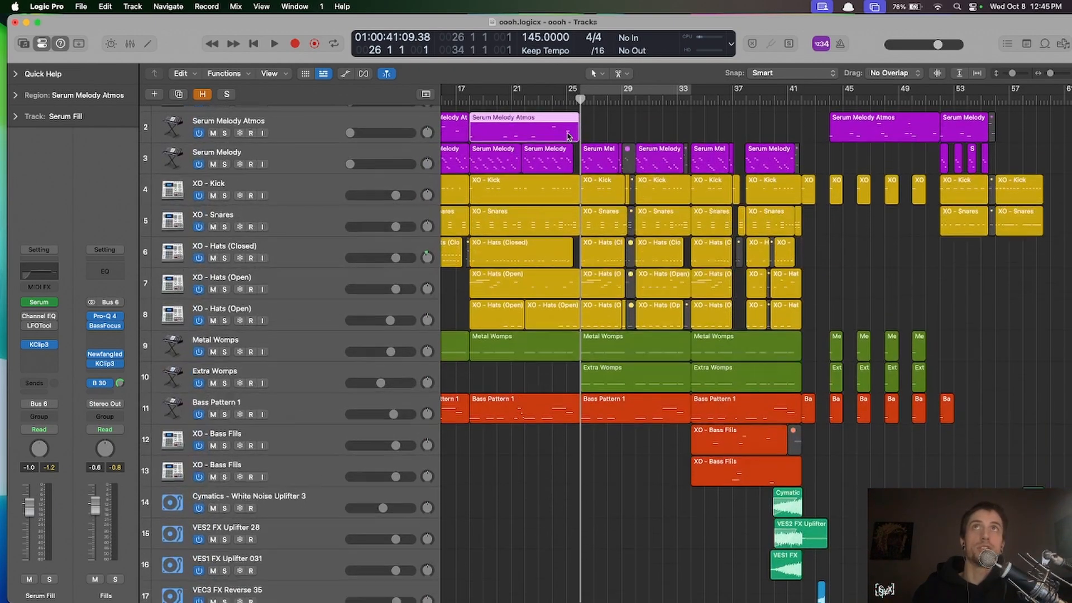
pyautogui.press('super+Down')
pyautogui.press('super+Right')
pyautogui.press('super+Right')
pyautogui.hscroll(4, 568, 137)
pyautogui.moveTo(568, 131); pyautogui.dragTo(870, 173)
pyautogui.click(720, 139)
pyautogui.hscroll(-4, 720, 140)
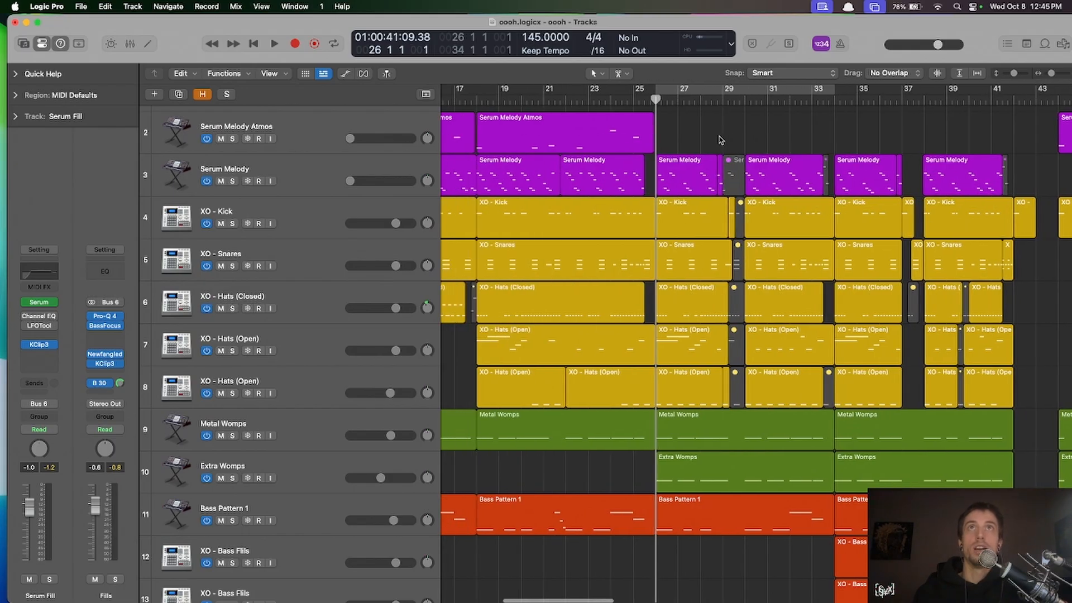
# - Move the playhead to bar 29 beat 4, at the gap in the drum regions
pyautogui.hscroll(3, 720, 140)
pyautogui.scroll(-3, 720, 140)
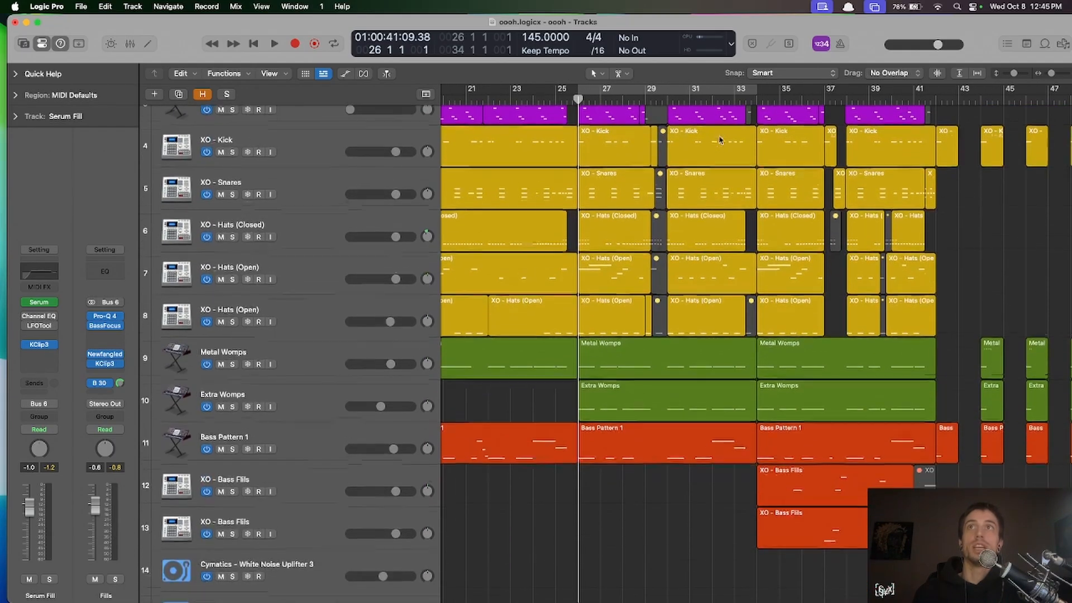
pyautogui.moveTo(645, 98); pyautogui.dragTo(660, 98)
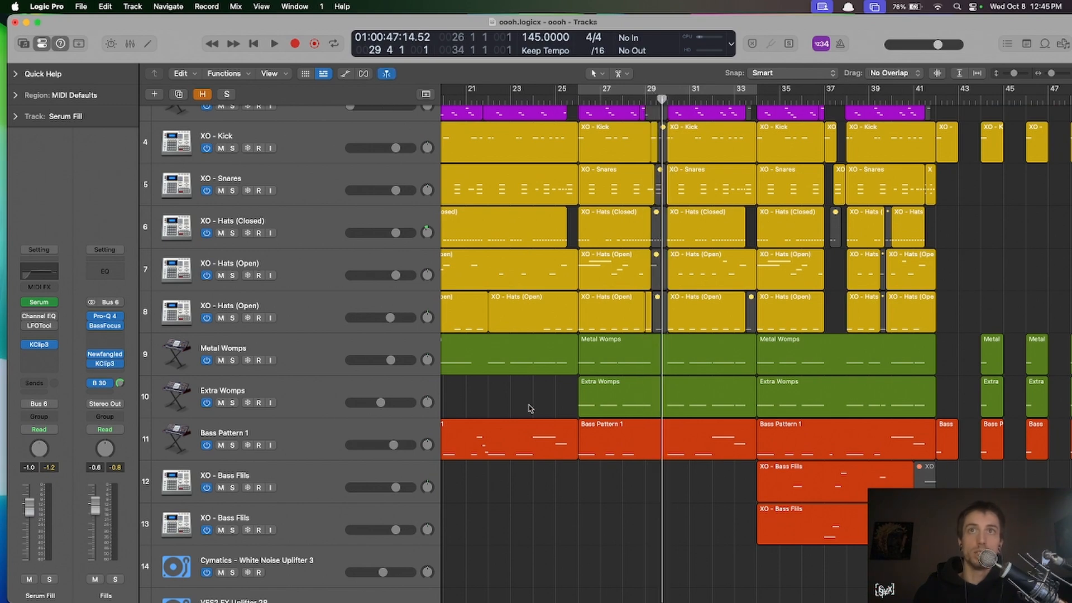
# - Select the two Extra Womps regions between bars 26 and 42 and move the playhead to bar 26
pyautogui.moveTo(525, 396); pyautogui.dragTo(878, 387)
pyautogui.scroll(5, 874, 389)
pyautogui.scroll(-5, 874, 389)
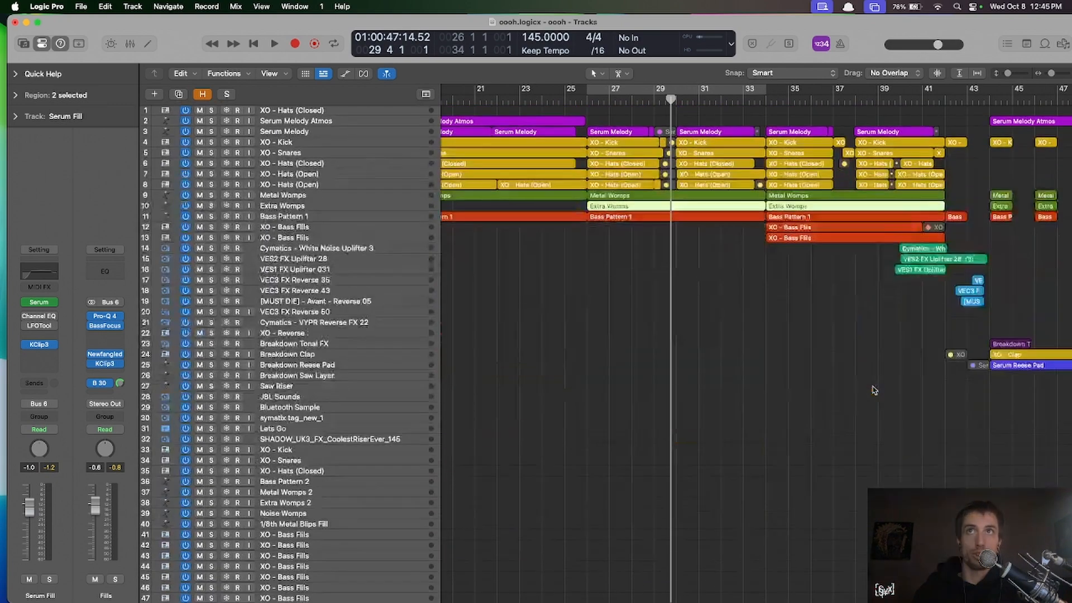
pyautogui.scroll(-8, 874, 390)
pyautogui.click(572, 101)
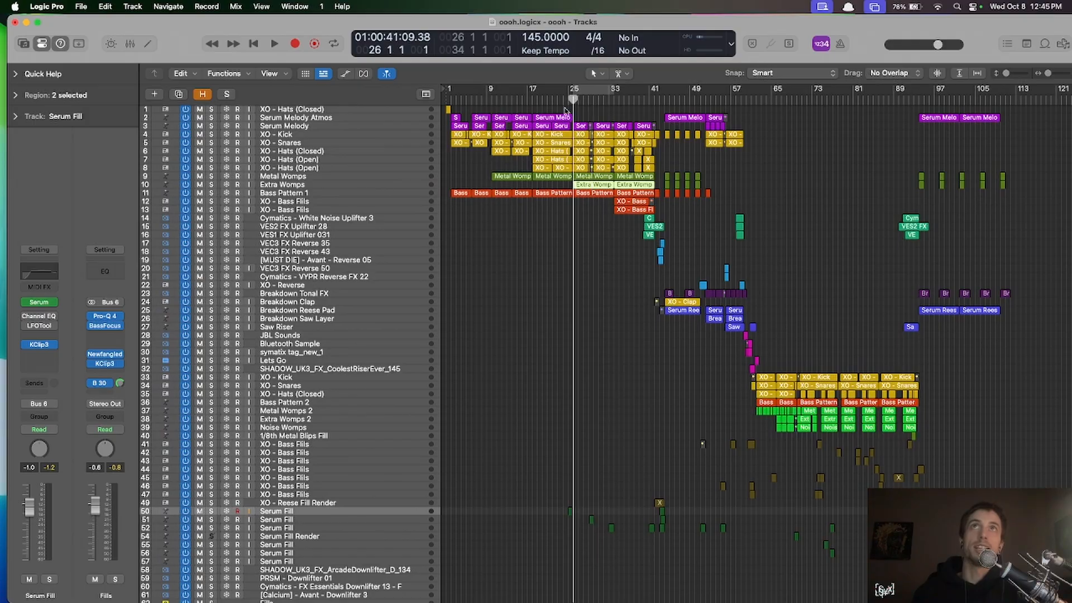
# - Start playback of the arrangement from bar 26 and clear the region selection
pyautogui.scroll(-6, 665, 278)
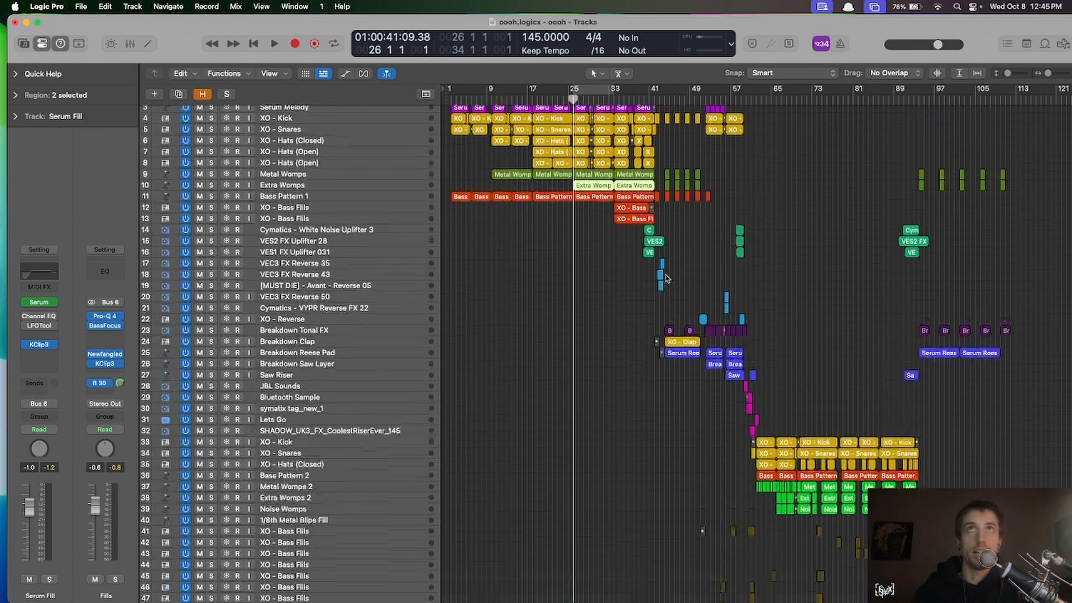
pyautogui.scroll(1, 581, 309)
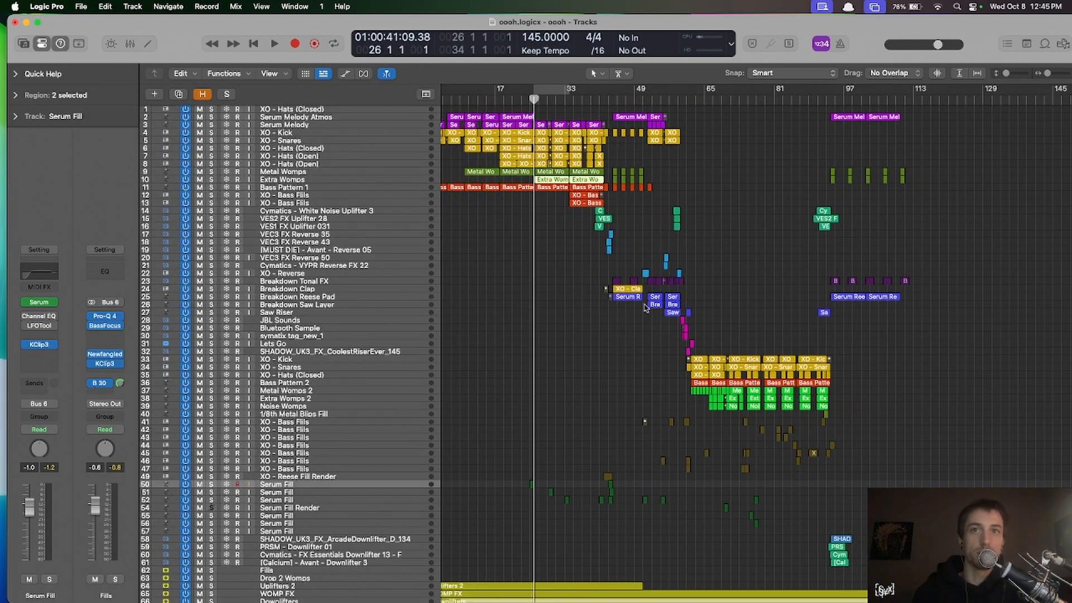
pyautogui.press('space')
pyautogui.scroll(5, 634, 294)
pyautogui.scroll(-4, 636, 295)
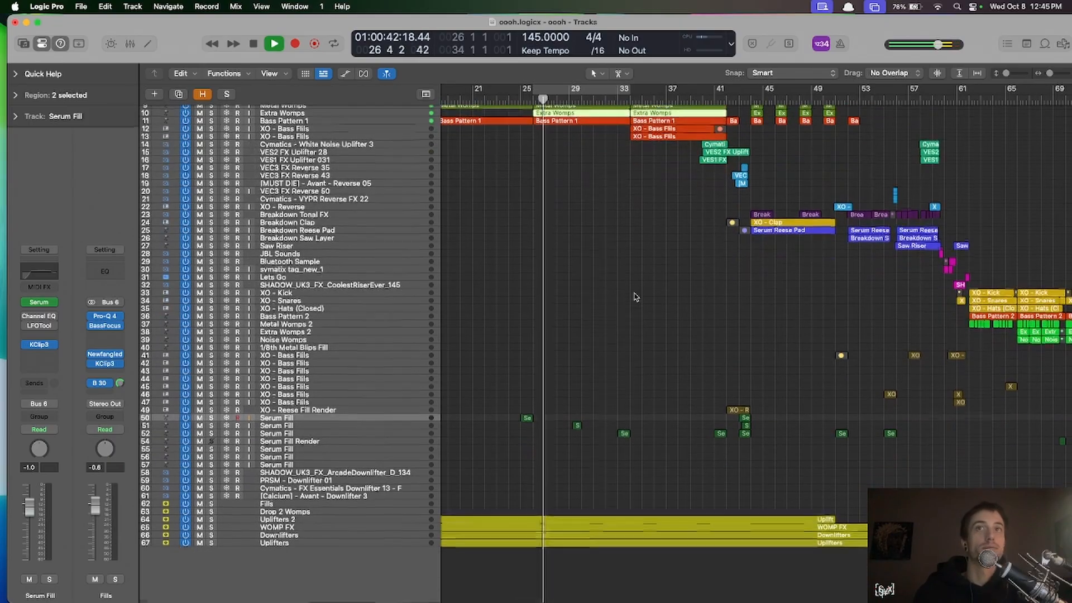
pyautogui.click(636, 297)
# - Follow playback past the Serum Fill regions at bars 29 and 33, and stop it at the end of bar 33
pyautogui.scroll(-2, 617, 365)
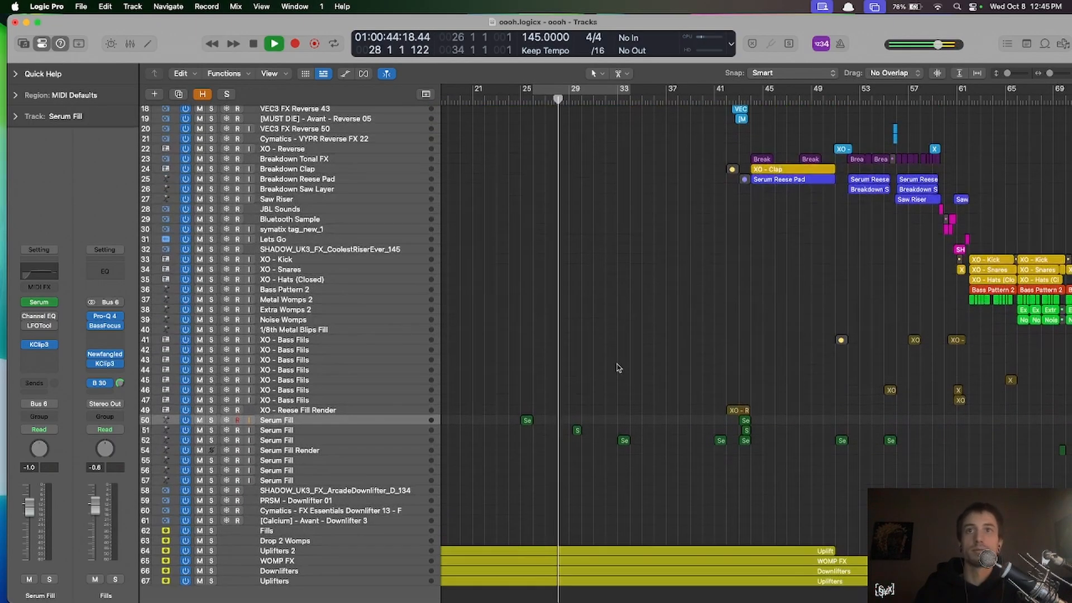
pyautogui.scroll(8, 617, 365)
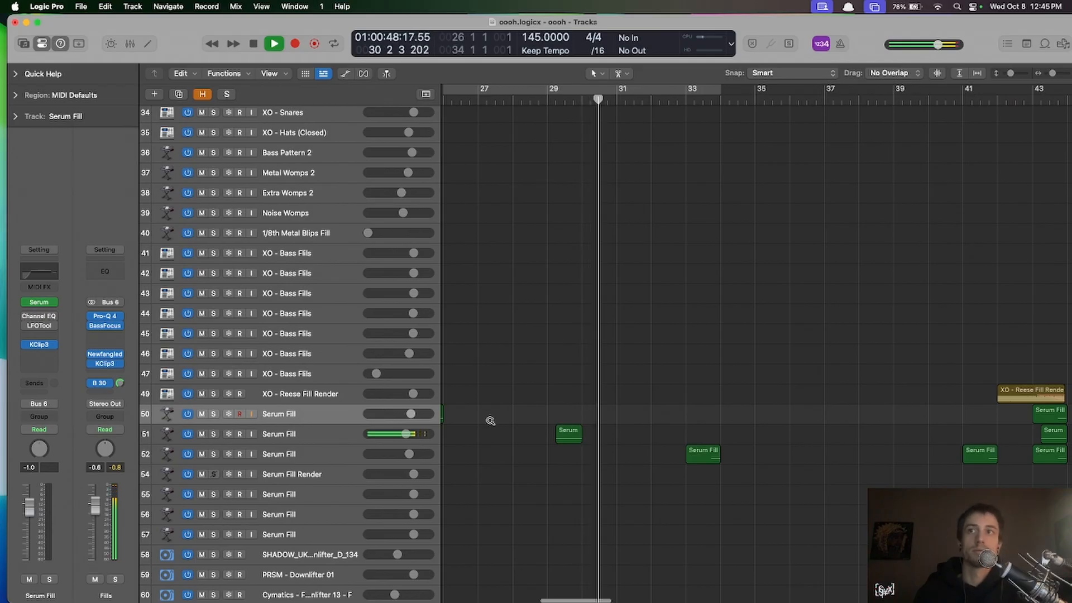
pyautogui.scroll(-6, 491, 418)
pyautogui.press('super+Right')
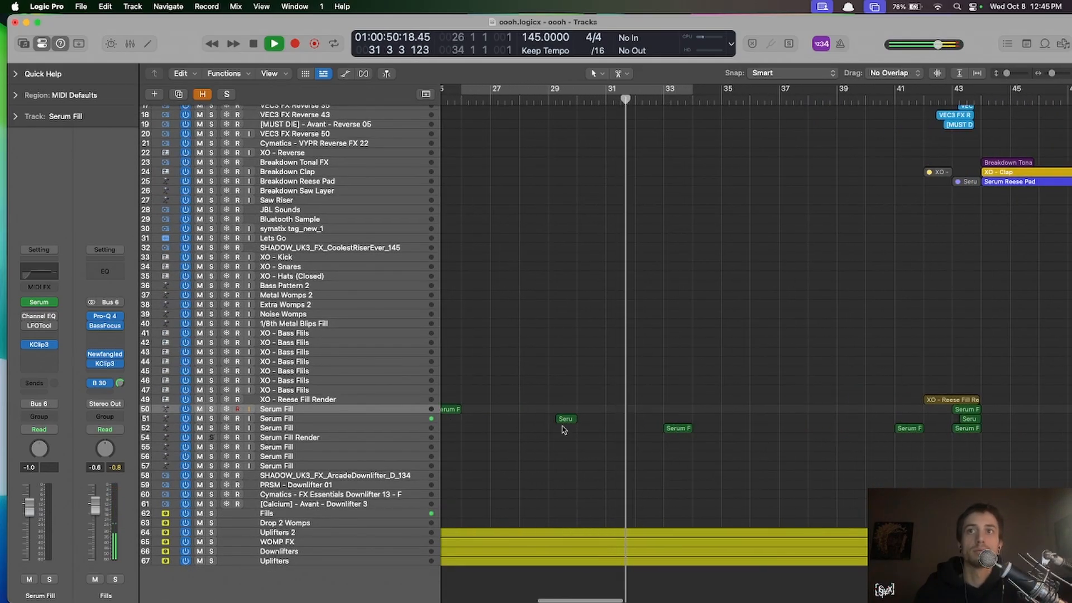
pyautogui.press('super+Left')
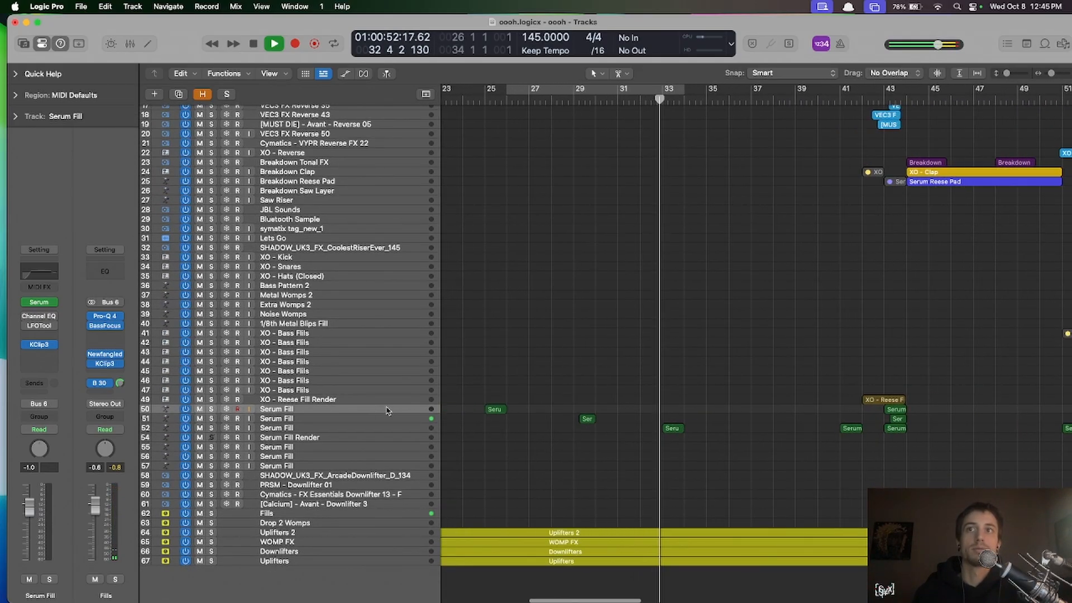
pyautogui.press('space')
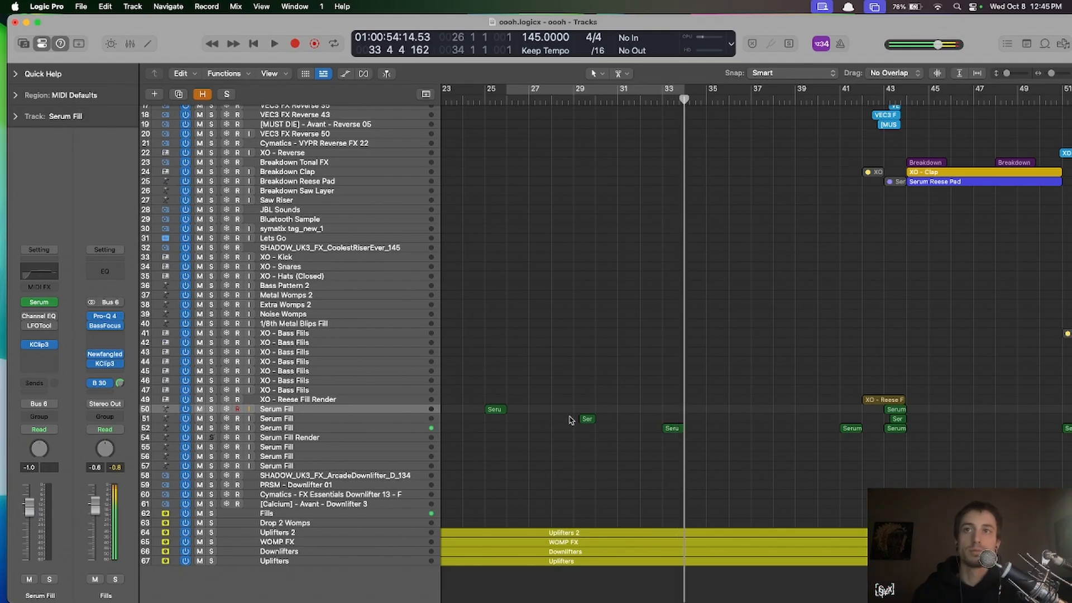
# - Enlarge the Serum Fill tracks, select Serum Fill track 51, and open its Serum instrument
pyautogui.press('super+Down')
pyautogui.press('super+Down')
pyautogui.press('super+Down')
pyautogui.press('super+Down')
pyautogui.press('super+Down')
pyautogui.press('super+Right')
pyautogui.press('super+Right')
pyautogui.press('super+Right')
pyautogui.click(300, 448)
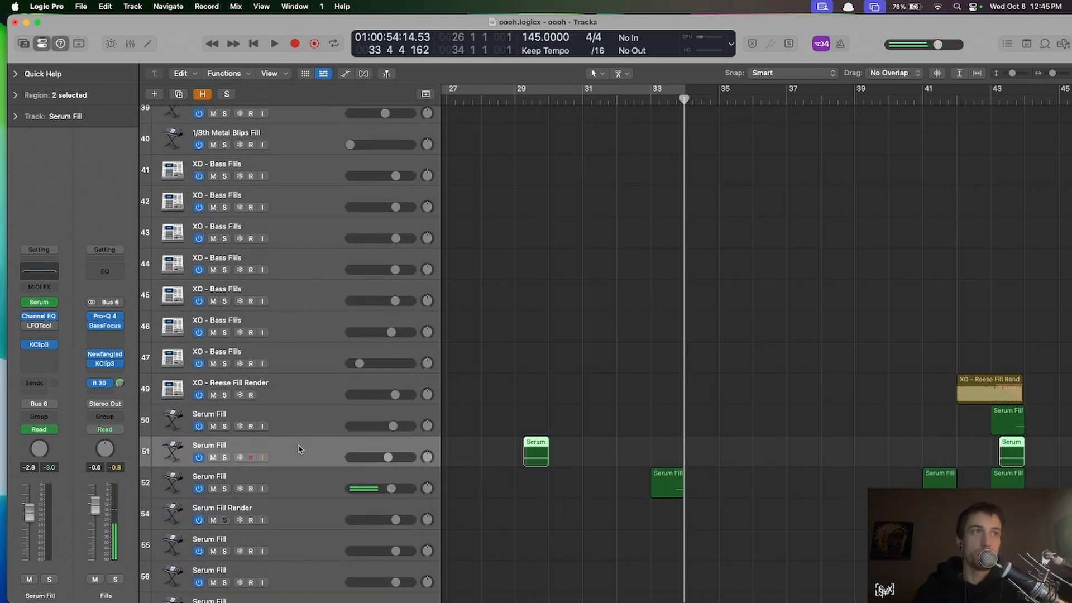
pyautogui.click(40, 302)
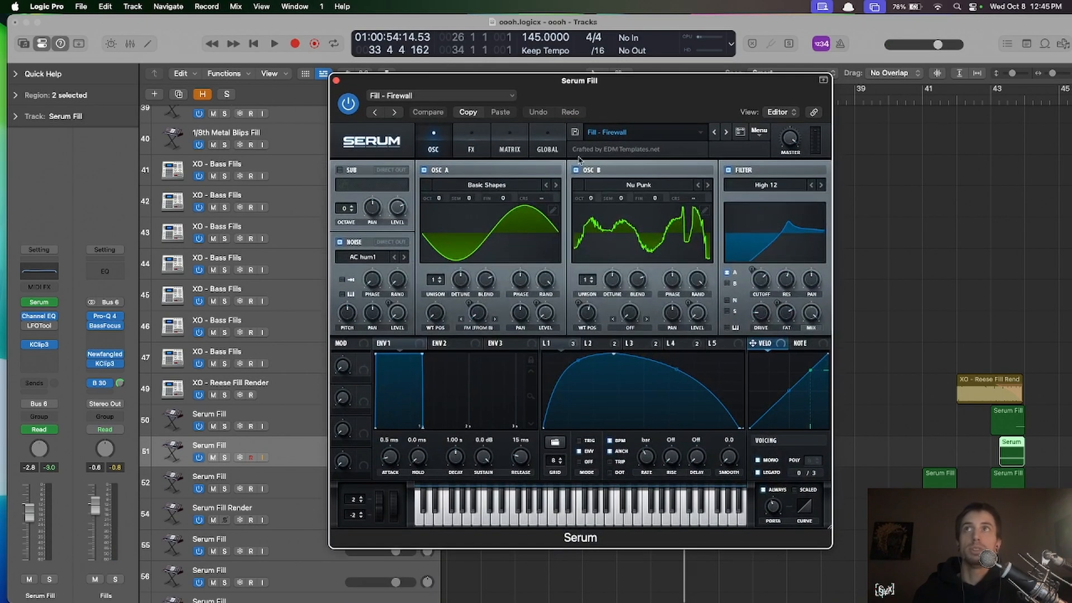
# - Audition the Fill - Firewall patch with Musical Typing, inspect its FX page, and close the Serum window
pyautogui.press('super+k')
pyautogui.press('s')
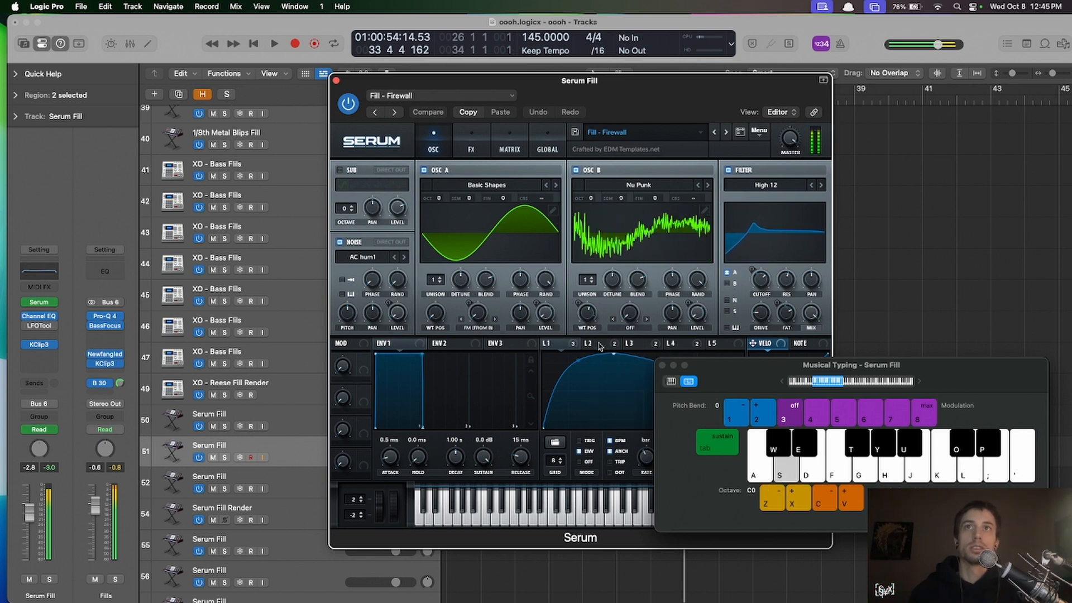
pyautogui.click(478, 144)
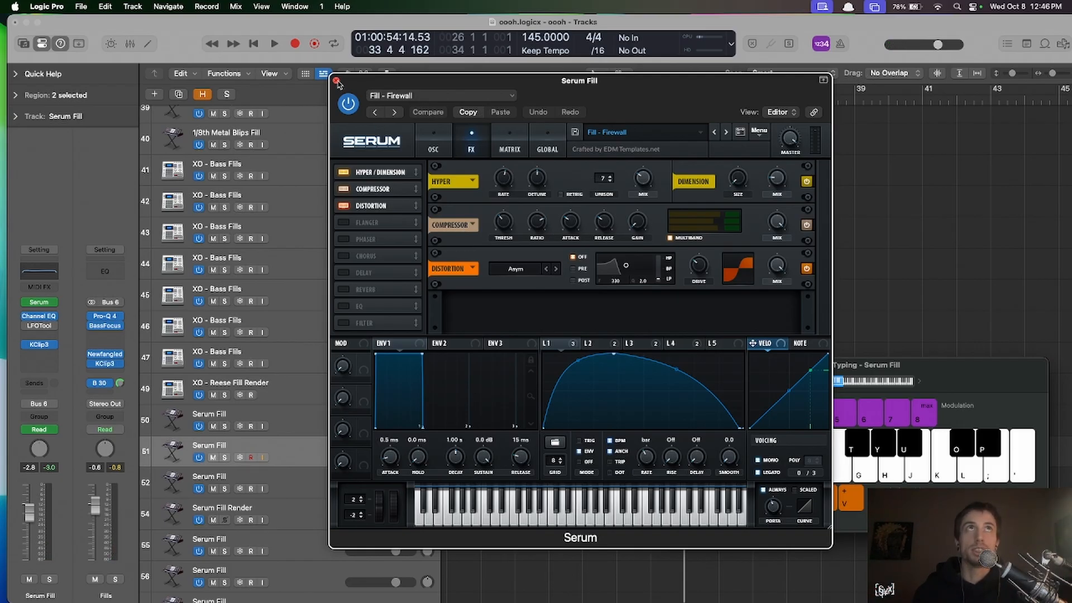
pyautogui.click(336, 81)
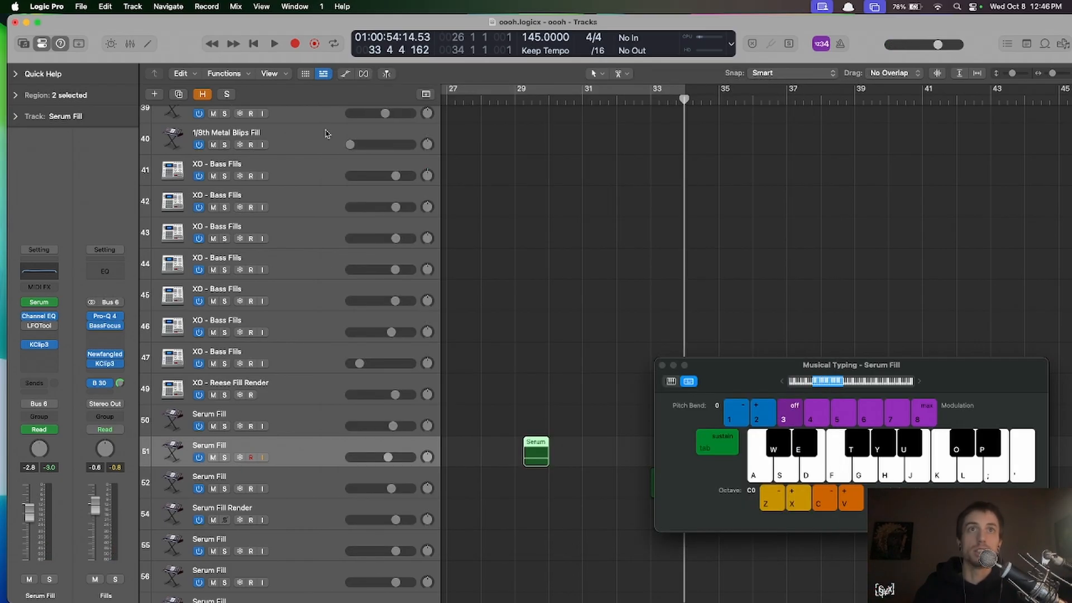
# - Move the playhead to bar 33 beat 3, select Serum Fill track 52, and close Musical Typing
pyautogui.scroll(-5, 570, 413)
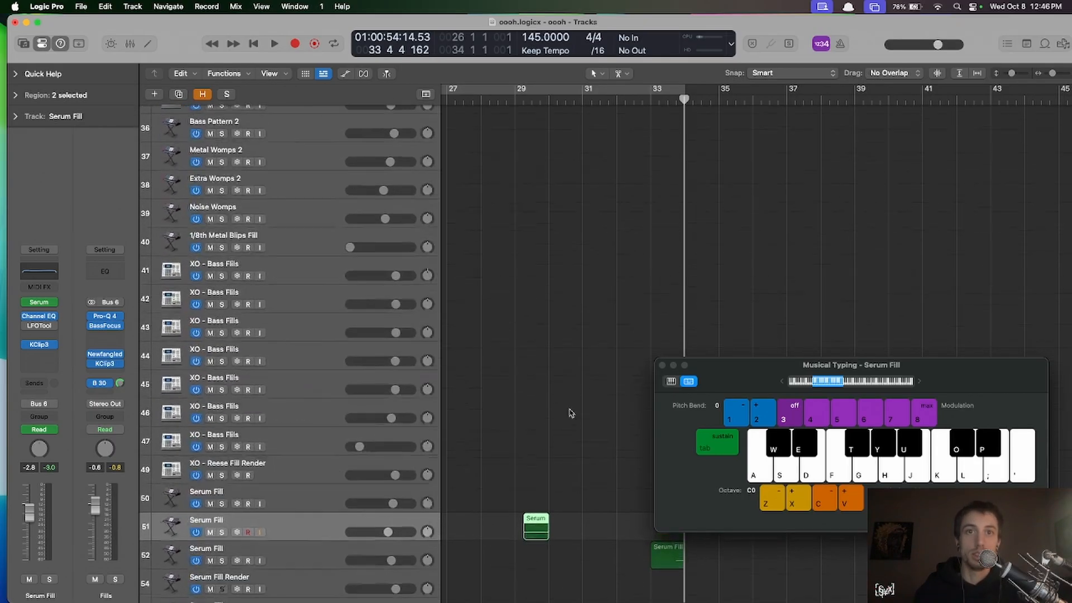
pyautogui.scroll(-2, 567, 408)
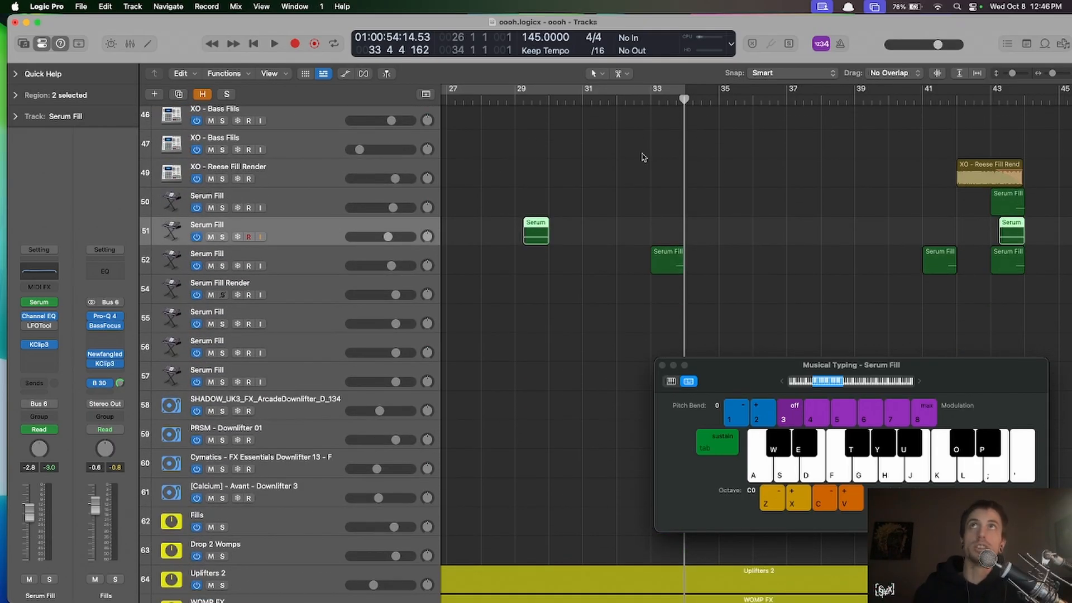
pyautogui.click(669, 101)
pyautogui.click(291, 261)
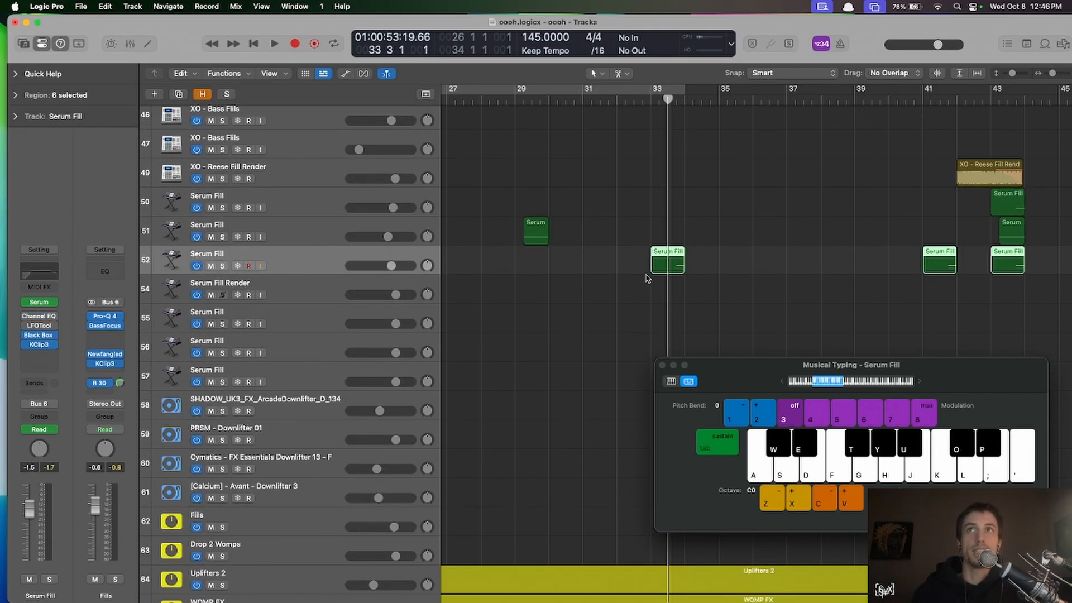
pyautogui.hscroll(-3, 512, 204)
pyautogui.hscroll(3, 549, 225)
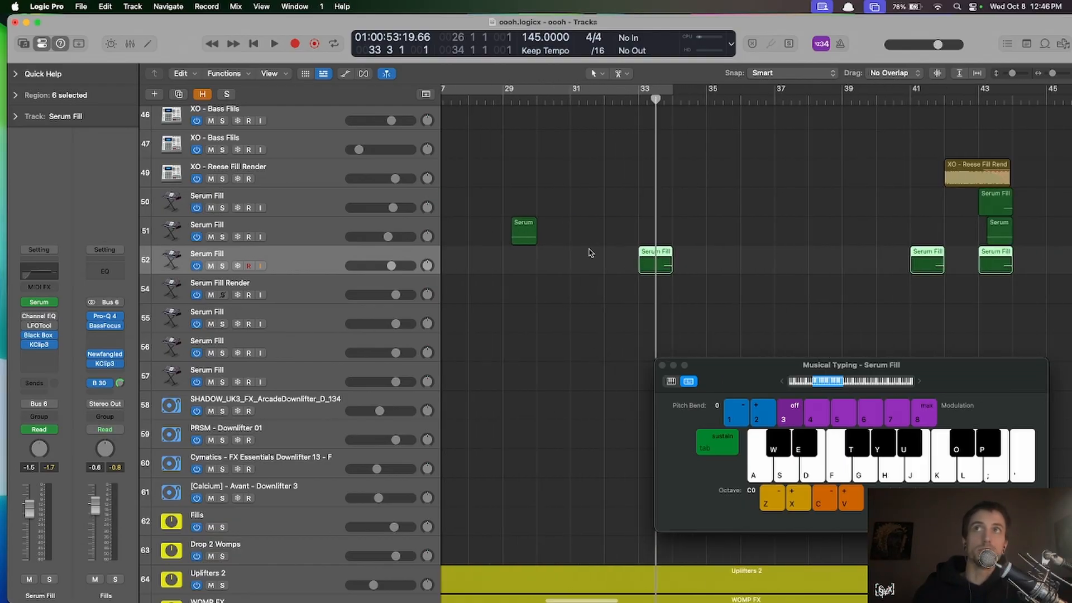
pyautogui.press('super+k')
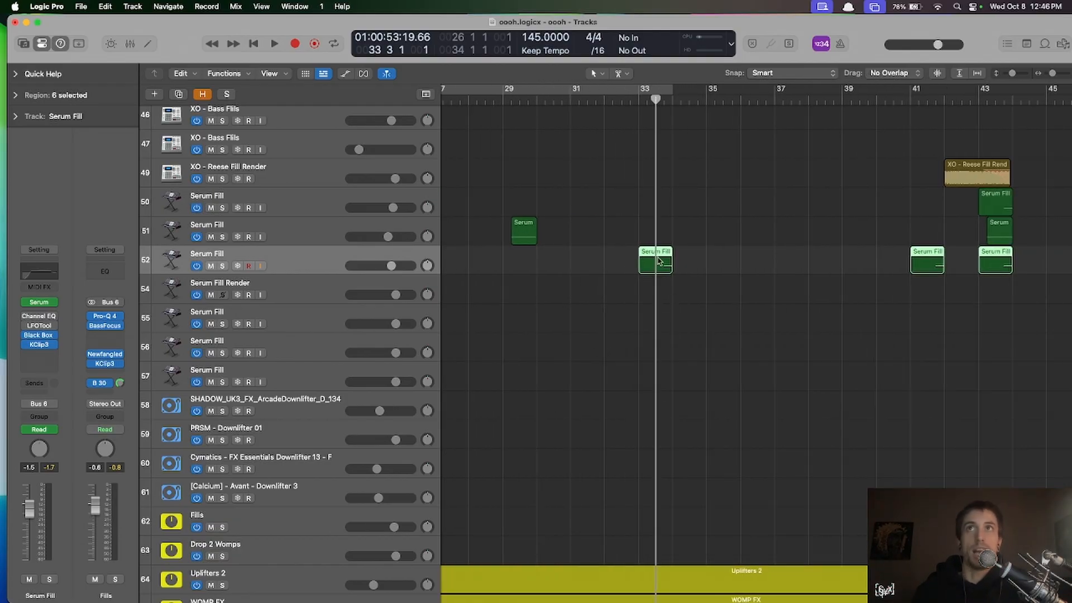
# - Open the bar 33 Serum Fill region on track 52 in the Piano Roll and audition its D1 note
pyautogui.doubleClick(659, 260)
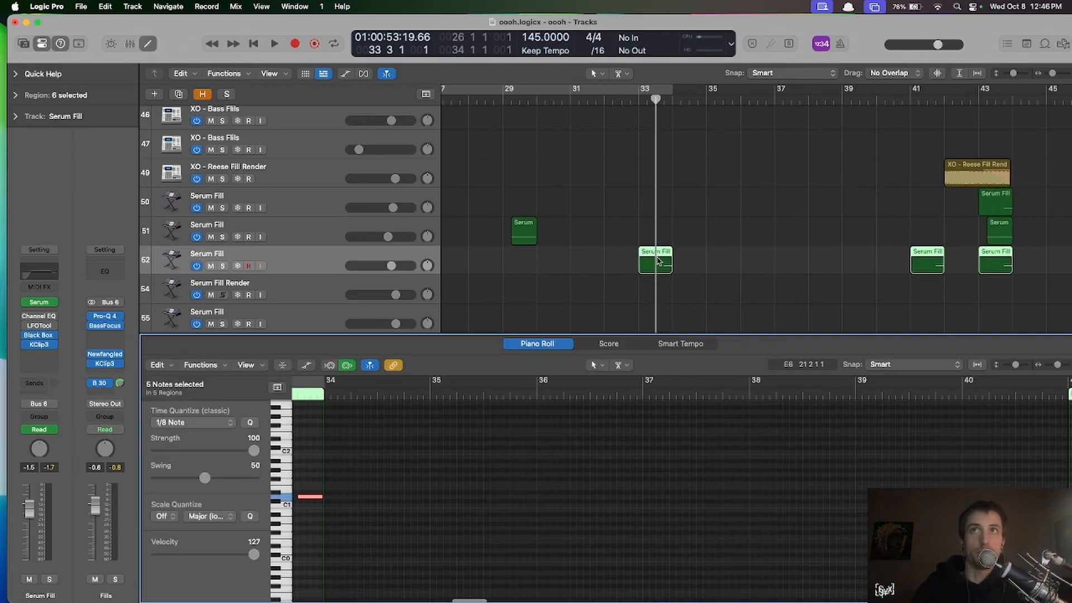
pyautogui.click(310, 497)
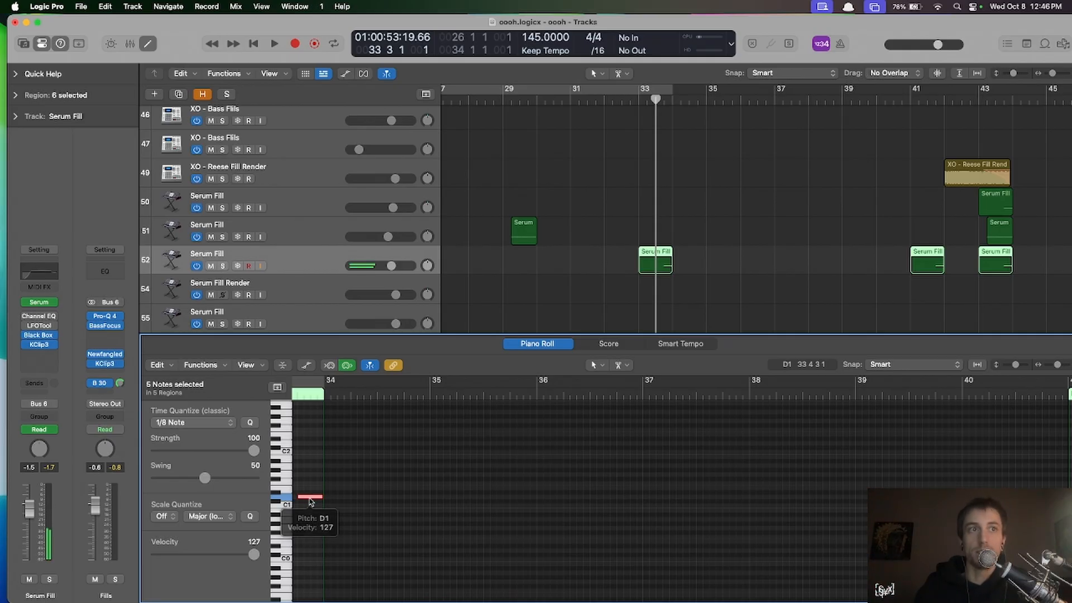
pyautogui.scroll(-8, 628, 298)
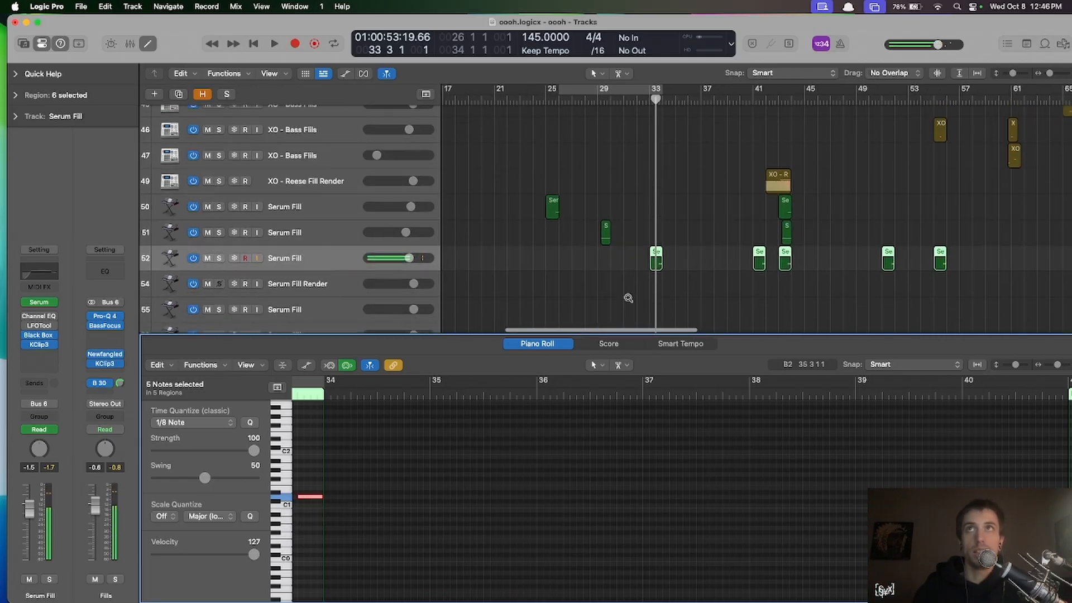
# - Move the playhead to bar 34 and examine which melody, drum, womp, bass and uplifter layers play from there
pyautogui.click(662, 101)
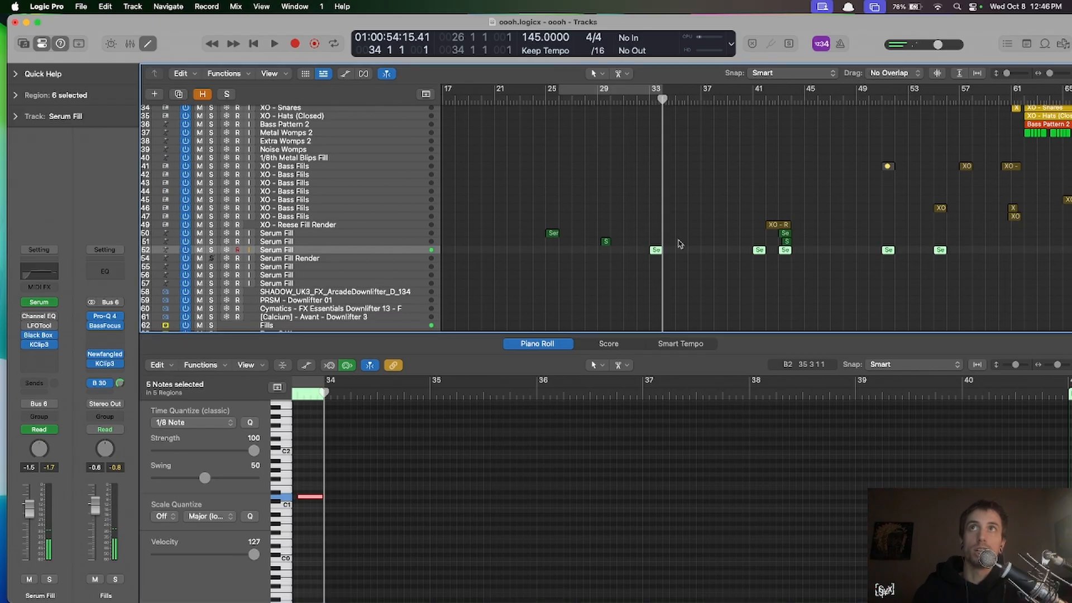
pyautogui.scroll(-4, 680, 243)
pyautogui.scroll(10, 679, 244)
pyautogui.scroll(5, 679, 244)
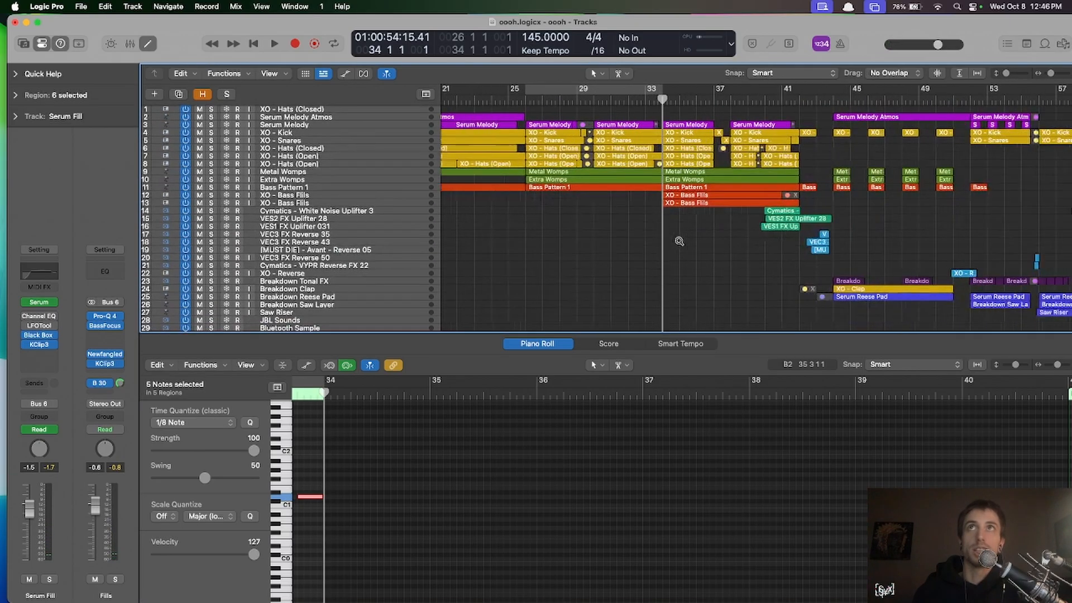
pyautogui.scroll(-2, 679, 244)
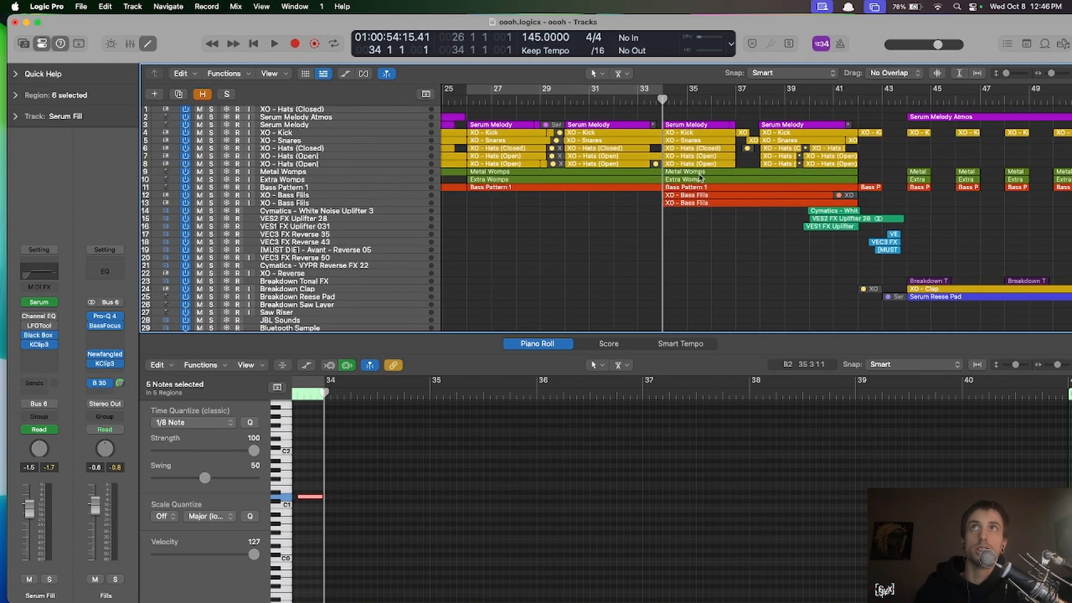
pyautogui.scroll(5, 728, 176)
pyautogui.scroll(-5, 727, 176)
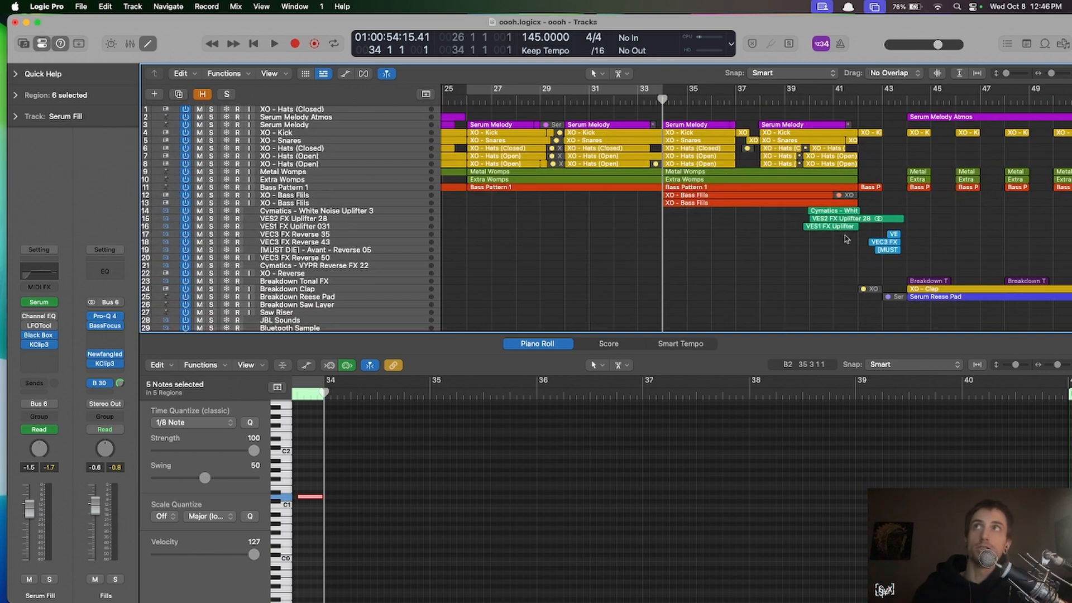
pyautogui.scroll(3, 850, 209)
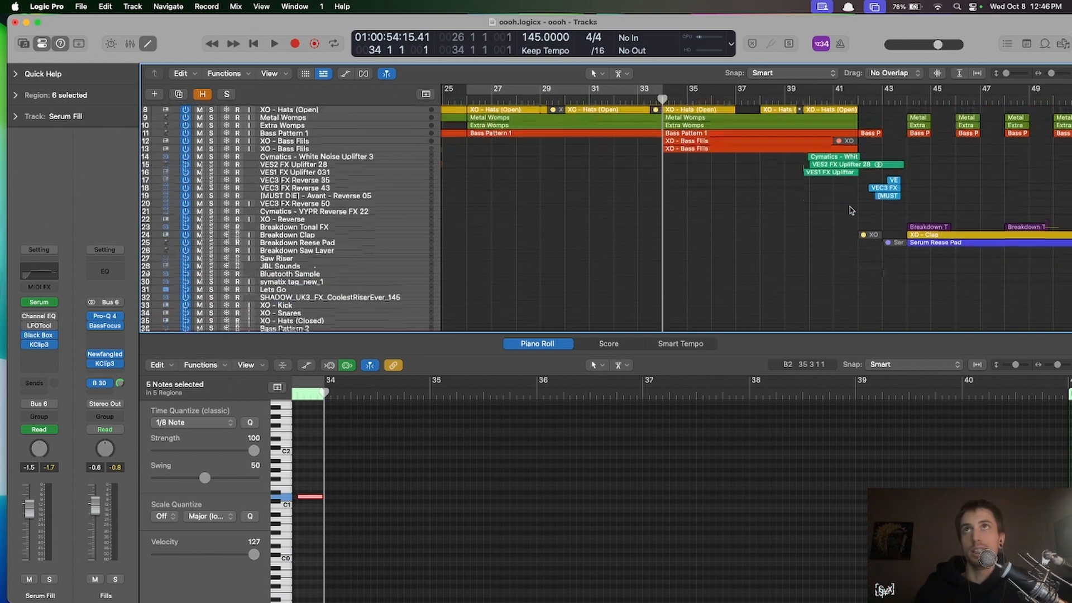
pyautogui.scroll(6, 851, 209)
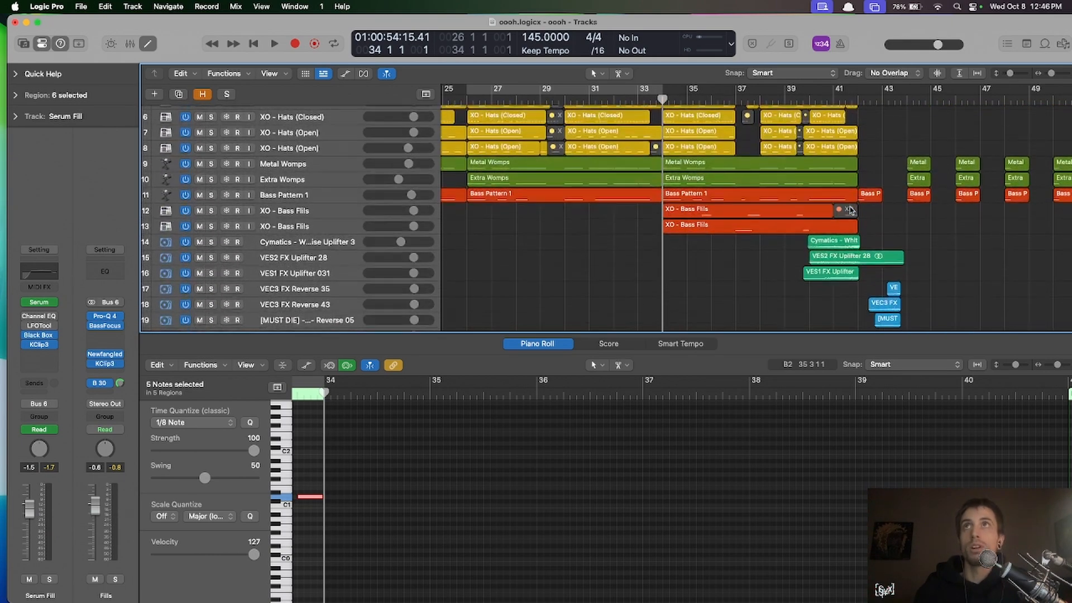
pyautogui.scroll(-1, 624, 278)
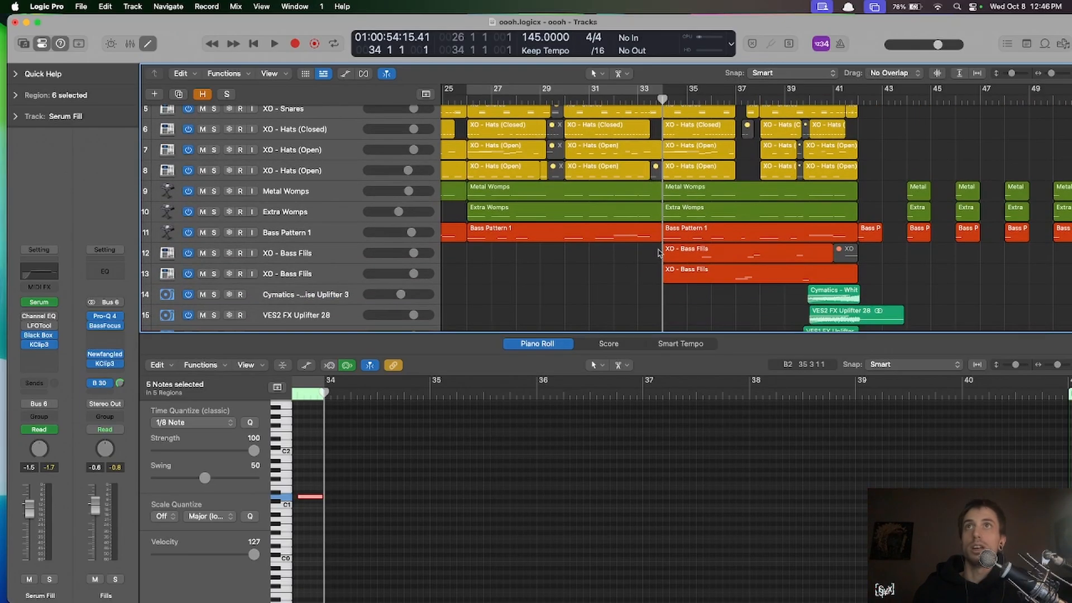
# - Select the two XO - Bass Fills regions starting at bar 34, examine their notes, and clear the selection
pyautogui.moveTo(642, 247); pyautogui.dragTo(732, 276)
pyautogui.scroll(4, 732, 280)
pyautogui.scroll(2, 733, 280)
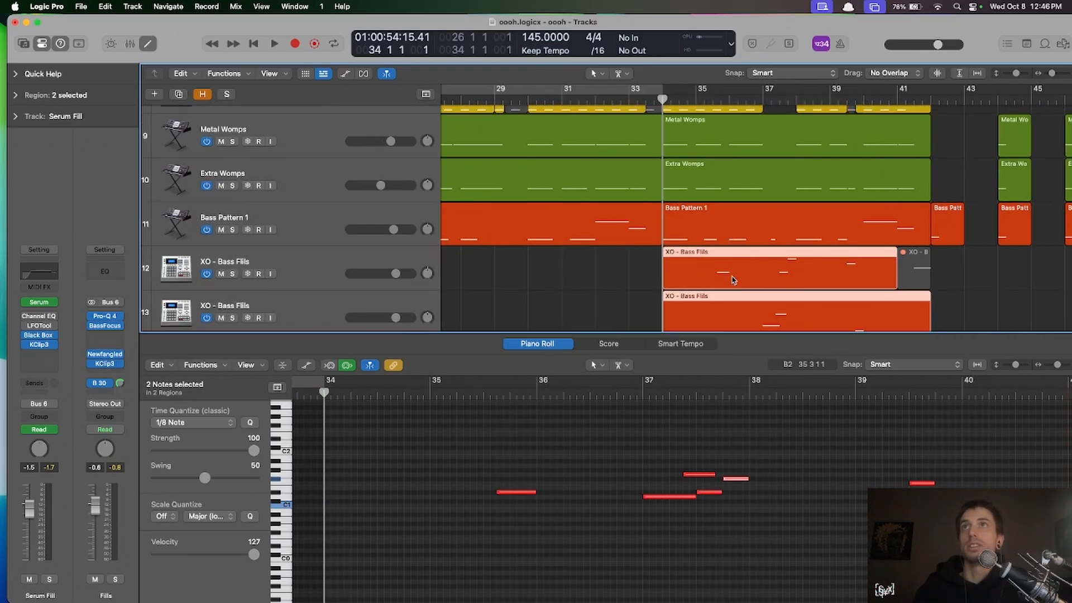
pyautogui.hscroll(3, 733, 280)
pyautogui.scroll(-2, 733, 281)
pyautogui.click(479, 267)
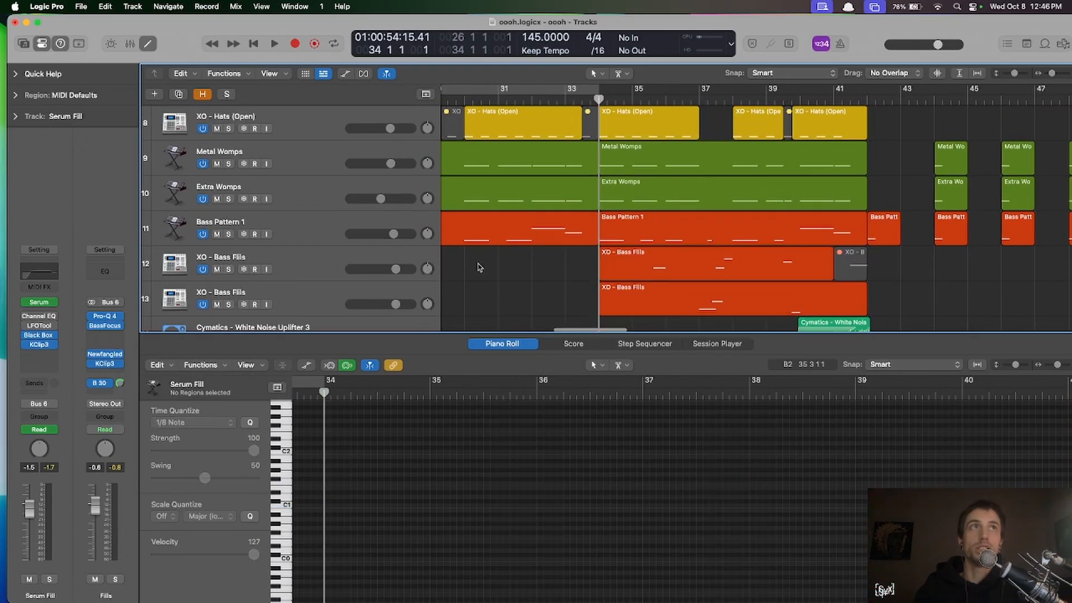
# - Select XO - Bass Fills track 12 and open its XO instrument
pyautogui.click(302, 267)
pyautogui.scroll(-2, 302, 267)
pyautogui.scroll(5, 279, 218)
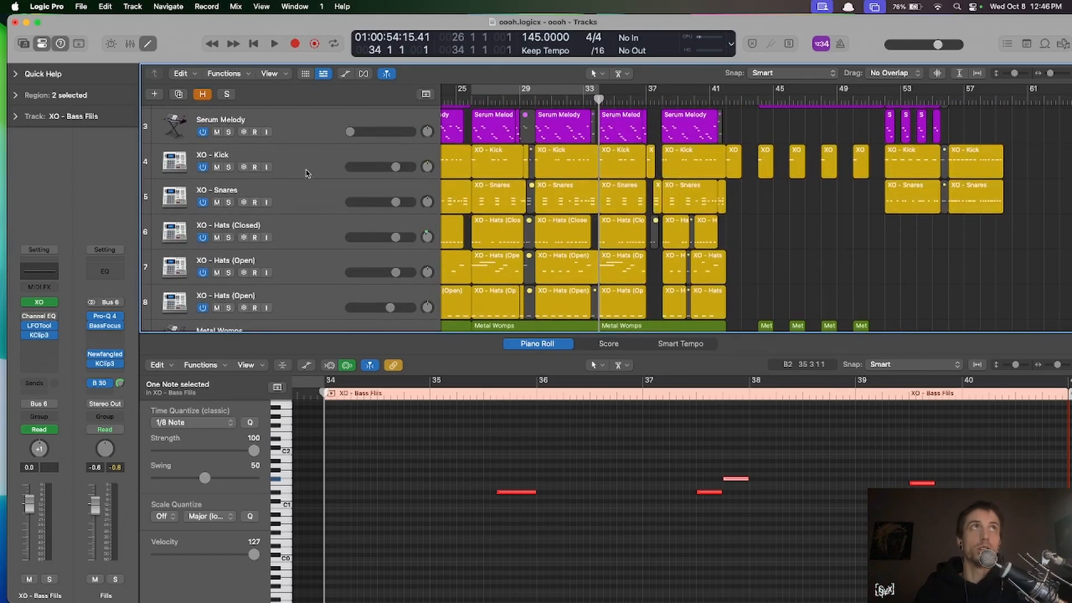
pyautogui.scroll(-4, 314, 212)
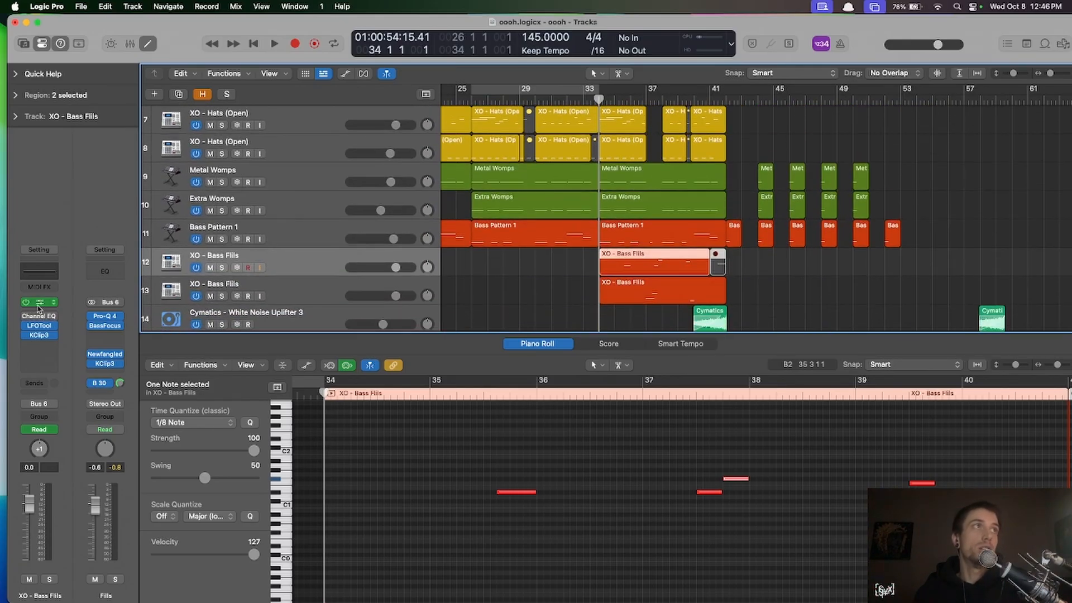
pyautogui.click(38, 304)
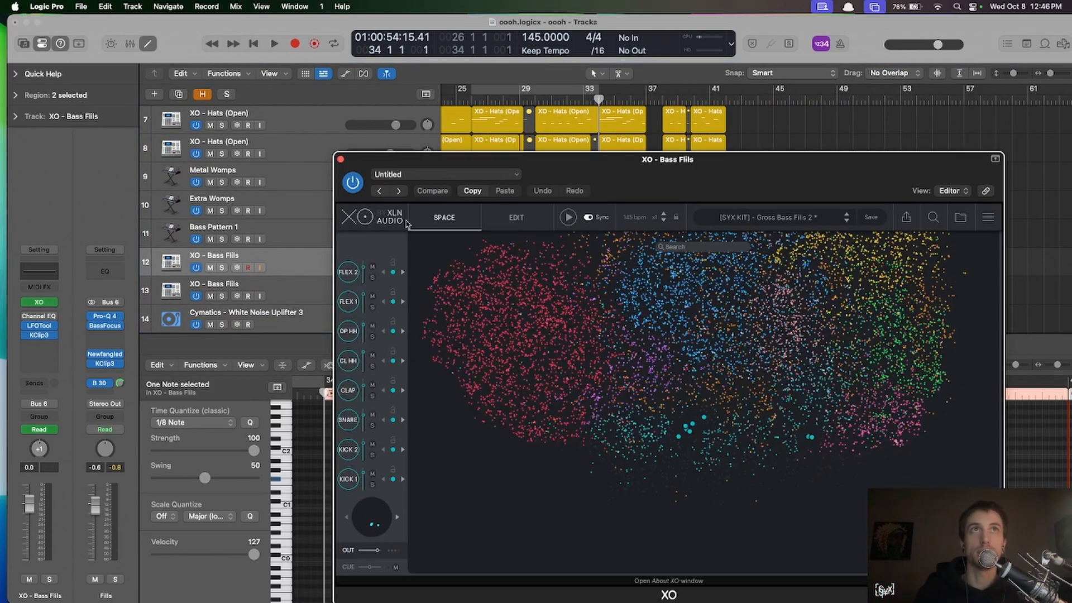
# - Audition samples across the XO sample space, ending on SnareGrain_0743.wav, and close the instrument window
pyautogui.scroll(-5, 558, 406)
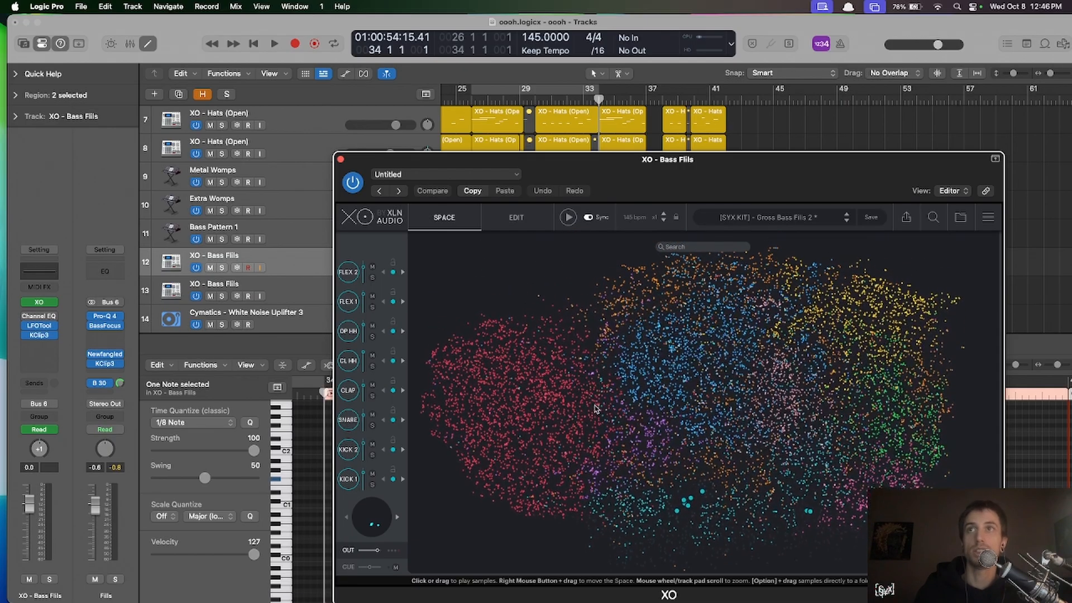
pyautogui.scroll(-2, 595, 408)
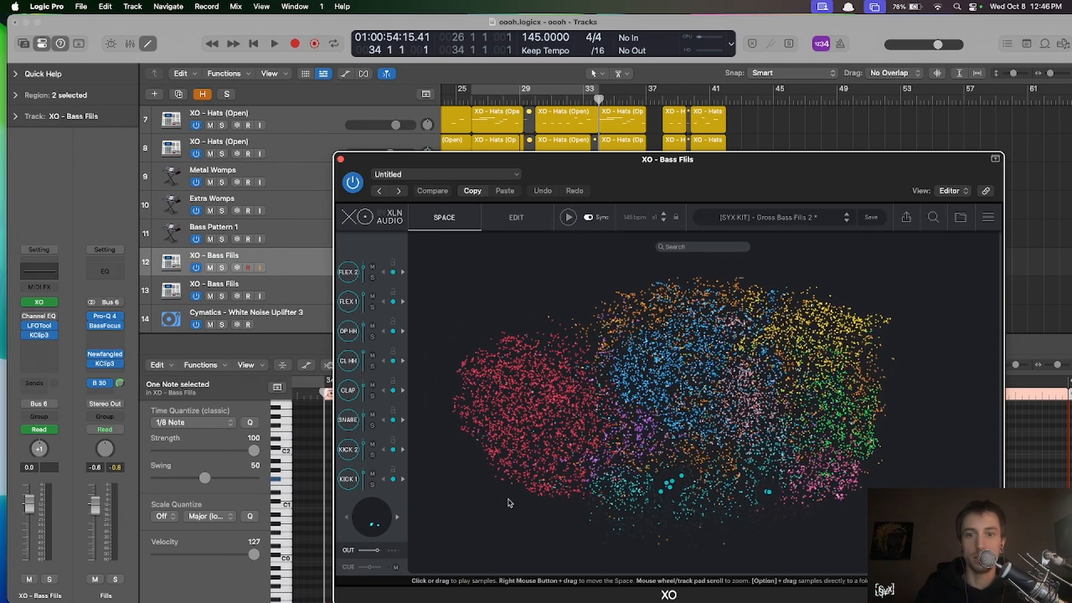
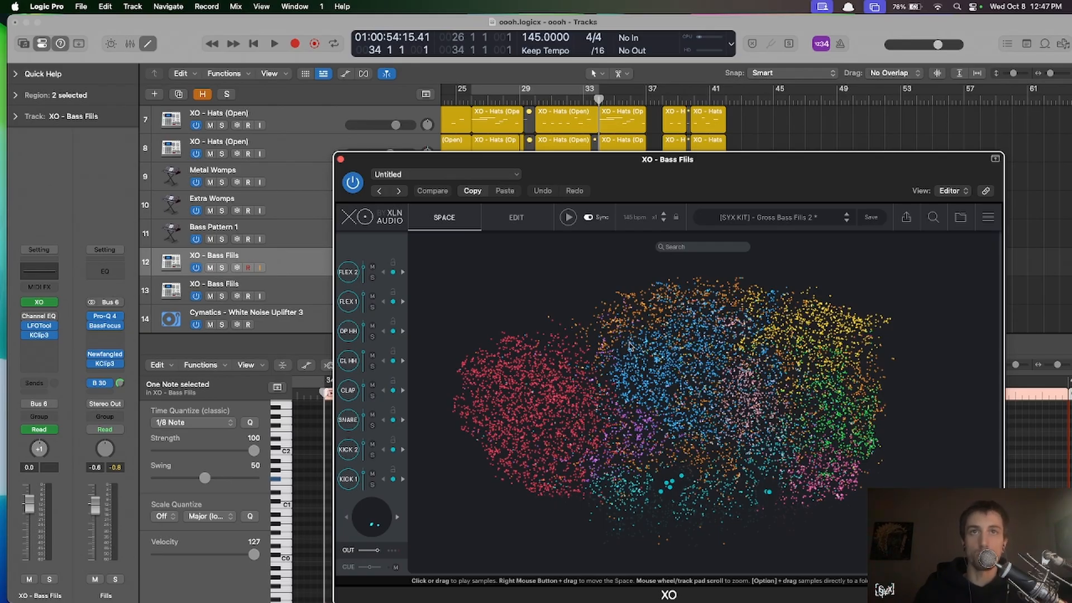
pyautogui.moveTo(529, 422); pyautogui.dragTo(648, 493)
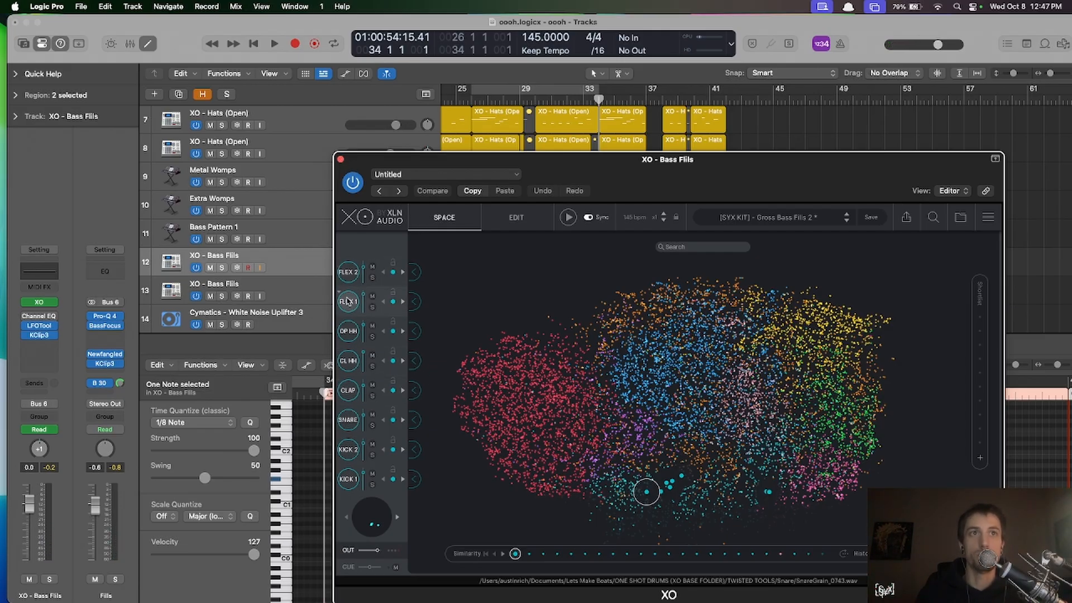
pyautogui.click(340, 160)
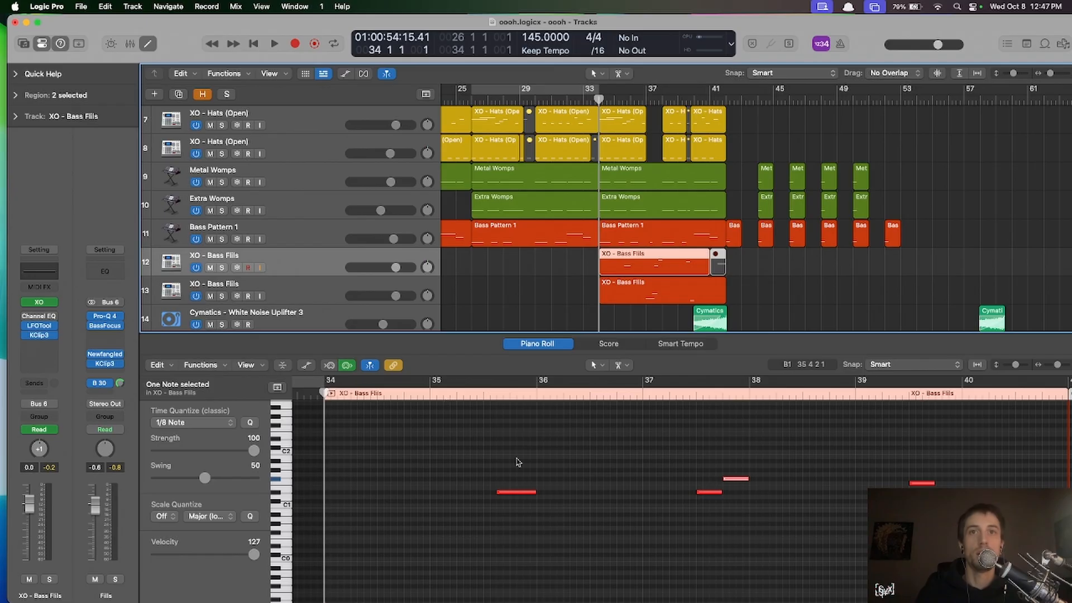
# - Add track 13's XO - Bass Fills region to the selection and start playback from around bar 35
pyautogui.click(624, 476)
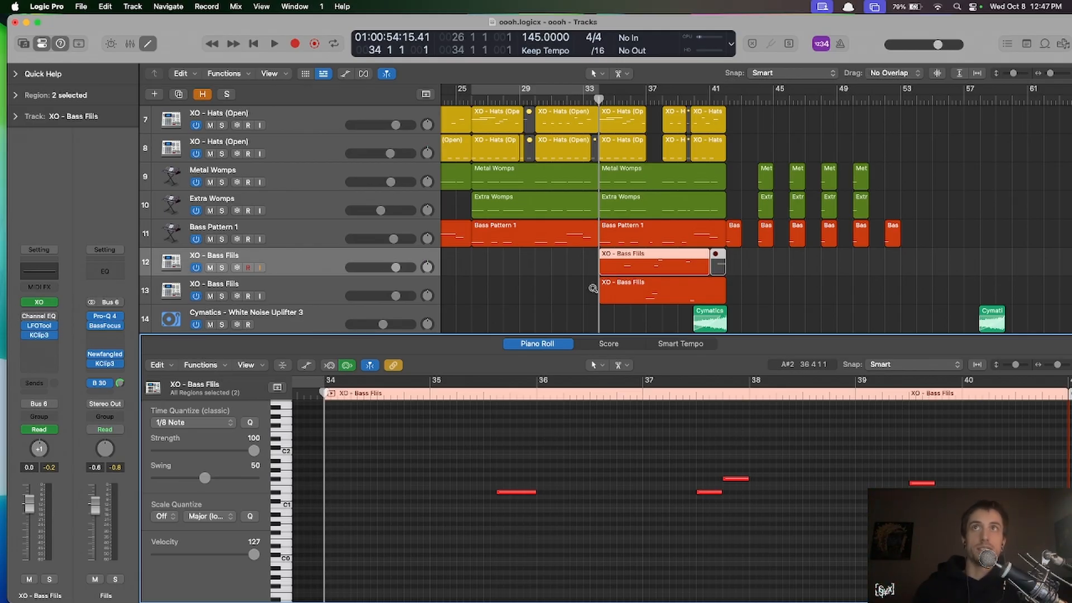
pyautogui.scroll(-2, 593, 257)
pyautogui.keyDown('shift'); pyautogui.click(632, 292); pyautogui.keyUp('shift')
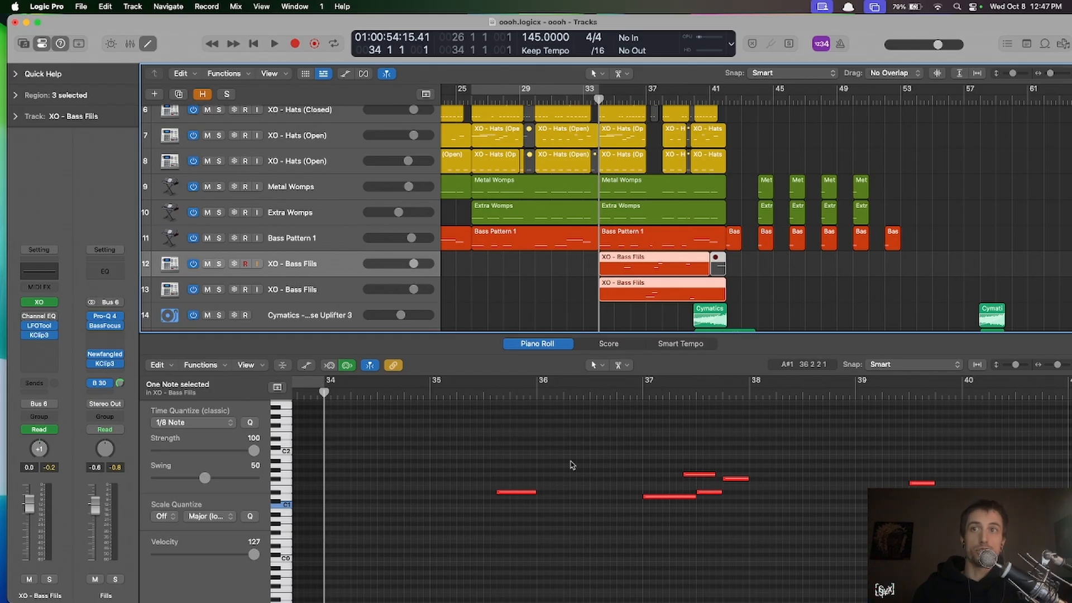
pyautogui.scroll(-2, 572, 465)
pyautogui.click(466, 397)
pyautogui.press('space')
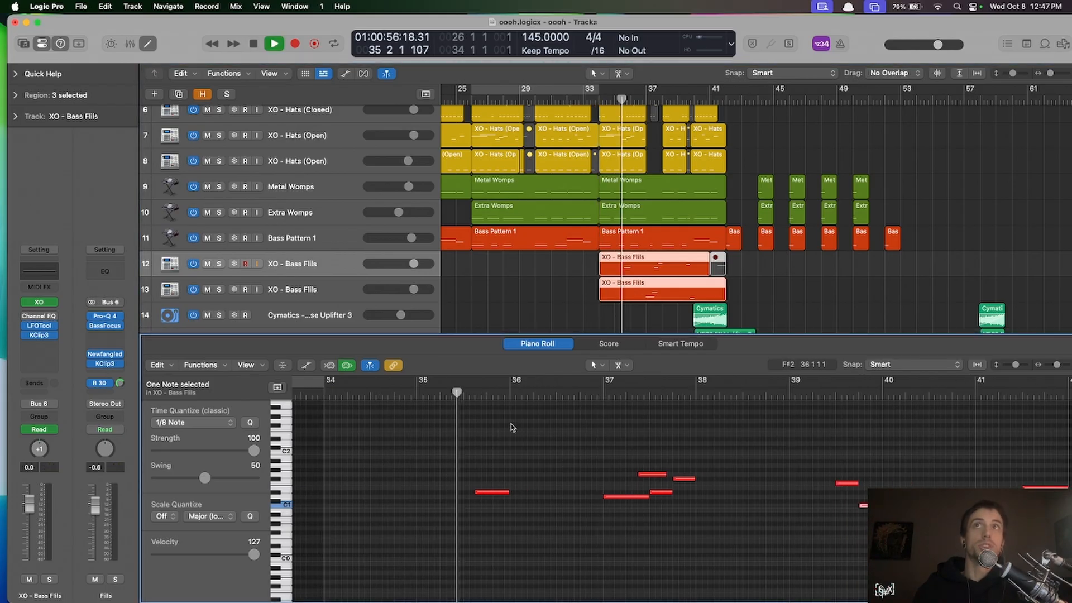
# - Follow the combined bass fill notes in the Piano Roll during playback and stop at bar 42
pyautogui.scroll(-1, 563, 480)
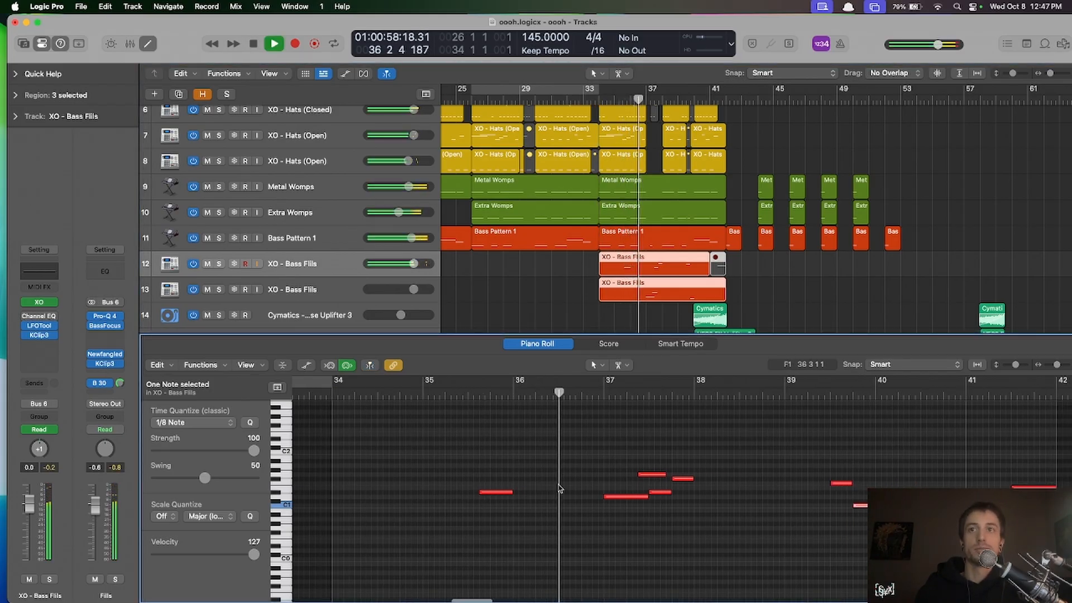
pyautogui.hscroll(2, 564, 492)
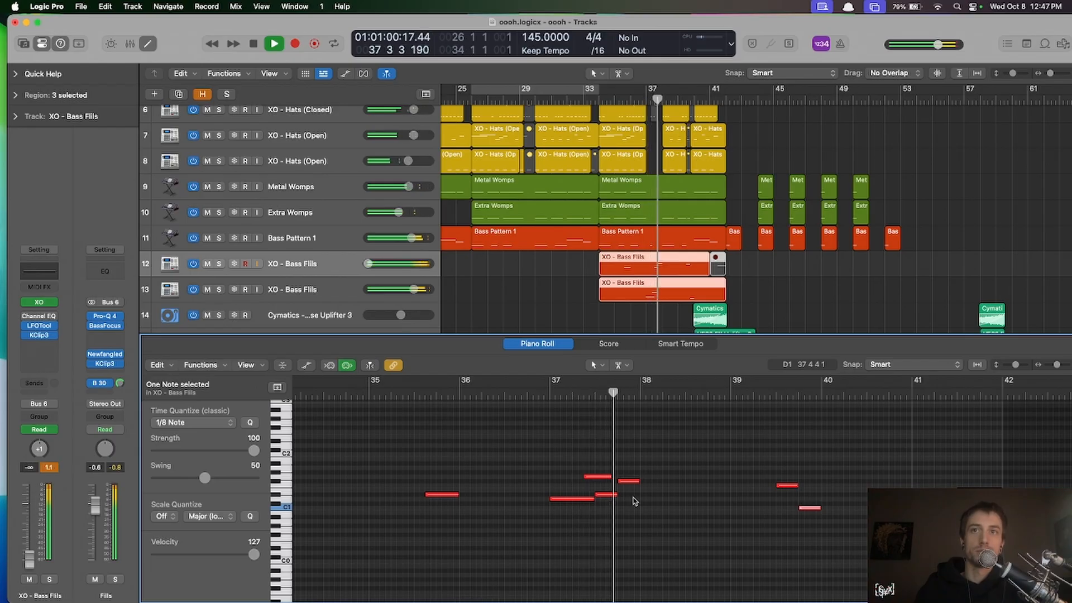
pyautogui.hscroll(2, 636, 500)
pyautogui.scroll(-2, 638, 501)
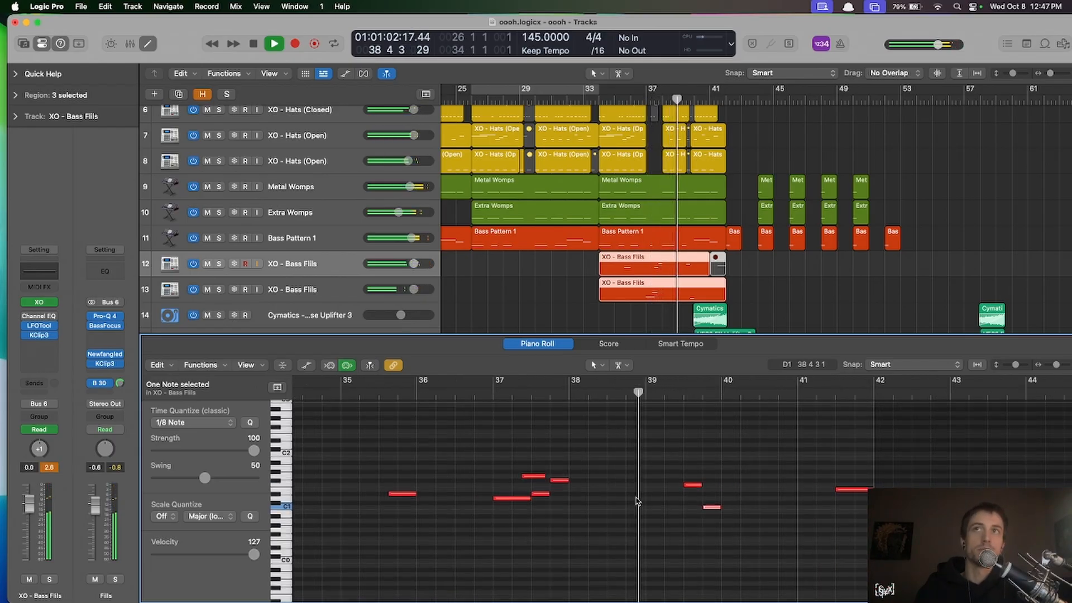
pyautogui.scroll(-2, 638, 501)
pyautogui.scroll(2, 638, 501)
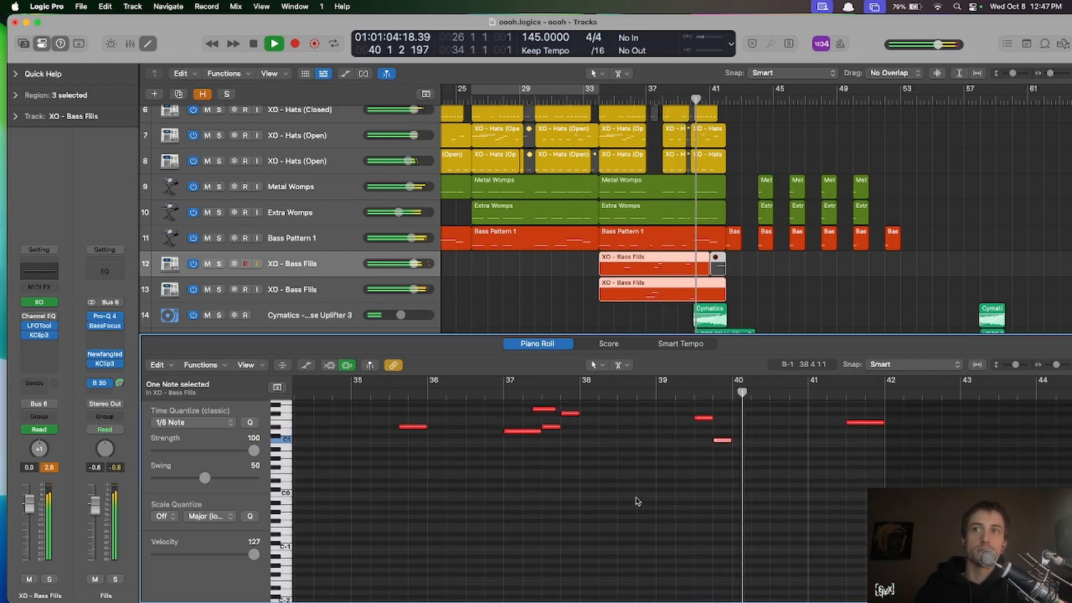
pyautogui.scroll(1, 638, 502)
pyautogui.hscroll(3, 638, 501)
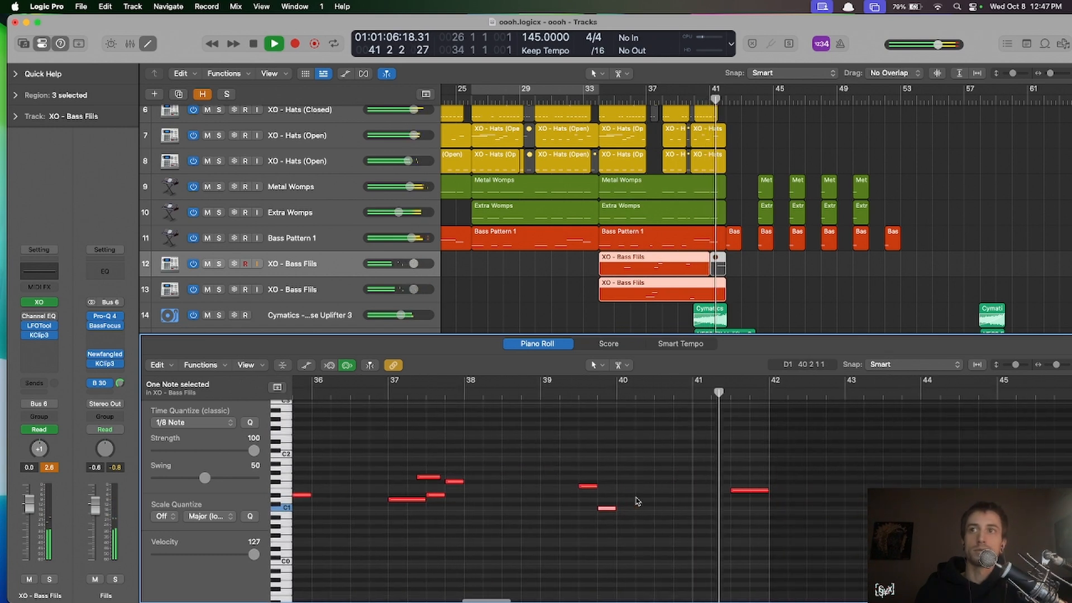
pyautogui.hscroll(-1, 624, 495)
pyautogui.press('space')
pyautogui.hscroll(-3, 624, 495)
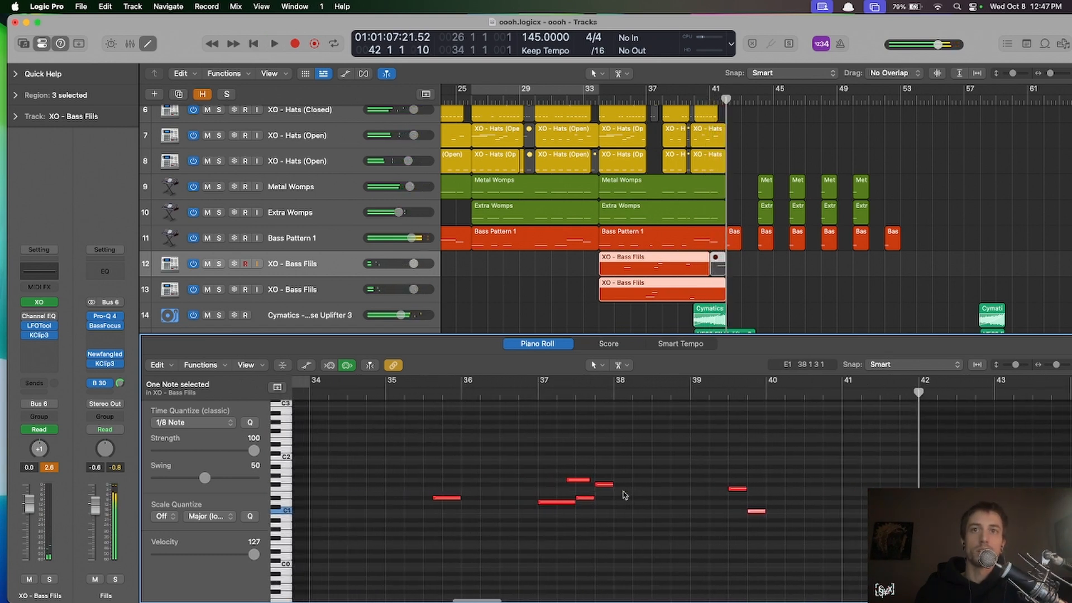
# - Audition individual bass fill notes in the Piano Roll, from the one in bar 35 to the one at 37 4 1
pyautogui.click(447, 498)
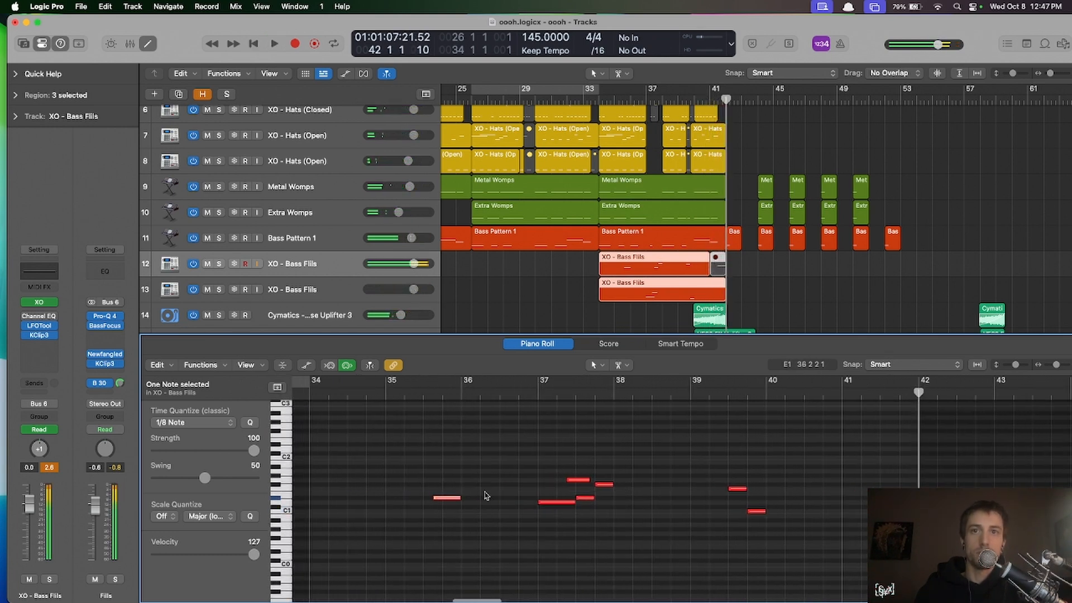
pyautogui.click(561, 502)
pyautogui.click(578, 480)
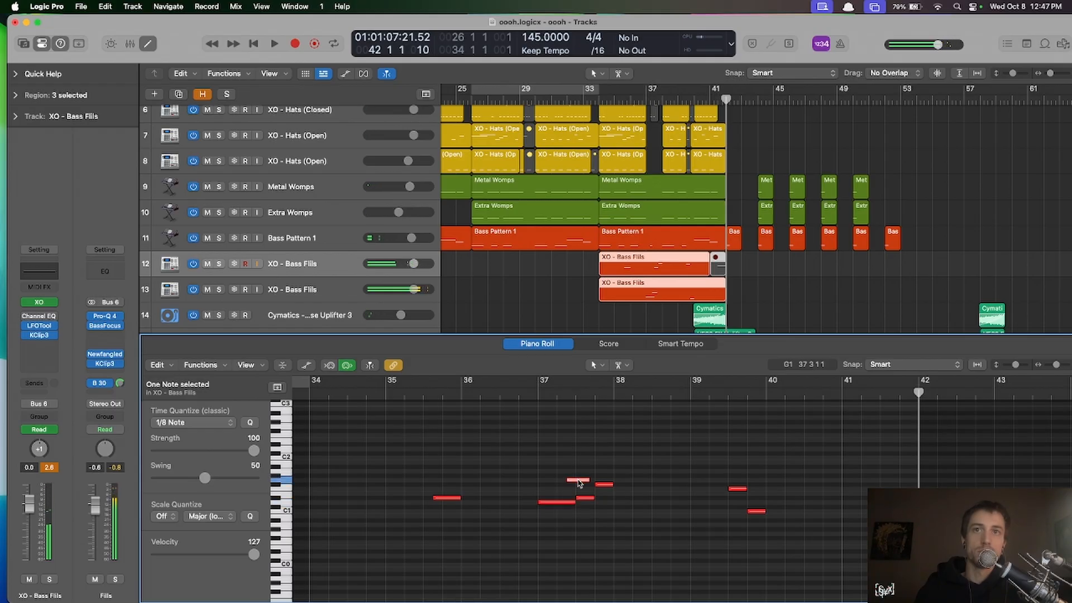
pyautogui.click(604, 485)
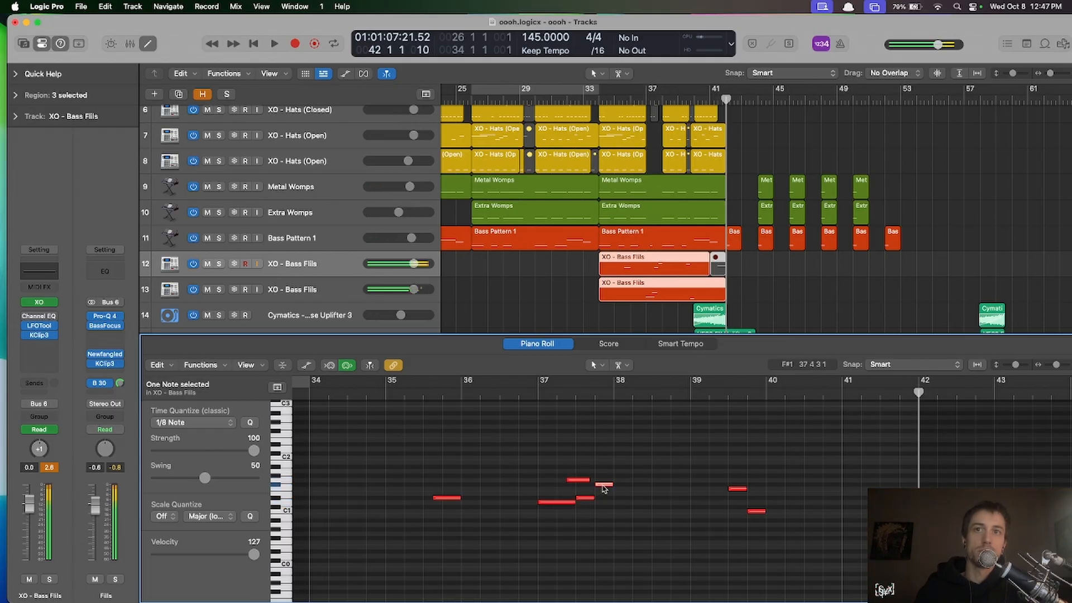
# - Move the playhead to 37 4 1, focus on XO - Bass Fills track 12, and inspect its LFOTool insert
pyautogui.click(595, 393)
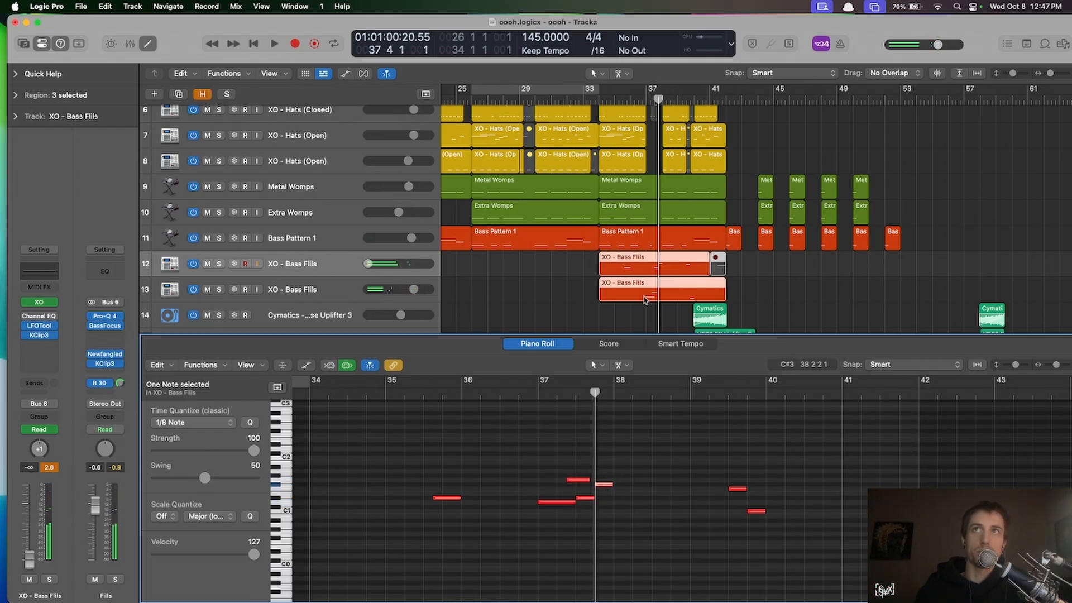
pyautogui.scroll(5, 644, 296)
pyautogui.scroll(1, 644, 297)
pyautogui.click(206, 266)
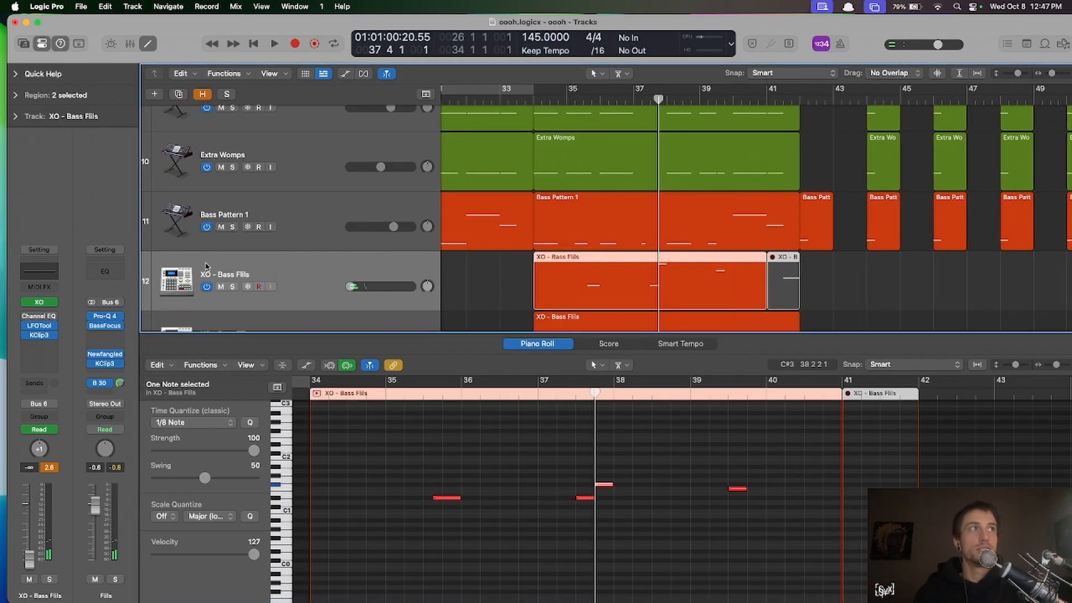
pyautogui.press('x')
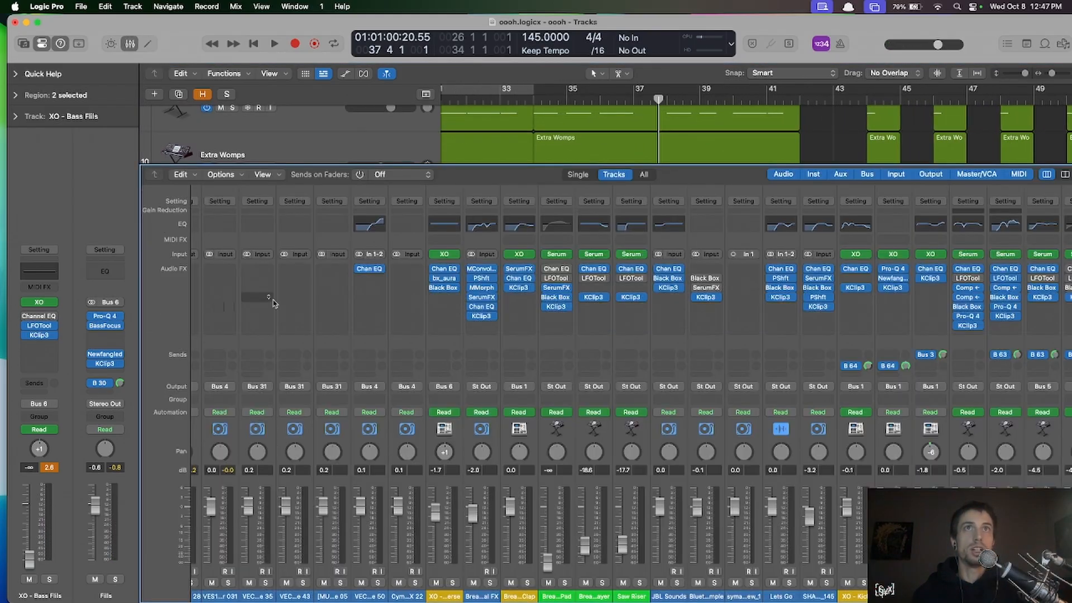
pyautogui.press('x')
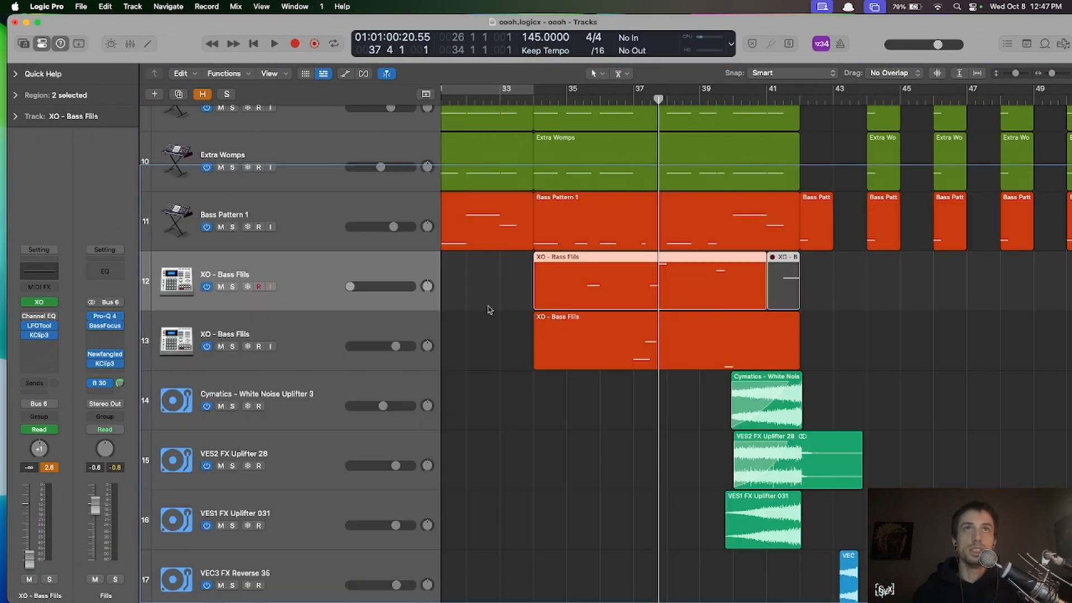
pyautogui.click(40, 327)
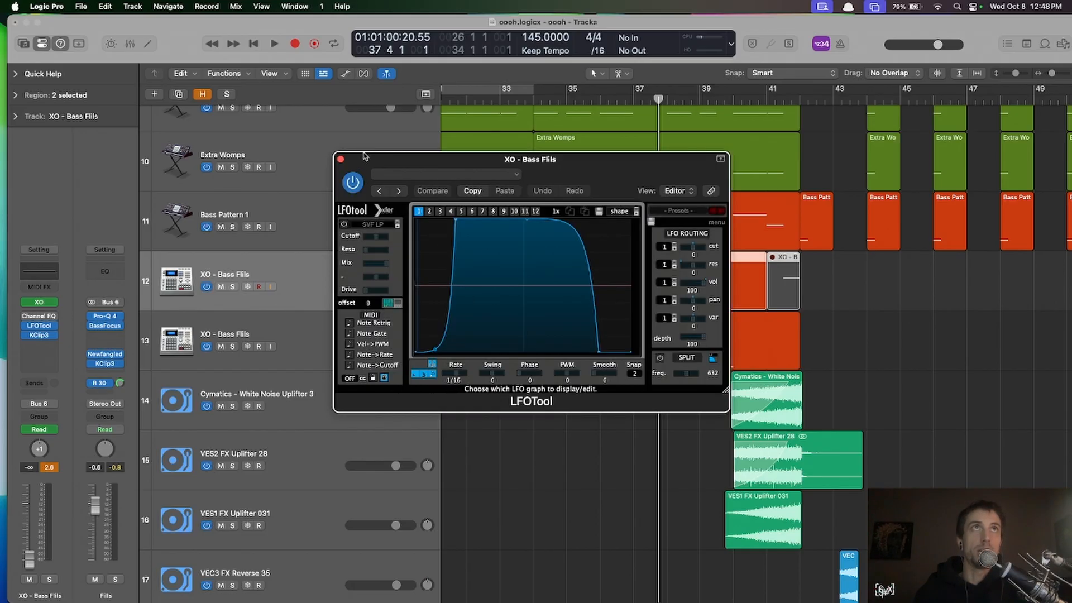
pyautogui.click(341, 160)
# - Show track automation and examine the LFOTool automation points on XO - Bass Fills track 12 between bars 37 and 38
pyautogui.press('a')
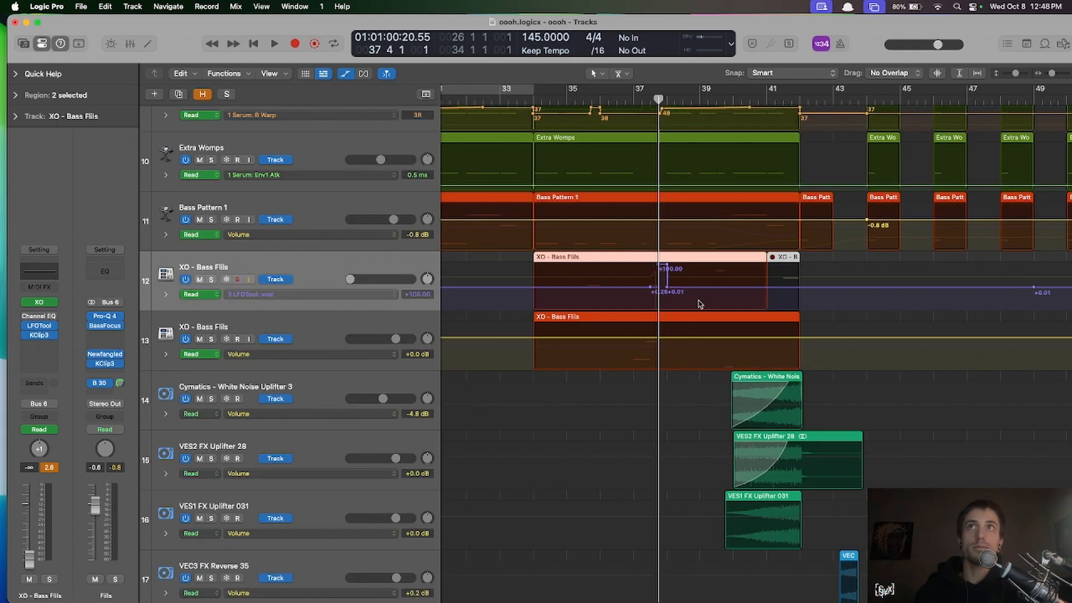
pyautogui.press('super+Right')
pyautogui.press('super+Down')
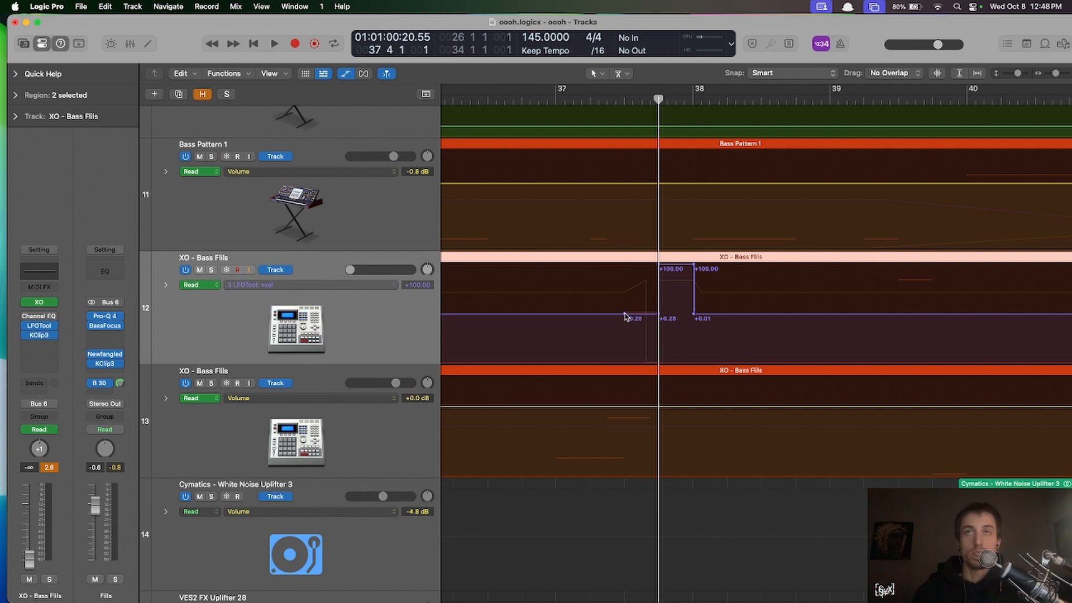
pyautogui.press('super+Left')
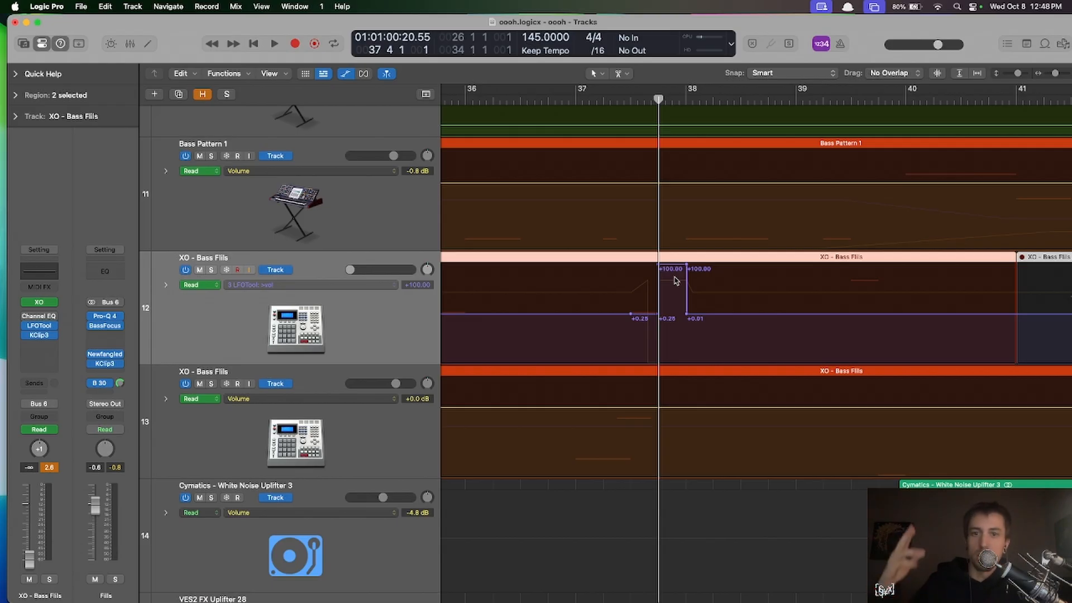
pyautogui.press('super+Left')
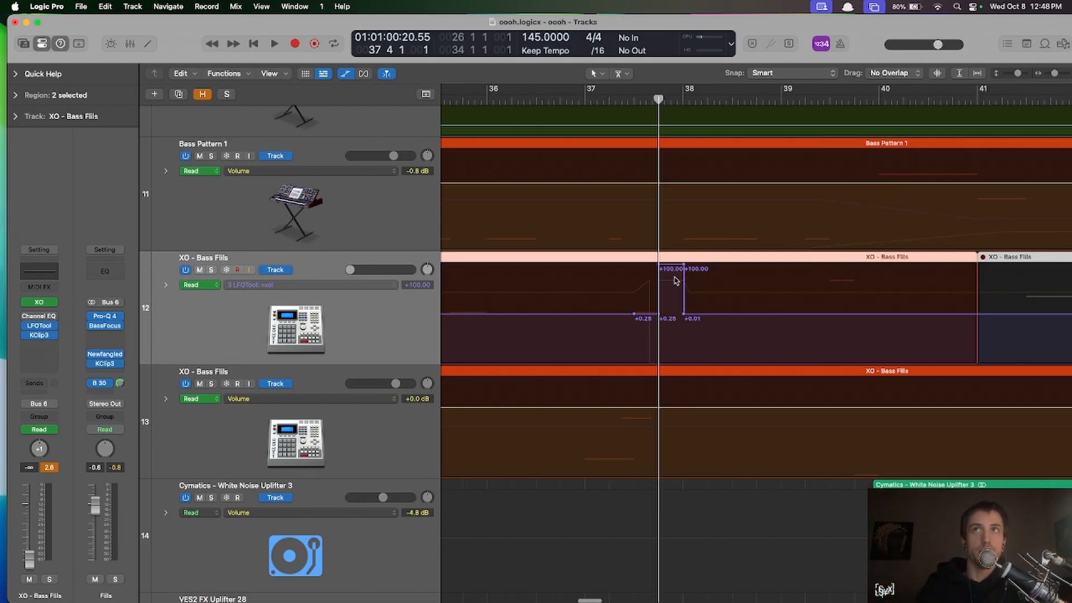
pyautogui.press('super+Left')
# - Play from 36 4 4 through the LFOTool automation jump on track 12 and stop in bar 38
pyautogui.click(603, 98)
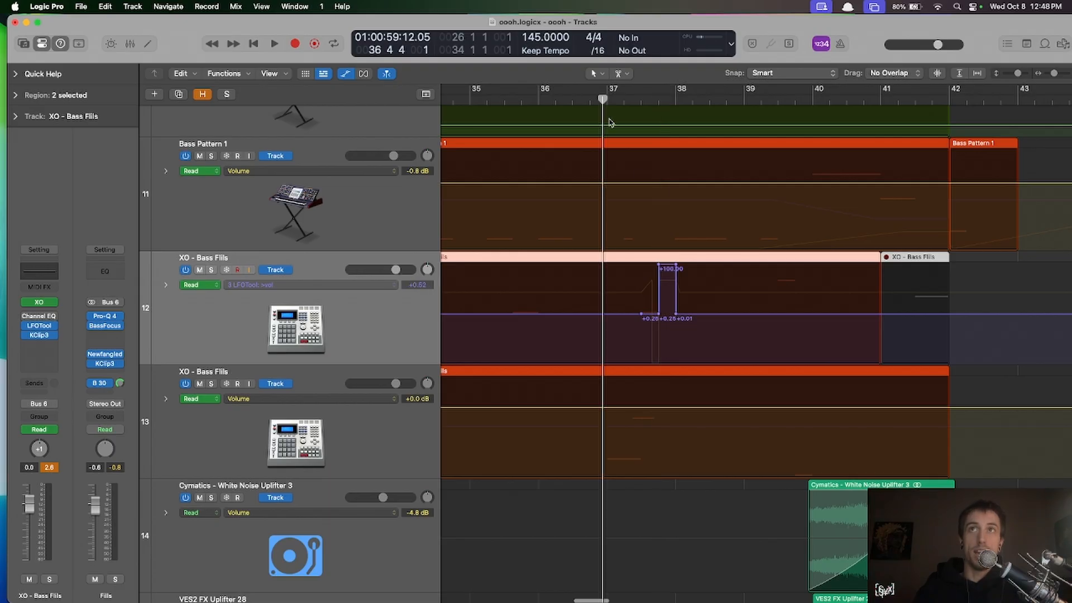
pyautogui.press('space')
pyautogui.press('super+Right')
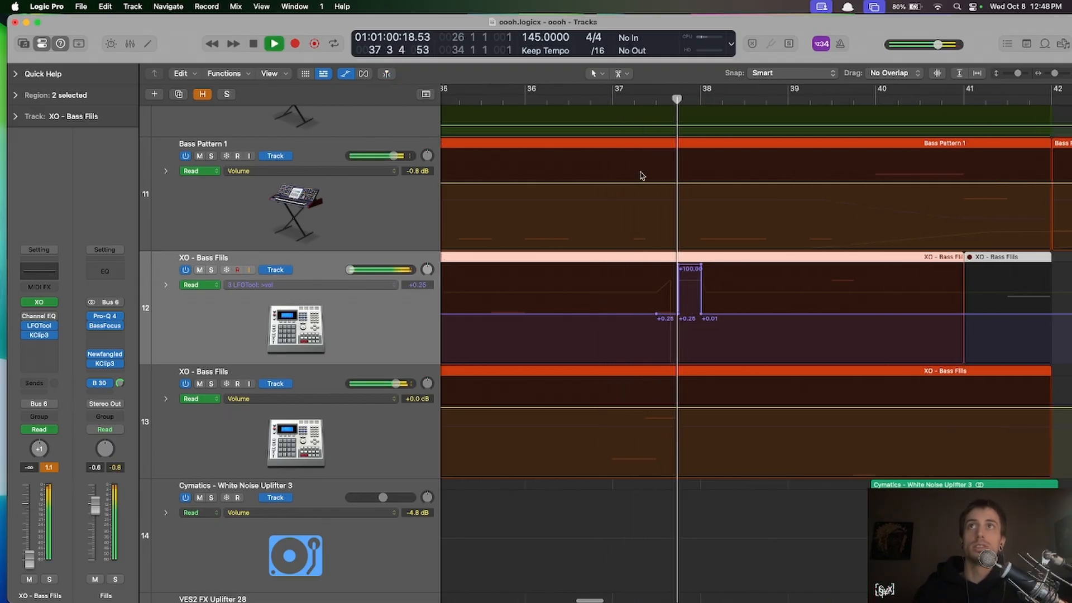
pyautogui.press('super+Left')
pyautogui.press('space')
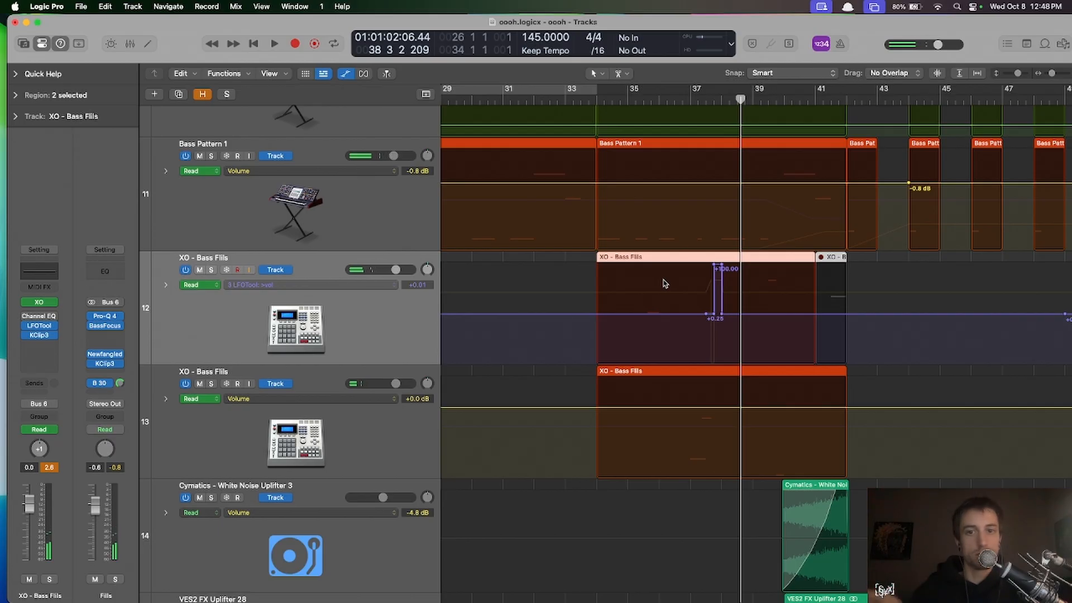
# - Hide the track automation and clear the region selection in the arrangement
pyautogui.press('a')
pyautogui.press('super+Up')
pyautogui.press('super+Up')
pyautogui.press('super+Down')
pyautogui.press('super+Down')
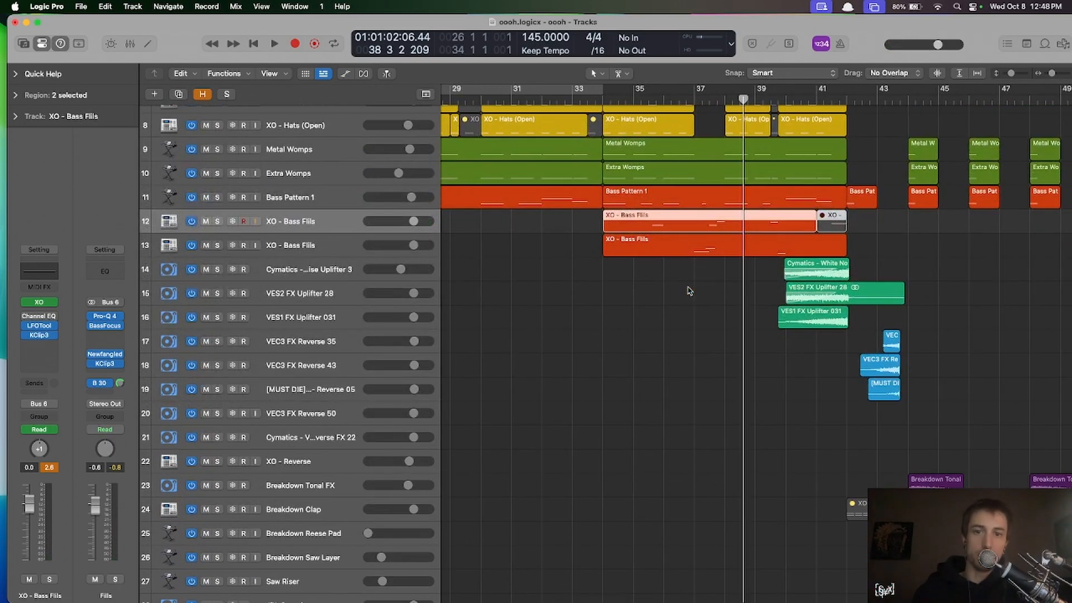
pyautogui.scroll(2, 689, 291)
pyautogui.hscroll(2, 690, 291)
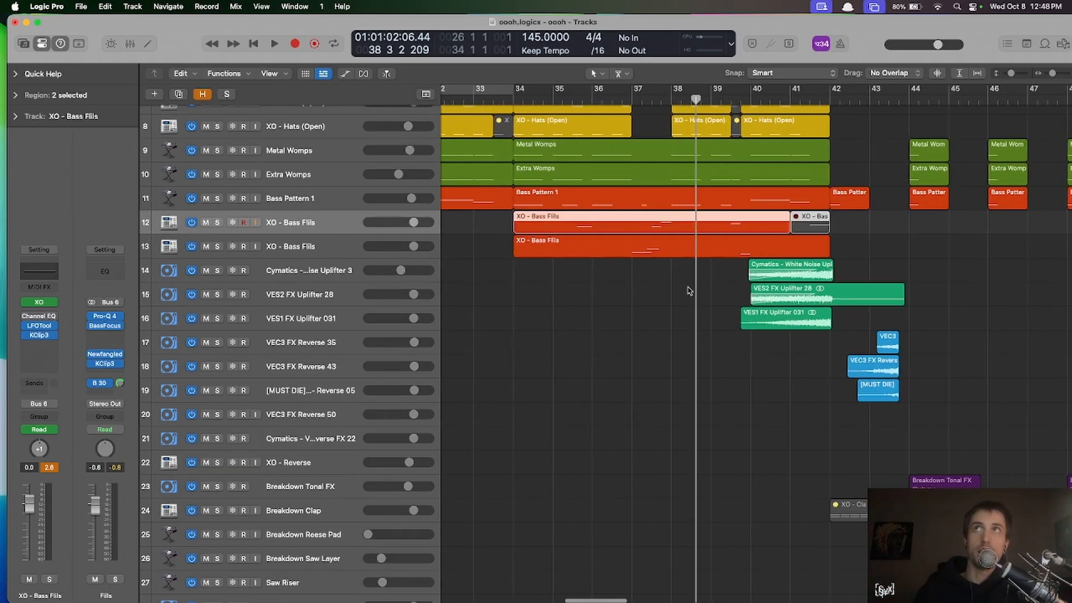
pyautogui.scroll(-3, 689, 290)
pyautogui.click(681, 276)
pyautogui.scroll(-2, 675, 265)
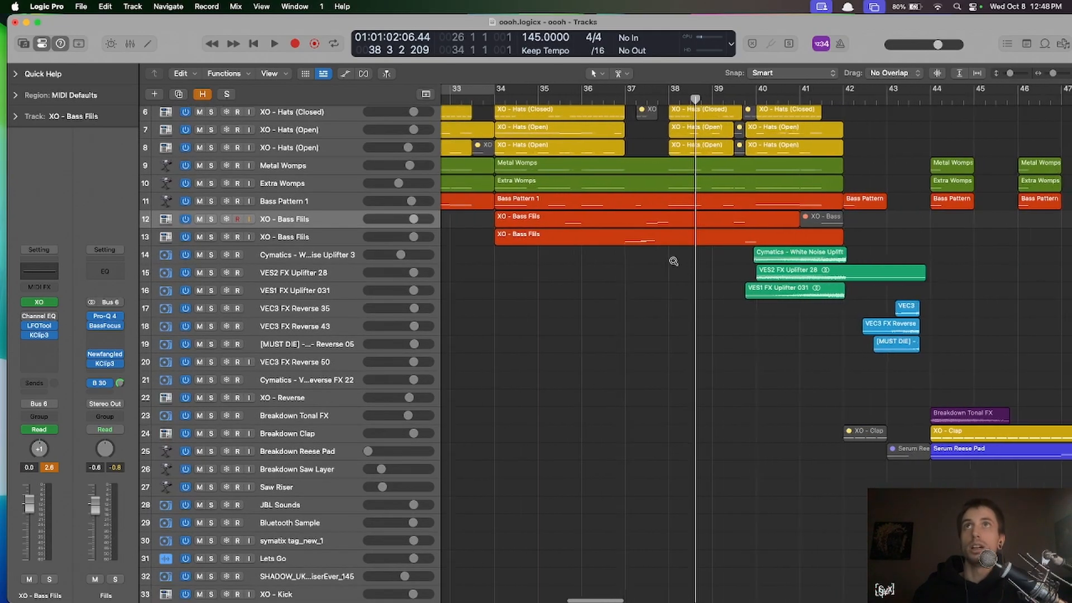
# - Move the playhead to bar 38 and examine which melody, drum, womp, bass fill and uplifter layers play from there
pyautogui.scroll(4, 675, 264)
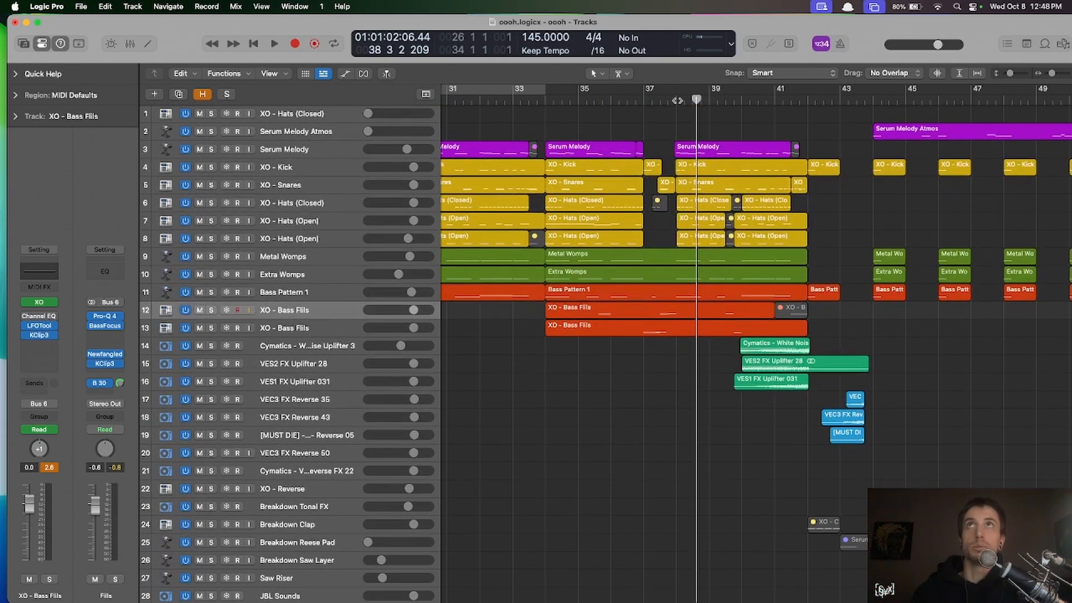
pyautogui.click(675, 100)
pyautogui.scroll(-1, 655, 301)
pyautogui.scroll(-1, 655, 300)
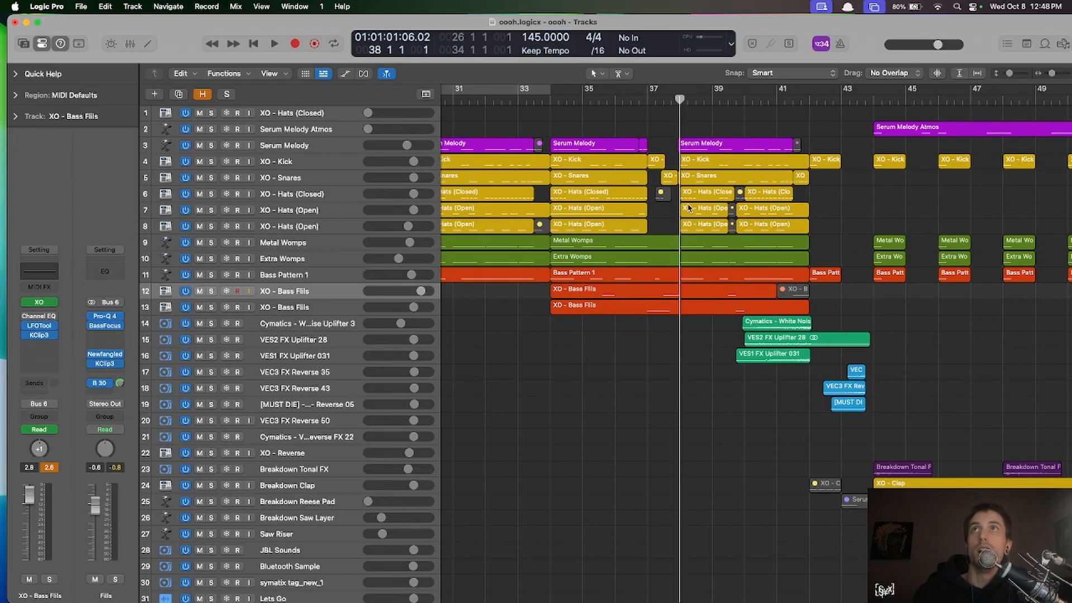
pyautogui.scroll(-2, 690, 209)
pyautogui.scroll(3, 689, 209)
pyautogui.hscroll(3, 689, 208)
pyautogui.scroll(-3, 689, 208)
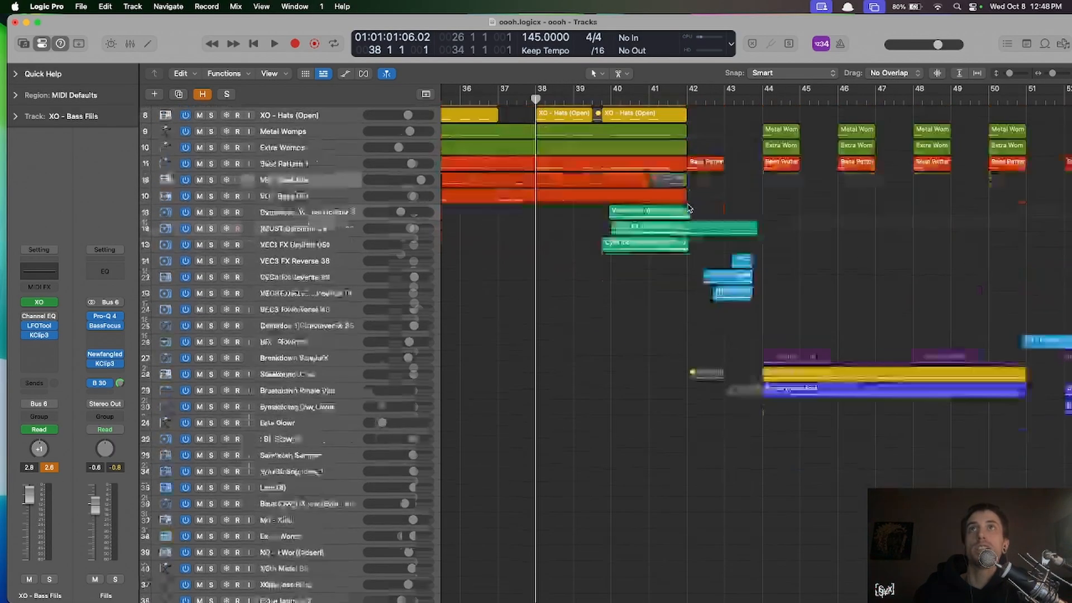
pyautogui.scroll(3, 690, 208)
pyautogui.scroll(-1, 598, 211)
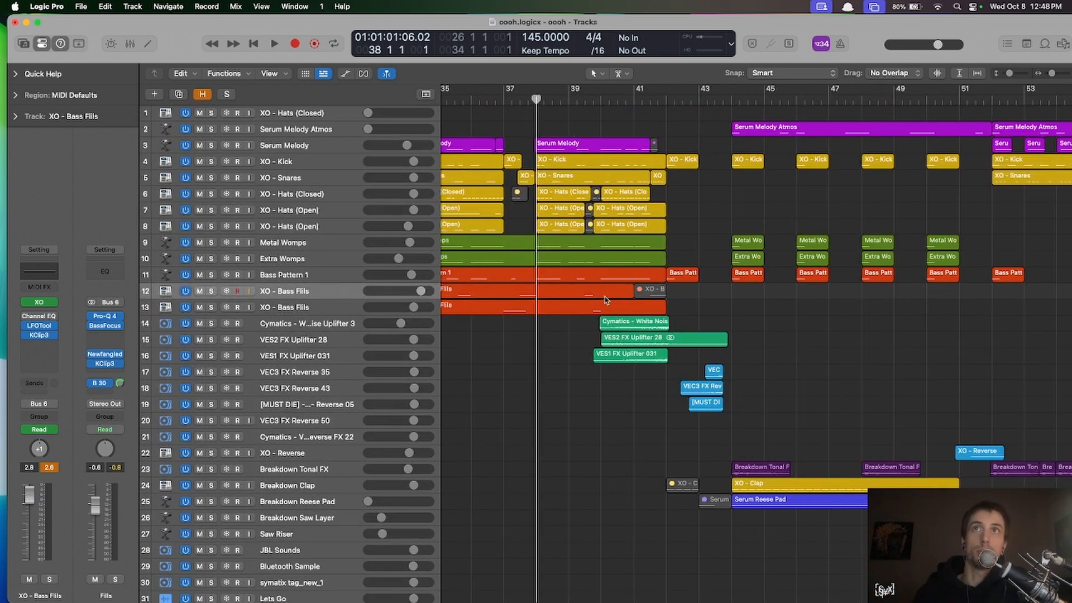
pyautogui.scroll(-1, 658, 323)
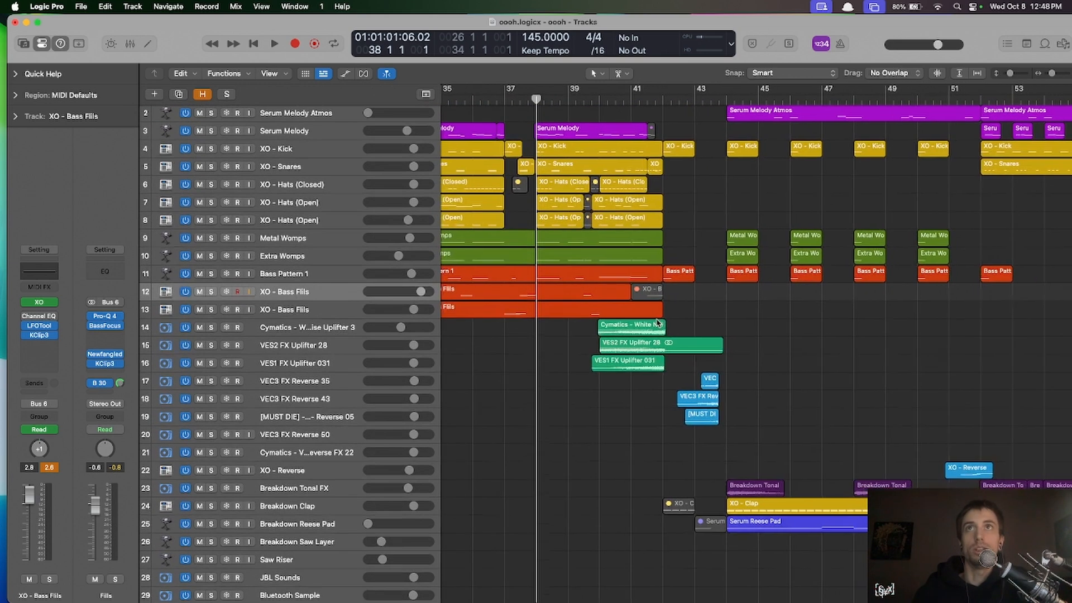
# - Select the three uplifter regions on tracks 14 to 16 leading up to bar 42, and clear the selection
pyautogui.moveTo(616, 429); pyautogui.dragTo(631, 379)
pyautogui.click(574, 340)
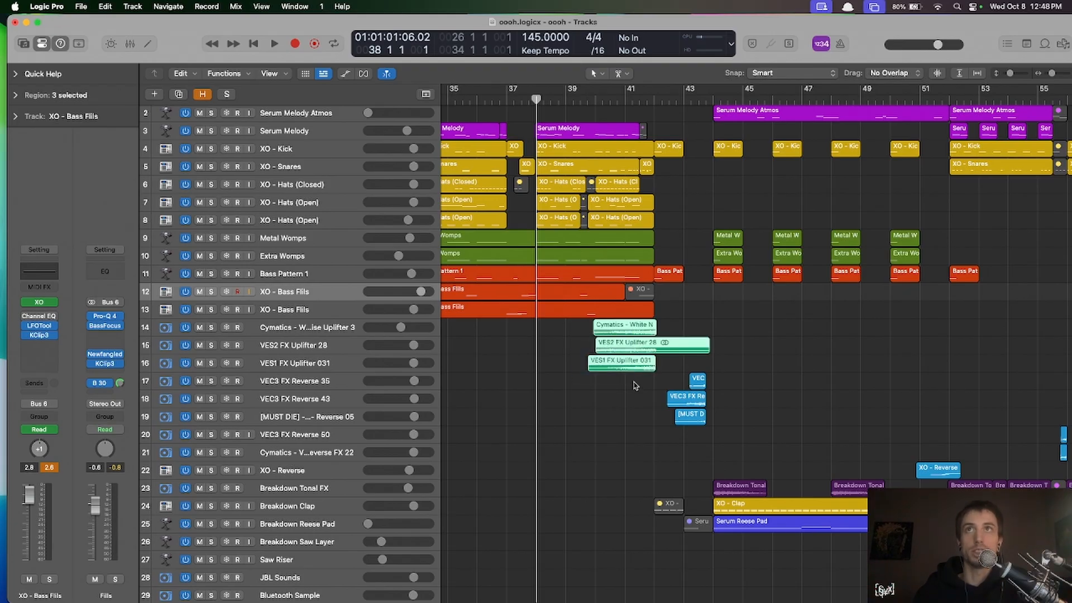
pyautogui.click(624, 403)
pyautogui.scroll(2, 622, 401)
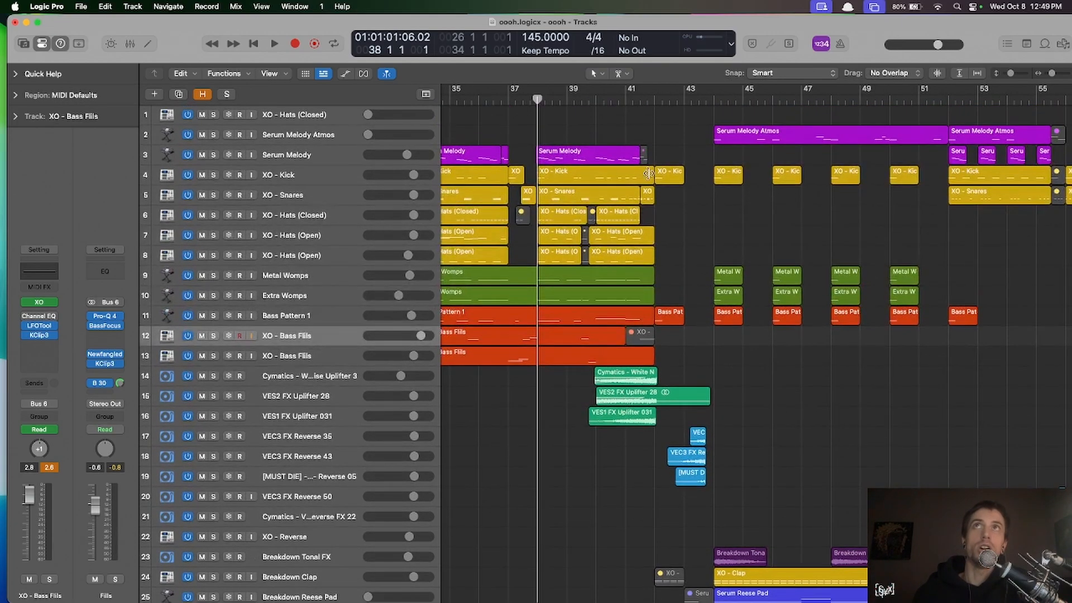
# - Show track automation and examine Bass Pattern 1's Channel EQ Low Cut Frequency curve between bars 39 and 42
pyautogui.press('a')
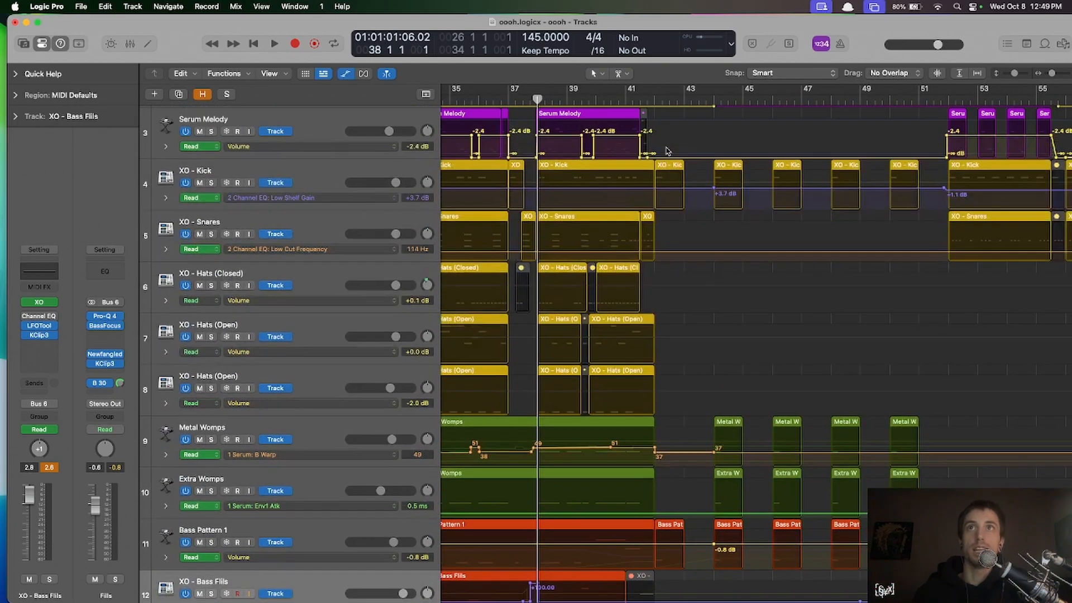
pyautogui.scroll(-4, 625, 184)
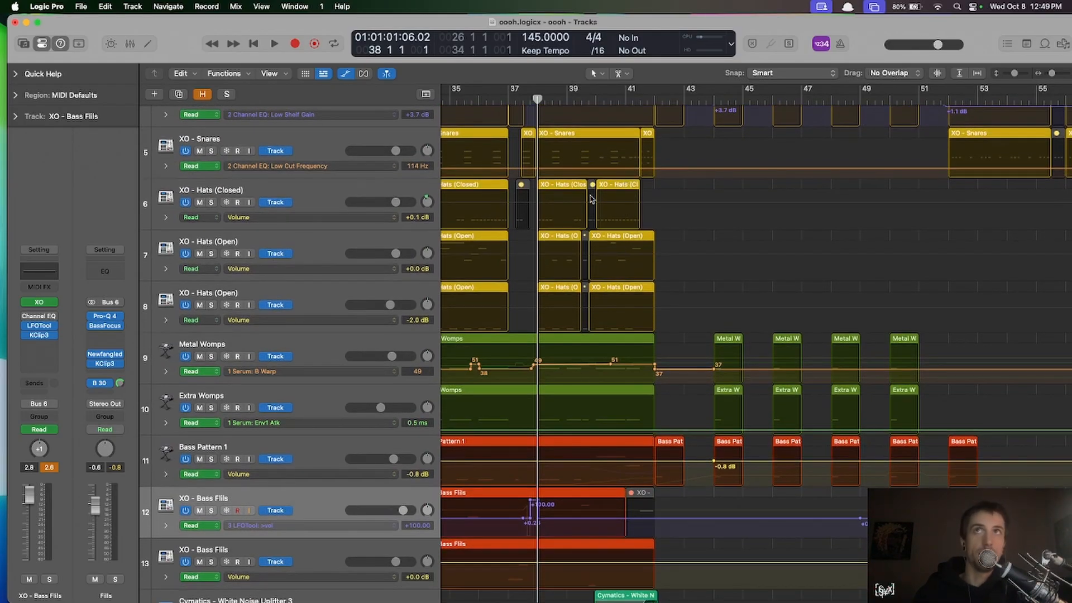
pyautogui.scroll(-2, 678, 273)
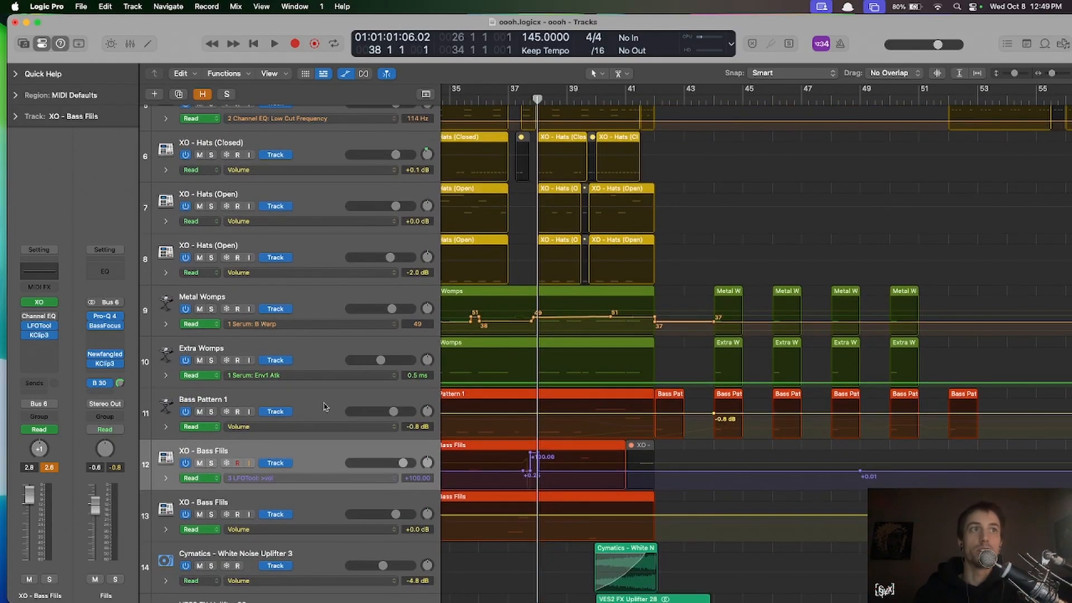
pyautogui.click(312, 427)
pyautogui.click(357, 438)
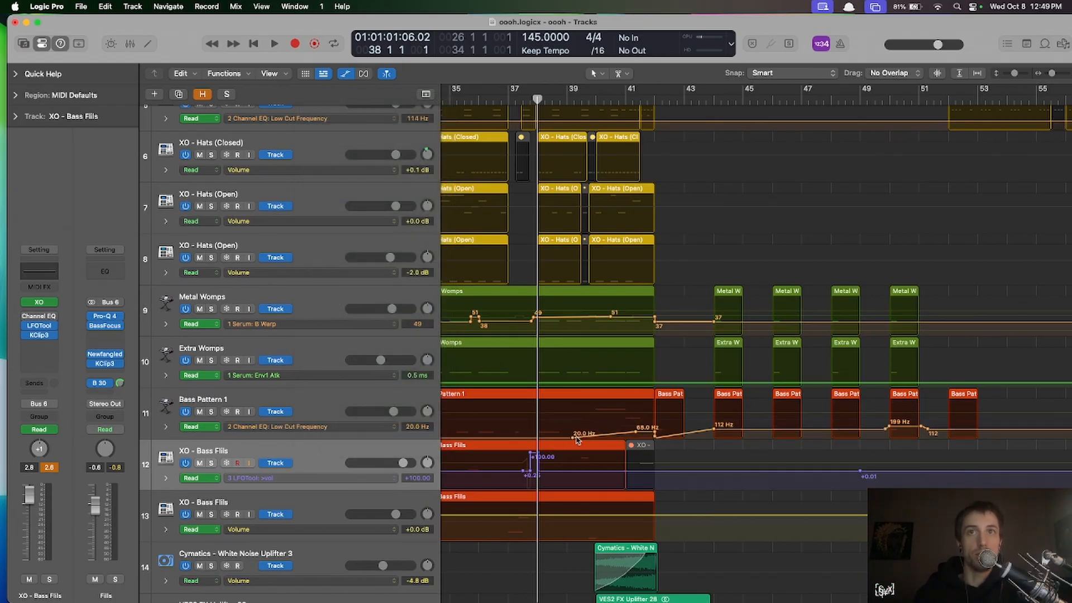
pyautogui.click(635, 432)
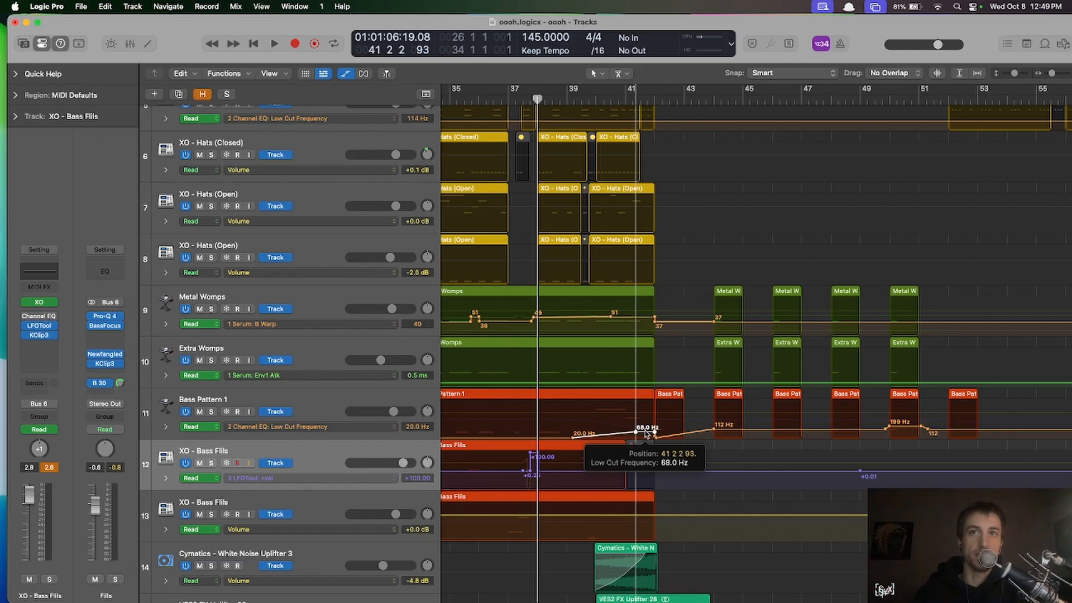
pyautogui.click(556, 441)
pyautogui.click(572, 439)
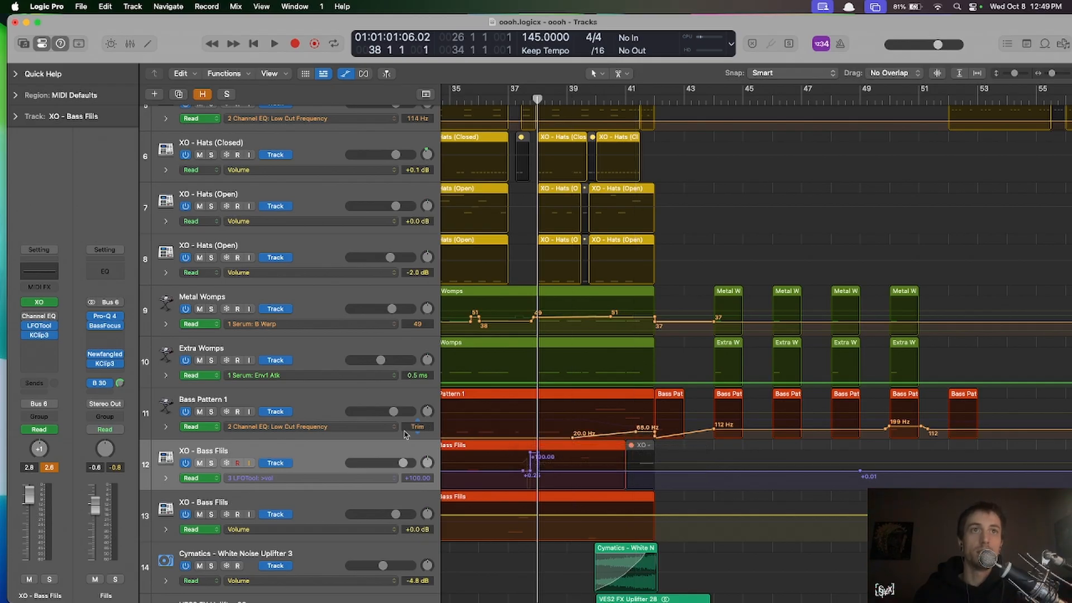
# - Inspect Bass Pattern 1's Channel EQ High Shelf Gain automation, and hide the automation lanes again
pyautogui.click(373, 427)
pyautogui.click(411, 434)
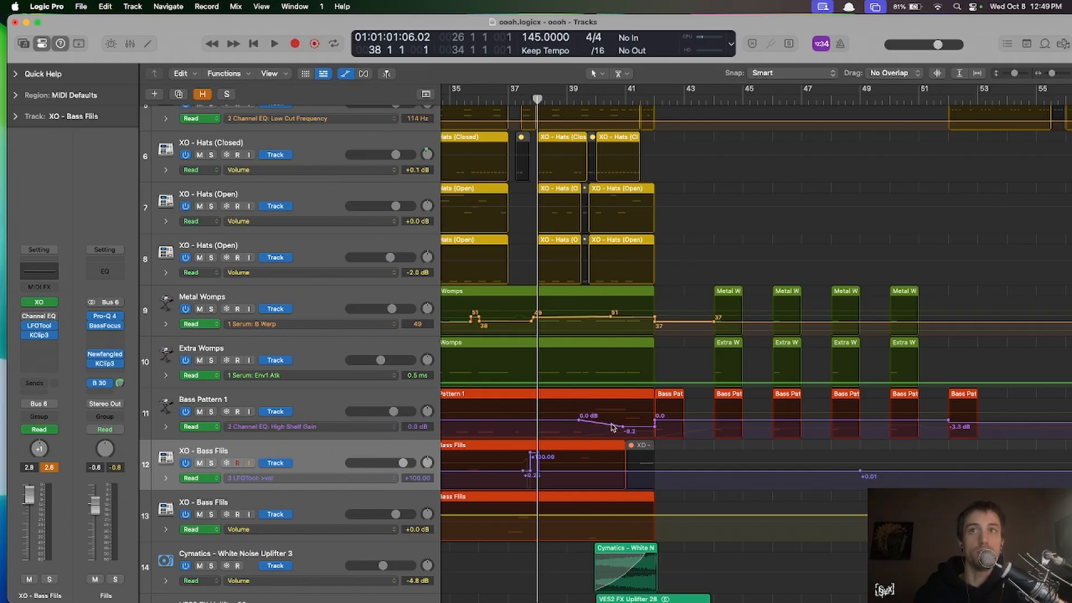
pyautogui.click(389, 399)
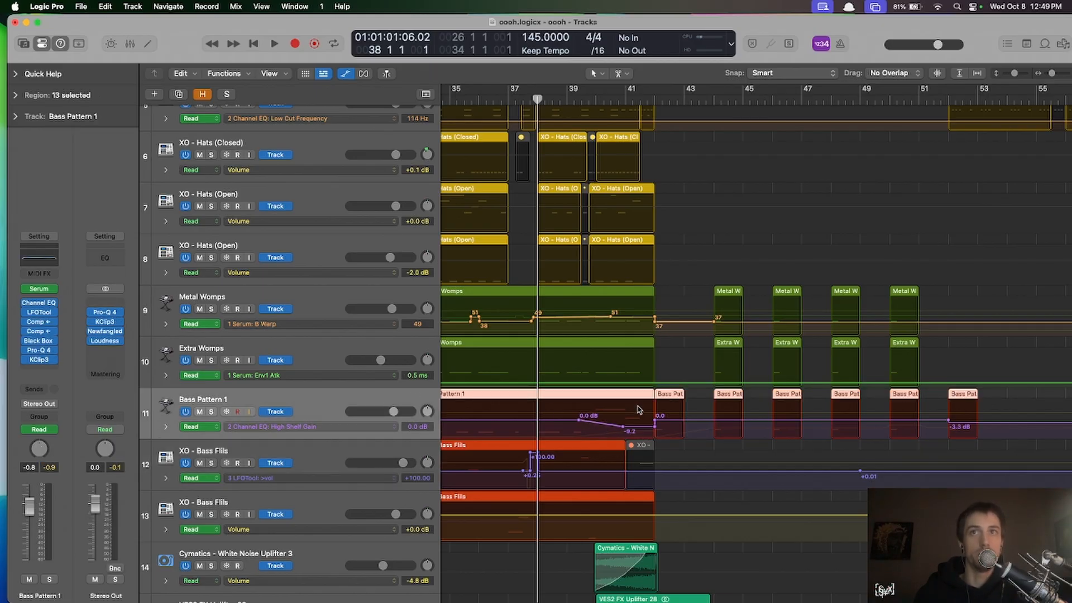
pyautogui.press('z')
pyautogui.click(547, 379)
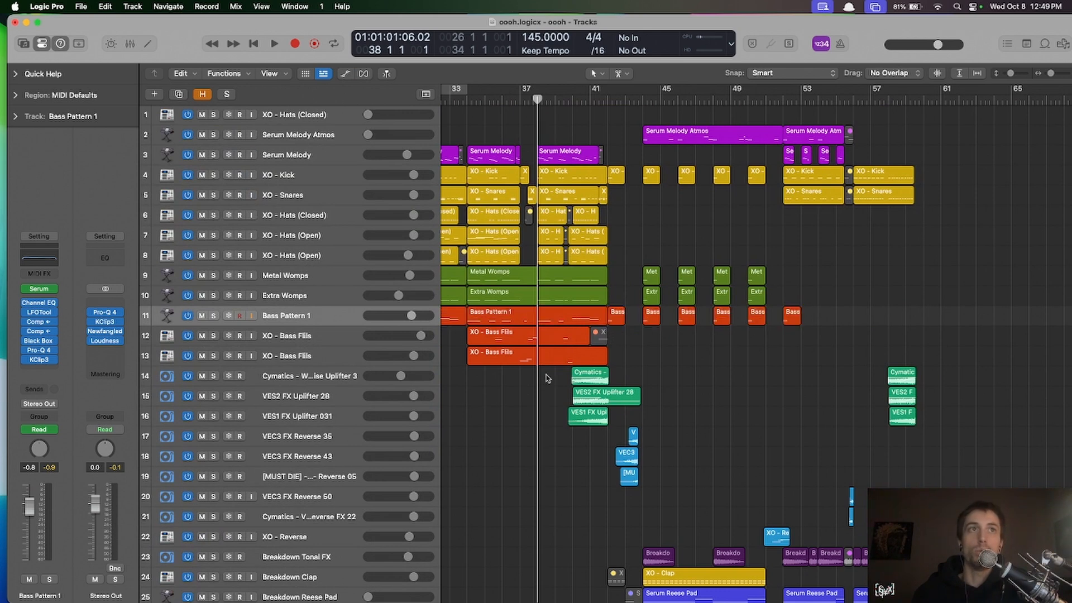
# - Select the three uplifter tracks and examine the Channel EQ curve on their Uplifters bus
pyautogui.click(305, 376)
pyautogui.hotkey('shift', 'Down')
pyautogui.hotkey('shift', 'Down')
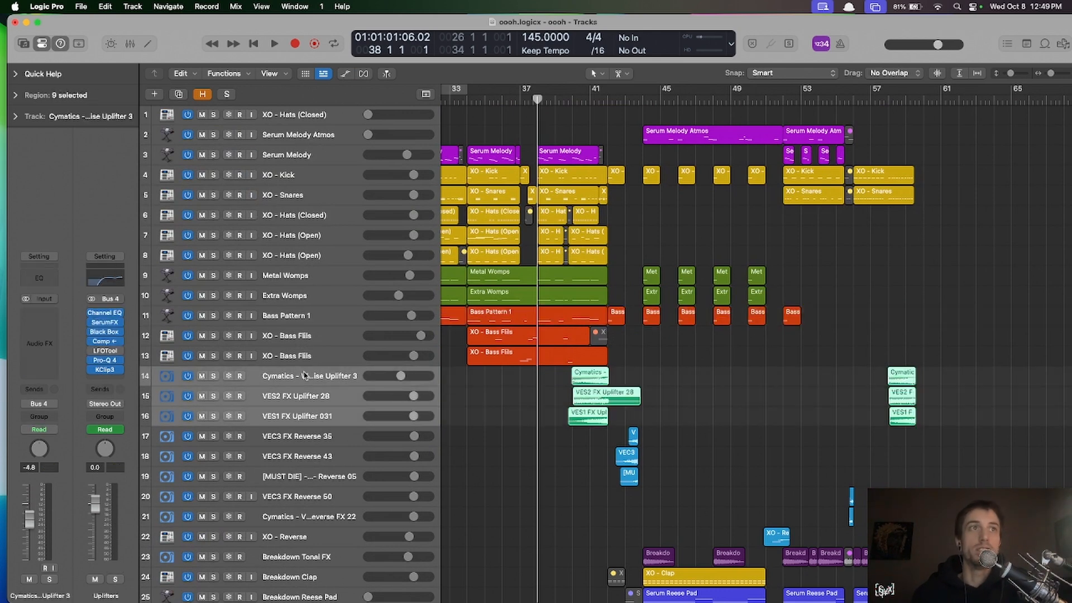
pyautogui.scroll(1, 305, 375)
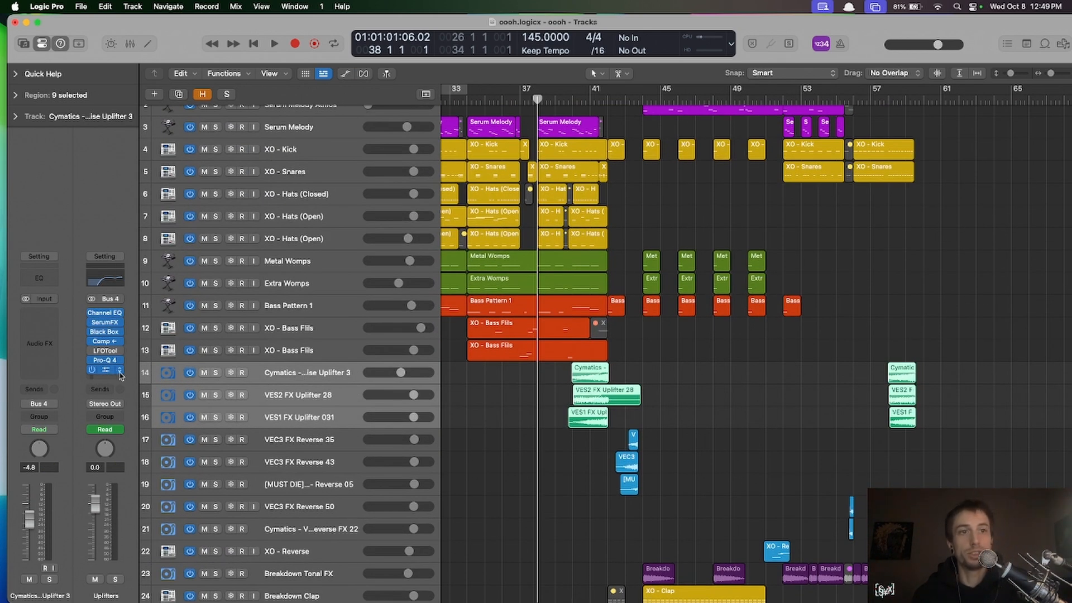
pyautogui.click(106, 281)
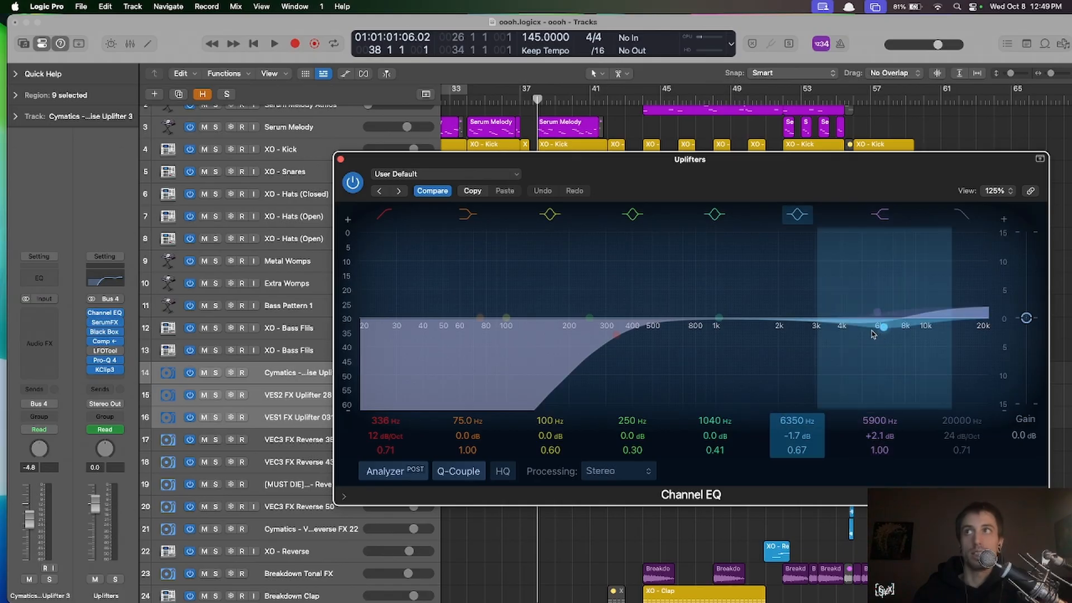
pyautogui.click(341, 160)
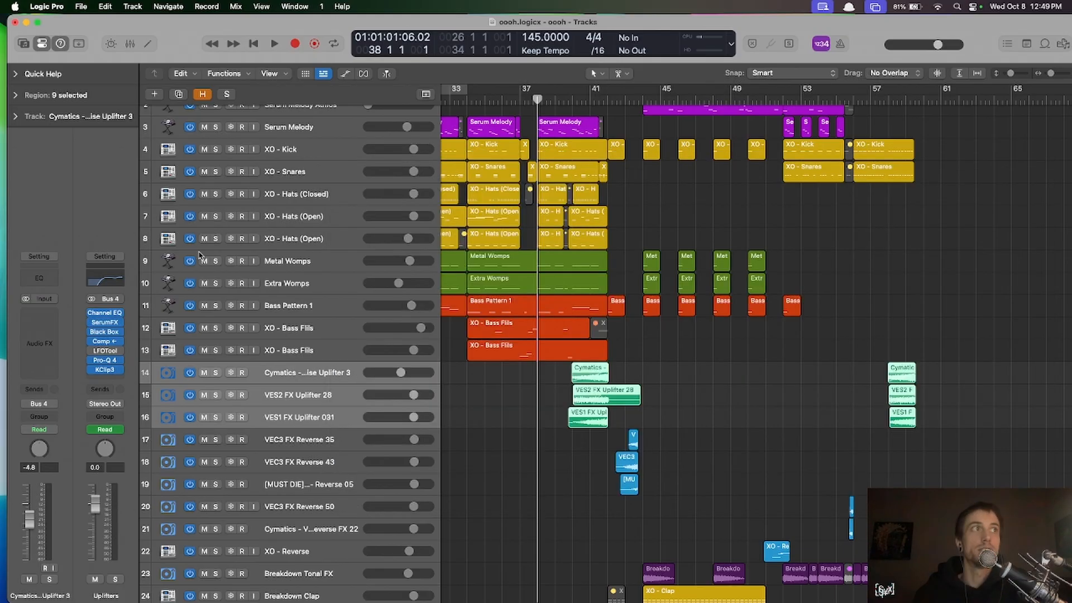
# - Review the SerumFX effect rack and the Black Box saturation settings on the Uplifters bus
pyautogui.click(105, 322)
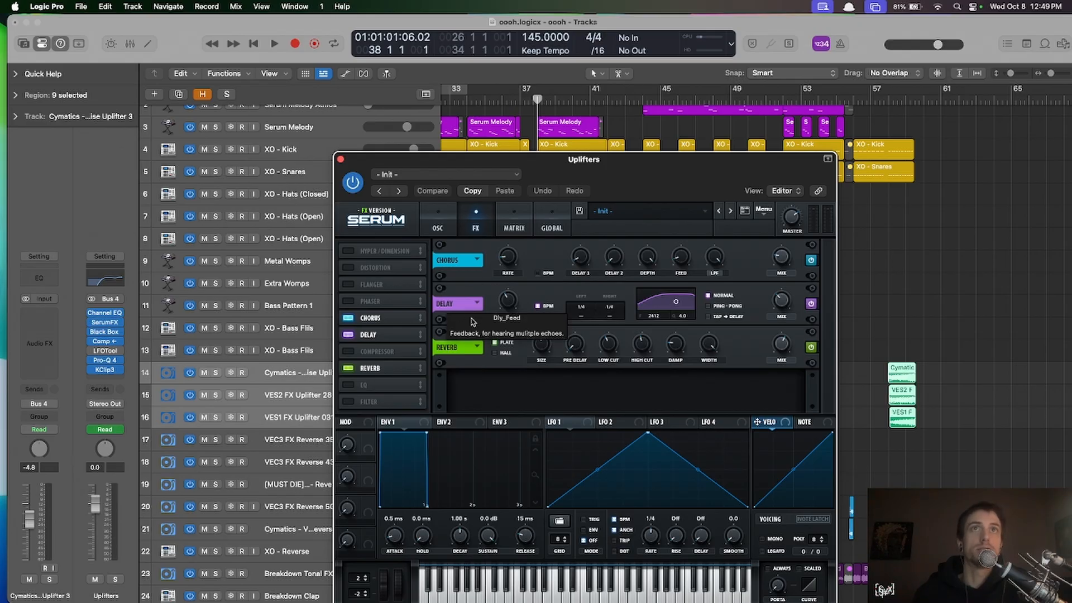
pyautogui.click(341, 158)
pyautogui.click(107, 332)
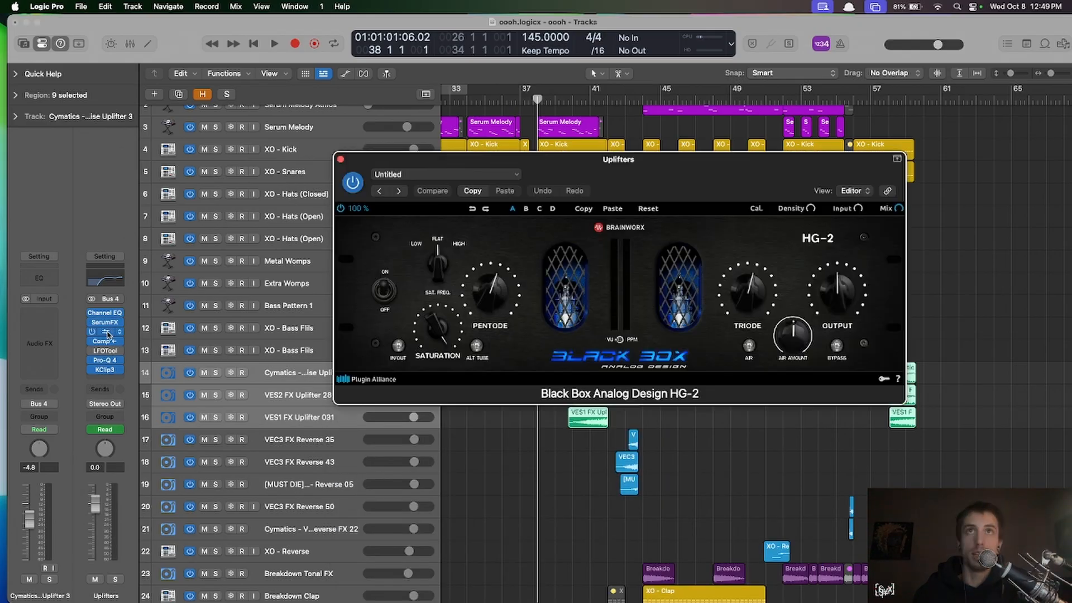
pyautogui.click(342, 160)
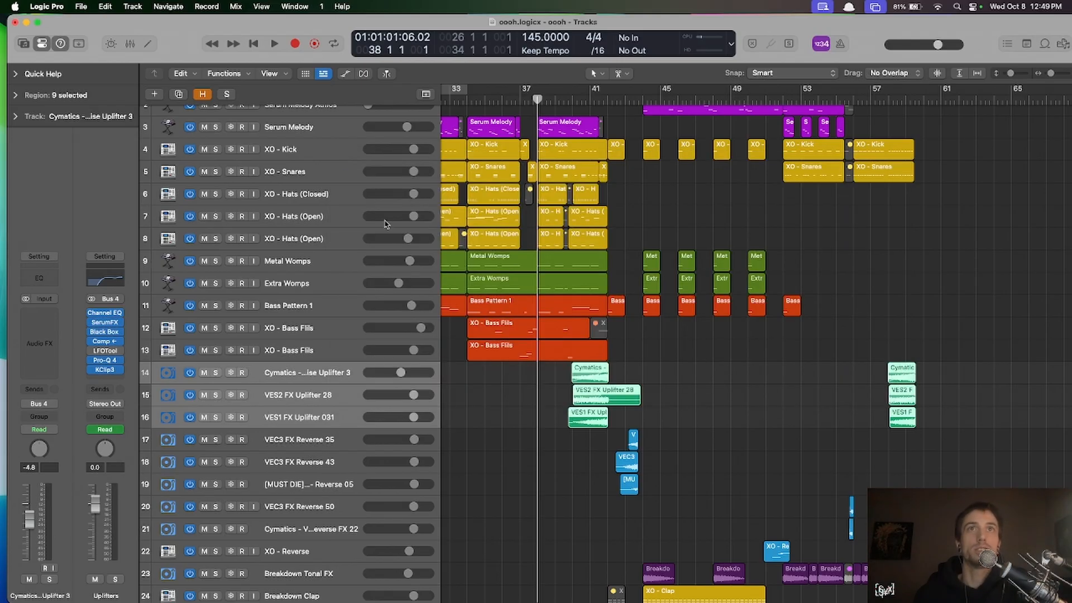
# - Select the three uplifter regions around bar 41 and examine the Pro-Q 4 curve on the Uplifters bus
pyautogui.click(498, 388)
pyautogui.click(303, 375)
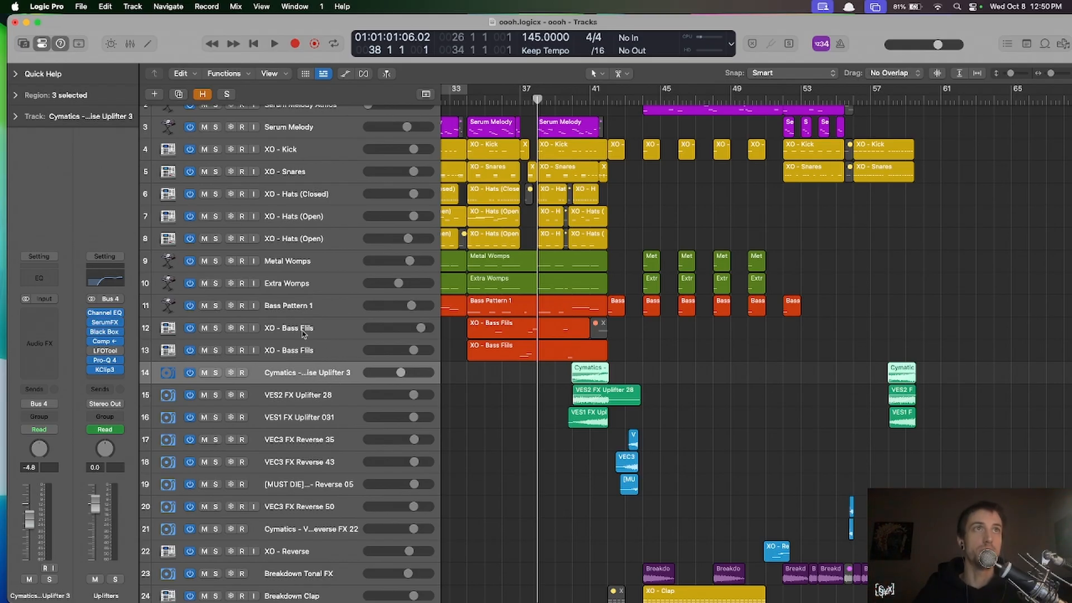
pyautogui.click(499, 433)
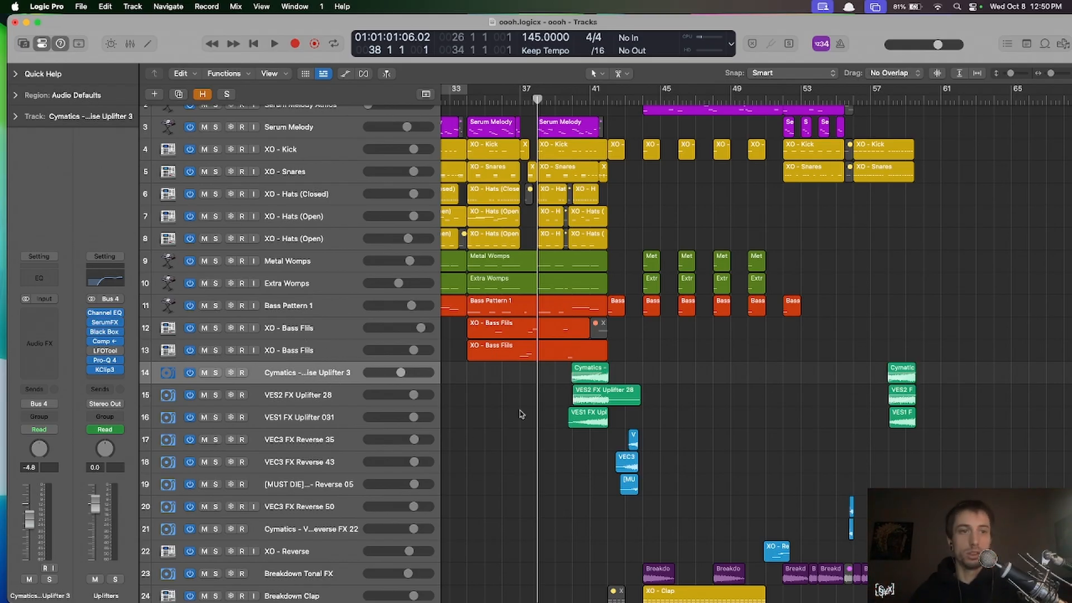
pyautogui.scroll(-1, 294, 404)
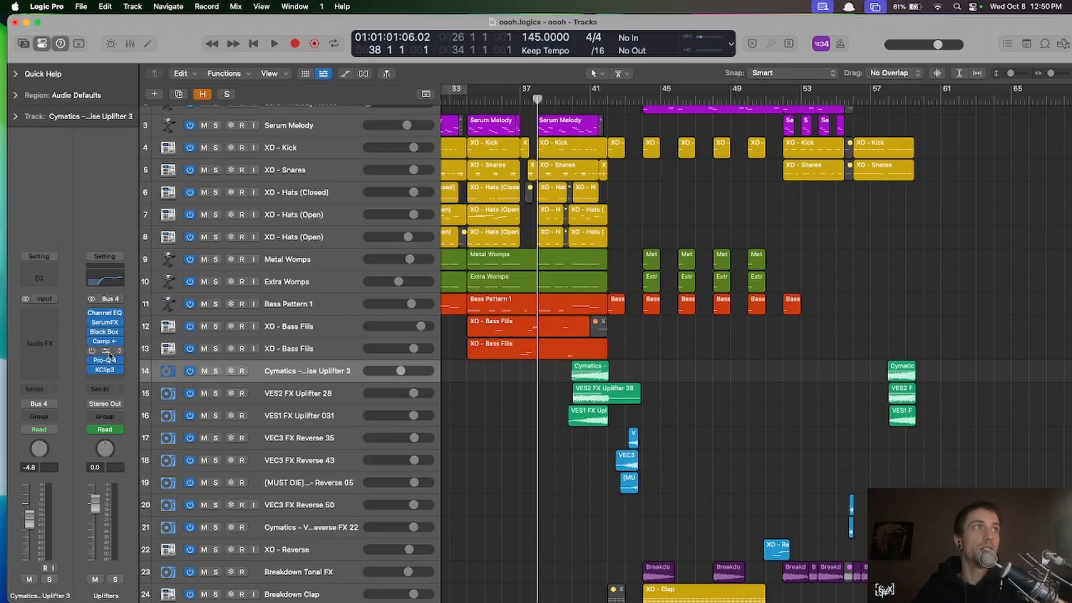
pyautogui.moveTo(105, 342)
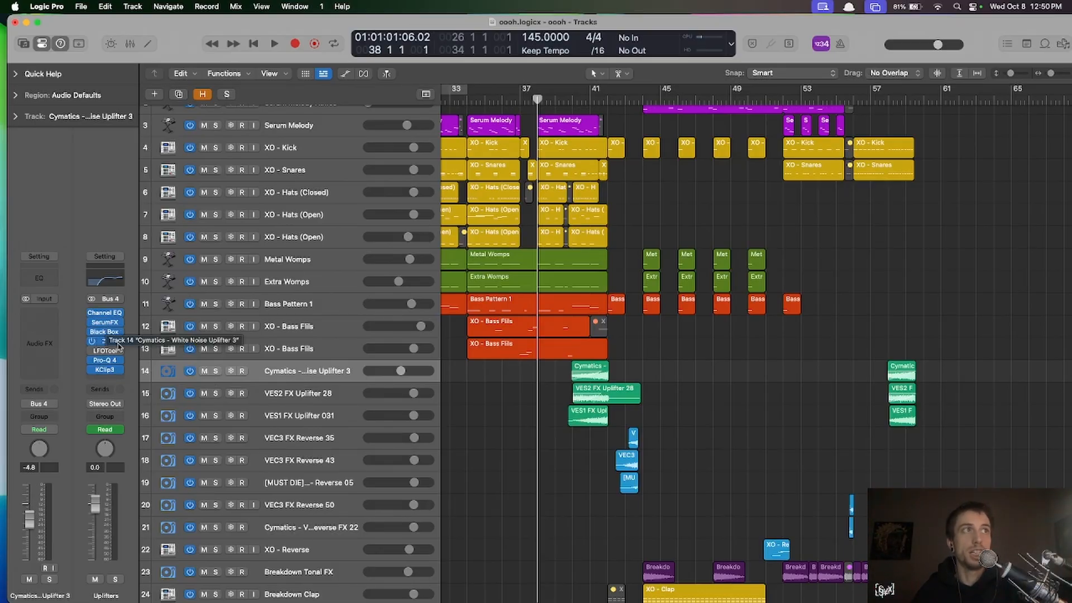
pyautogui.moveTo(579, 462); pyautogui.dragTo(569, 360)
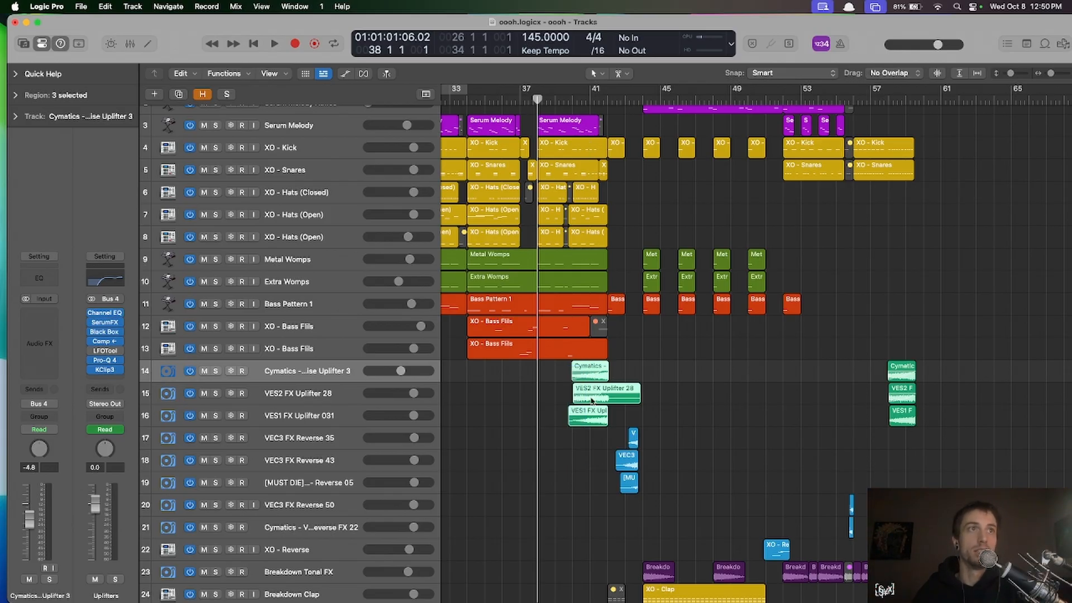
pyautogui.click(108, 363)
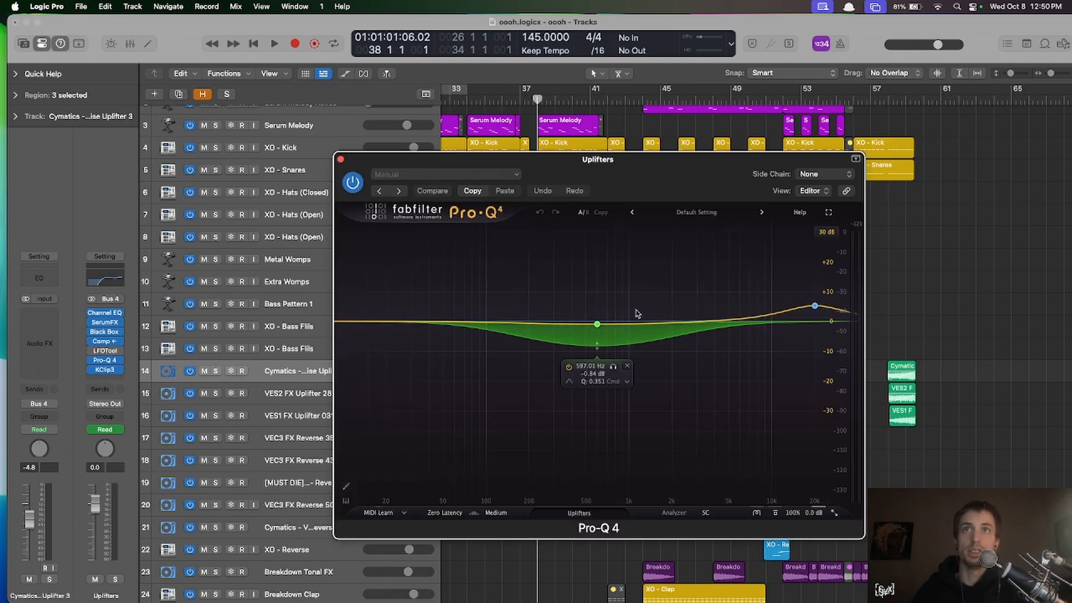
pyautogui.click(340, 159)
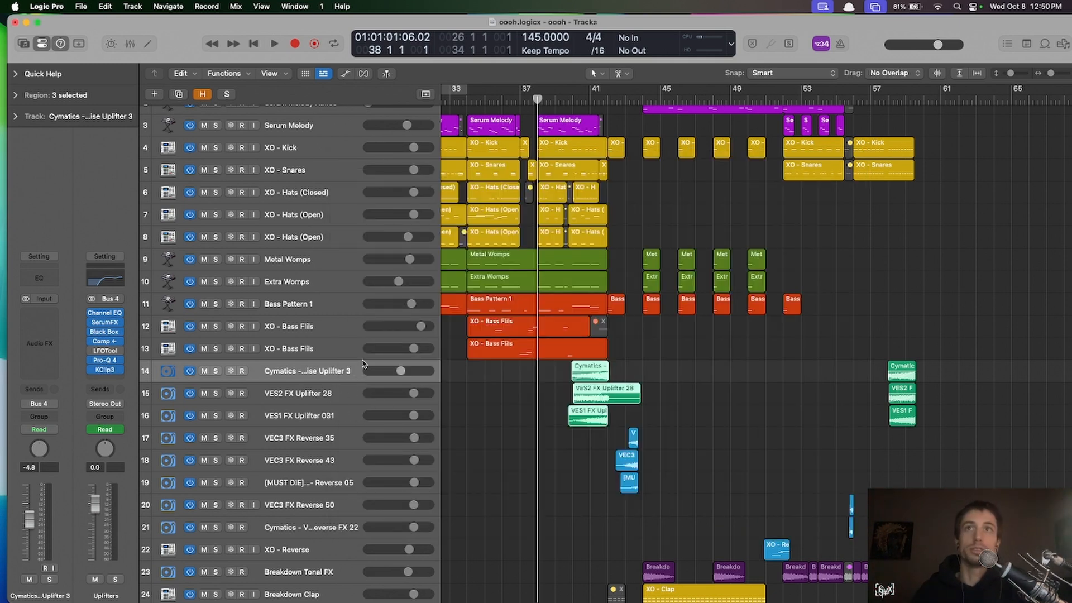
# - Set a cycle range from bar 41 to bar 44 and play back the transition
pyautogui.scroll(2, 712, 371)
pyautogui.click(708, 387)
pyautogui.scroll(-15, 708, 388)
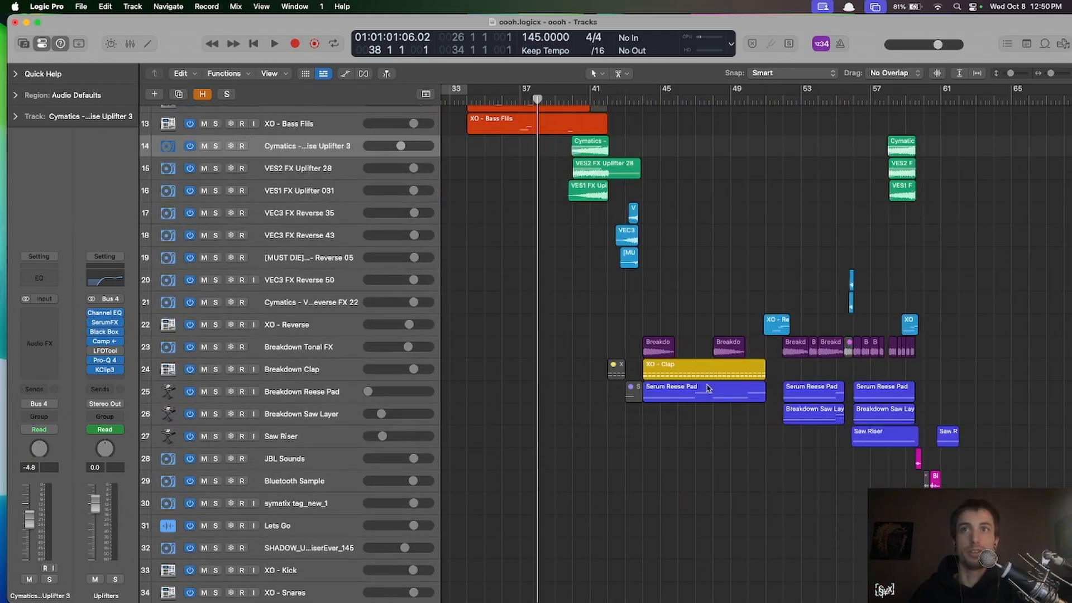
pyautogui.scroll(14, 708, 389)
pyautogui.scroll(-6, 708, 387)
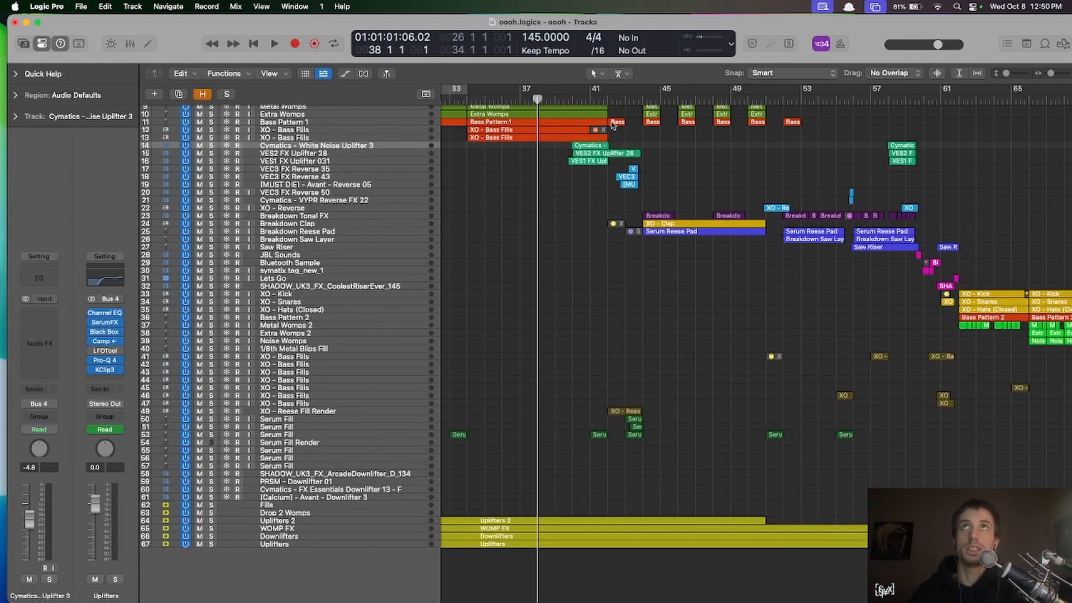
pyautogui.moveTo(593, 92); pyautogui.dragTo(643, 92)
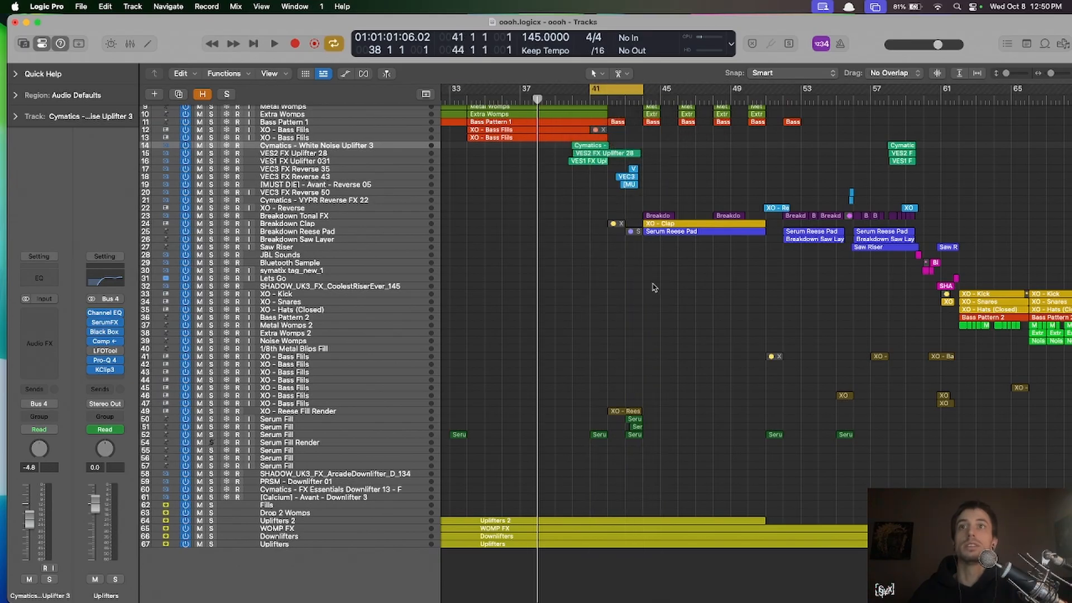
pyautogui.press('space')
pyautogui.scroll(3, 713, 332)
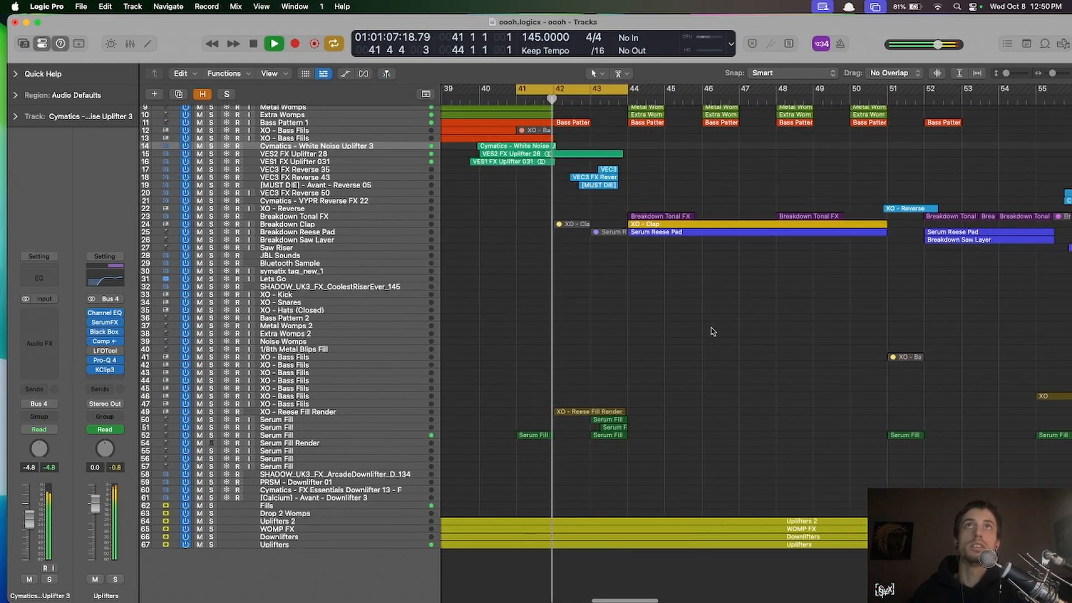
pyautogui.scroll(3, 710, 329)
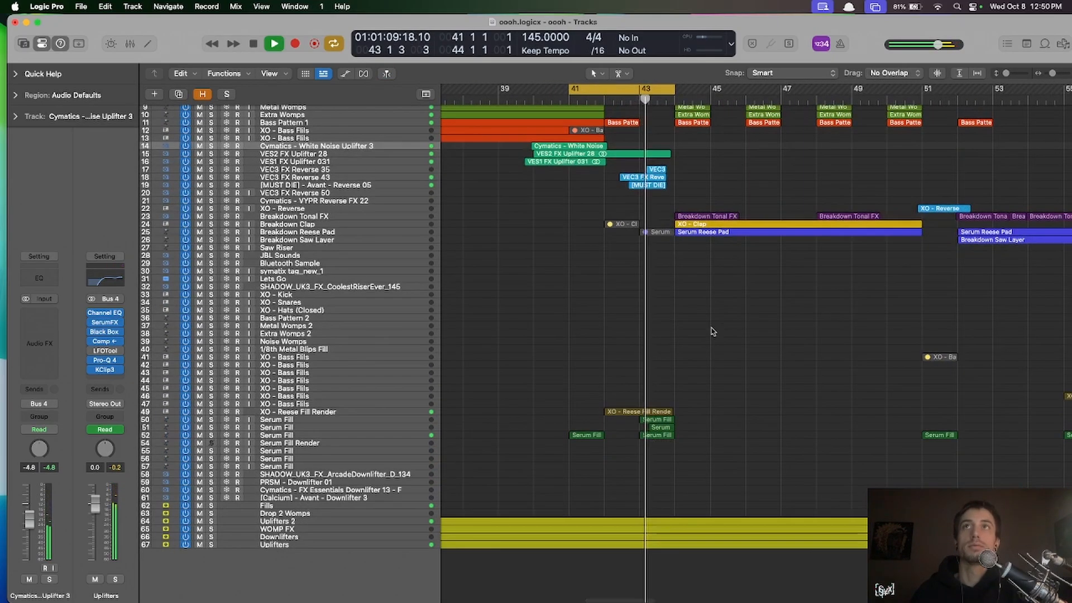
pyautogui.press('space')
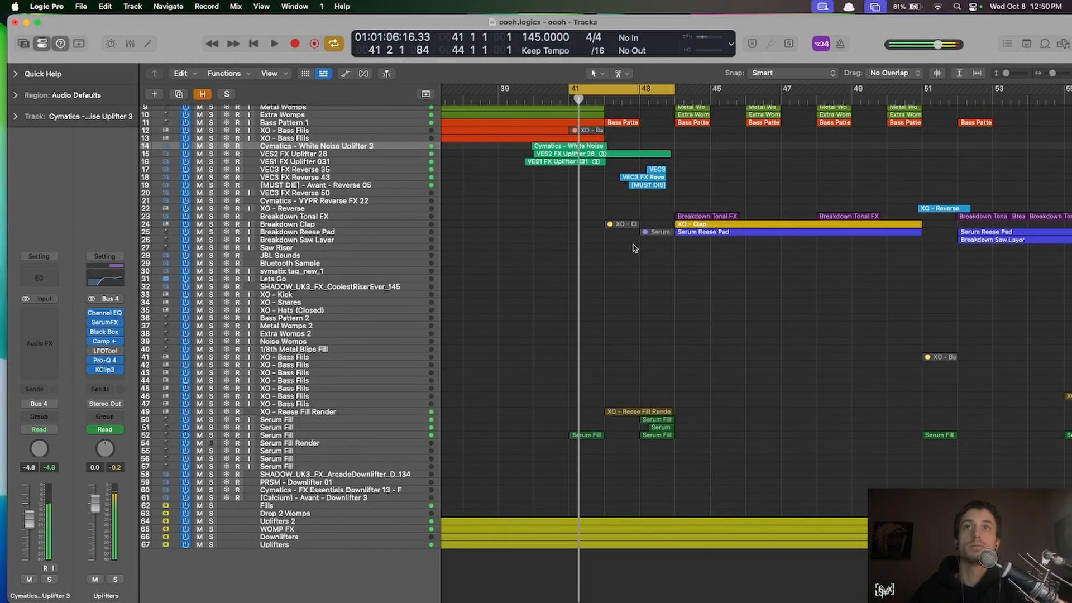
# - Move the cycle range to start at bar 42, turn cycling off during playback, and listen into the breakdown
pyautogui.scroll(-3, 647, 273)
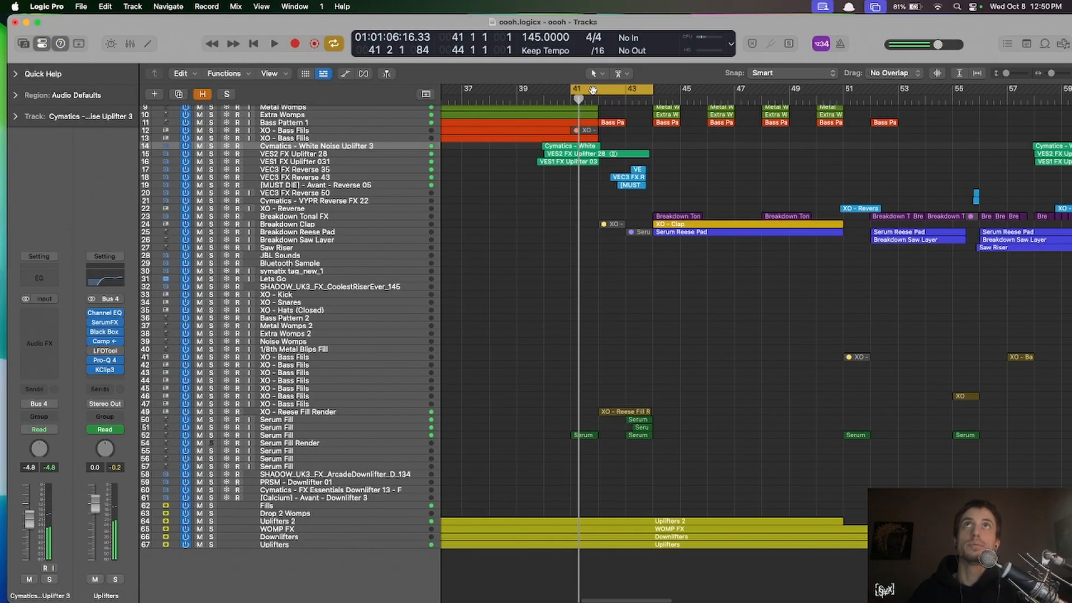
pyautogui.moveTo(593, 91); pyautogui.dragTo(625, 89)
pyautogui.press('space')
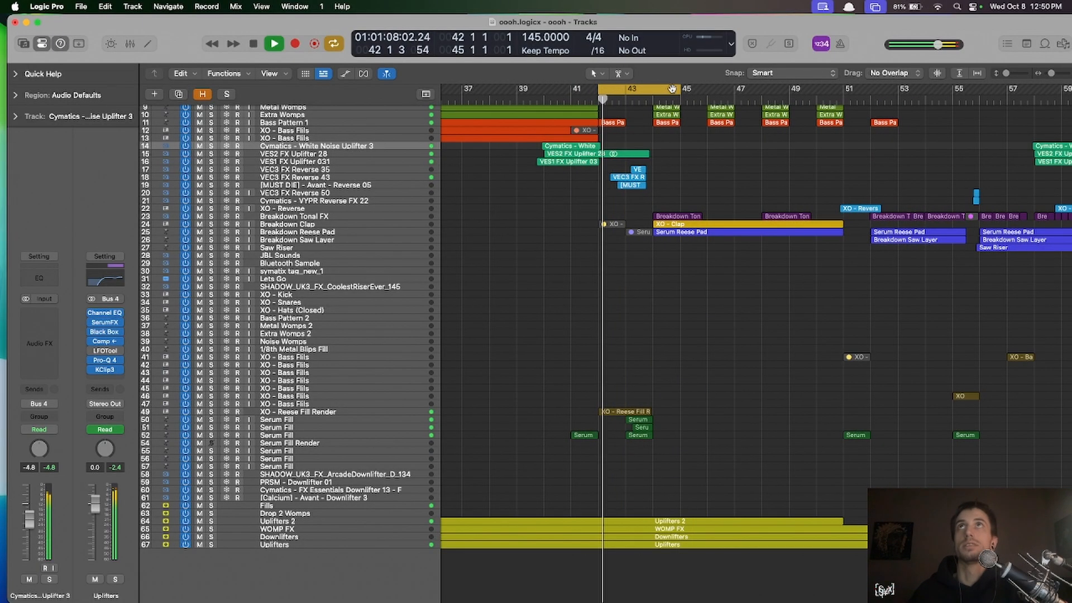
pyautogui.press('c')
pyautogui.scroll(-3, 692, 268)
pyautogui.scroll(4, 707, 331)
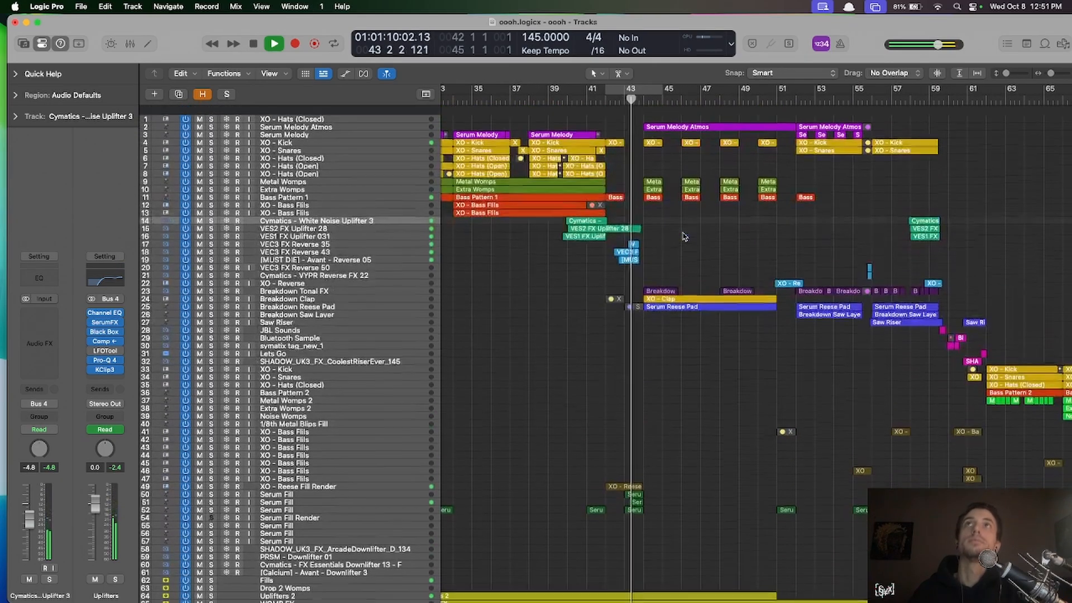
pyautogui.hscroll(-2, 697, 344)
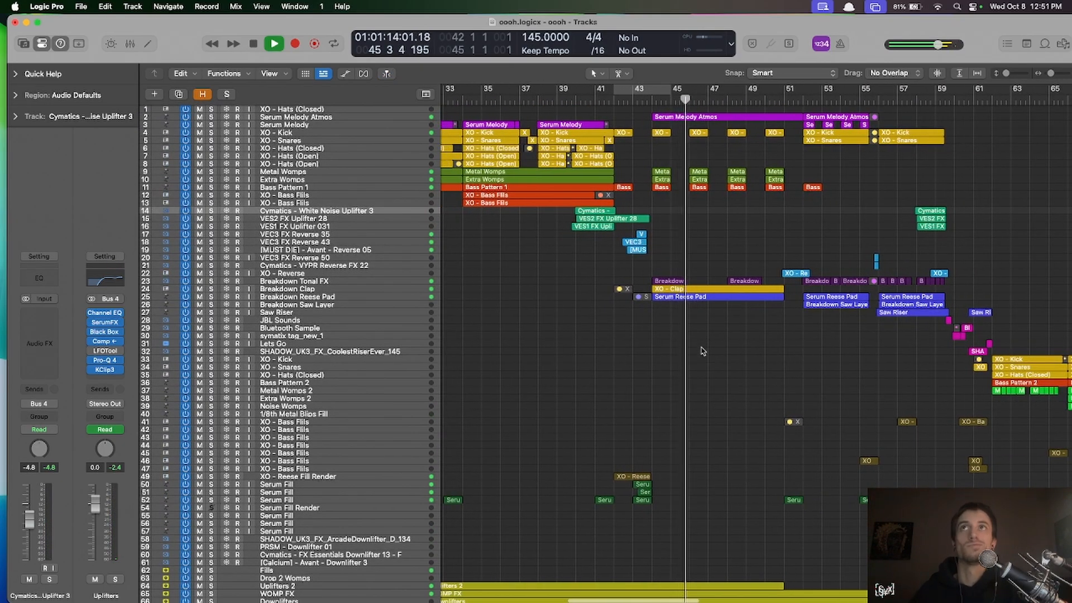
pyautogui.press('space')
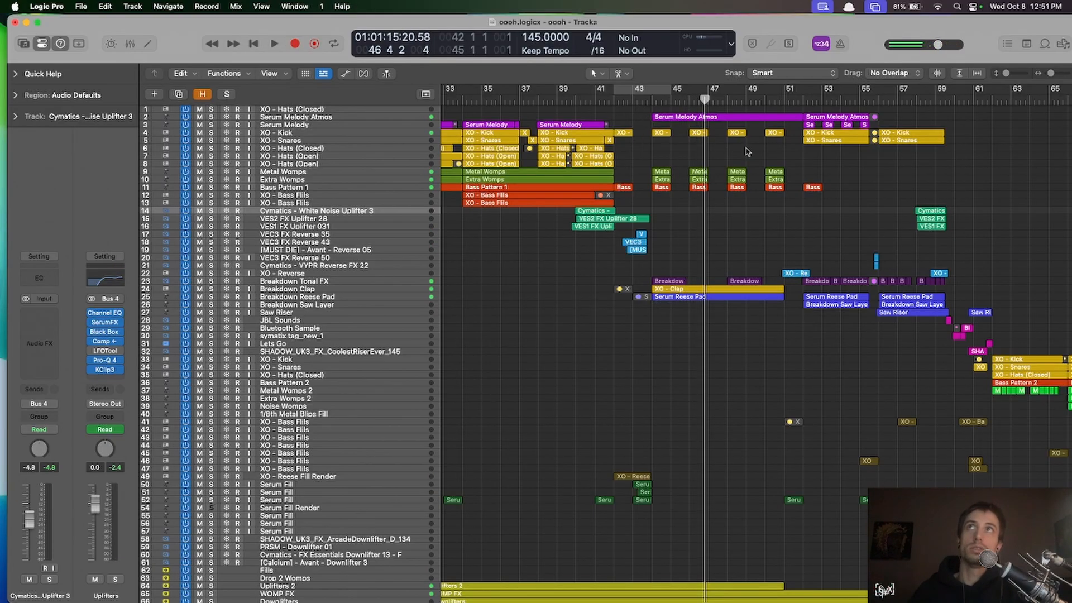
pyautogui.scroll(5, 631, 142)
pyautogui.scroll(4, 631, 142)
pyautogui.hscroll(-3, 631, 139)
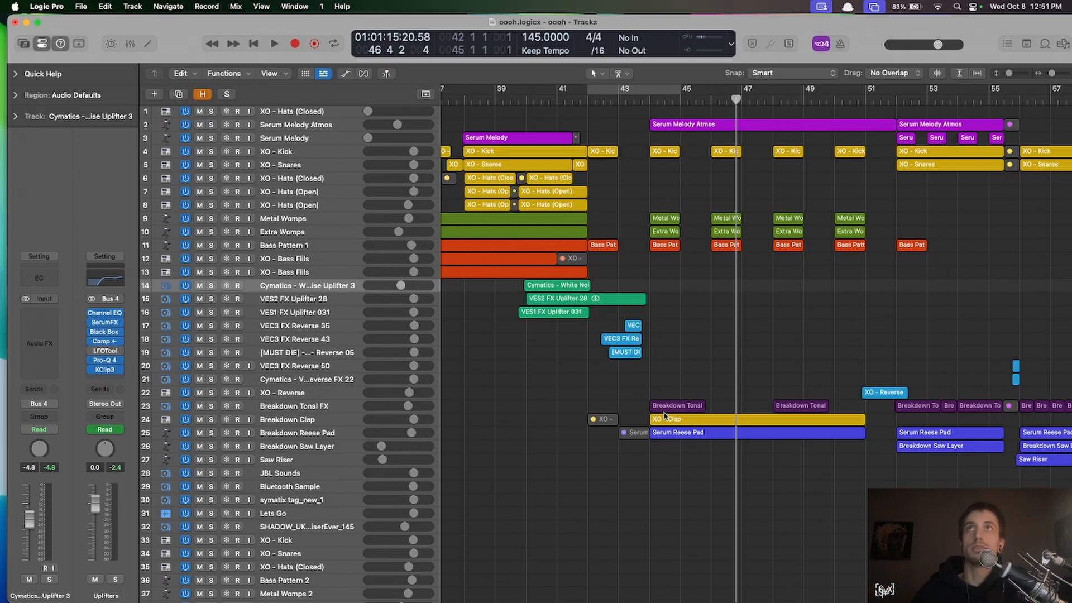
# - Place the playhead at bar 42, select the XO - Kick and Bass Pattern 1 regions there, and examine them enlarged
pyautogui.press('super+Left')
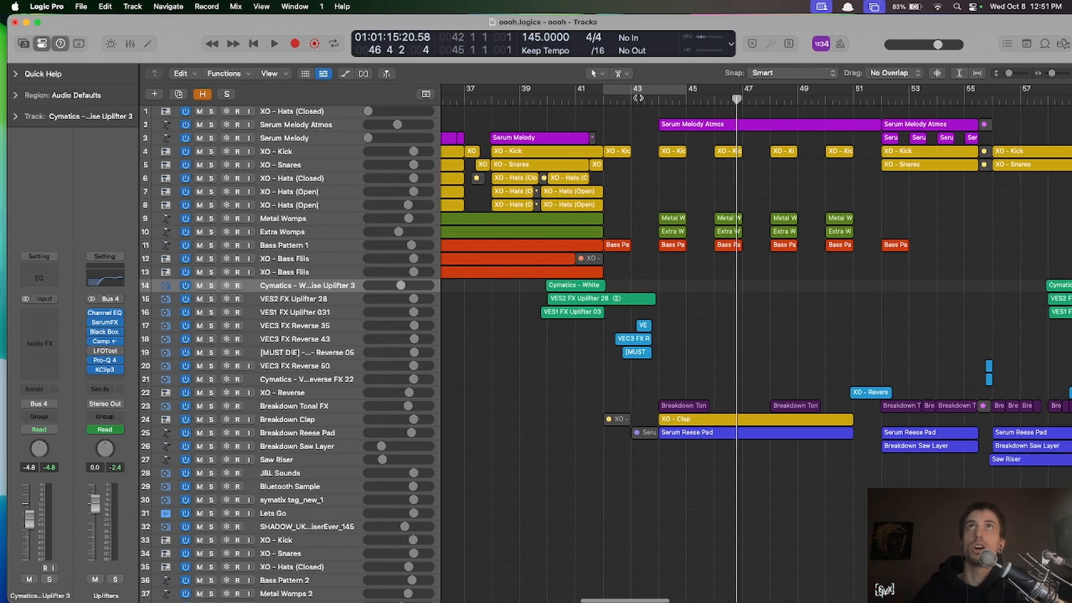
pyautogui.click(603, 99)
pyautogui.click(619, 151)
pyautogui.keyDown('shift'); pyautogui.click(618, 245); pyautogui.keyUp('shift')
pyautogui.press('super+Down')
pyautogui.press('super+Down')
pyautogui.press('super+Down')
pyautogui.press('super+Down')
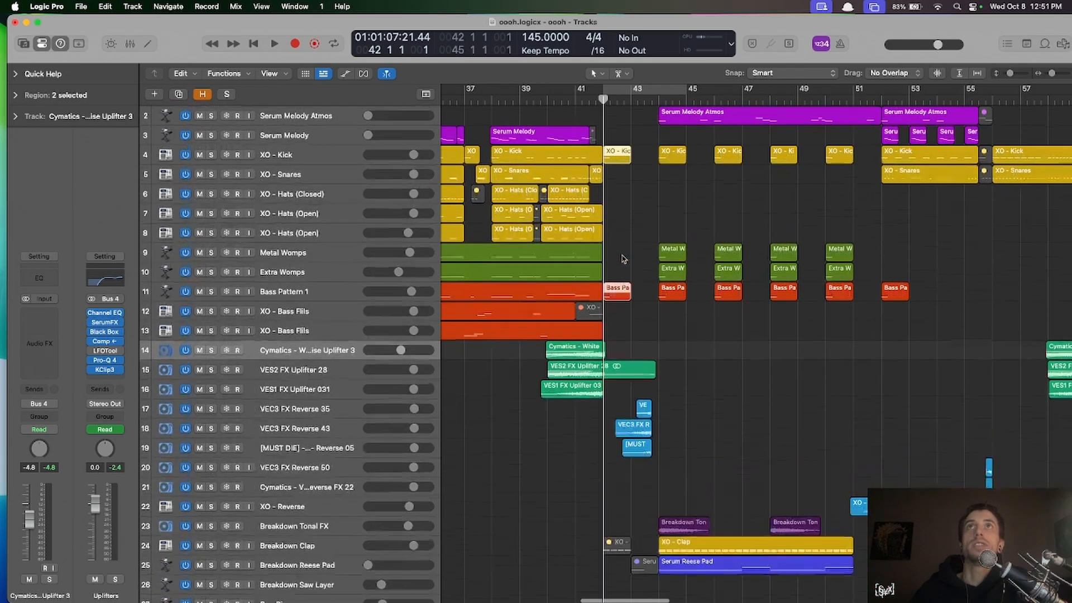
pyautogui.press('super+Right')
pyautogui.press('super+Right')
pyautogui.press('super+Right')
pyautogui.click(656, 162)
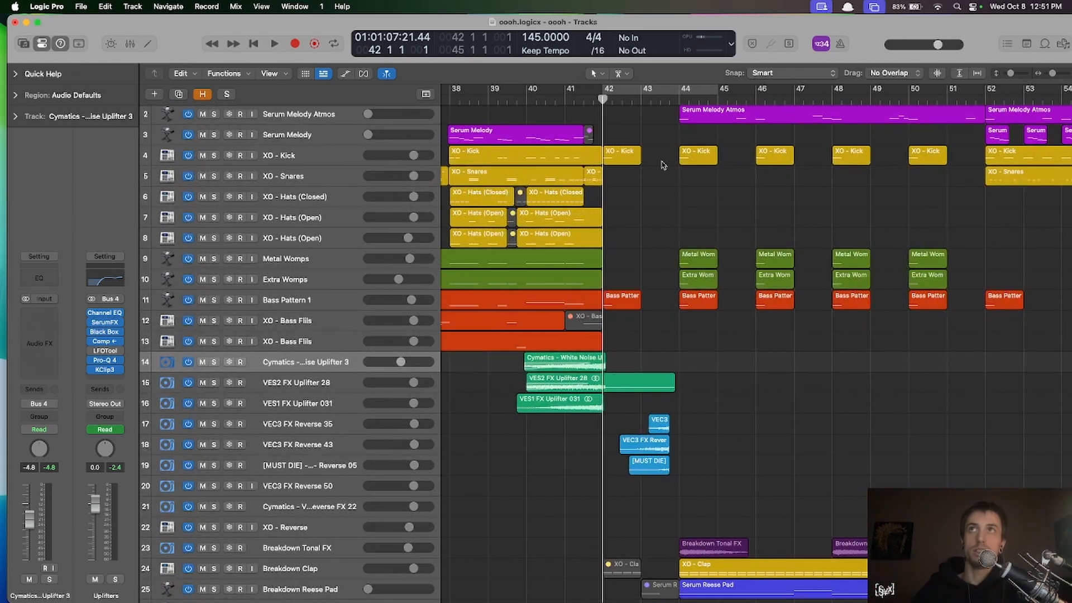
# - Open the Bass Pattern 1 region at bar 44 in the Piano Roll and audition its note
pyautogui.click(626, 299)
pyautogui.doubleClick(703, 304)
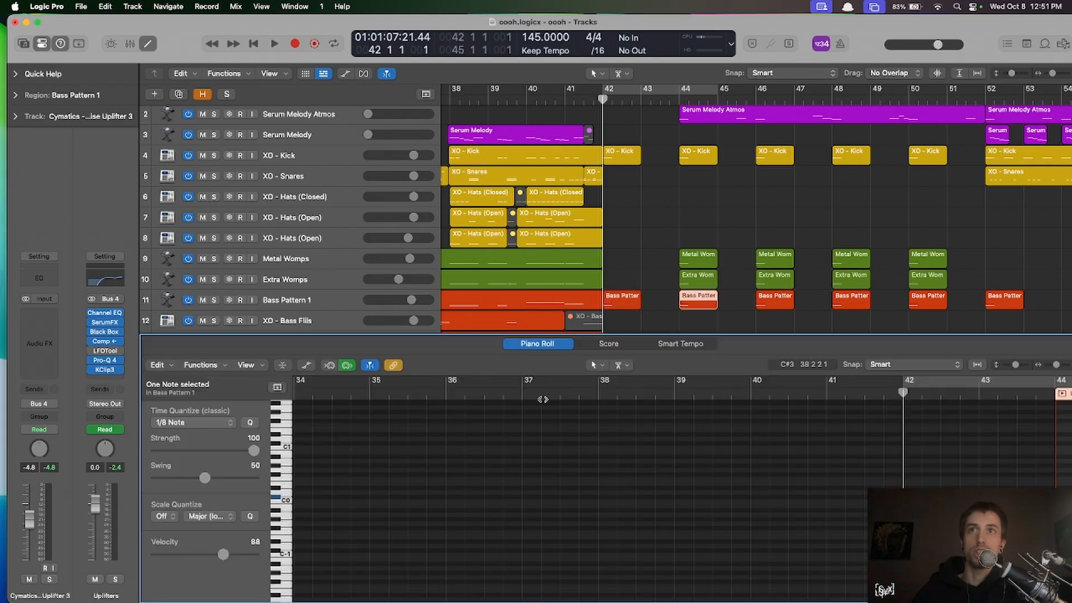
pyautogui.hscroll(10, 296, 521)
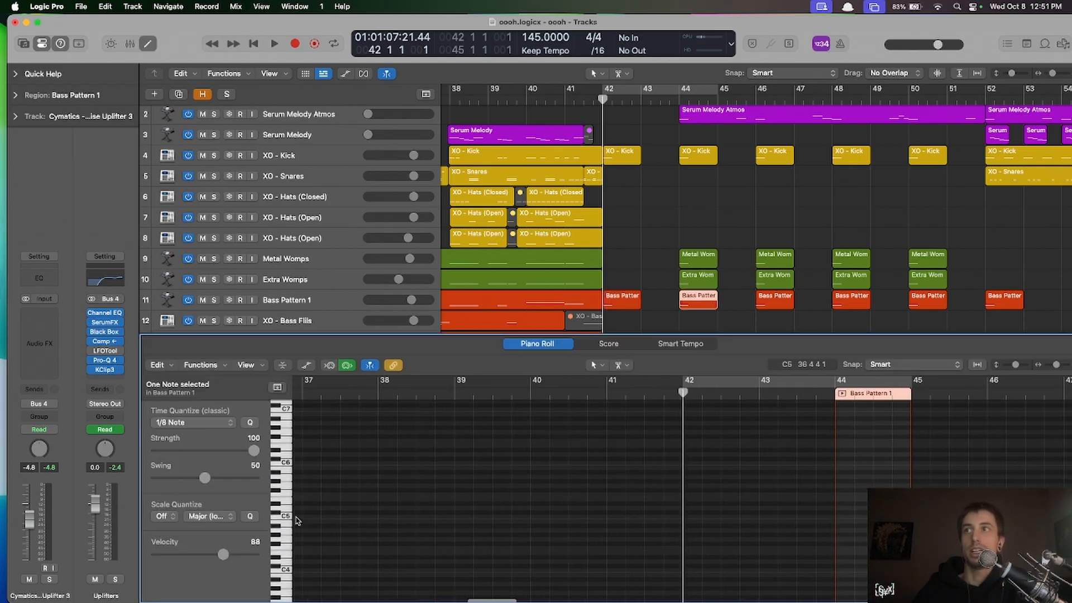
pyautogui.scroll(-10, 390, 503)
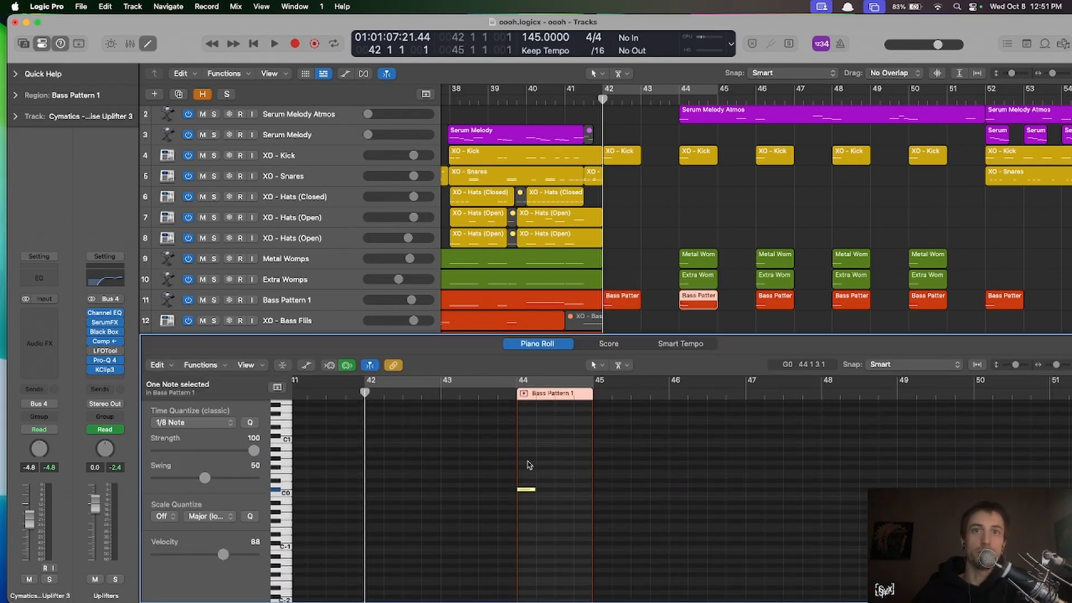
pyautogui.click(527, 489)
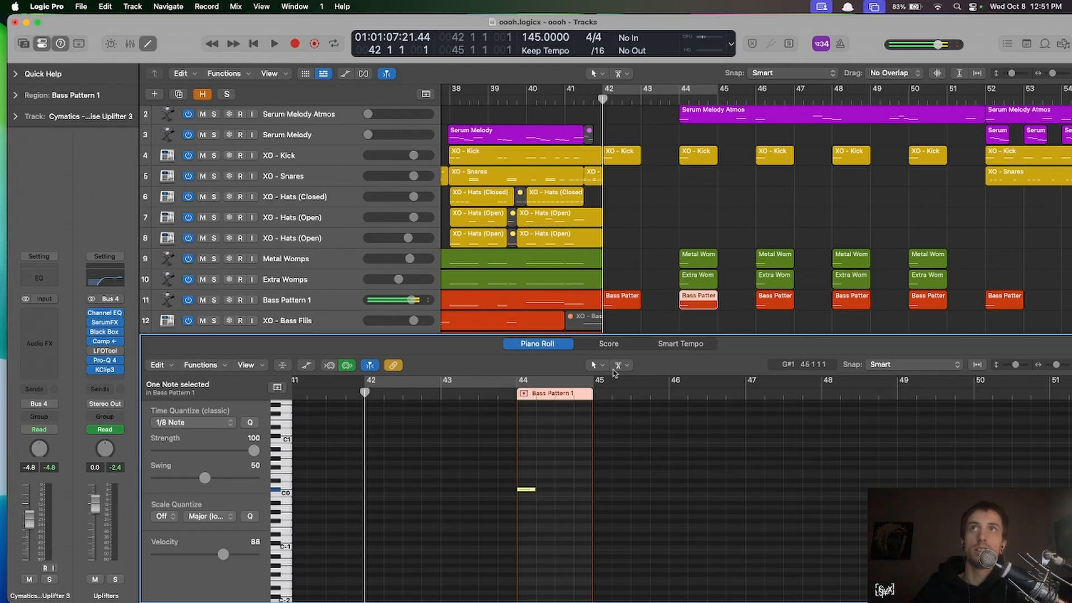
# - With the playhead at bar 44, view the Channel EQ Low Cut Frequency automation on Bass Pattern 1, then hide automation
pyautogui.click(678, 99)
pyautogui.press('a')
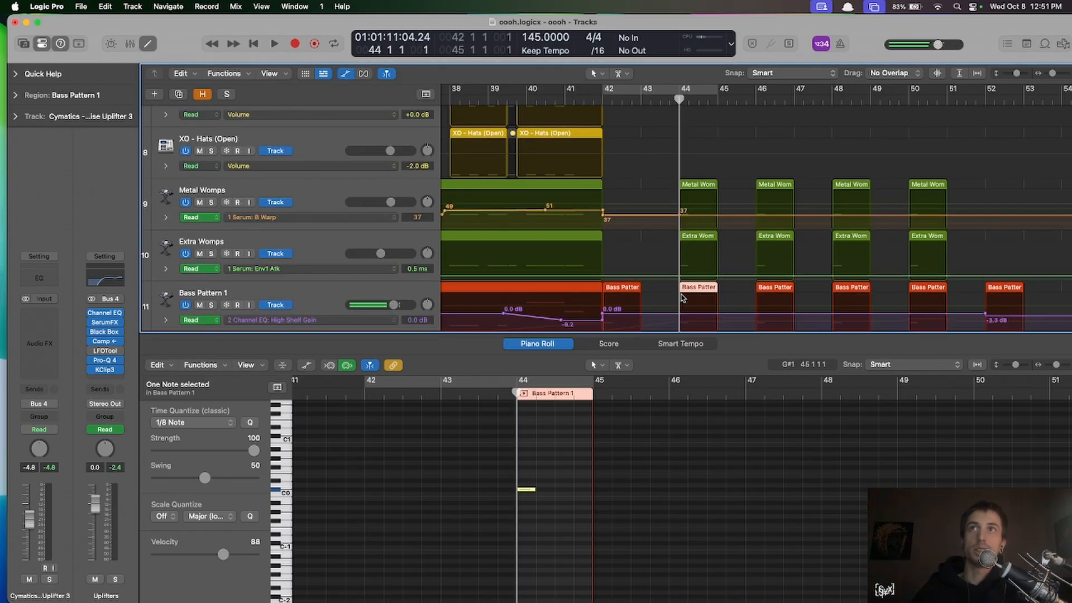
pyautogui.click(389, 290)
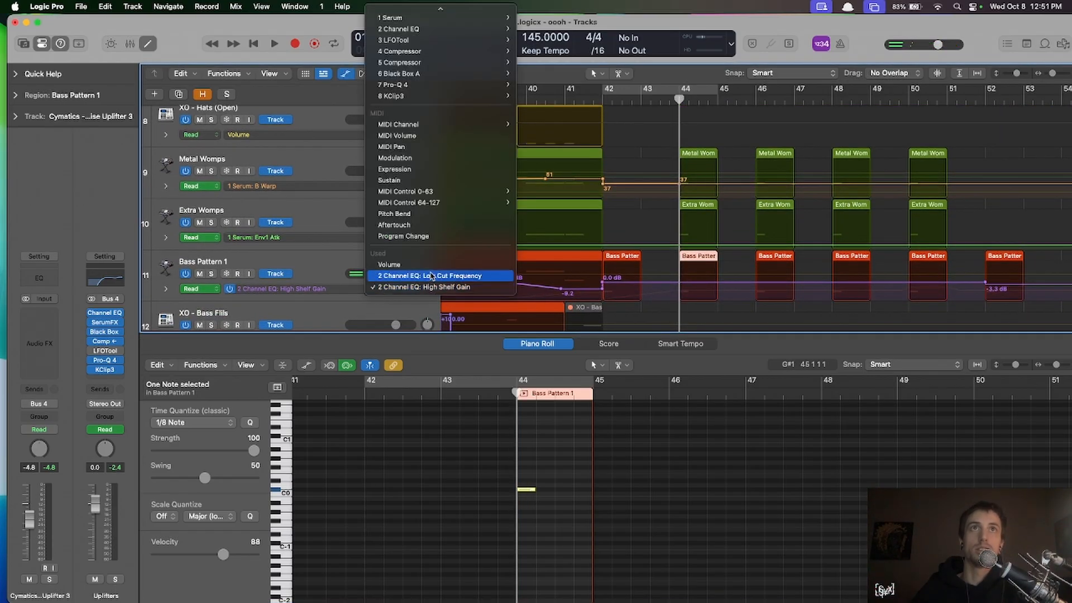
pyautogui.click(391, 279)
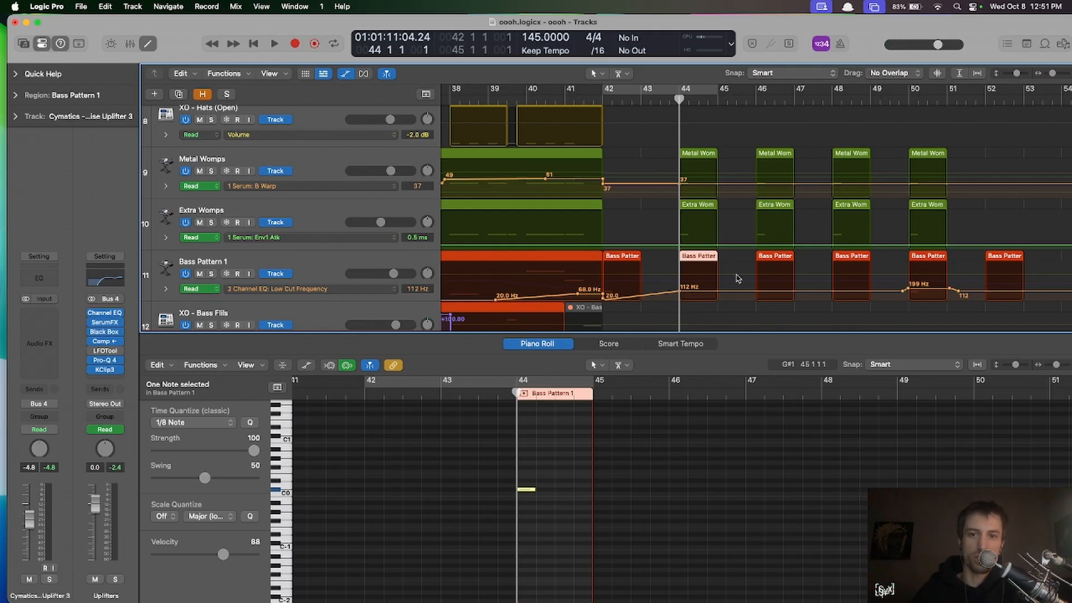
pyautogui.scroll(-6, 737, 279)
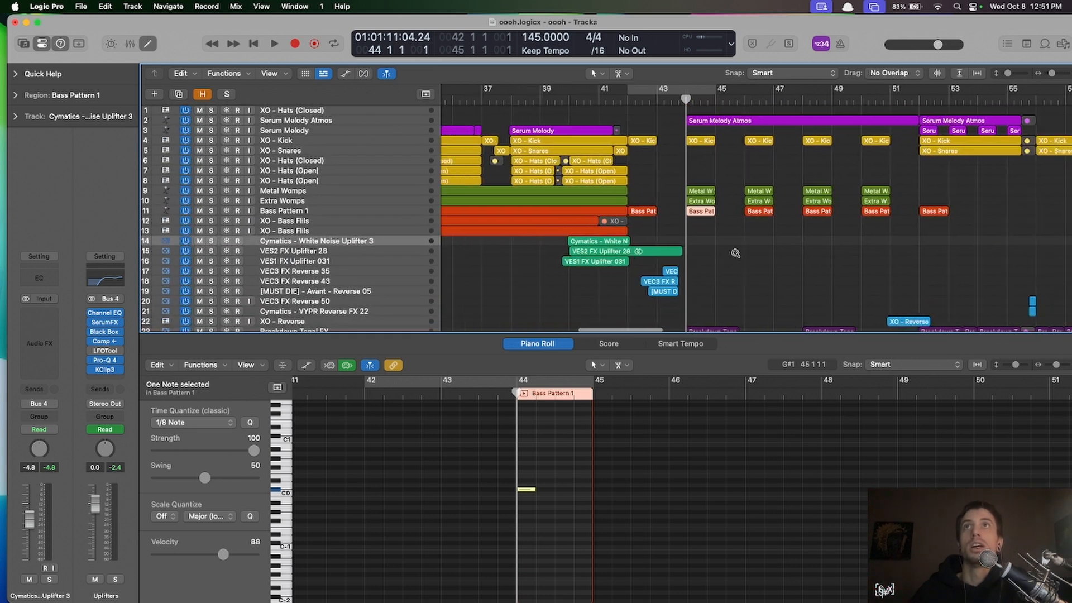
# - Select the three reverse FX regions leading up to bar 44 on tracks 17 to 19
pyautogui.scroll(-3, 735, 253)
pyautogui.scroll(8, 735, 254)
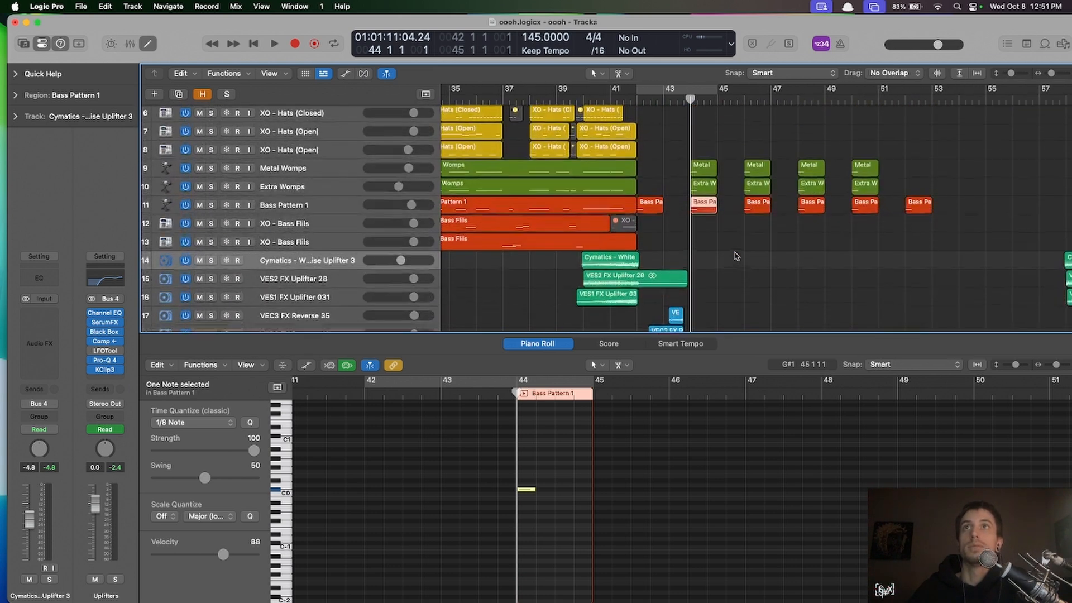
pyautogui.scroll(-5, 735, 256)
pyautogui.moveTo(720, 301); pyautogui.dragTo(663, 218)
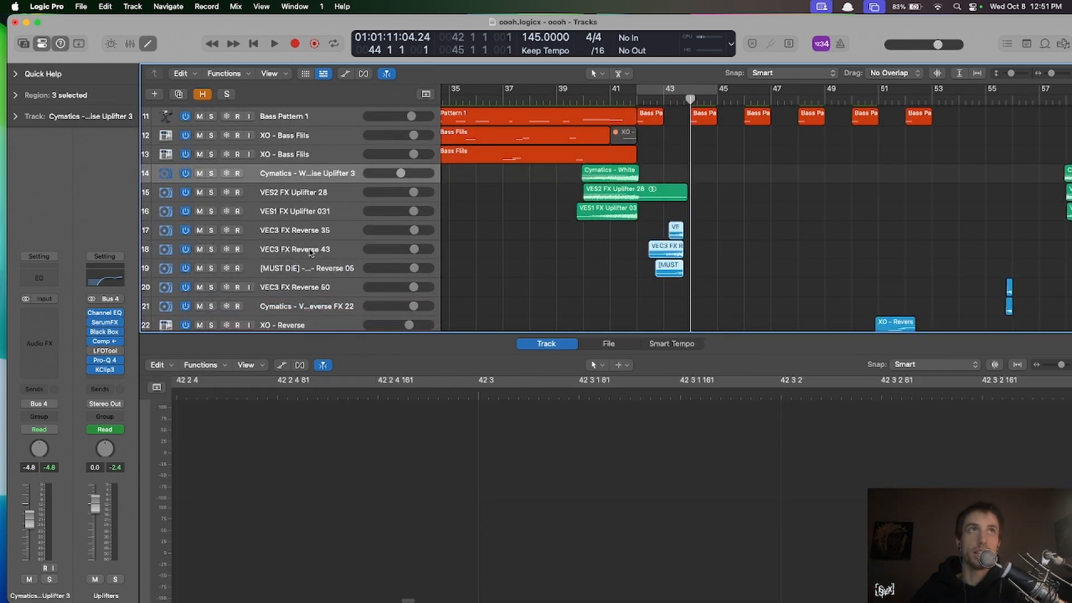
# - Review the Channel EQ on the Uplifters 2 bus fed by VEC3 FX Reverse 35, then close it and the editor
pyautogui.click(308, 230)
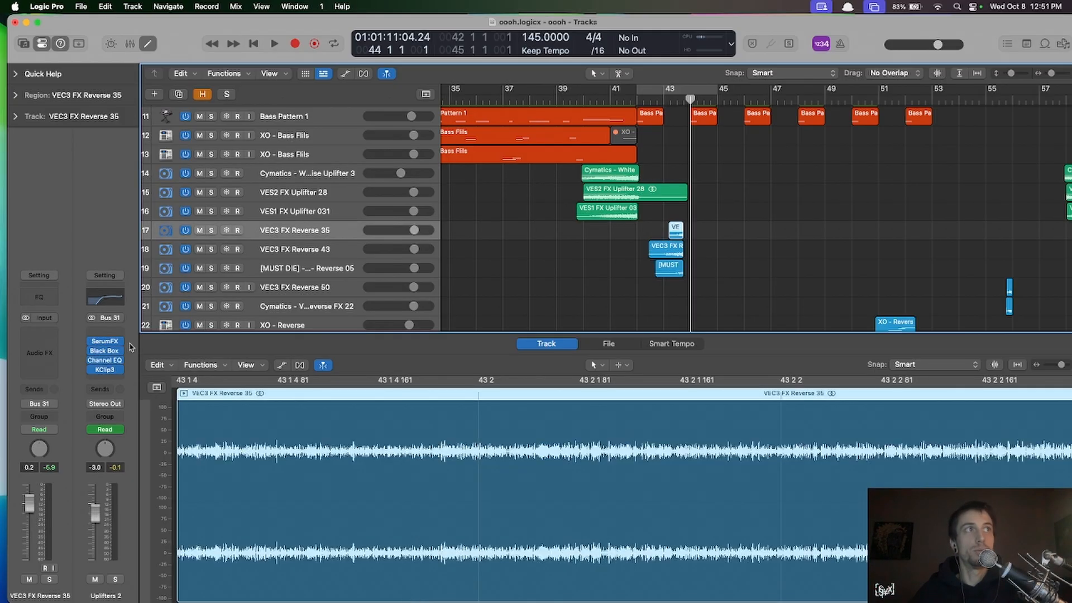
pyautogui.moveTo(107, 343)
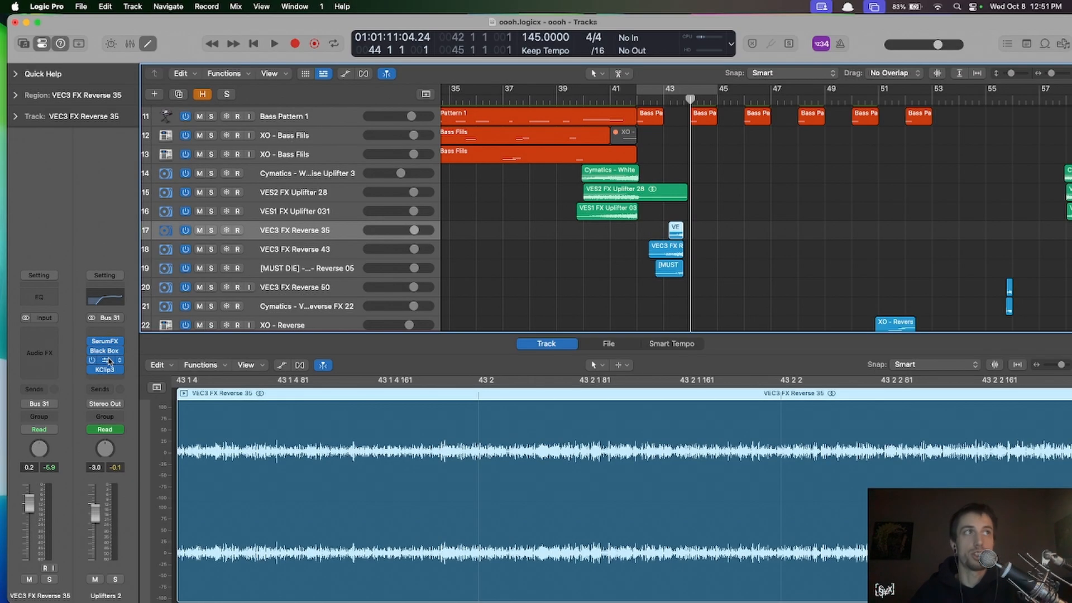
pyautogui.click(109, 362)
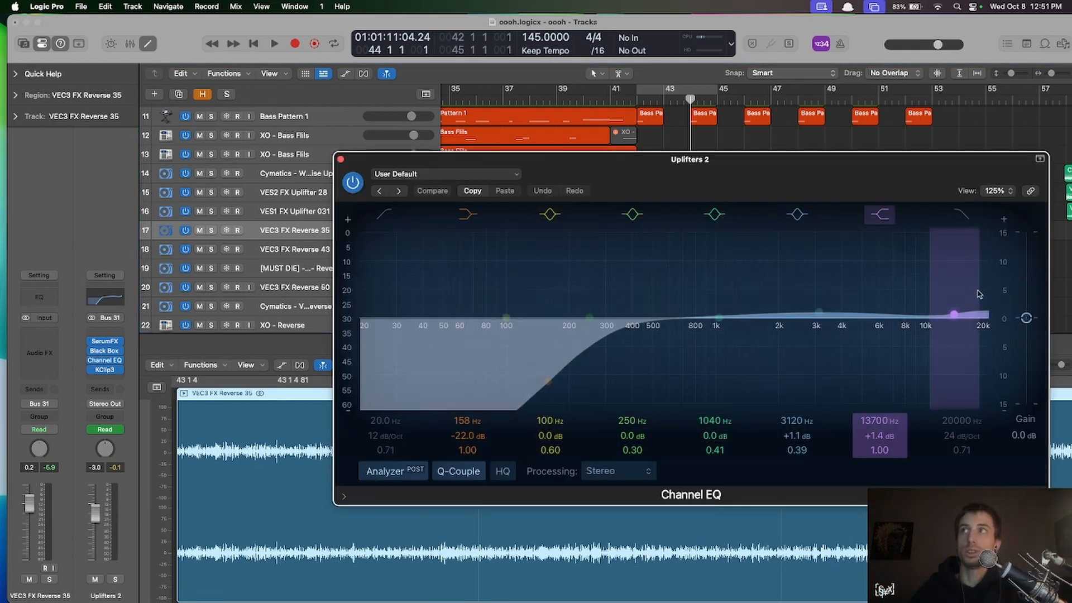
pyautogui.click(340, 159)
pyautogui.click(514, 311)
pyautogui.press('e')
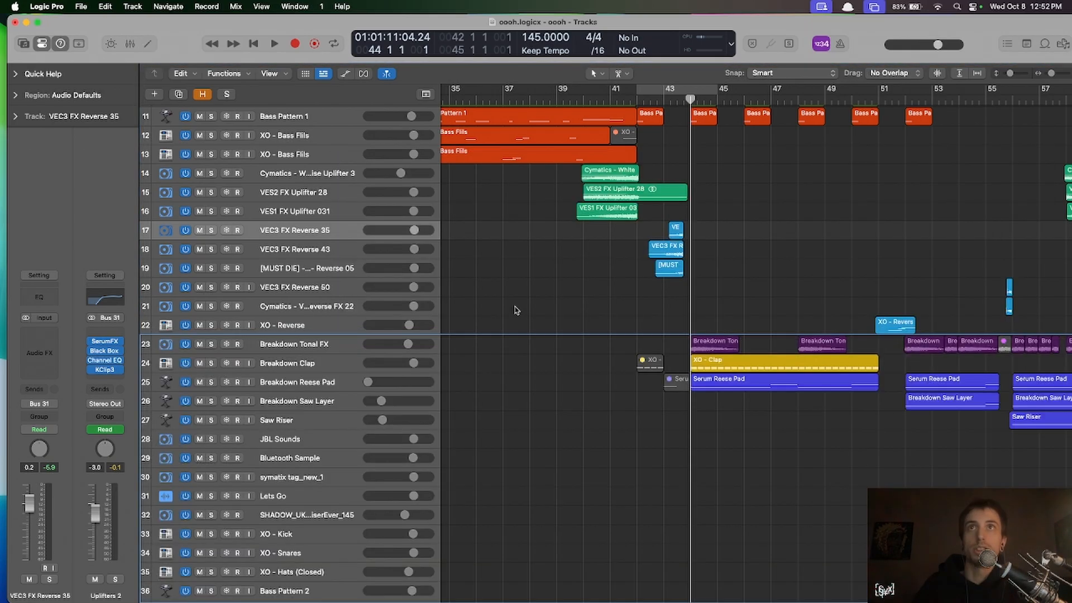
# - Return the playhead to bar 42 and locate the XO - Reese Fill Render region on track 49
pyautogui.keyDown('ctrl'); pyautogui.keyDown('alt'); pyautogui.click(610, 311); pyautogui.keyUp('alt'); pyautogui.keyUp('ctrl')
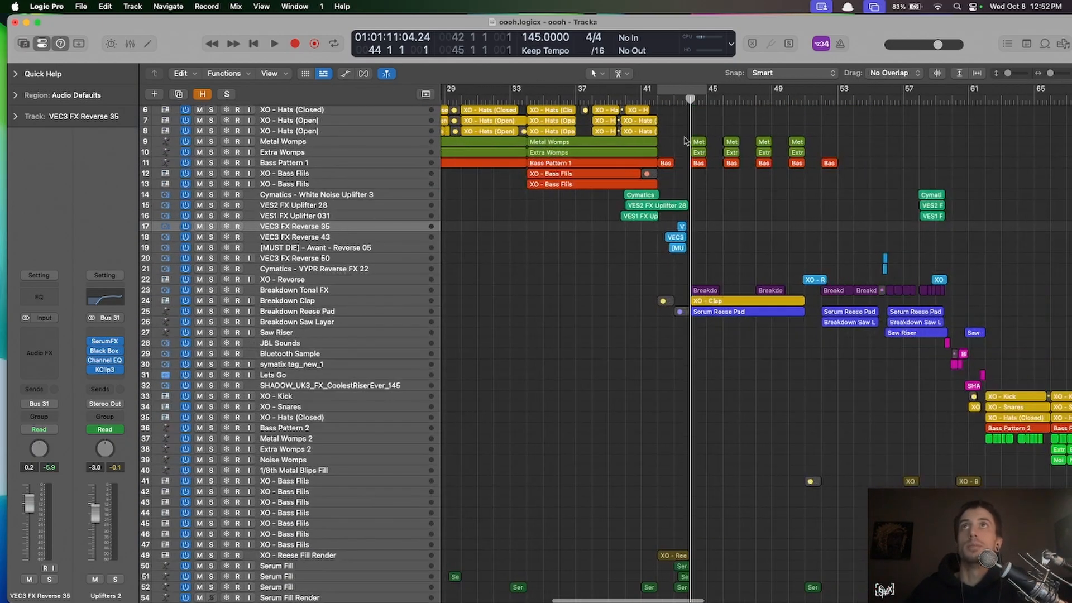
pyautogui.click(655, 98)
pyautogui.scroll(-7, 653, 337)
pyautogui.press('super+Down')
pyautogui.press('super+Down')
pyautogui.press('super+Down')
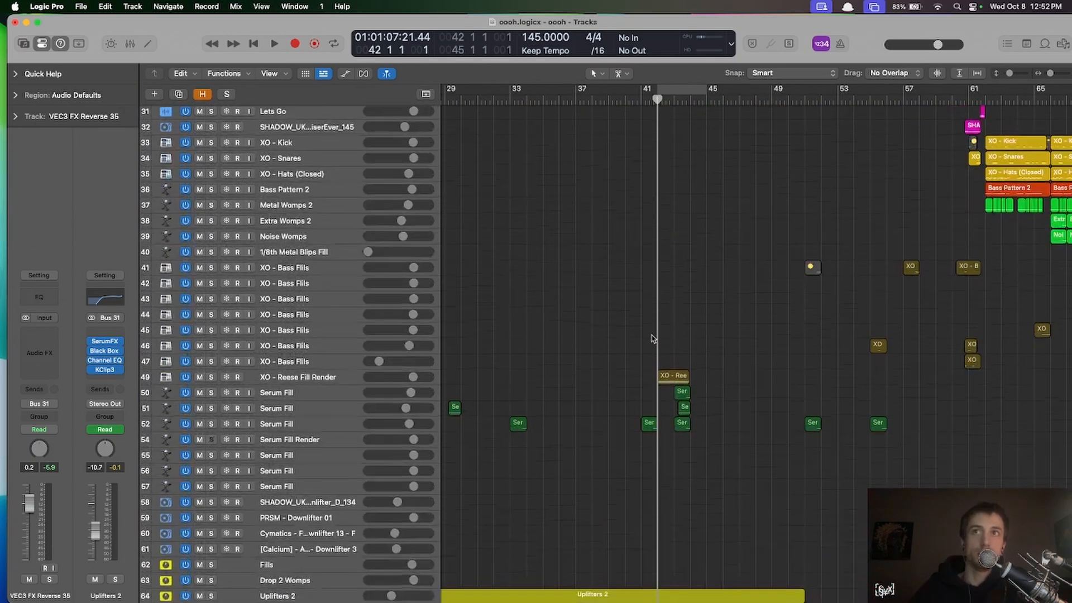
pyautogui.press('super+Right')
pyautogui.press('super+Right')
pyautogui.click(680, 378)
pyautogui.scroll(5, 680, 377)
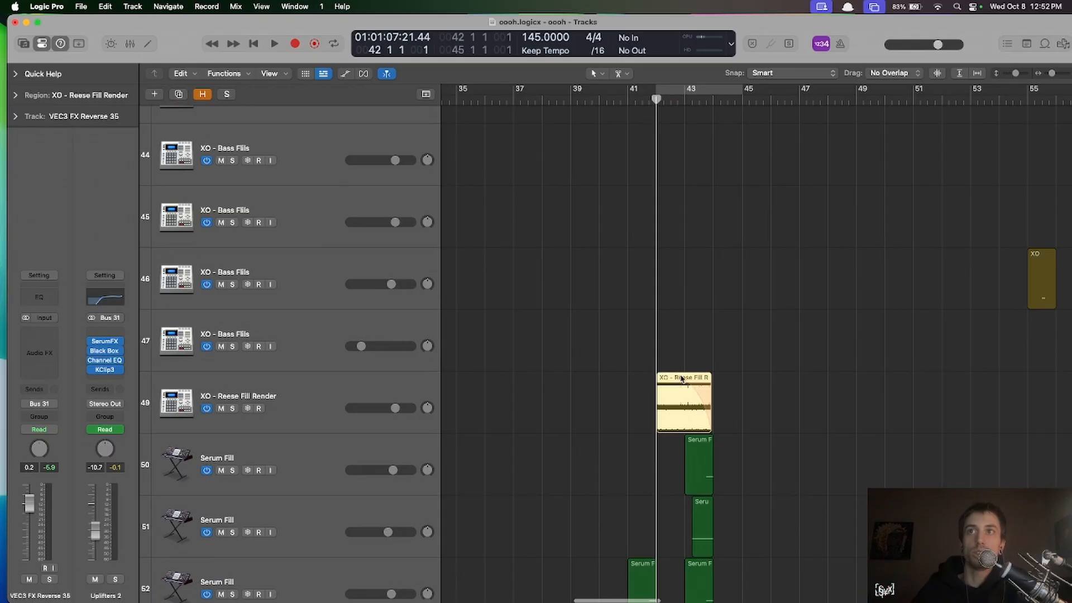
pyautogui.click(769, 402)
pyautogui.press('super+Right')
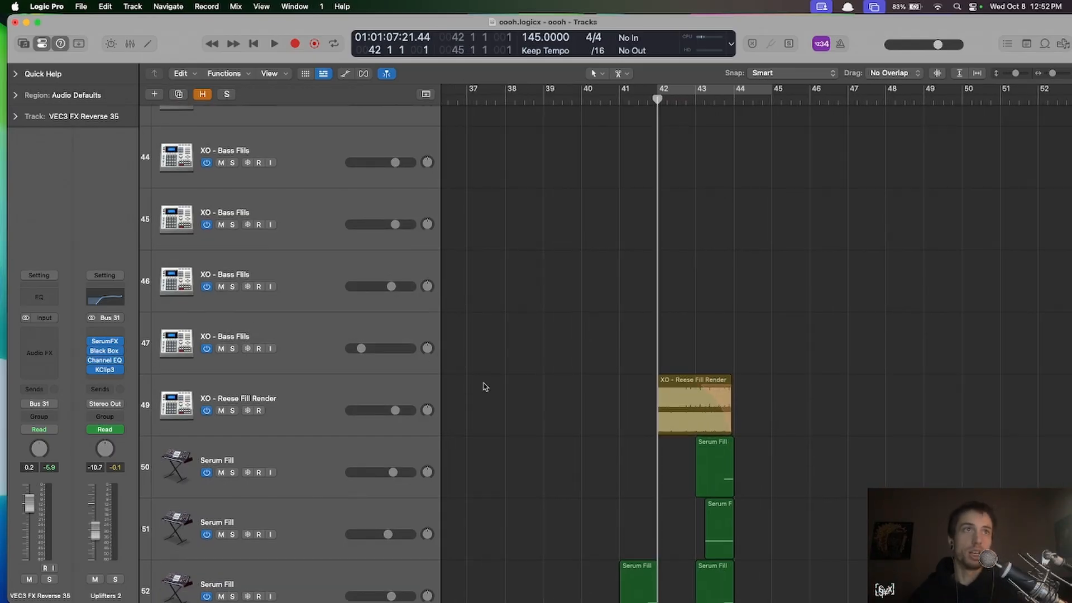
# - Solo the XO - Reese Fill Render track and examine its fill region from bar 42 up close
pyautogui.click(335, 386)
pyautogui.click(233, 411)
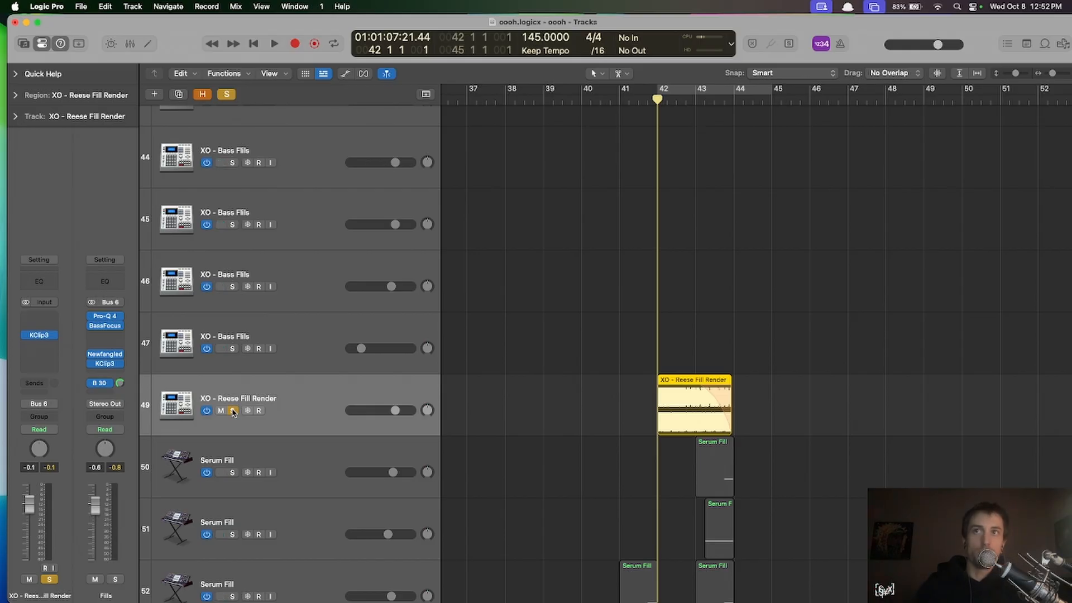
pyautogui.hscroll(5, 691, 411)
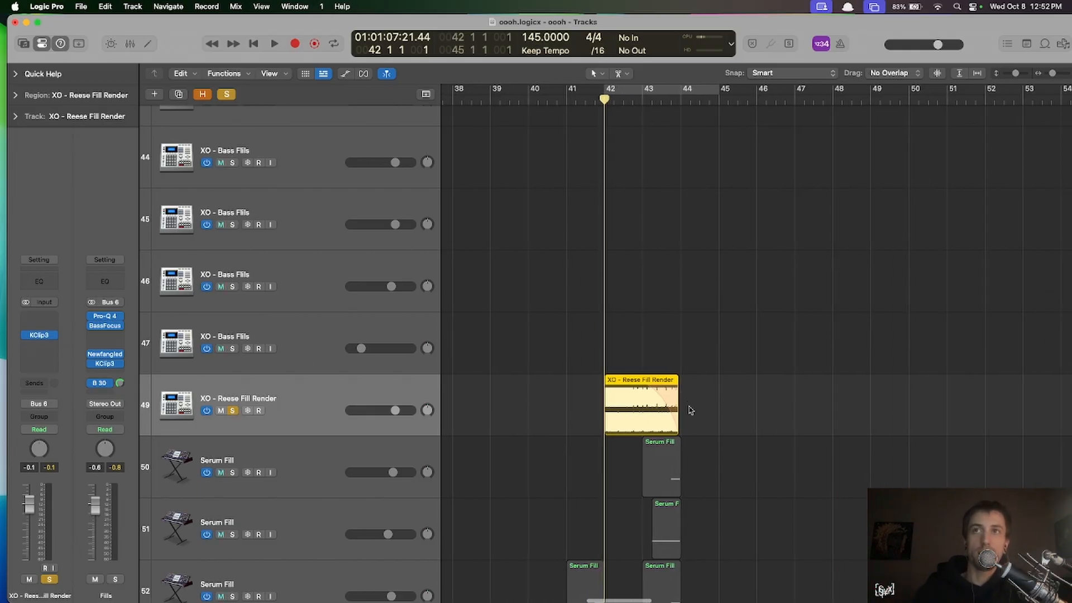
pyautogui.hscroll(-3, 692, 411)
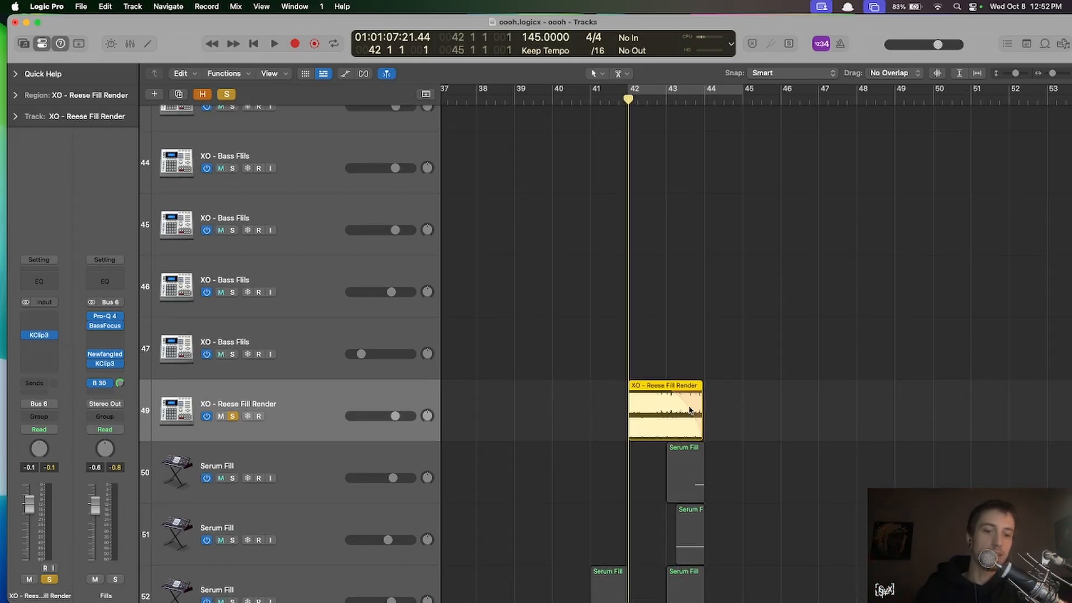
pyautogui.press('super+Right')
pyautogui.press('super+Right')
pyautogui.hscroll(2, 691, 410)
pyautogui.click(780, 411)
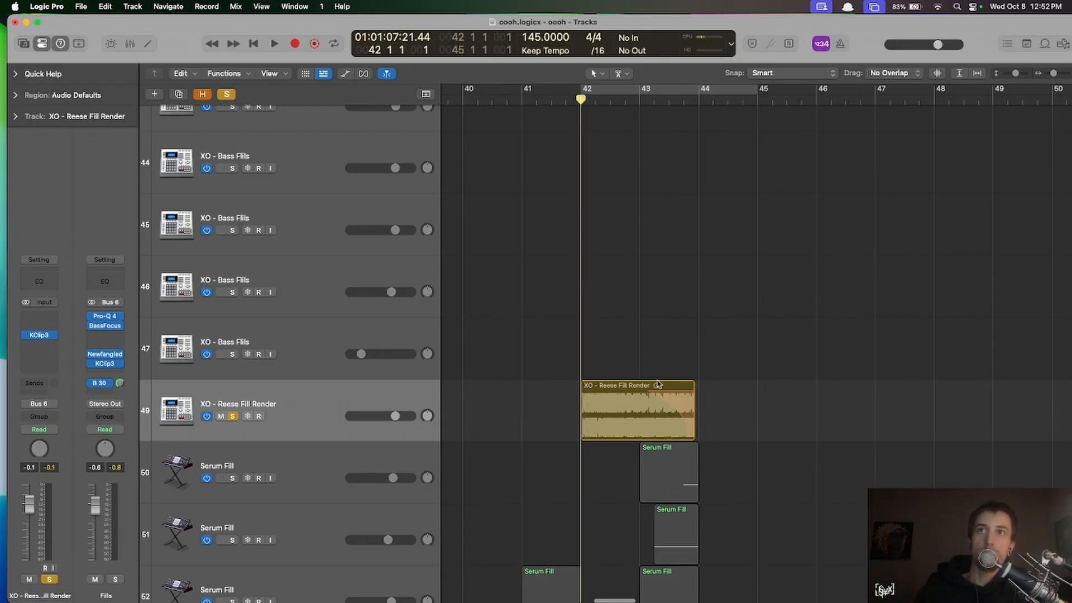
pyautogui.press('super+Right')
pyautogui.hscroll(2, 726, 400)
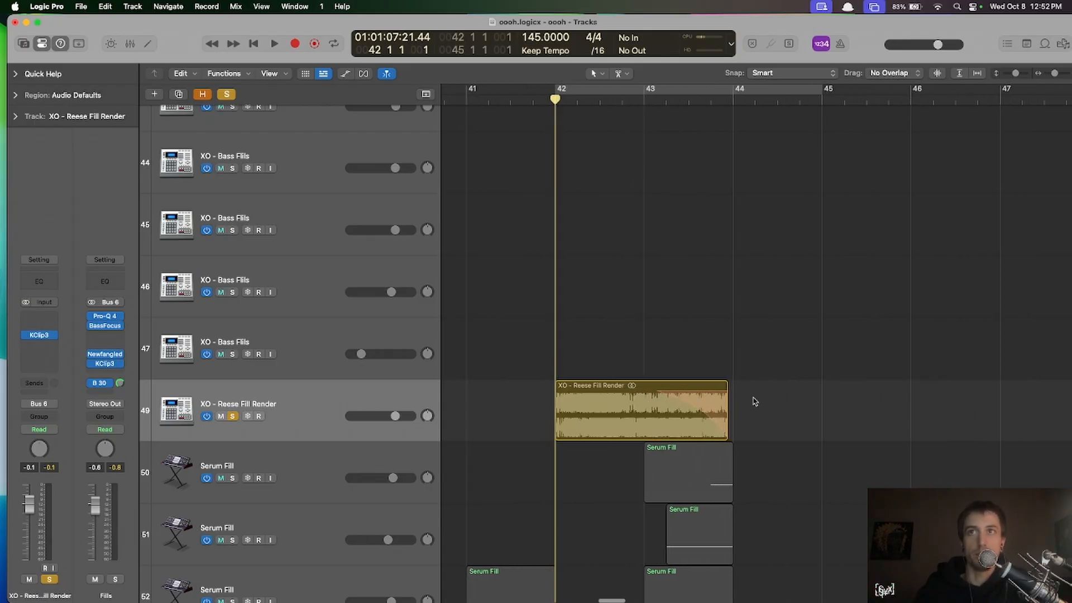
# - Play the soloed reese fill from bar 42 until just before bar 44, then unsolo its track
pyautogui.press('space')
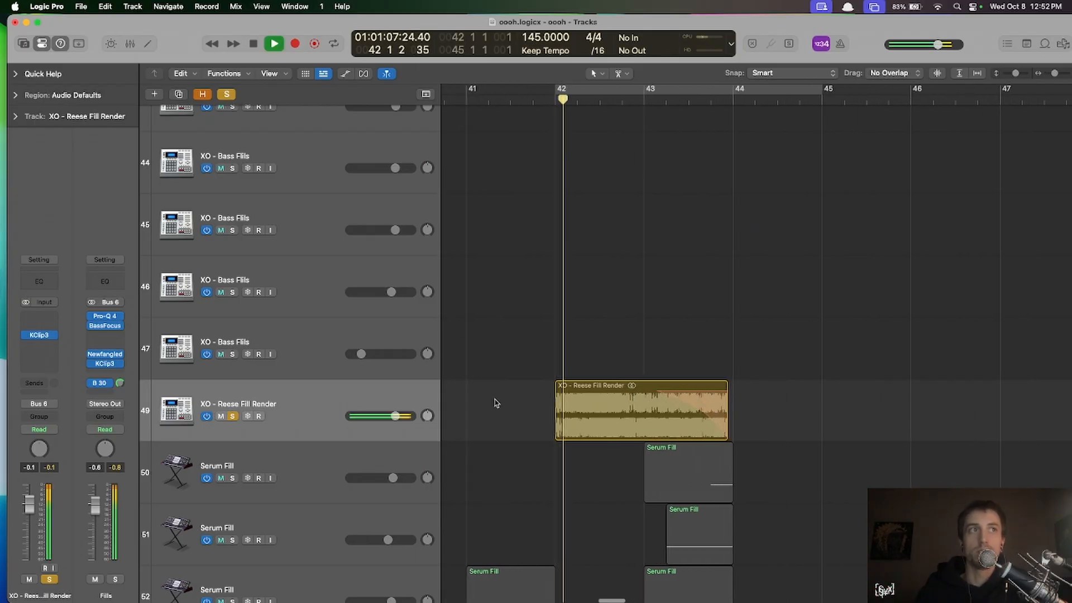
pyautogui.press('super+Left')
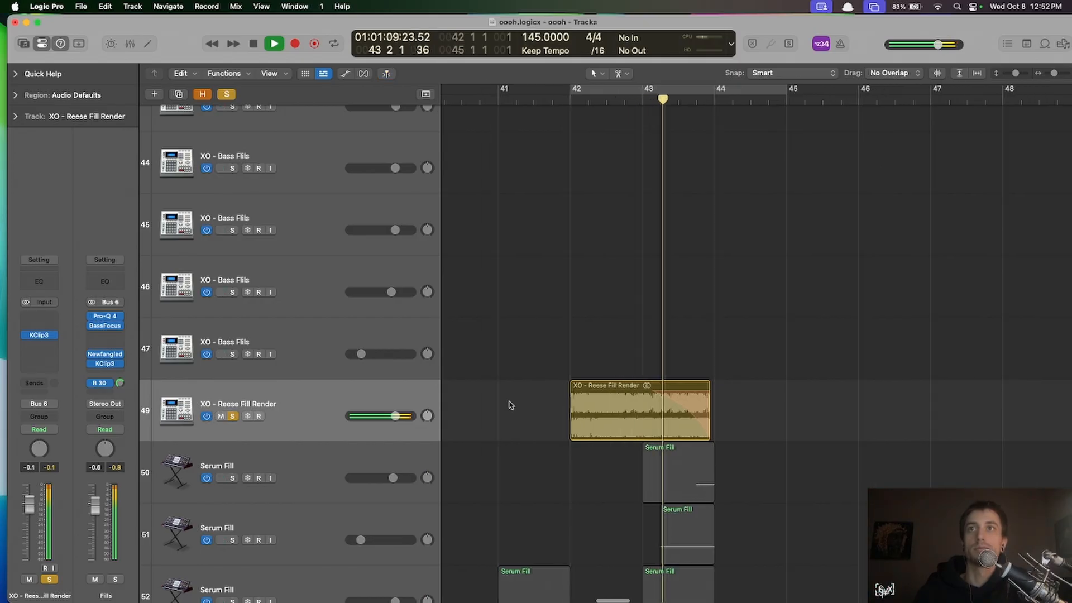
pyautogui.press('space')
pyautogui.scroll(-3, 423, 427)
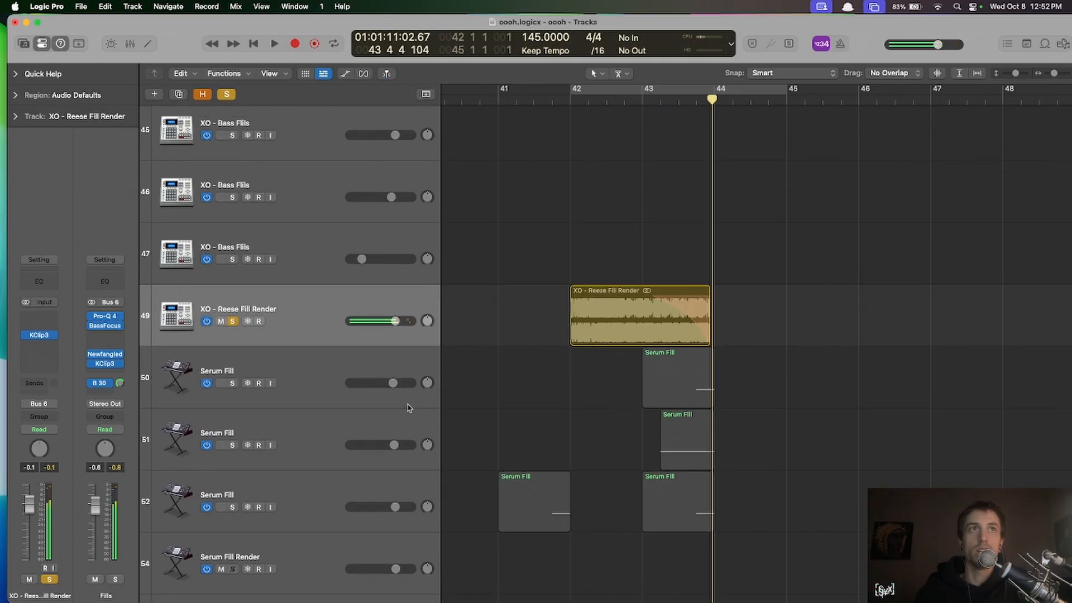
pyautogui.click(233, 321)
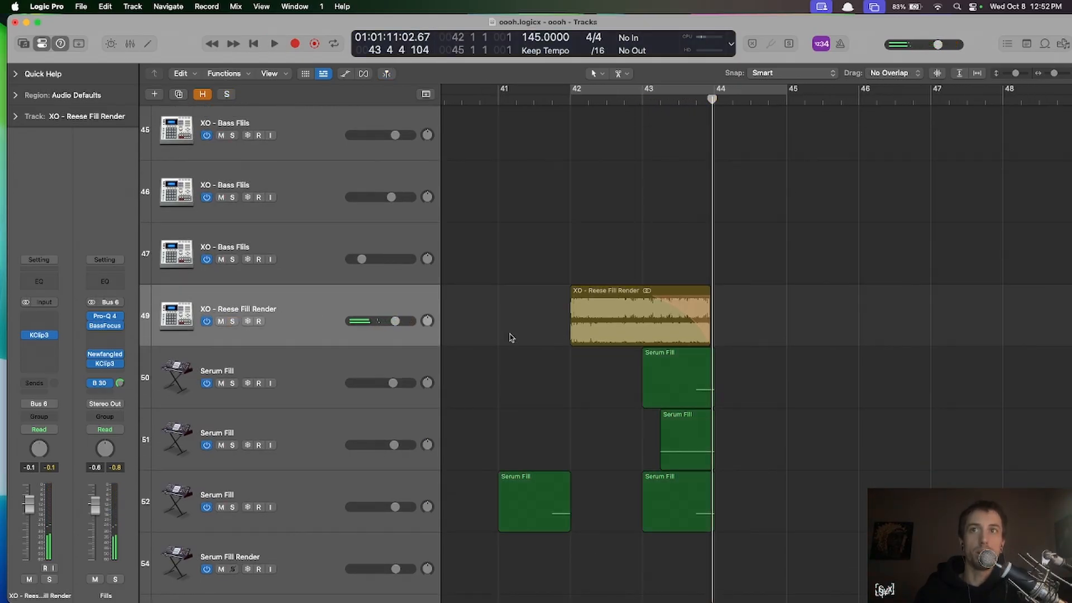
# - Point out the Serum Fill regions by selecting the two on track 52, then the pair on tracks 50 and 51
pyautogui.press('super+Up')
pyautogui.click(539, 357)
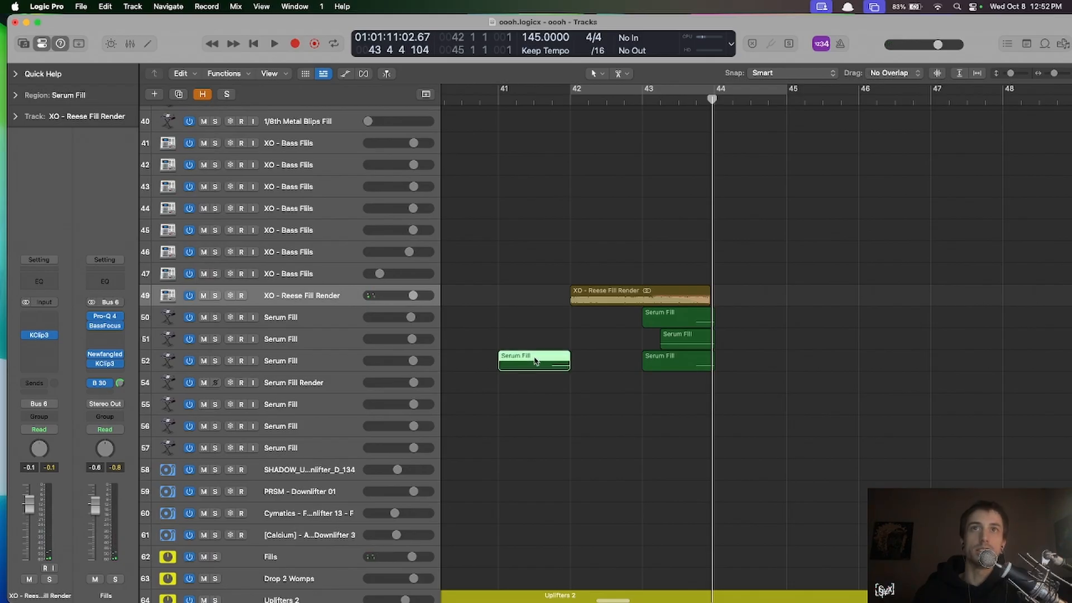
pyautogui.click(692, 361)
pyautogui.moveTo(689, 381); pyautogui.dragTo(509, 354)
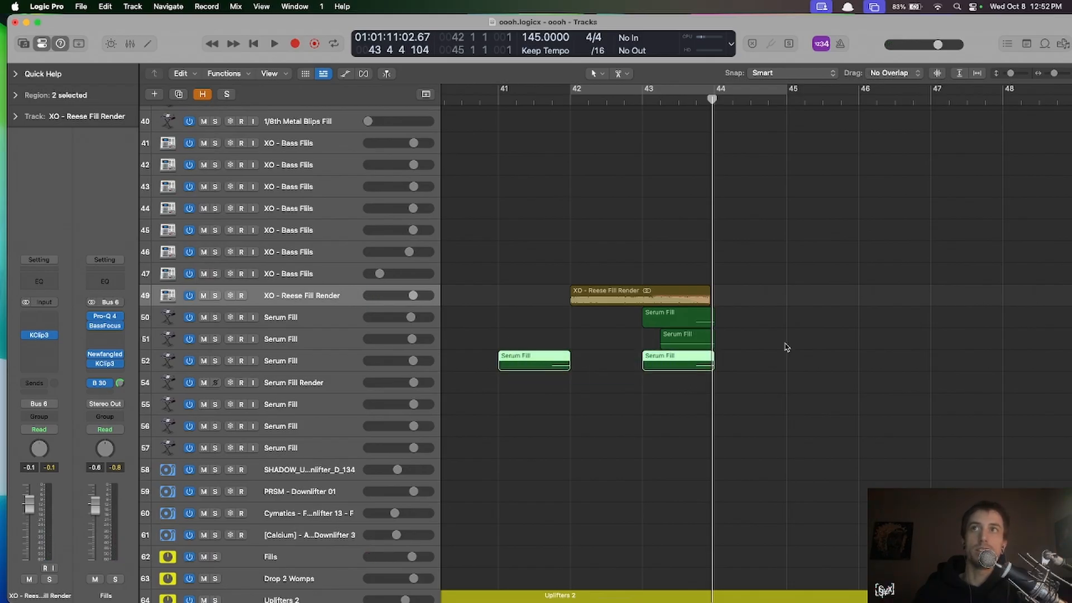
pyautogui.click(669, 340)
pyautogui.moveTo(755, 341); pyautogui.dragTo(674, 313)
# - Play the Serum Fill and XO - Reese Fill Render regions together from late in bar 41 into the breakdown, then stop
pyautogui.scroll(-5, 610, 348)
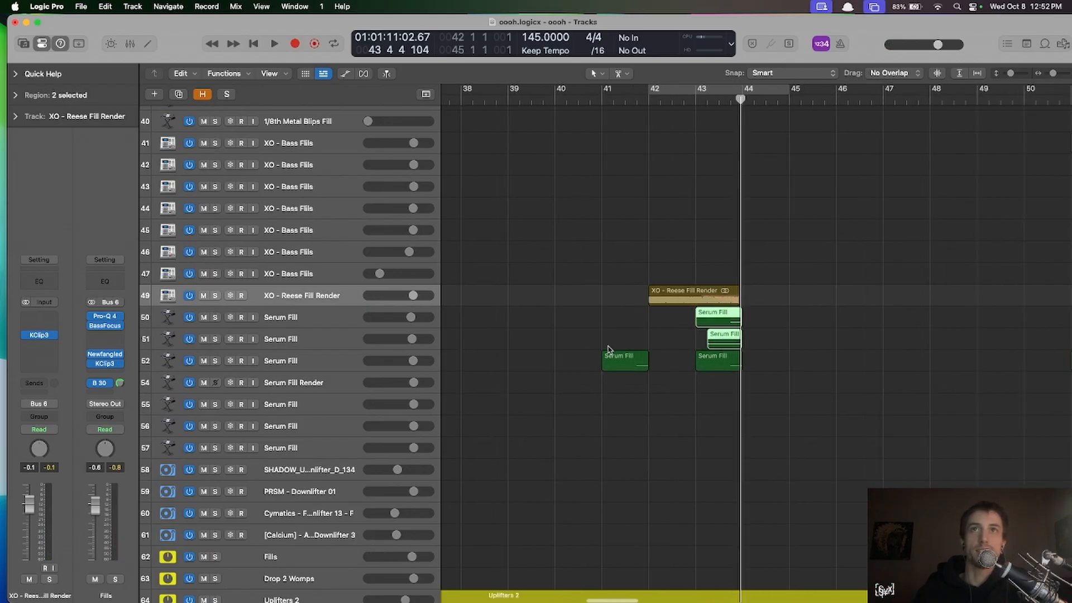
pyautogui.scroll(6, 608, 346)
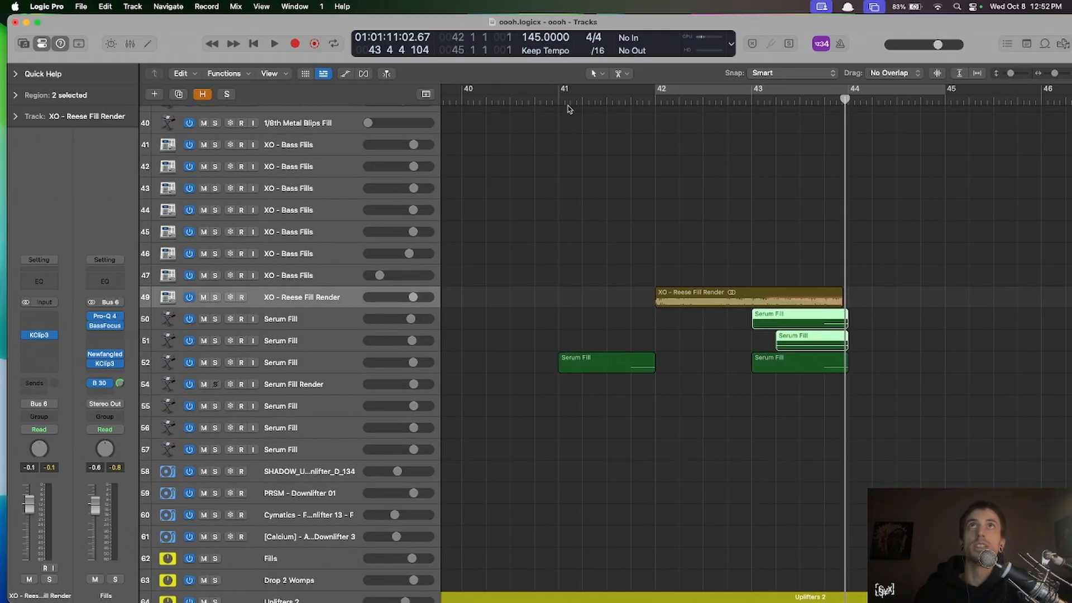
pyautogui.click(633, 98)
pyautogui.press('space')
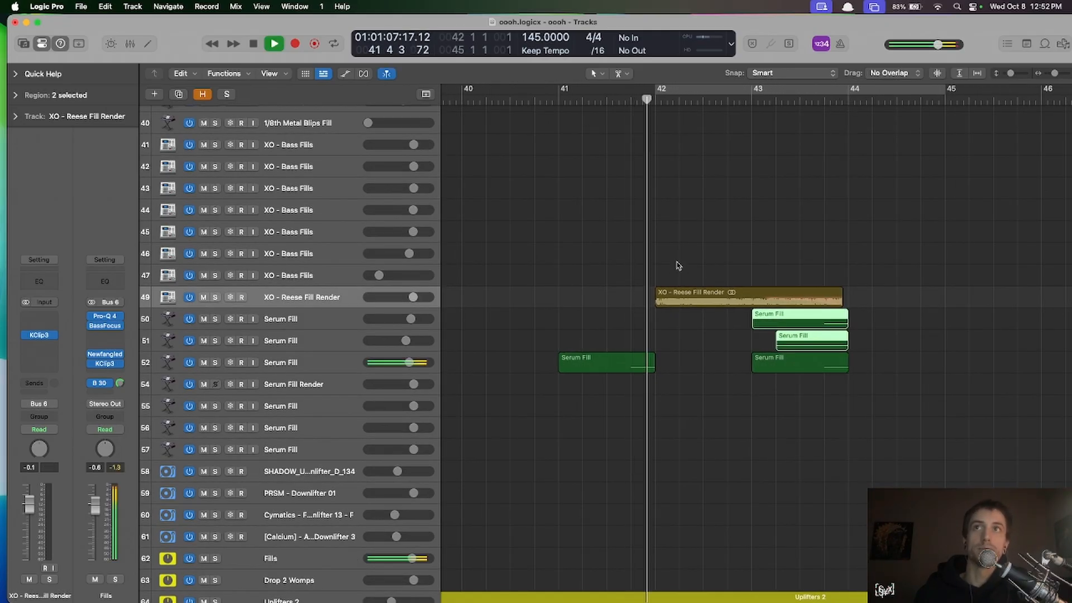
pyautogui.scroll(-4, 677, 263)
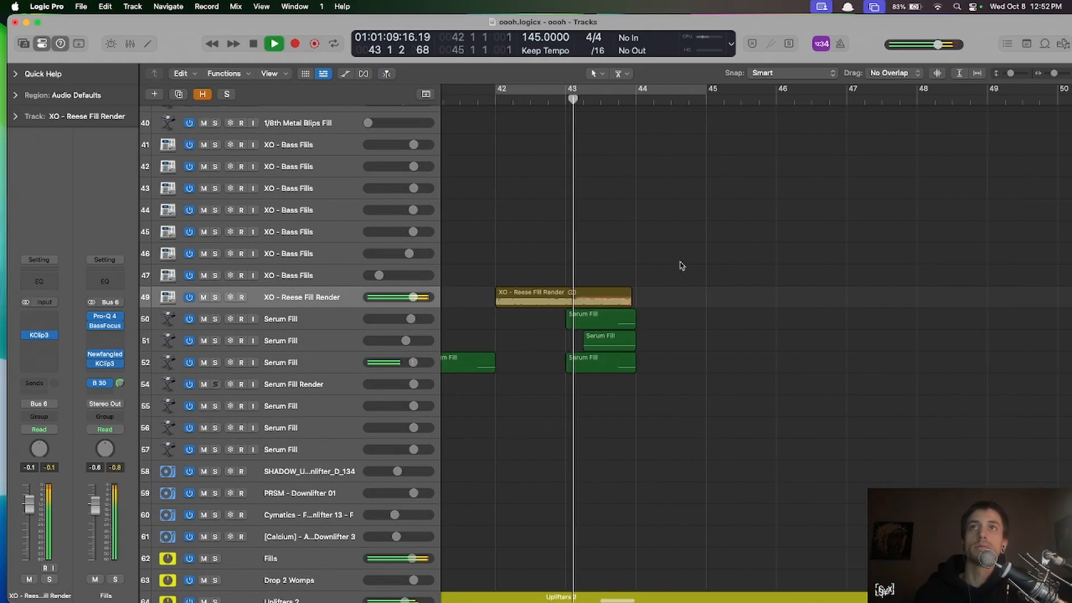
pyautogui.press('z')
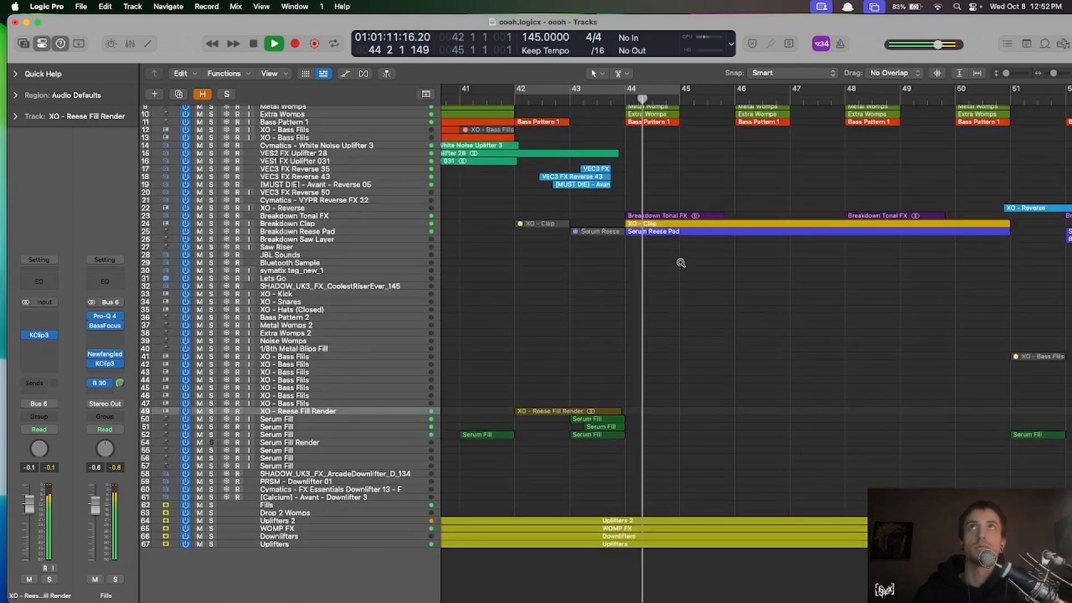
pyautogui.press('space')
# - Solo the three reverse FX tracks, 17 to 19, and start playback from bar 42
pyautogui.click(349, 169)
pyautogui.keyDown('shift'); pyautogui.click(340, 185); pyautogui.keyUp('shift')
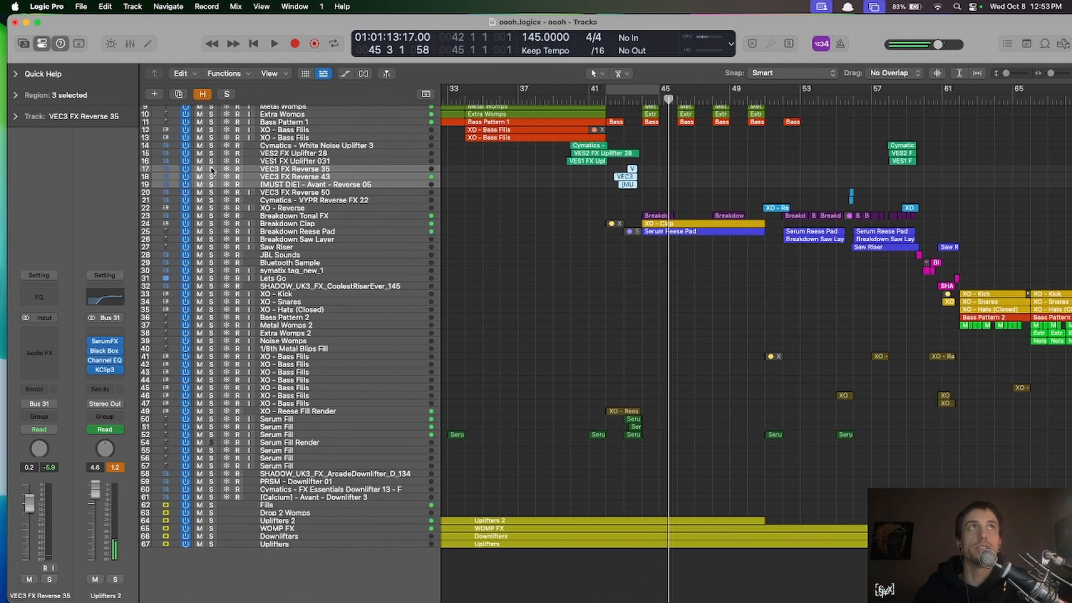
pyautogui.press('s')
pyautogui.click(611, 99)
pyautogui.press('space')
# - Follow the soloed reverse FX up close until playback passes bar 44, then stop and unsolo the three tracks
pyautogui.scroll(5, 698, 173)
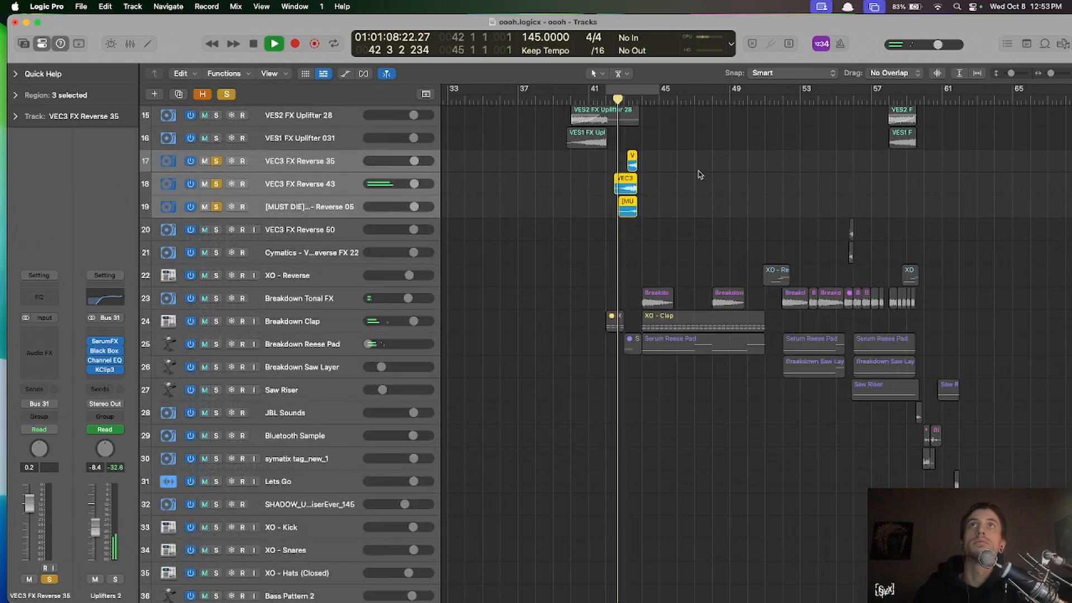
pyautogui.scroll(6, 699, 175)
pyautogui.hscroll(4, 700, 174)
pyautogui.scroll(-5, 700, 174)
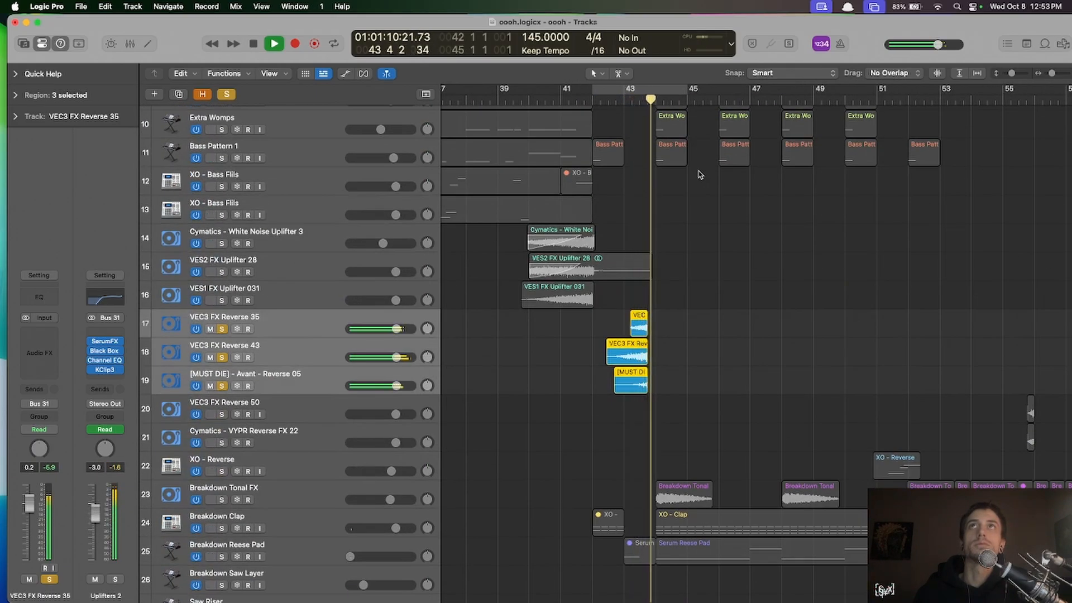
pyautogui.scroll(-6, 700, 172)
pyautogui.scroll(-2, 699, 172)
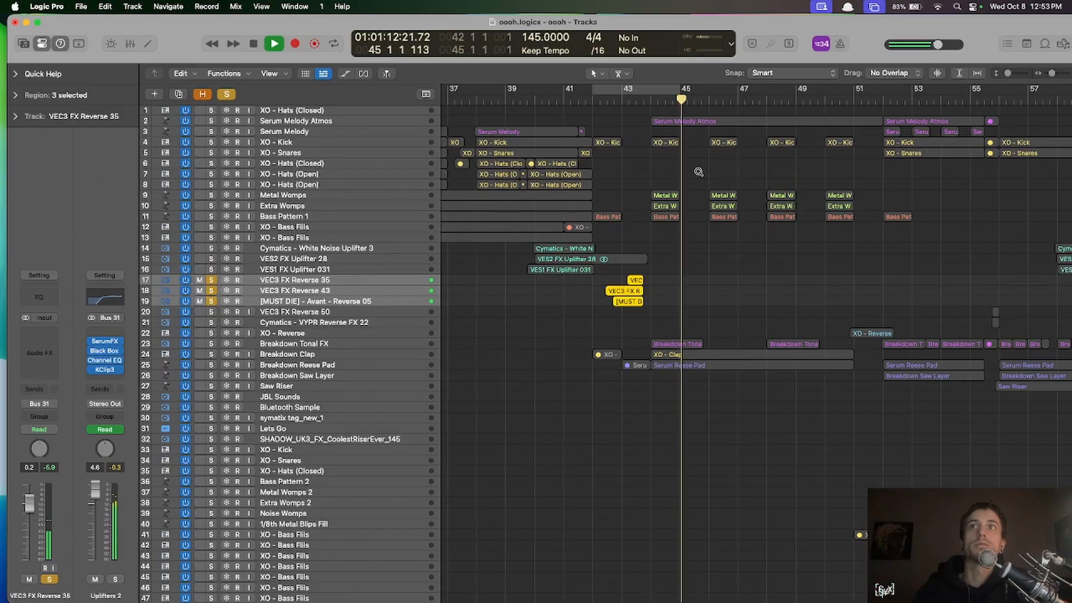
pyautogui.press('space')
pyautogui.press('s')
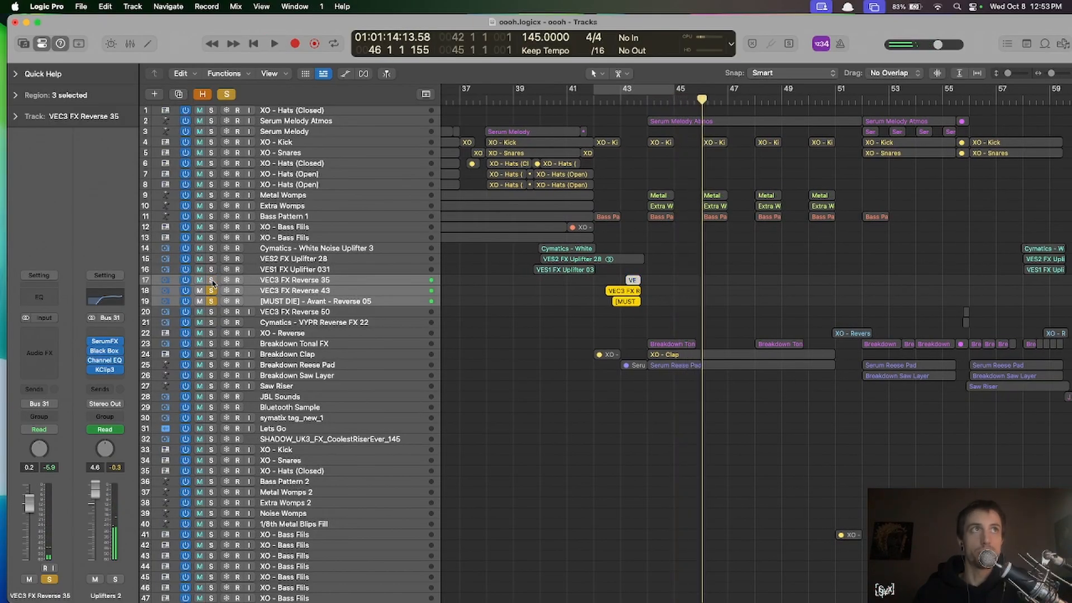
# - Move the playhead to bar 44 and inspect the opening notes of the Breakdown Clap region in the Piano Roll
pyautogui.scroll(8, 673, 475)
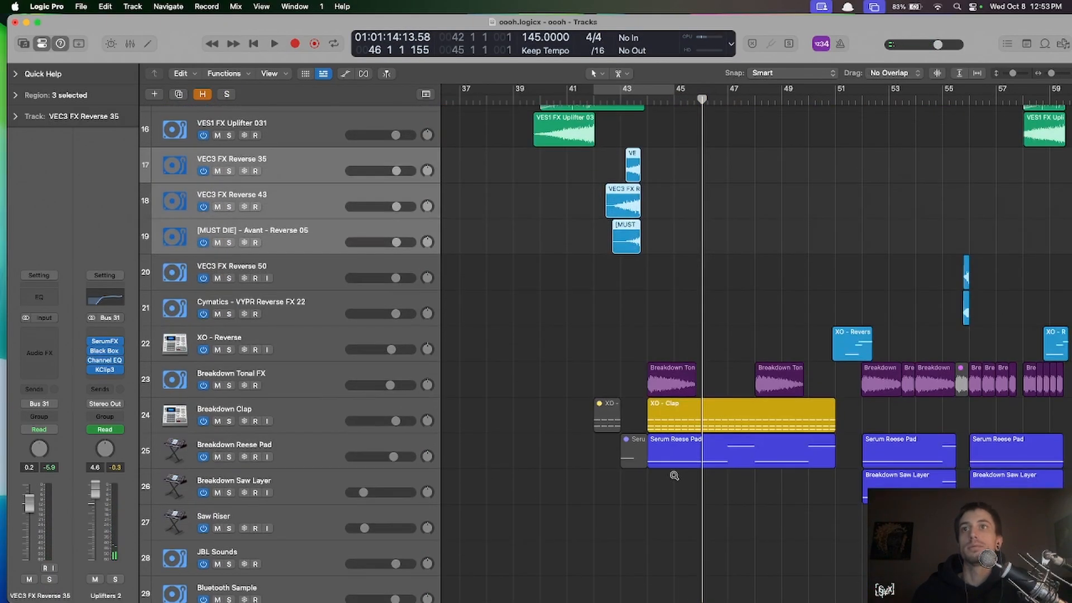
pyautogui.click(648, 99)
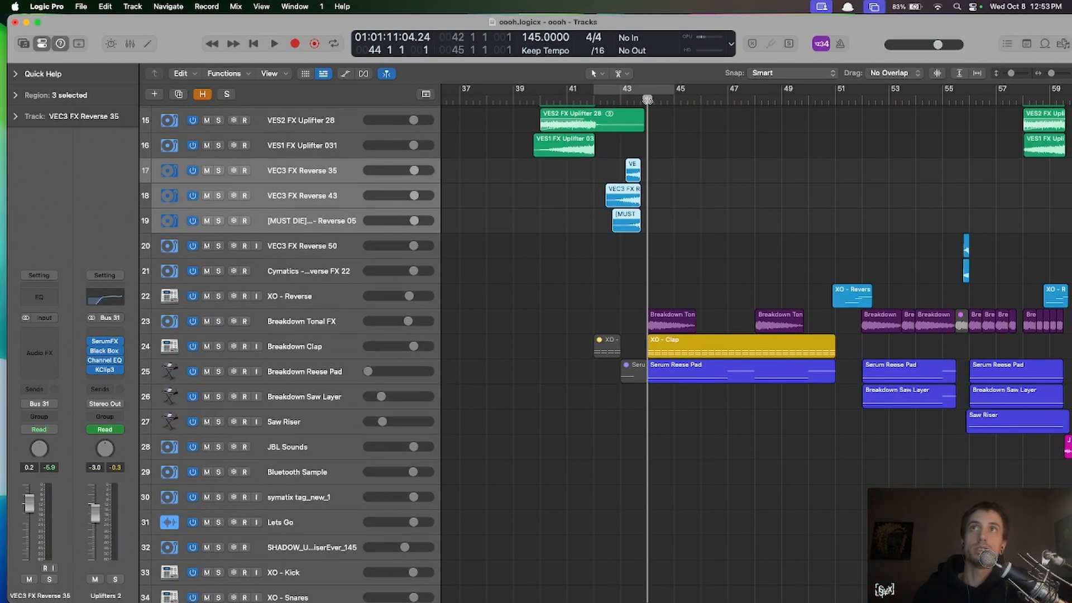
pyautogui.click(693, 342)
pyautogui.doubleClick(689, 344)
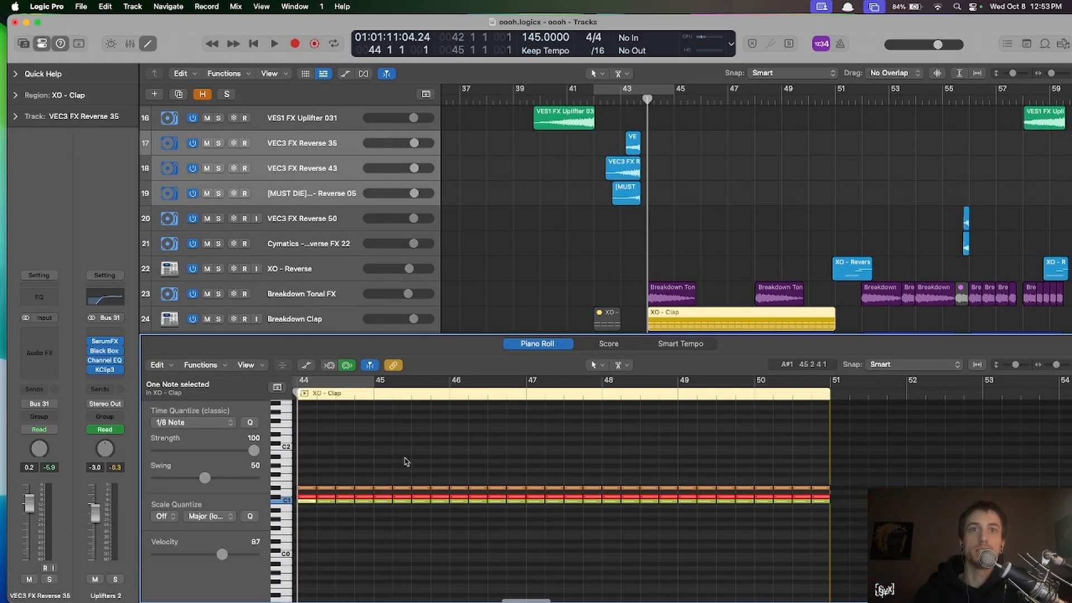
pyautogui.keyDown('ctrl'); pyautogui.keyDown('alt'); pyautogui.click(407, 469); pyautogui.keyUp('alt'); pyautogui.keyUp('ctrl')
pyautogui.keyDown('ctrl'); pyautogui.keyDown('alt'); pyautogui.click(407, 469); pyautogui.keyUp('alt'); pyautogui.keyUp('ctrl')
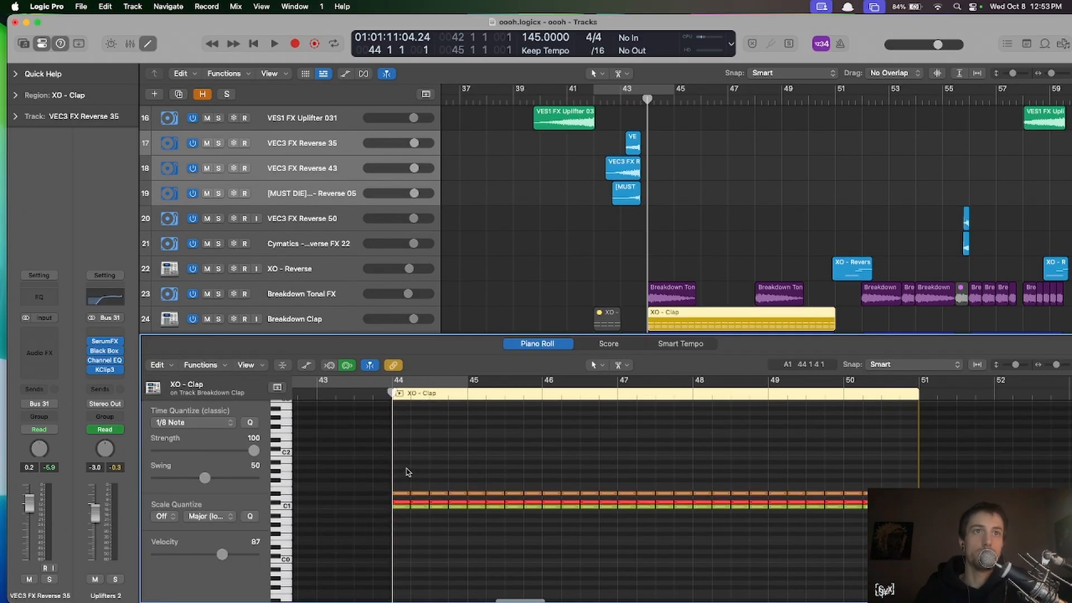
pyautogui.click(405, 494)
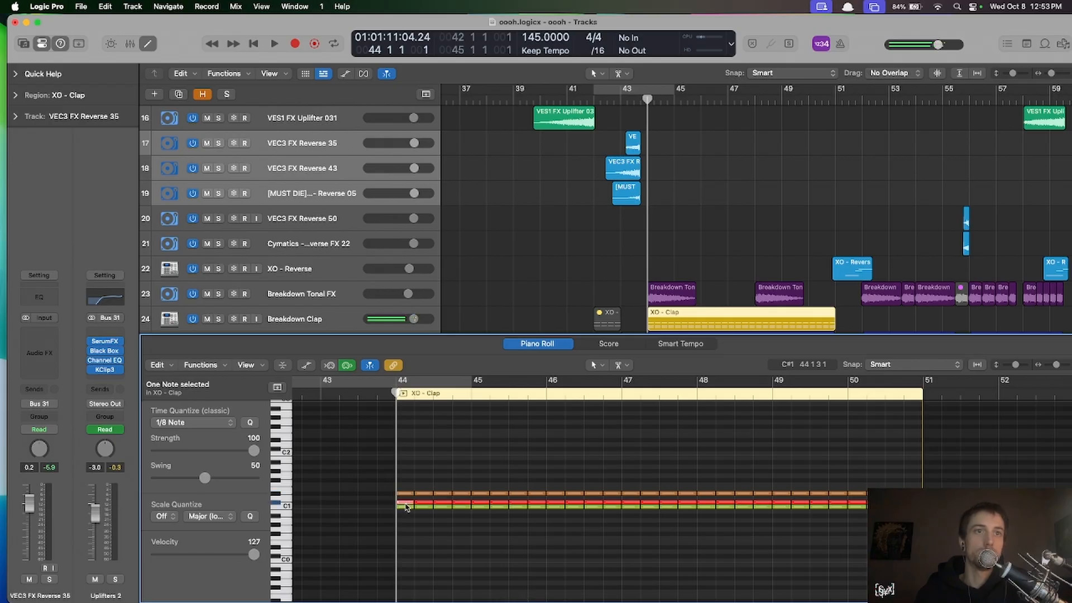
pyautogui.click(370, 478)
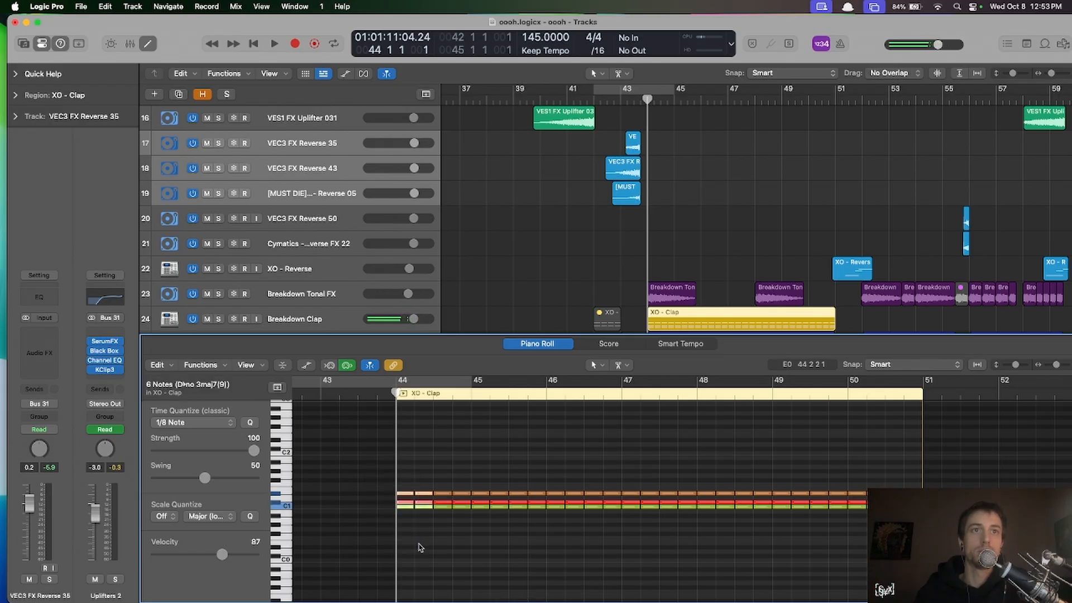
# - Inspect the notes of the Serum Reese Pad region starting at bar 44, then close the Piano Roll
pyautogui.click(735, 236)
pyautogui.scroll(-5, 734, 237)
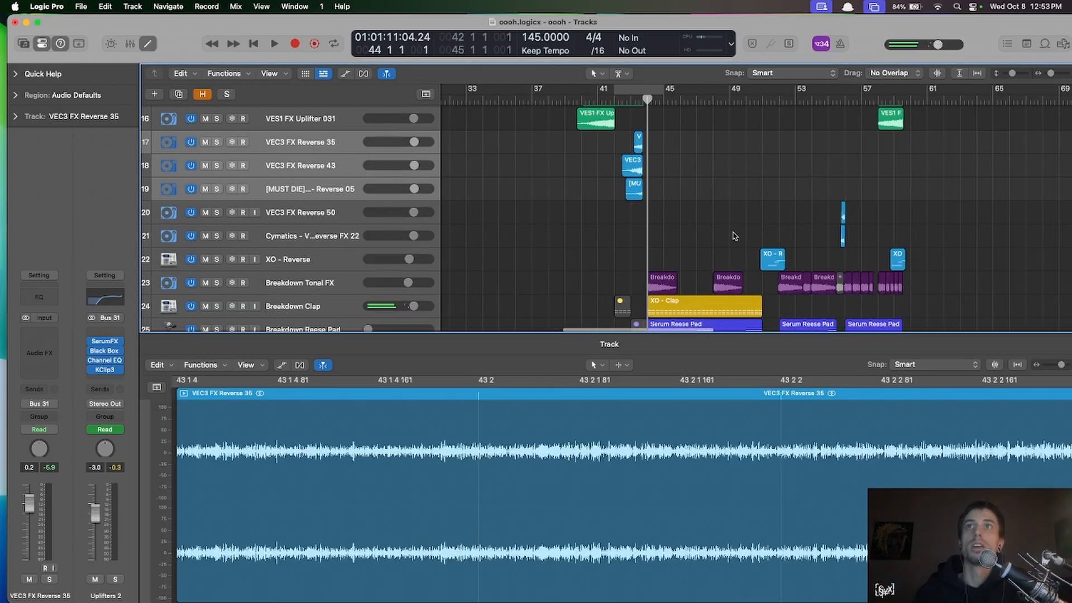
pyautogui.scroll(-1, 715, 312)
pyautogui.click(693, 282)
pyautogui.click(692, 307)
pyautogui.scroll(-1, 692, 307)
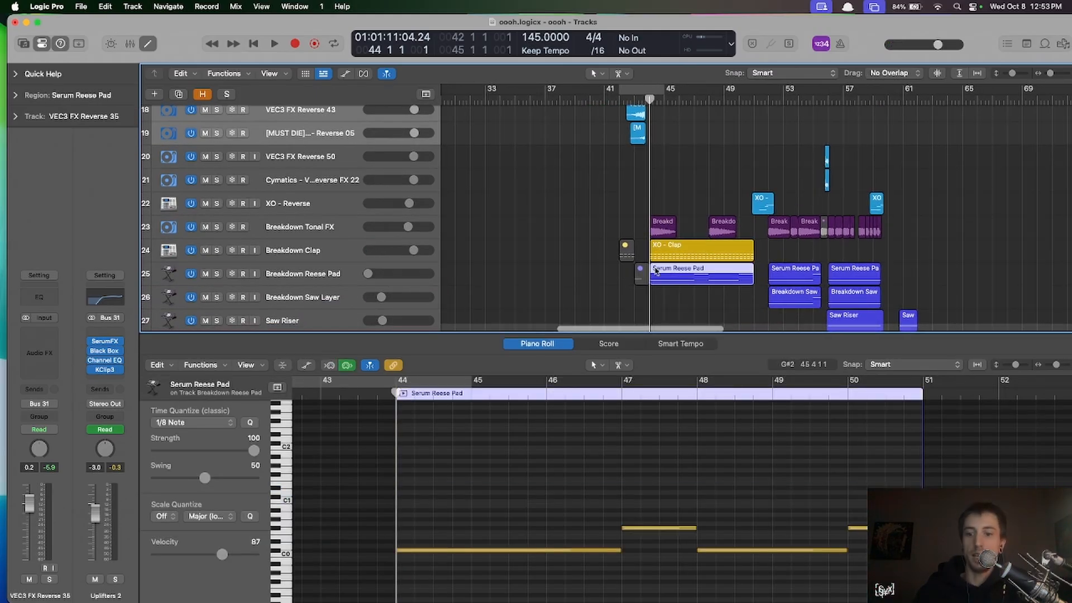
pyautogui.doubleClick(655, 271)
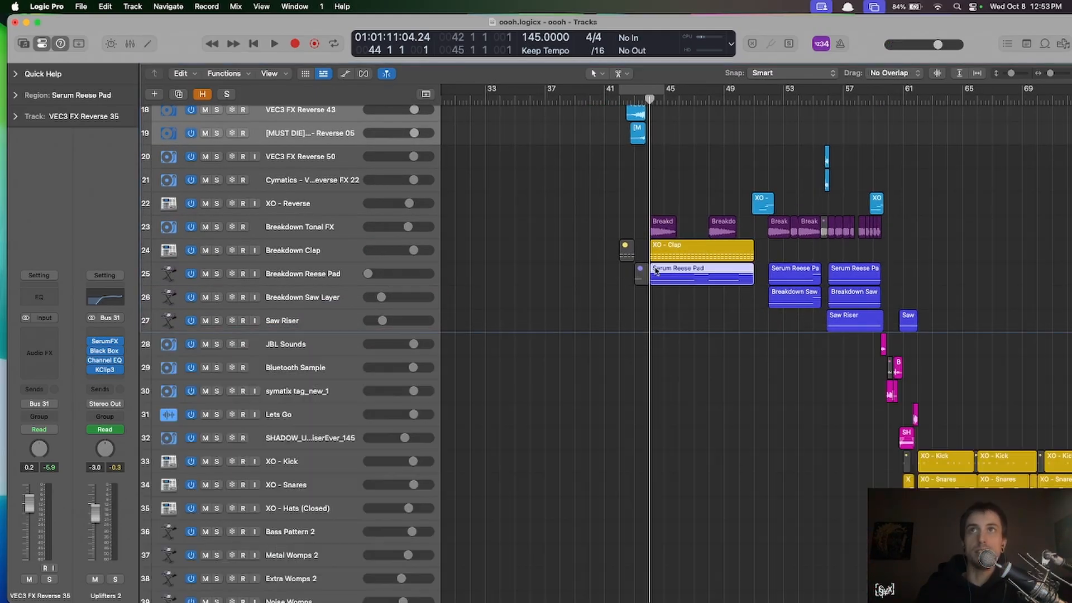
# - Select the Breakdown Reese Pad track and examine its regions and channel strip
pyautogui.click(307, 274)
pyautogui.scroll(3, 612, 311)
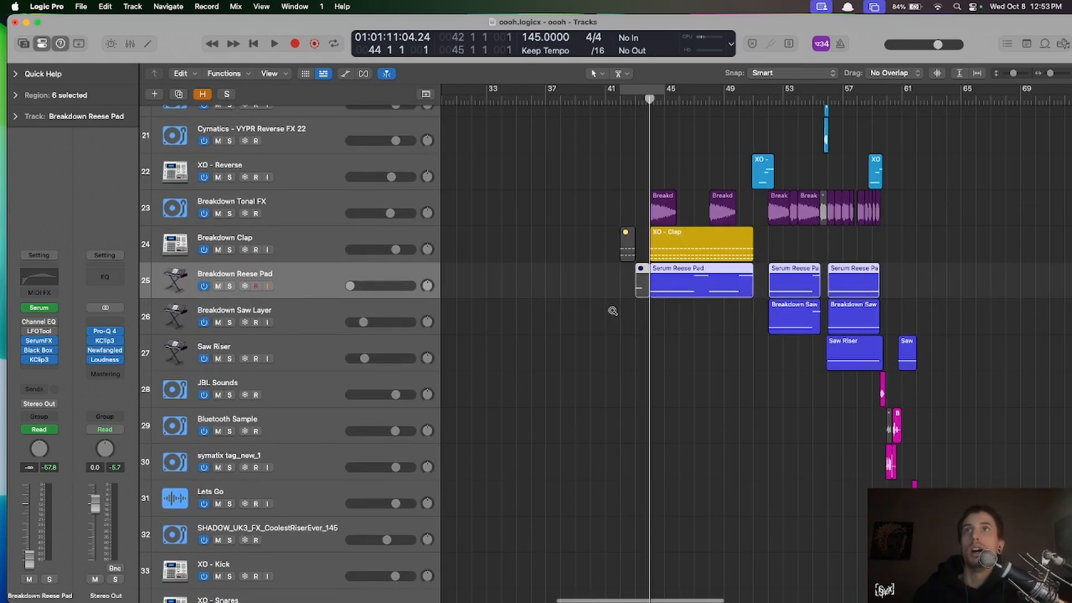
pyautogui.scroll(3, 612, 311)
pyautogui.click(709, 325)
pyautogui.scroll(-2, 702, 225)
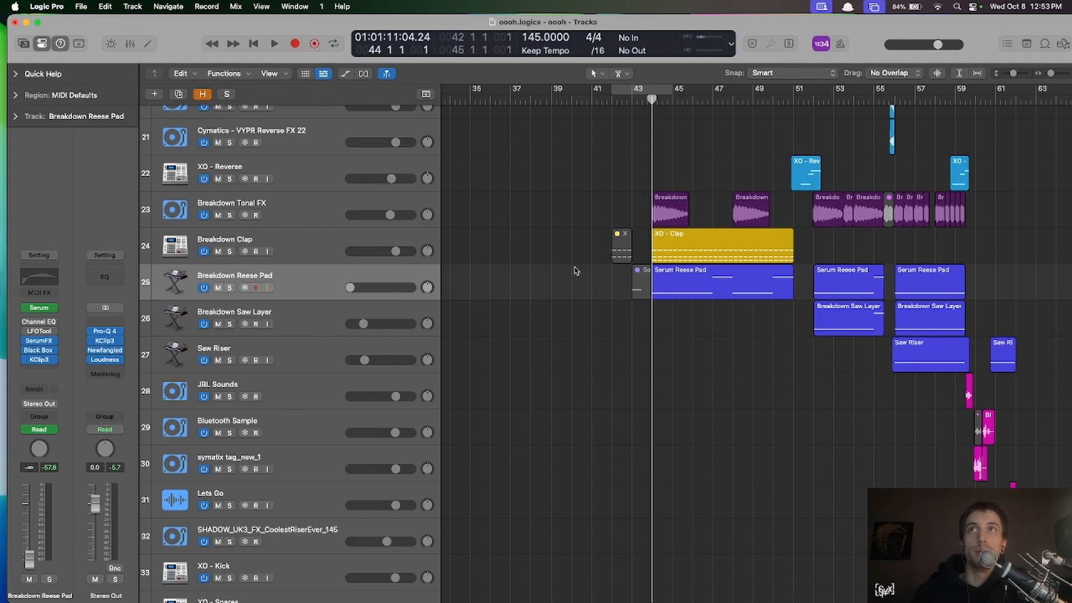
pyautogui.click(289, 282)
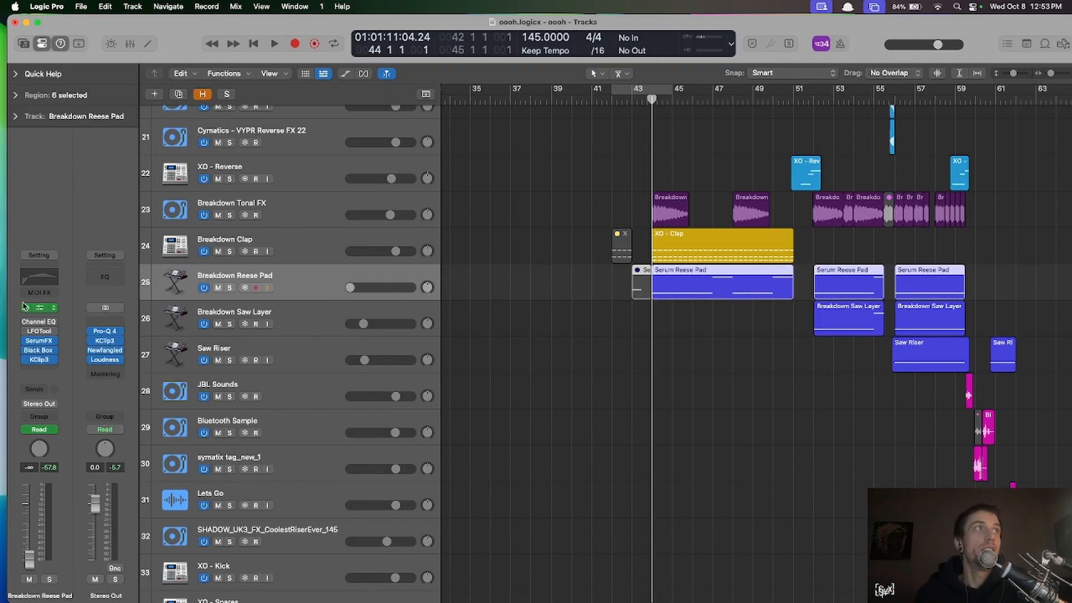
pyautogui.scroll(-1, 413, 277)
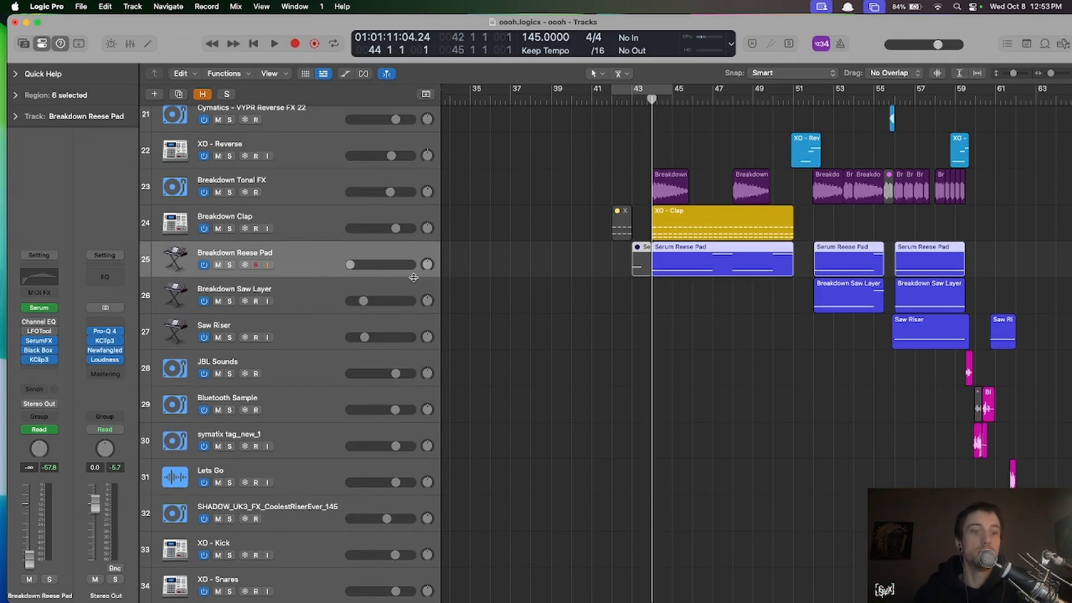
# - Show track automation and display the Breakdown Reese Pad's Serum EQ FrqL curve, followed by its EQ VolH curve
pyautogui.press('a')
pyautogui.hscroll(2, 695, 308)
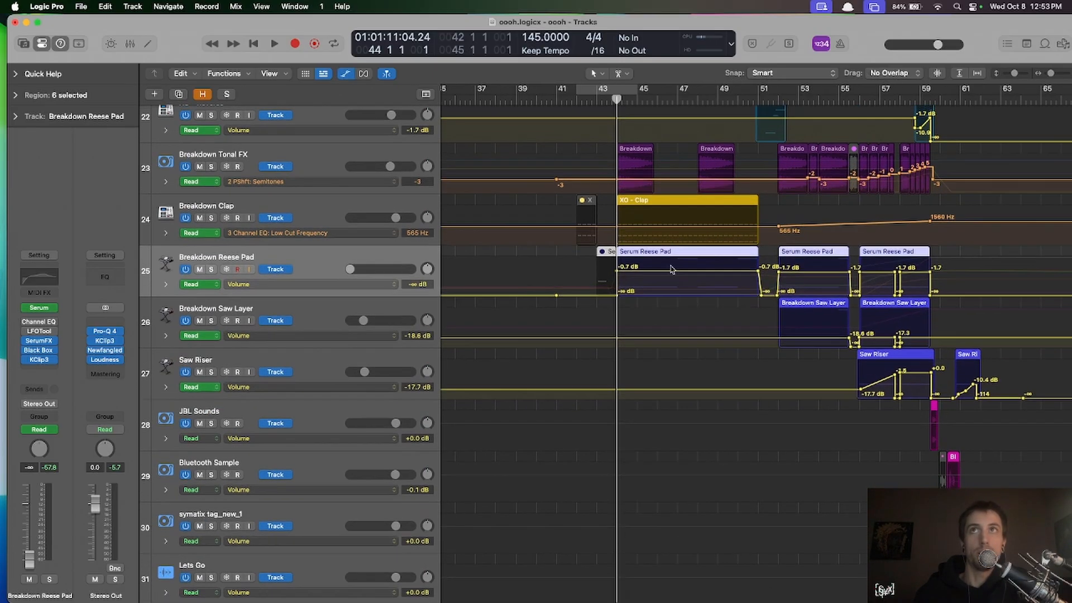
pyautogui.click(355, 288)
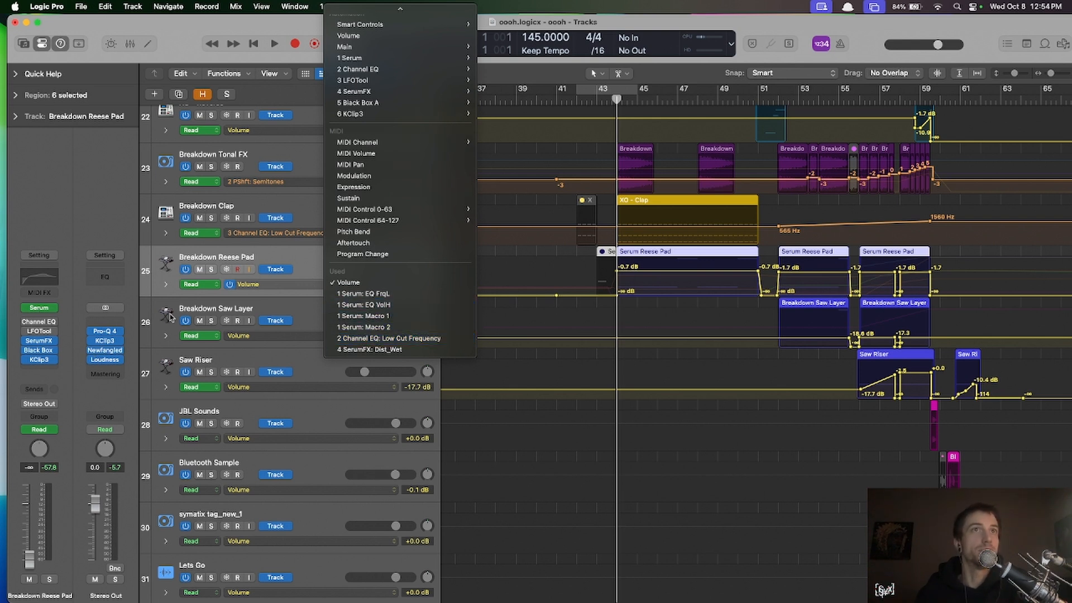
pyautogui.click(290, 257)
pyautogui.click(327, 284)
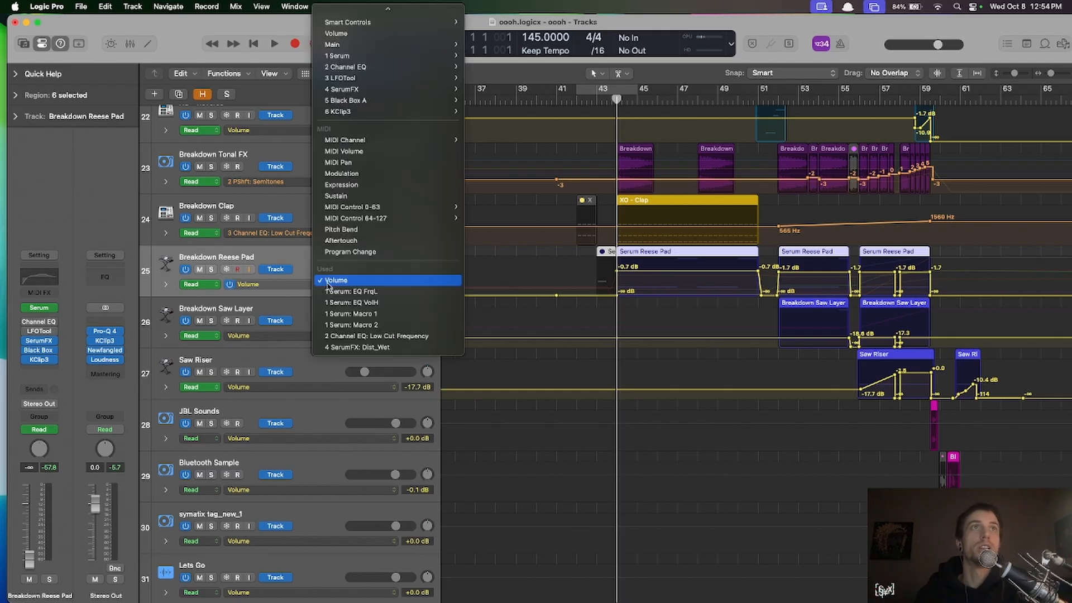
pyautogui.click(384, 291)
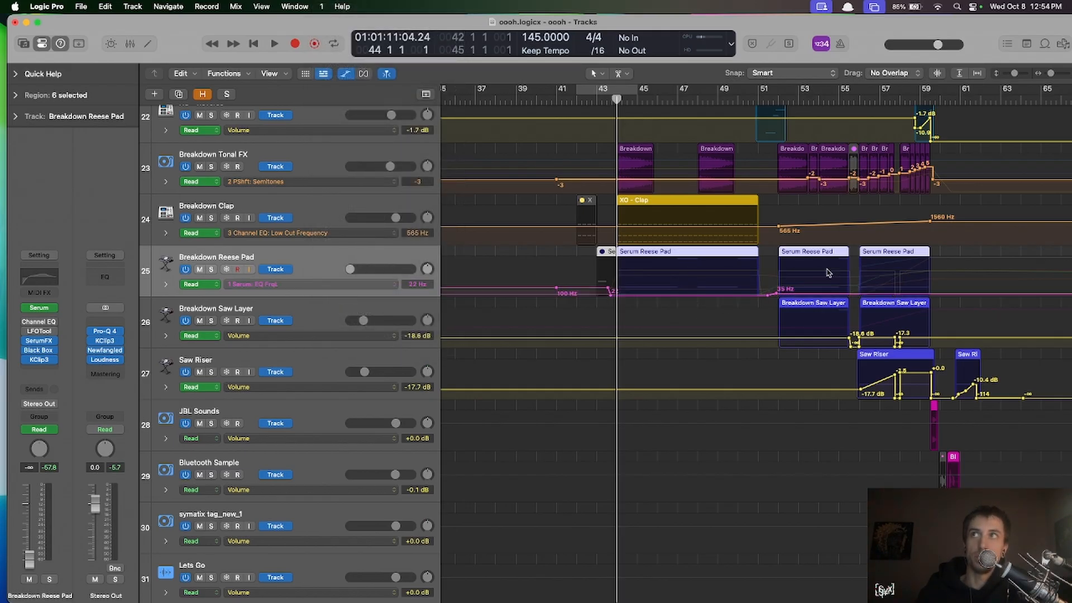
pyautogui.click(392, 292)
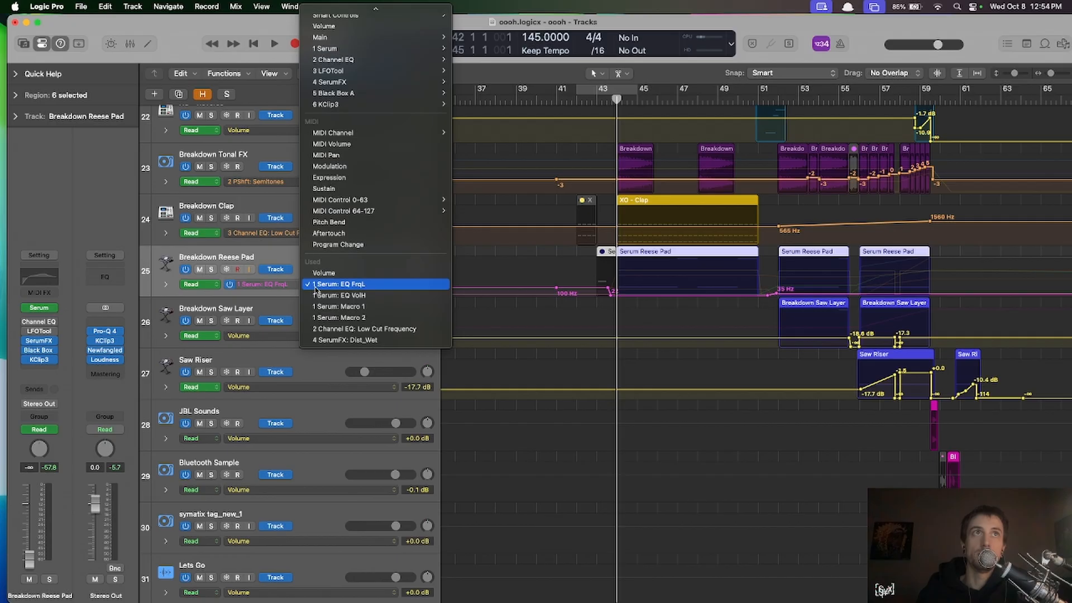
pyautogui.click(346, 295)
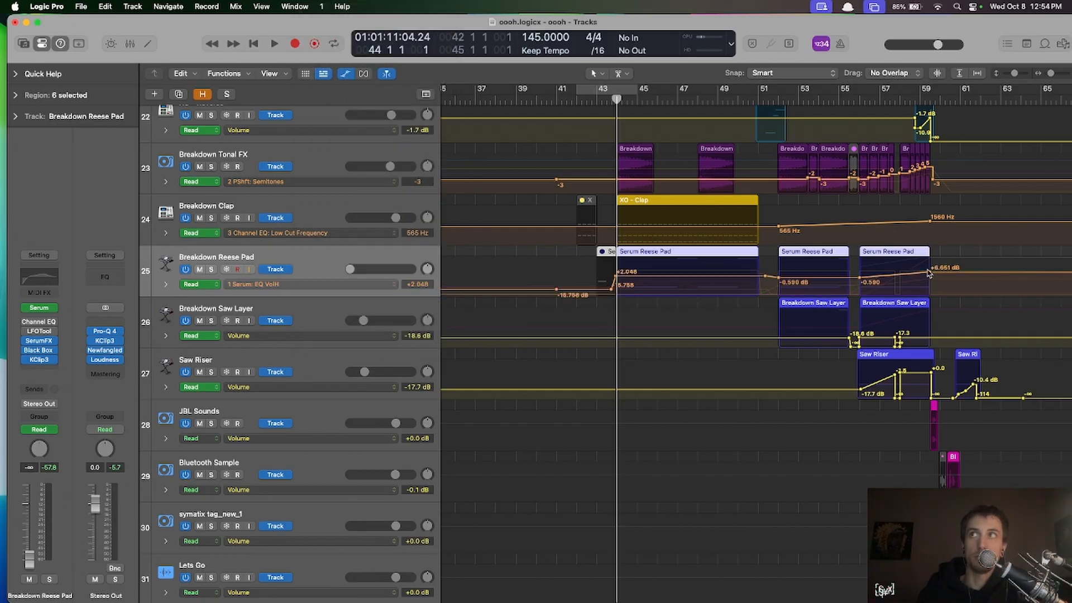
# - Move the playhead to bar 56 and display the reese pad's Serum Macro 1 automation, followed by Macro 2
pyautogui.moveTo(862, 95)
pyautogui.mouseDown()
pyautogui.moveTo(933, 98)
pyautogui.moveTo(864, 100)
pyautogui.mouseUp()
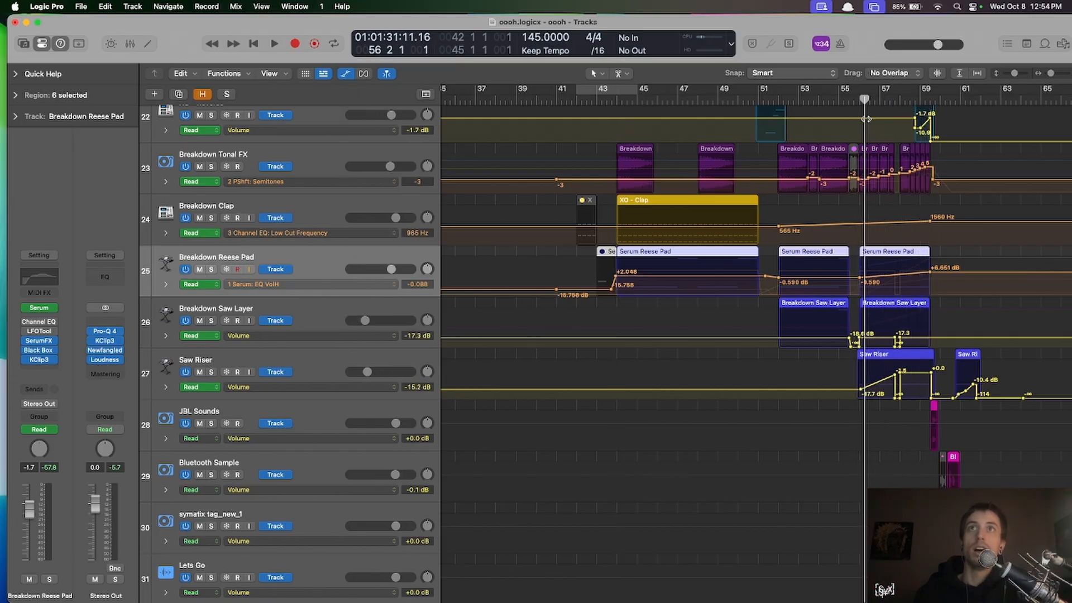
pyautogui.click(306, 286)
pyautogui.click(345, 297)
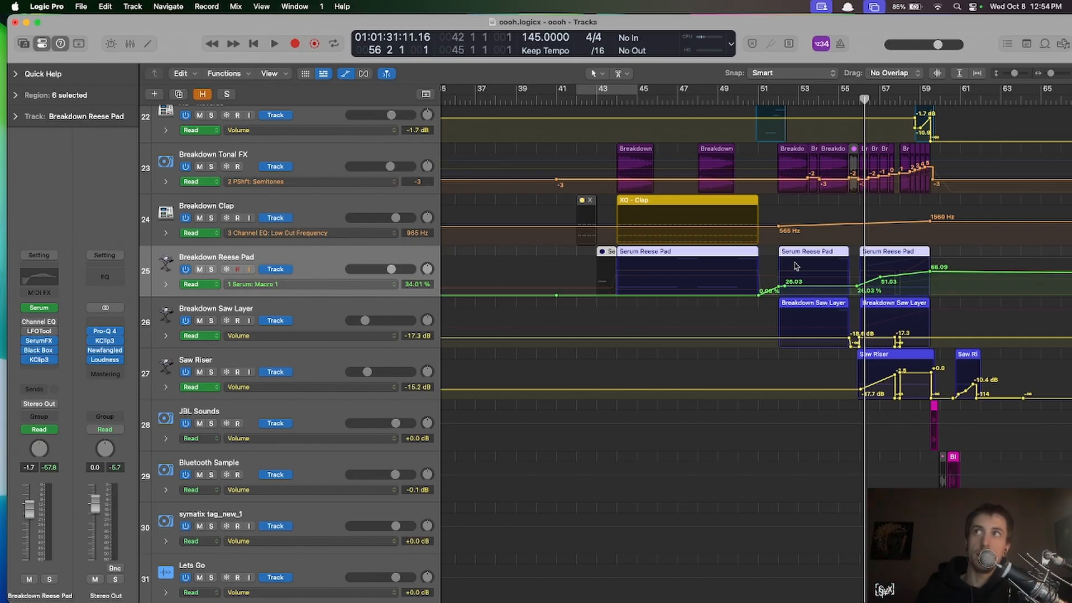
pyautogui.click(321, 286)
pyautogui.click(351, 295)
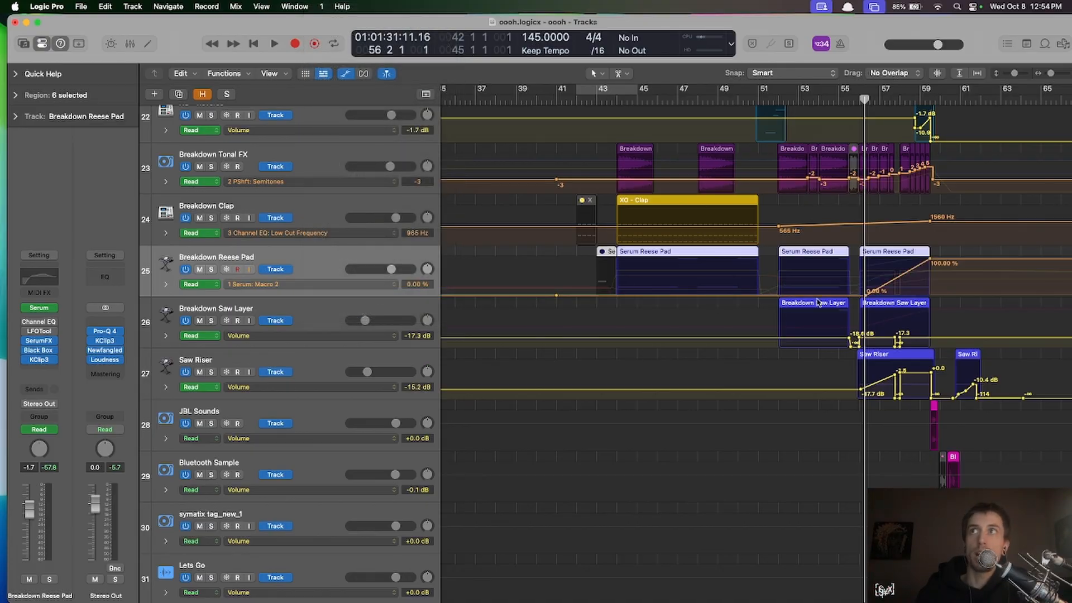
# - Open the Breakdown Reese Pad's Serum instrument, move the playhead to bar 51, and bring up Musical Typing to audition the patch
pyautogui.click(42, 309)
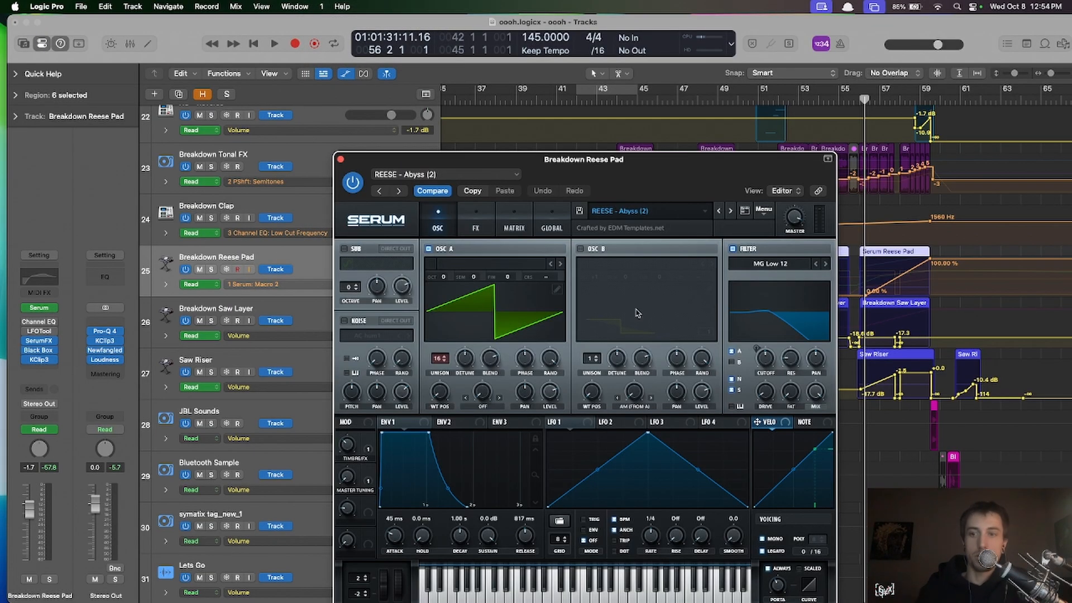
pyautogui.click(758, 102)
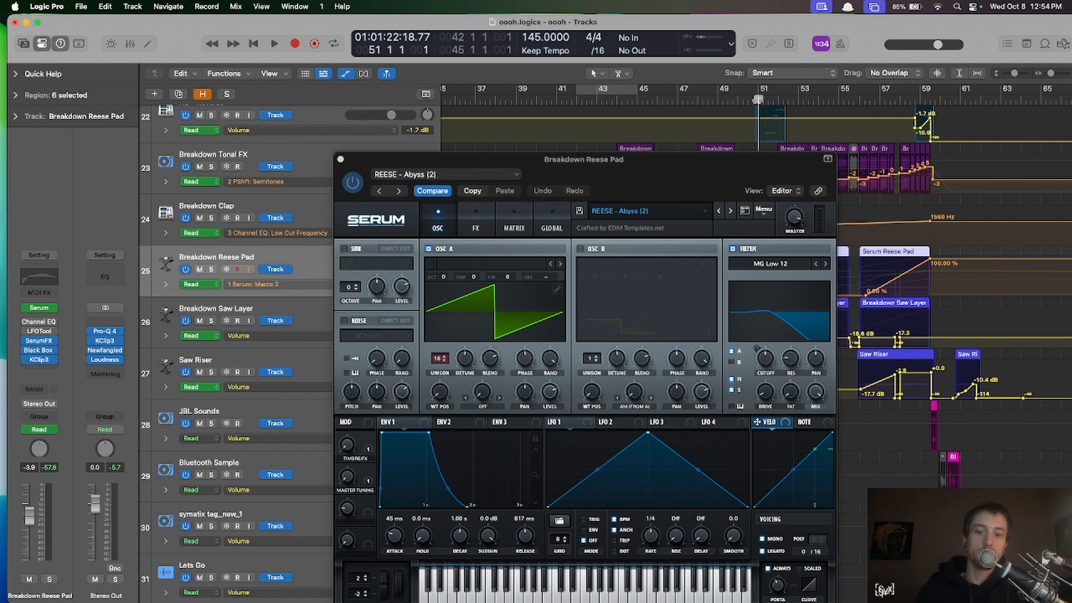
pyautogui.press('super+k')
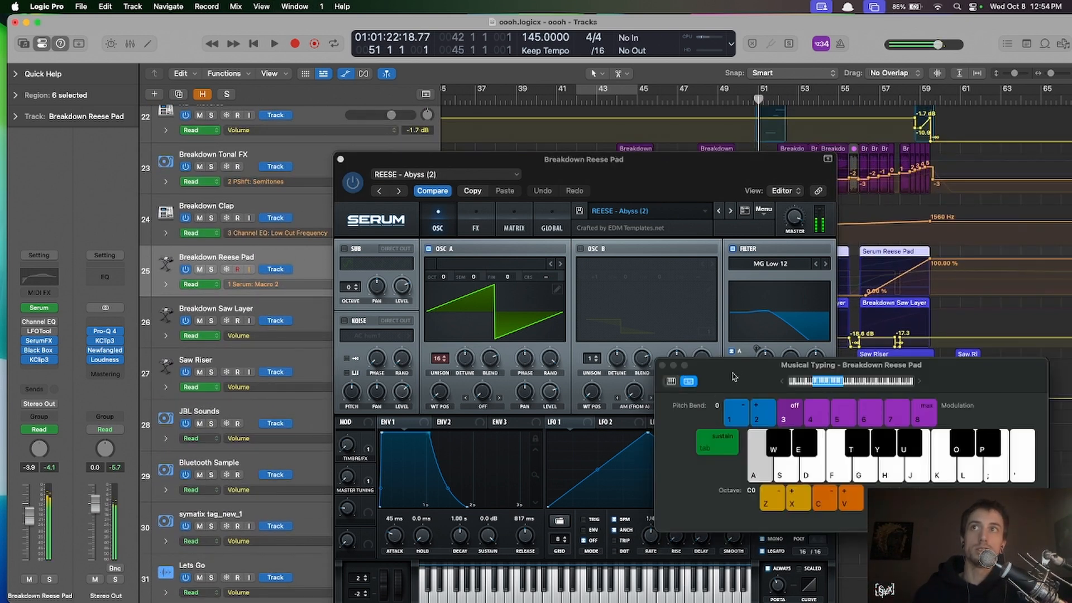
# - Raise the Musical Typing octave to C1, audition low notes through the Serum reese patch, and close the Musical Typing window
pyautogui.press('x')
pyautogui.moveTo(740, 376); pyautogui.dragTo(641, 365)
pyautogui.press('g')
pyautogui.press('e')
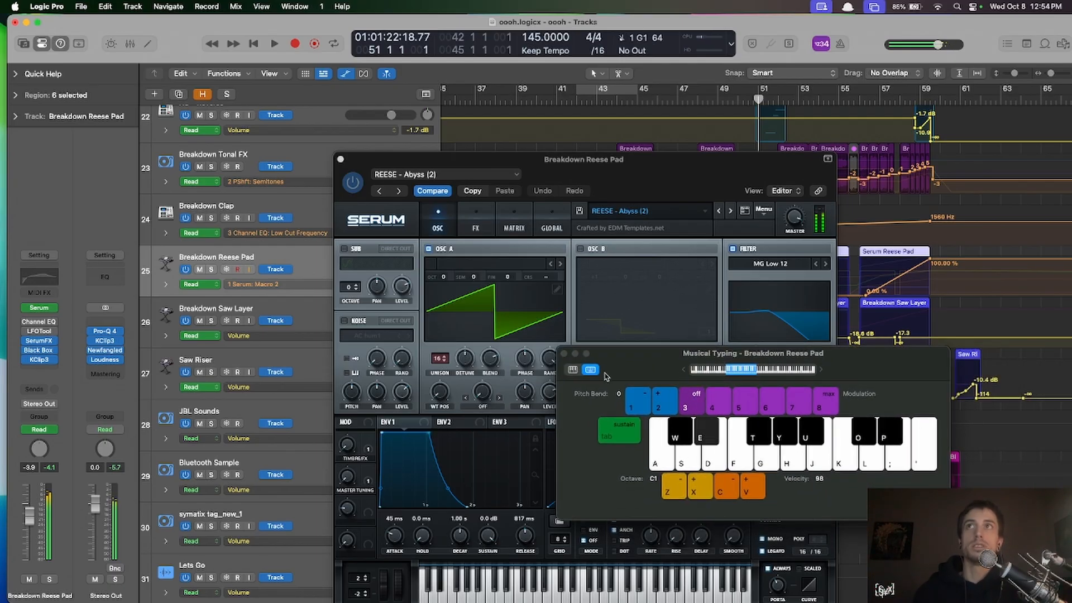
pyautogui.press('s')
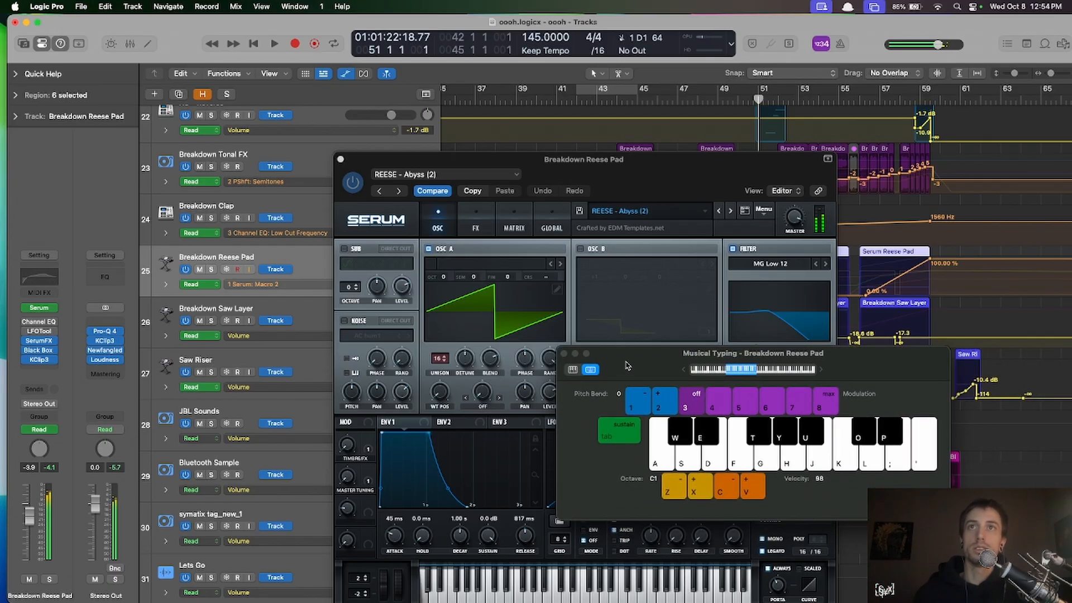
pyautogui.moveTo(624, 370); pyautogui.dragTo(211, 202)
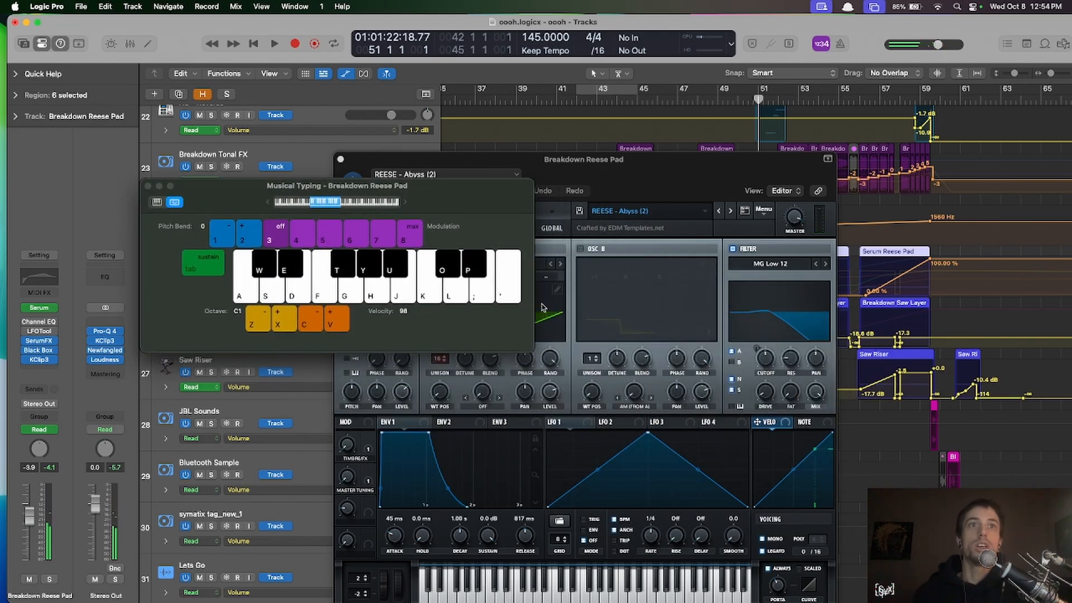
pyautogui.click(148, 185)
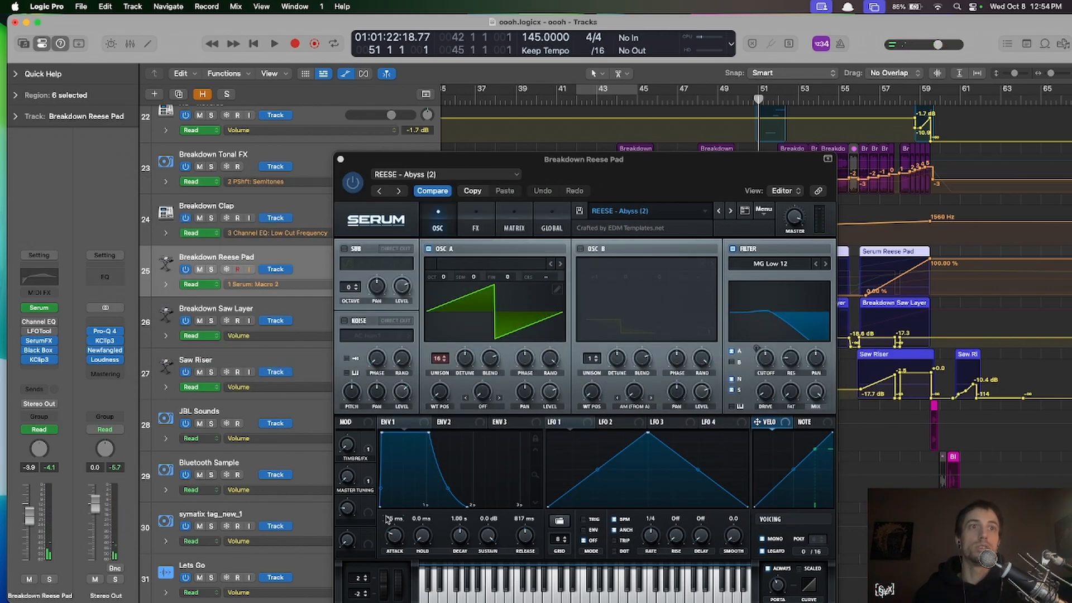
# - Display Serum's modulation matrix, hide track automation, and audition the reese patch with Musical Typing before closing both windows
pyautogui.click(514, 222)
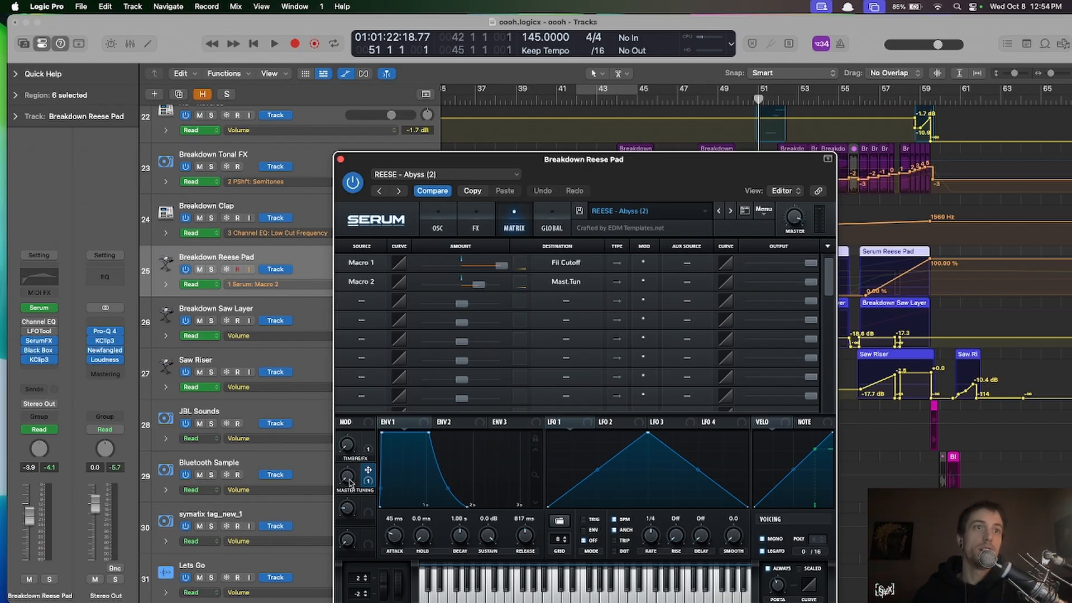
pyautogui.press('a')
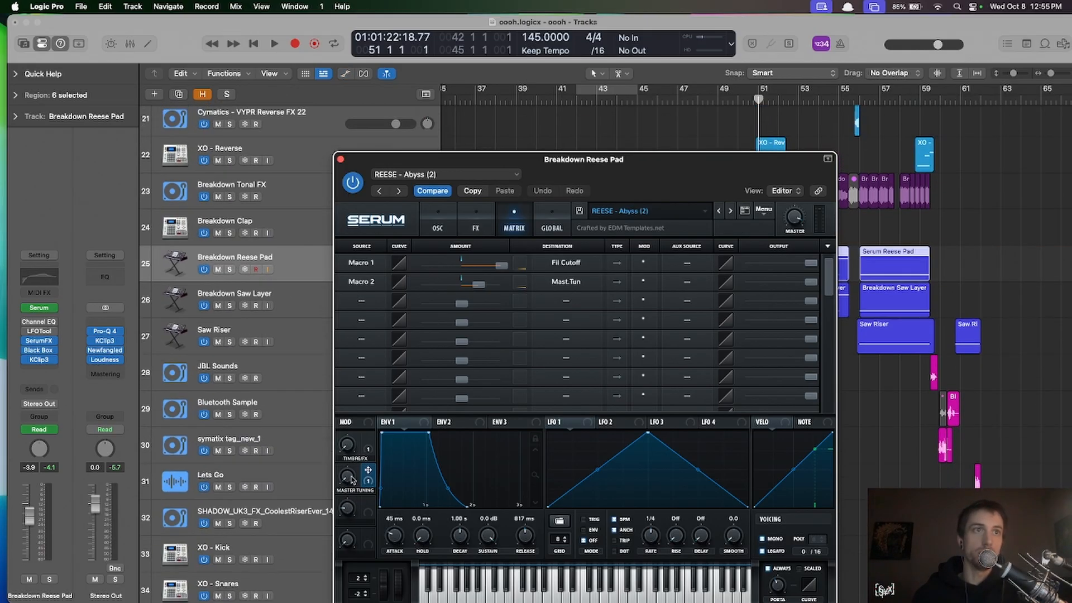
pyautogui.press('super+k')
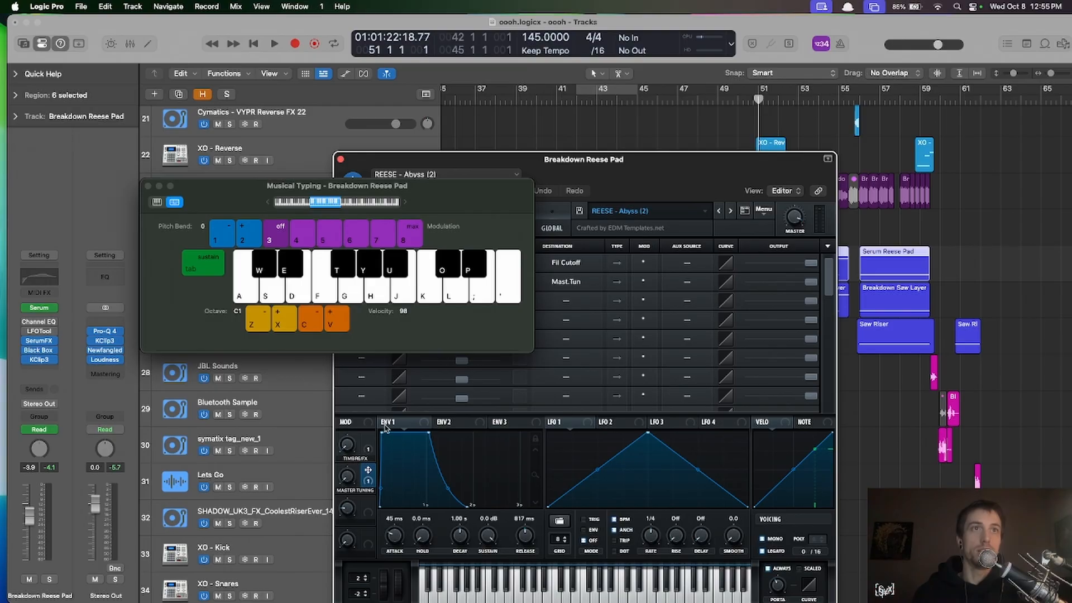
pyautogui.click(599, 173)
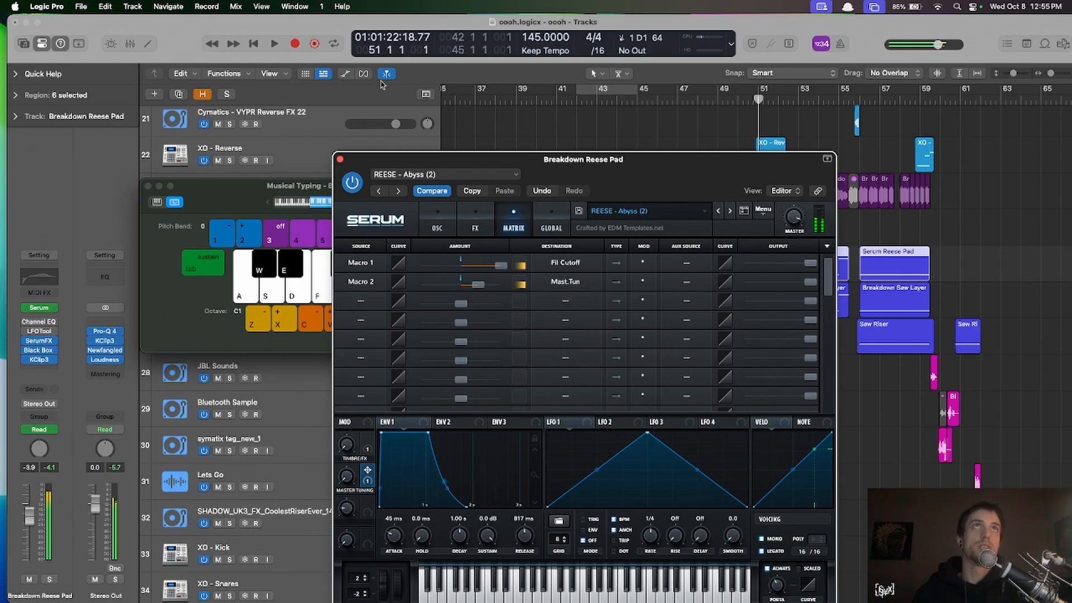
pyautogui.click(340, 160)
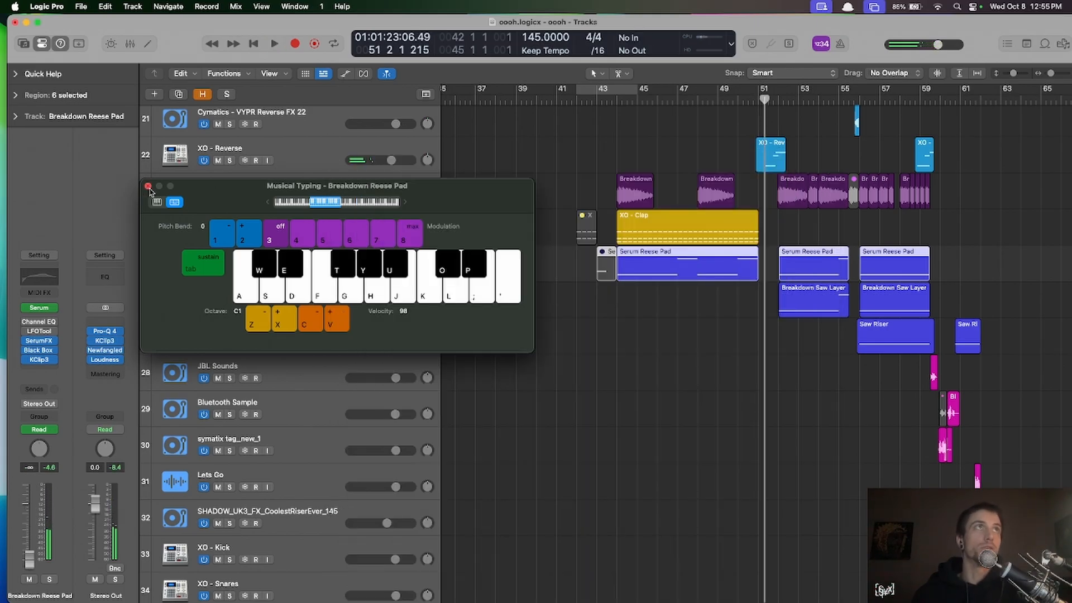
pyautogui.click(147, 185)
# - Move the playhead to bar 44 and examine the breakdown's arrangement across all tracks
pyautogui.scroll(10, 671, 236)
pyautogui.keyDown('ctrl'); pyautogui.keyDown('alt'); pyautogui.click(672, 237); pyautogui.keyUp('alt'); pyautogui.keyUp('ctrl')
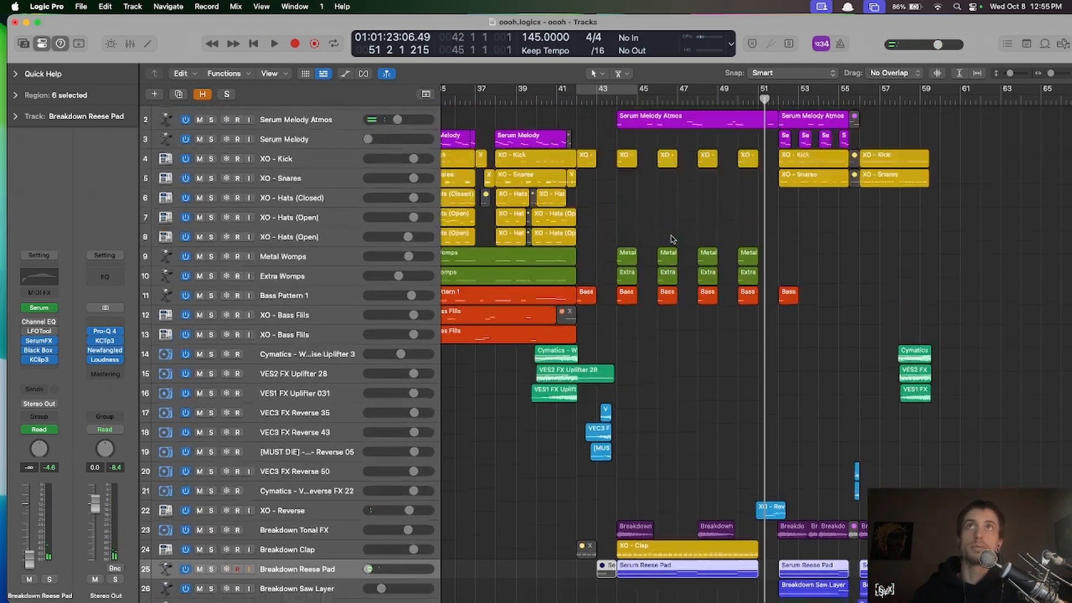
pyautogui.click(609, 99)
pyautogui.scroll(4, 632, 190)
pyautogui.scroll(-6, 633, 190)
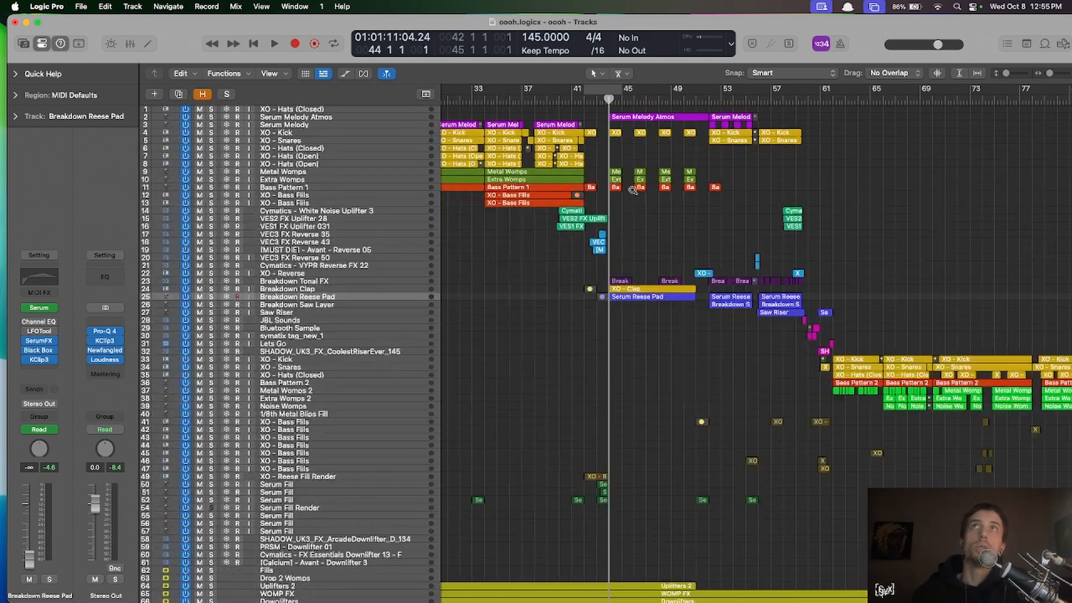
pyautogui.scroll(1, 633, 191)
pyautogui.scroll(2, 638, 143)
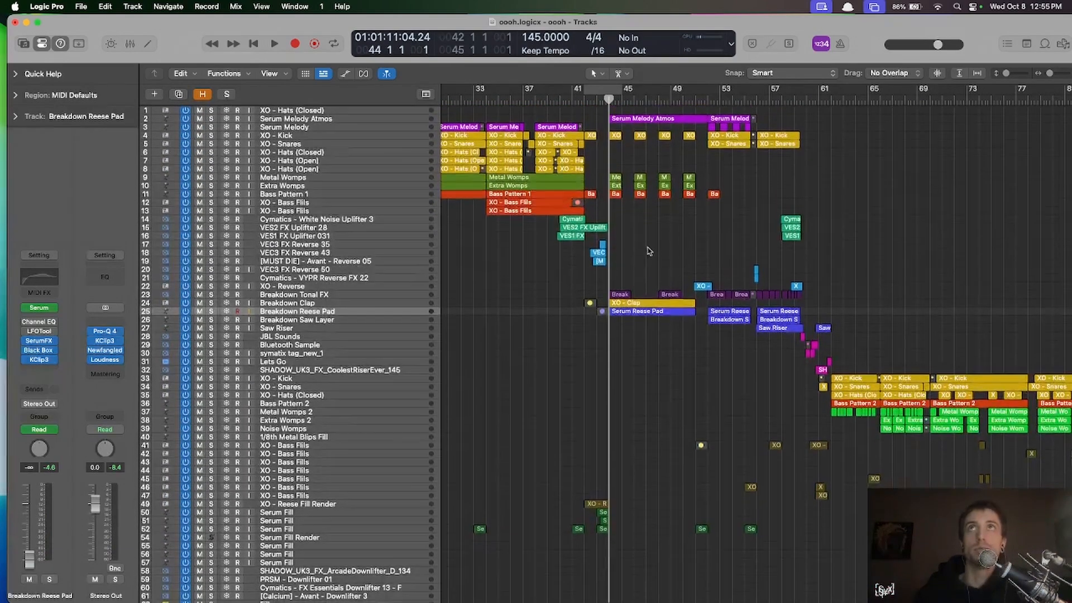
pyautogui.scroll(1, 638, 143)
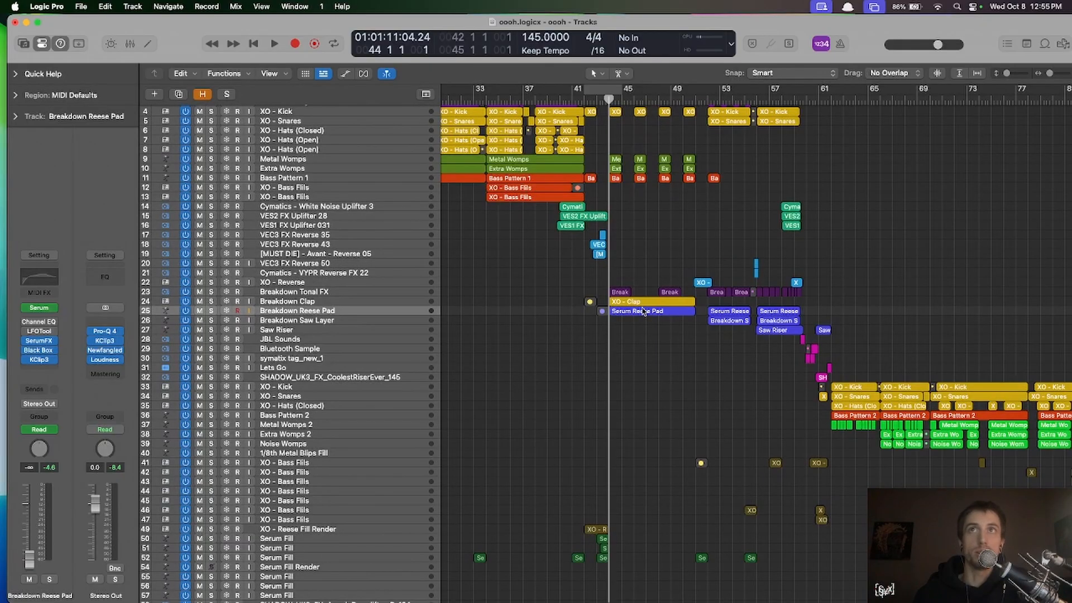
pyautogui.scroll(3, 638, 302)
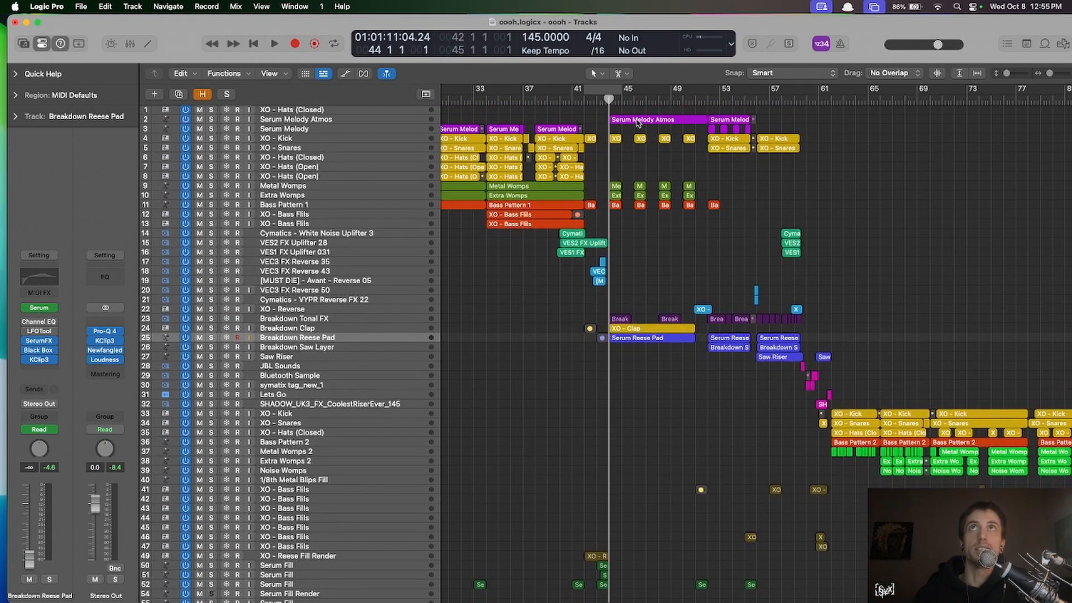
# - Open the Serum Melody Atmos region at bar 44 in the Piano Roll, audition its first notes, and close the editor
pyautogui.click(638, 122)
pyautogui.scroll(5, 638, 123)
pyautogui.scroll(3, 638, 123)
pyautogui.doubleClick(632, 142)
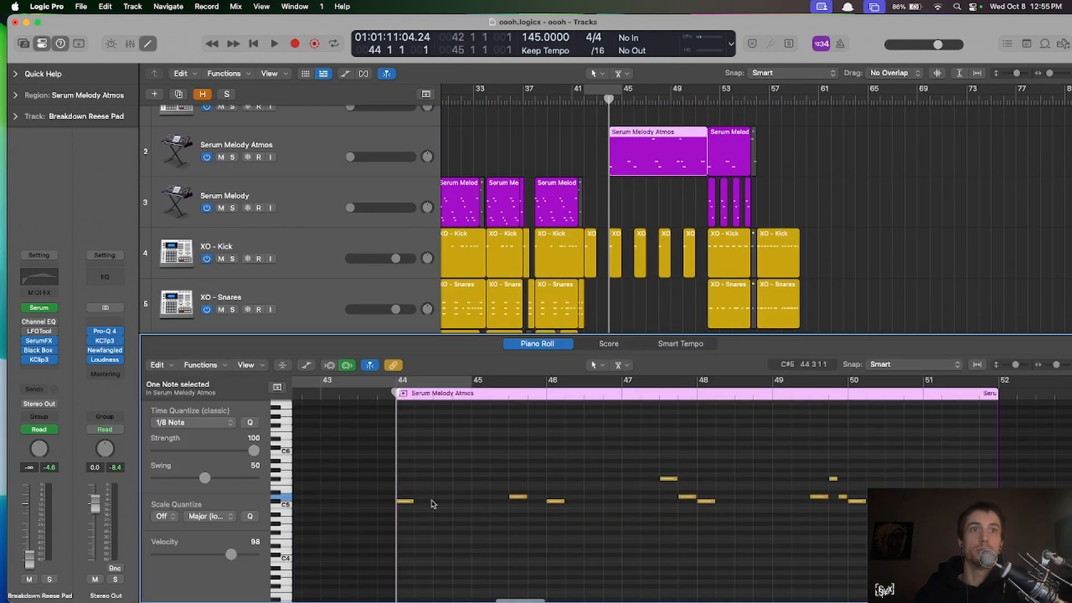
pyautogui.click(467, 396)
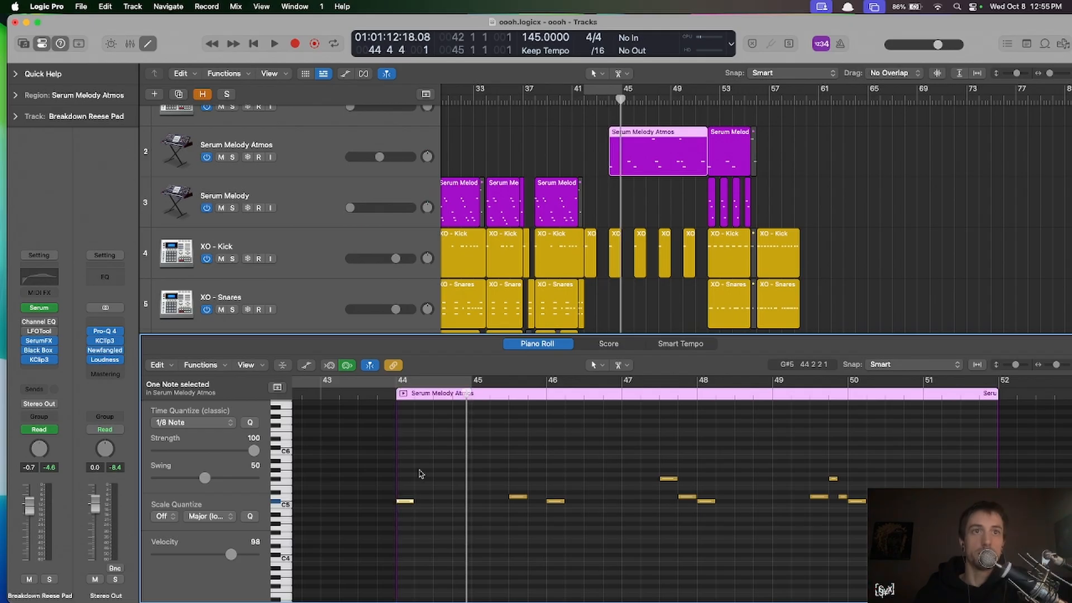
pyautogui.click(406, 501)
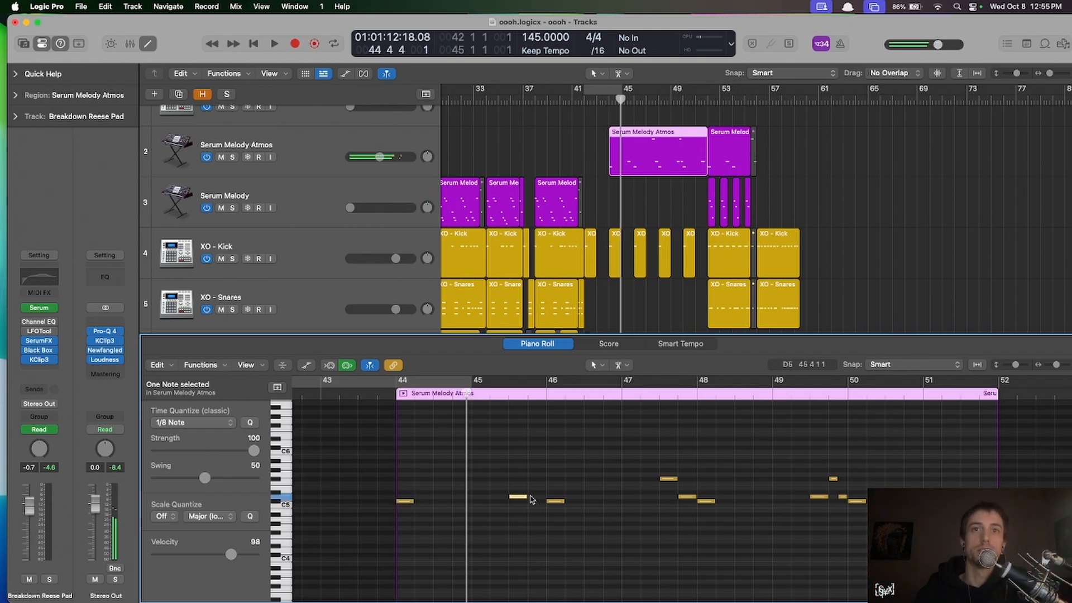
pyautogui.click(555, 501)
pyautogui.press('e')
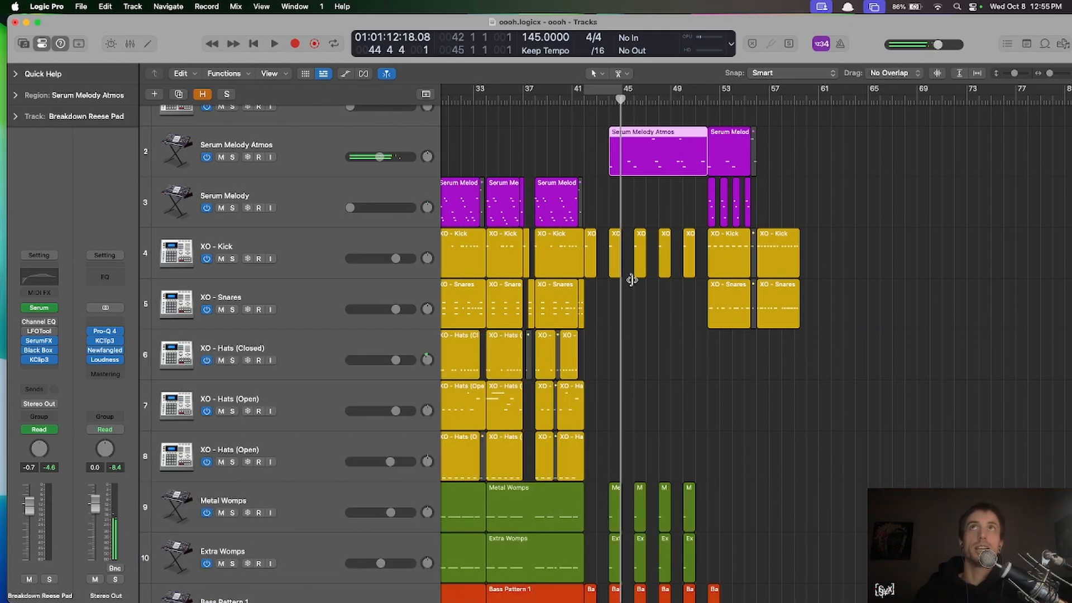
# - Enable a cycle range from bar 44 to bar 47 over the start of the breakdown
pyautogui.press('super+Up')
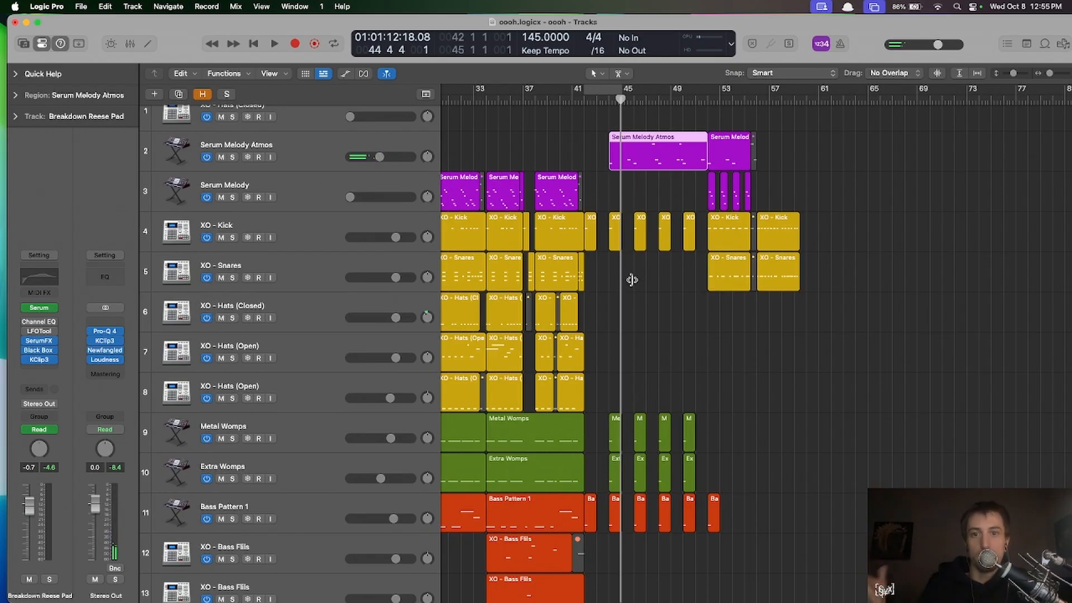
pyautogui.press('super+Up')
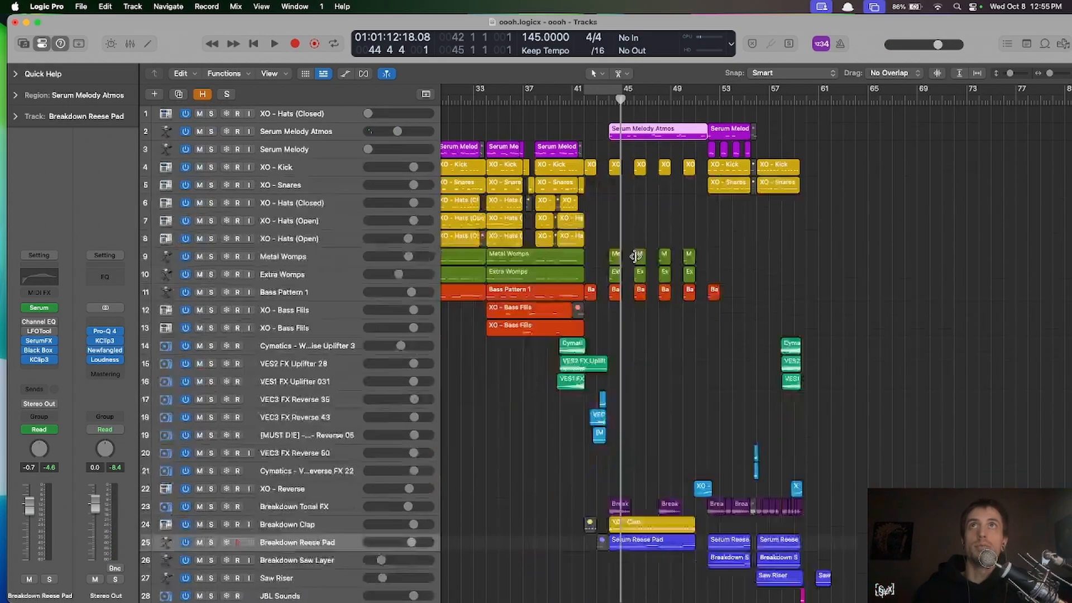
pyautogui.press('super+Up')
pyautogui.press('super+Right')
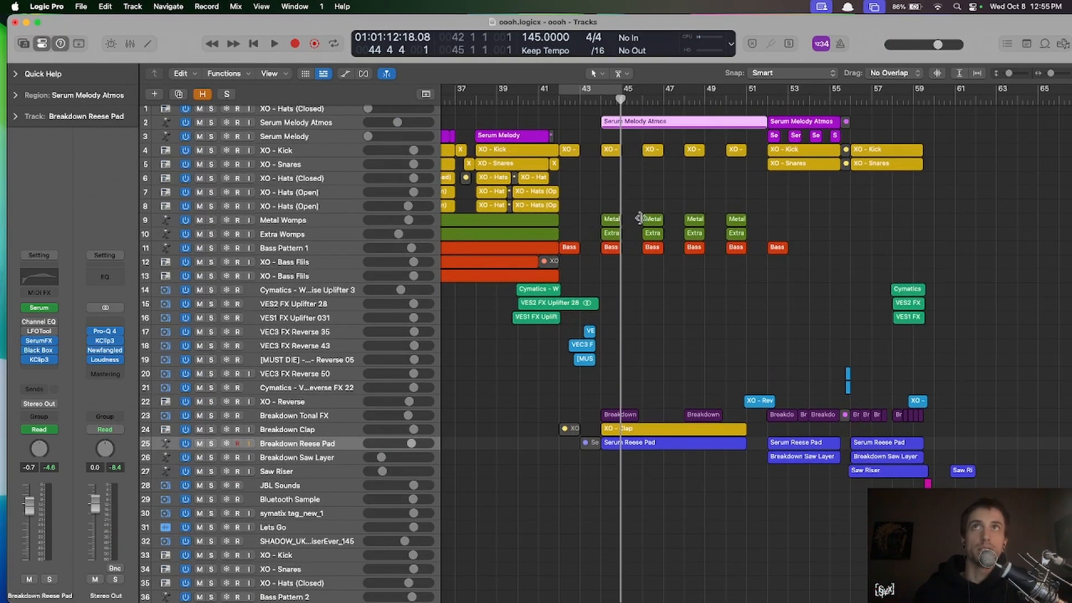
pyautogui.press('super+Right')
pyautogui.press('super+Down')
pyautogui.click(609, 219)
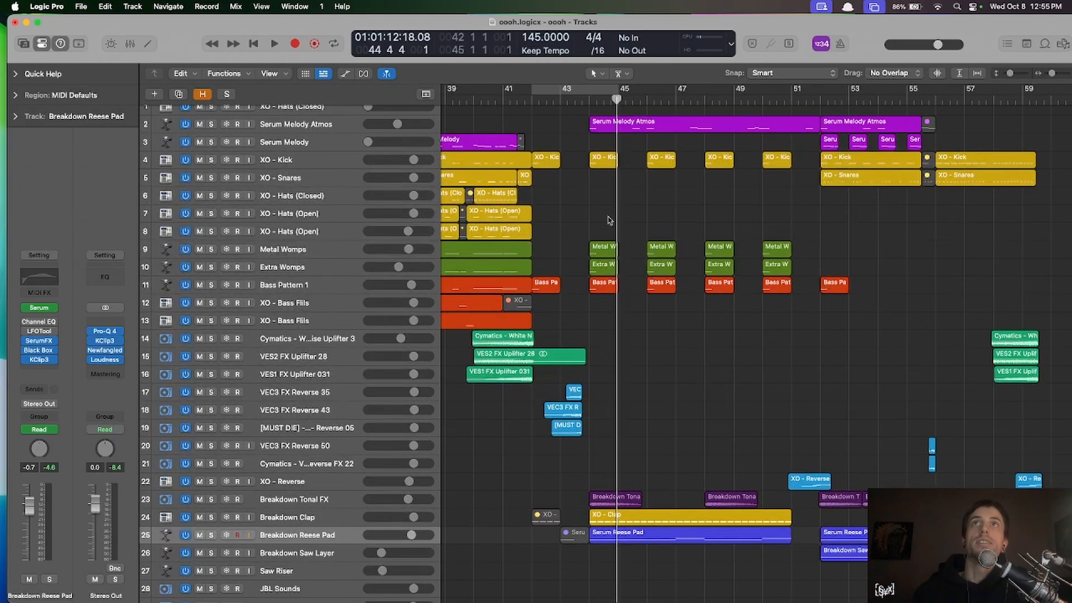
pyautogui.click(568, 89)
pyautogui.moveTo(552, 88); pyautogui.dragTo(610, 88)
# - Select the Breakdown Tonal FX regions, followed by the breakdown's Metal Womps and Extra Womps regions, to point out these layers
pyautogui.moveTo(580, 216); pyautogui.dragTo(706, 282)
pyautogui.scroll(-5, 632, 382)
pyautogui.click(622, 389)
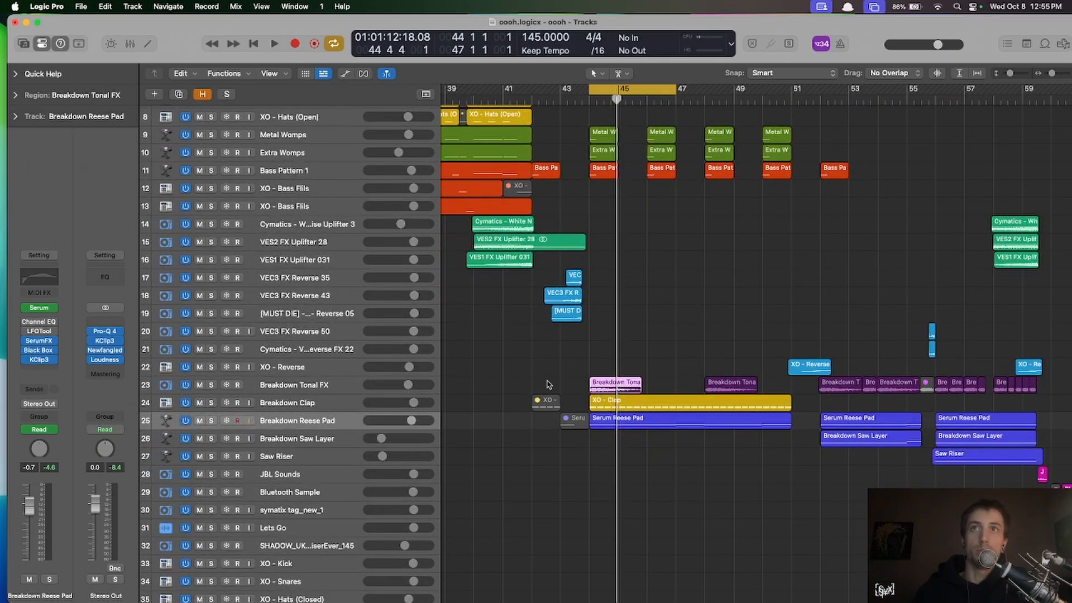
pyautogui.moveTo(547, 384); pyautogui.dragTo(757, 391)
pyautogui.scroll(5, 561, 154)
pyautogui.moveTo(577, 191); pyautogui.dragTo(839, 251)
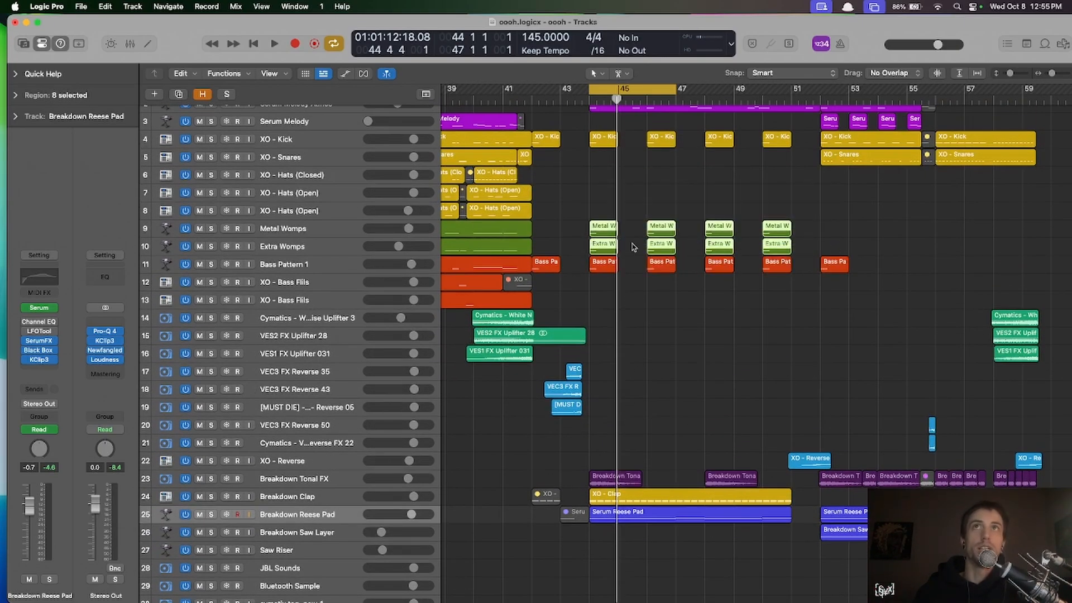
# - Select the Metal Womps track and inspect its Bus 32 send to the WOMP FX channel
pyautogui.click(305, 225)
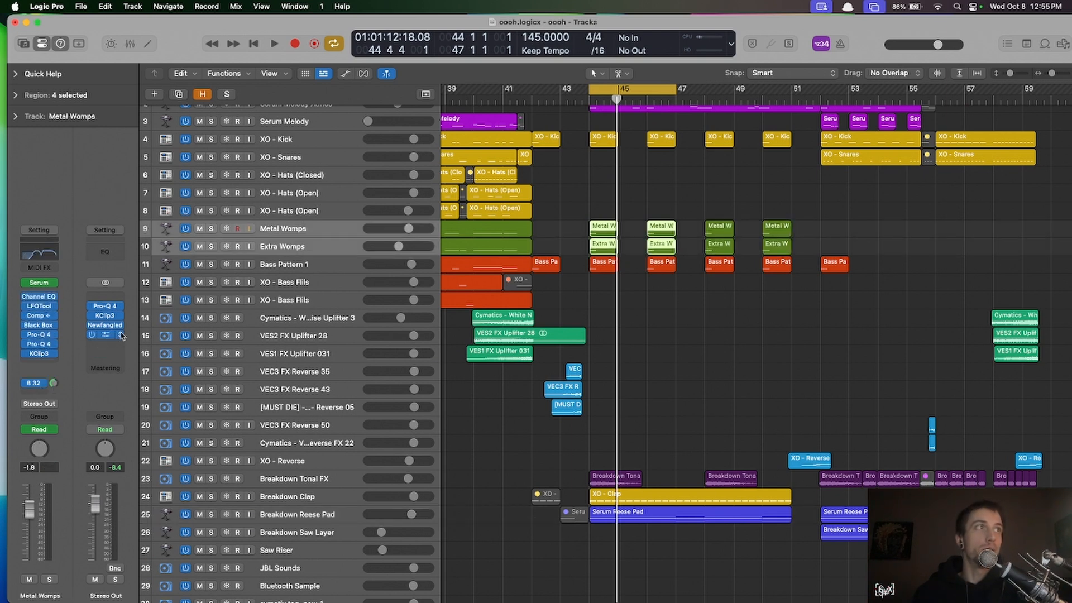
pyautogui.click(35, 385)
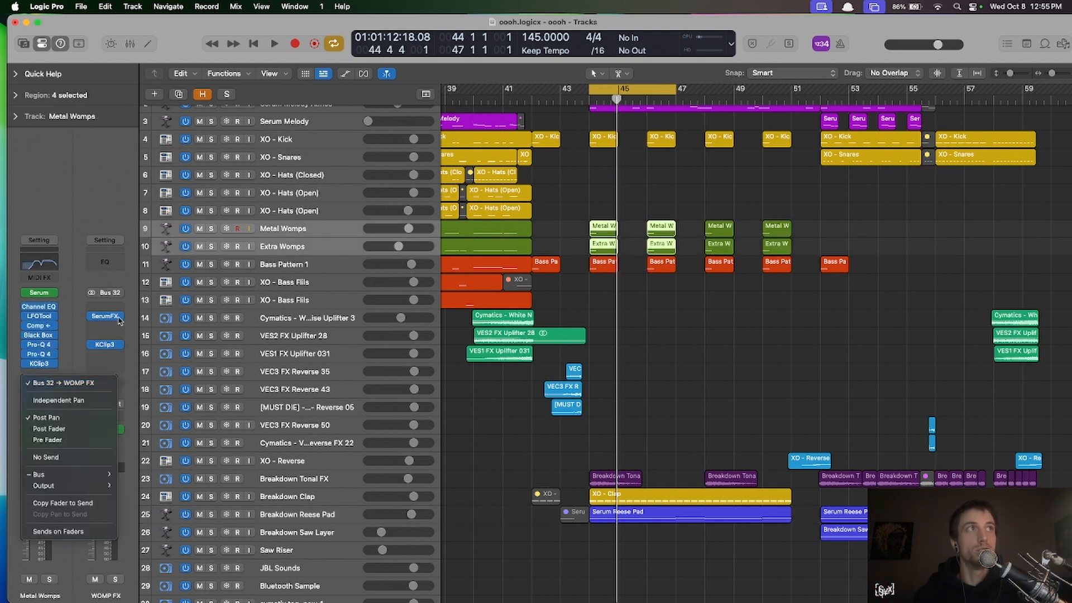
pyautogui.click(111, 277)
# - Select the WOMP FX track, show track automation, and examine its volume automation around the breakdown and across the whole song
pyautogui.scroll(-15, 590, 377)
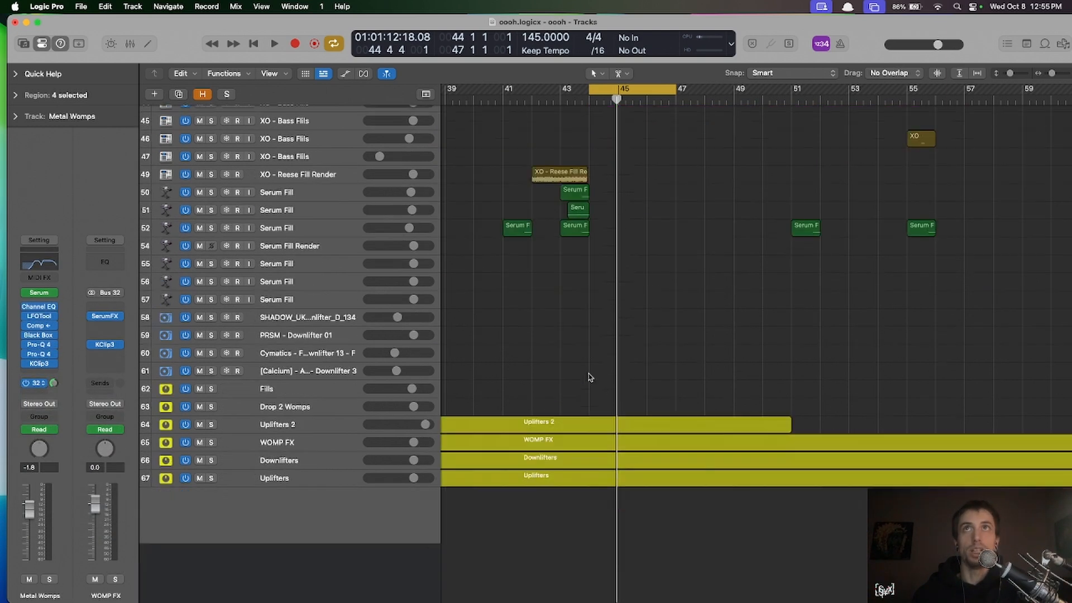
pyautogui.click(423, 497)
pyautogui.press('a')
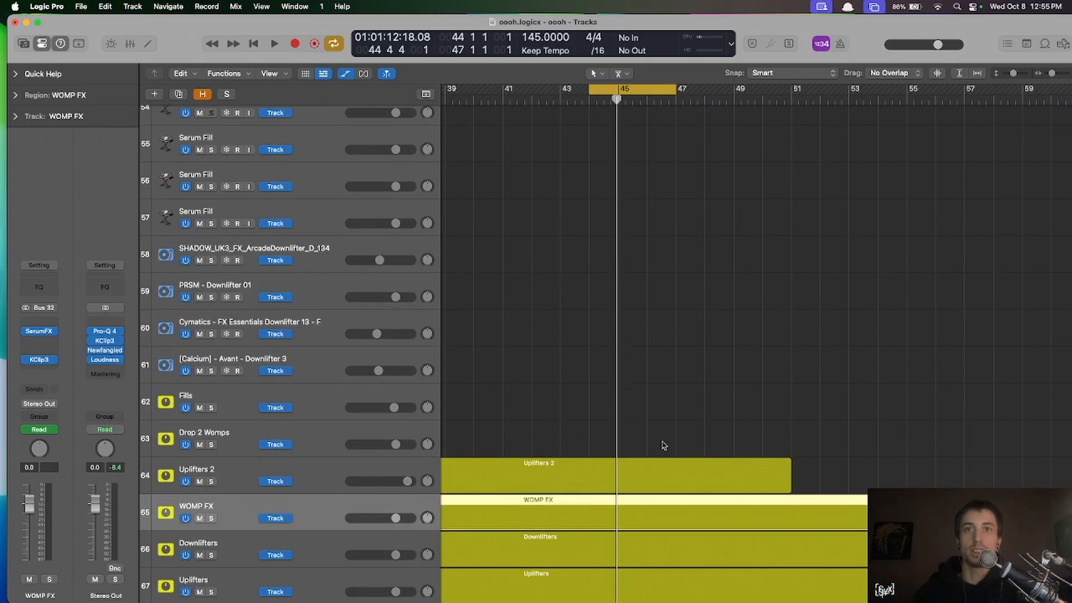
pyautogui.press('super+Left')
pyautogui.press('super+Left')
pyautogui.press('super+Left')
pyautogui.press('super+Left')
pyautogui.press('super+Left')
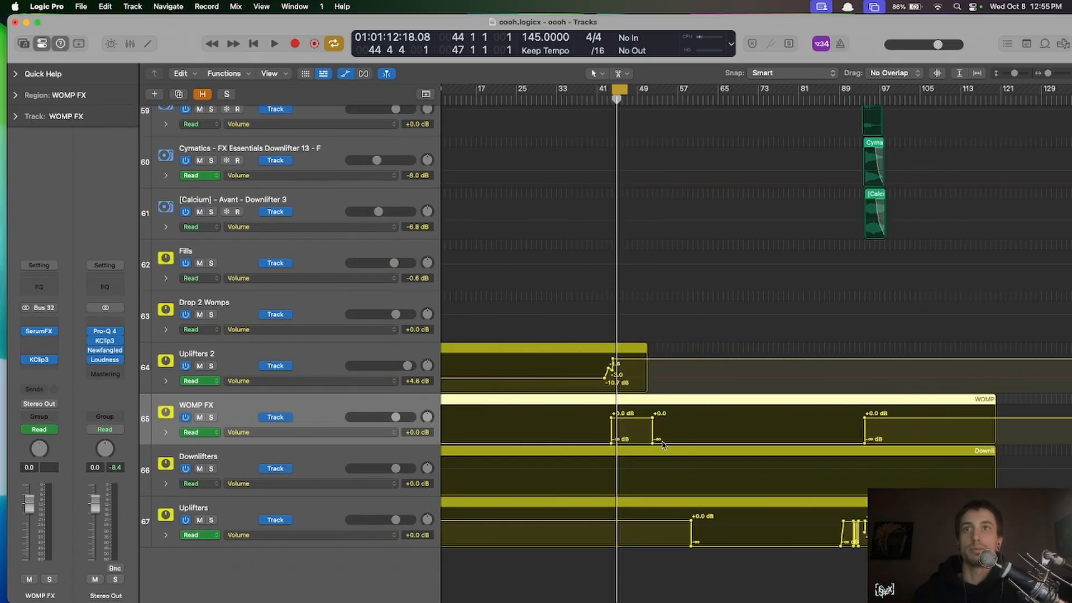
pyautogui.press('super+Right')
pyautogui.press('super+Right')
pyautogui.press('super+Right')
pyautogui.press('super+Right')
pyautogui.press('super+Right')
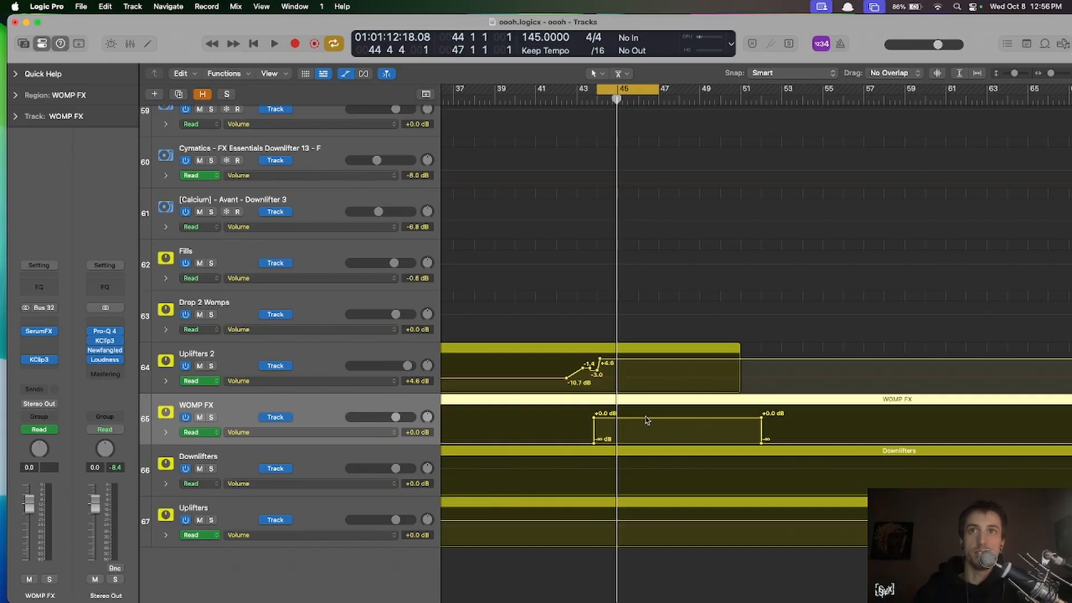
pyautogui.press('super+Left')
pyautogui.press('super+Left')
pyautogui.press('super+Left')
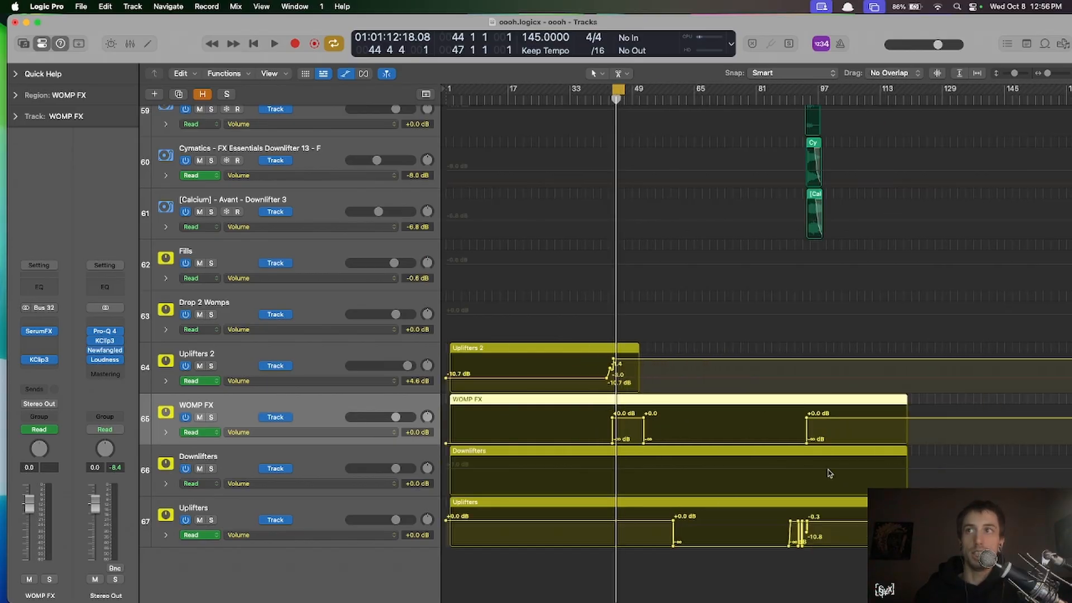
pyautogui.press('super+Right')
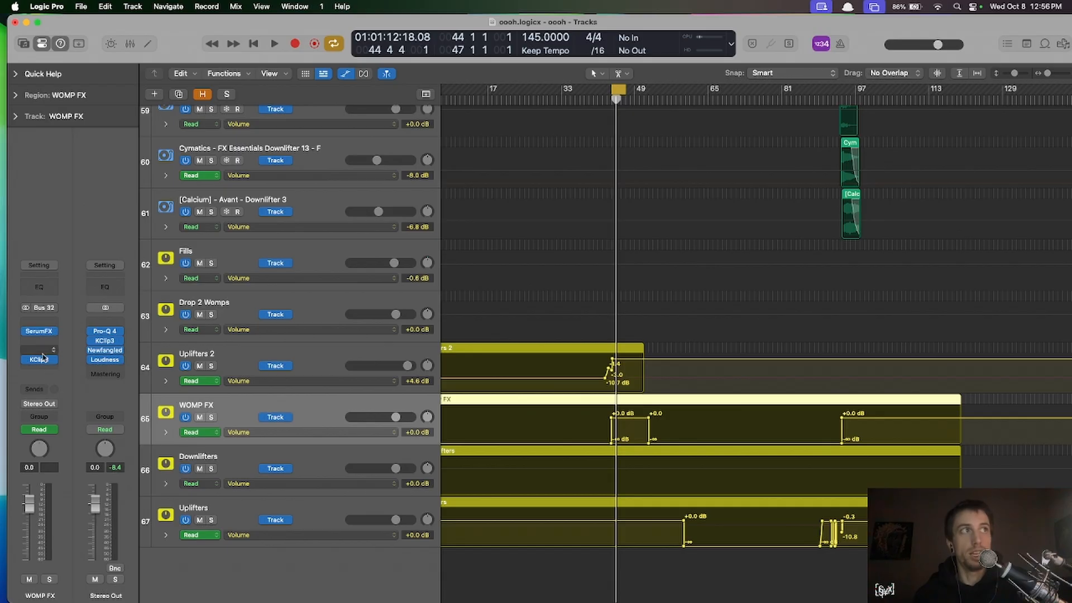
# - Review the SerumFX effects on the WOMP FX channel, close the plug-in, and solo the track for cycle playback
pyautogui.click(39, 333)
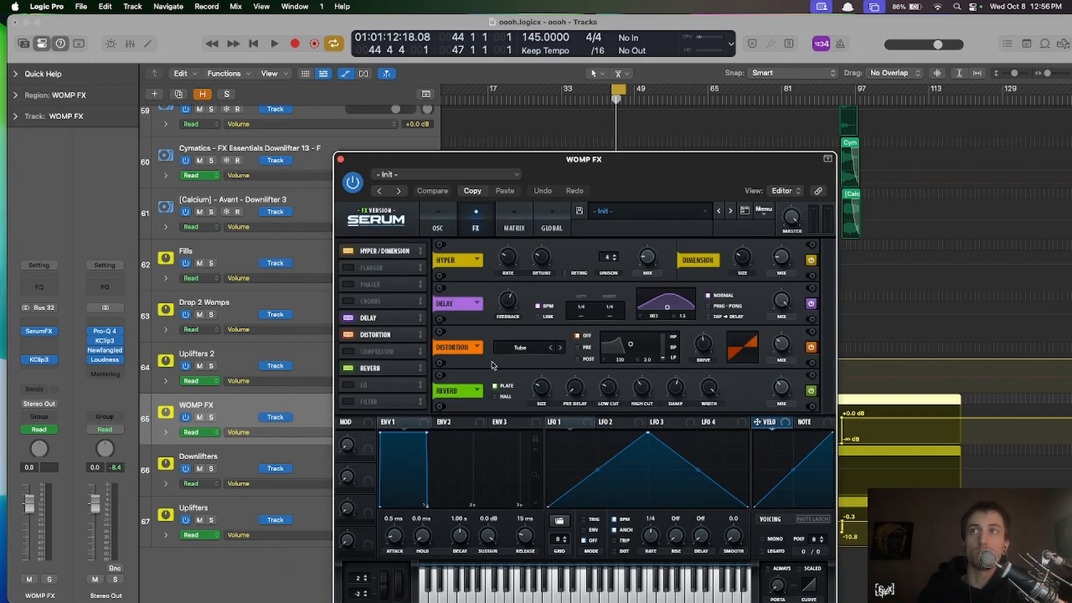
pyautogui.click(341, 159)
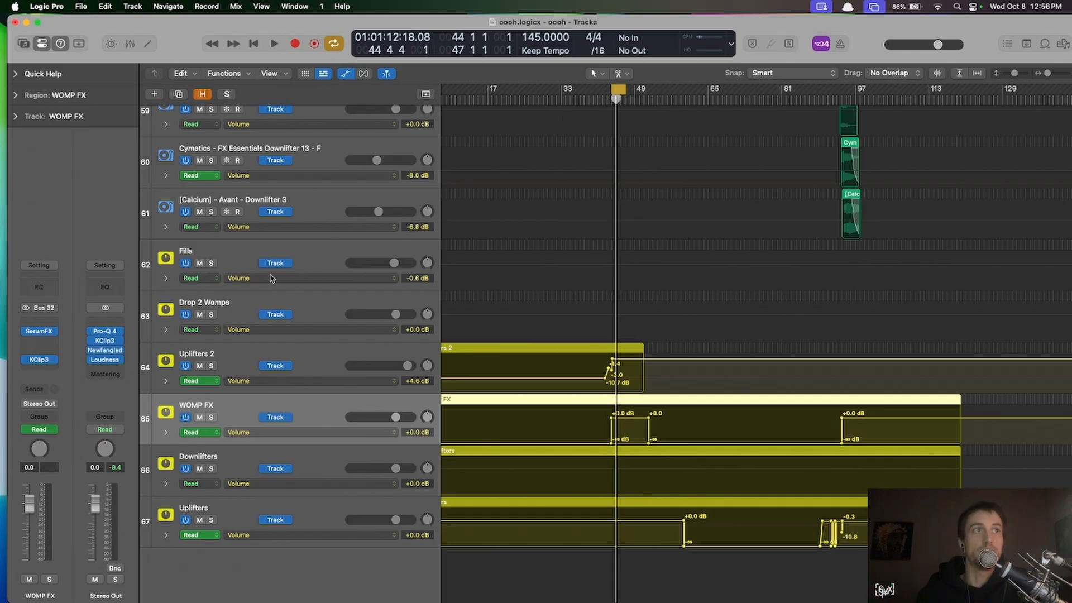
pyautogui.click(211, 417)
pyautogui.press('space')
pyautogui.scroll(5, 723, 397)
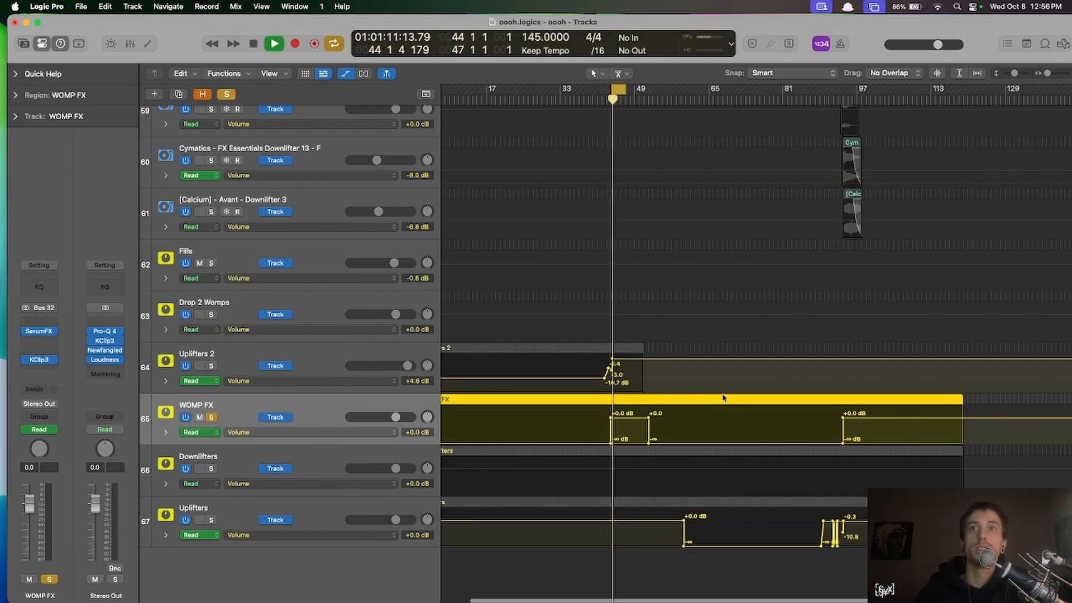
# - Stop playback, unsolo the WOMP FX track, and hide the track automation
pyautogui.scroll(3, 723, 397)
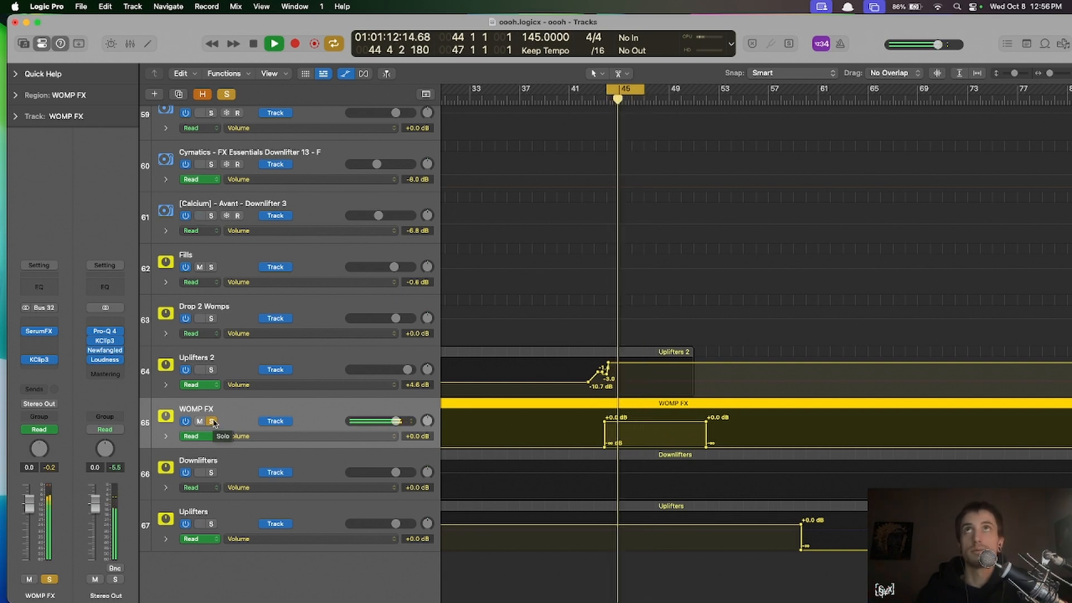
pyautogui.press('space')
pyautogui.click(213, 422)
pyautogui.press('super+Up')
pyautogui.press('super+Up')
pyautogui.press('super+Up')
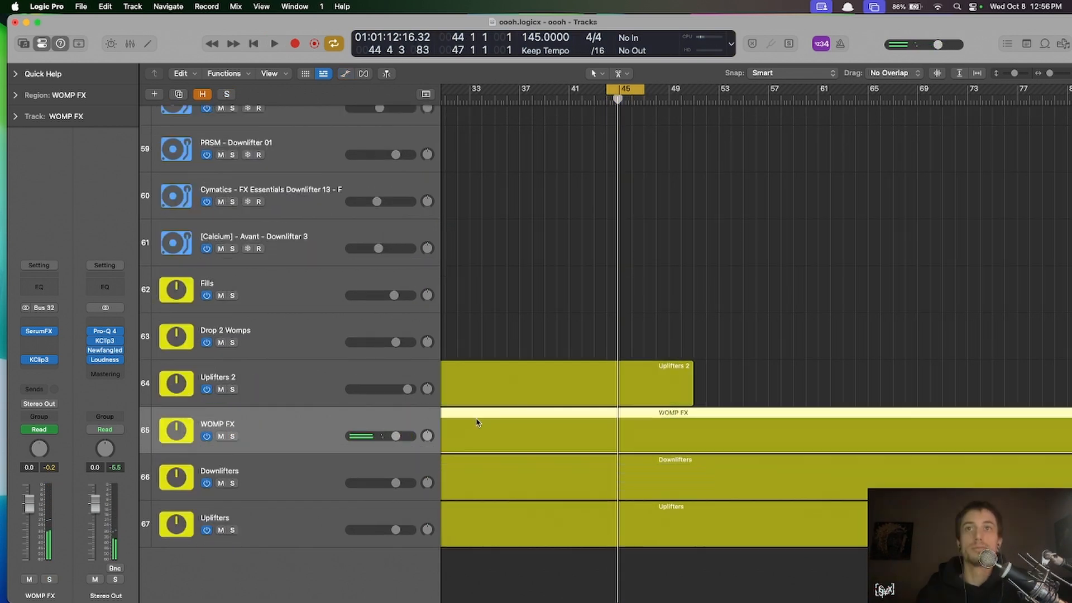
# - Point out the bus tracks at the end of the track list, stepping through the channel strips from Fills to Uplifters
pyautogui.scroll(-5, 478, 426)
pyautogui.moveTo(578, 508); pyautogui.dragTo(692, 573)
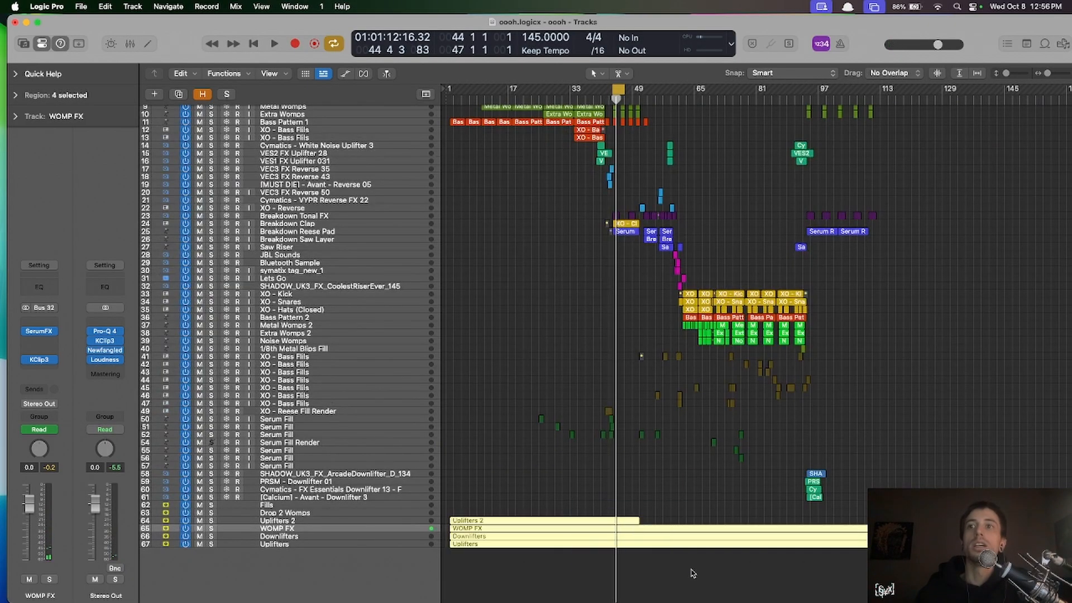
pyautogui.click(296, 505)
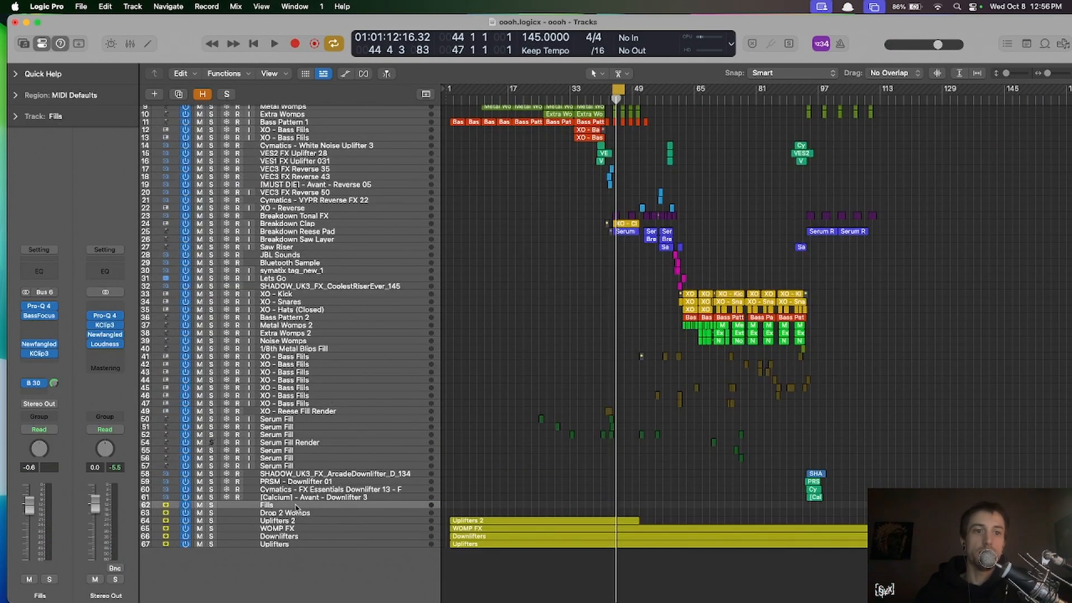
pyautogui.press('Down')
pyautogui.press('Down')
pyautogui.press('Down')
pyautogui.press('Down')
pyautogui.press('Down')
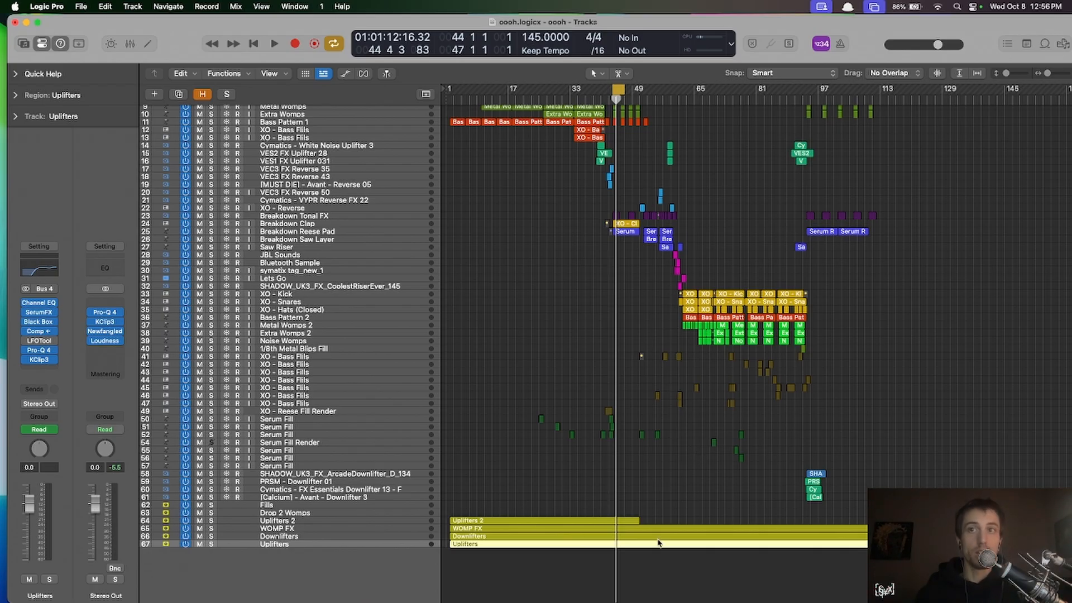
pyautogui.moveTo(673, 498); pyautogui.dragTo(675, 565)
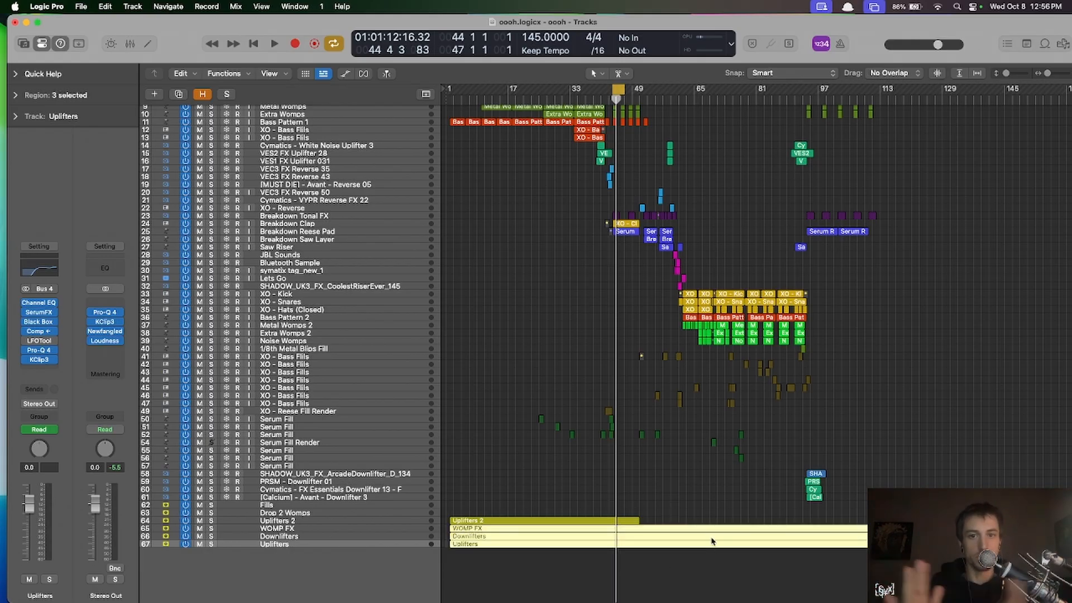
pyautogui.click(747, 504)
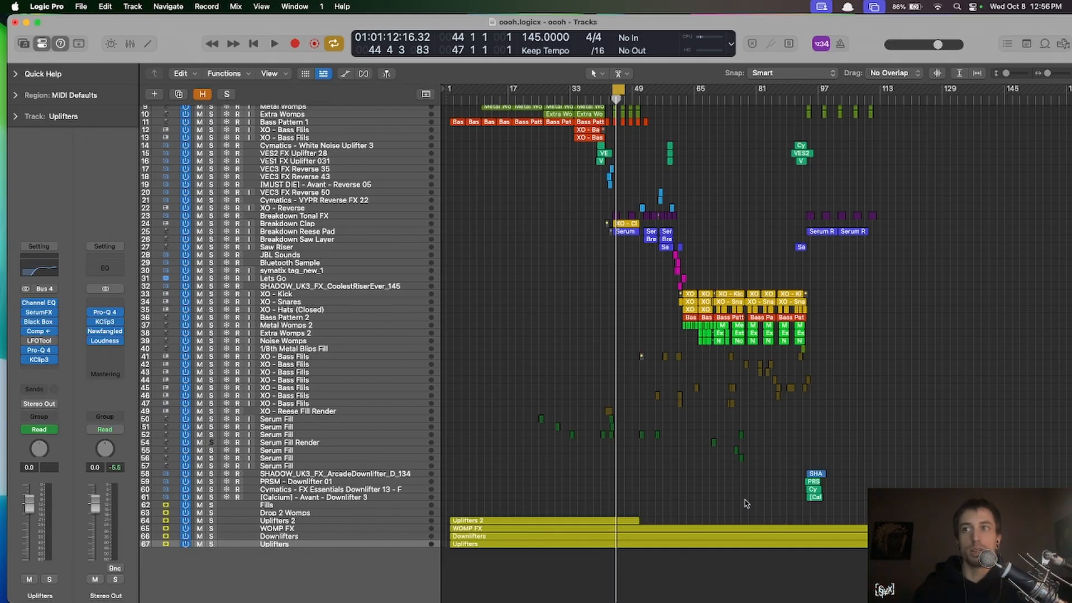
# - Solo the Breakdown Tonal FX track and extend the cycle range to end at bar 51
pyautogui.scroll(5, 679, 515)
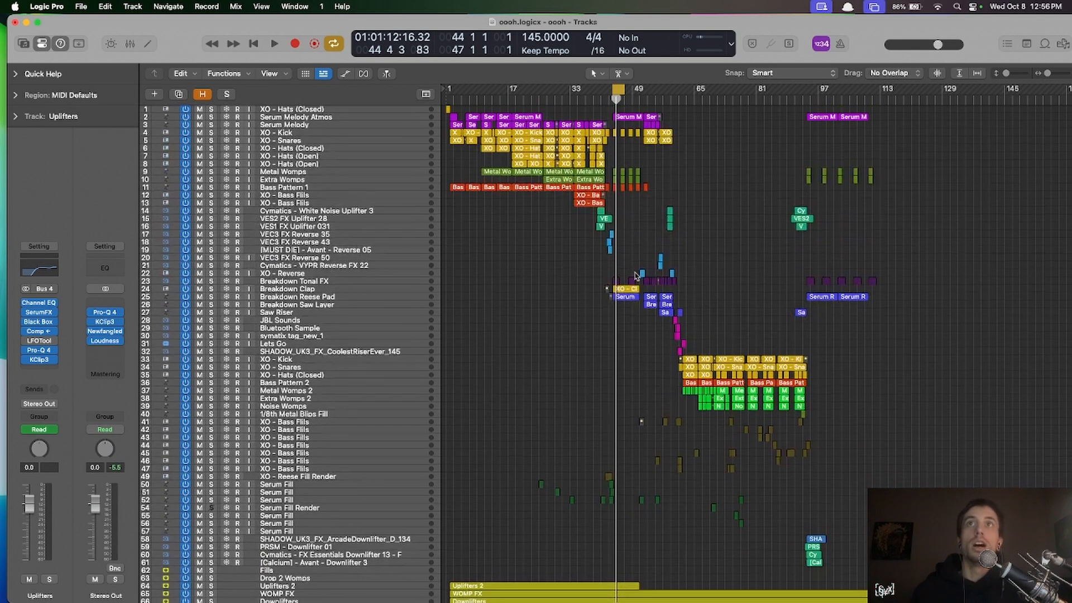
pyautogui.press('super+Down')
pyautogui.scroll(5, 637, 276)
pyautogui.scroll(-1, 637, 276)
pyautogui.scroll(10, 637, 276)
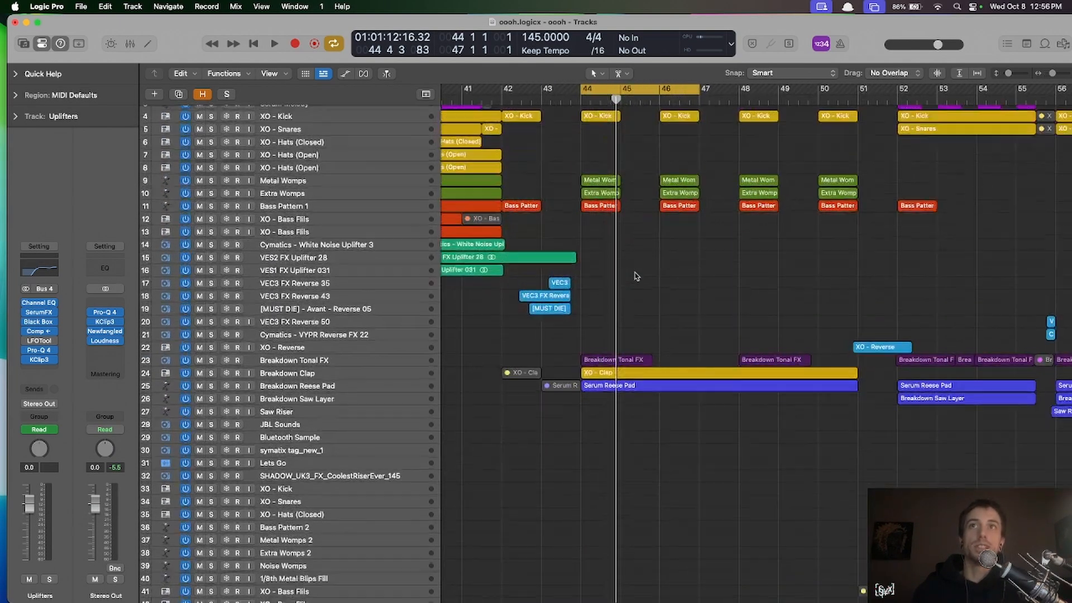
pyautogui.click(322, 371)
pyautogui.click(223, 375)
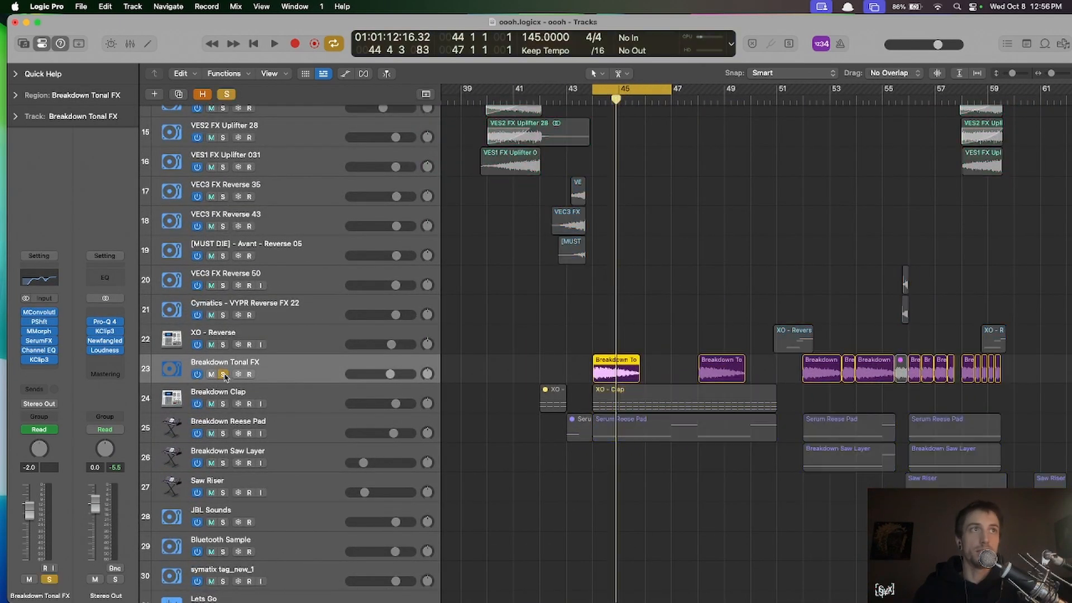
pyautogui.moveTo(674, 94); pyautogui.dragTo(777, 92)
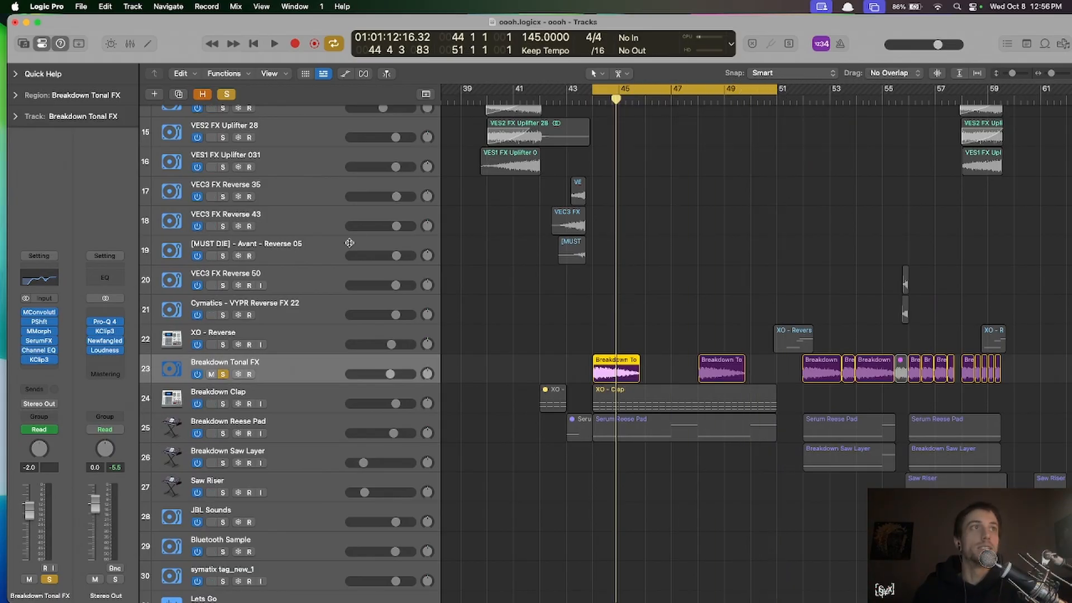
# - Bypass all six insert effects on the Breakdown Tonal FX track and play the dry sound
pyautogui.click(285, 375)
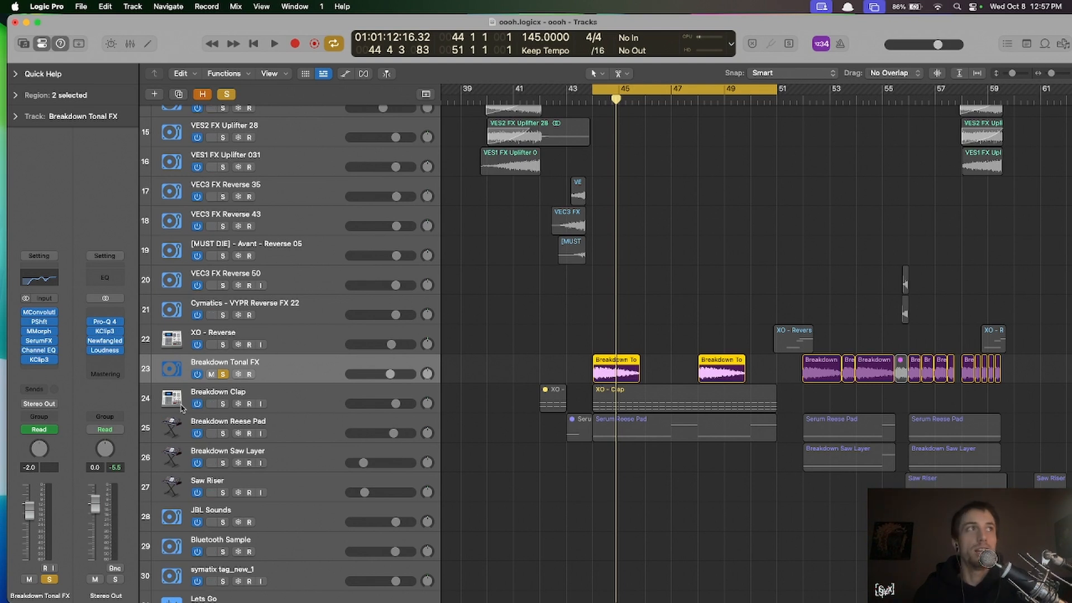
pyautogui.click(25, 313)
pyautogui.click(26, 322)
pyautogui.click(26, 331)
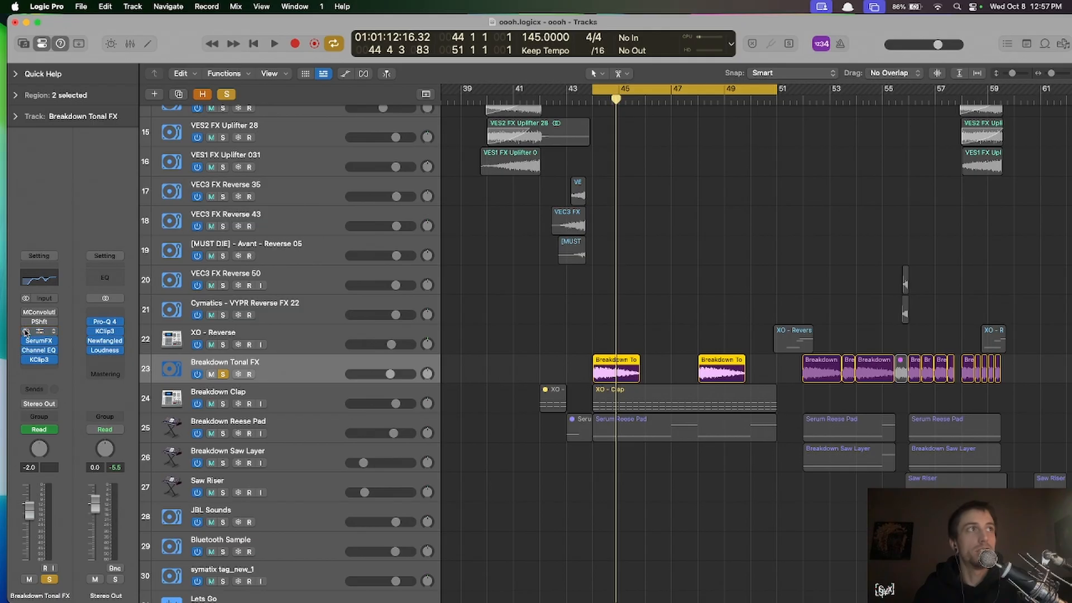
pyautogui.click(26, 341)
pyautogui.click(26, 350)
pyautogui.click(25, 360)
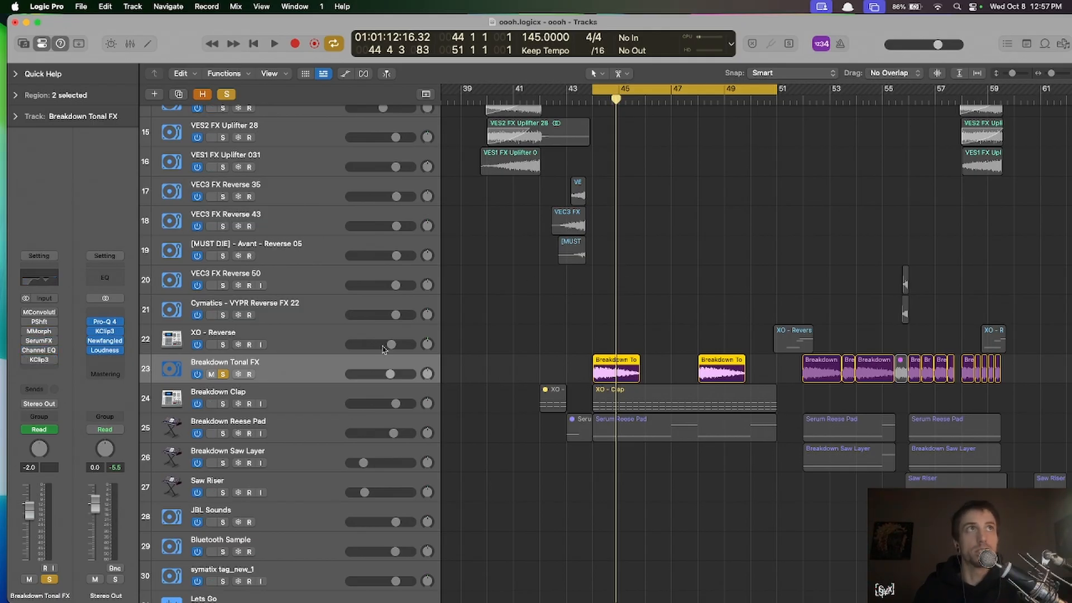
pyautogui.press('space')
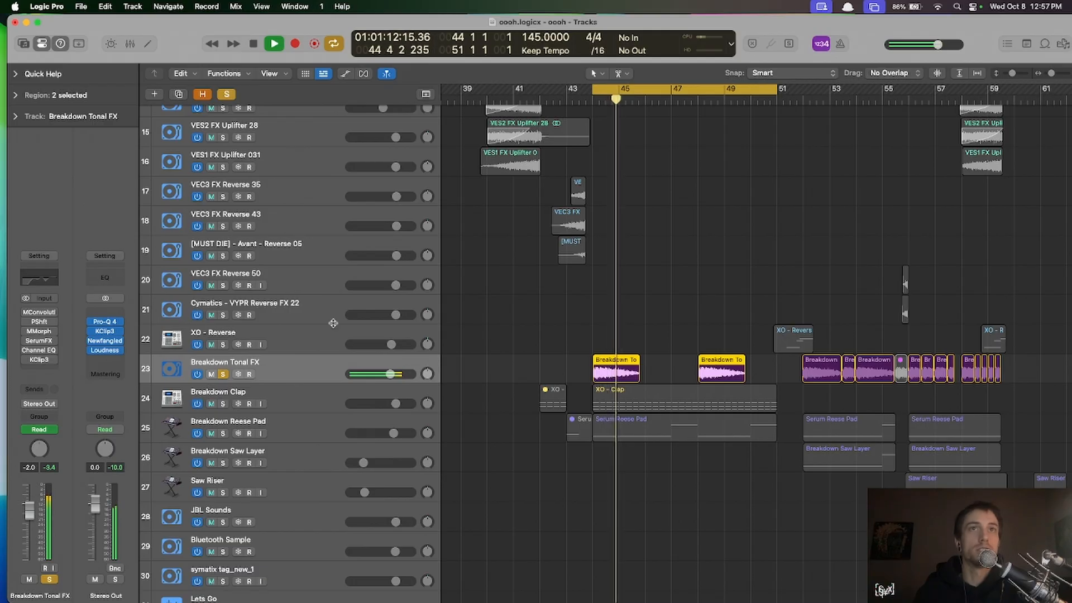
pyautogui.press('space')
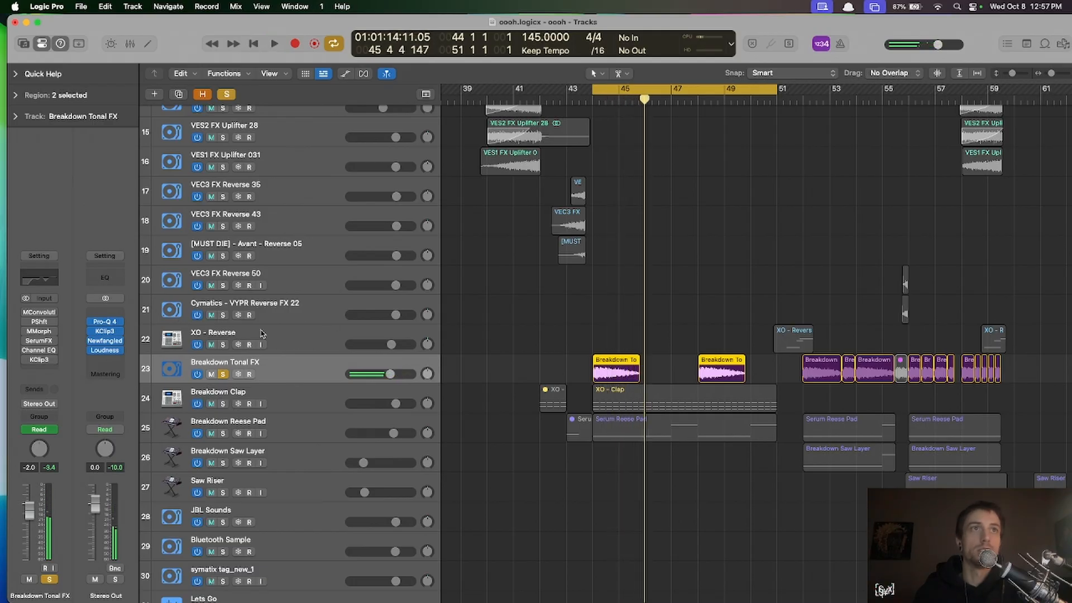
# - Re-enable MConvolution and the Pitch Shifter on Breakdown Tonal FX, check the Pitch Shifter settings, and play the result
pyautogui.click(26, 313)
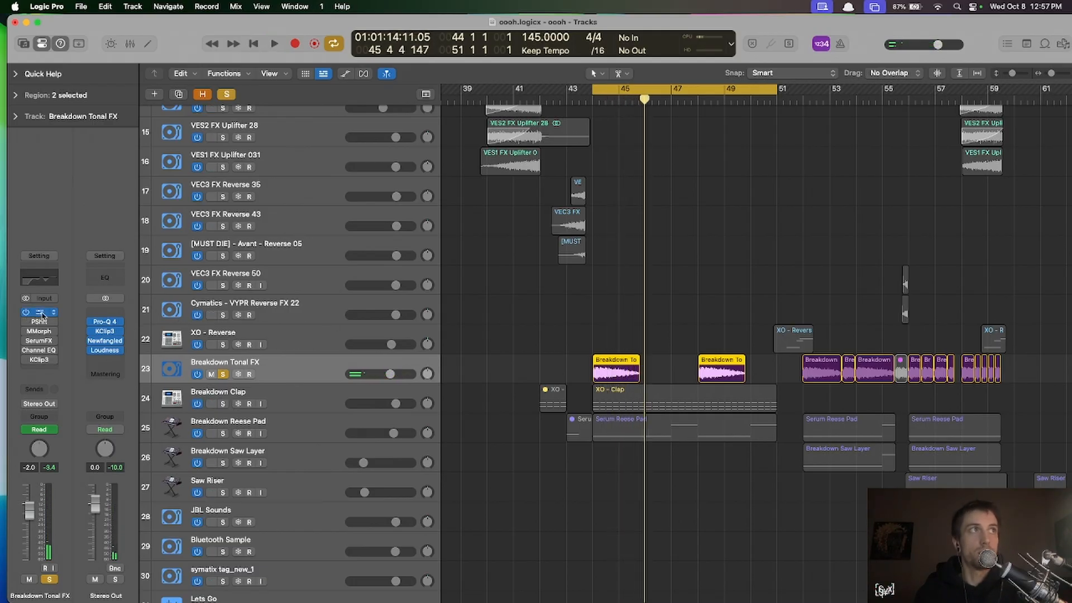
pyautogui.click(26, 323)
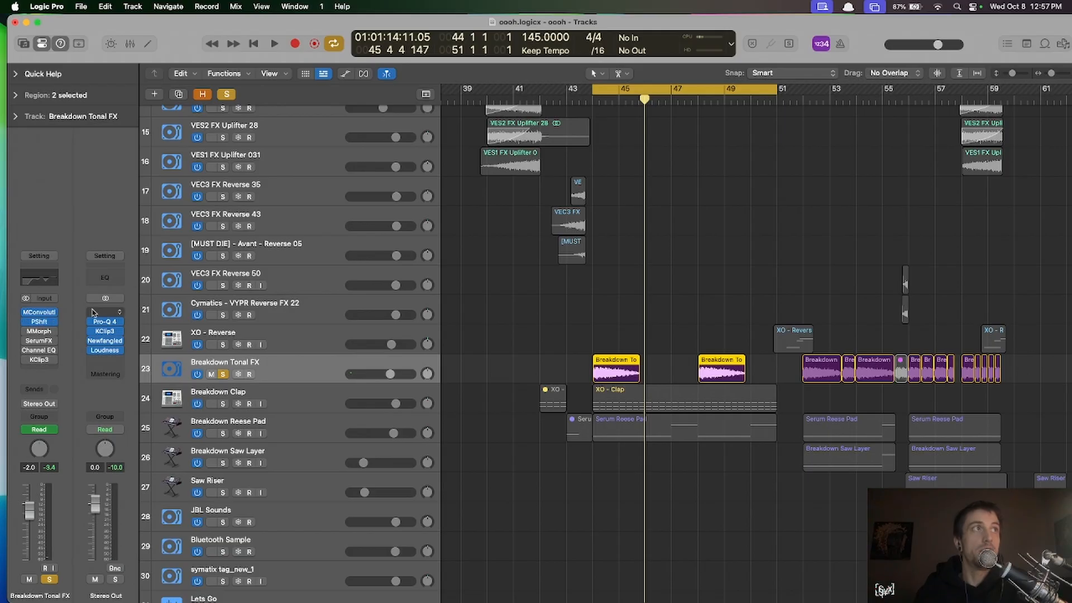
pyautogui.click(40, 322)
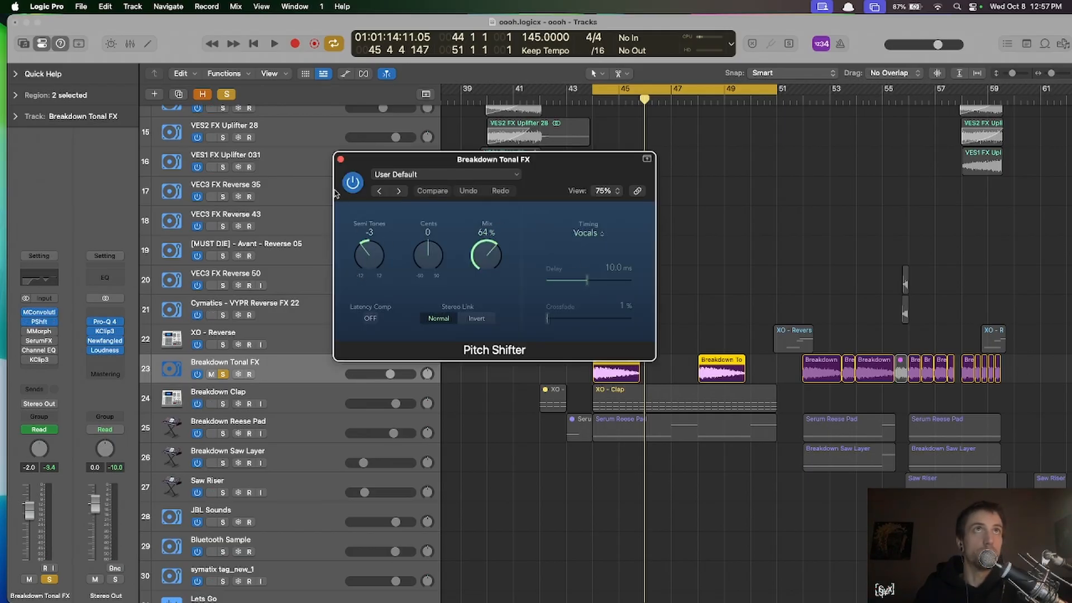
pyautogui.click(341, 159)
pyautogui.click(654, 298)
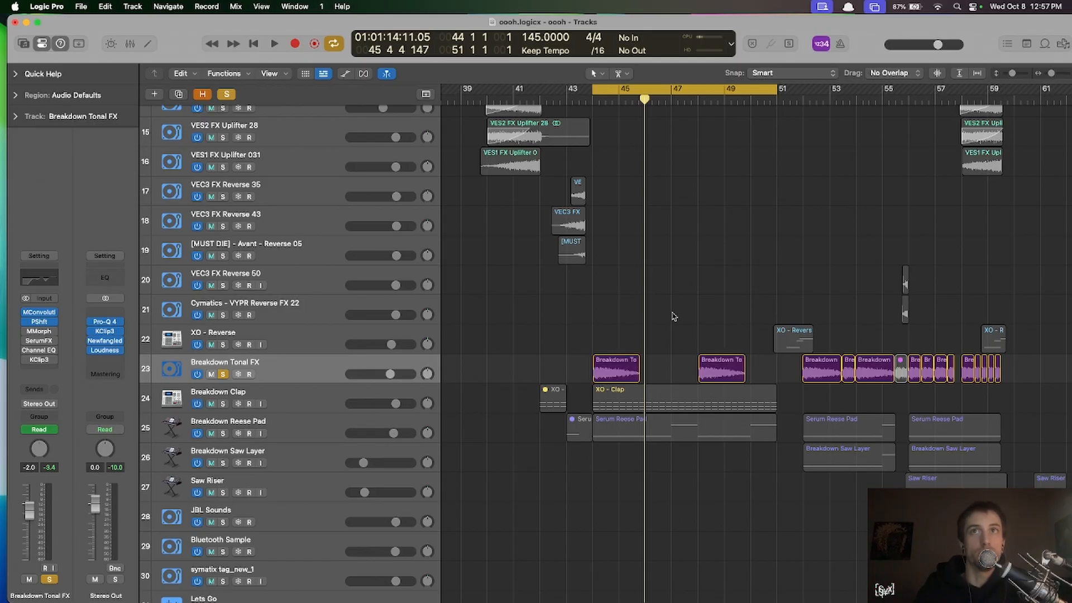
pyautogui.press('space')
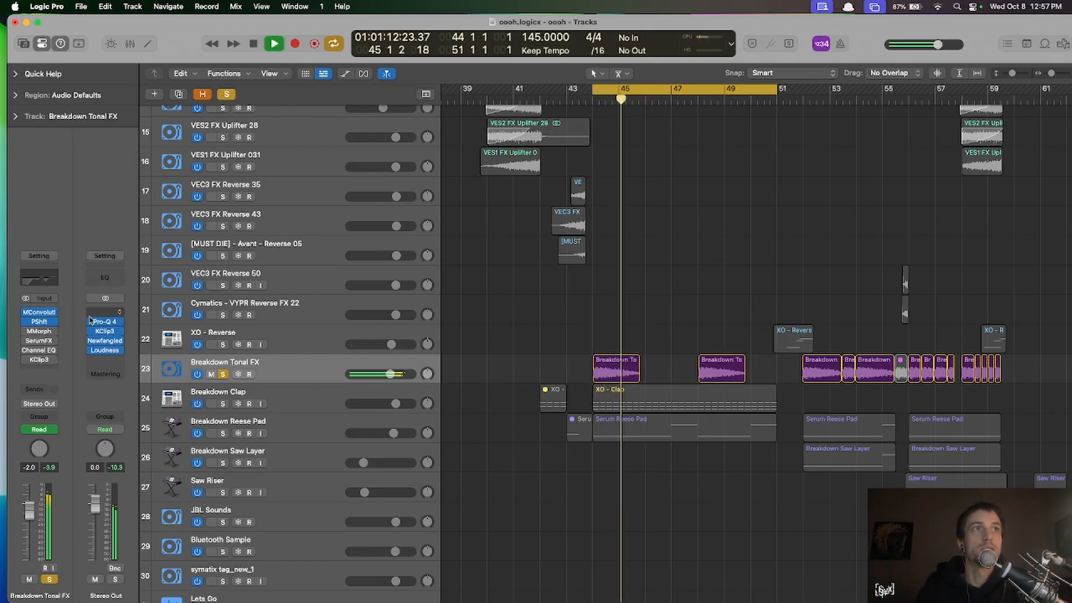
pyautogui.press('space')
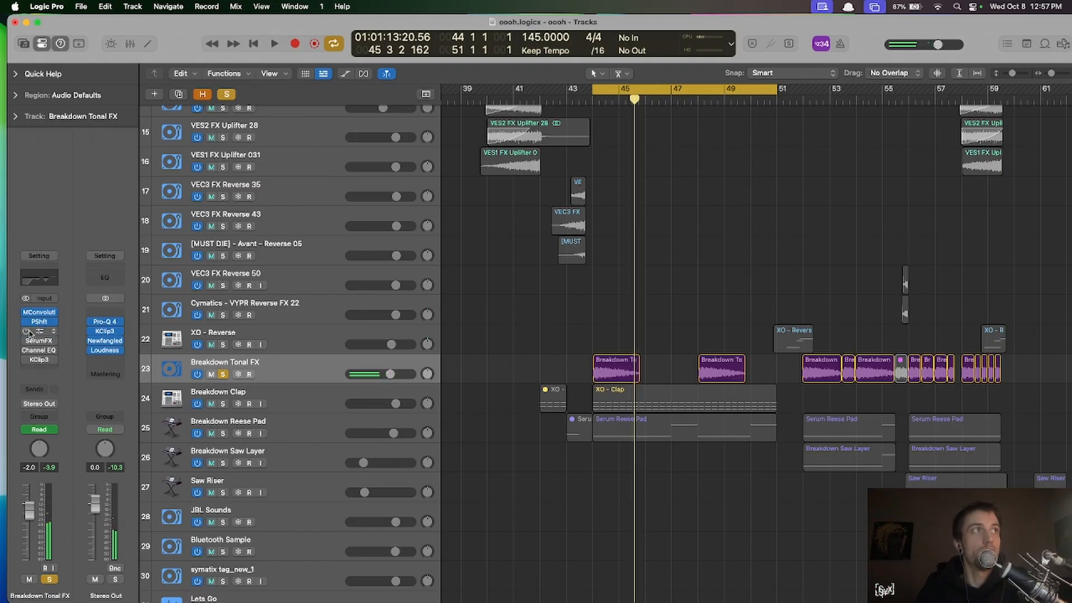
# - Re-enable MMorph, SerumFX, Channel EQ and KClip3 on Breakdown Tonal FX, reviewing the MMorph and SerumFX settings
pyautogui.click(41, 331)
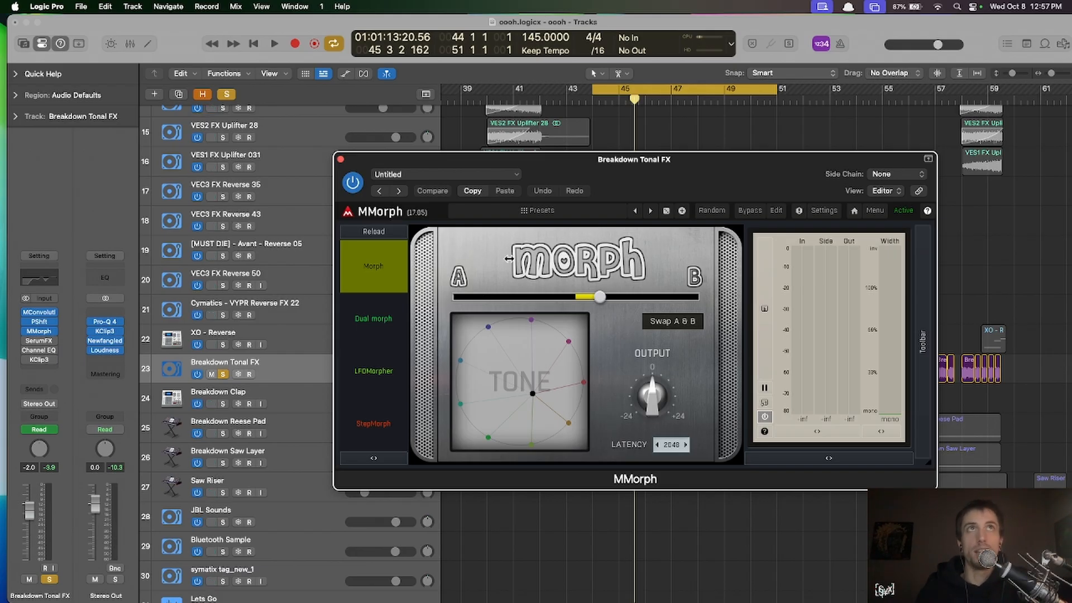
pyautogui.click(341, 159)
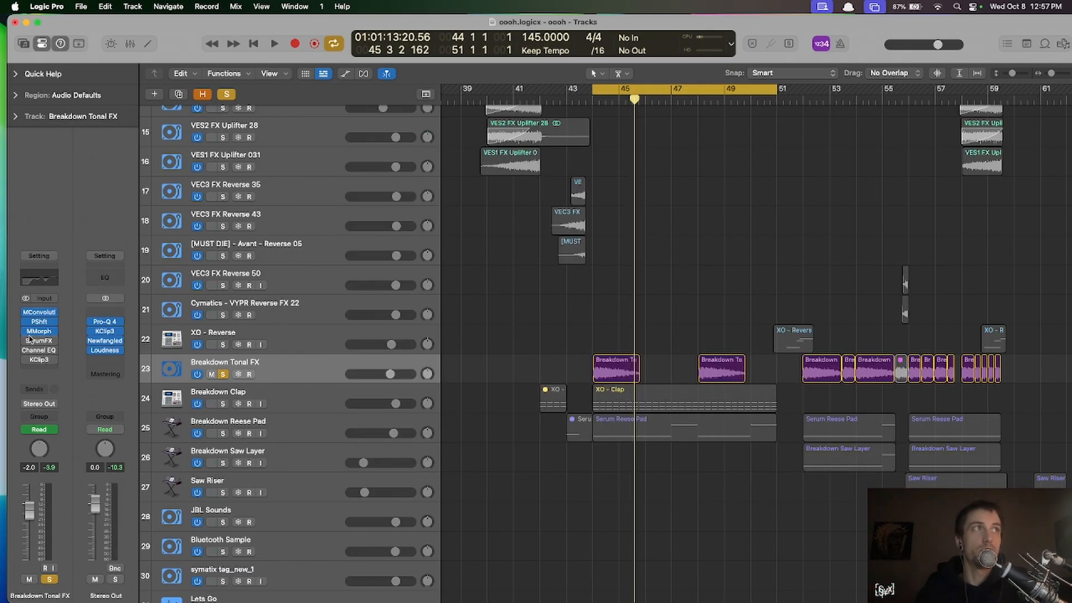
pyautogui.click(26, 351)
pyautogui.click(26, 360)
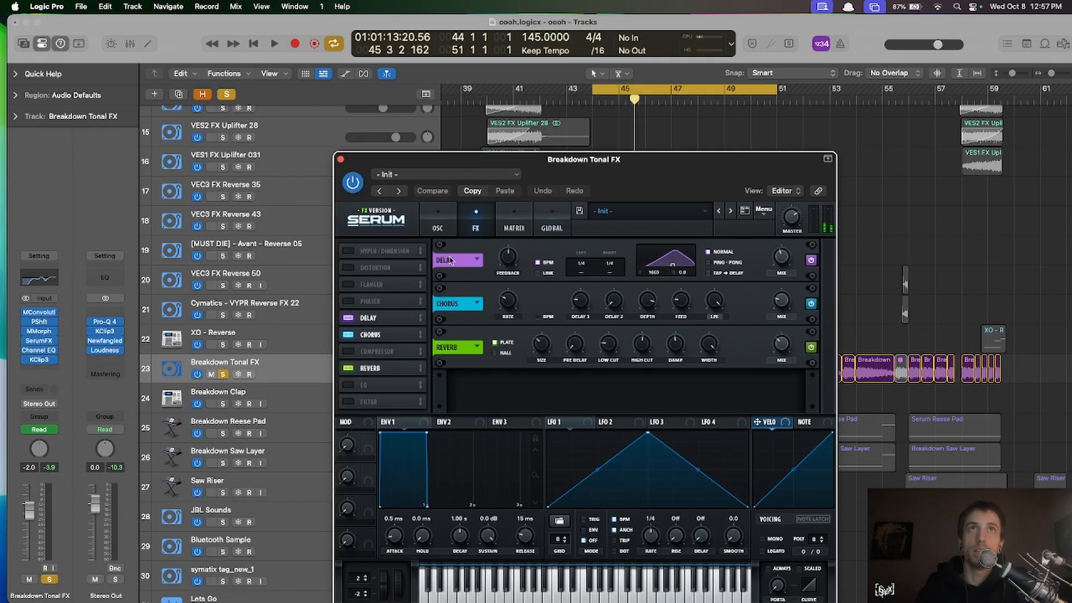
pyautogui.click(340, 159)
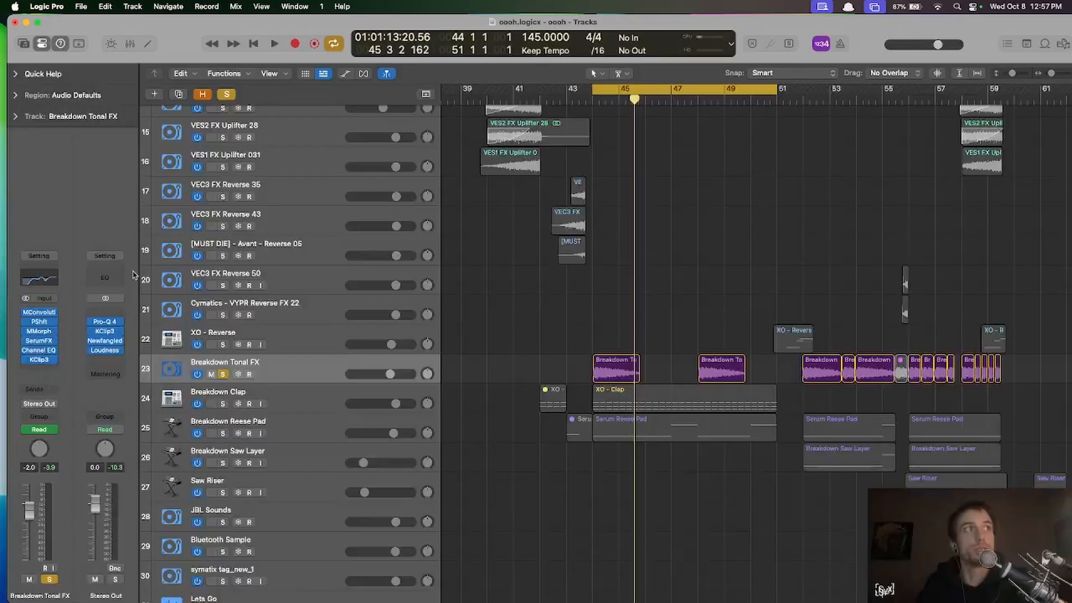
pyautogui.click(42, 340)
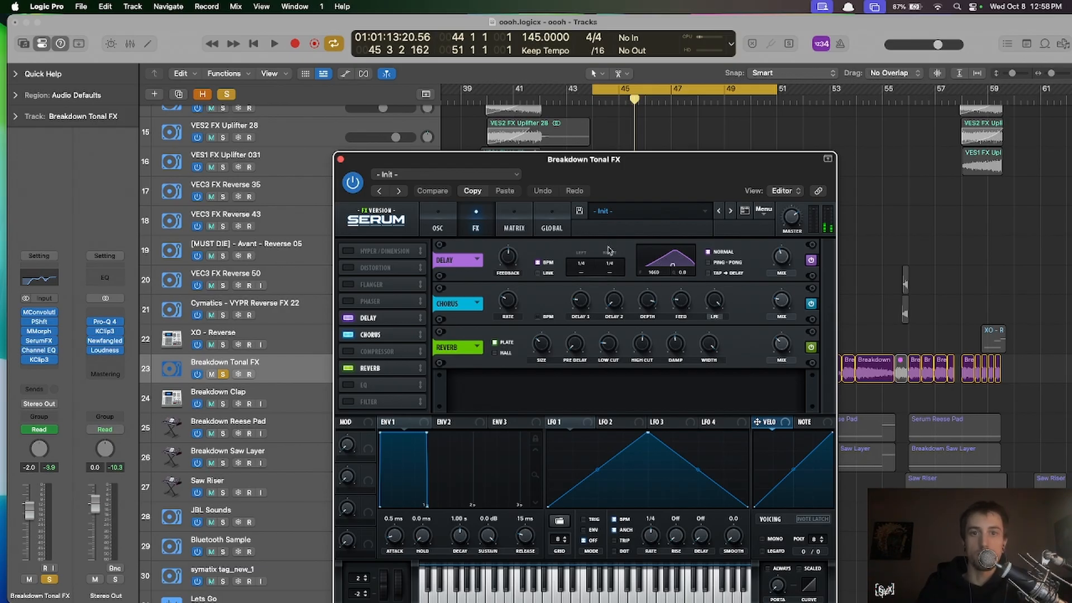
pyautogui.click(340, 160)
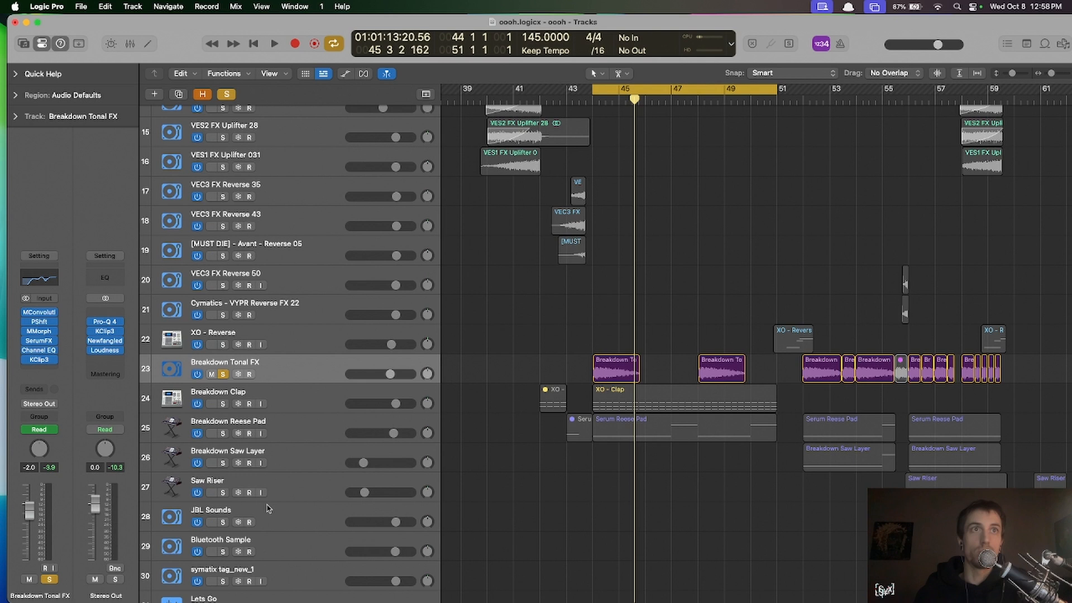
# - Review the Channel EQ curve on the Breakdown Tonal FX track and close the plug-in
pyautogui.click(291, 368)
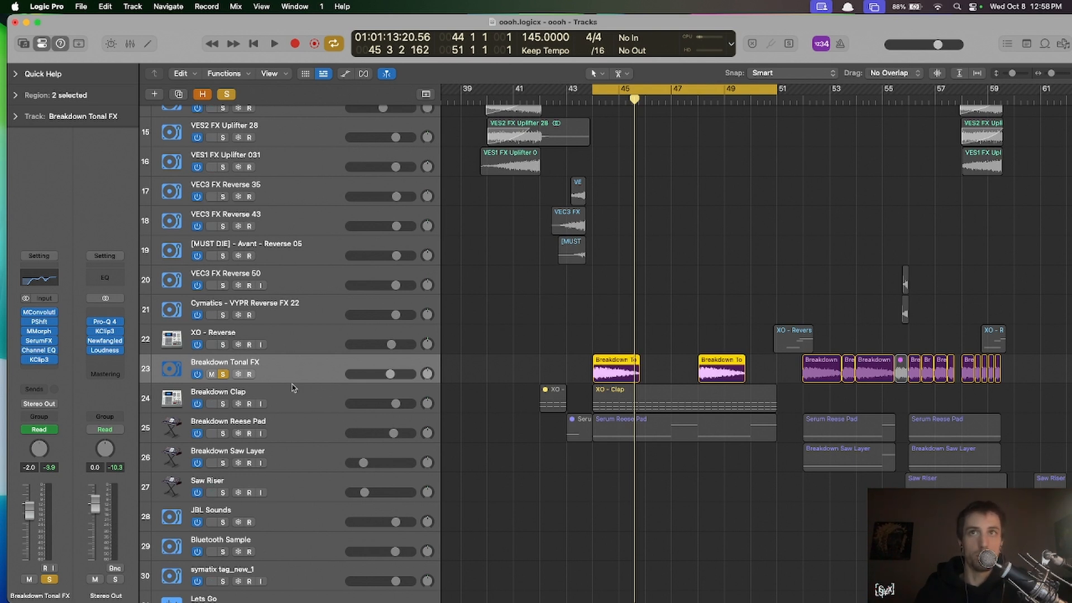
pyautogui.click(40, 350)
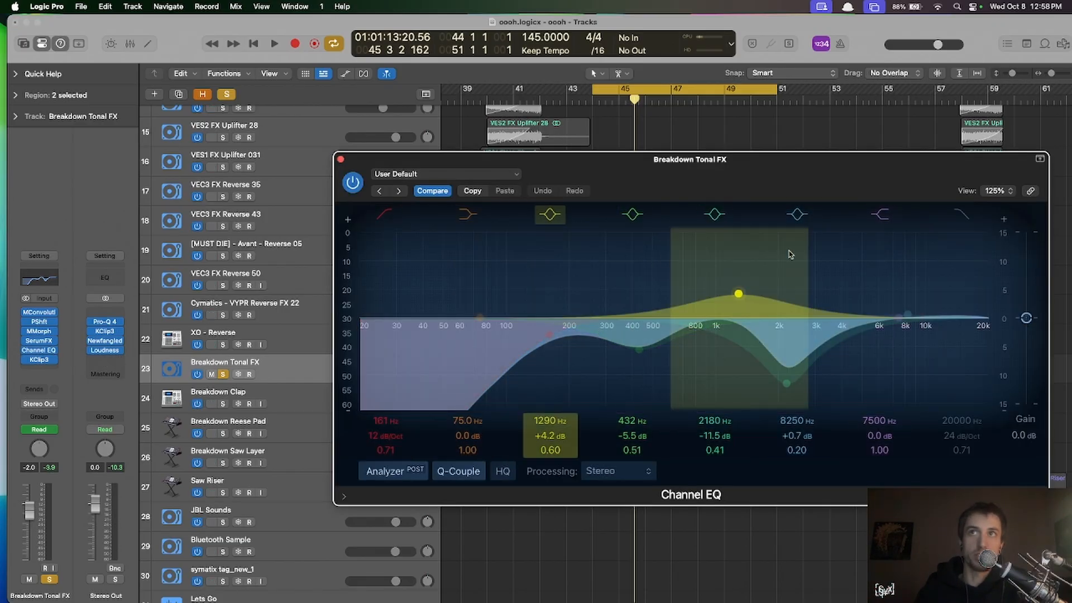
pyautogui.click(340, 160)
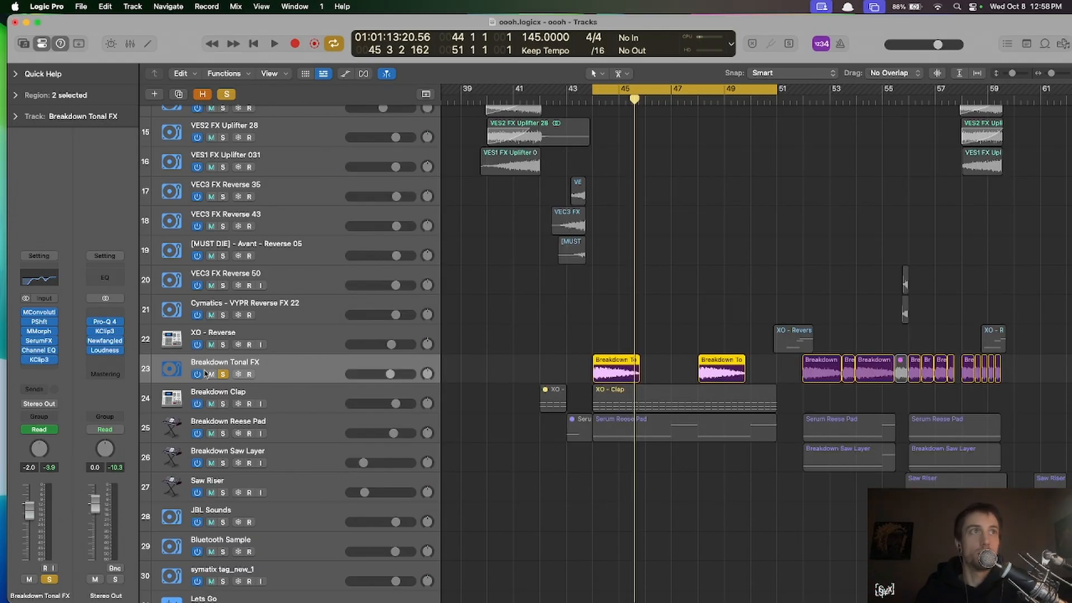
# - Play the soloed Breakdown Tonal FX with its full effects chain, stop playback, and unsolo the track
pyautogui.press('space')
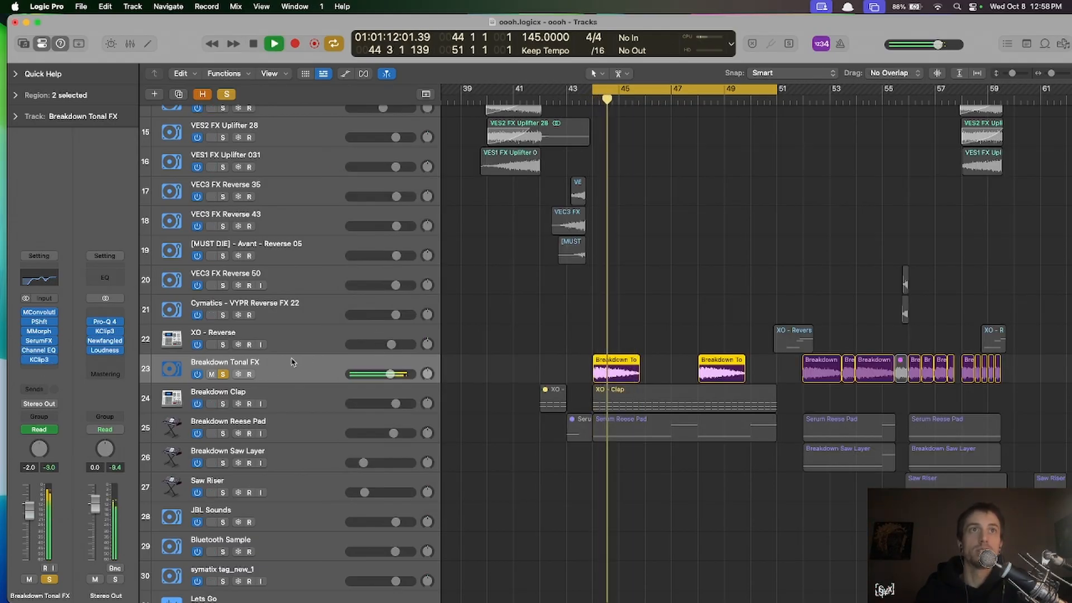
pyautogui.scroll(1, 291, 362)
pyautogui.scroll(5, 291, 362)
pyautogui.scroll(-7, 290, 357)
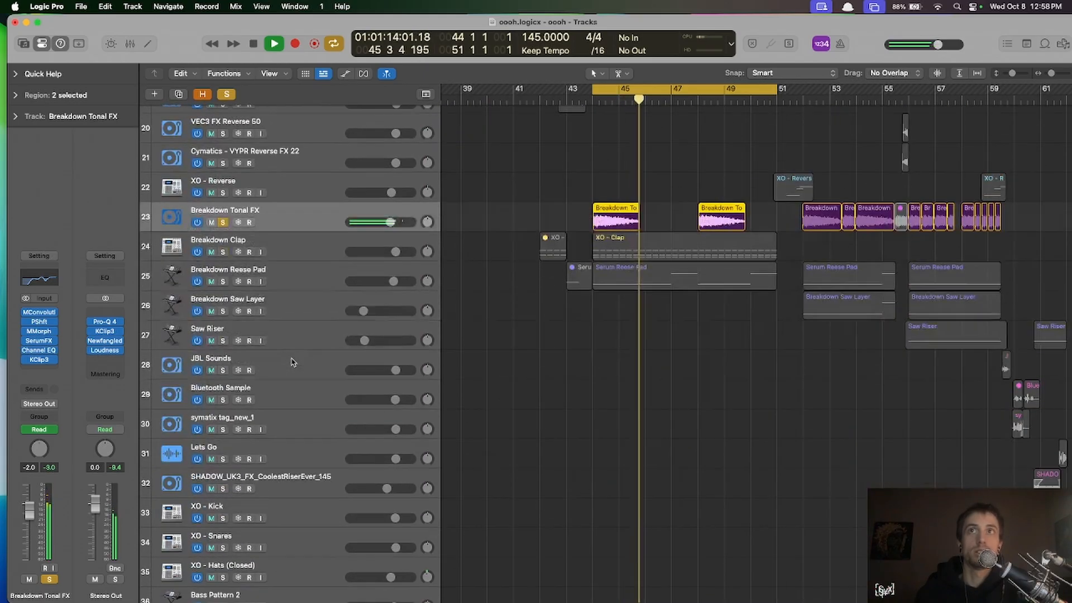
pyautogui.press('space')
pyautogui.click(223, 222)
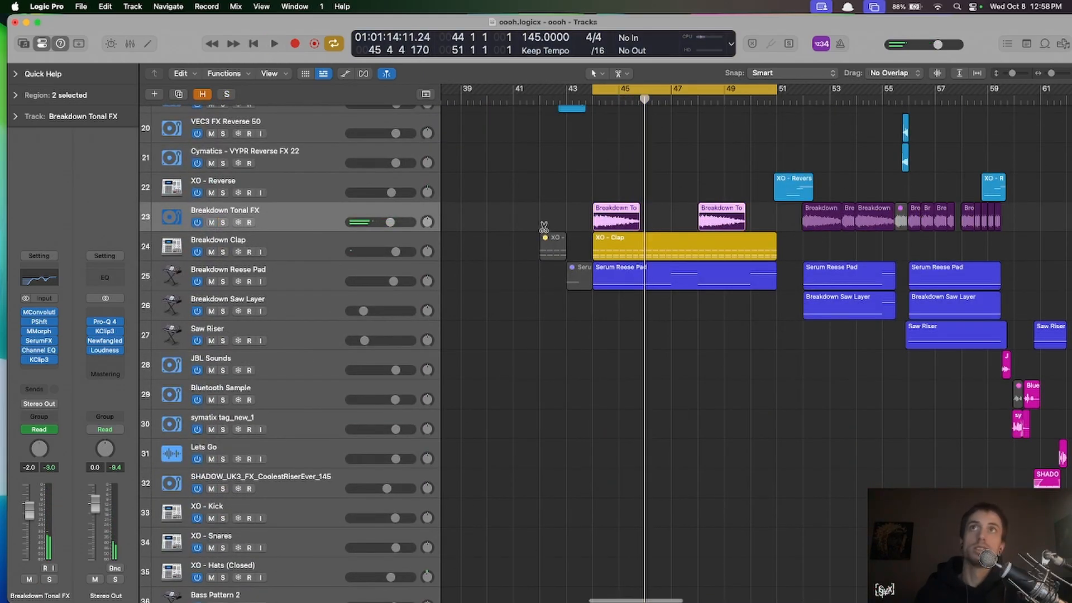
# - Look over the whole song arrangement across all tracks
pyautogui.press('super+Up')
pyautogui.press('super+Up')
pyautogui.press('super+Up')
pyautogui.press('super+Left')
pyautogui.press('super+Left')
pyautogui.press('super+Left')
pyautogui.press('super+Left')
pyautogui.press('super+Left')
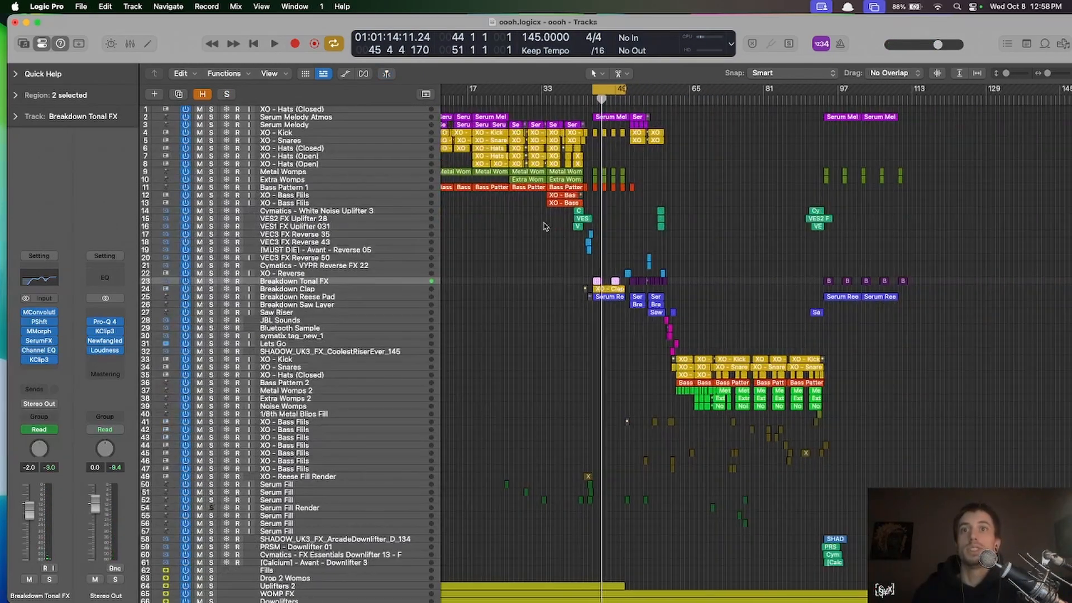
# - Turn off the cycle range over the breakdown and place the playhead at bar 50
pyautogui.press('super+Right')
pyautogui.press('super+Right')
pyautogui.press('super+Right')
pyautogui.press('super+Right')
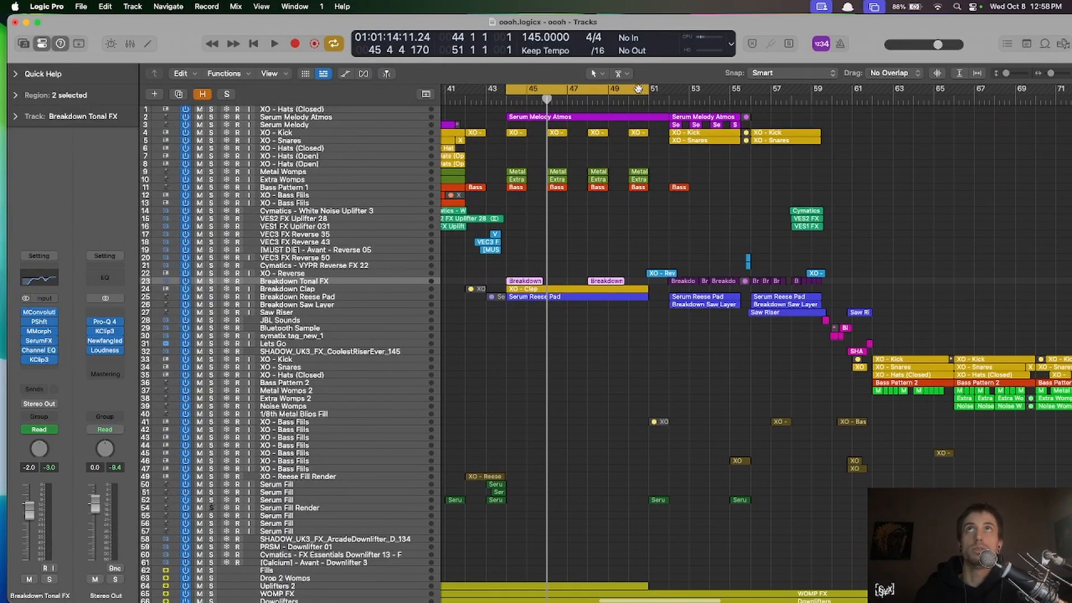
pyautogui.click(638, 89)
pyautogui.click(630, 101)
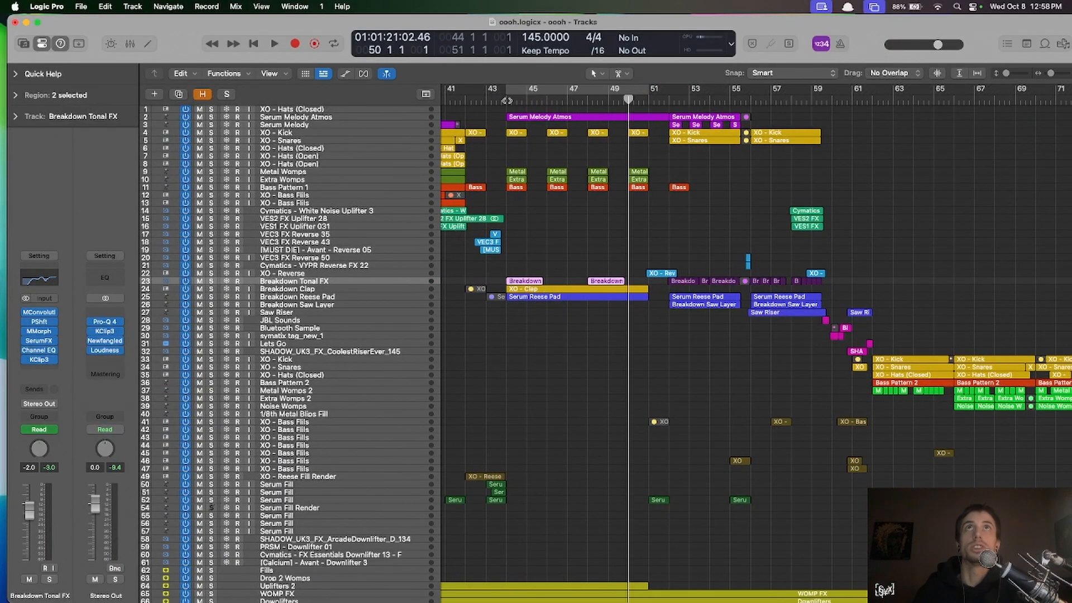
# - Play the breakdown from bar 44 and stop playback just before bar 51
pyautogui.click(507, 101)
pyautogui.press('space')
pyautogui.press('super+Left')
pyautogui.scroll(-1, 629, 277)
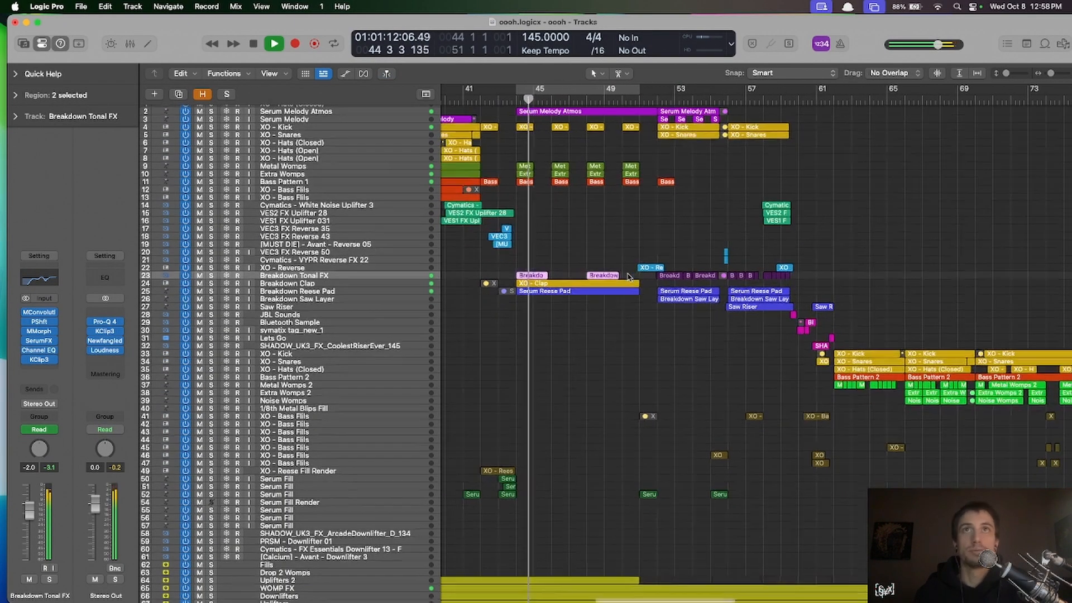
pyautogui.click(618, 320)
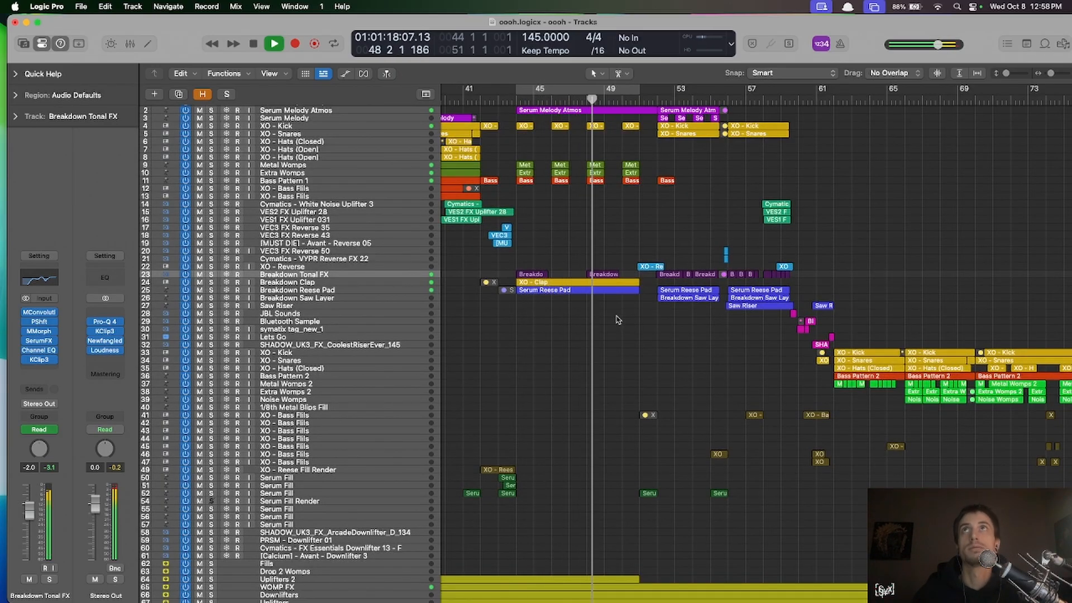
pyautogui.press('super+Down')
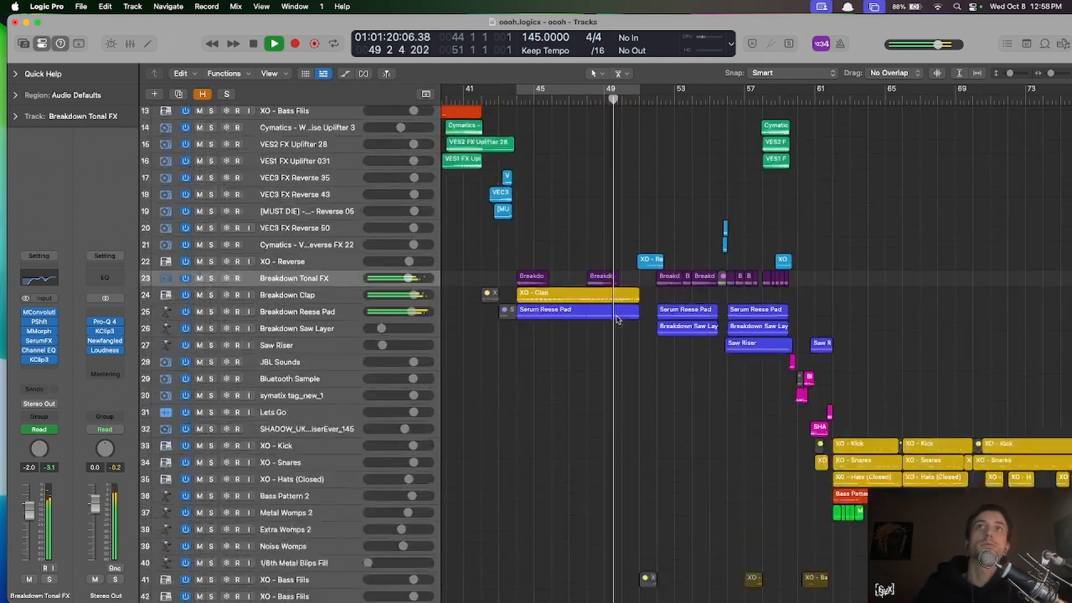
pyautogui.scroll(4, 616, 319)
pyautogui.scroll(12, 617, 319)
pyautogui.hscroll(4, 617, 319)
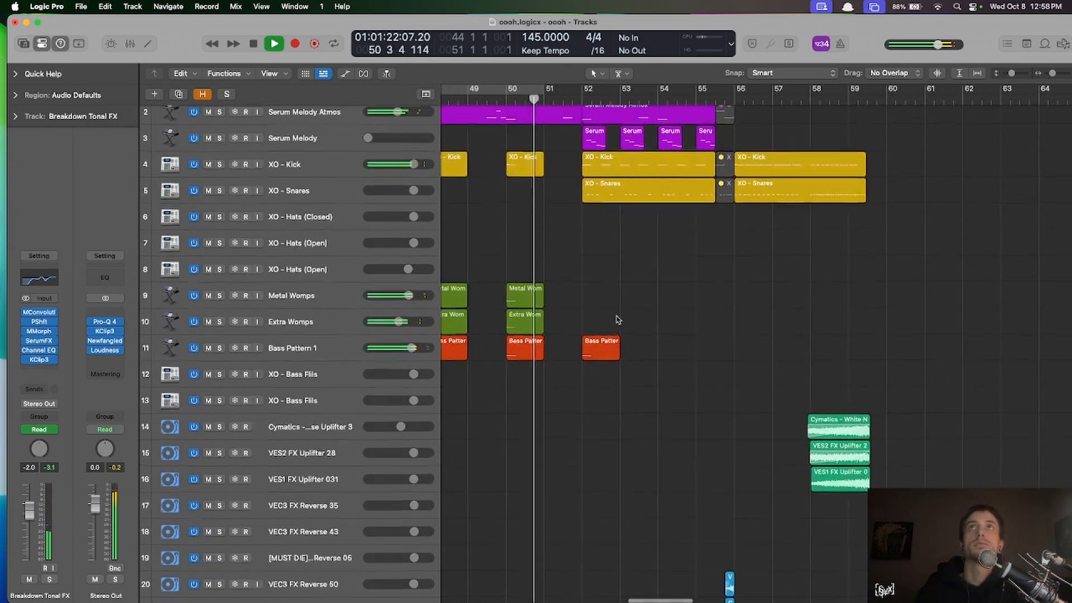
pyautogui.press('space')
# - Solo the XO - Reverse track and open its bar 51 region in the Piano Roll
pyautogui.press('super+Up')
pyautogui.scroll(-10, 617, 320)
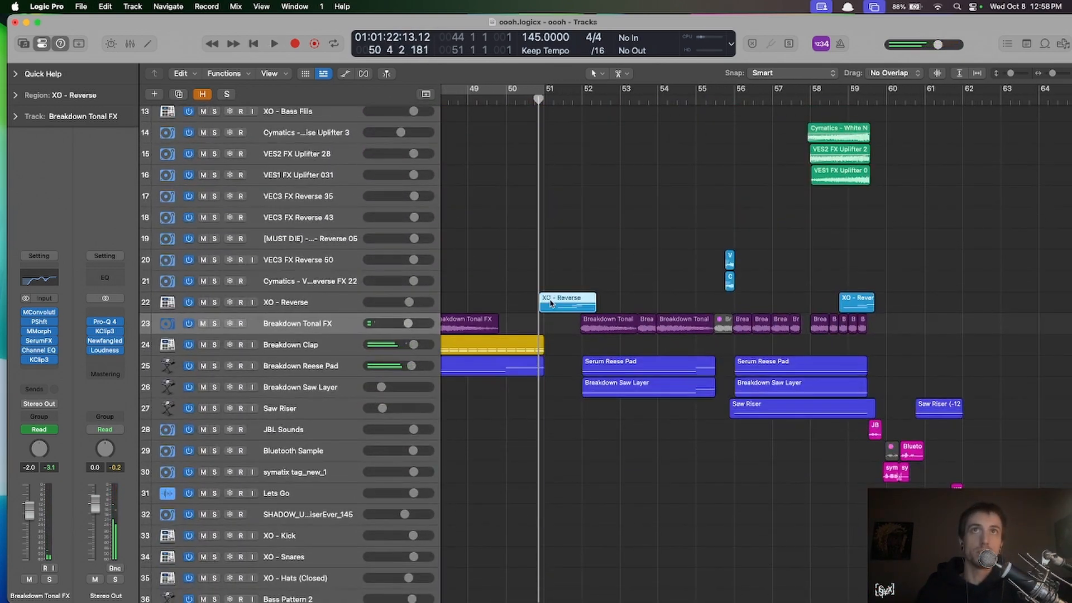
pyautogui.click(315, 305)
pyautogui.click(215, 302)
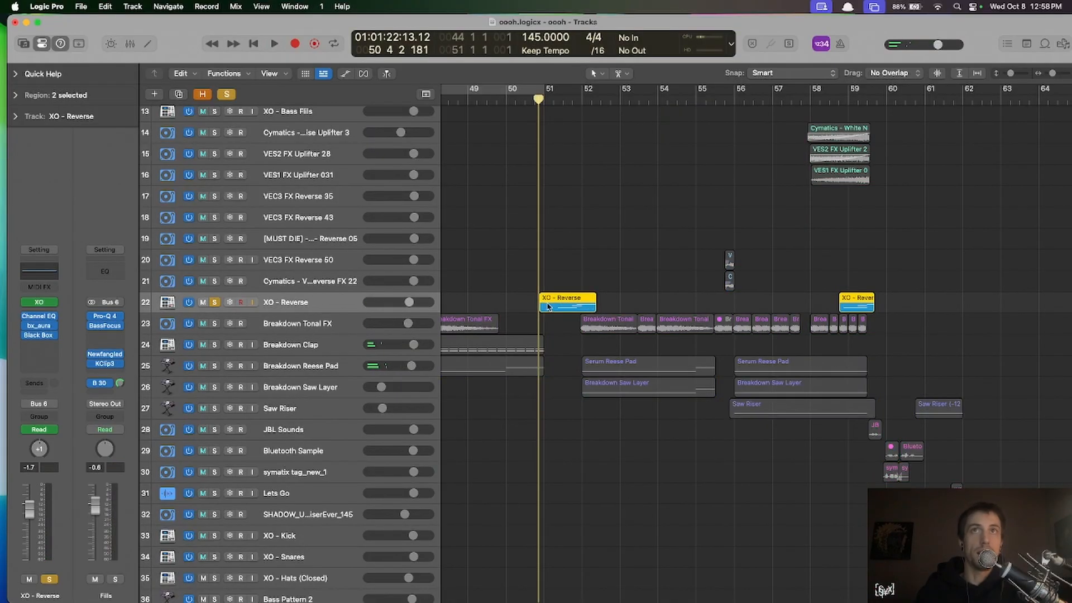
pyautogui.doubleClick(548, 306)
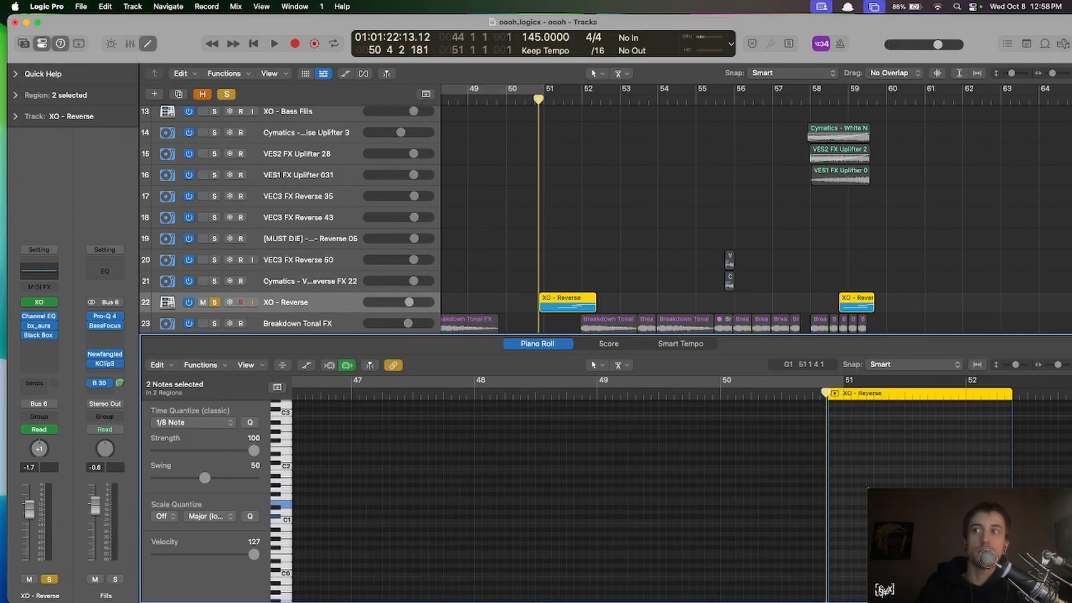
# - Play the soloed XO - Reverse region from within bar 51 while reviewing its notes, and unsolo the track
pyautogui.click(882, 398)
pyautogui.scroll(-2, 892, 482)
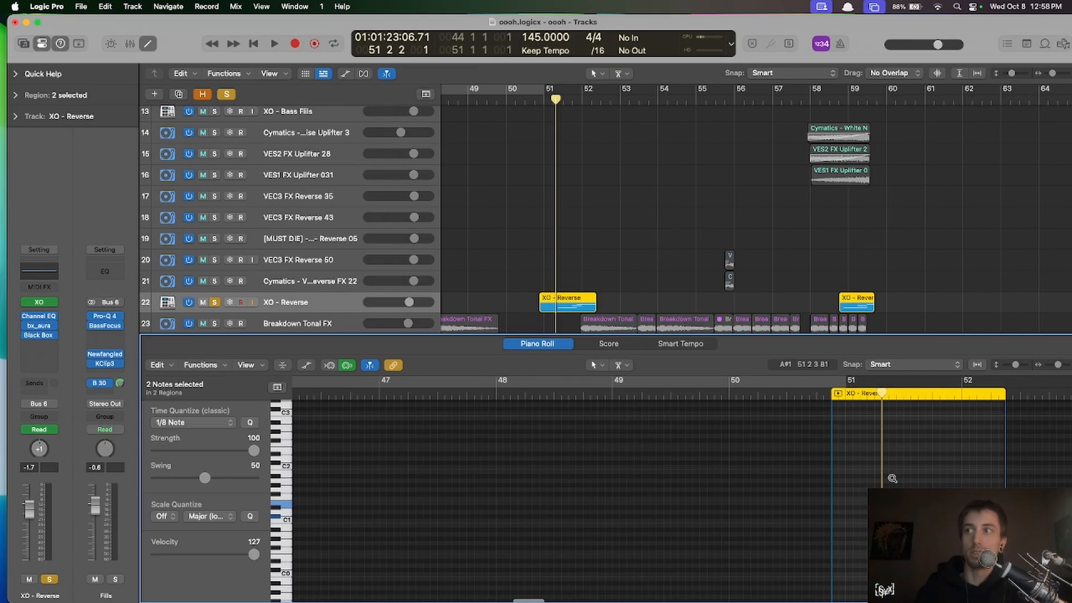
pyautogui.hscroll(4, 892, 481)
pyautogui.hscroll(-1, 892, 481)
pyautogui.press('space')
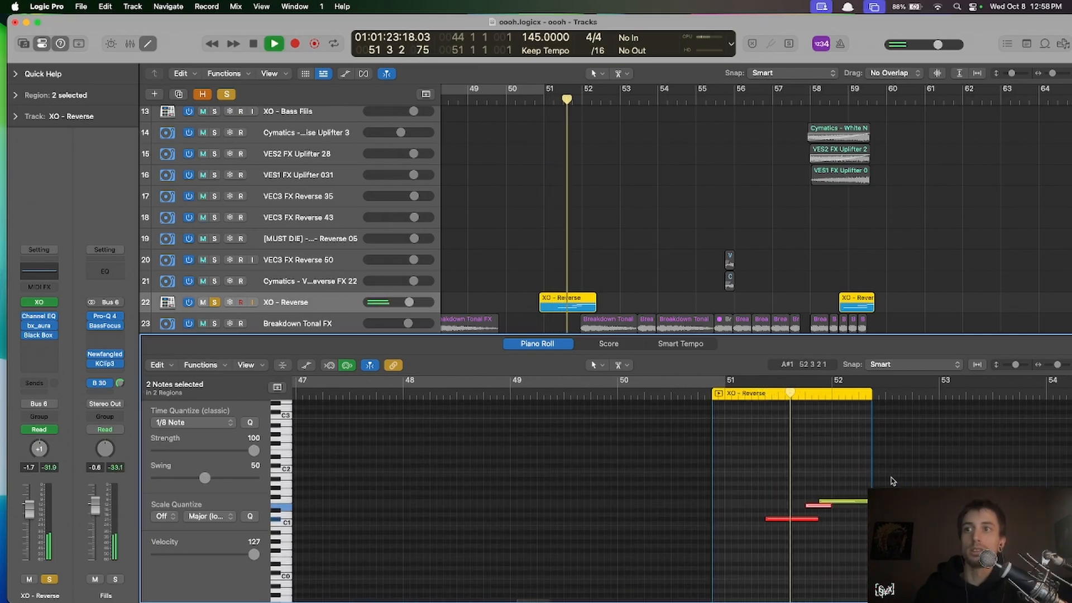
pyautogui.scroll(-2, 892, 481)
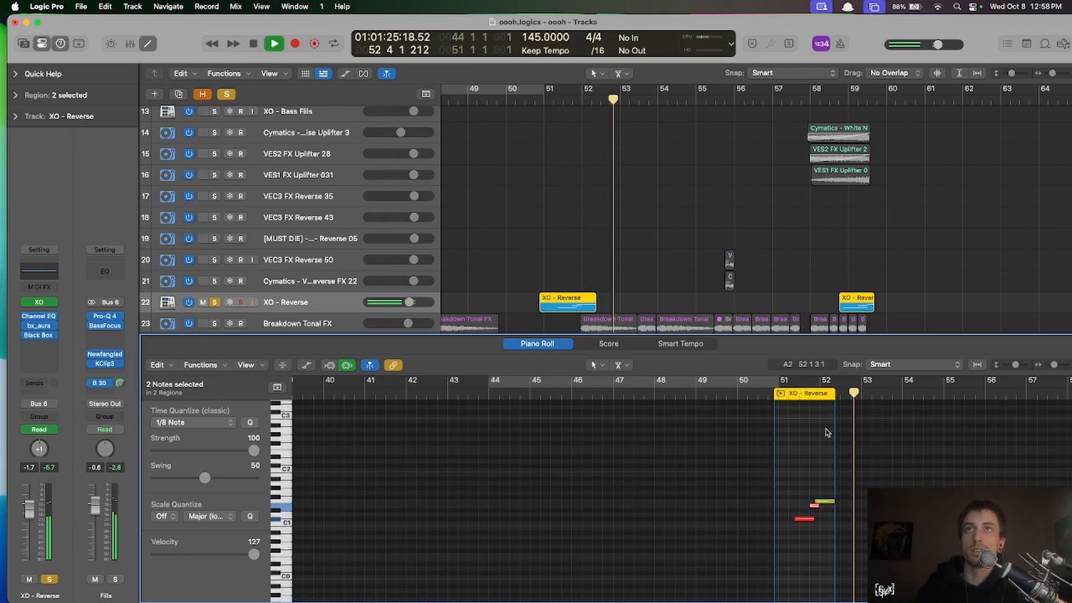
pyautogui.scroll(-2, 676, 395)
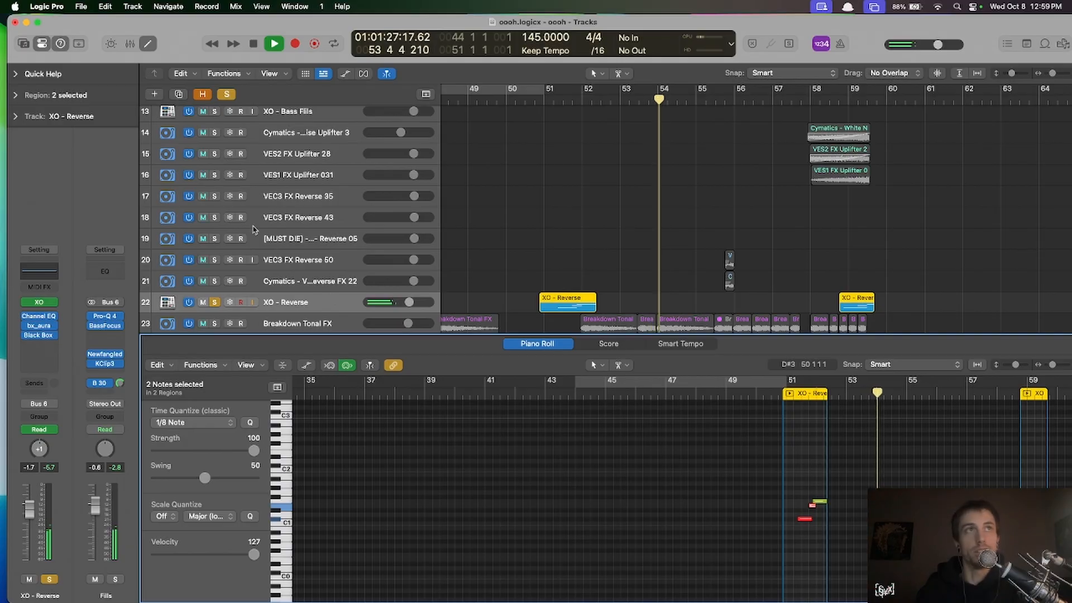
pyautogui.click(214, 302)
# - Select the Serum Fill region at bar 51 on track 52 and audition its note in the Piano Roll
pyautogui.scroll(-10, 553, 254)
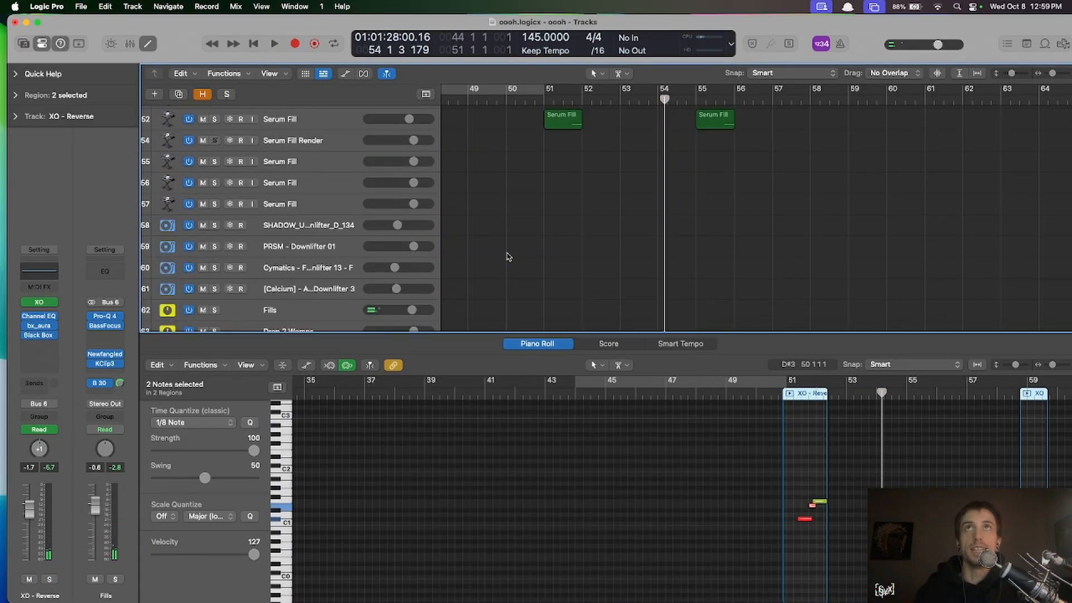
pyautogui.click(574, 265)
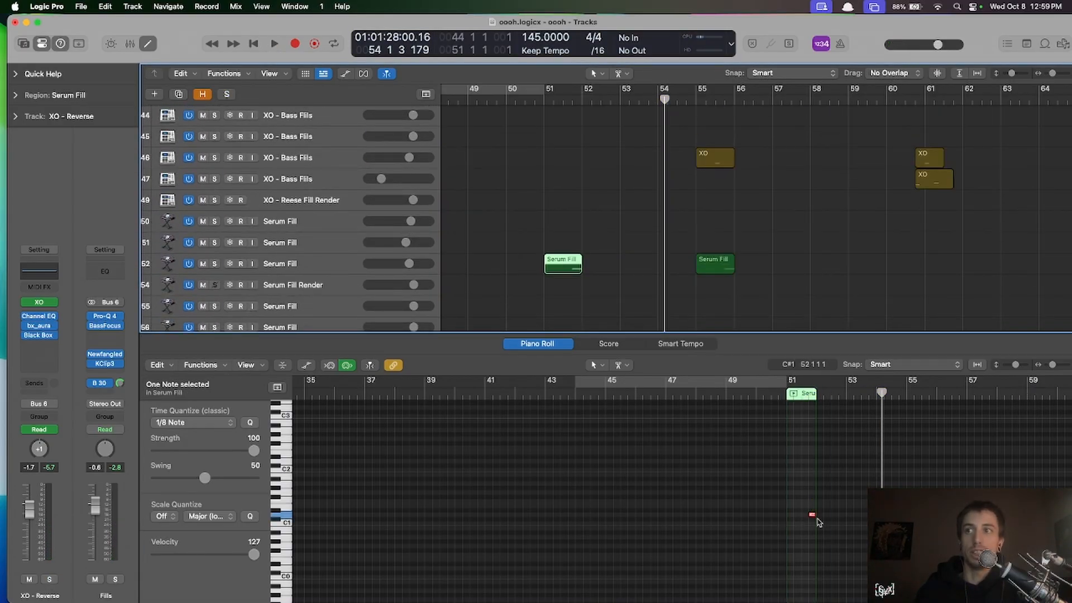
pyautogui.click(812, 517)
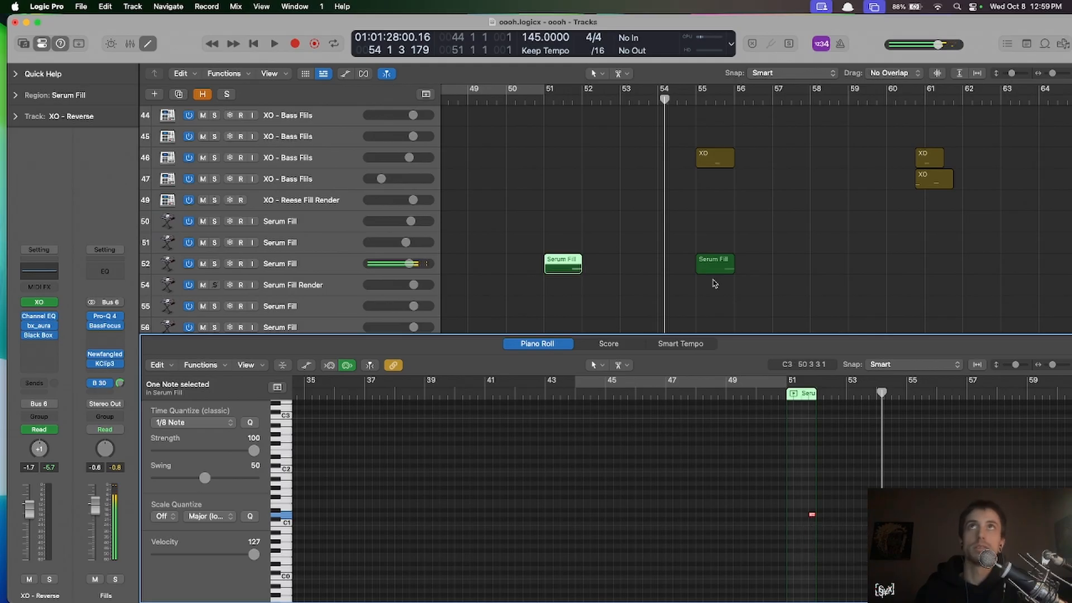
pyautogui.scroll(-5, 715, 283)
pyautogui.scroll(8, 713, 283)
pyautogui.press('a')
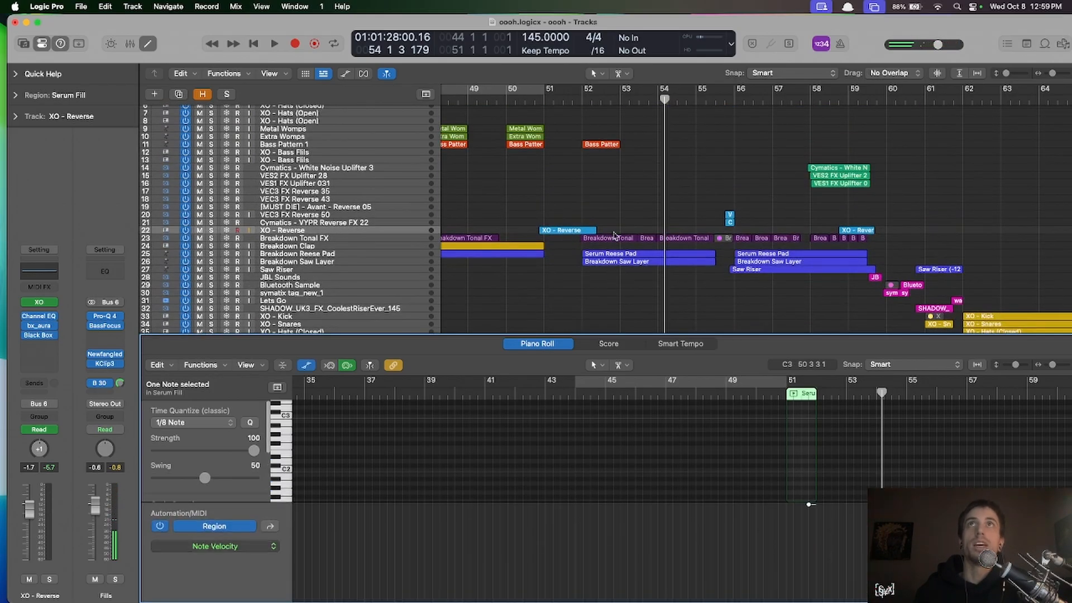
pyautogui.press('a')
pyautogui.click(613, 201)
pyautogui.press('a')
pyautogui.scroll(15, 614, 210)
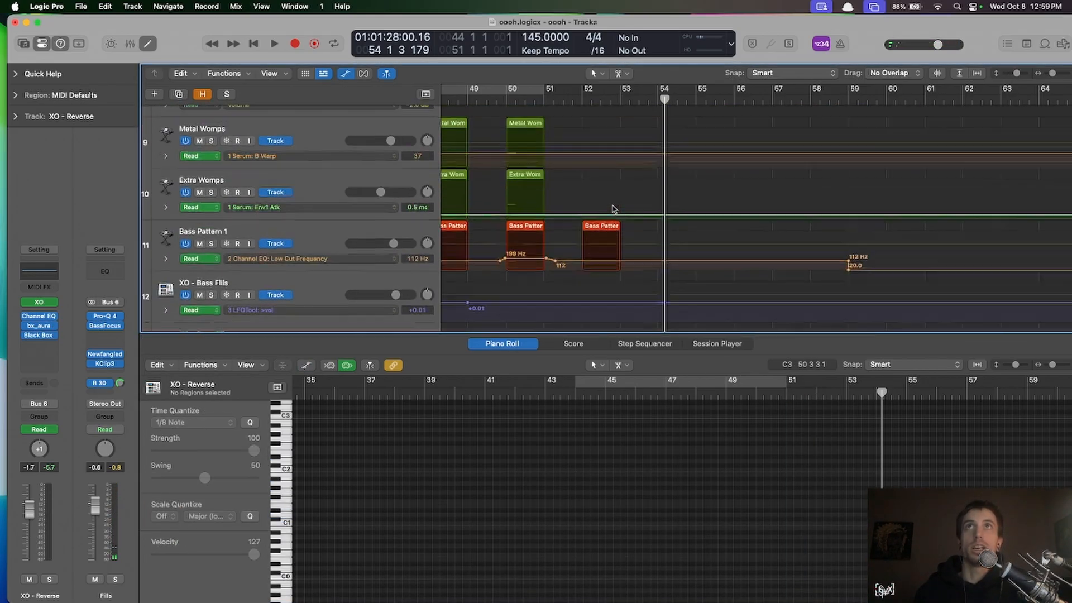
pyautogui.press('a')
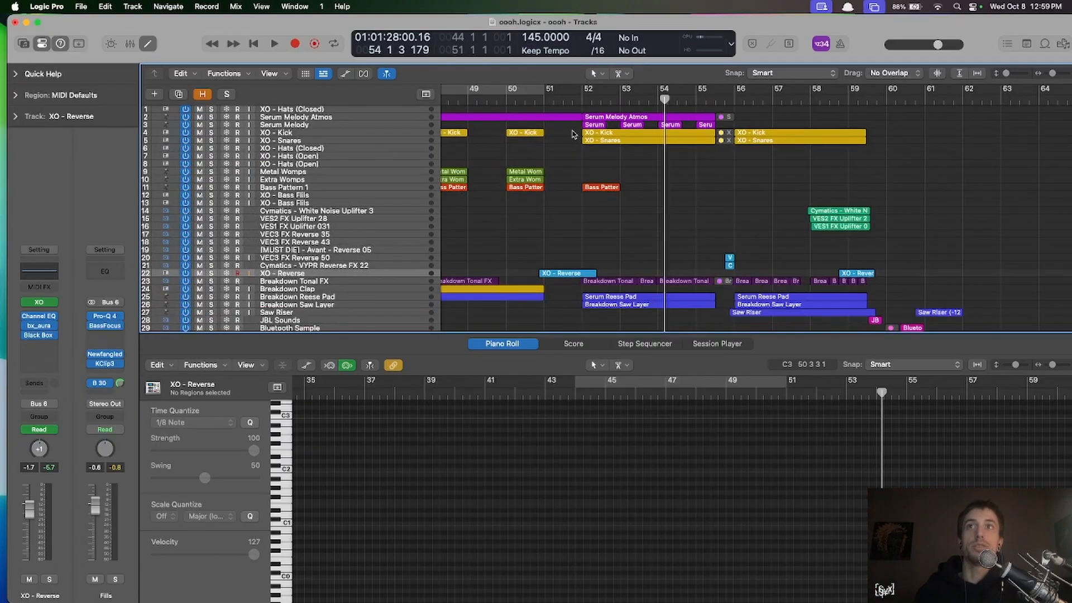
# - Close the Piano Roll and select the four Serum Melody regions from bar 52, placing the playhead at bar 52
pyautogui.press('p')
pyautogui.press('super+Down')
pyautogui.press('super+Down')
pyautogui.press('super+Down')
pyautogui.scroll(10, 578, 168)
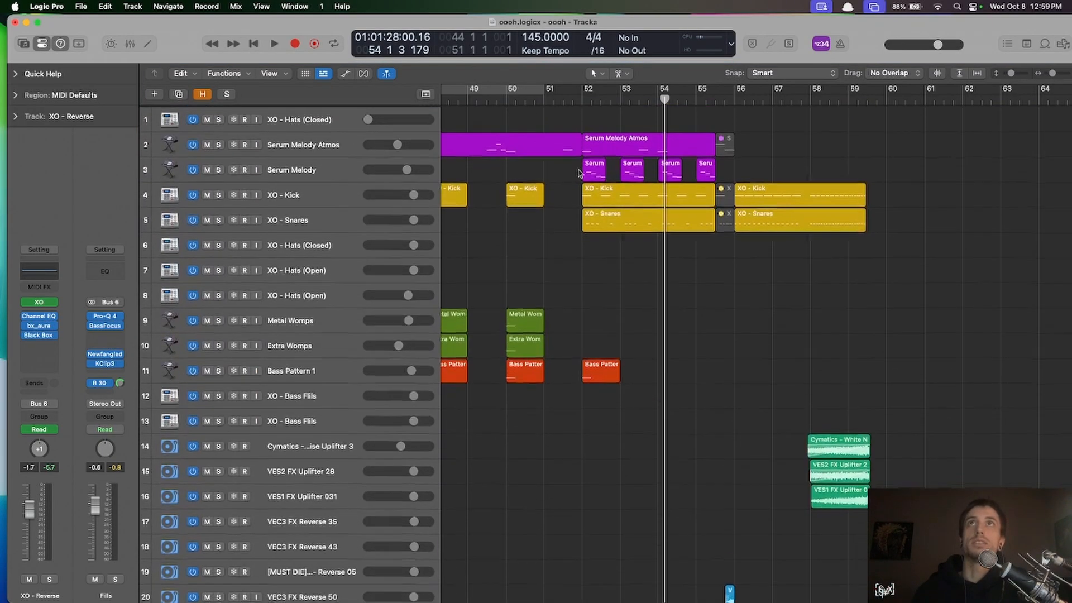
pyautogui.moveTo(578, 172); pyautogui.dragTo(764, 159)
pyautogui.click(582, 99)
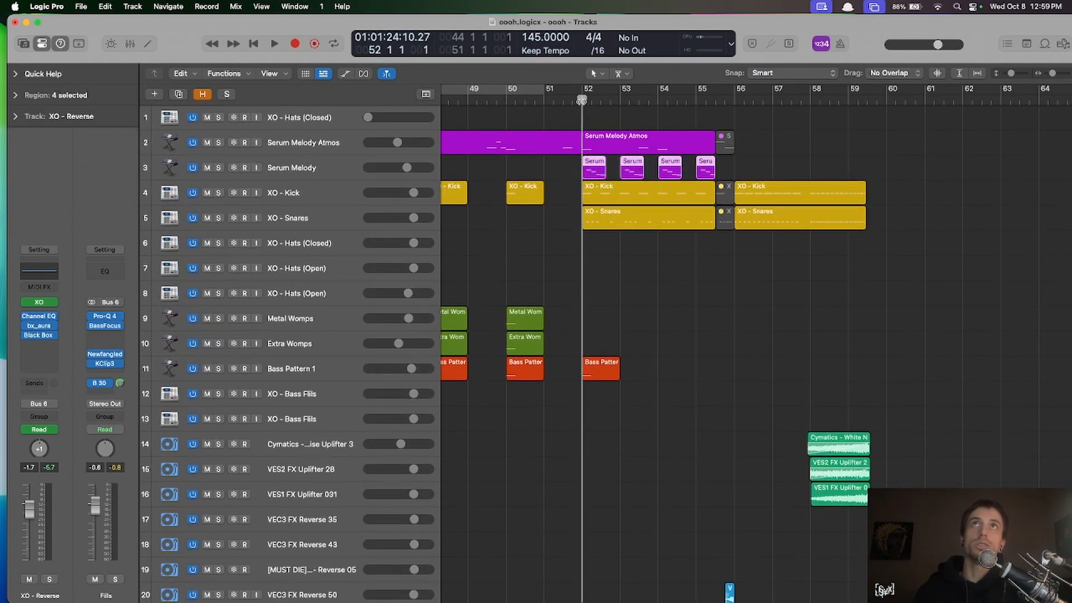
# - Point out the XO - Kick and XO - Snares regions at bar 52 and the Serum Melody regions above them
pyautogui.scroll(-10, 593, 199)
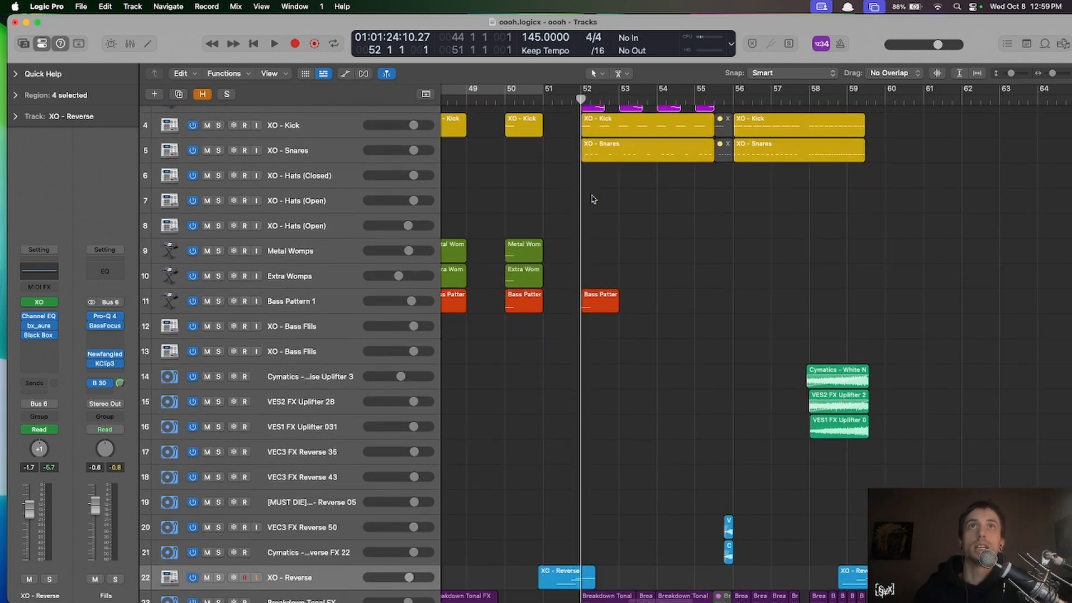
pyautogui.hscroll(-2, 593, 198)
pyautogui.scroll(10, 534, 479)
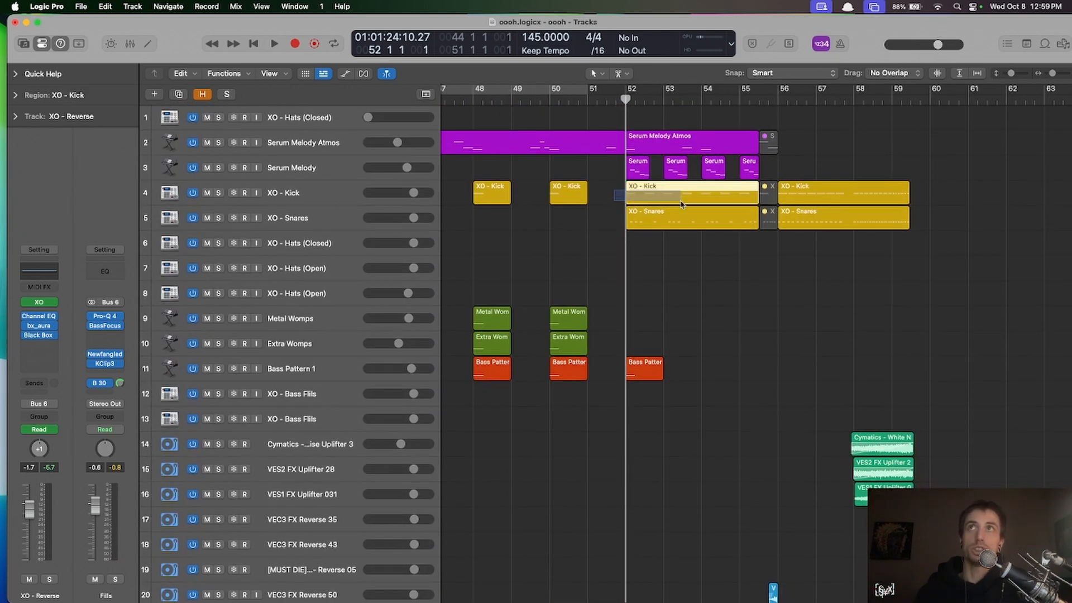
pyautogui.moveTo(681, 203); pyautogui.dragTo(732, 229)
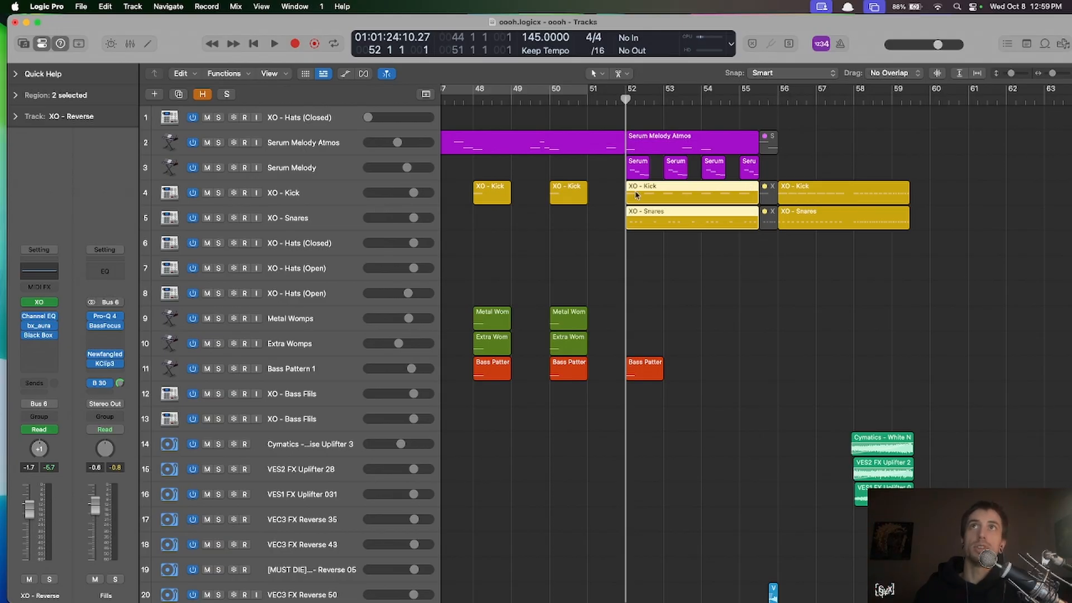
pyautogui.moveTo(599, 163); pyautogui.dragTo(807, 167)
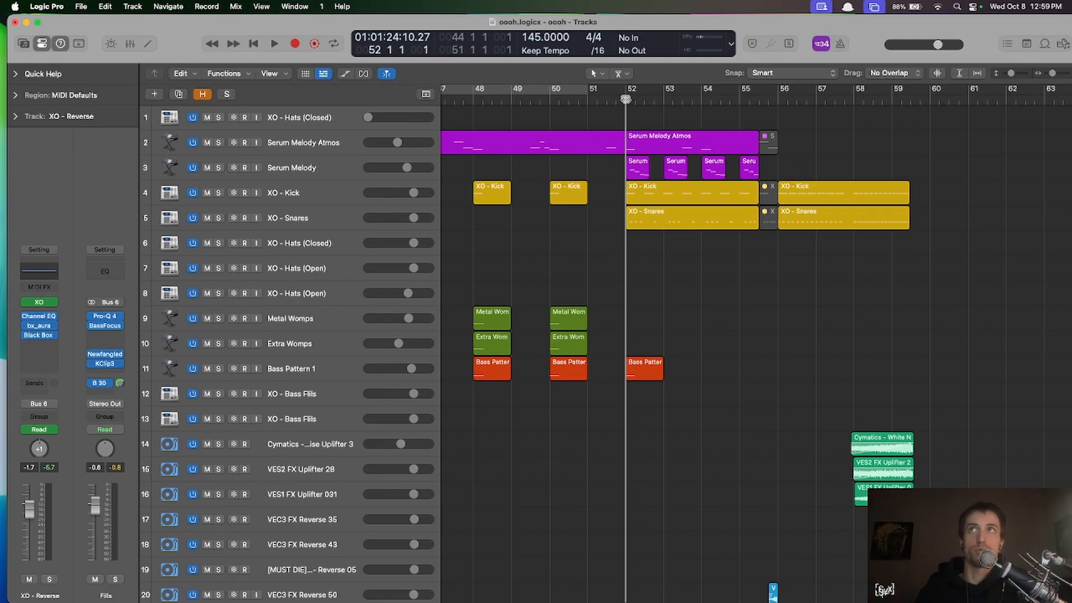
pyautogui.moveTo(626, 100)
pyautogui.mouseDown()
pyautogui.moveTo(902, 117)
pyautogui.moveTo(638, 103)
pyautogui.moveTo(650, 115)
pyautogui.moveTo(623, 116)
pyautogui.mouseUp()
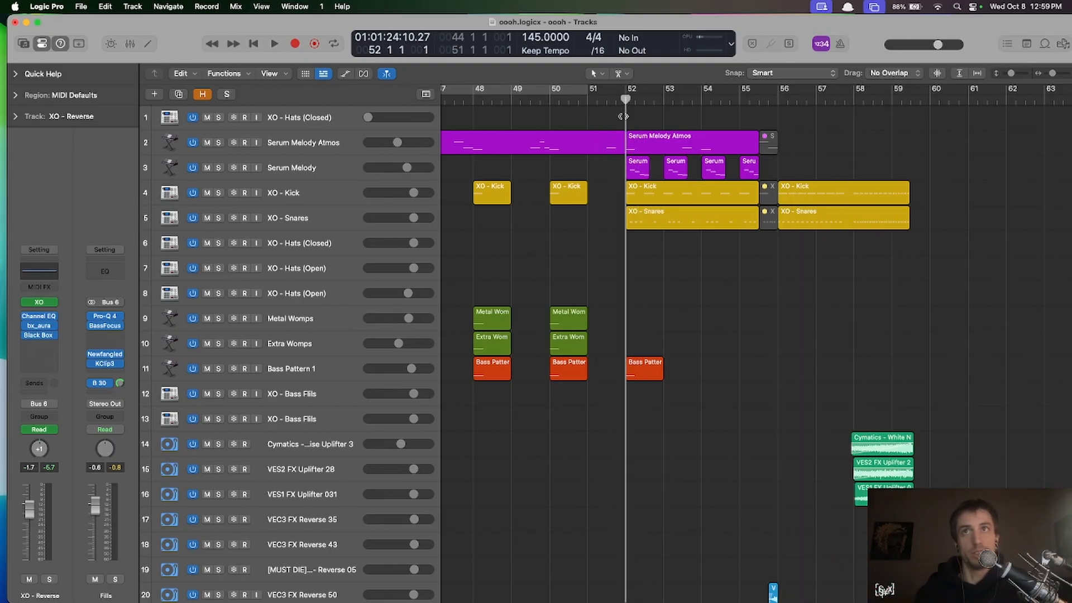
# - Select both Breakdown Saw Layer regions in the second half of the breakdown
pyautogui.scroll(-5, 639, 218)
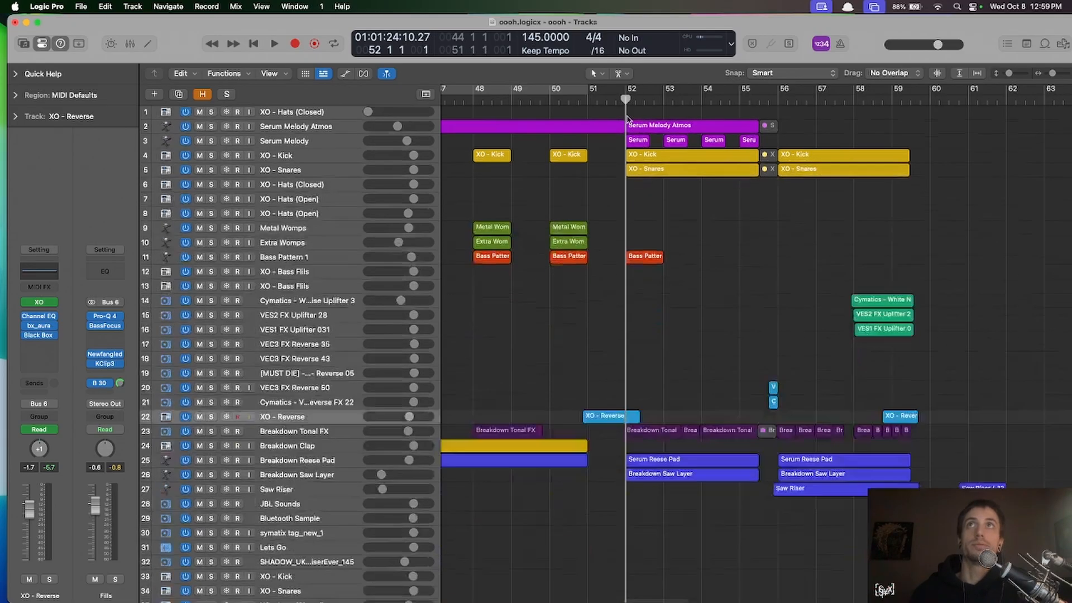
pyautogui.scroll(-3, 640, 218)
pyautogui.scroll(6, 640, 218)
pyautogui.scroll(3, 639, 218)
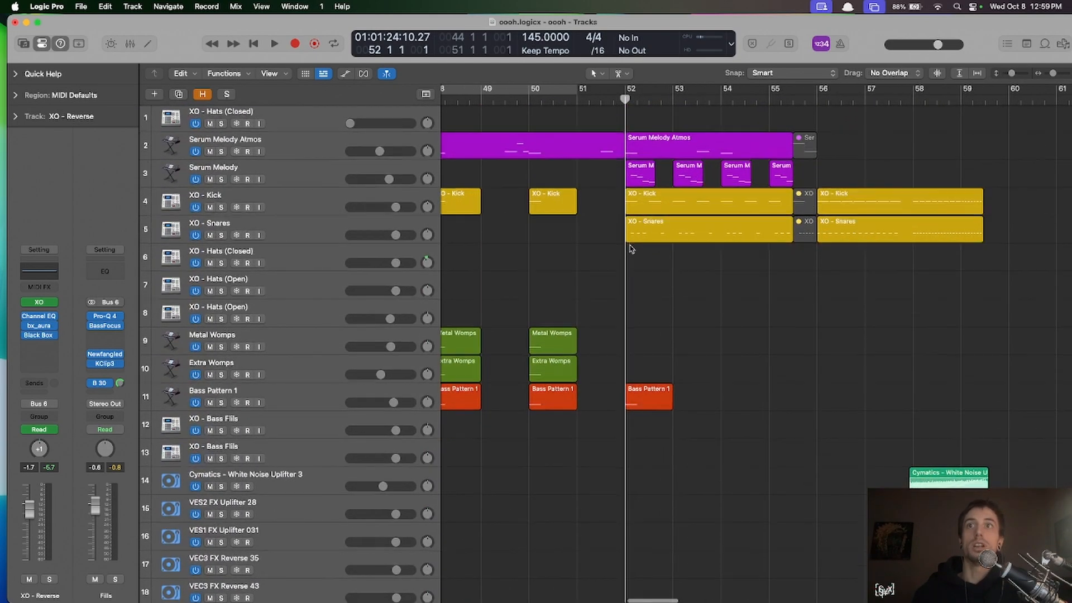
pyautogui.scroll(-10, 631, 248)
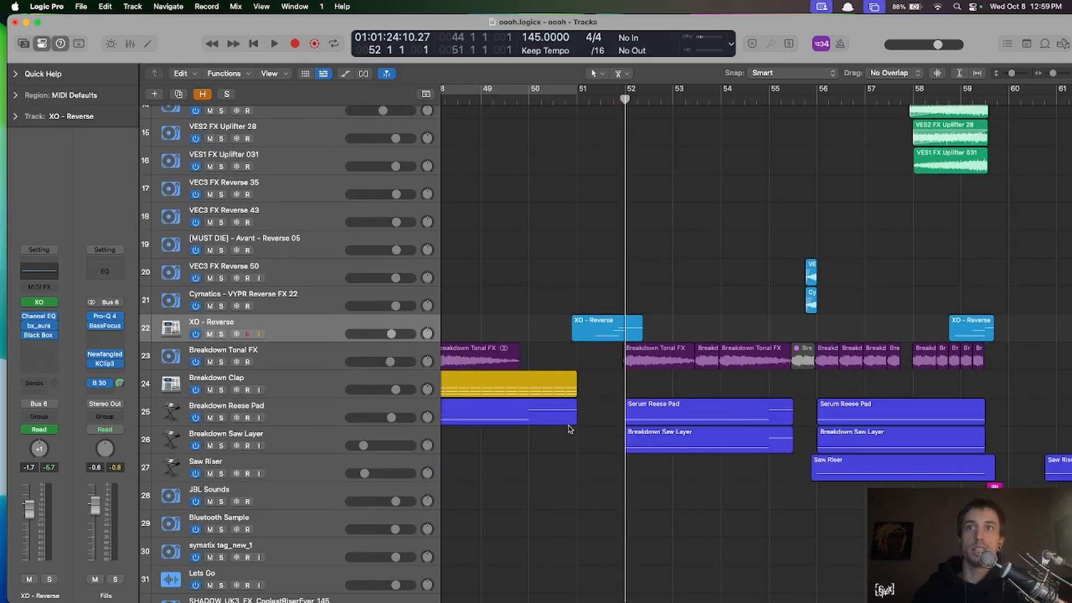
pyautogui.moveTo(569, 419); pyautogui.dragTo(792, 433)
pyautogui.press('super+z')
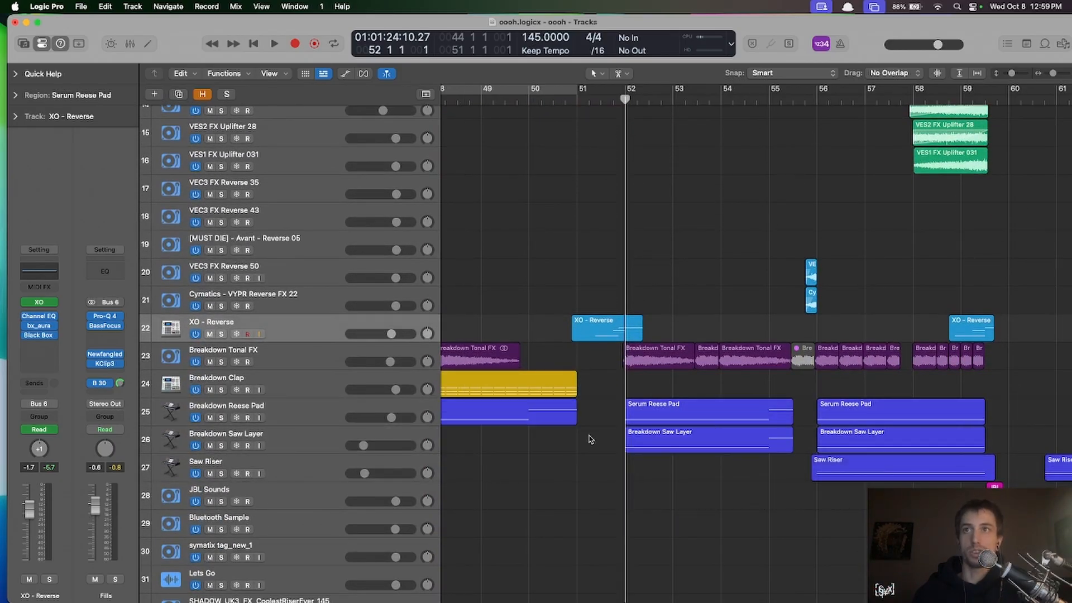
pyautogui.moveTo(591, 440); pyautogui.dragTo(909, 437)
pyautogui.press('super+Left')
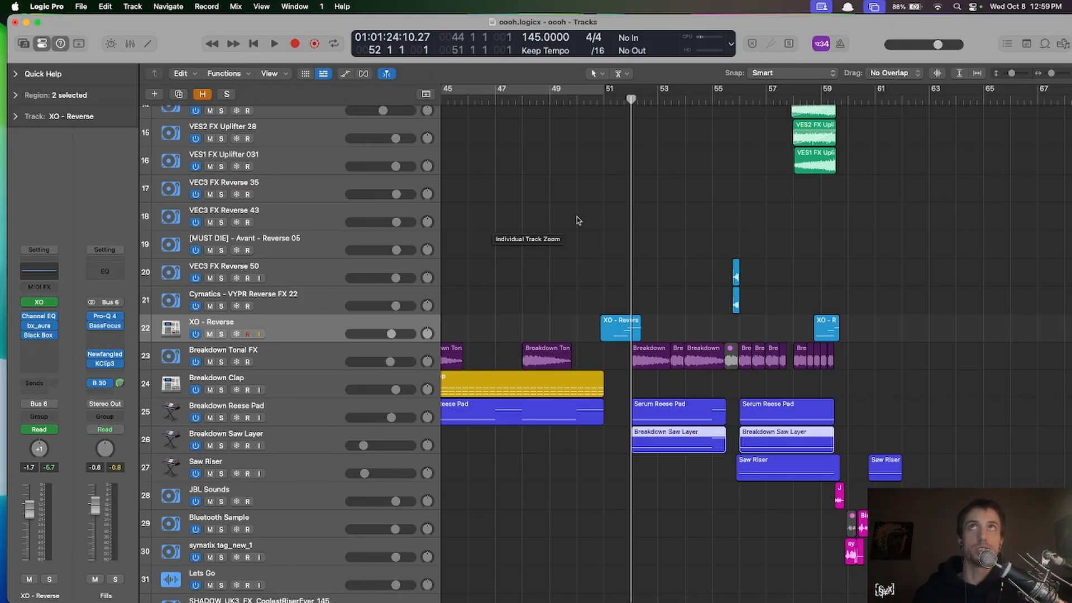
# - Play from bar 52, briefly soloing the Breakdown Saw Layer track, and stop playback just after bar 56
pyautogui.press('space')
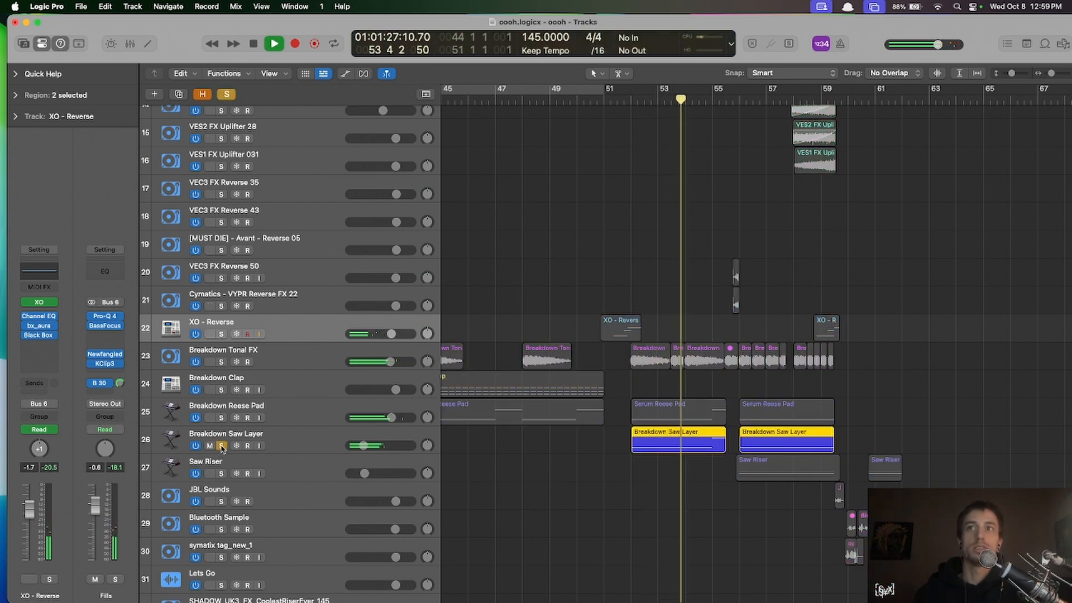
pyautogui.hscroll(6, 529, 472)
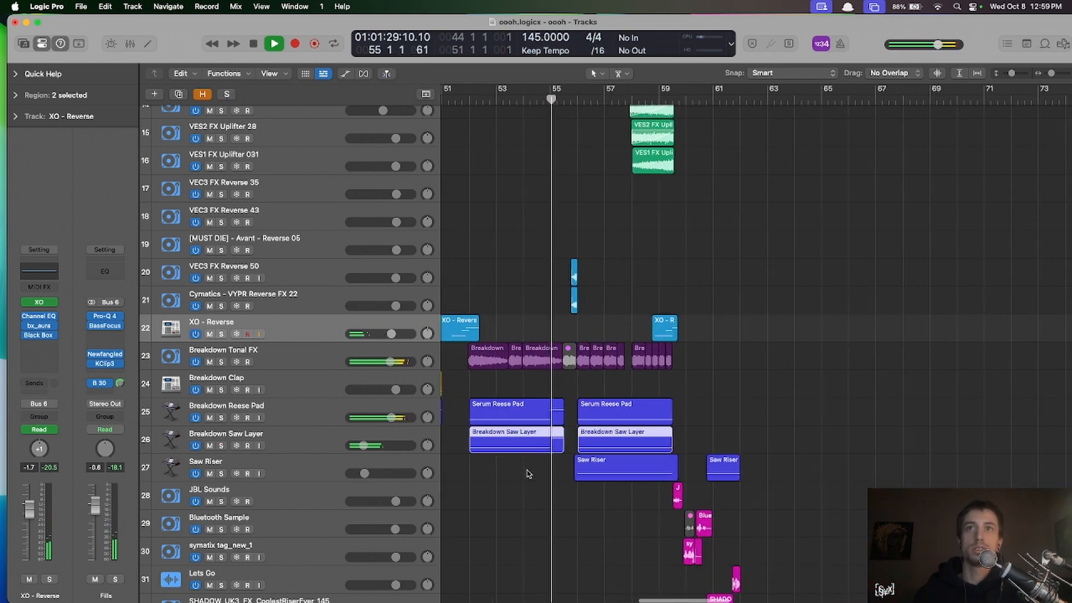
pyautogui.scroll(-2, 527, 470)
pyautogui.scroll(-5, 528, 470)
pyautogui.scroll(-3, 528, 463)
pyautogui.press('space')
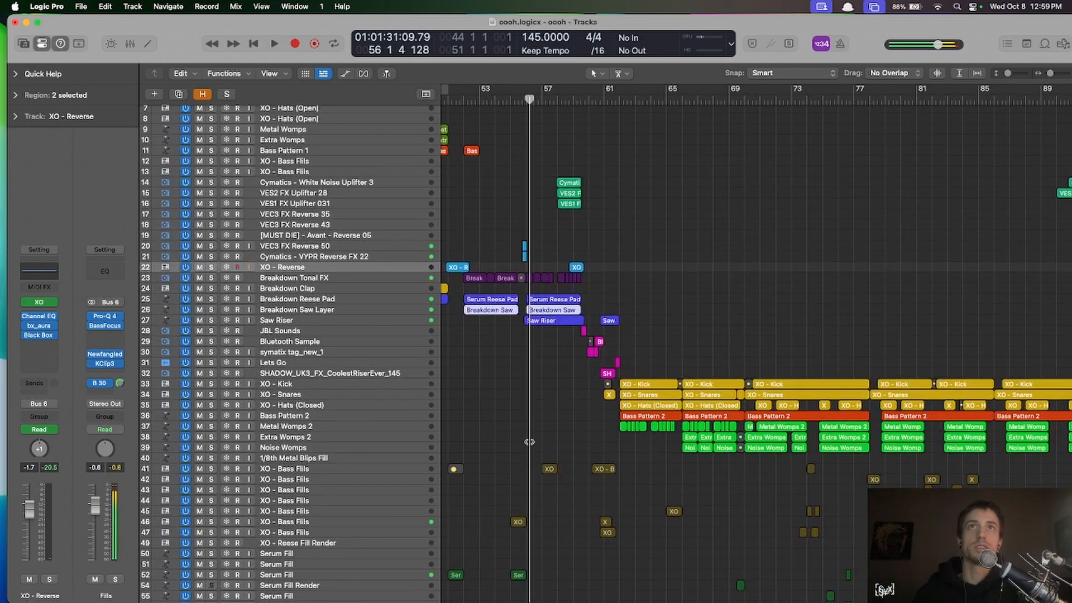
# - Locate the fill tracks and select the XO - Bass Fills region at bar 55 on track 46
pyautogui.scroll(-5, 532, 413)
pyautogui.scroll(4, 533, 412)
pyautogui.scroll(-5, 533, 411)
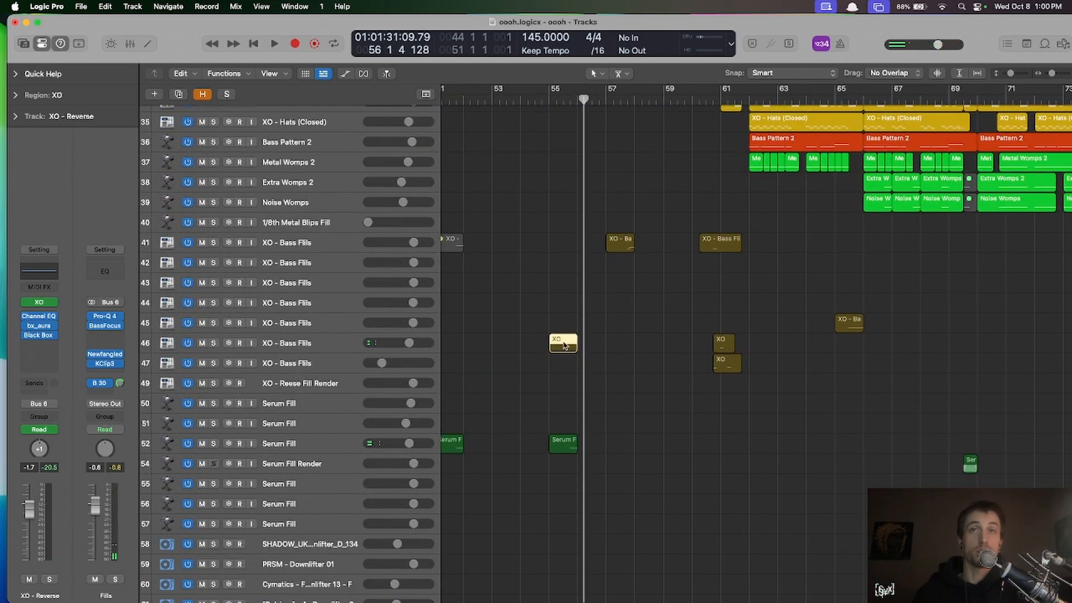
# - Audition the notes of the XO - Bass Fills region on track 46 and the Serum Fill region on track 52, both at bar 55
pyautogui.doubleClick(563, 345)
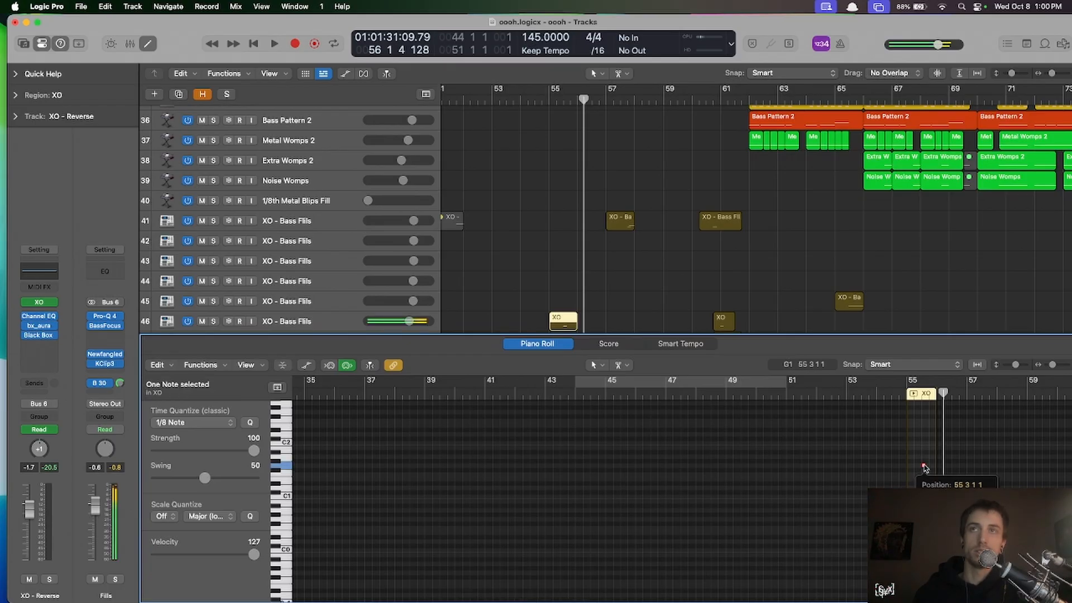
pyautogui.scroll(5, 924, 466)
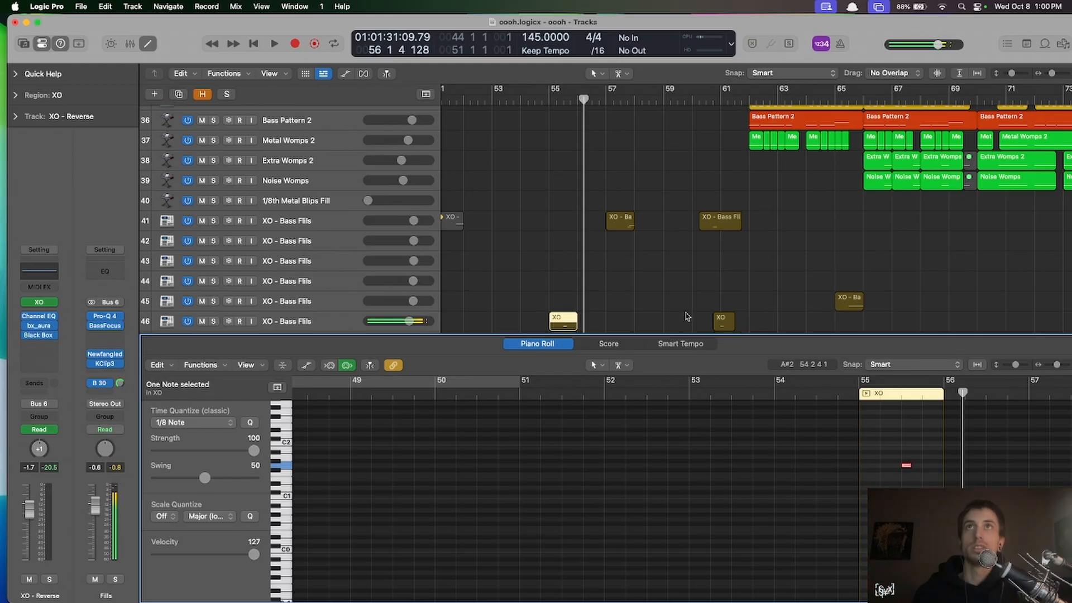
pyautogui.scroll(-3, 660, 291)
pyautogui.click(561, 308)
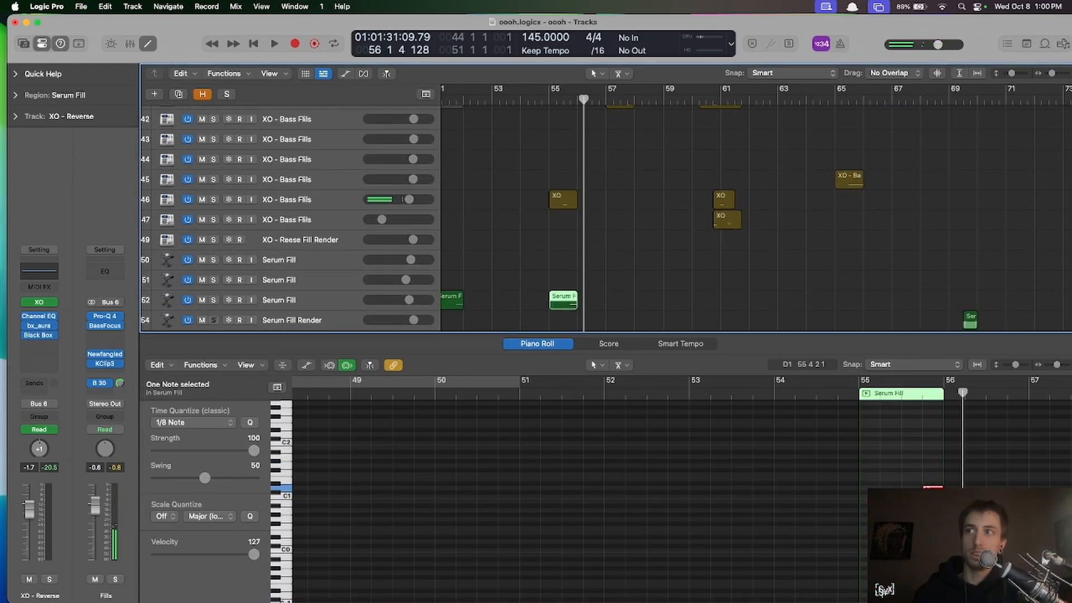
pyautogui.click(930, 488)
pyautogui.click(691, 304)
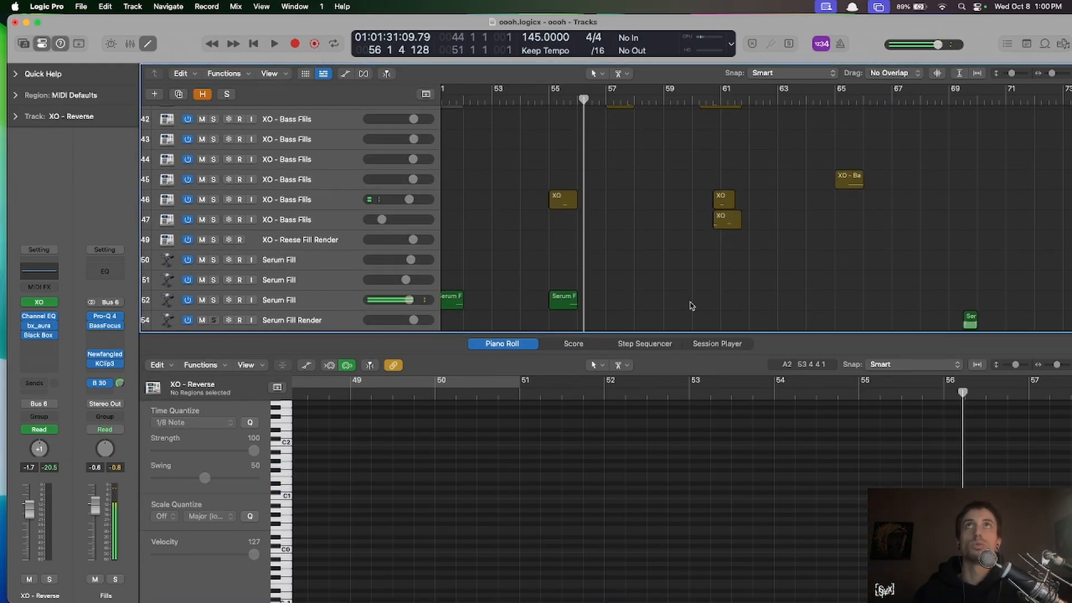
# - Select the long Saw Riser region starting just before bar 56 and audition its note in the Piano Roll
pyautogui.scroll(10, 691, 303)
pyautogui.hscroll(-3, 614, 204)
pyautogui.scroll(3, 642, 206)
pyautogui.hscroll(2, 642, 206)
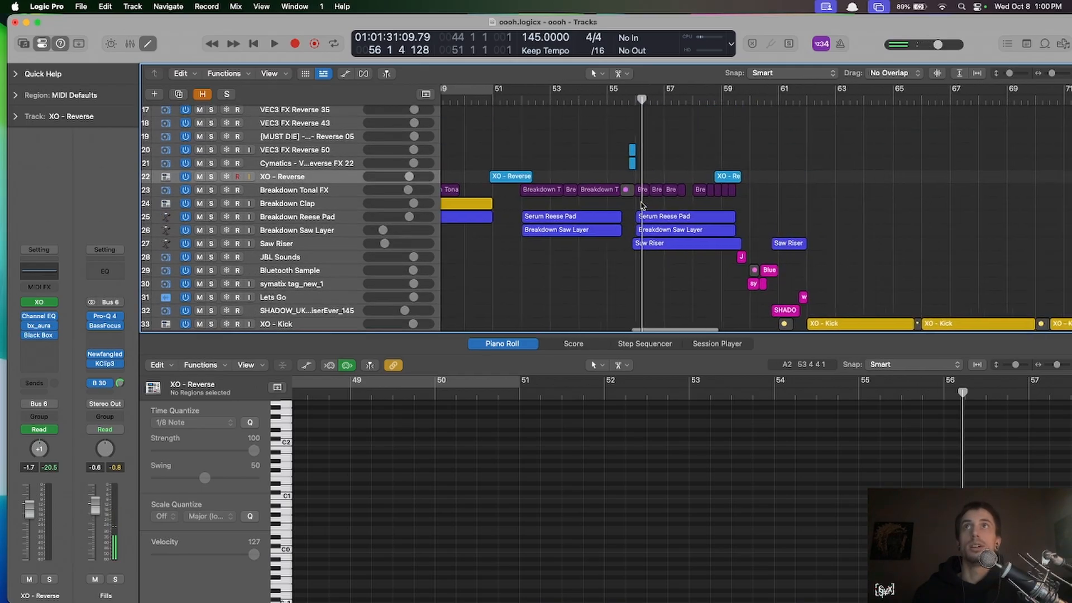
pyautogui.press('super+Down')
pyautogui.press('super+Down')
pyautogui.click(649, 312)
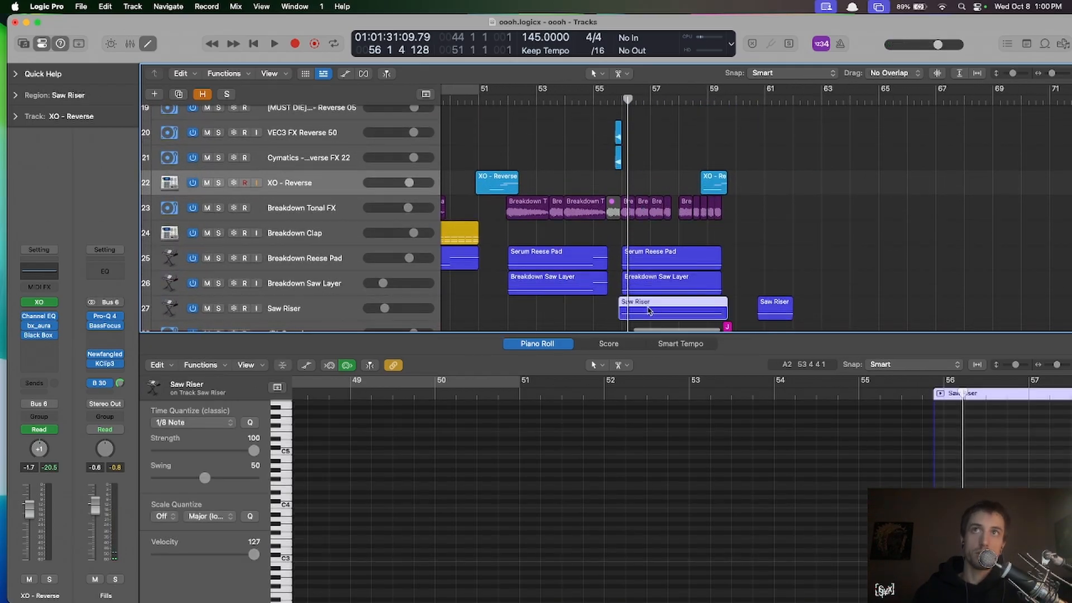
pyautogui.moveTo(967, 493); pyautogui.dragTo(966, 492)
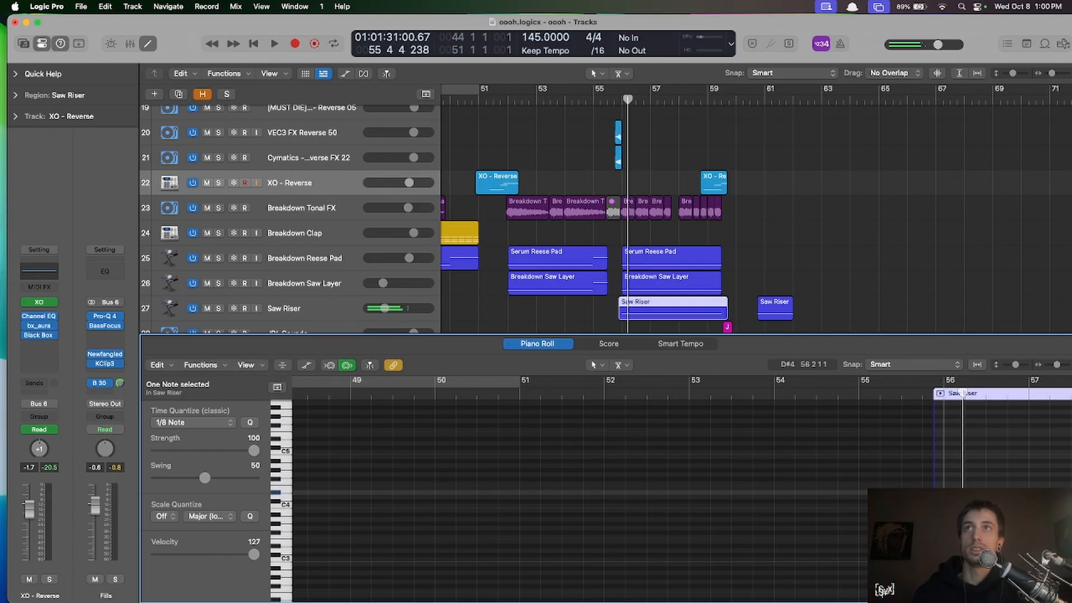
pyautogui.click(828, 287)
# - Select the two Breakdown Saw Layer regions in turn, followed by the Serum Reese Pad region at bar 56
pyautogui.press('super+Left')
pyautogui.click(645, 288)
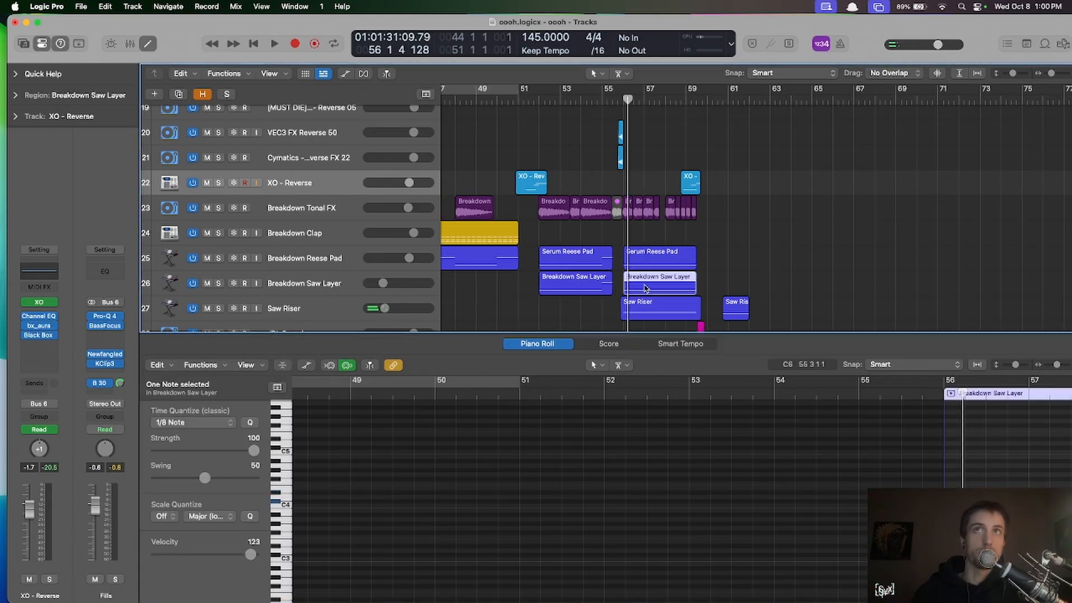
pyautogui.click(553, 284)
pyautogui.scroll(1, 649, 285)
pyautogui.click(647, 283)
# - Show track automation and examine the Breakdown Reese Pad's Serum Macro 2 curve and the Breakdown Tonal FX pitch-shift semitones around bar 56, then hide it
pyautogui.press('a')
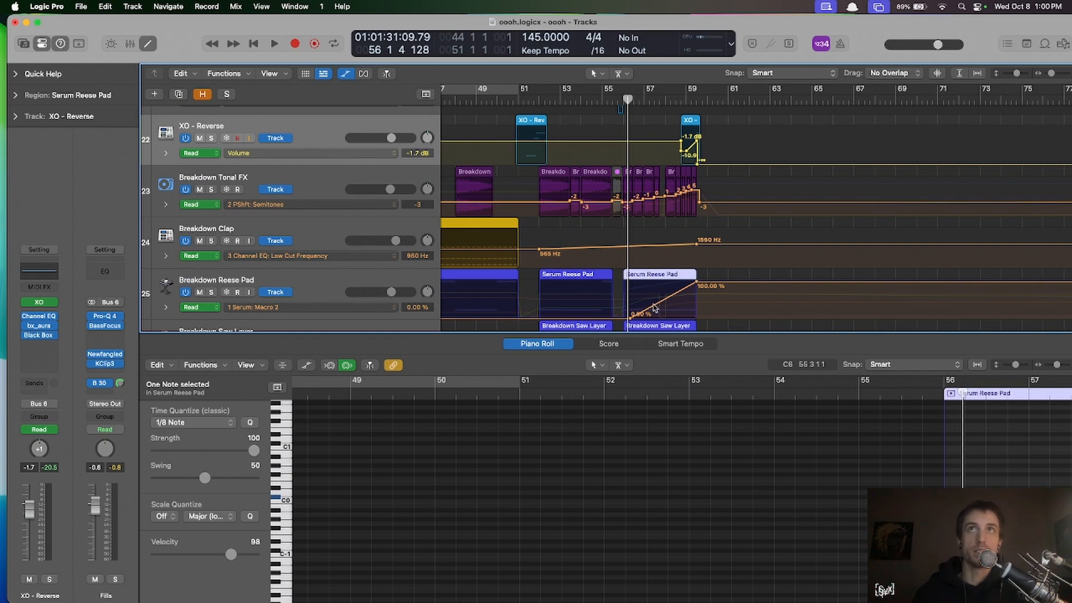
pyautogui.press('a')
pyautogui.press('a')
pyautogui.scroll(1, 570, 217)
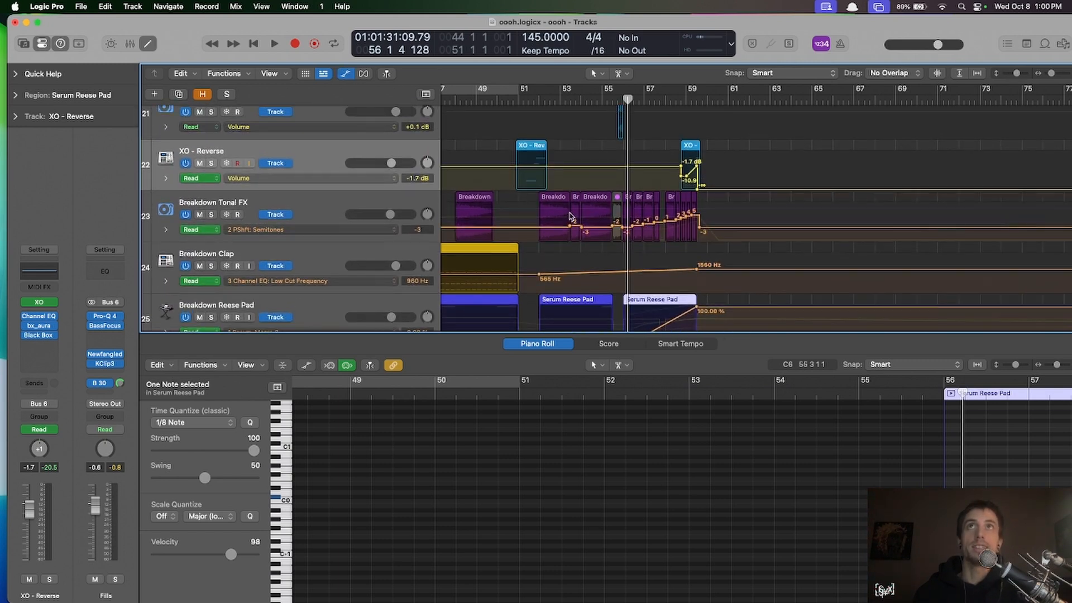
pyautogui.scroll(6, 611, 208)
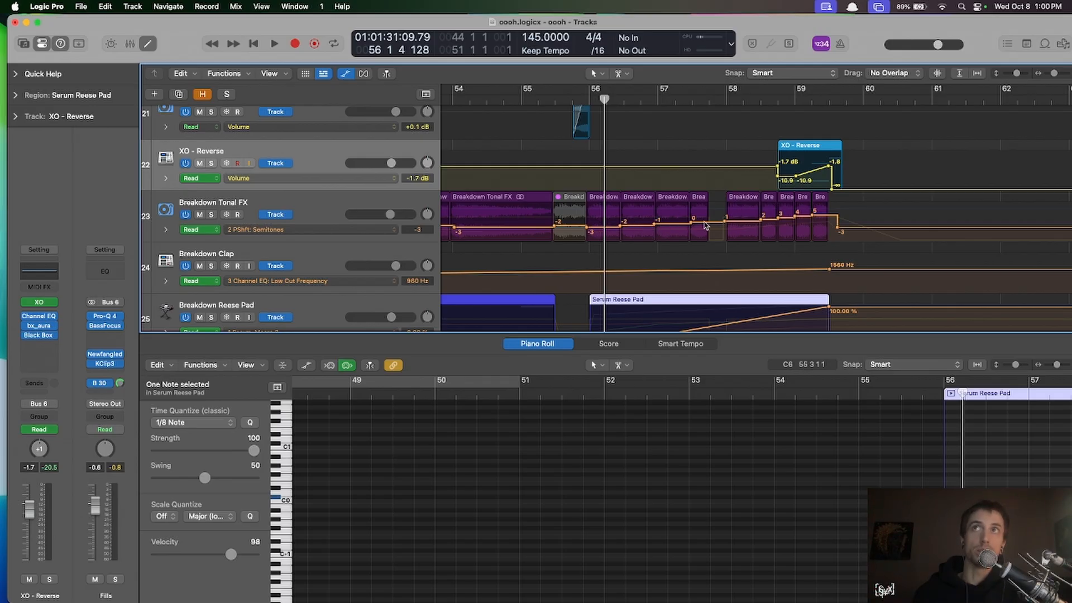
pyautogui.press('a')
# - Return to the first tracks of the arrangement and place the playhead at bar 56
pyautogui.press('super+Up')
pyautogui.press('super+Up')
pyautogui.press('super+Up')
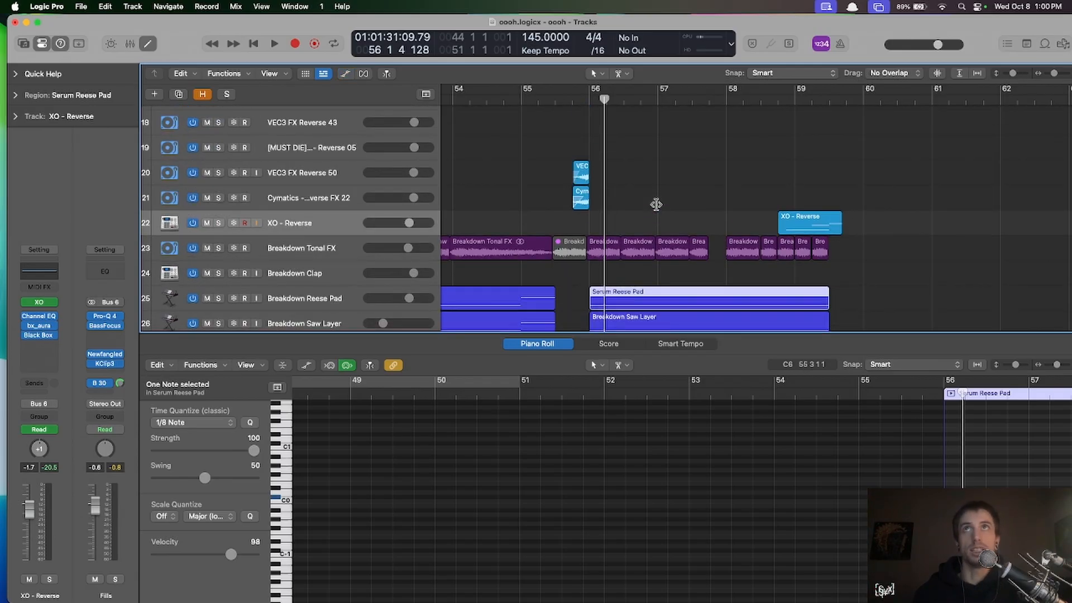
pyautogui.press('super+Left')
pyautogui.press('super+Left')
pyautogui.scroll(3, 658, 208)
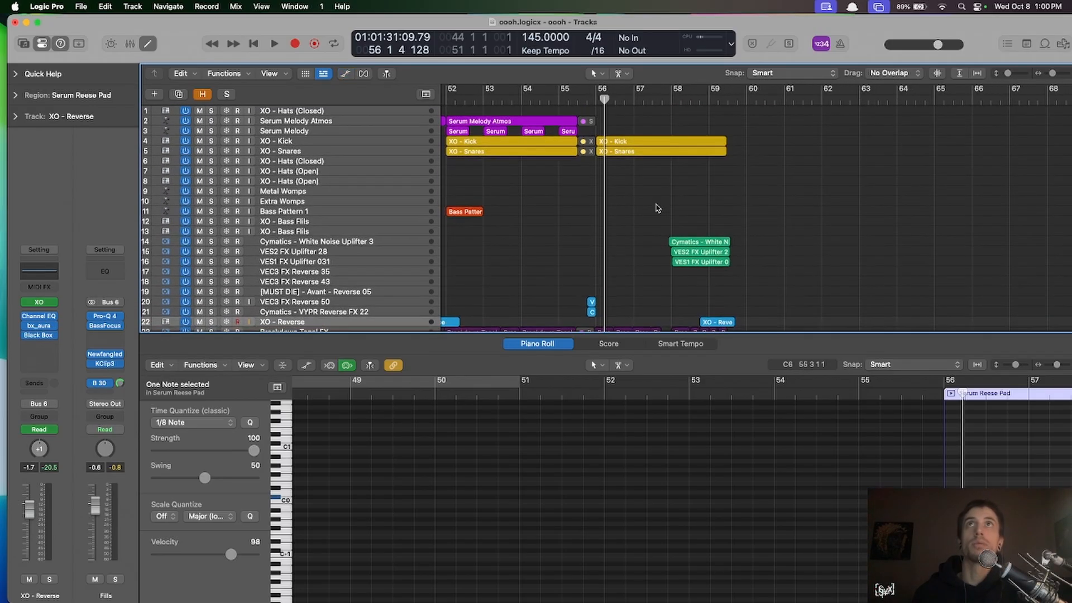
pyautogui.click(595, 98)
pyautogui.press('super+Down')
pyautogui.scroll(5, 661, 193)
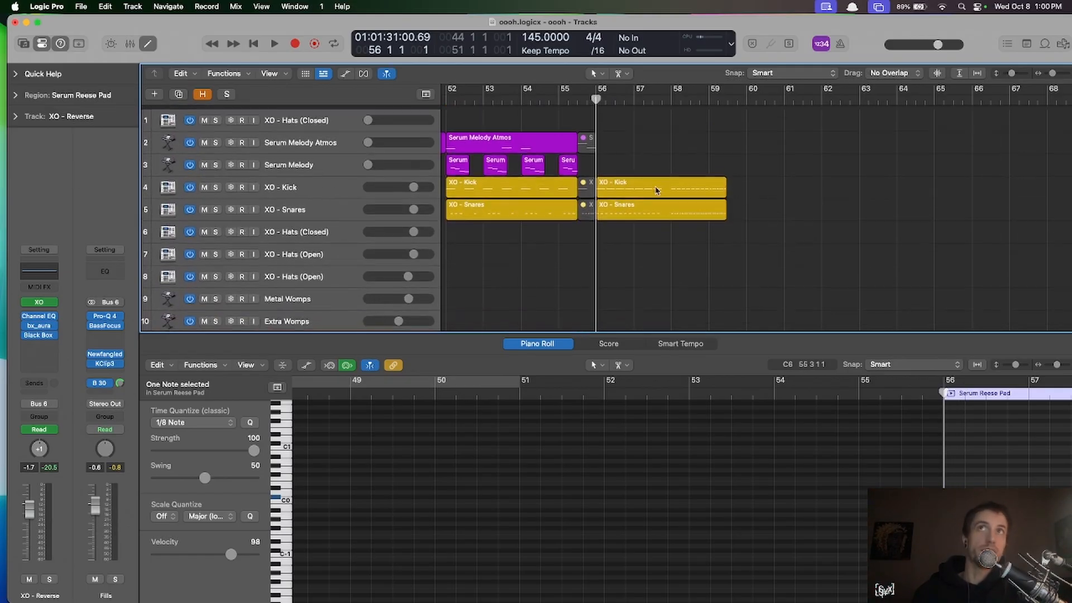
# - Select the XO - Kick and XO - Snares regions that start at bar 56 and examine their note patterns up close
pyautogui.moveTo(646, 153); pyautogui.dragTo(653, 246)
pyautogui.press('super+Down')
pyautogui.press('super+Down')
pyautogui.press('super+Right')
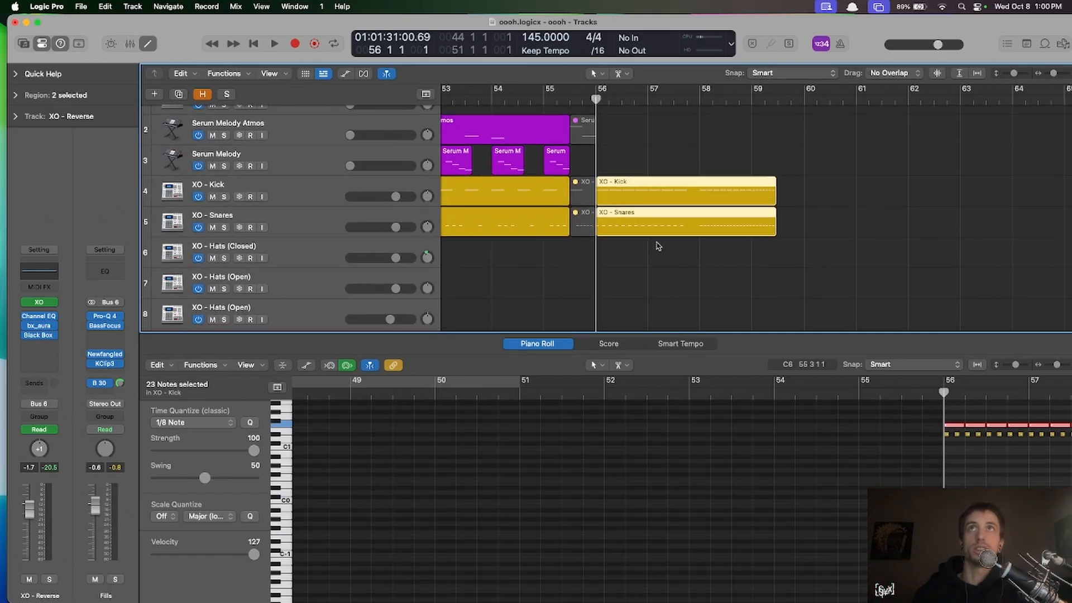
pyautogui.hscroll(2, 654, 250)
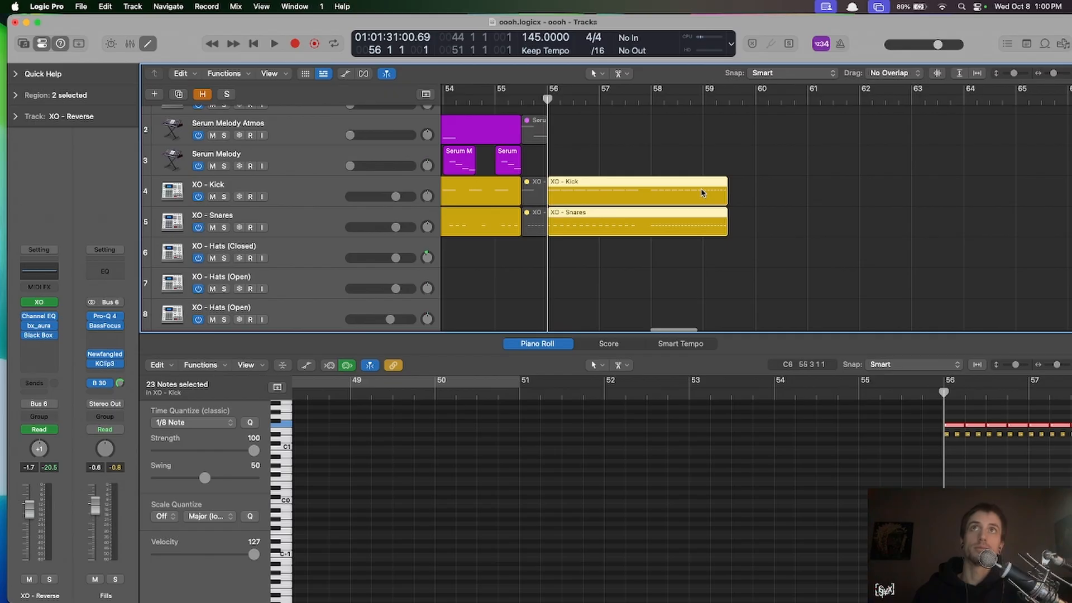
pyautogui.scroll(-2, 701, 194)
pyautogui.scroll(3, 674, 225)
pyautogui.scroll(-2, 674, 225)
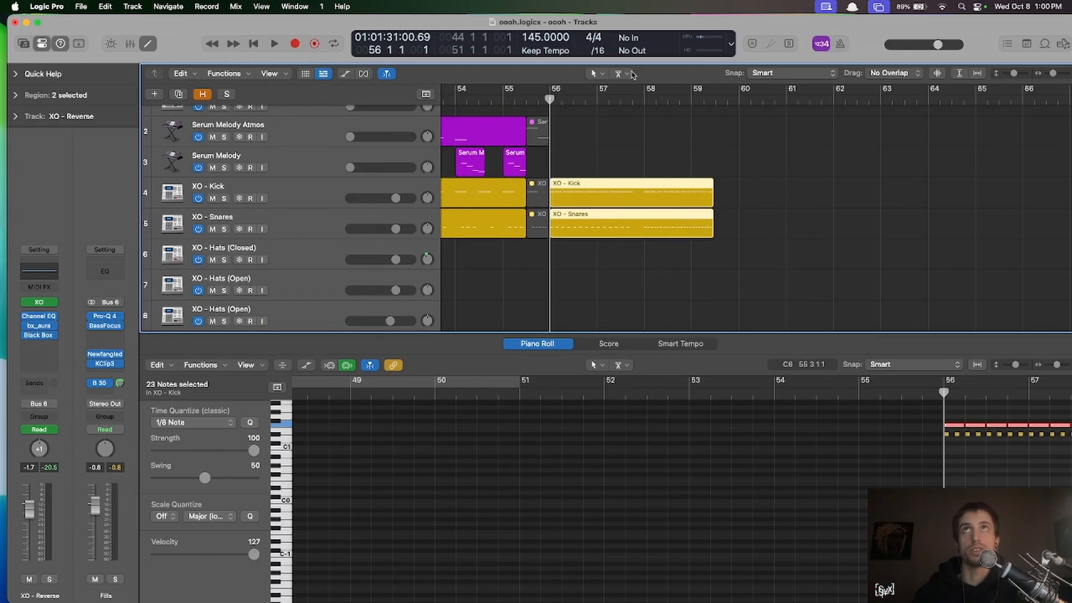
pyautogui.hscroll(1, 619, 209)
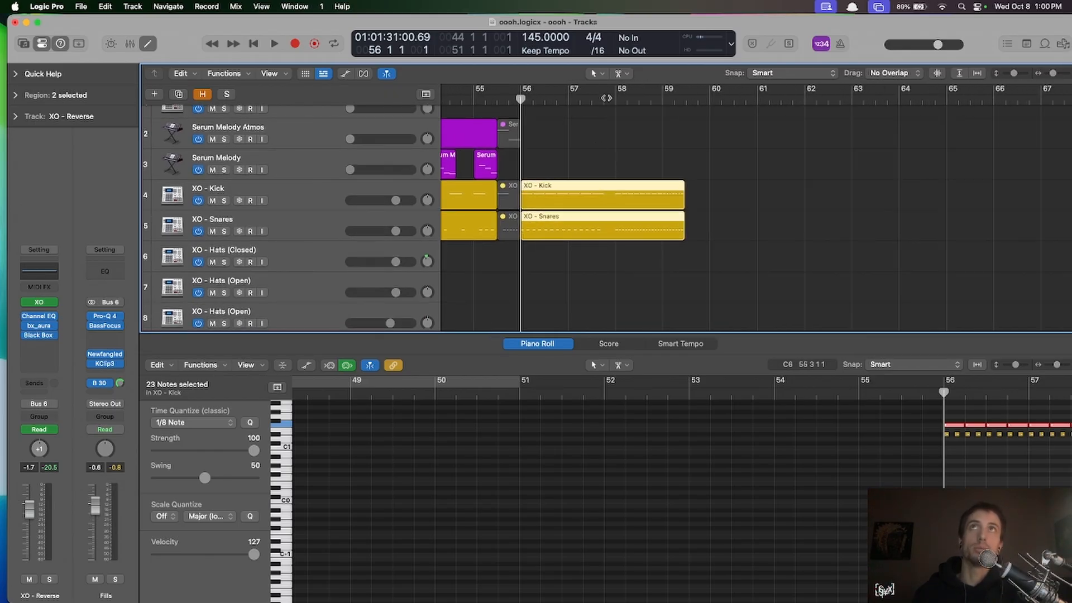
# - Place the playhead at bar 57 beat 4 and examine the Breakdown Saw Layer and Saw Riser volume automation there
pyautogui.scroll(-10, 619, 303)
pyautogui.press('a')
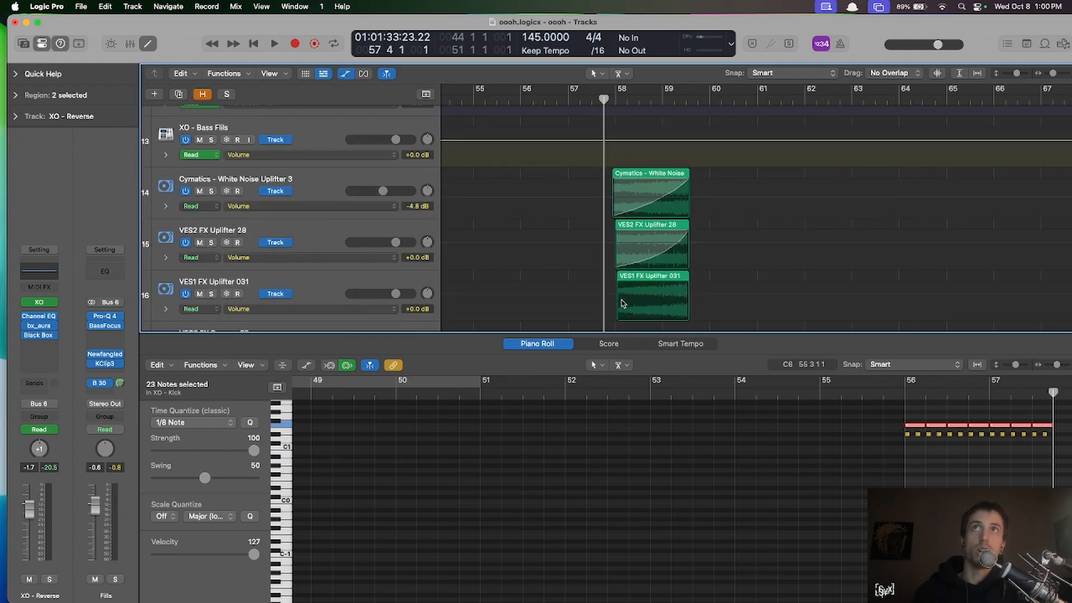
pyautogui.scroll(-1, 623, 303)
pyautogui.scroll(-5, 623, 303)
pyautogui.scroll(2, 623, 303)
pyautogui.scroll(-2, 623, 303)
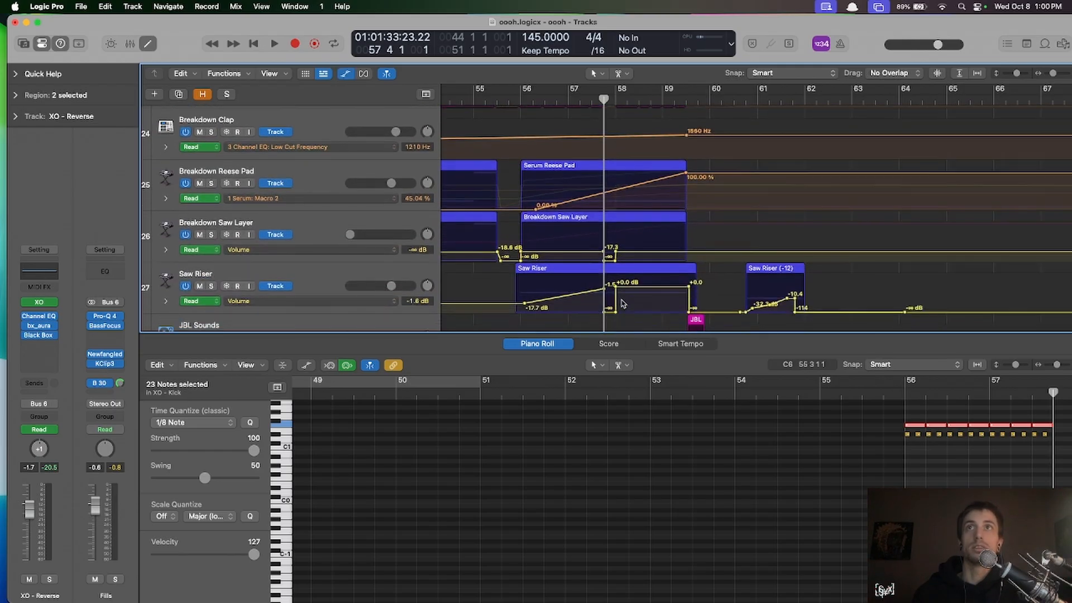
pyautogui.scroll(2, 623, 303)
pyautogui.press('a')
pyautogui.scroll(-2, 623, 303)
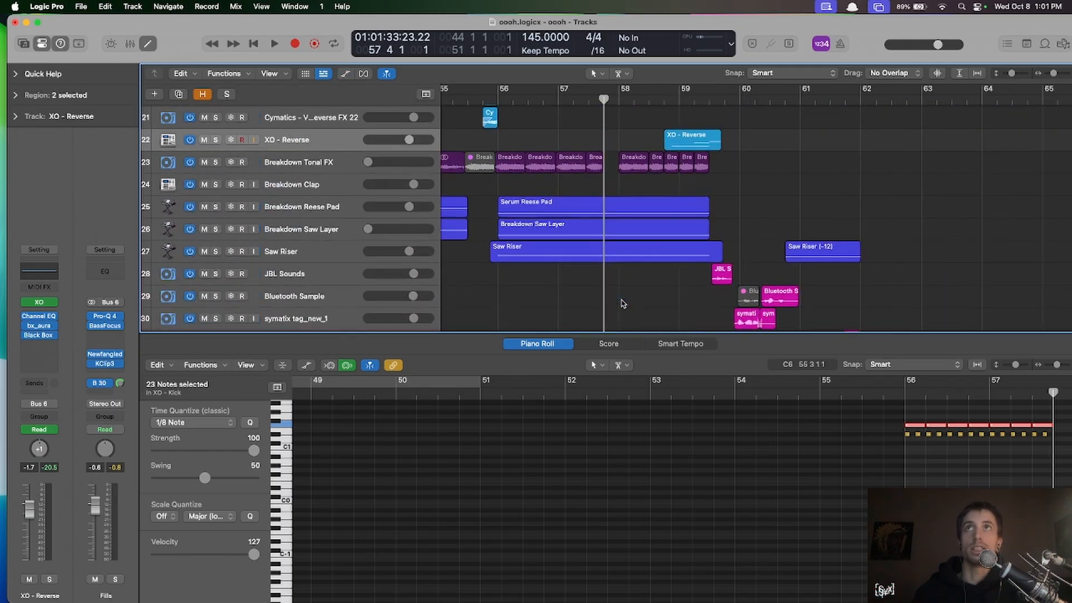
pyautogui.press('a')
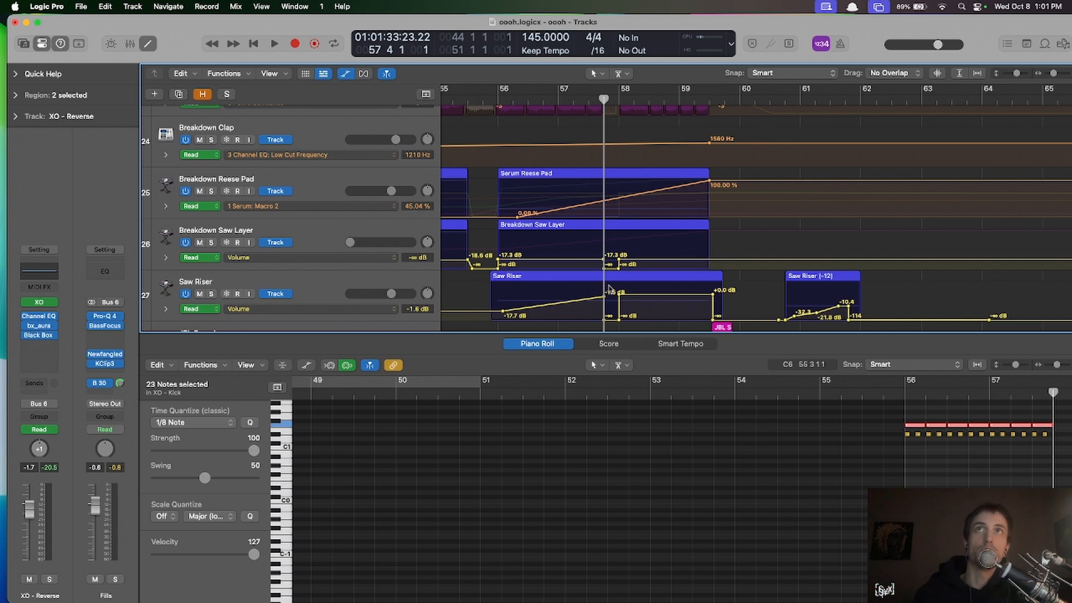
pyautogui.scroll(1, 618, 243)
# - Check the volume automation on the Uplifters bus track, then hide automation and return to the XO - Kick and XO - Snares tracks
pyautogui.scroll(-20, 615, 195)
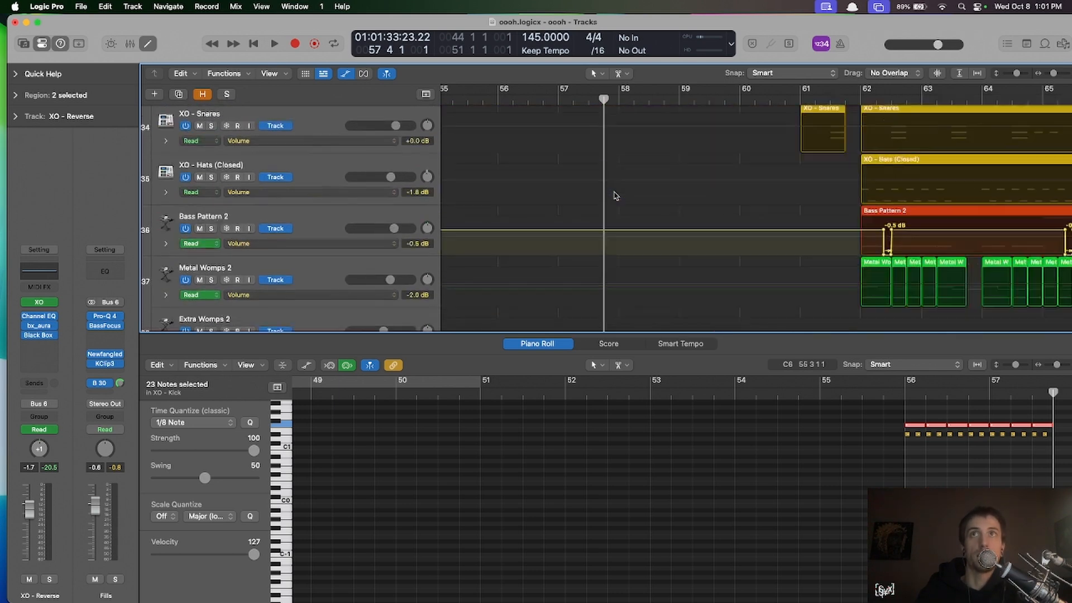
pyautogui.scroll(15, 615, 199)
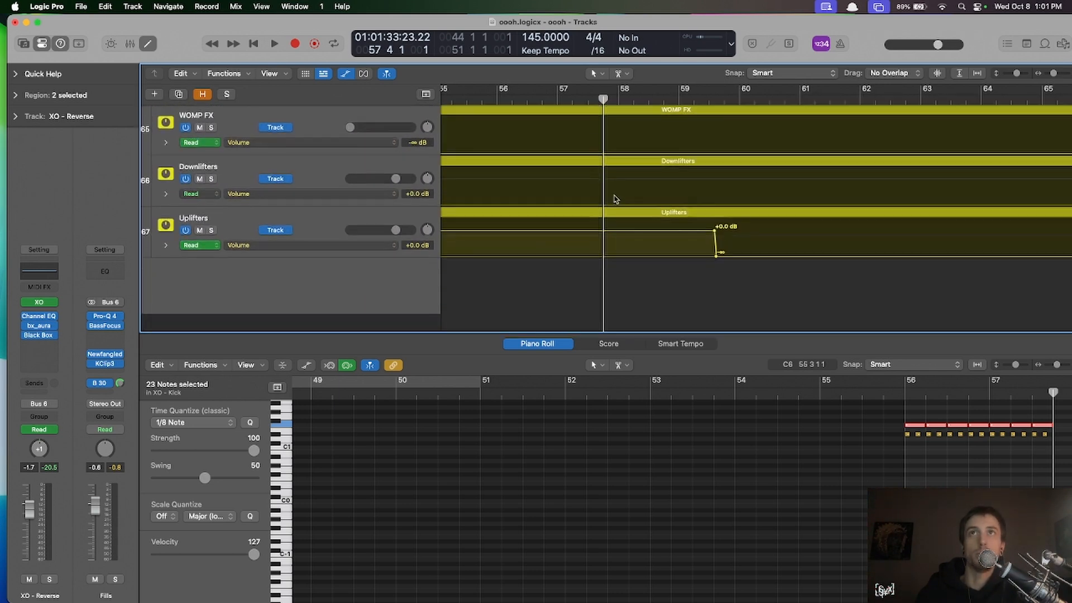
pyautogui.scroll(15, 668, 302)
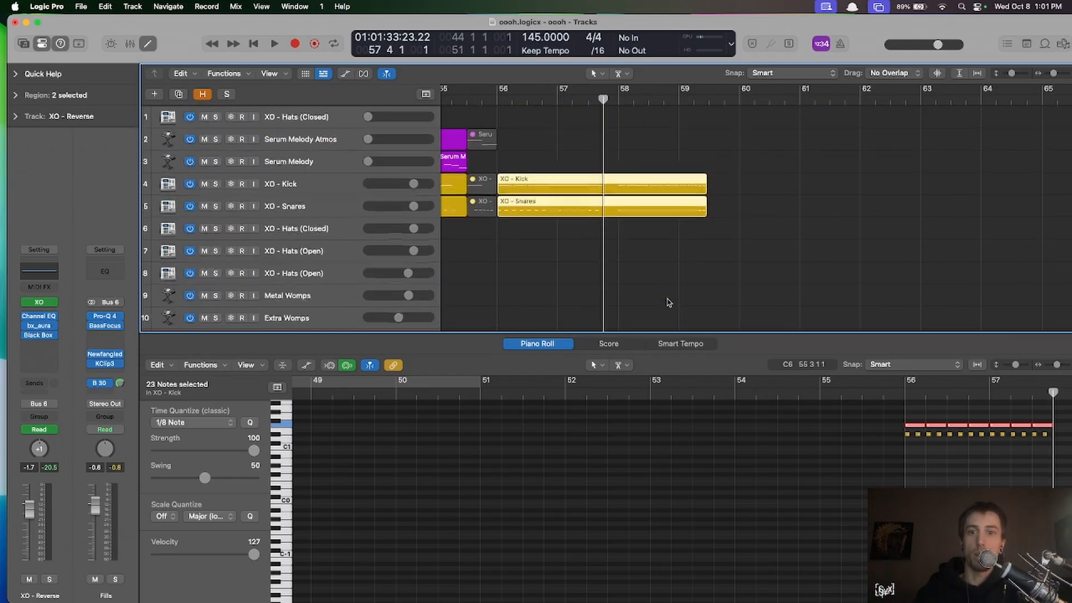
# - Close the Piano Roll and play the breakdown's second half from bar 56, stopping just after bar 59
pyautogui.click(627, 239)
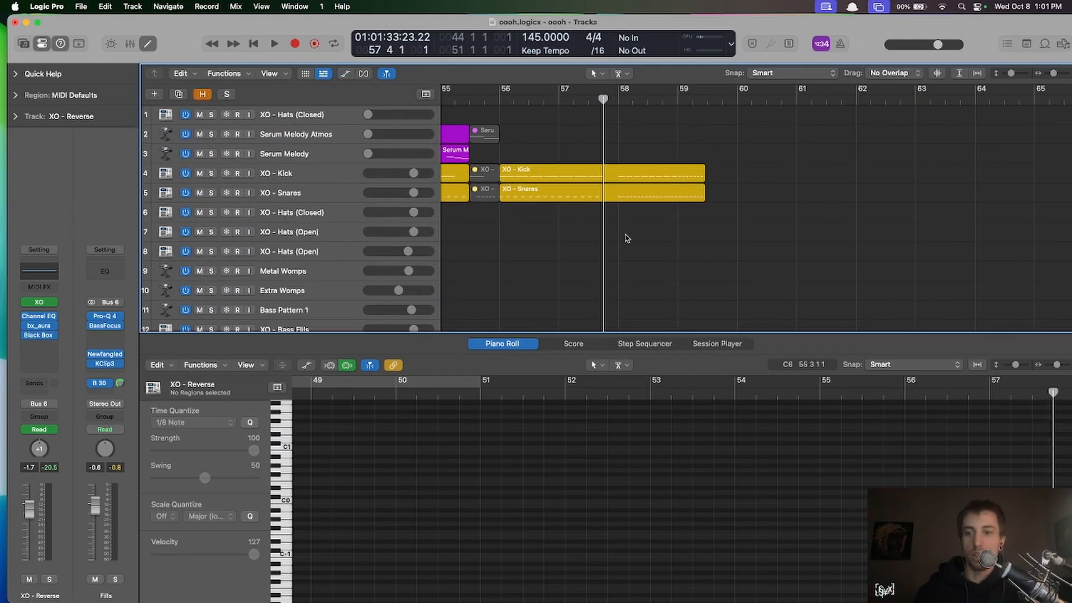
pyautogui.press('e')
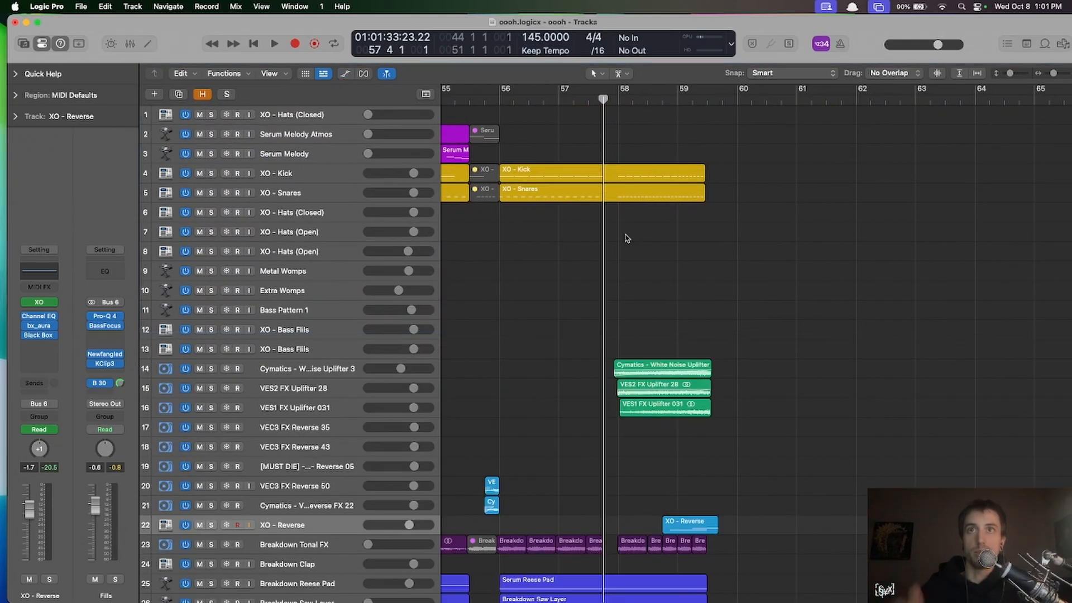
pyautogui.click(499, 102)
pyautogui.press('space')
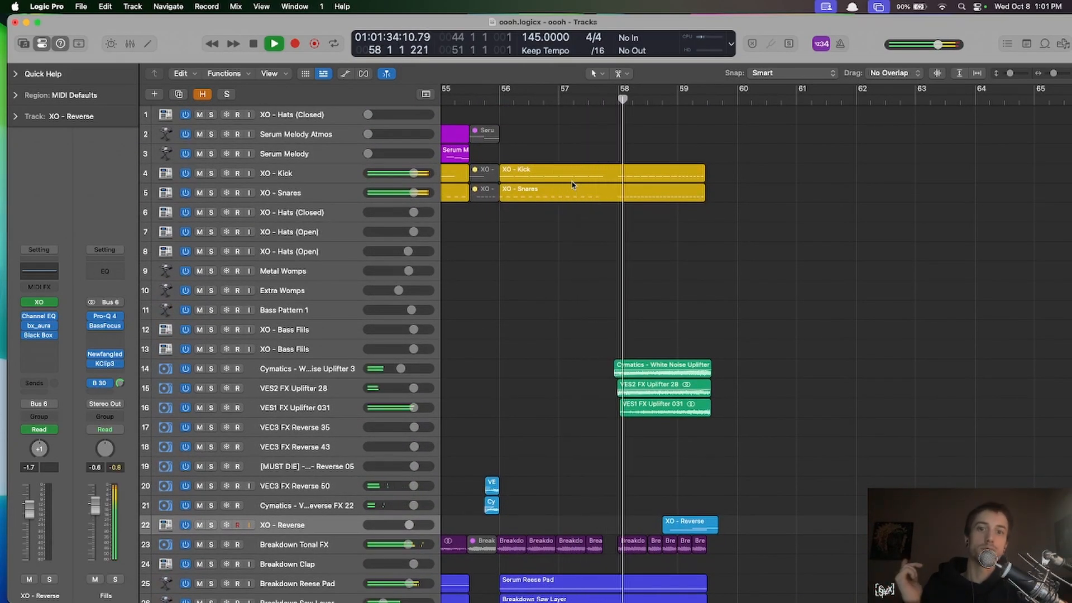
pyautogui.press('super+Up')
pyautogui.press('super+Up')
pyautogui.press('super+Up')
pyautogui.press('super+Up')
pyautogui.press('super+Up')
pyautogui.press('super+Left')
pyautogui.press('super+Left')
pyautogui.press('super+Left')
pyautogui.press('super+Left')
pyautogui.press('super+Left')
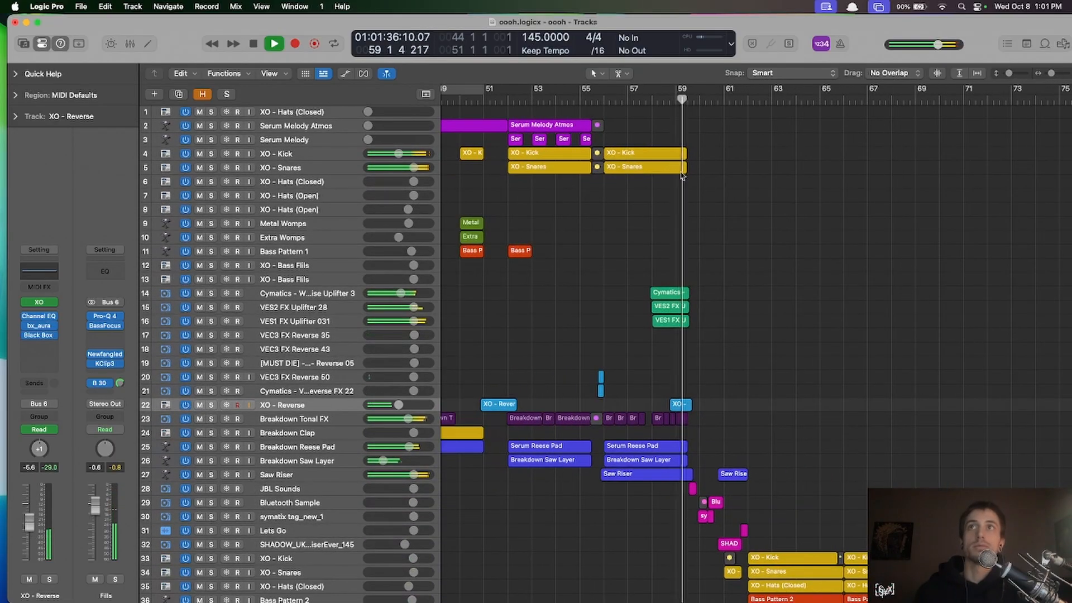
pyautogui.press('space')
# - Locate the XO - Bass Fills region at bar 57 on track 41 and open it in the Piano Roll
pyautogui.press('super+Down')
pyautogui.press('super+Down')
pyautogui.press('super+Down')
pyautogui.press('super+Right')
pyautogui.press('super+Right')
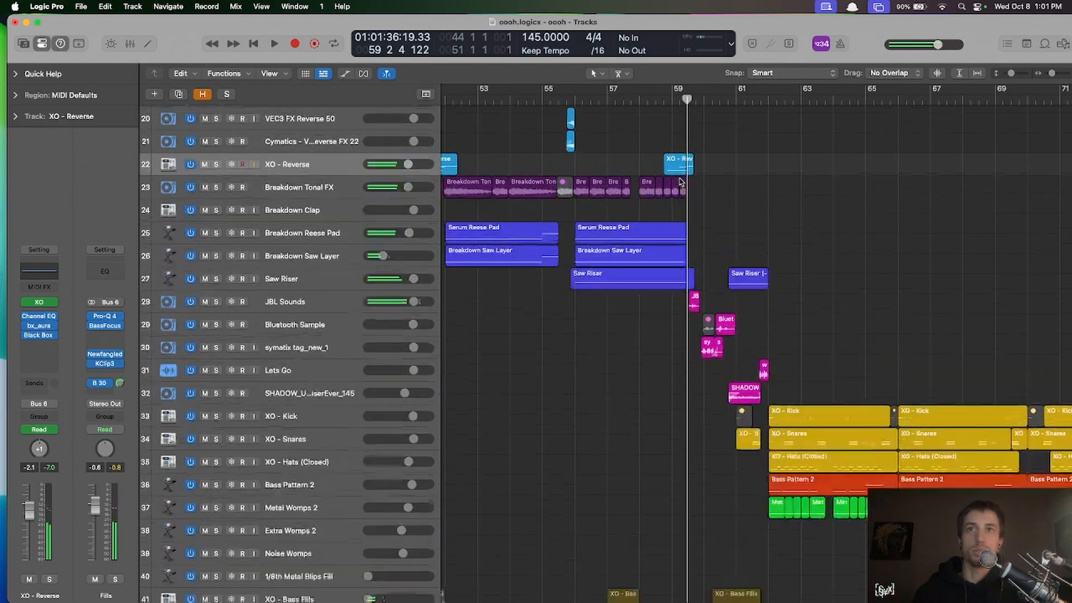
pyautogui.press('super+Down')
pyautogui.scroll(-10, 616, 435)
pyautogui.press('super+Right')
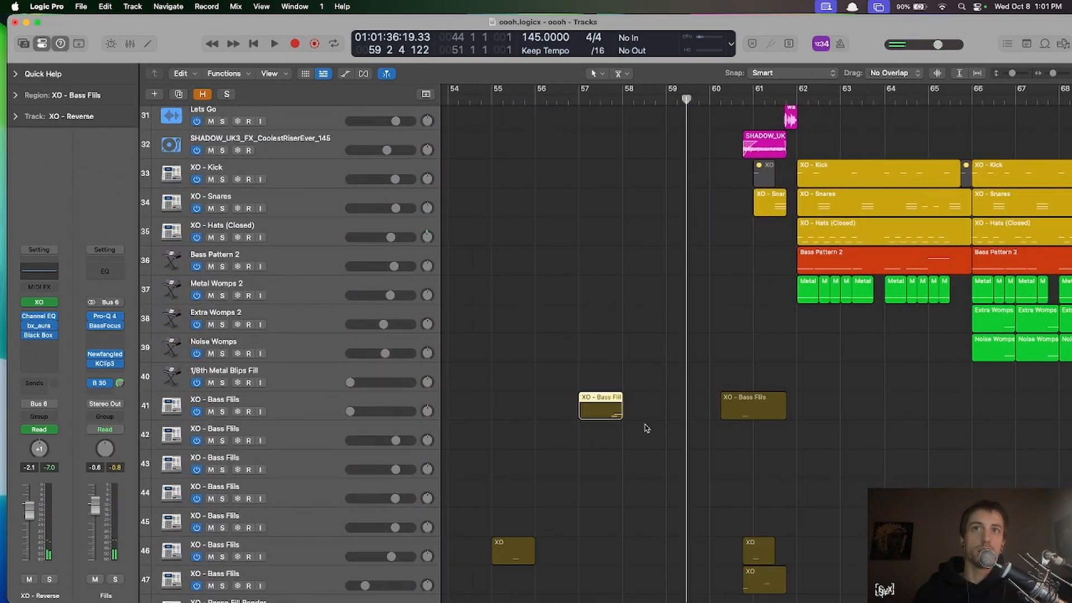
pyautogui.doubleClick(607, 412)
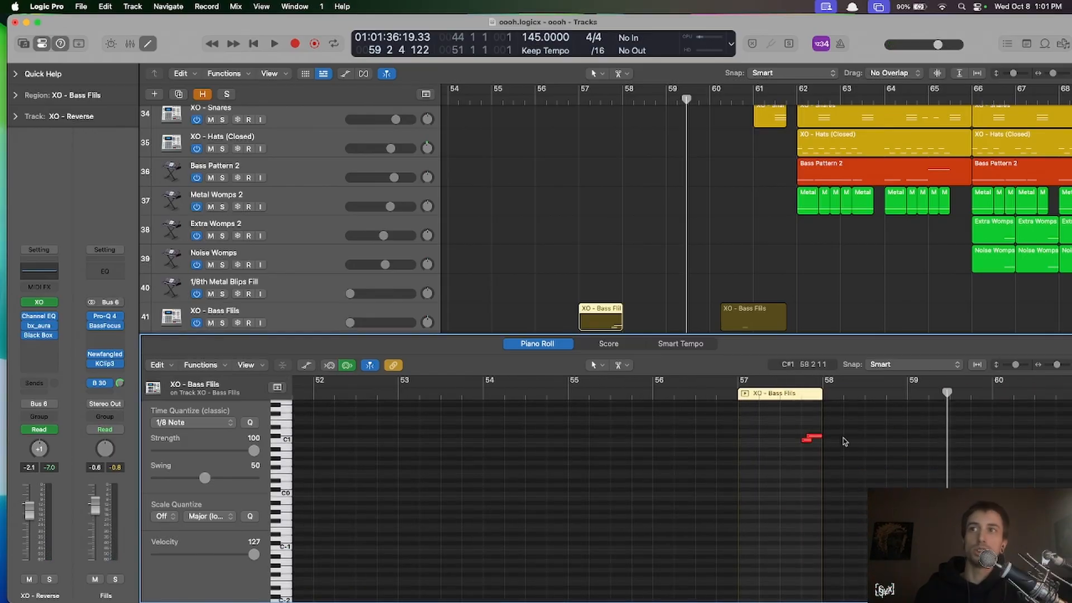
# - Place the playhead at bar 57 beat 4, audition the bass fill's two notes, and close the Piano Roll
pyautogui.hscroll(3, 838, 441)
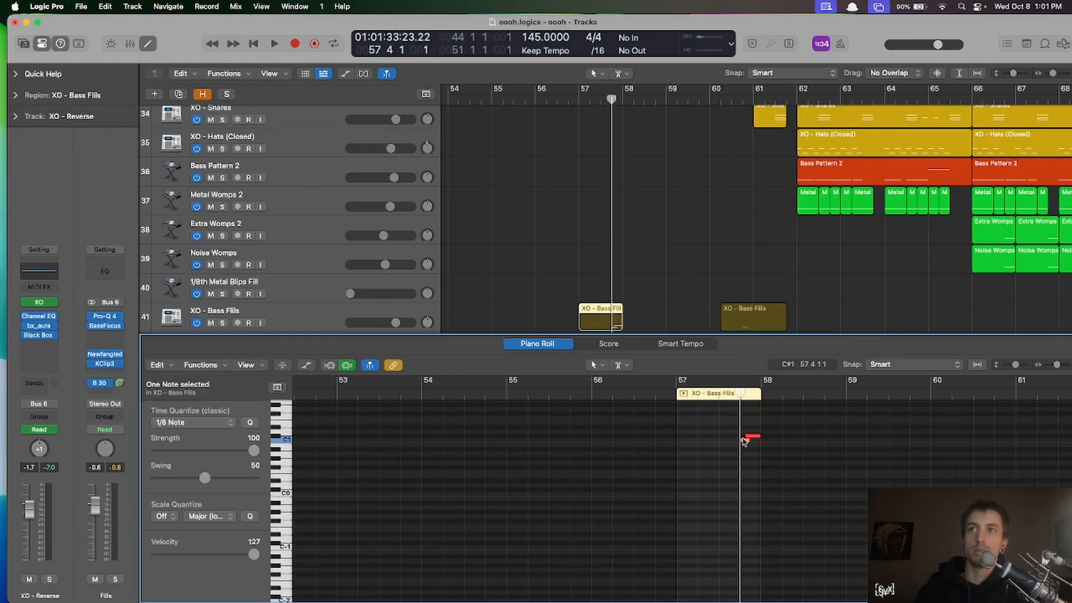
pyautogui.click(745, 440)
pyautogui.click(754, 437)
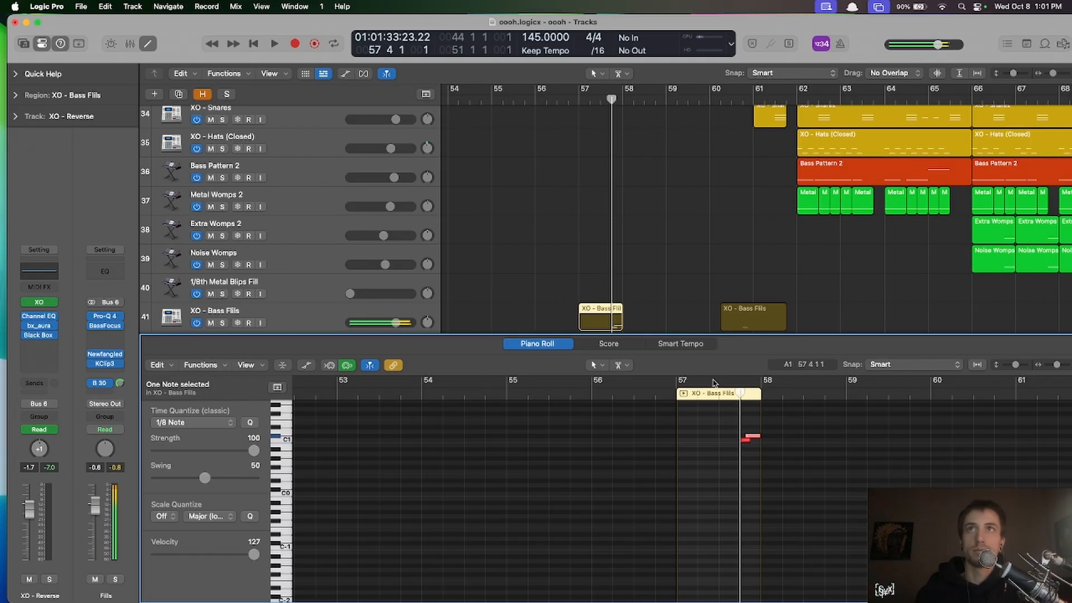
pyautogui.press('e')
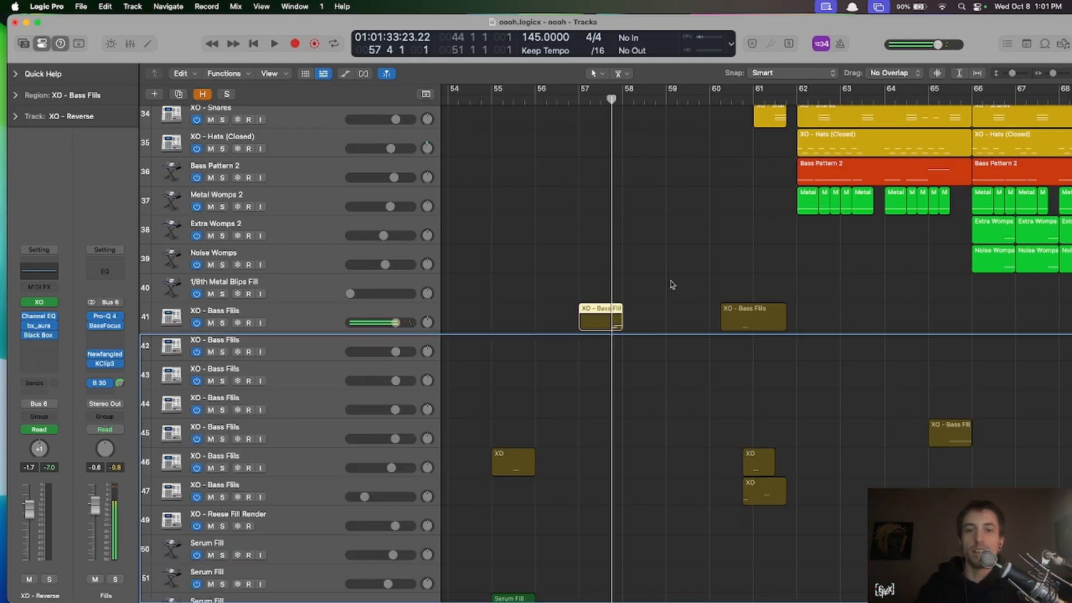
# - Check the volume automation on XO - Bass Fills track 41 between bars 57 and 62, then hide the automation
pyautogui.press('a')
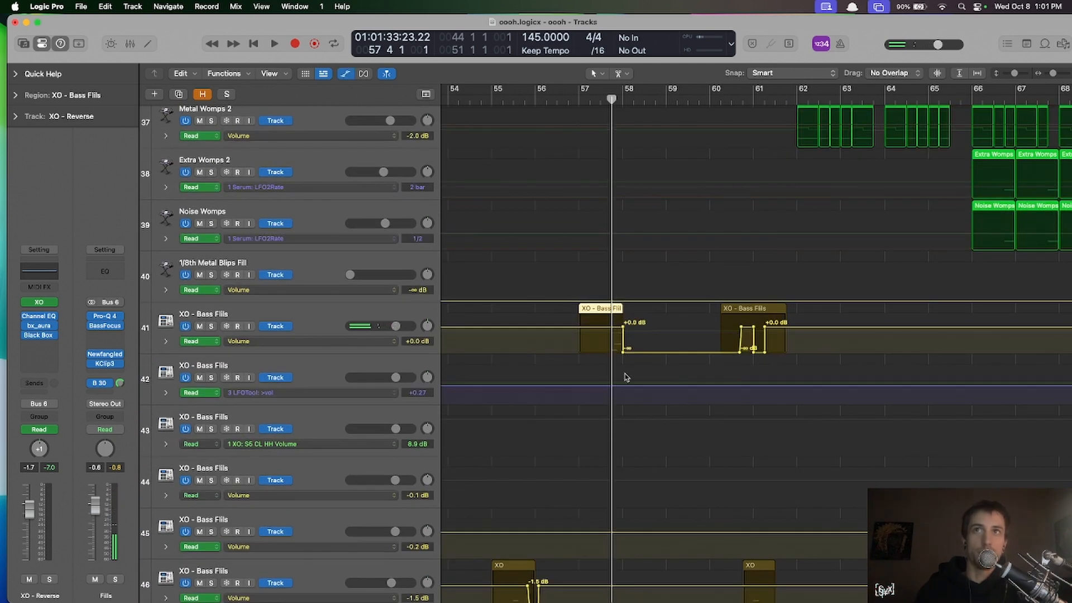
pyautogui.press('super+Right')
pyautogui.press('super+Right')
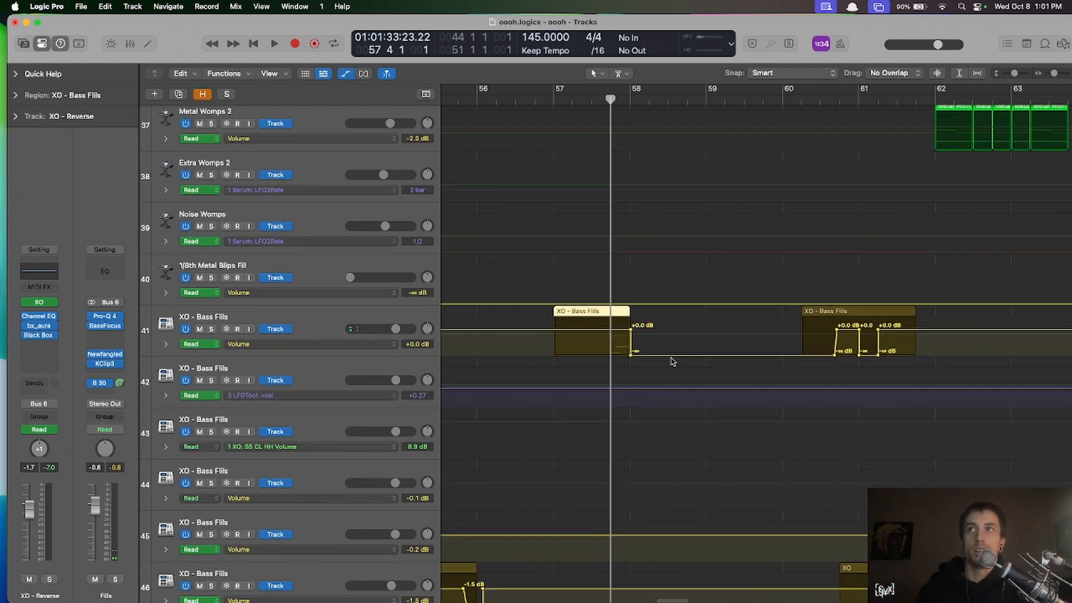
pyautogui.hscroll(3, 673, 362)
pyautogui.press('a')
# - Locate and select the XO - Reverse region around bar 59 on track 22
pyautogui.press('super+Up')
pyautogui.press('super+Up')
pyautogui.press('super+Up')
pyautogui.press('super+Up')
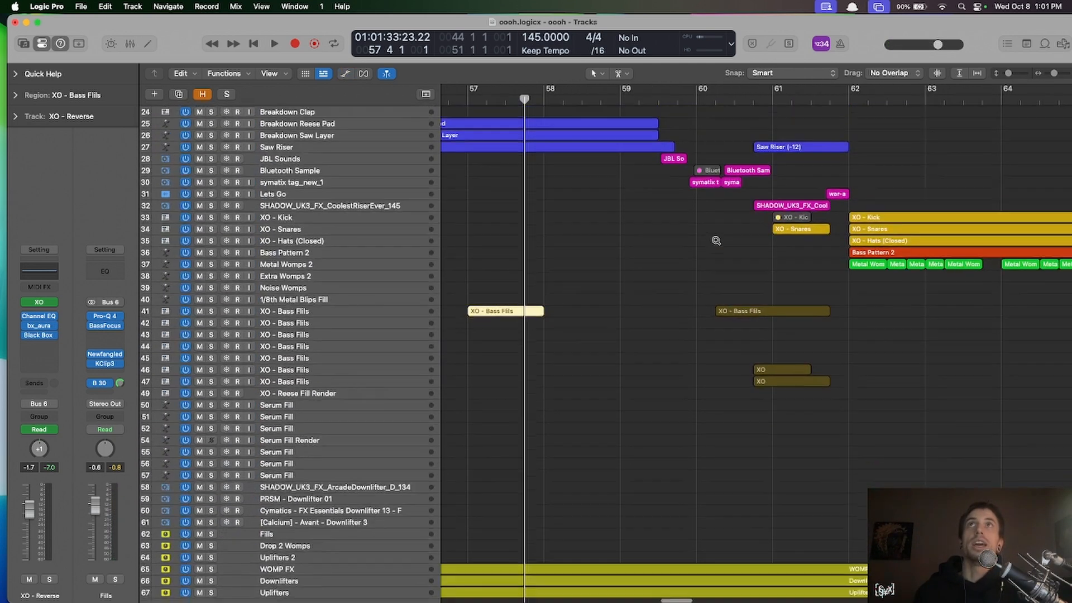
pyautogui.press('super+Left')
pyautogui.press('super+Left')
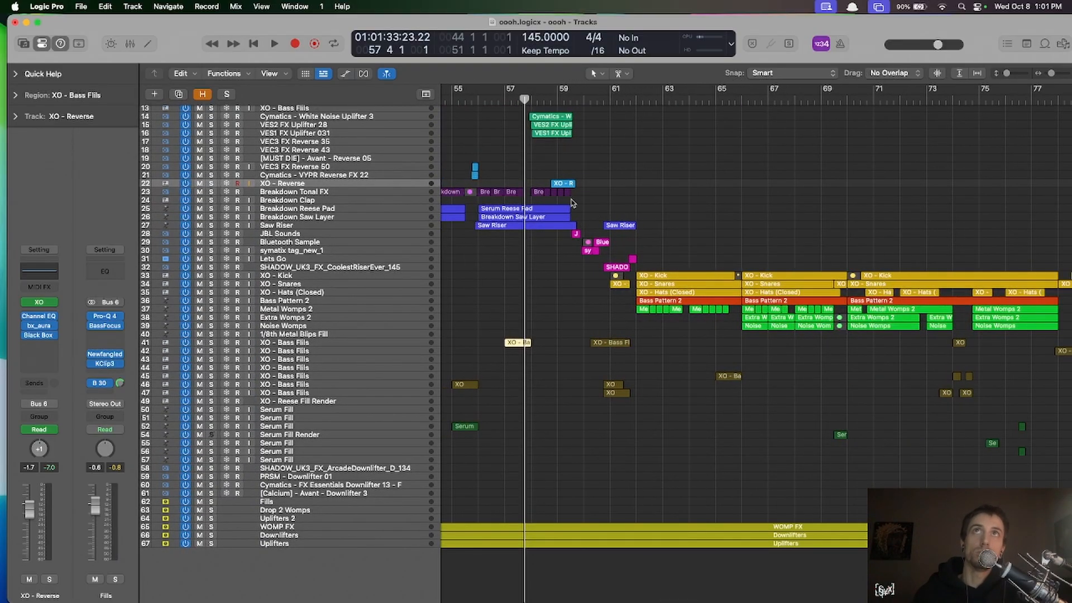
pyautogui.click(565, 183)
pyautogui.press('super+Down')
pyautogui.press('super+Down')
pyautogui.press('super+Down')
pyautogui.press('super+Down')
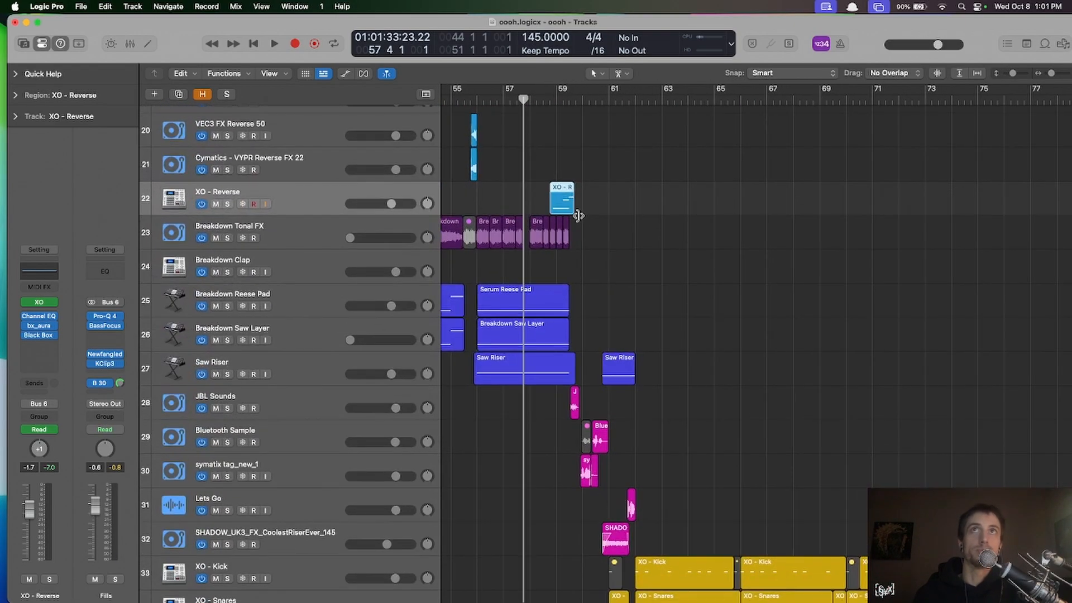
pyautogui.hscroll(-5, 454, 206)
pyautogui.scroll(-4, 639, 207)
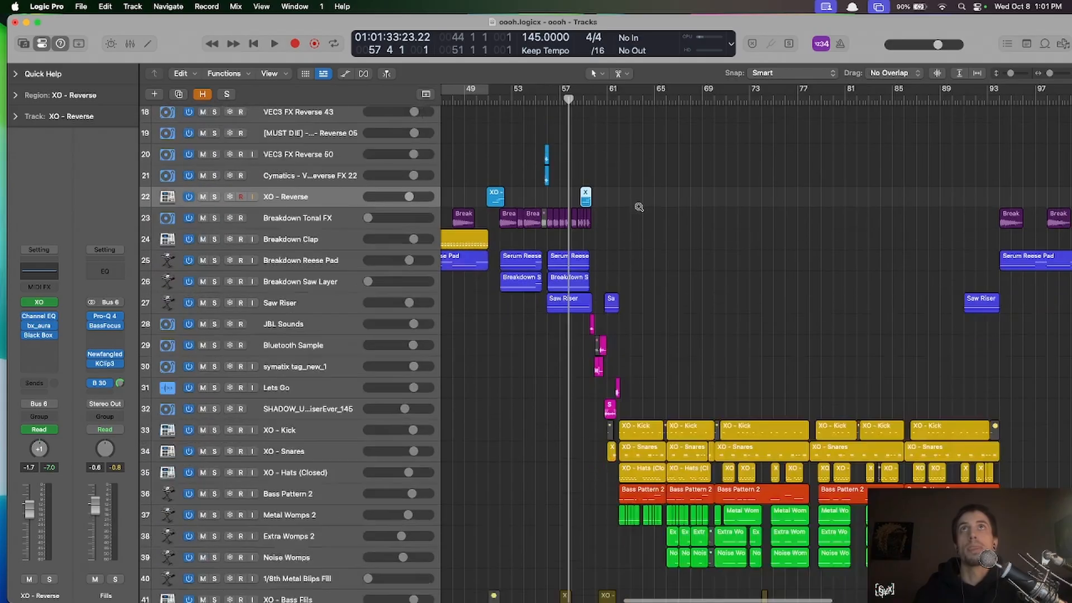
# - Select the two reverse FX regions before bar 56 on tracks 20 and 21, and place the playhead at bar 55 beat 3
pyautogui.scroll(-5, 639, 207)
pyautogui.hscroll(8, 639, 208)
pyautogui.hscroll(-2, 636, 210)
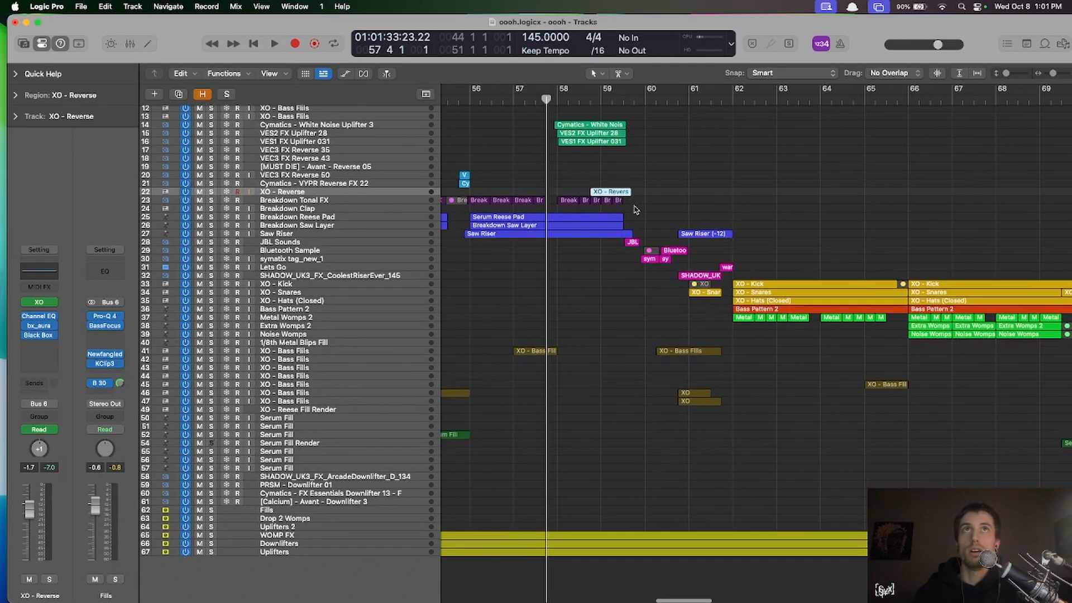
pyautogui.scroll(3, 569, 204)
pyautogui.hscroll(-2, 569, 204)
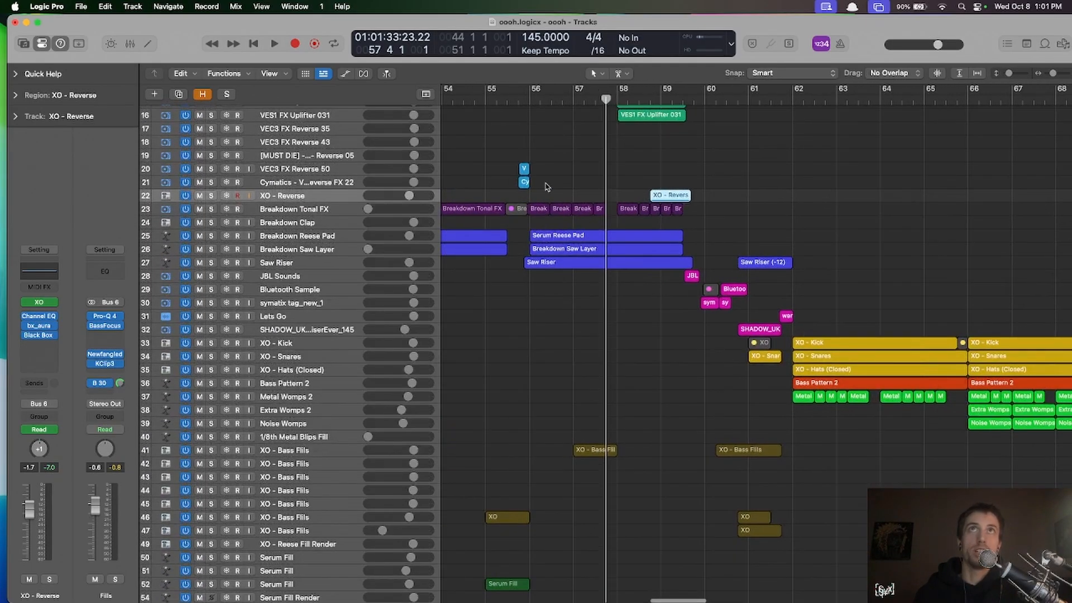
pyautogui.moveTo(546, 186); pyautogui.dragTo(516, 164)
pyautogui.moveTo(502, 101); pyautogui.dragTo(515, 99)
# - Set the cycle range from bar 59 beat 3 to bar 62 and clear the region selection
pyautogui.scroll(-5, 646, 335)
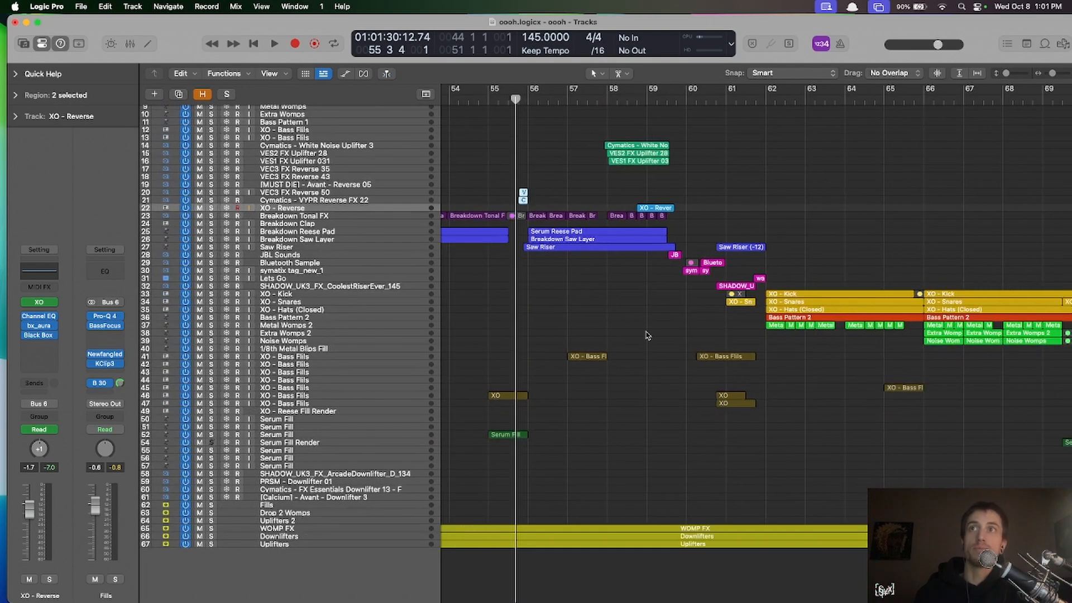
pyautogui.moveTo(515, 100); pyautogui.dragTo(667, 90)
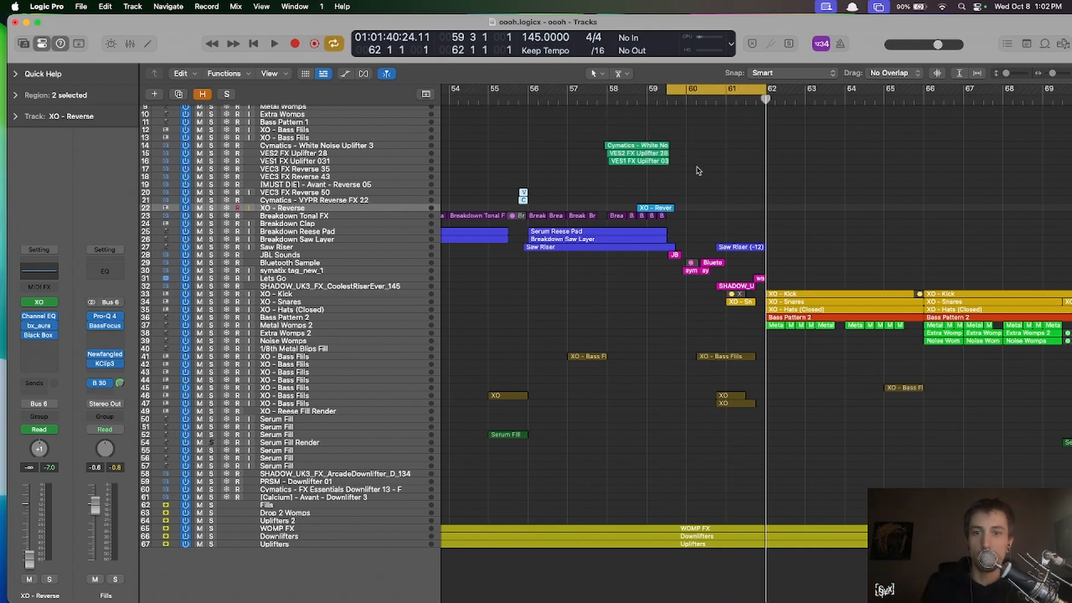
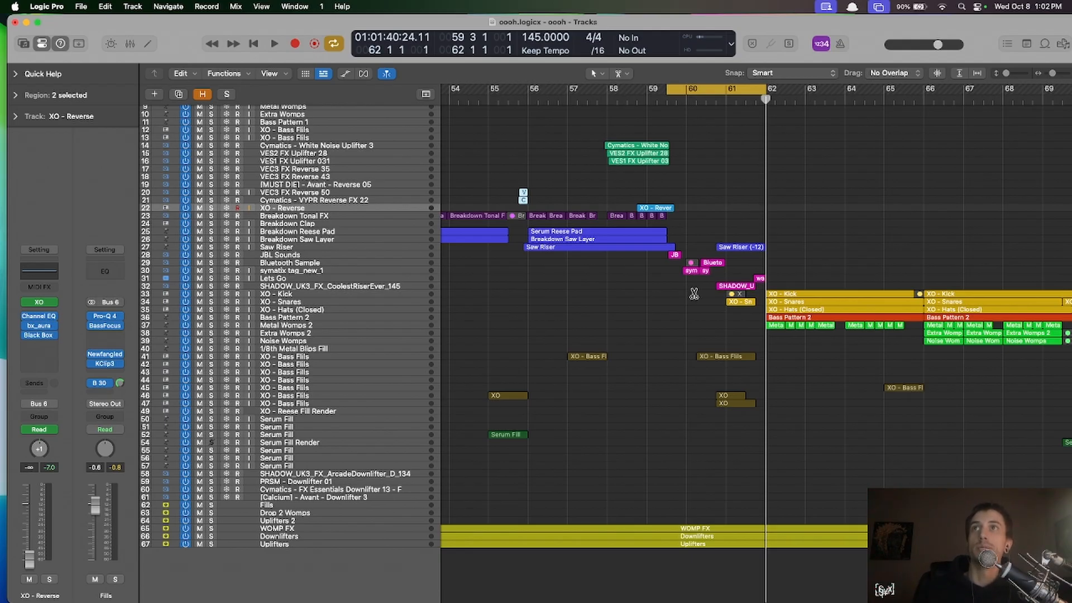
pyautogui.hscroll(2, 695, 294)
pyautogui.scroll(-1, 696, 294)
pyautogui.scroll(1, 696, 294)
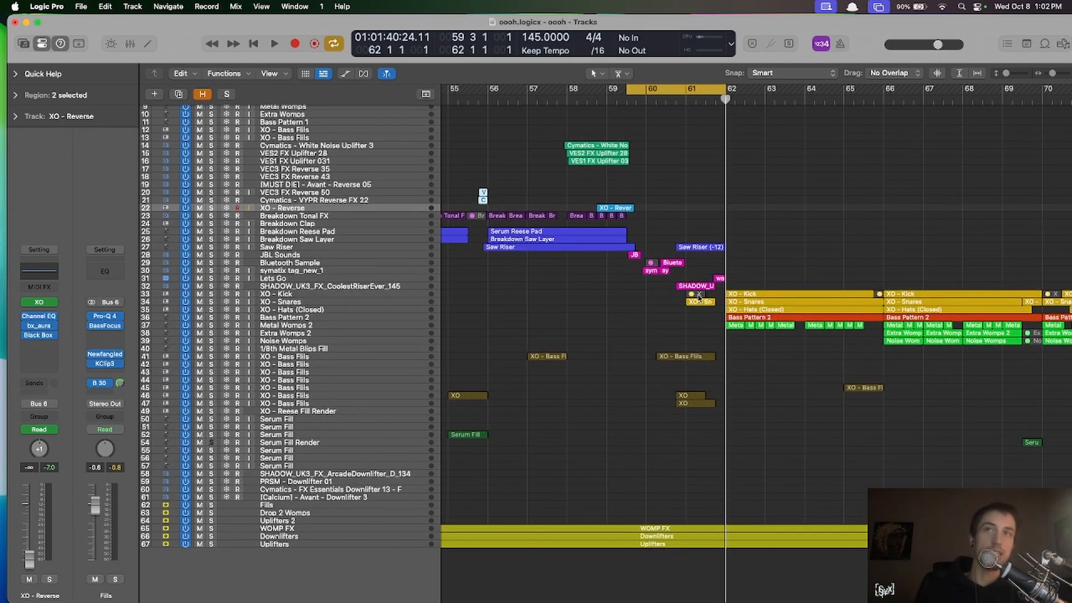
pyautogui.click(677, 351)
# - Solo XO - Bass Fills tracks 41, 46 and 47 and play the cycled section, stopping near the end of bar 61
pyautogui.scroll(2, 677, 351)
pyautogui.scroll(2, 676, 351)
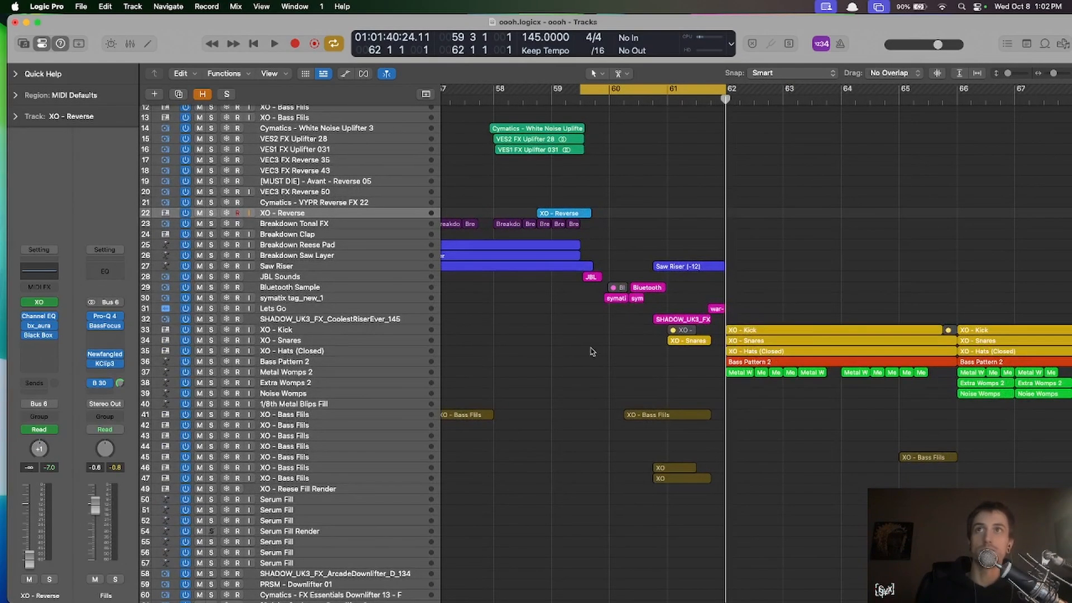
pyautogui.scroll(1, 679, 359)
pyautogui.scroll(4, 675, 385)
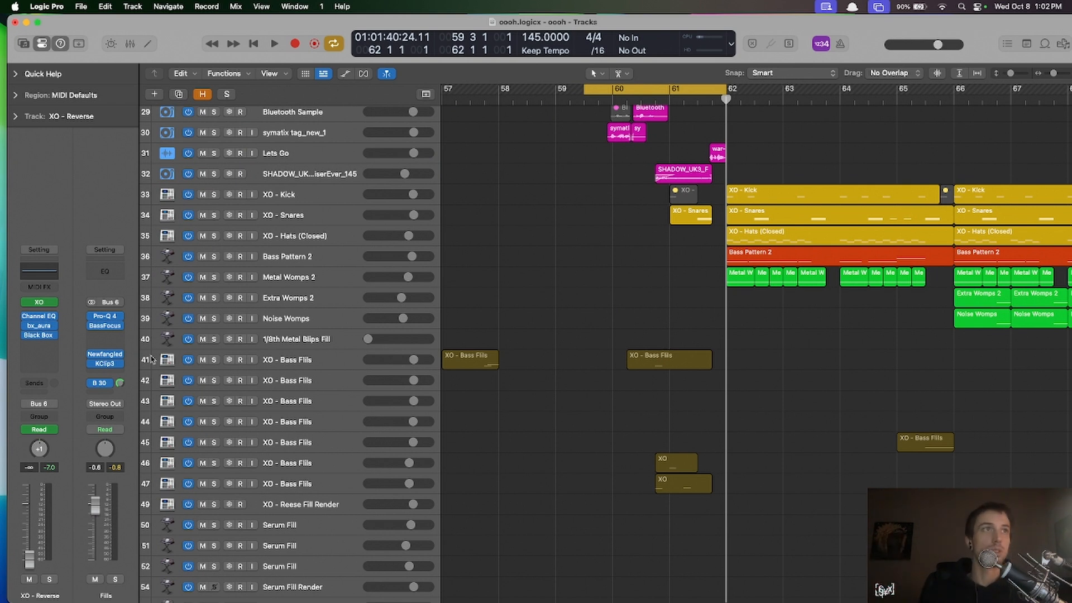
pyautogui.click(214, 359)
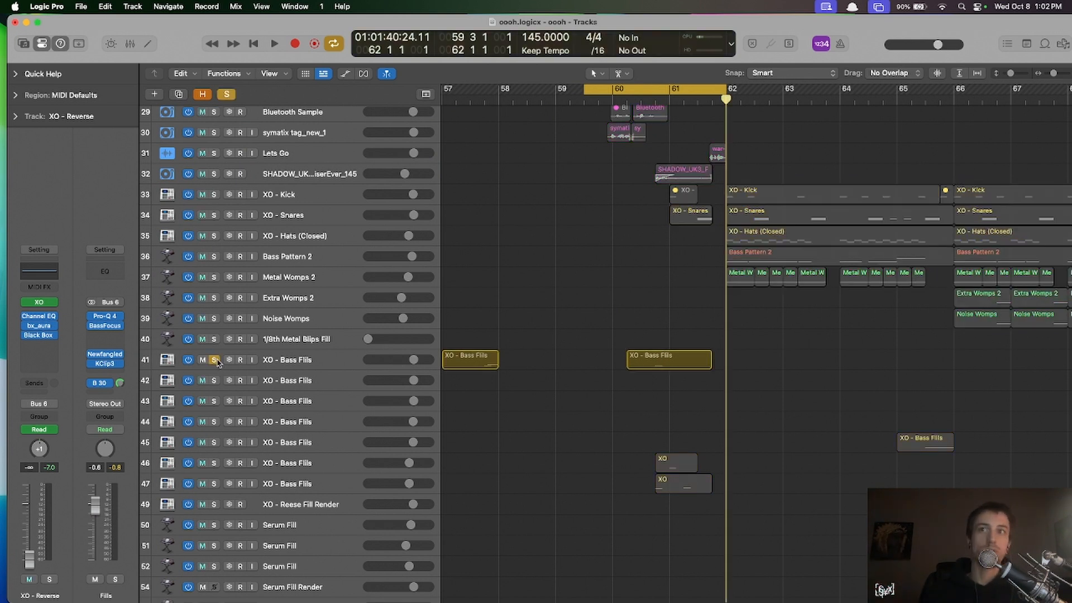
pyautogui.click(215, 463)
pyautogui.click(215, 484)
pyautogui.press('space')
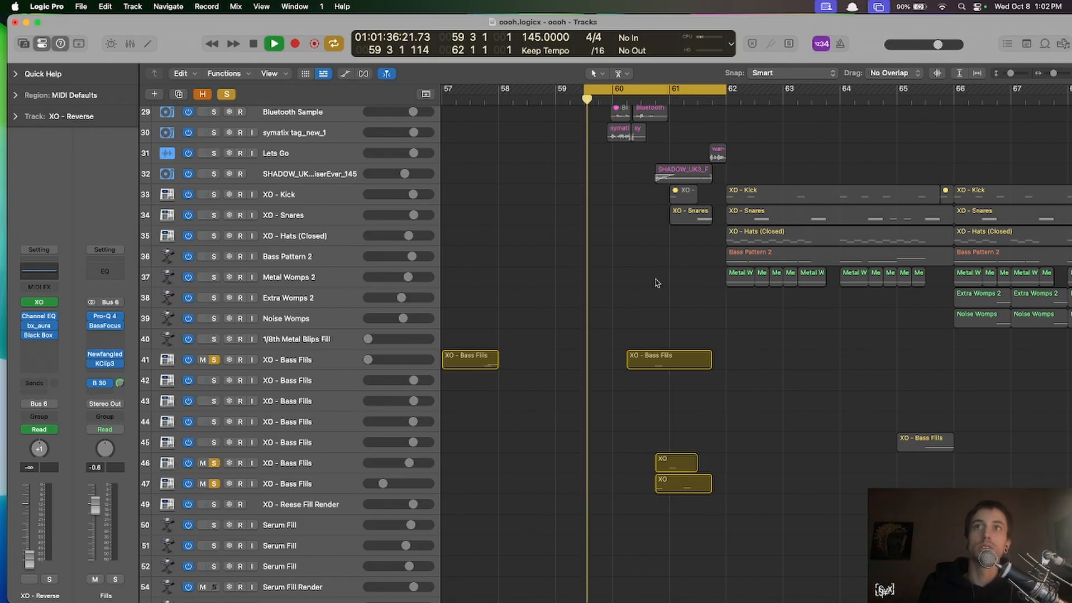
pyautogui.scroll(3, 657, 283)
pyautogui.scroll(-4, 657, 283)
pyautogui.scroll(3, 657, 283)
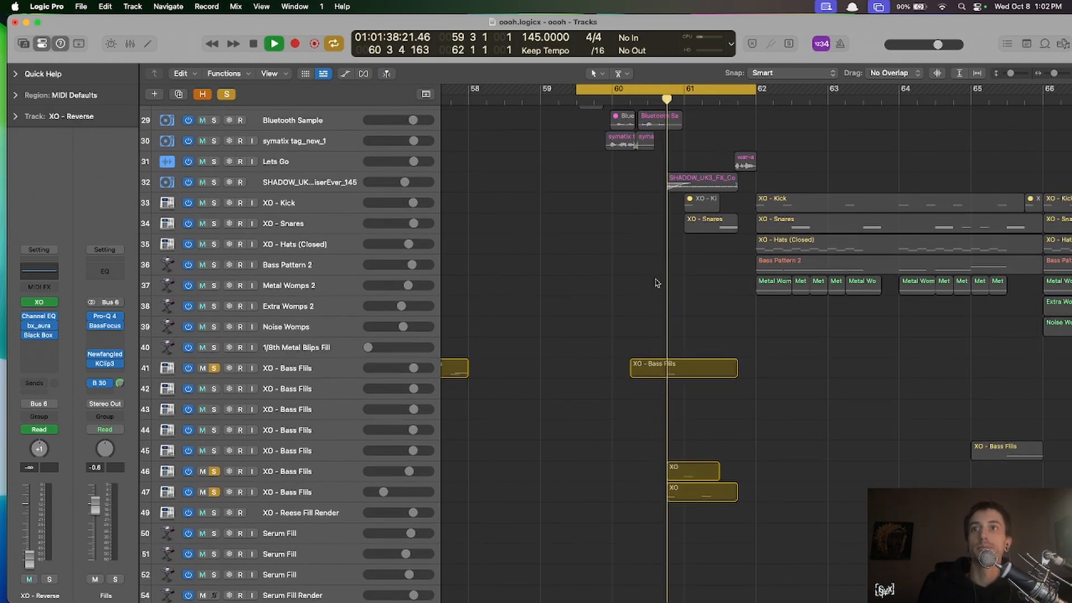
pyautogui.scroll(-2, 689, 287)
pyautogui.press('space')
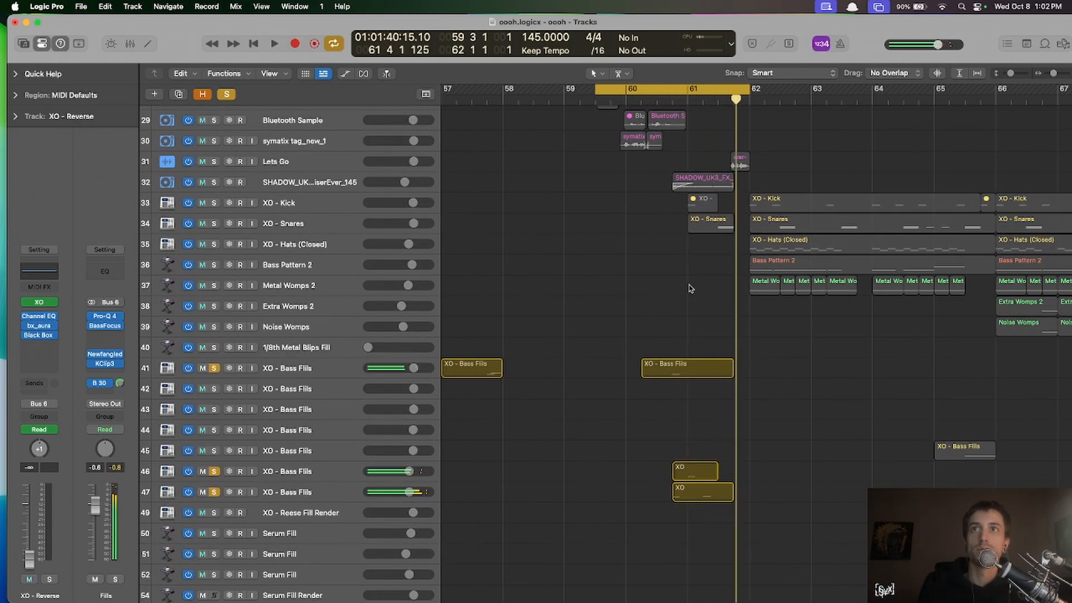
# - Clear the solos, then audition the SHADOW_UK3_FX_CoolestRiserEver_145 track alone through bar 61
pyautogui.scroll(2, 485, 331)
pyautogui.hscroll(2, 485, 331)
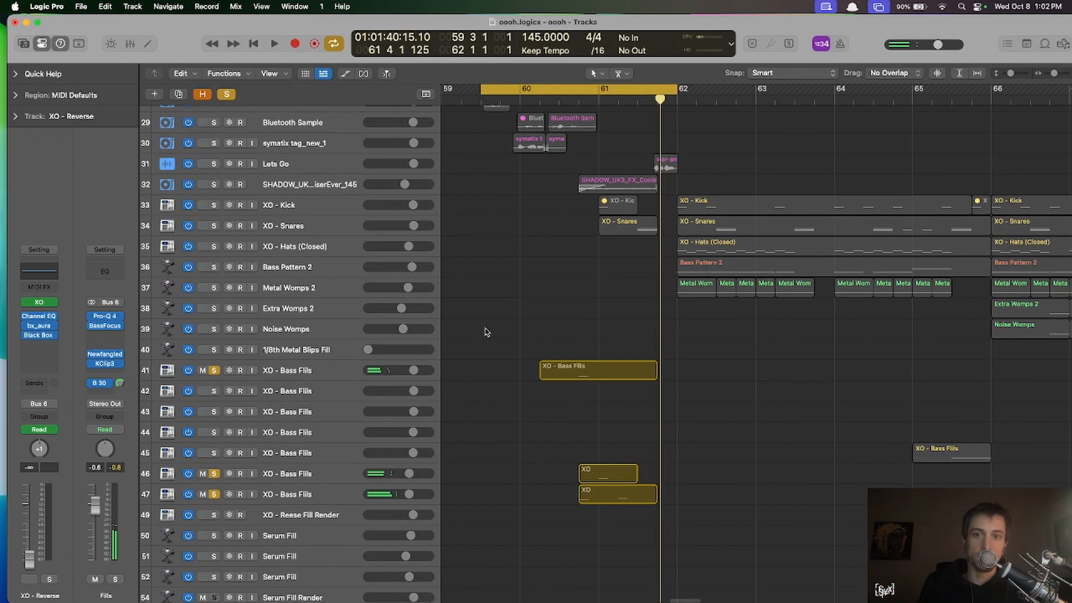
pyautogui.press('ctrl+alt+super+s')
pyautogui.scroll(5, 519, 335)
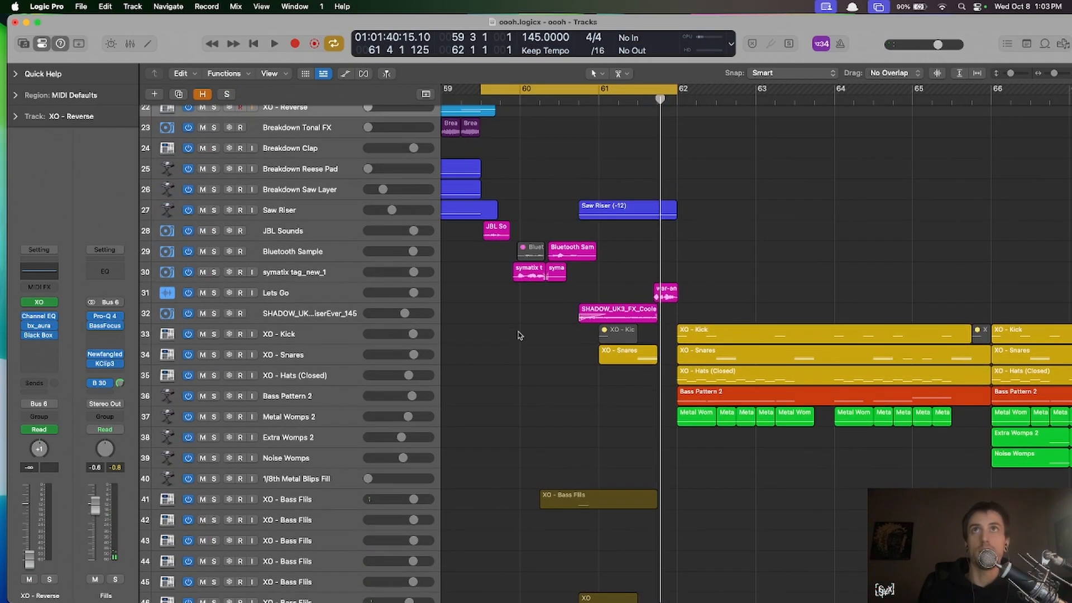
pyautogui.hscroll(-2, 520, 335)
pyautogui.click(214, 315)
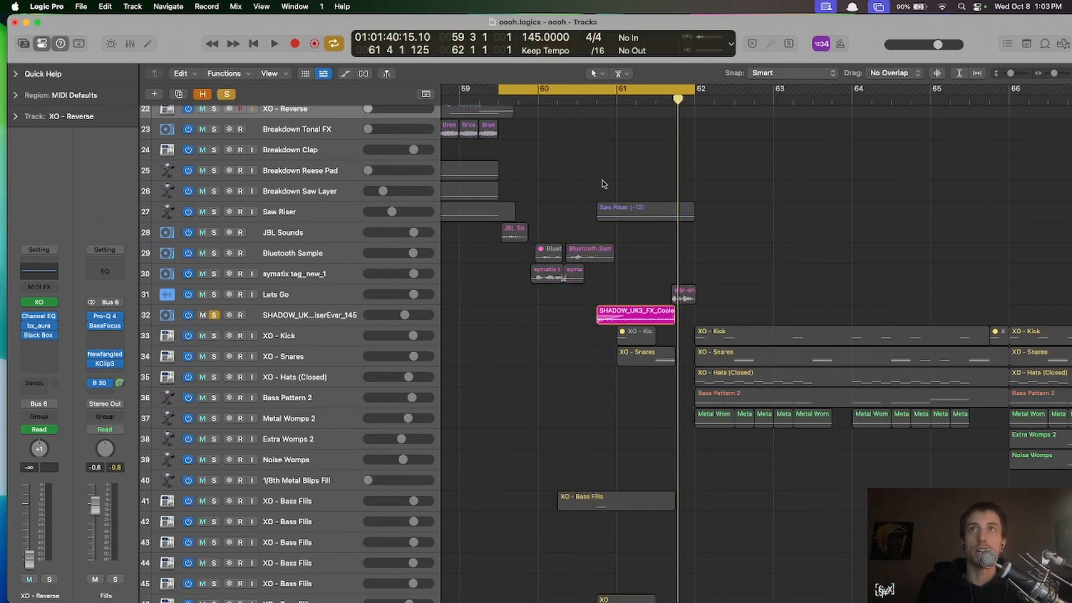
pyautogui.click(598, 98)
pyautogui.doubleClick(499, 98)
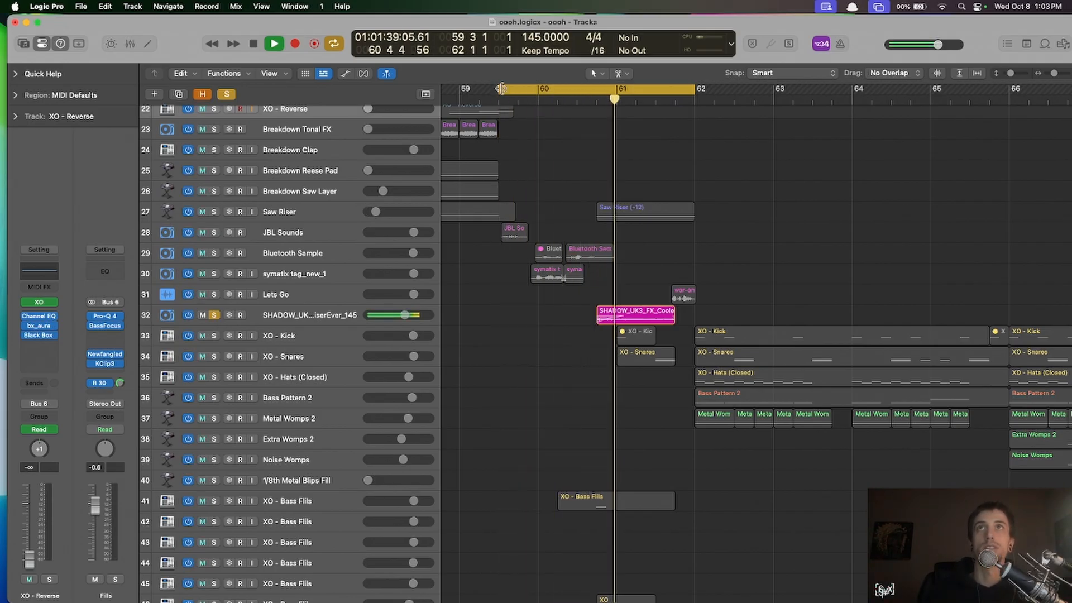
pyautogui.press('space')
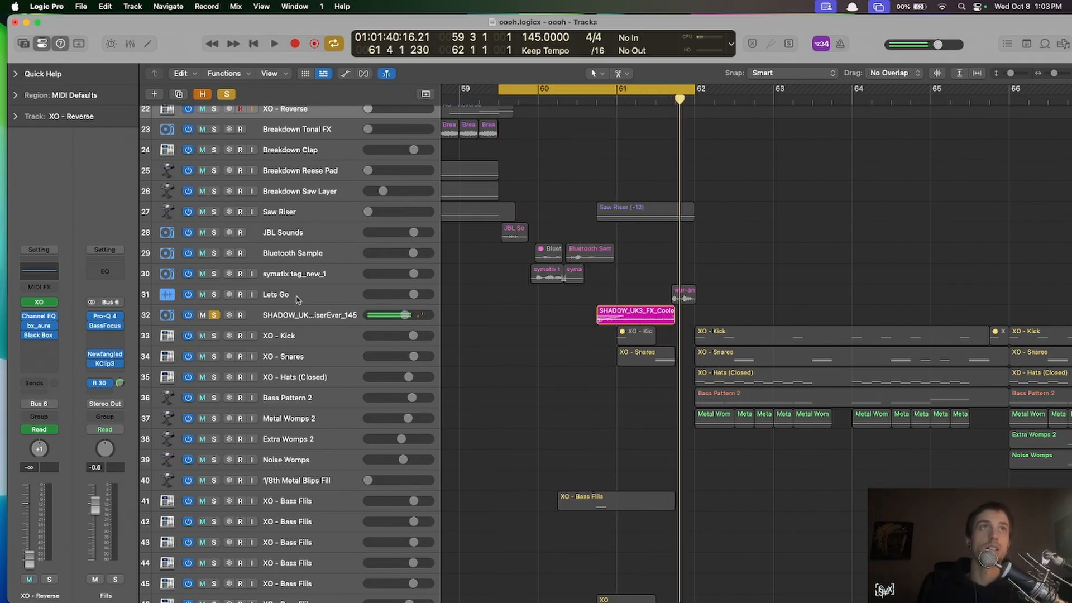
# - Move the solo to the Saw Riser track, play the cycled section up to bar 62, and remove the solo
pyautogui.click(214, 315)
pyautogui.click(214, 212)
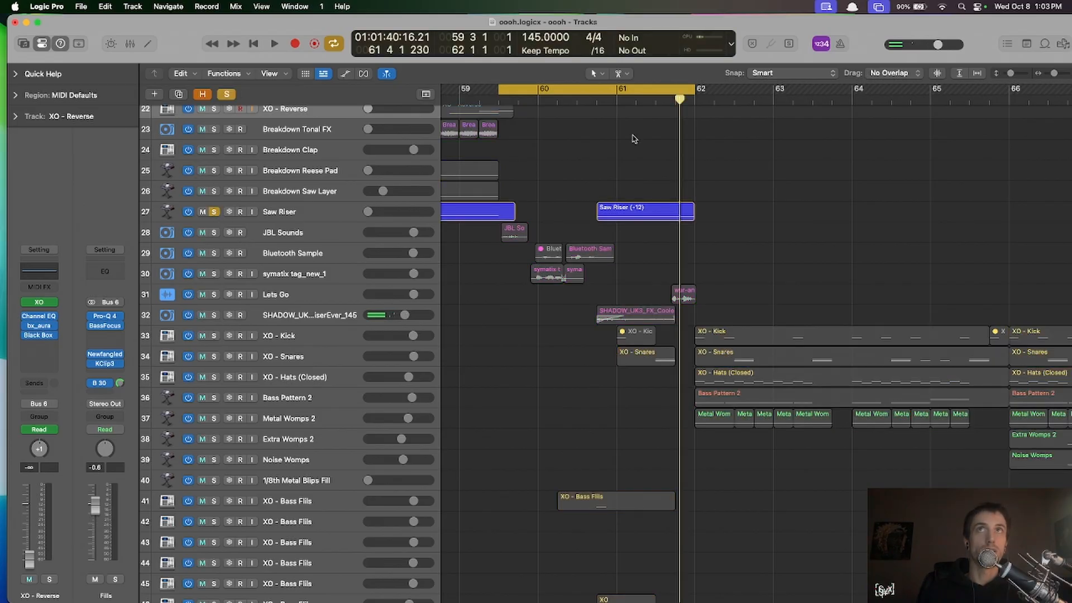
pyautogui.press('space')
pyautogui.press('super+Left')
pyautogui.press('super+Left')
pyautogui.press('super+Left')
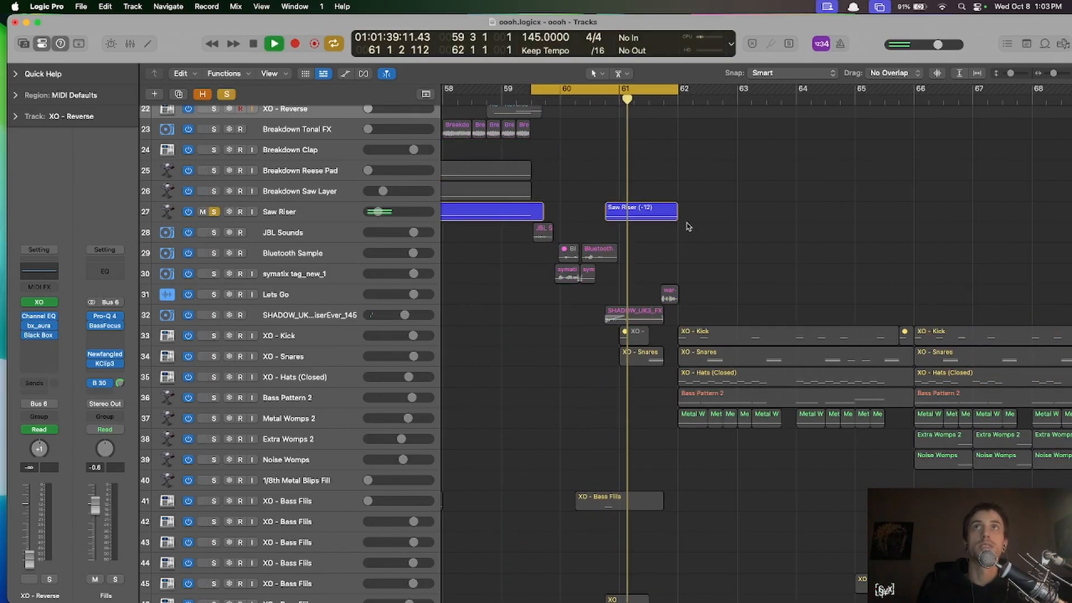
pyautogui.press('space')
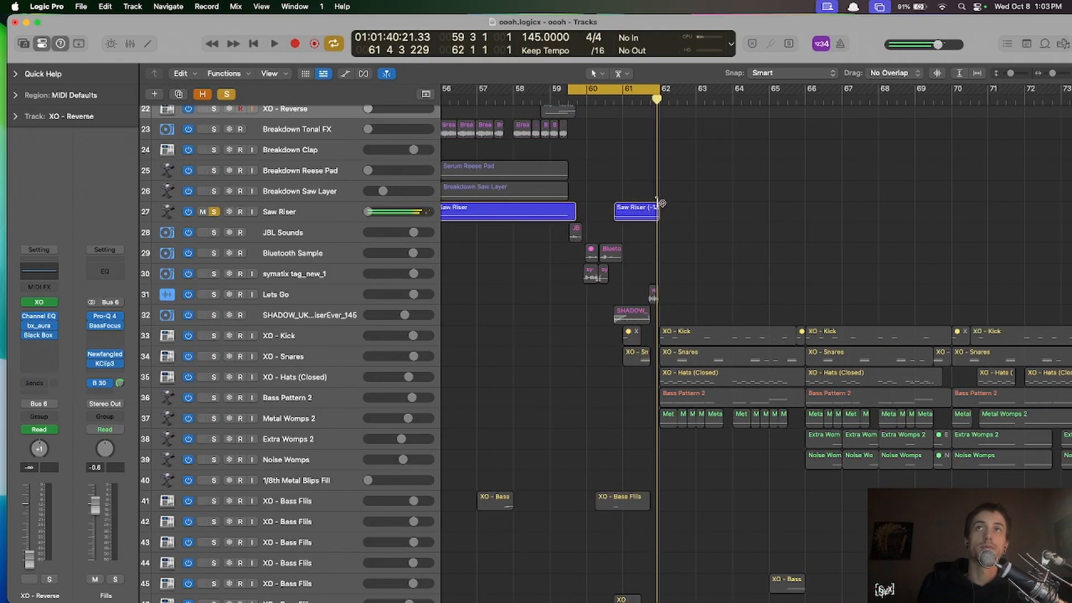
pyautogui.press('a')
pyautogui.press('a')
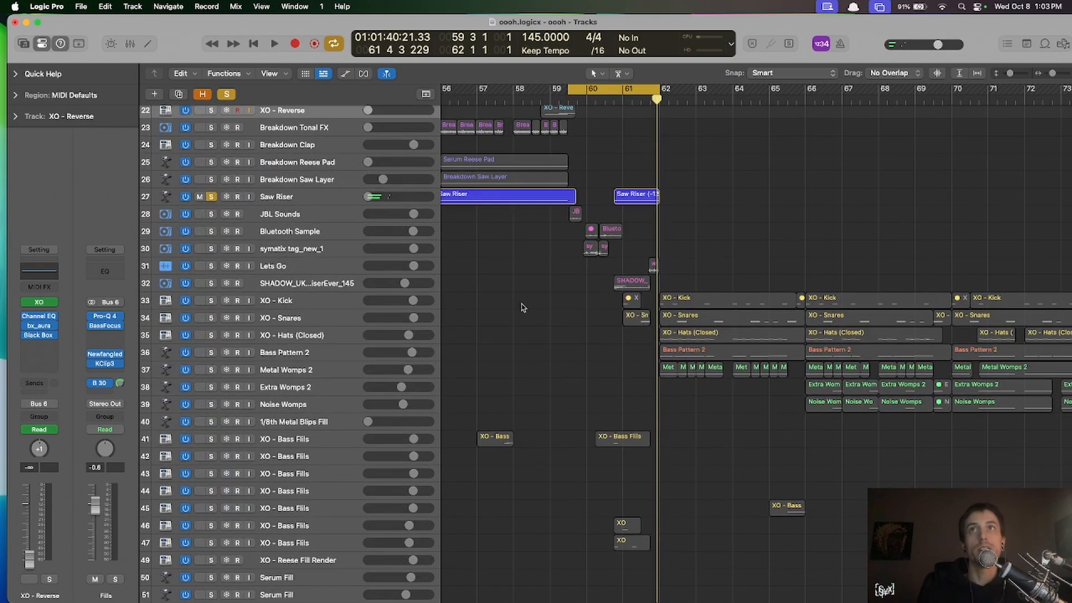
pyautogui.click(211, 198)
# - Point out the XO - Snares region at bar 61, then deselect it and place the playhead at bar 61 beat 3
pyautogui.scroll(3, 619, 313)
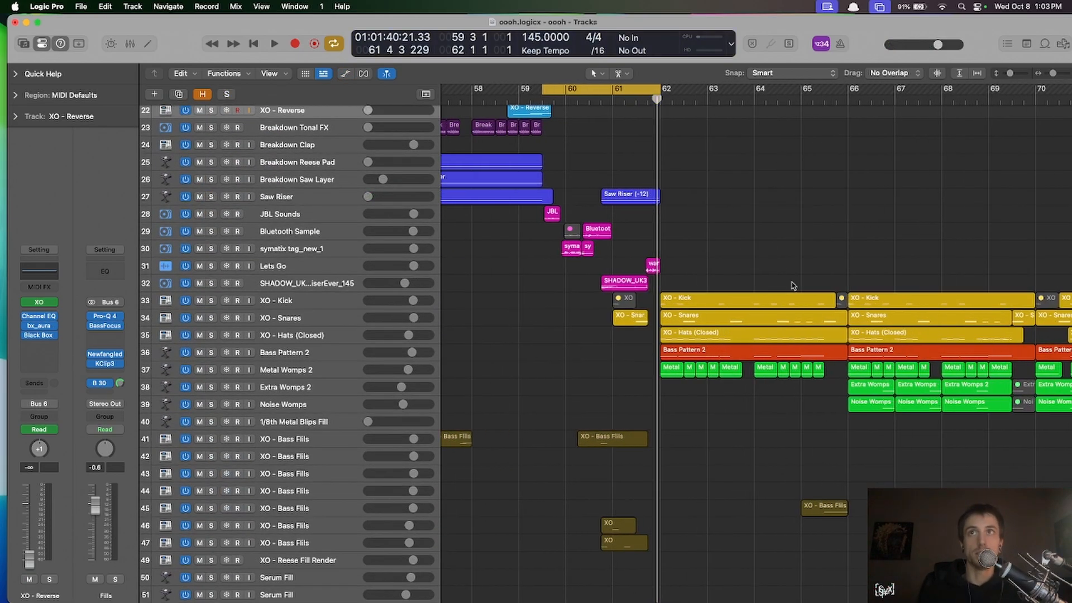
pyautogui.scroll(-2, 736, 226)
pyautogui.click(639, 323)
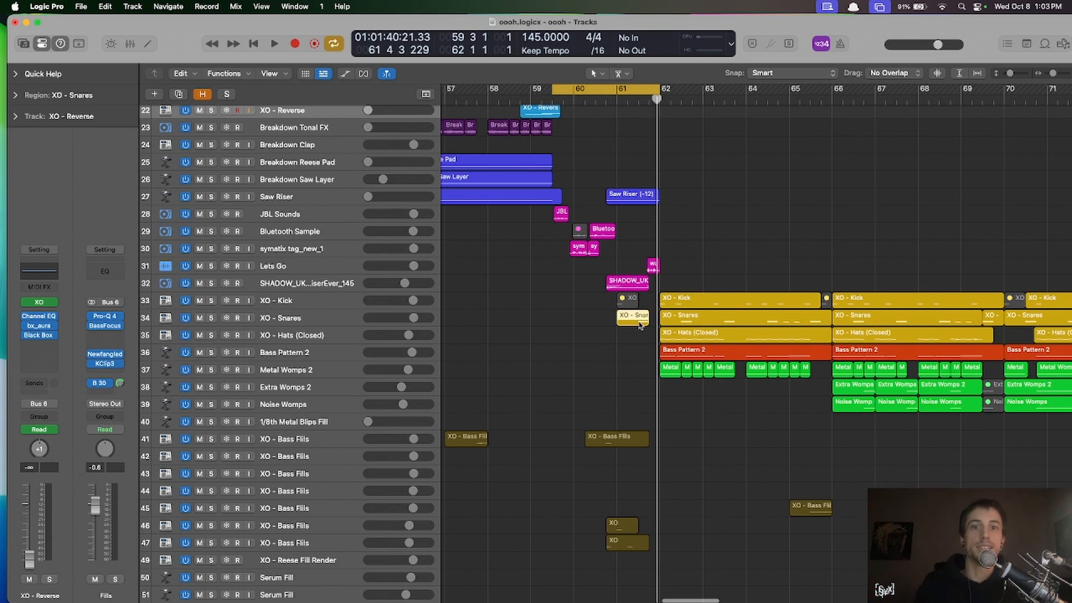
pyautogui.click(631, 342)
pyautogui.click(639, 100)
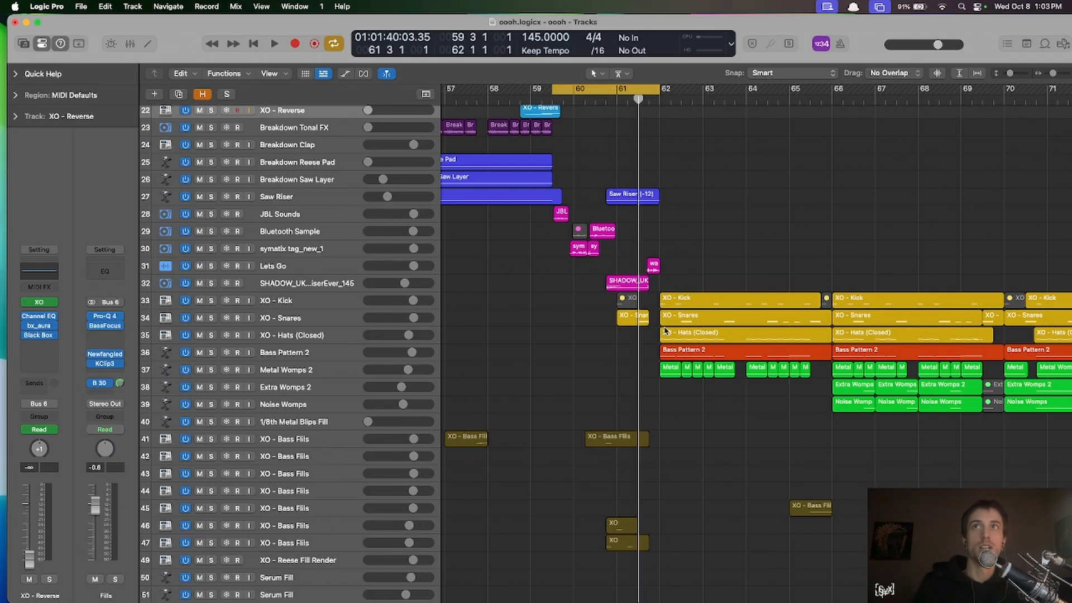
# - Highlight the second drop's drum, bass and womp regions from bar 78 to 94, then deselect them and return to bar 61
pyautogui.hscroll(10, 658, 281)
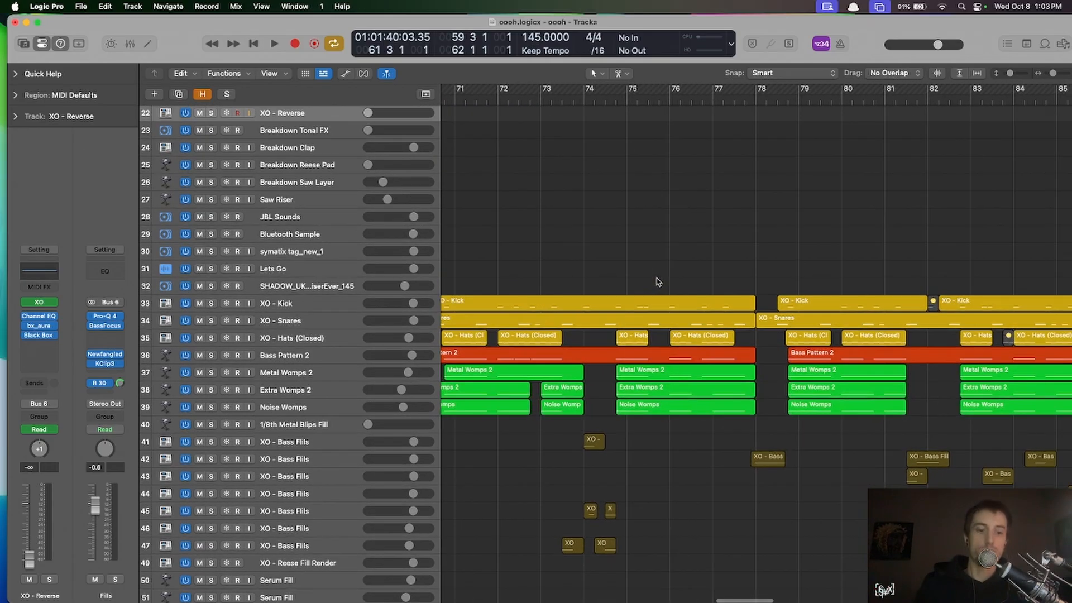
pyautogui.scroll(-5, 658, 282)
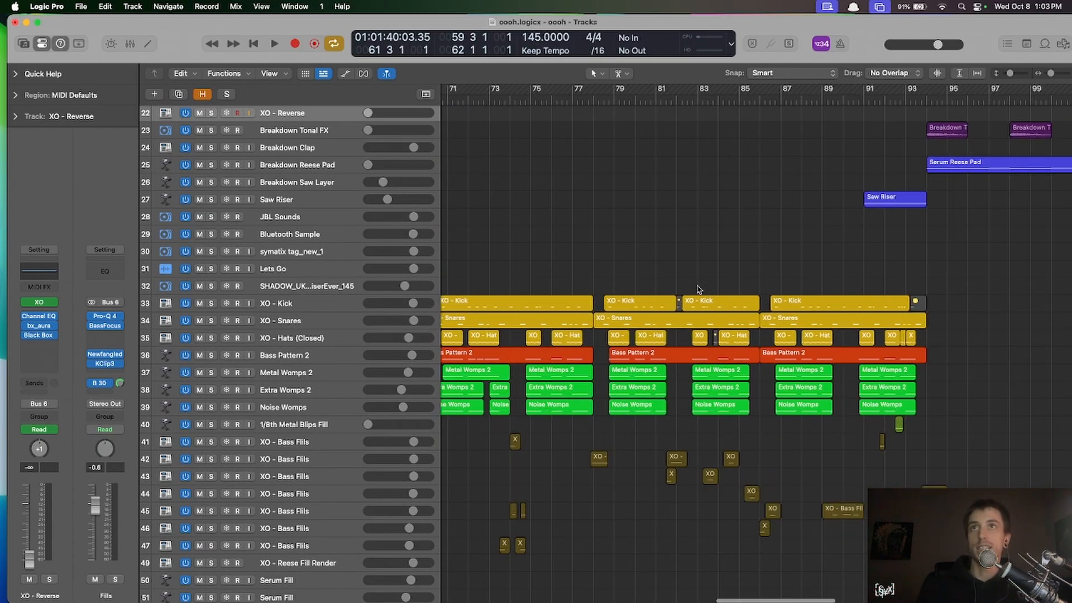
pyautogui.moveTo(600, 271); pyautogui.dragTo(966, 437)
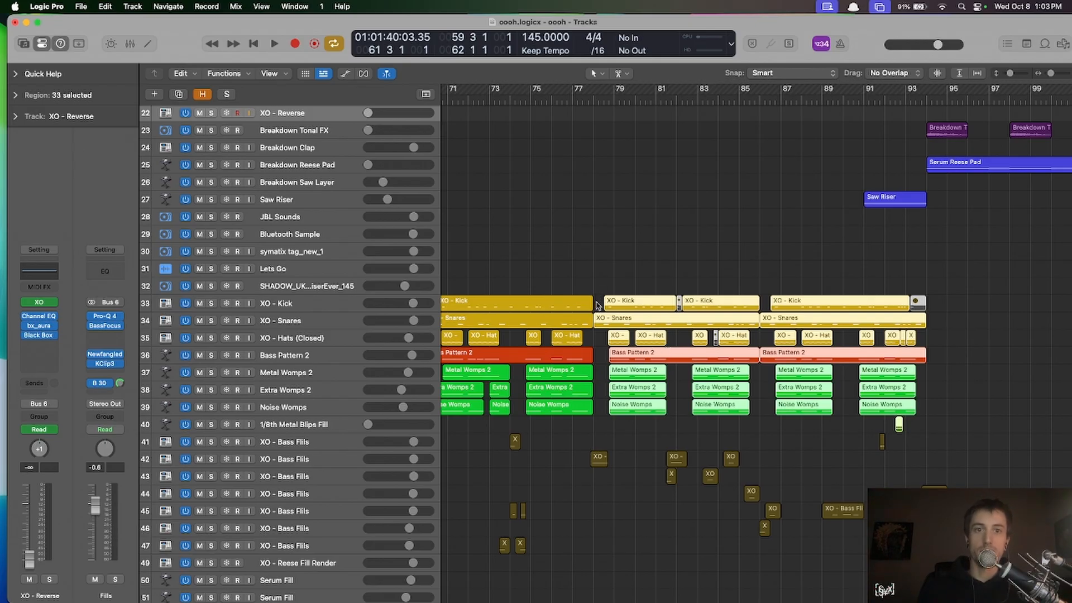
pyautogui.click(598, 304)
pyautogui.hscroll(-12, 598, 304)
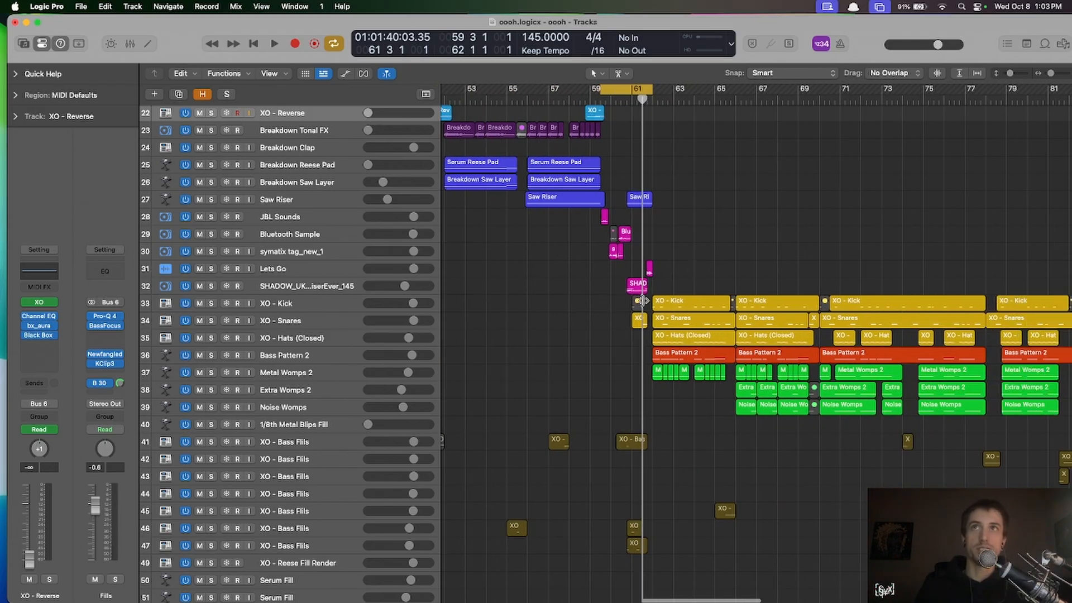
pyautogui.scroll(4, 642, 296)
pyautogui.scroll(4, 643, 297)
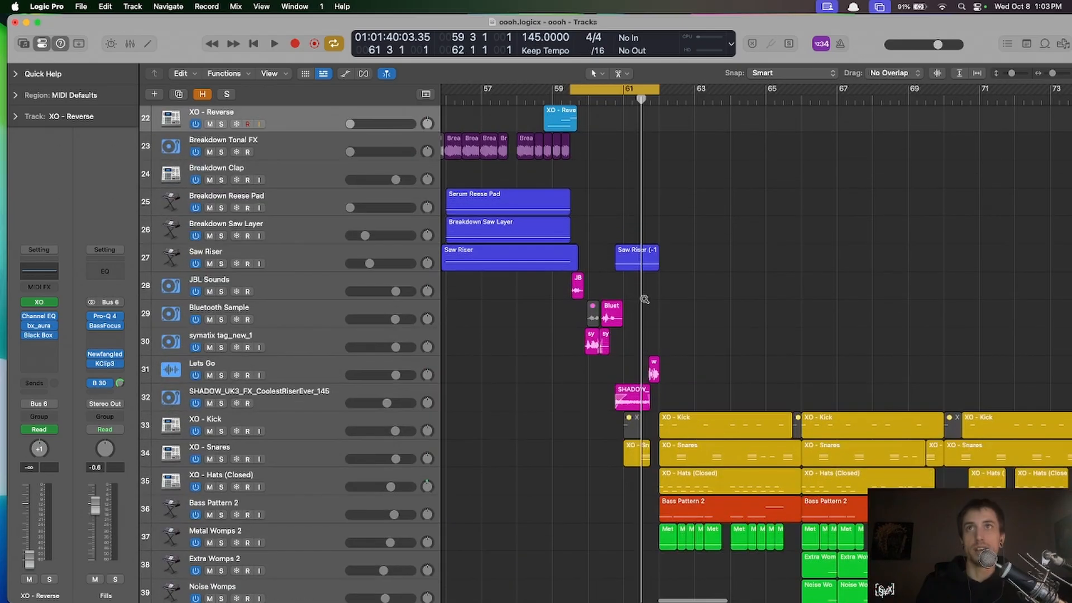
# - Place the playhead at bar 62, review the tracks entering the drop, and return the playhead to bar 61 beat 3
pyautogui.click(663, 98)
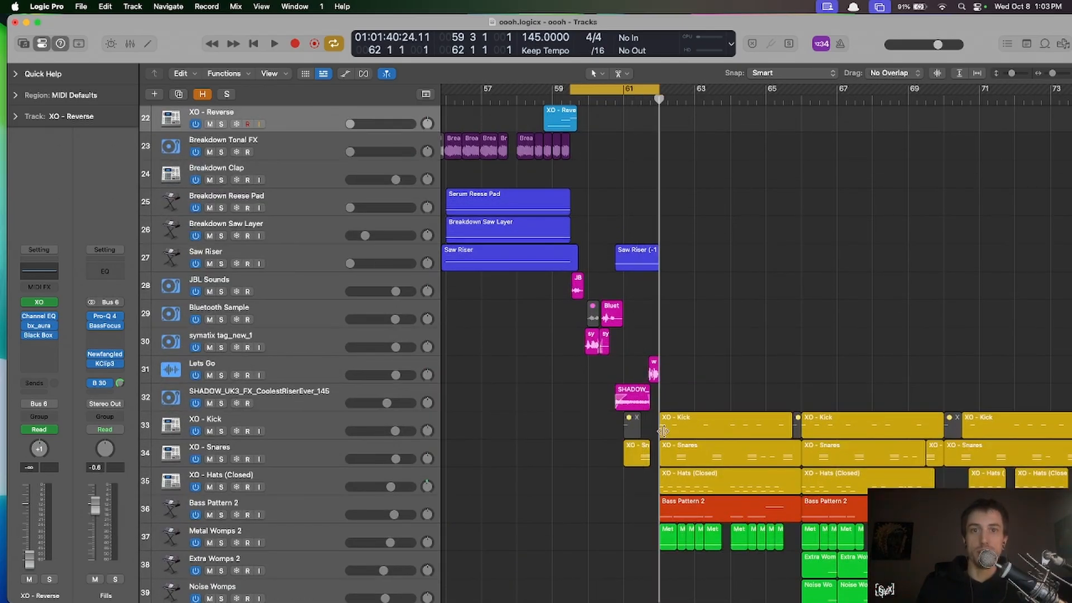
pyautogui.scroll(-4, 642, 402)
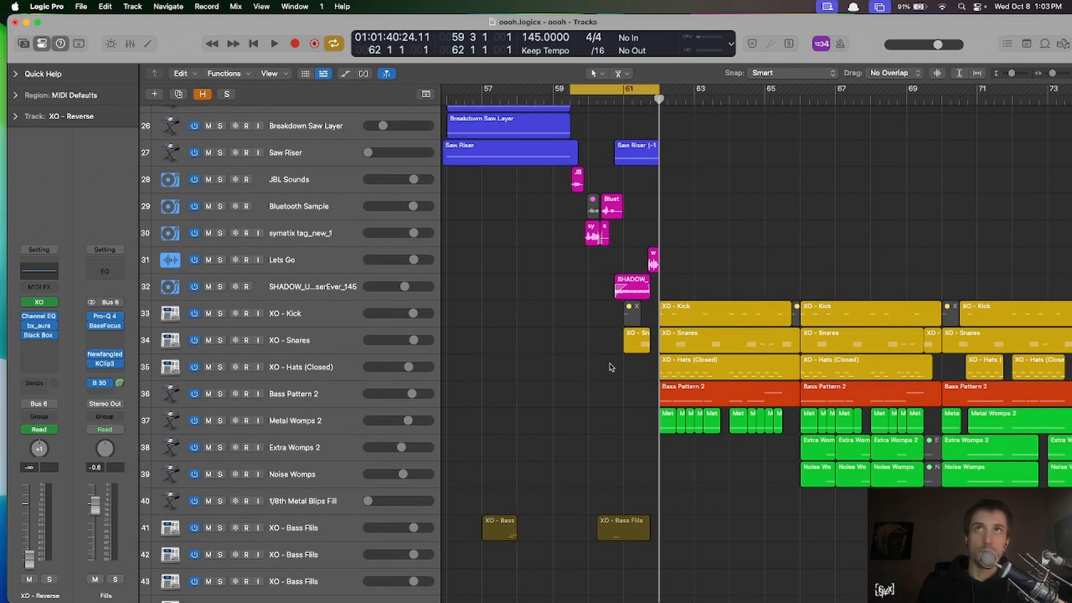
pyautogui.scroll(-2, 626, 236)
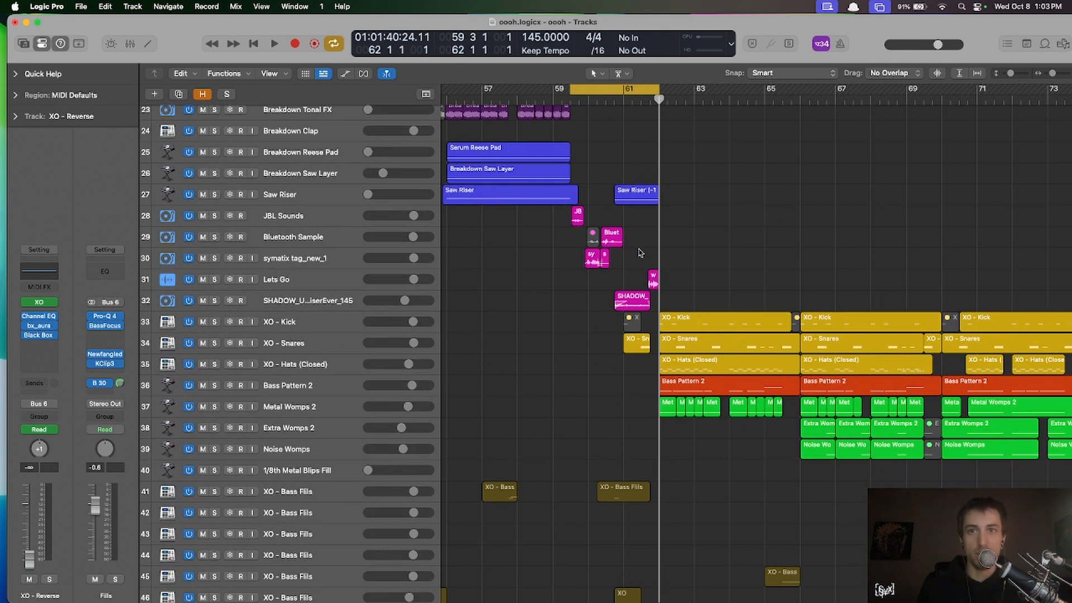
pyautogui.scroll(2, 656, 338)
pyautogui.click(638, 110)
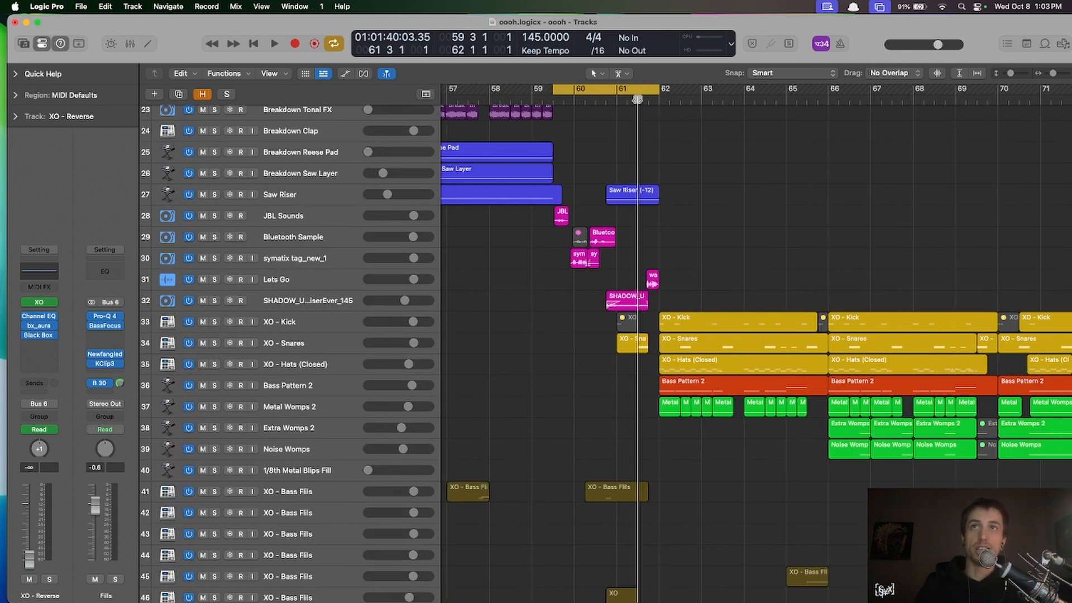
pyautogui.keyDown('ctrl'); pyautogui.keyDown('alt'); pyautogui.click(654, 326); pyautogui.keyUp('alt'); pyautogui.keyUp('ctrl')
pyautogui.keyDown('ctrl'); pyautogui.keyDown('alt'); pyautogui.click(641, 211); pyautogui.keyUp('alt'); pyautogui.keyUp('ctrl')
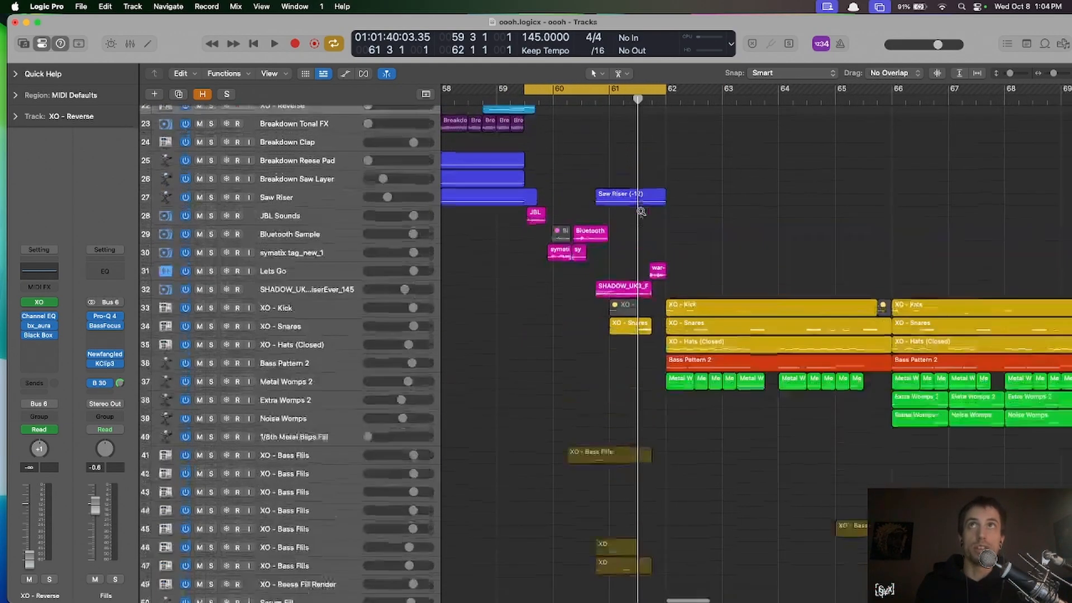
# - Turn off cycle mode, play the transition into the second drop, and place the playhead at bar 61 beat 4
pyautogui.click(620, 90)
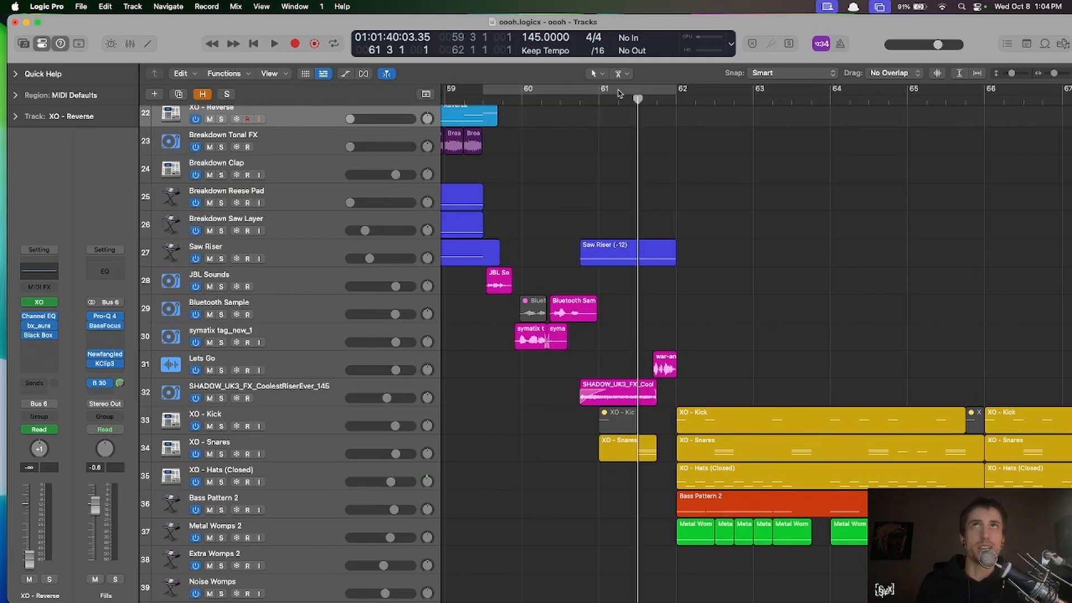
pyautogui.click(593, 96)
pyautogui.press('space')
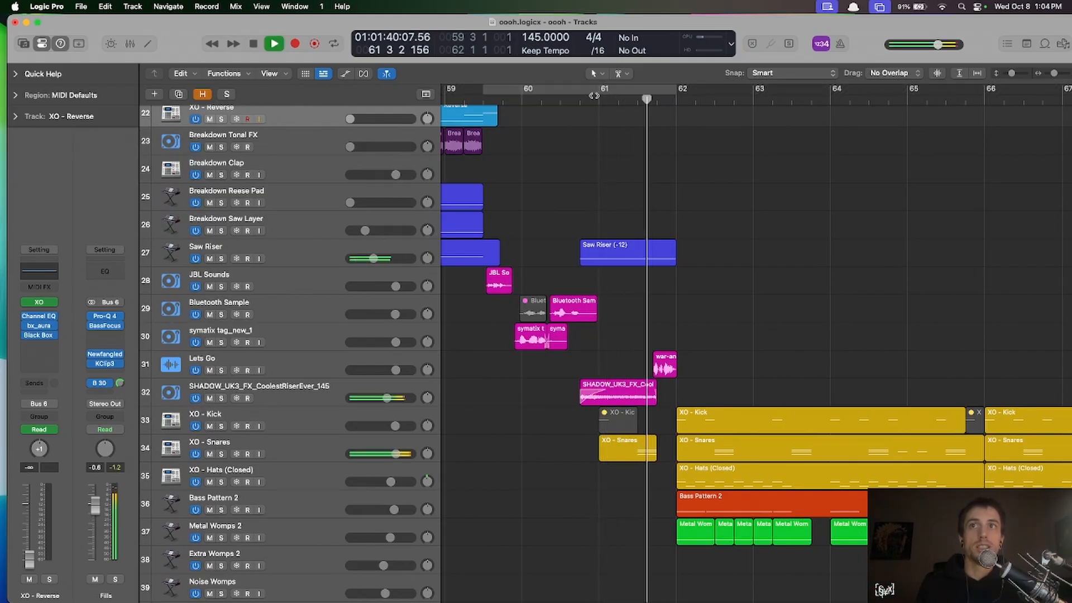
pyautogui.press('space')
pyautogui.press('a')
pyautogui.press('a')
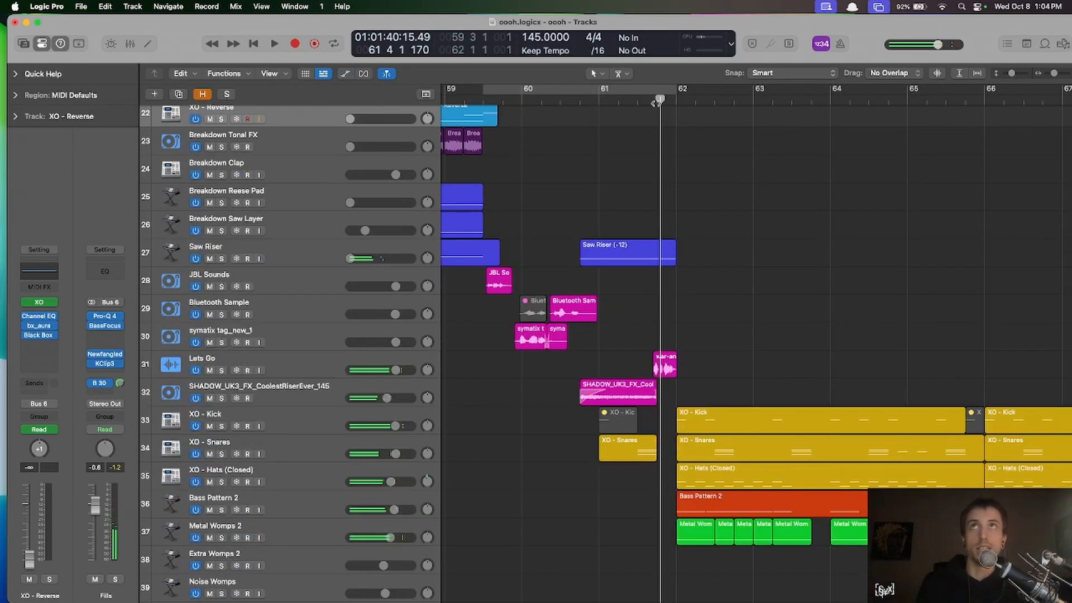
pyautogui.click(657, 100)
# - Examine the whole second-drop arrangement from bar 61 to bar 94, including its drums, basses, womps and fills
pyautogui.press('super+Up')
pyautogui.press('super+Up')
pyautogui.press('super+Up')
pyautogui.press('super+Left')
pyautogui.press('super+Left')
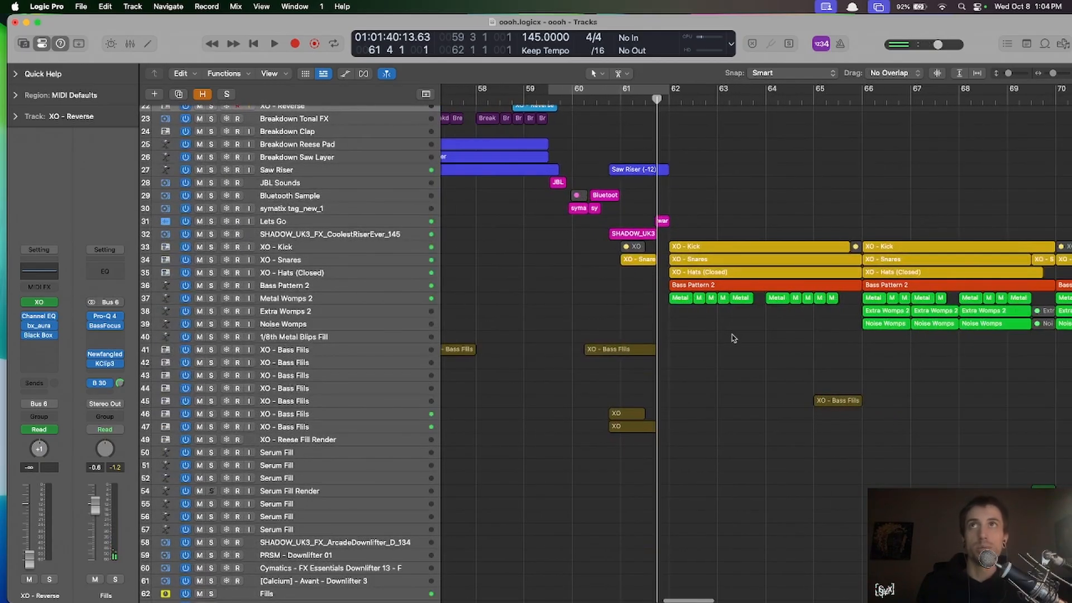
pyautogui.press('super+Left')
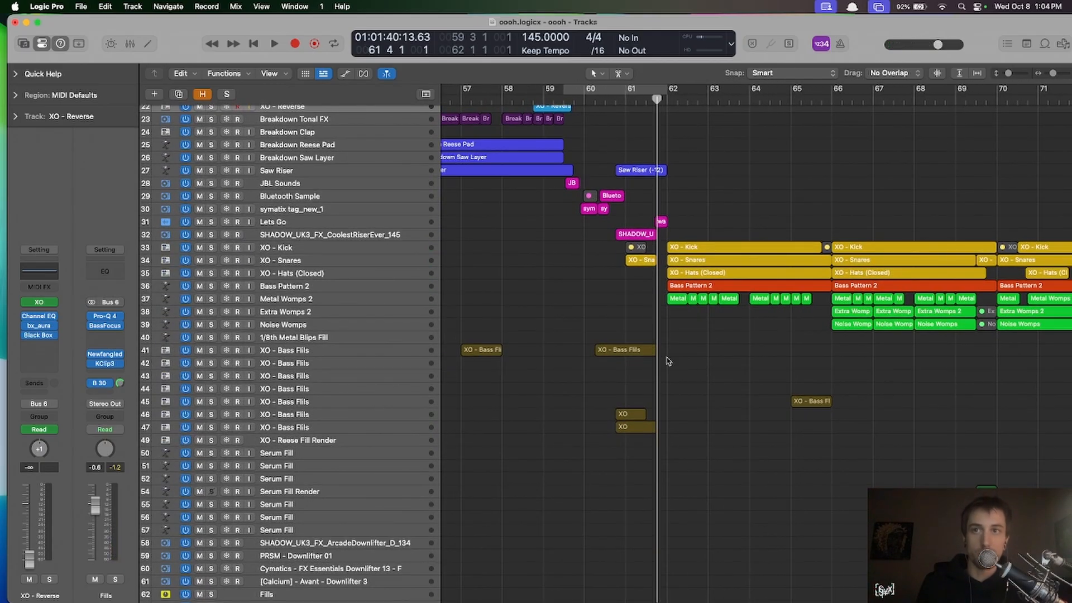
pyautogui.press('super+Left')
pyautogui.press('super+Left')
pyautogui.press('super+Left')
pyautogui.press('super+Down')
pyautogui.press('super+Down')
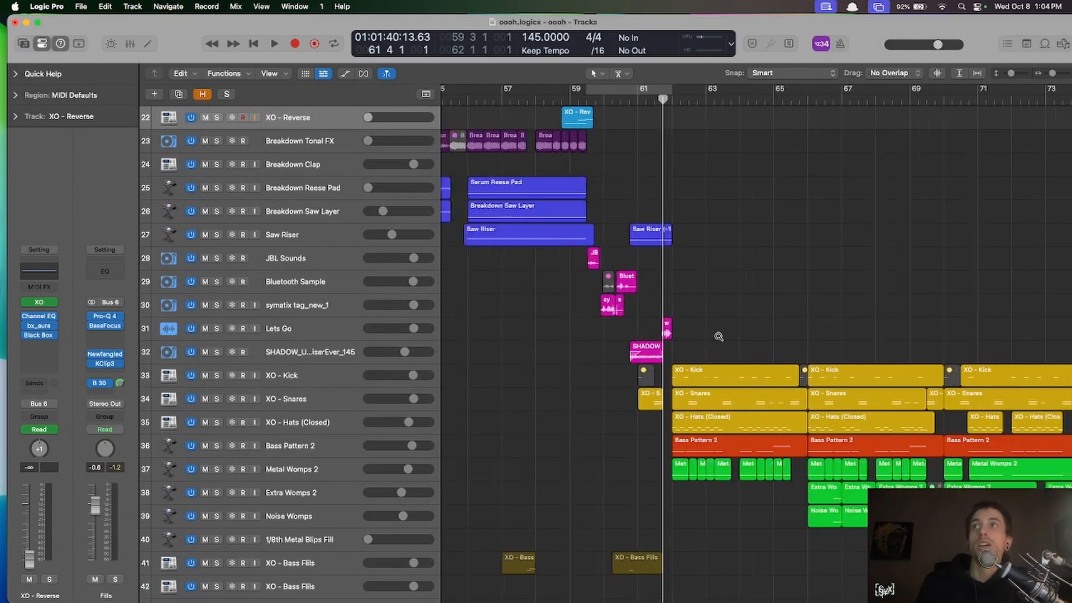
pyautogui.press('super+Up')
pyautogui.press('super+Up')
pyautogui.press('super+Right')
pyautogui.press('super+Right')
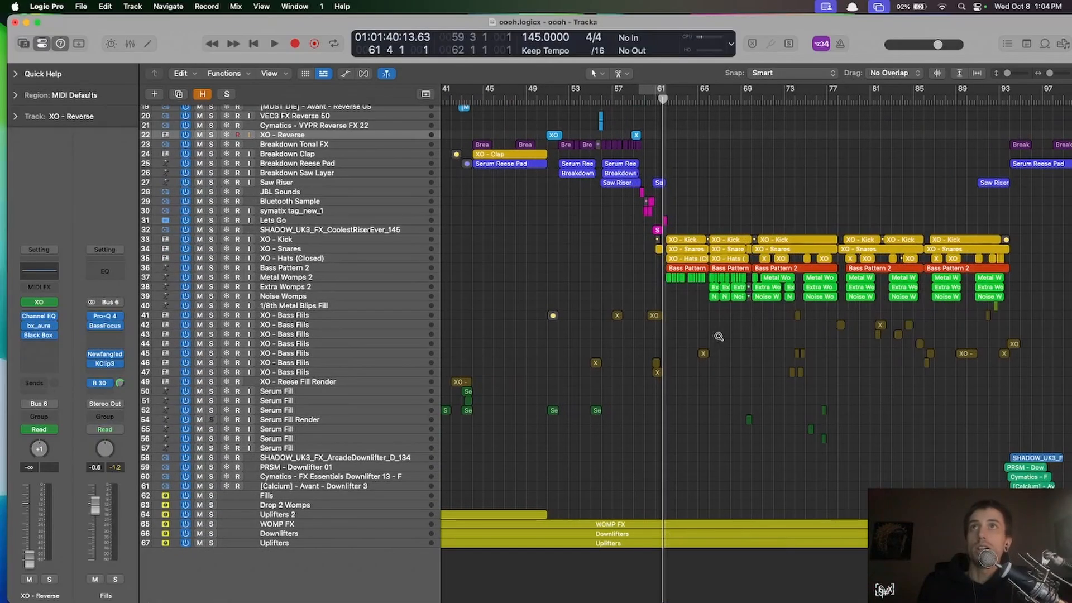
pyautogui.scroll(1, 677, 212)
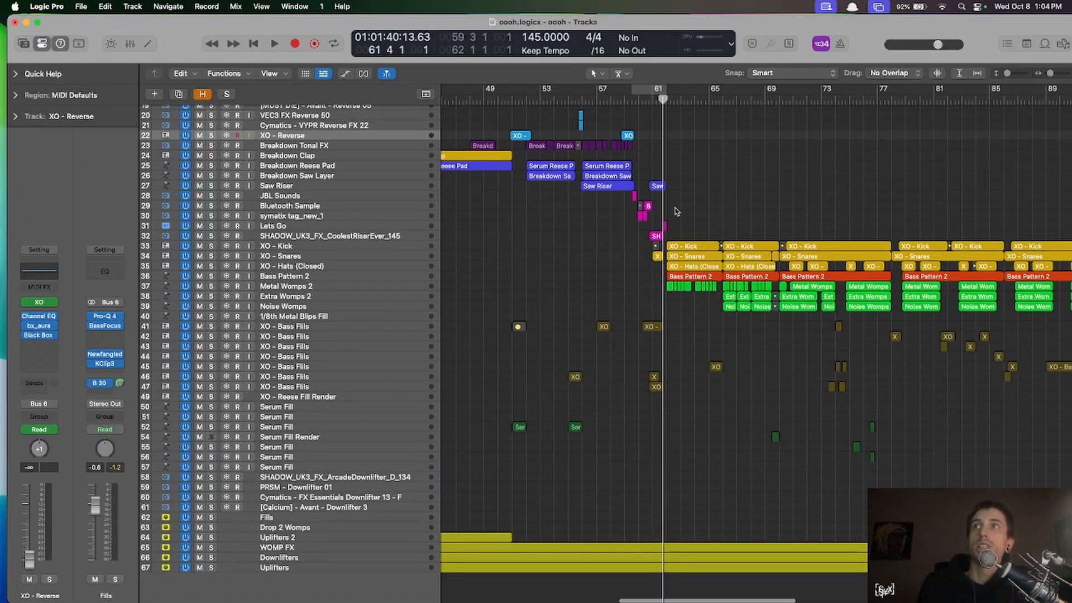
pyautogui.hscroll(2, 808, 253)
pyautogui.hscroll(1, 903, 193)
pyautogui.hscroll(5, 903, 194)
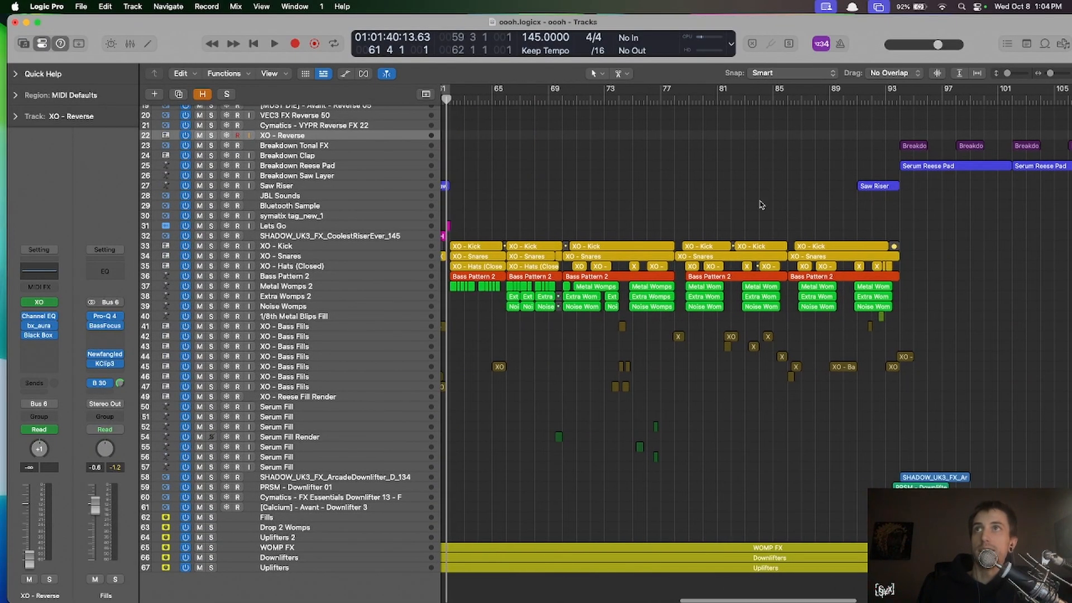
# - Highlight the drop's second half from bar 78 to 94, clear it, and point out the XO - Bass Fills region at bar 78
pyautogui.moveTo(689, 214); pyautogui.dragTo(945, 371)
pyautogui.hscroll(-3, 869, 230)
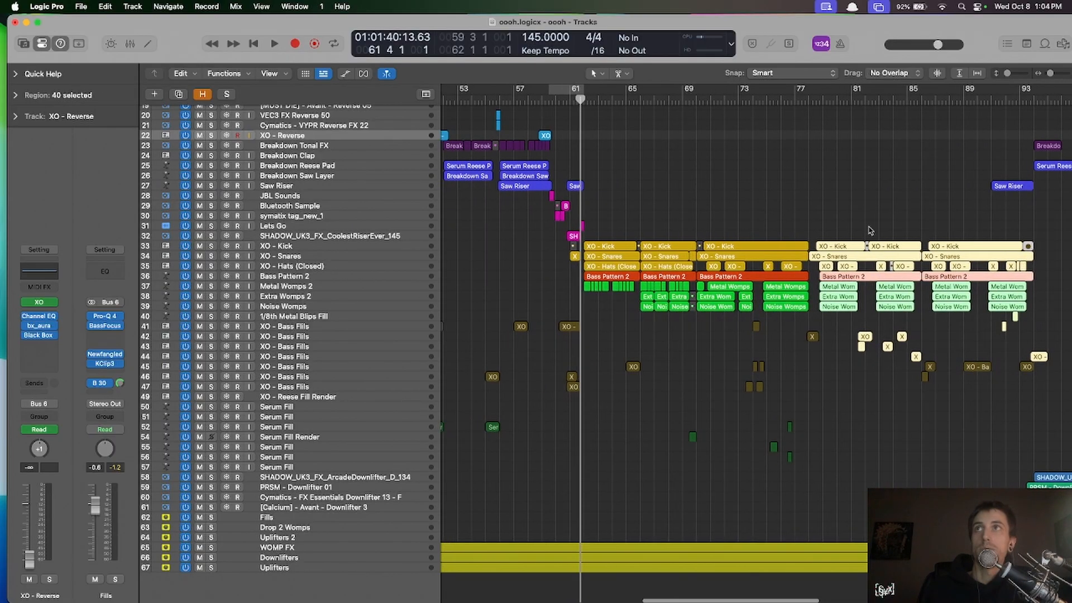
pyautogui.click(812, 235)
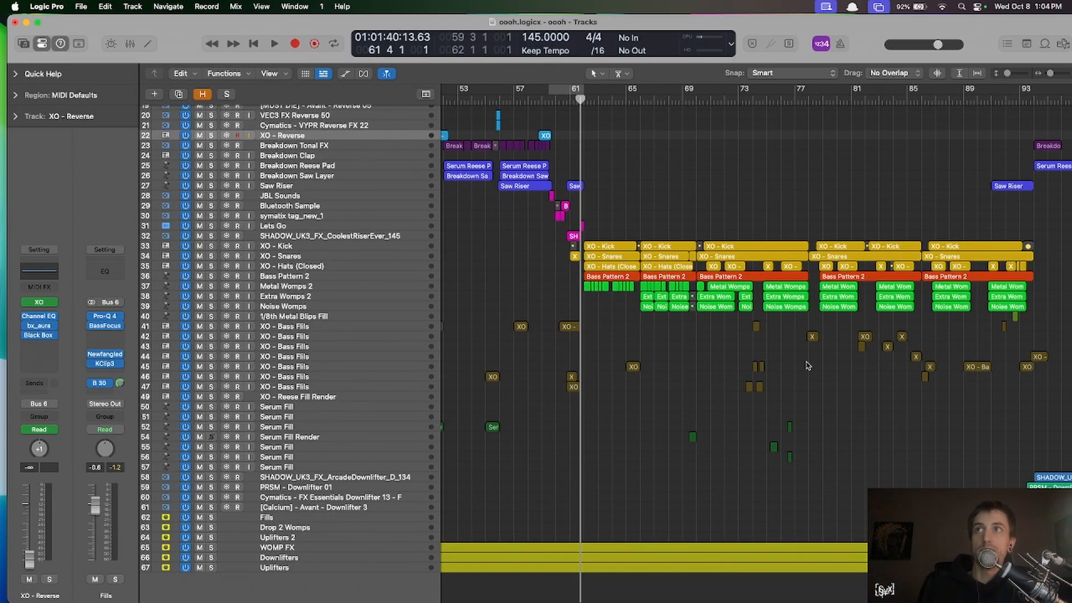
pyautogui.click(812, 336)
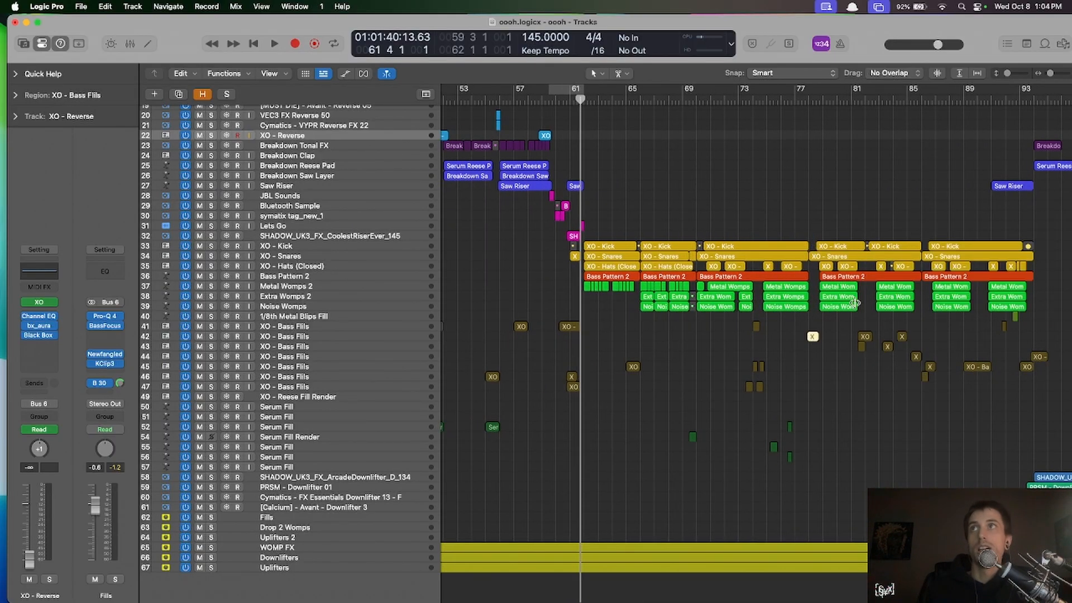
# - Highlight the drum, bass and womp regions in the drop's first half from bar 62, then deselect them
pyautogui.hscroll(-2, 782, 302)
pyautogui.moveTo(624, 221); pyautogui.dragTo(828, 314)
pyautogui.click(716, 326)
pyautogui.press('super+Down')
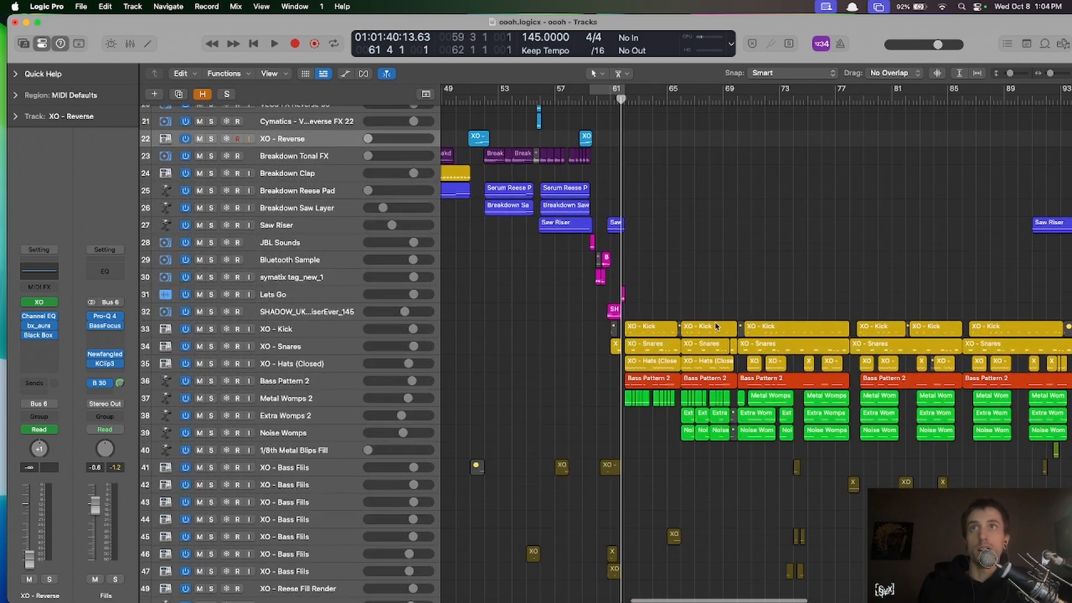
pyautogui.press('super+Right')
pyautogui.press('super+Right')
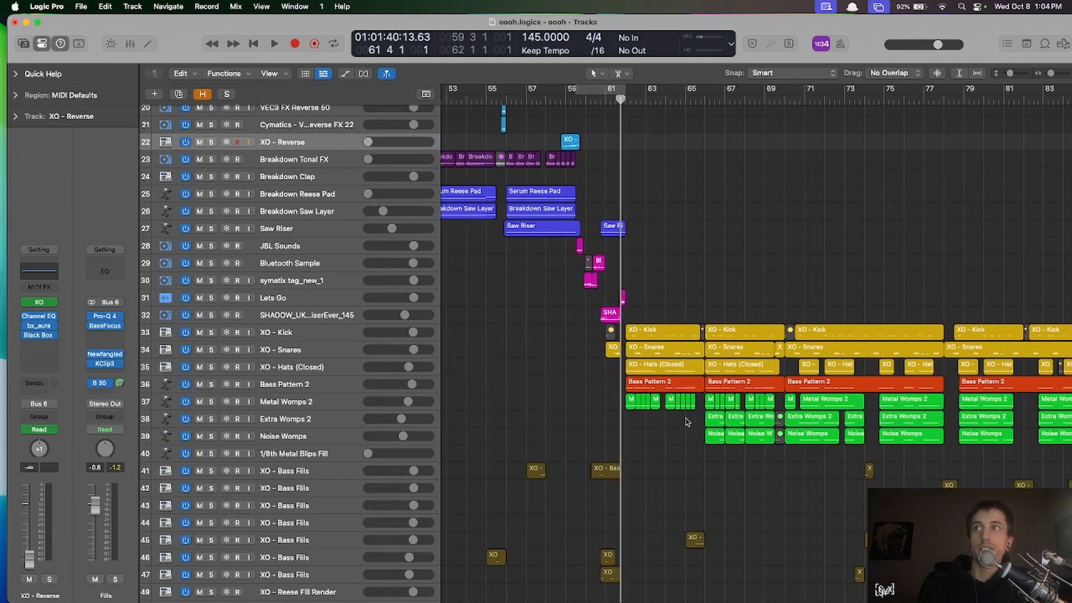
pyautogui.hscroll(4, 687, 422)
pyautogui.press('super+Left')
pyautogui.press('super+Left')
pyautogui.hscroll(-1, 655, 343)
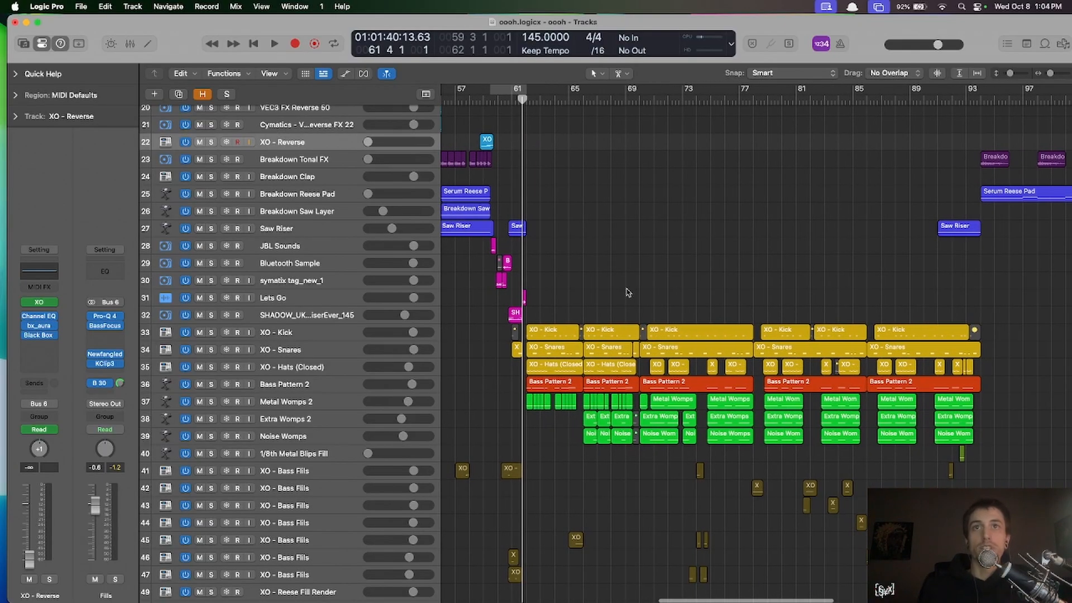
# - Select the Metal Womps 2 track, show track automation, and display its Serum B Warp lane
pyautogui.click(312, 404)
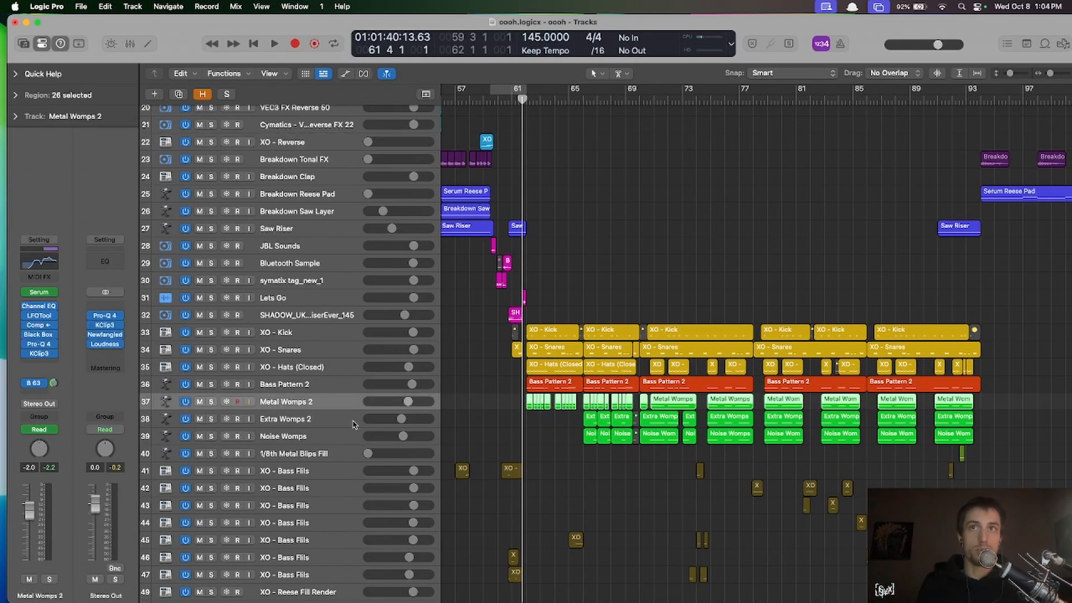
pyautogui.press('super+Left')
pyautogui.press('super+Left')
pyautogui.press('super+Left')
pyautogui.press('super+Left')
pyautogui.press('super+Down')
pyautogui.press('super+Down')
pyautogui.press('super+Right')
pyautogui.press('super+Right')
pyautogui.press('super+Right')
pyautogui.press('super+Right')
pyautogui.hscroll(1, 541, 416)
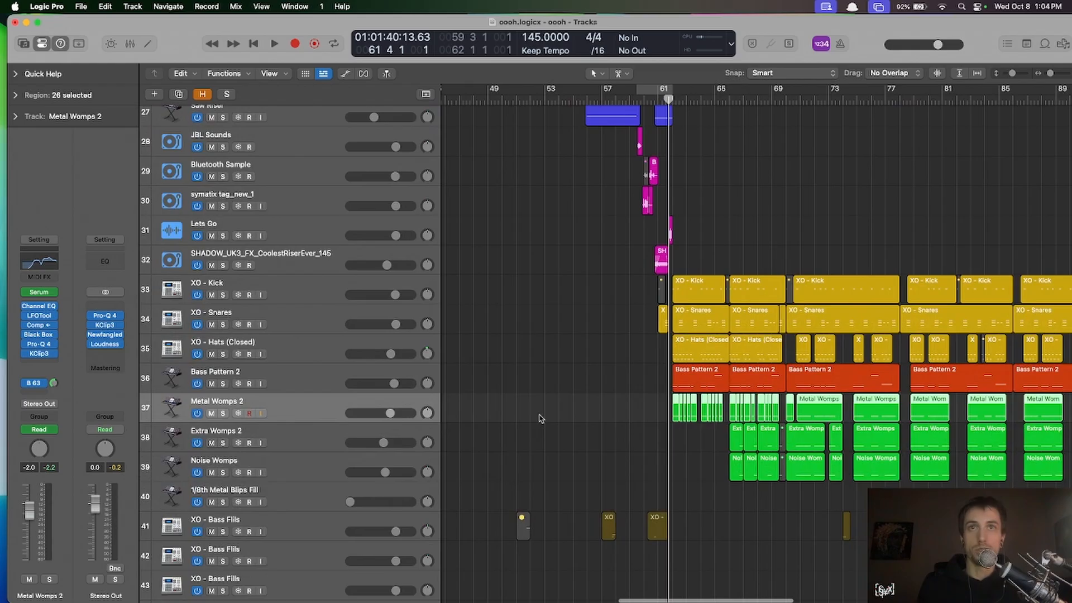
pyautogui.press('super+Right')
pyautogui.hscroll(5, 541, 416)
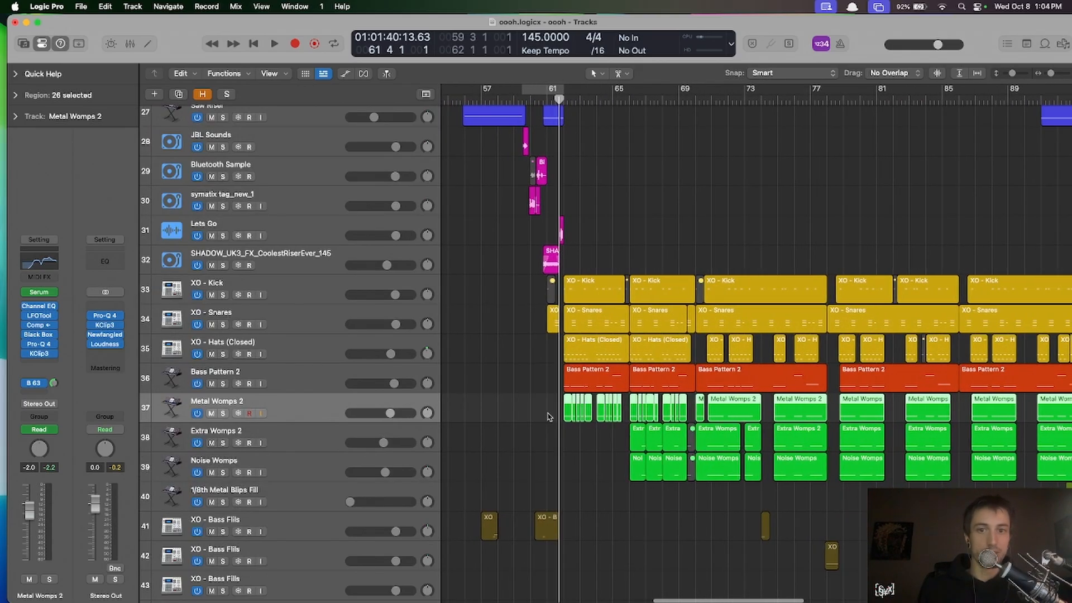
pyautogui.hscroll(3, 547, 416)
pyautogui.press('a')
pyautogui.click(363, 431)
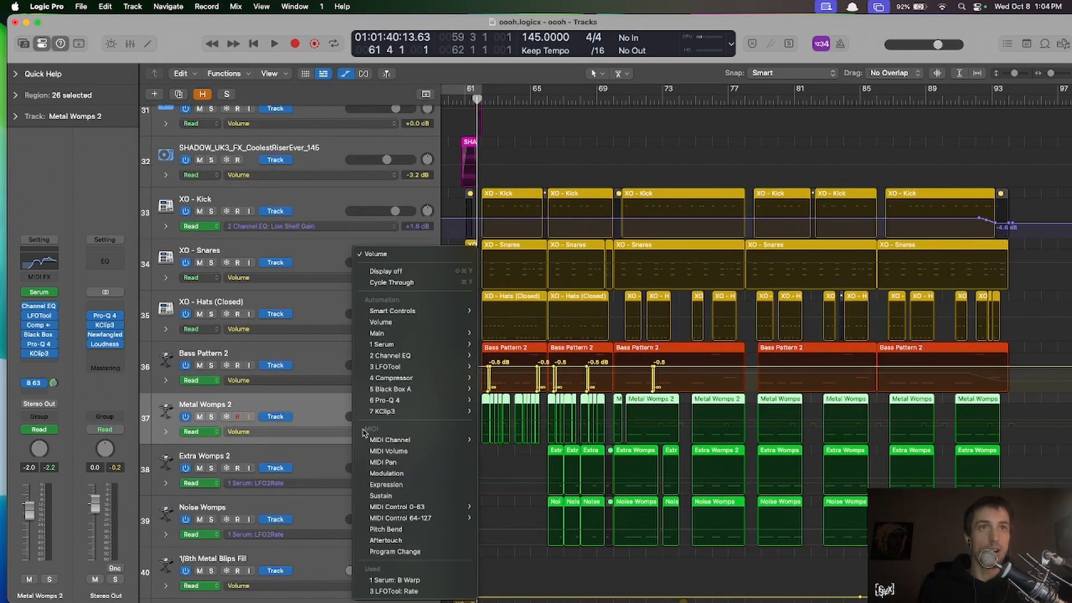
pyautogui.click(419, 580)
# - Highlight the B Warp automation points along the Metal Womps 2 track, then return its lane to Volume
pyautogui.press('super+Left')
pyautogui.press('super+Left')
pyautogui.press('super+Left')
pyautogui.press('super+Left')
pyautogui.press('super+Left')
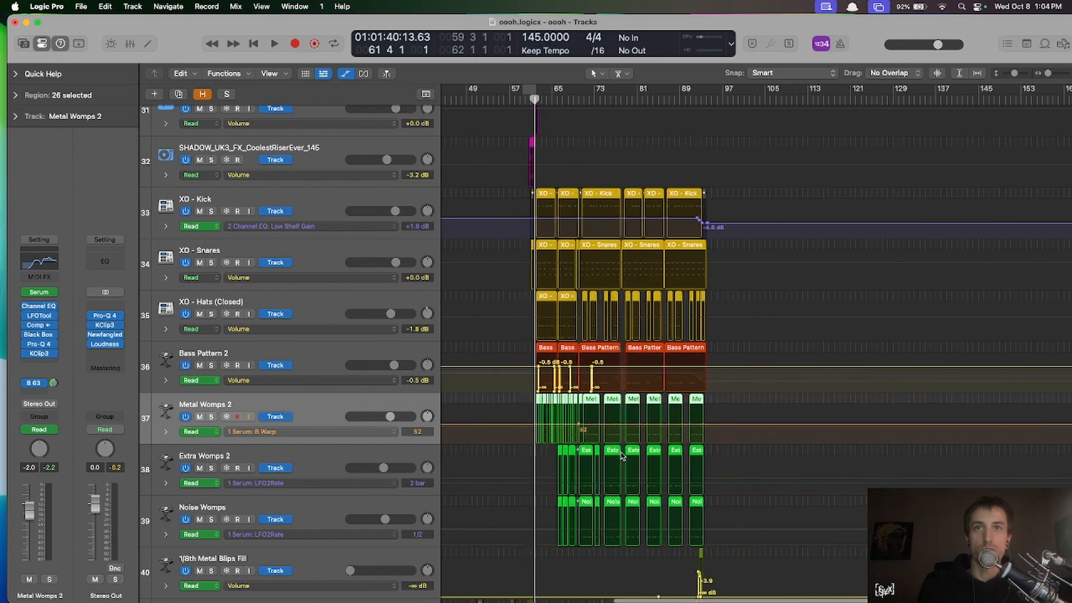
pyautogui.moveTo(762, 432); pyautogui.dragTo(426, 428)
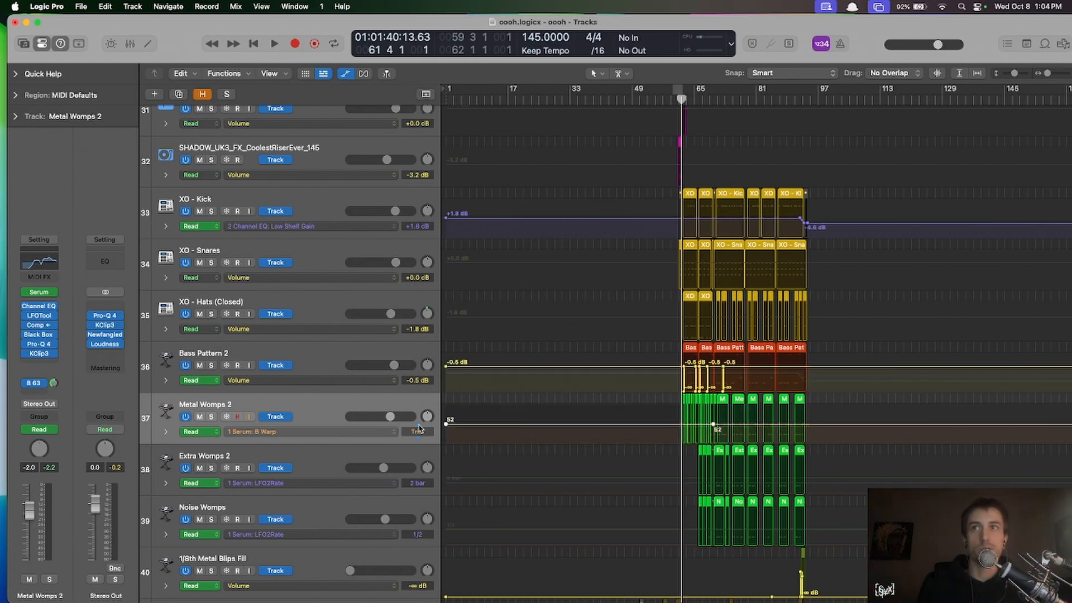
pyautogui.click(310, 431)
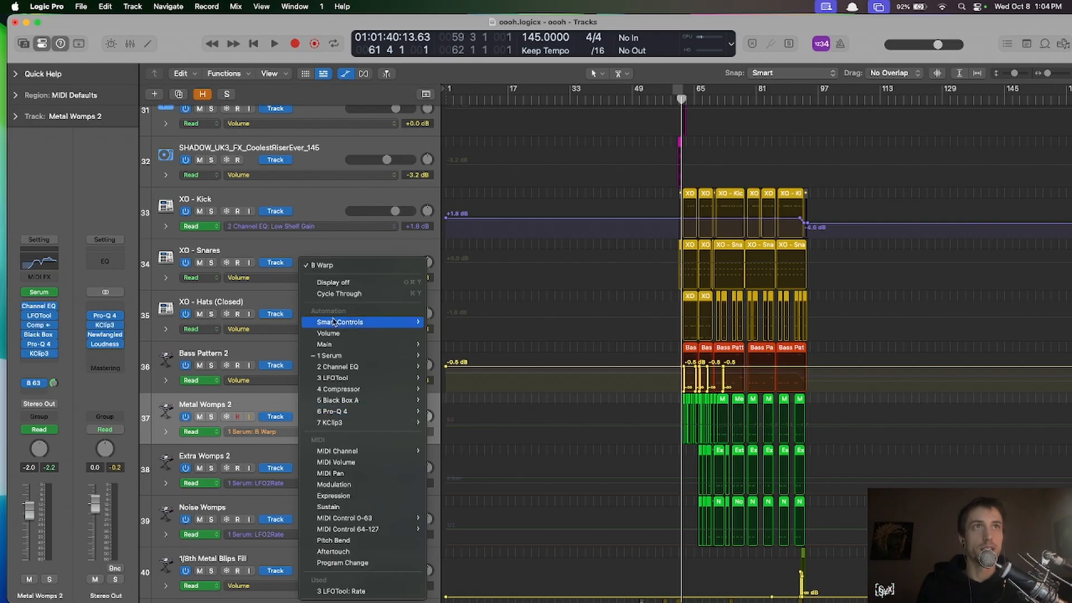
pyautogui.click(599, 433)
# - Hide the track automation and examine the drop's opening regions around bar 62
pyautogui.press('super+Right')
pyautogui.press('super+Right')
pyautogui.press('super+Right')
pyautogui.press('super+Right')
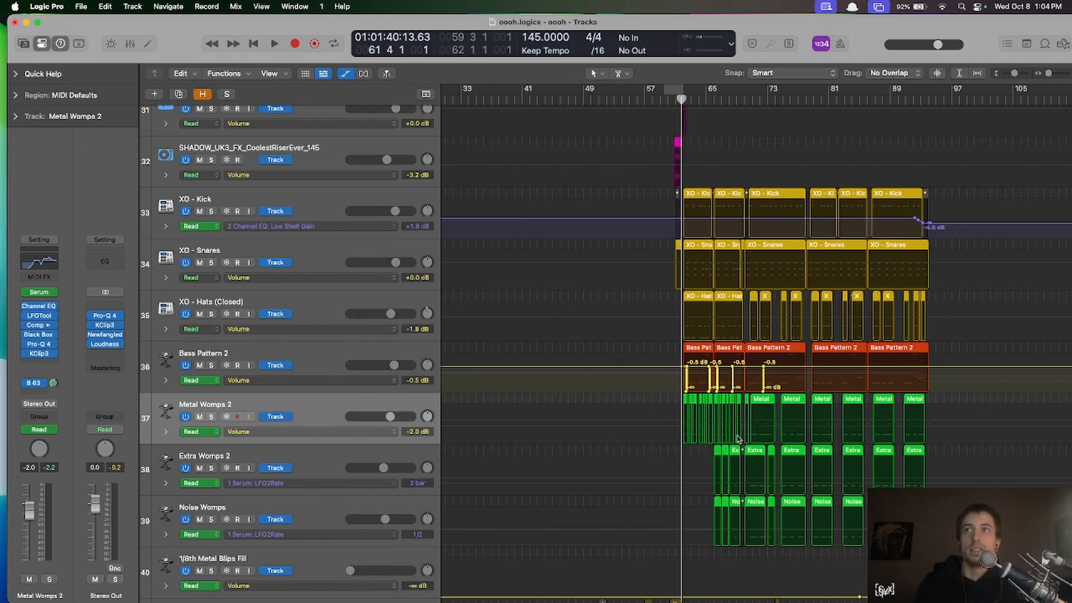
pyautogui.press('a')
pyautogui.press('super+Right')
pyautogui.press('super+Right')
pyautogui.press('super+Right')
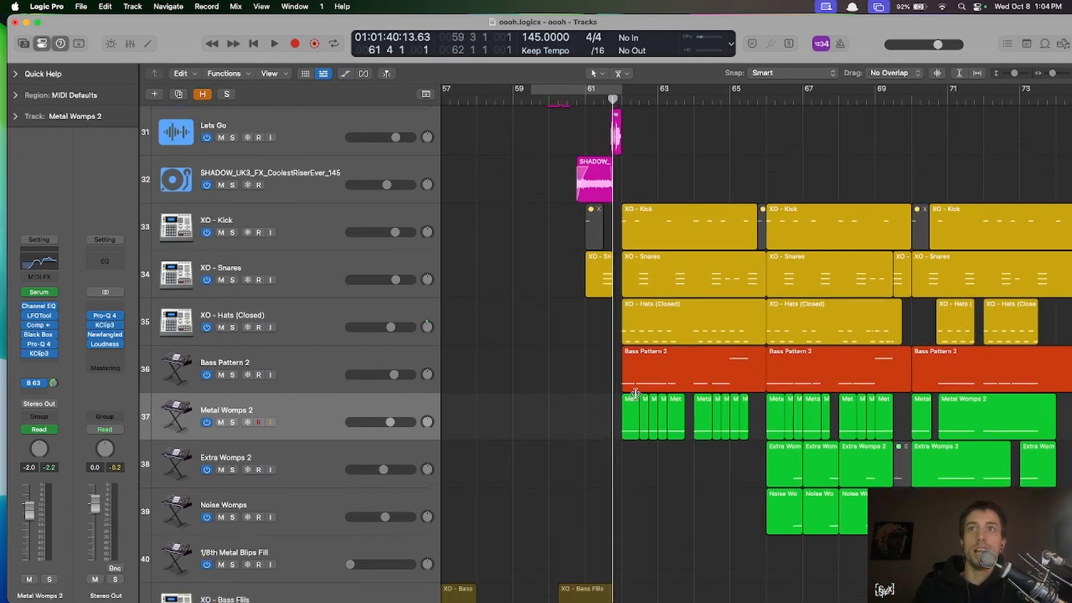
# - Select the Bass Pattern 2 region at bar 62 and enlarge it to examine its note pattern
pyautogui.press('super+Up')
pyautogui.press('super+Up')
pyautogui.press('super+Up')
pyautogui.press('super+Left')
pyautogui.click(629, 389)
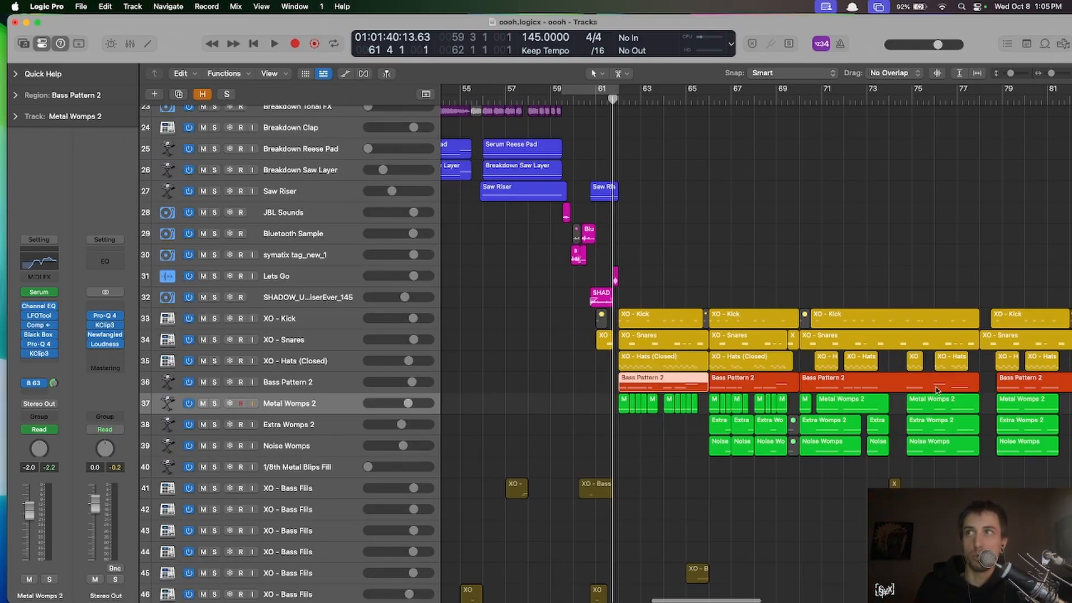
pyautogui.press('super+Down')
pyautogui.press('super+Down')
pyautogui.press('super+Down')
pyautogui.press('super+Down')
pyautogui.press('super+Down')
pyautogui.press('super+Down')
pyautogui.press('super+Down')
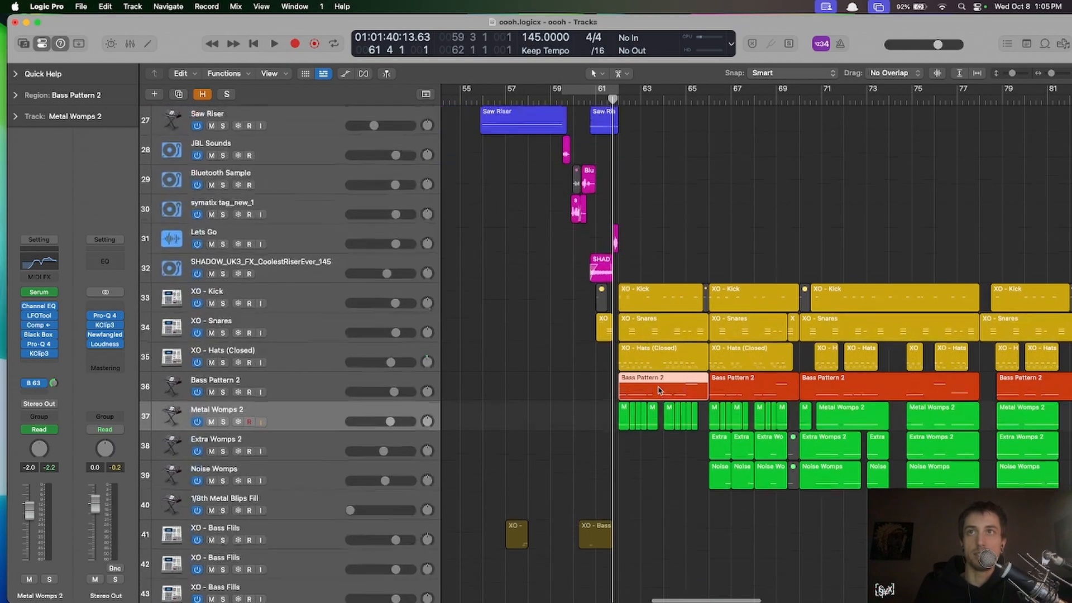
pyautogui.press('super+Right')
pyautogui.press('super+Right')
pyautogui.hscroll(3, 659, 391)
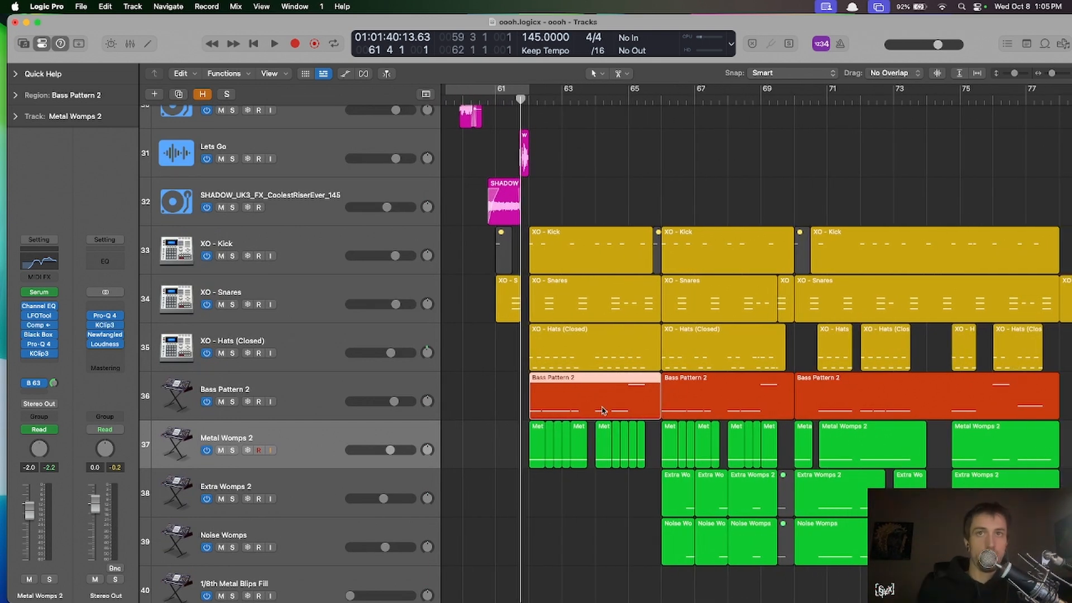
# - Highlight the Extra Womps 2 and Noise Womps regions from bar 66, then select the Extra Womps 2 track's regions
pyautogui.scroll(-3, 562, 437)
pyautogui.moveTo(636, 445); pyautogui.dragTo(785, 502)
pyautogui.click(312, 444)
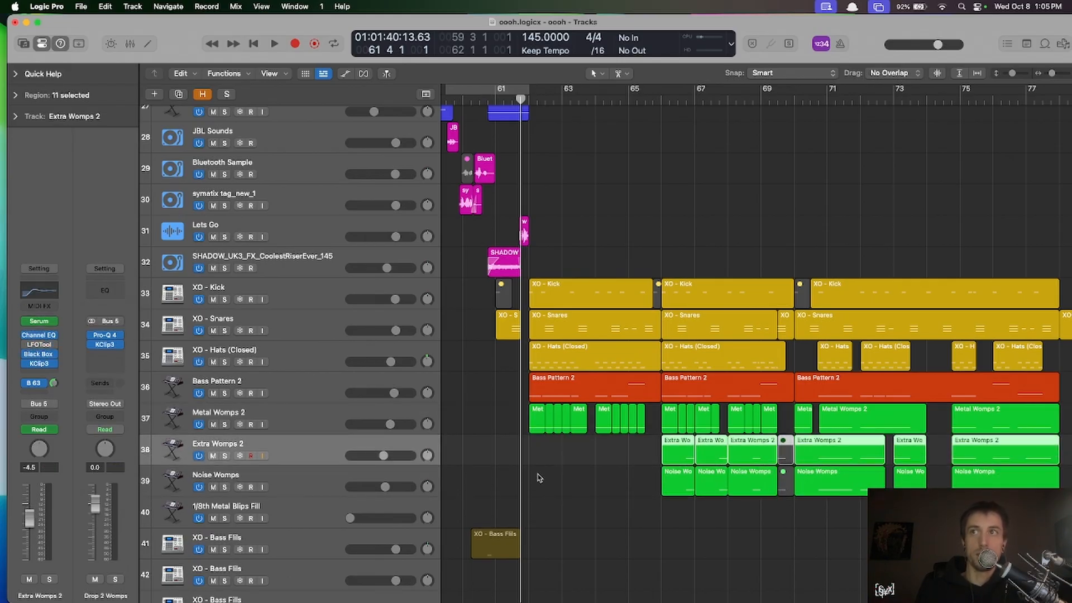
pyautogui.scroll(3, 569, 424)
pyautogui.hscroll(3, 569, 490)
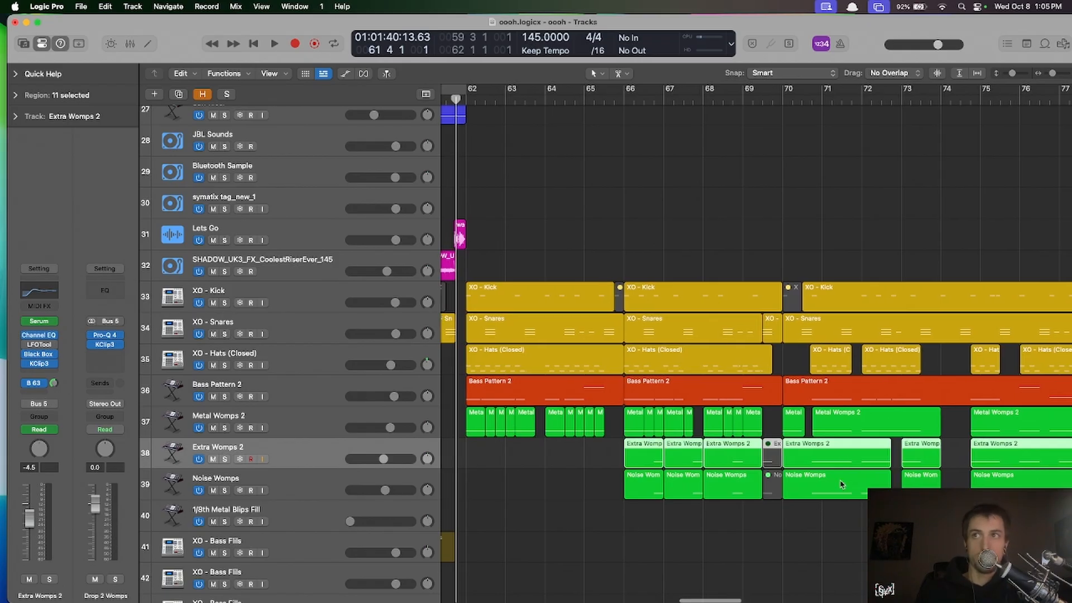
pyautogui.hscroll(10, 851, 474)
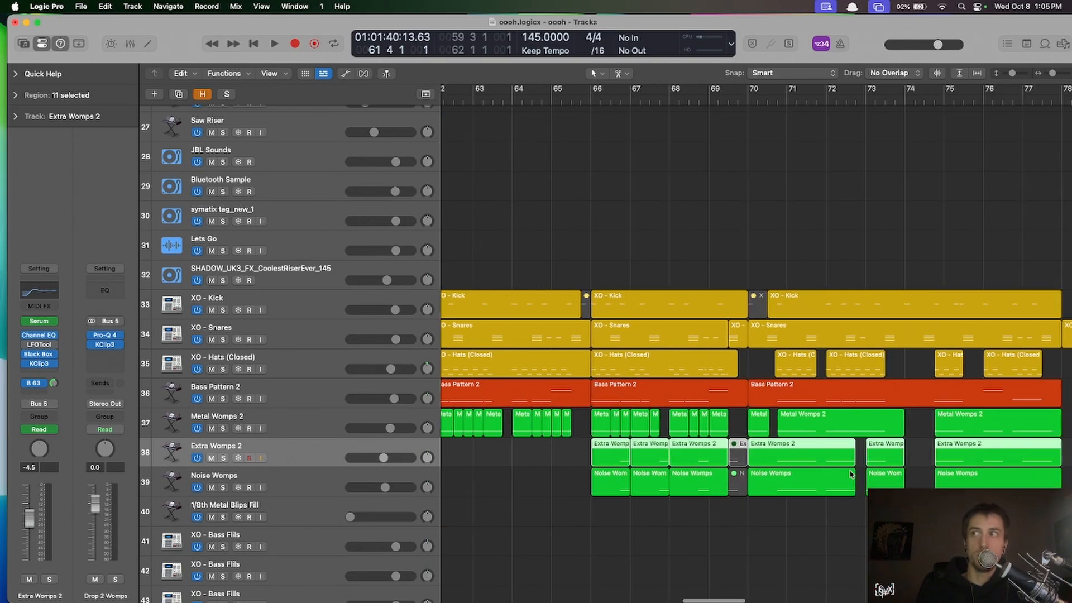
# - Highlight the Extra Womps 2 and Noise Womps regions around bar 79 and enlarge them to examine their notes alongside Metal Womps 2
pyautogui.moveTo(816, 518); pyautogui.dragTo(851, 460)
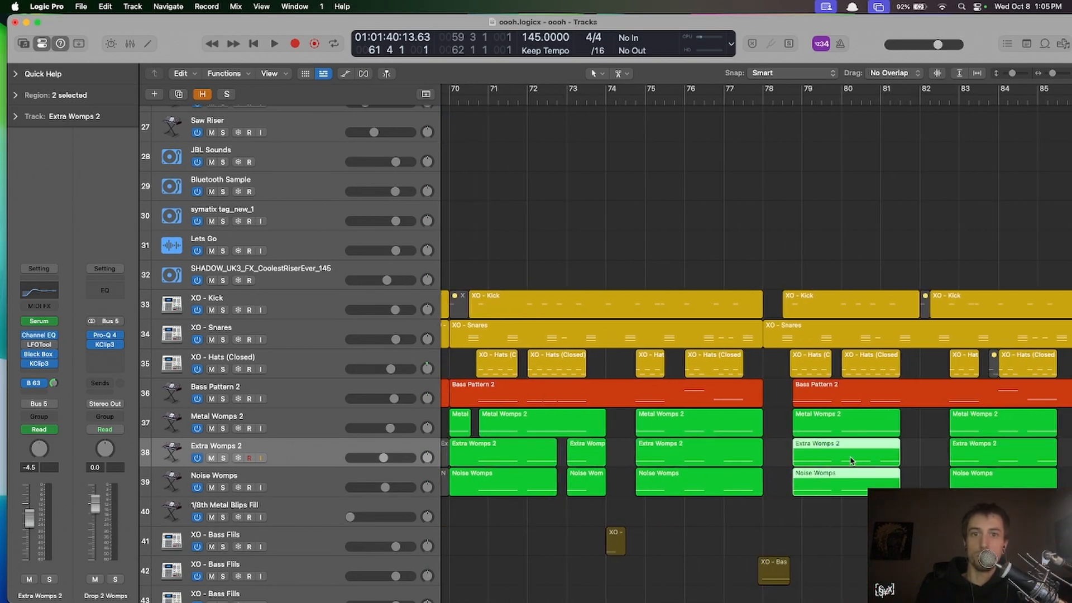
pyautogui.scroll(5, 819, 463)
pyautogui.scroll(-4, 819, 463)
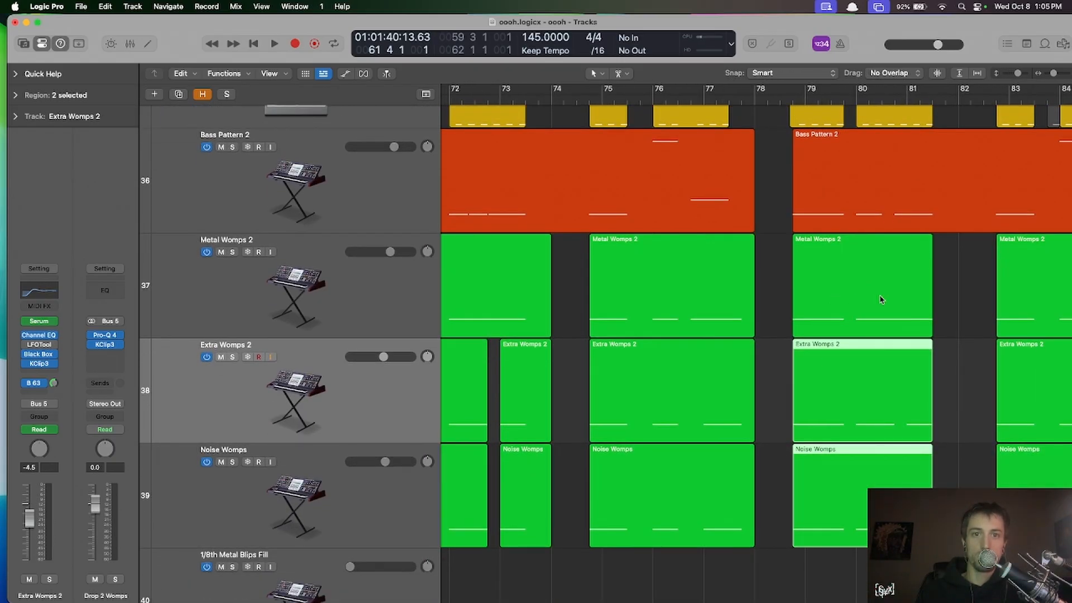
# - Highlight the XO - Kick, XO - Snares and XO - Hats (Closed) regions that open the second drop at bar 62
pyautogui.press('super+Up')
pyautogui.press('super+Up')
pyautogui.press('super+Up')
pyautogui.press('super+Up')
pyautogui.press('super+Left')
pyautogui.press('super+Left')
pyautogui.hscroll(-8, 859, 362)
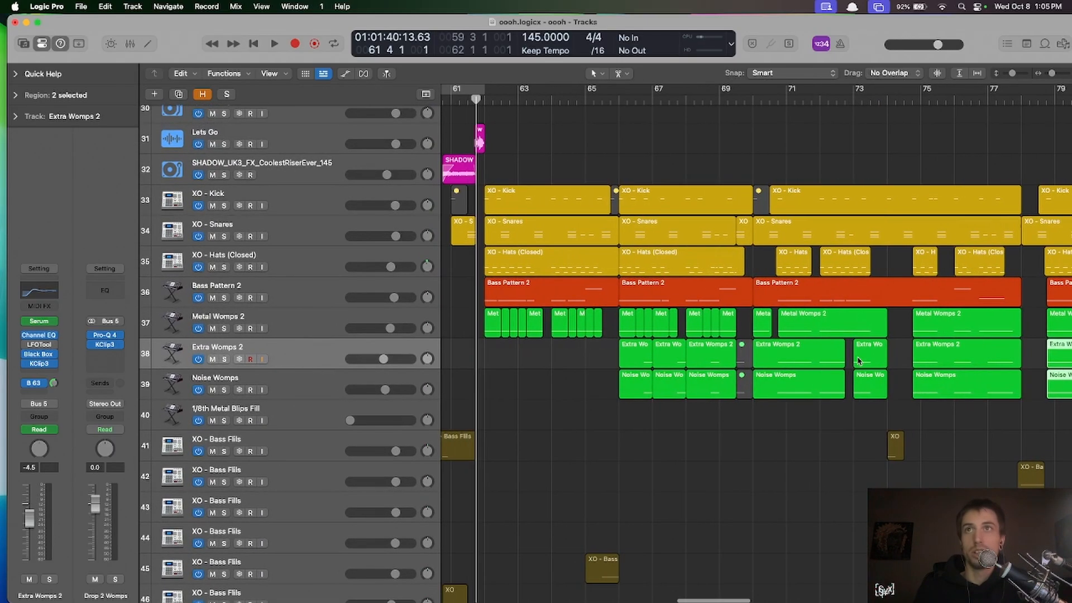
pyautogui.press('super+Right')
pyautogui.scroll(-4, 859, 361)
pyautogui.scroll(2, 857, 358)
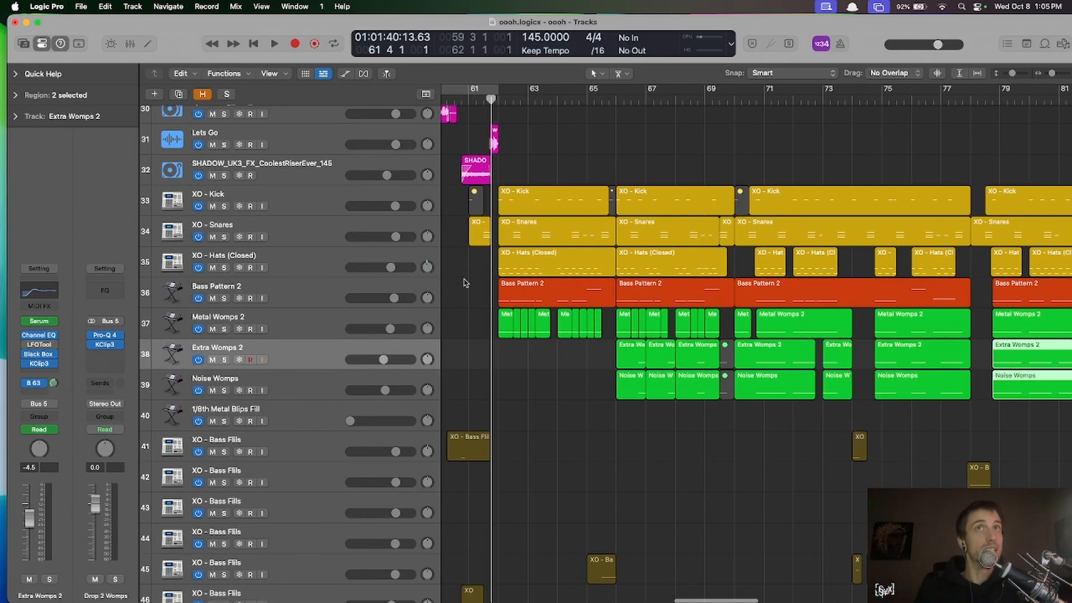
pyautogui.scroll(-2, 466, 283)
pyautogui.moveTo(544, 168); pyautogui.dragTo(553, 283)
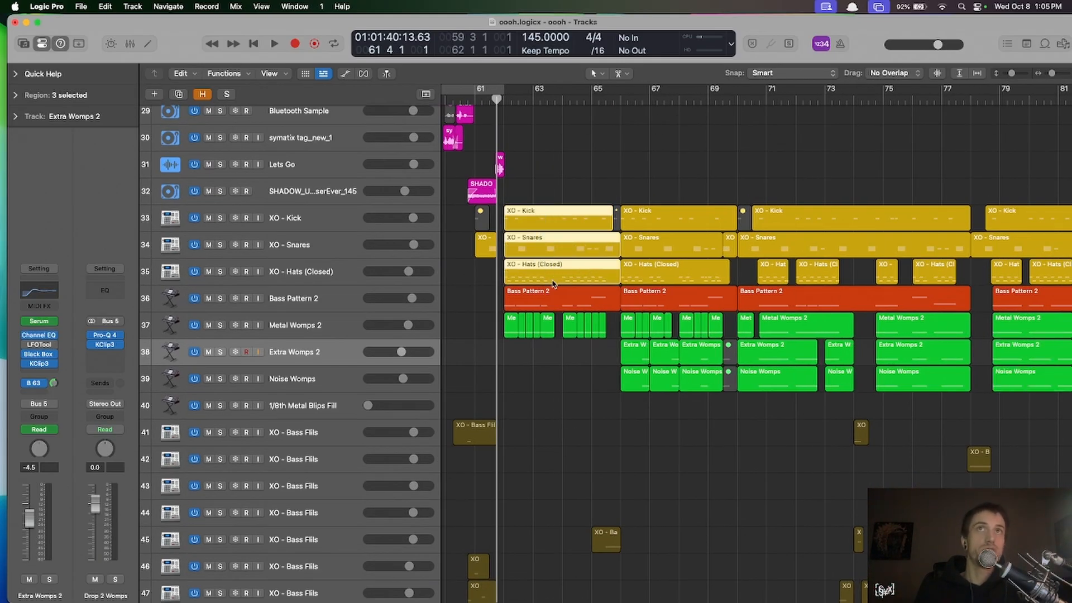
# - Open the bar 62 XO - Kick region in the Piano Roll, audition its first note, and bring up the XO - Snares region's notes
pyautogui.click(324, 217)
pyautogui.click(590, 181)
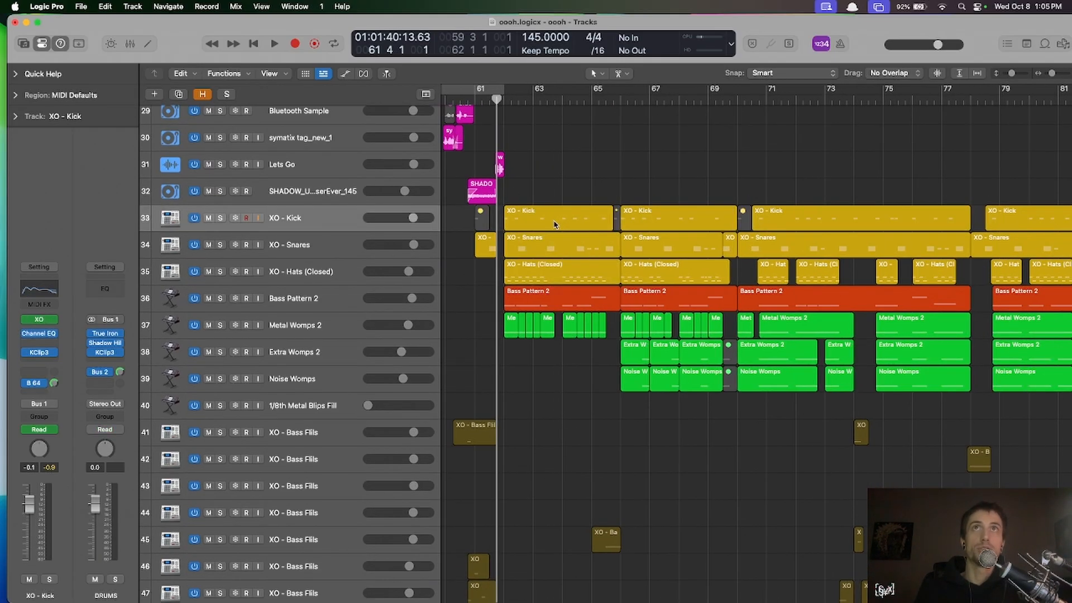
pyautogui.doubleClick(543, 229)
pyautogui.click(302, 497)
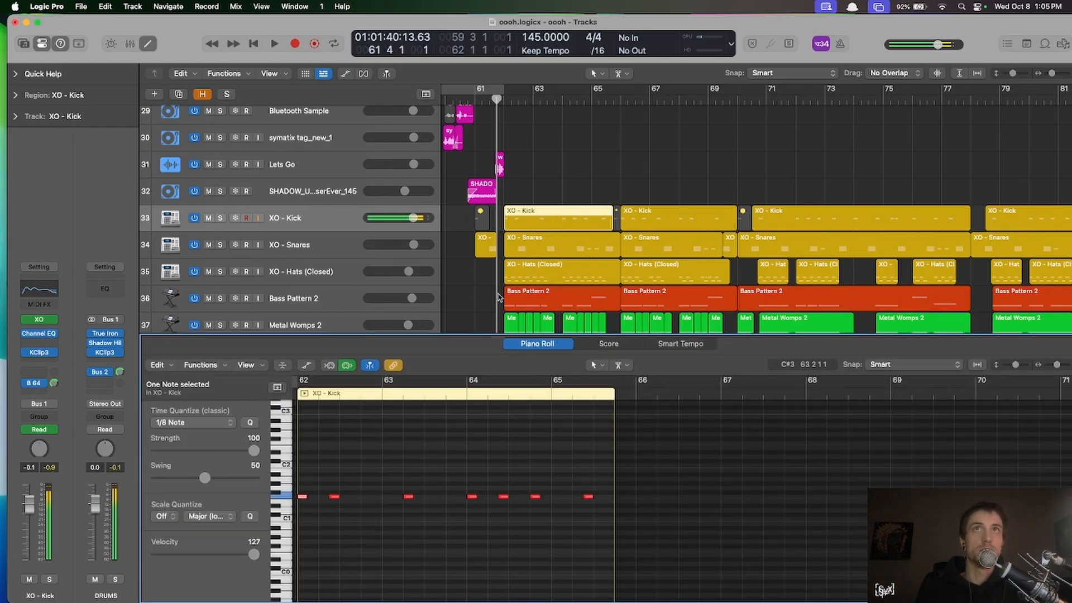
pyautogui.click(546, 247)
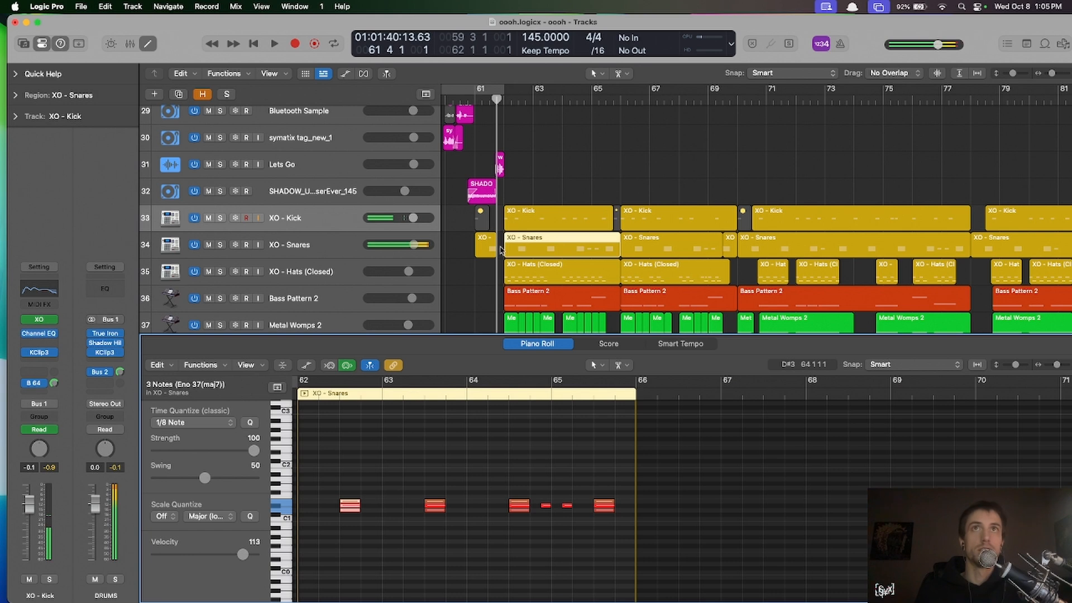
# - Examine the note pattern of the XO - Hats (Closed) region at bar 62 and audition one of its lower notes
pyautogui.click(548, 283)
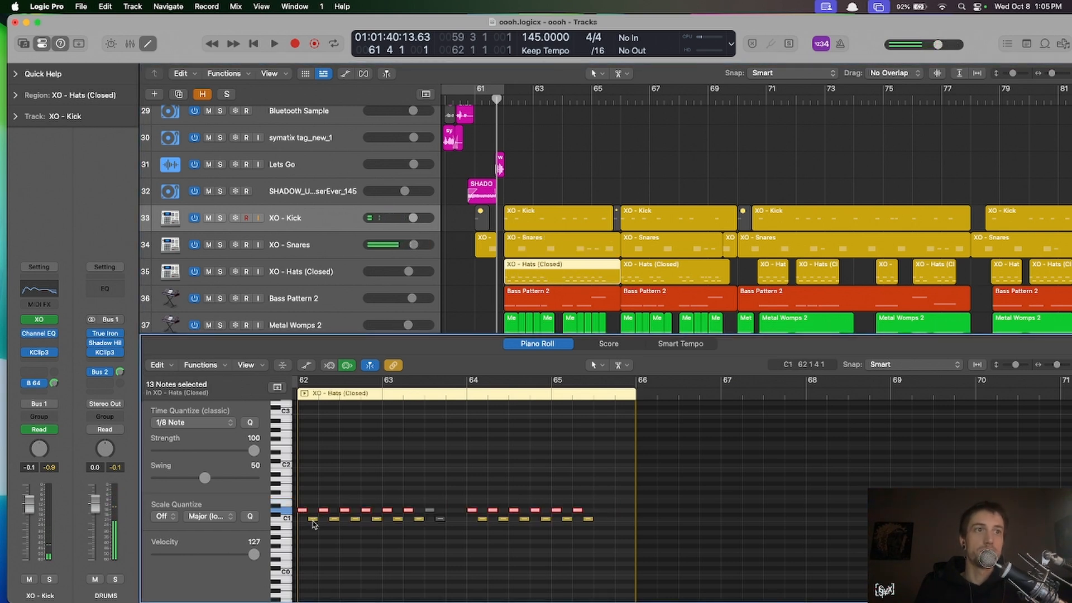
pyautogui.click(313, 519)
pyautogui.click(476, 299)
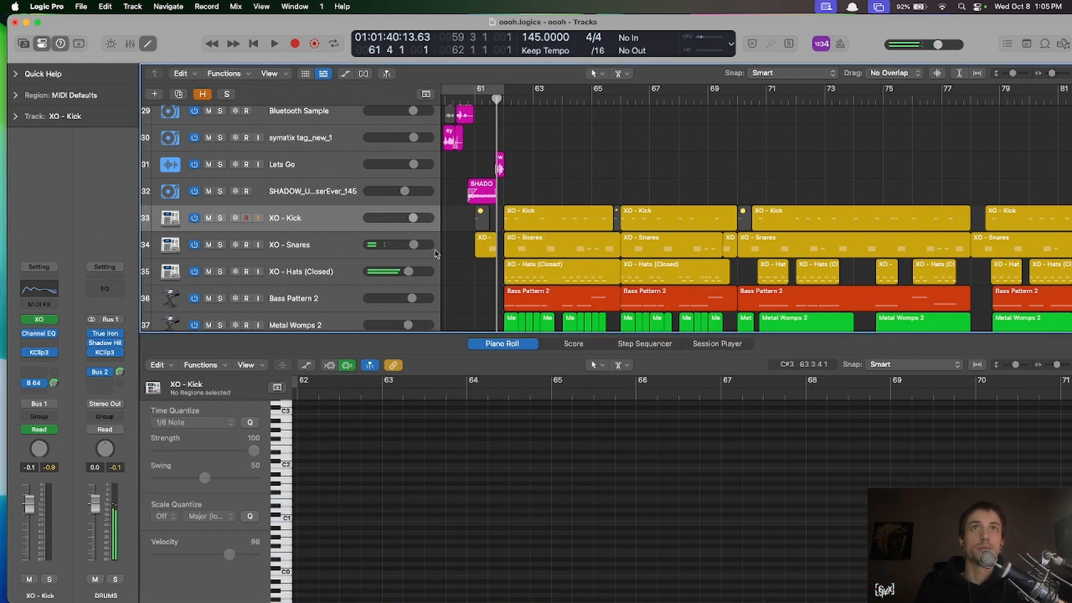
# - Review the oscillator and FX settings of the Serum instrument on the Bass Pattern 2 track
pyautogui.scroll(-2, 514, 265)
pyautogui.click(514, 265)
pyautogui.click(300, 260)
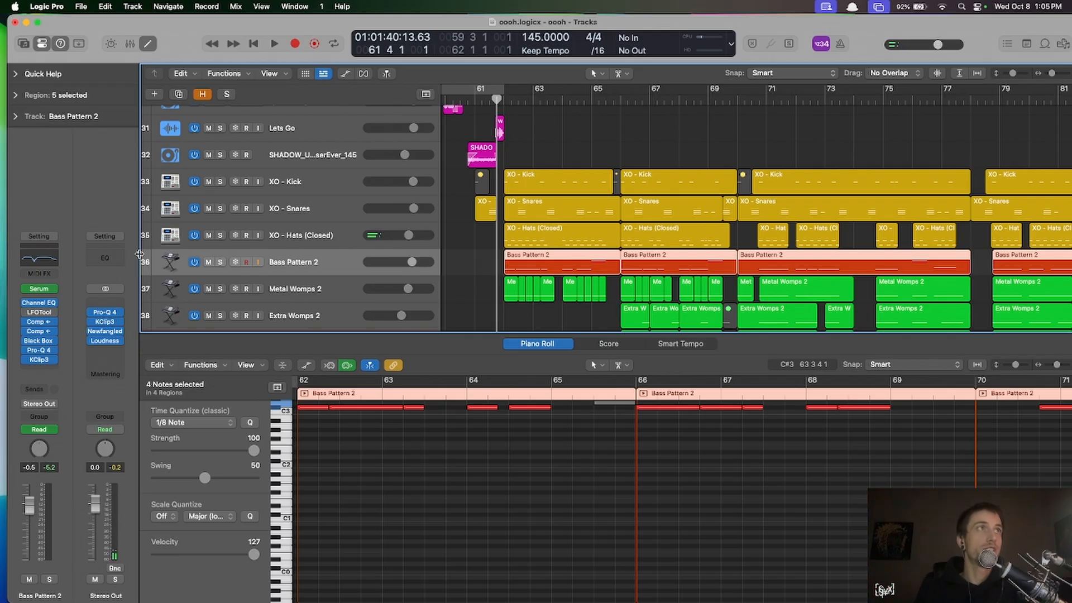
pyautogui.click(40, 289)
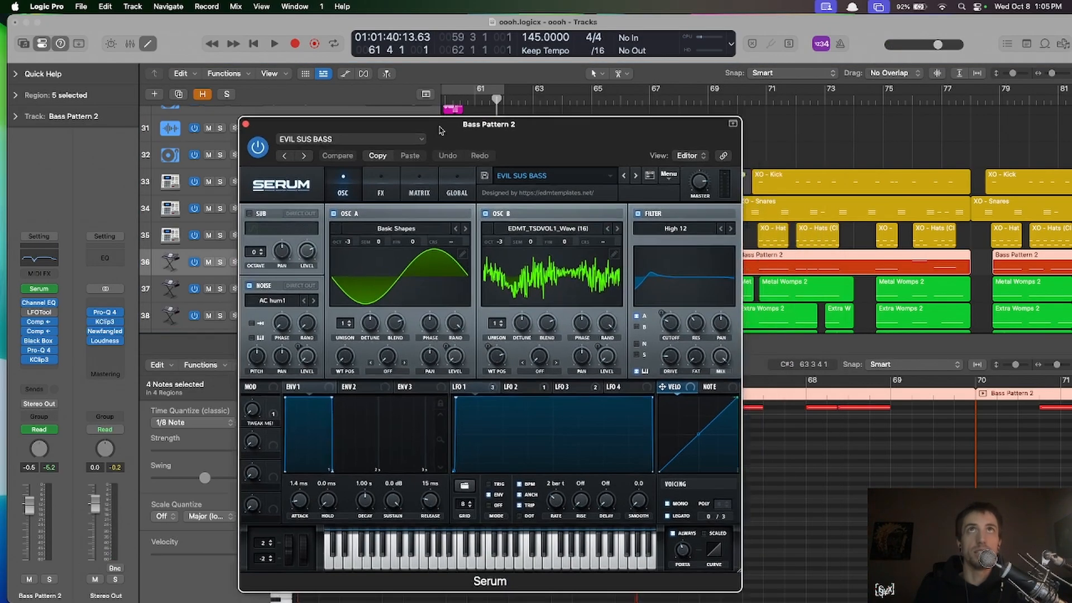
pyautogui.moveTo(440, 130); pyautogui.dragTo(408, 102)
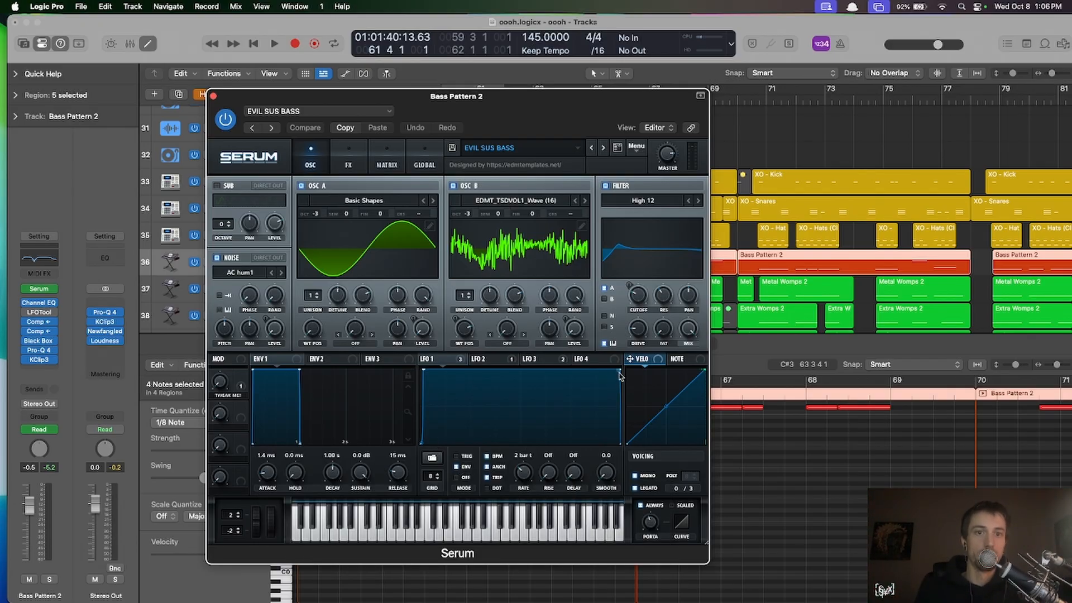
pyautogui.click(350, 160)
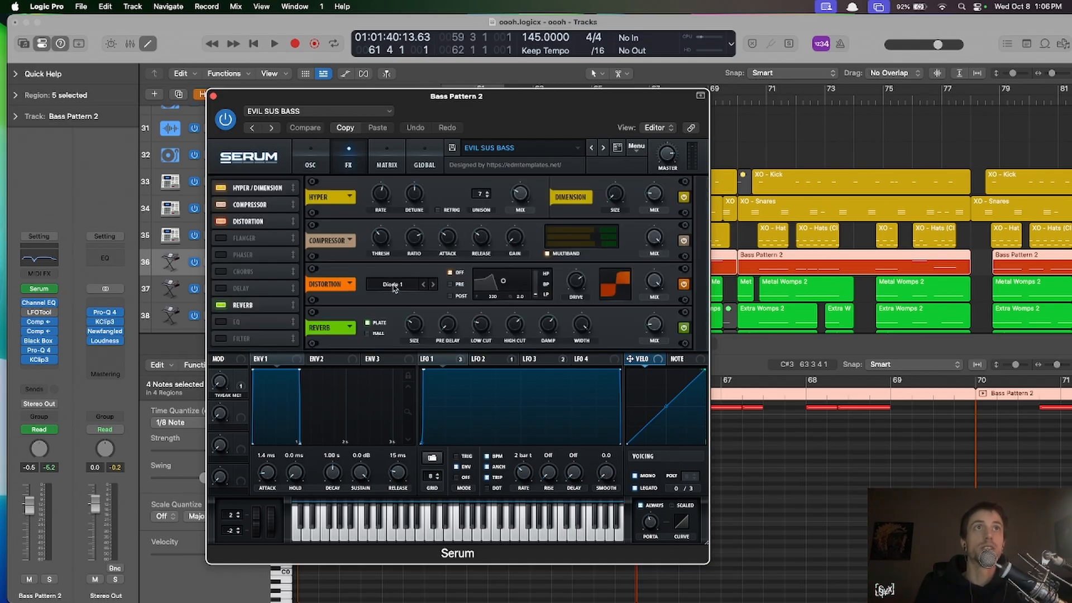
pyautogui.click(213, 94)
# - Review the Channel EQ curve on Bass Pattern 2 and the side-chain settings of its first Compressor
pyautogui.click(38, 256)
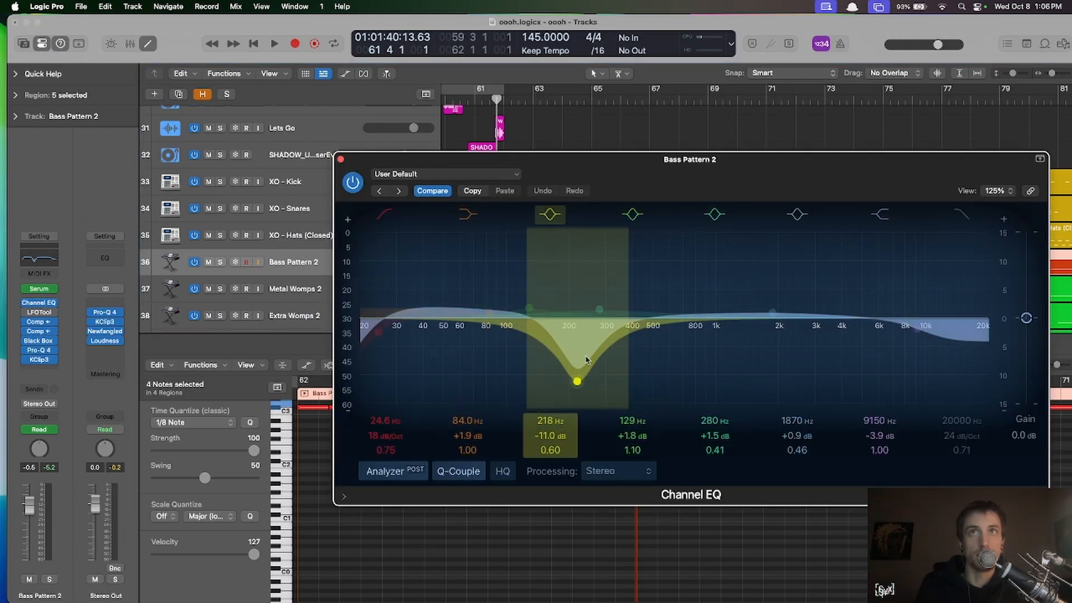
pyautogui.click(341, 161)
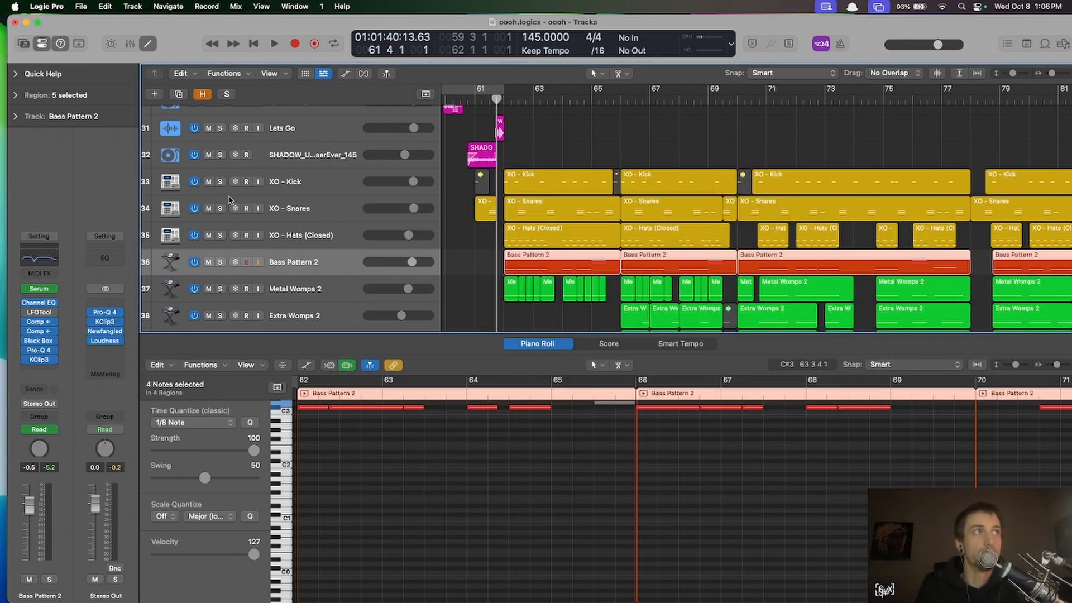
pyautogui.click(40, 322)
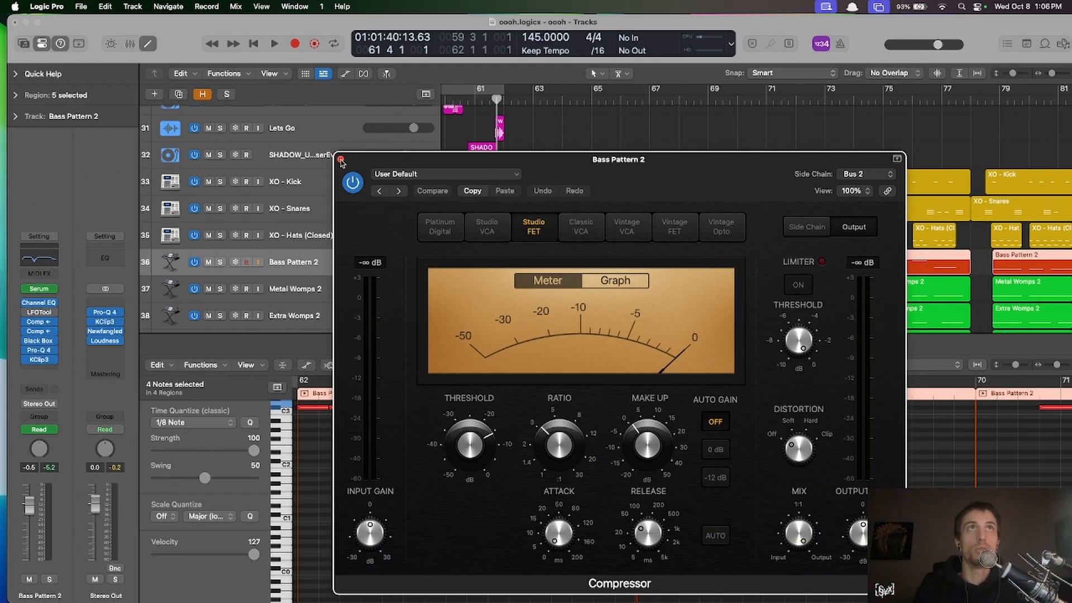
pyautogui.moveTo(370, 163); pyautogui.dragTo(309, 112)
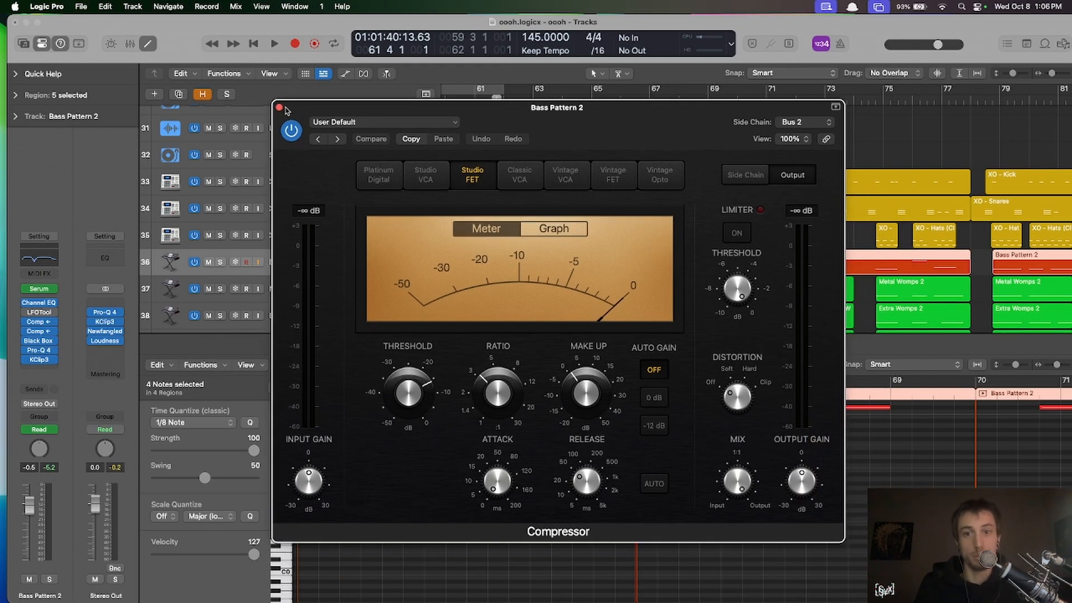
pyautogui.click(279, 108)
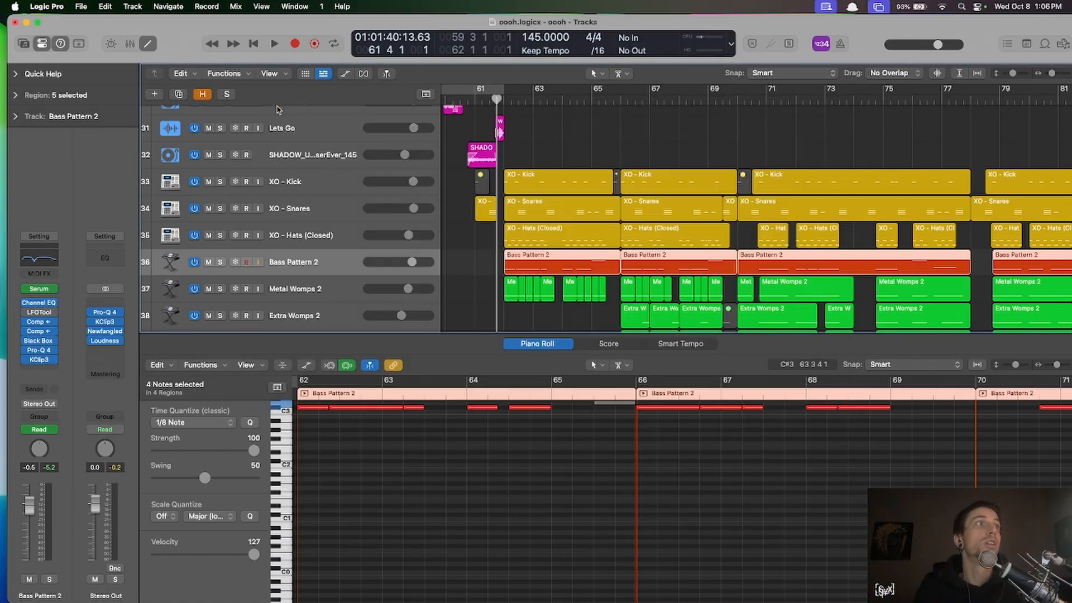
# - Review the side-chain source and settings of the second Compressor on Bass Pattern 2
pyautogui.click(41, 333)
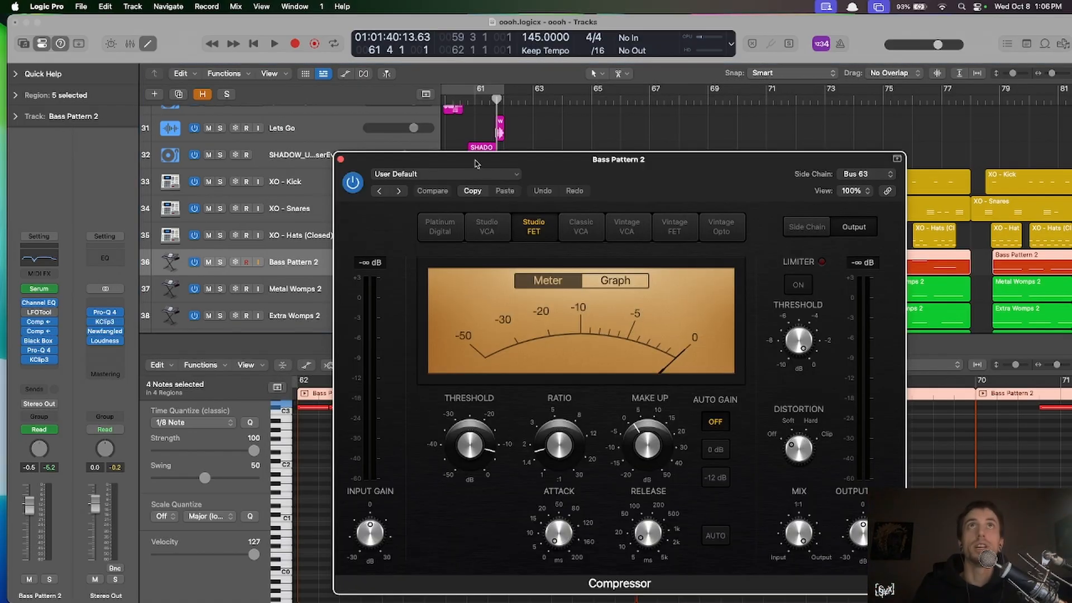
pyautogui.moveTo(475, 163); pyautogui.dragTo(371, 145)
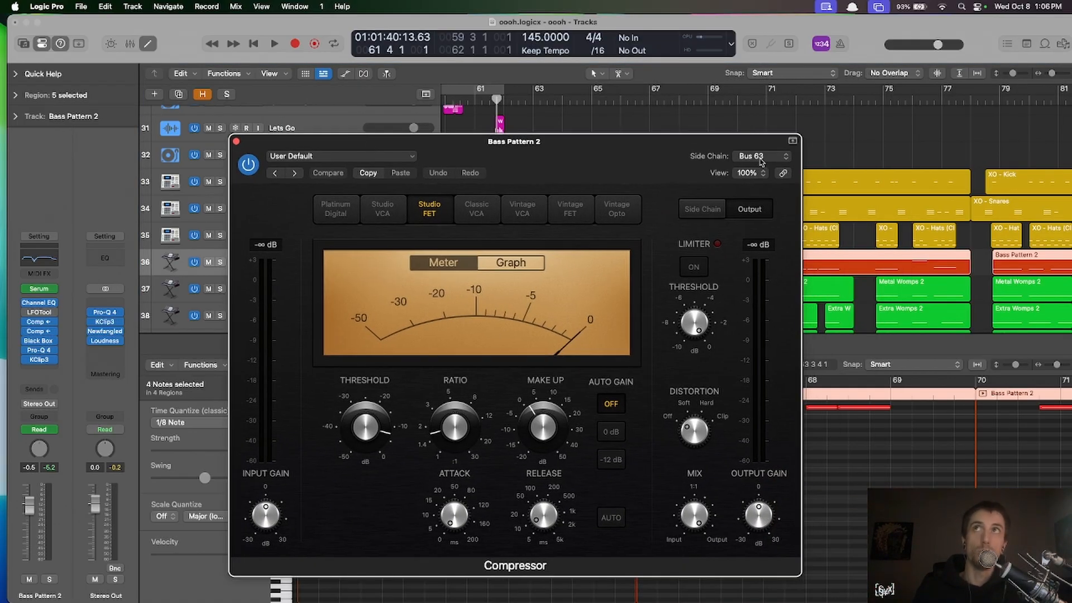
pyautogui.click(237, 143)
# - Check the bus sends on the Metal Womps 2 and Extra Womps 2 tracks
pyautogui.click(318, 288)
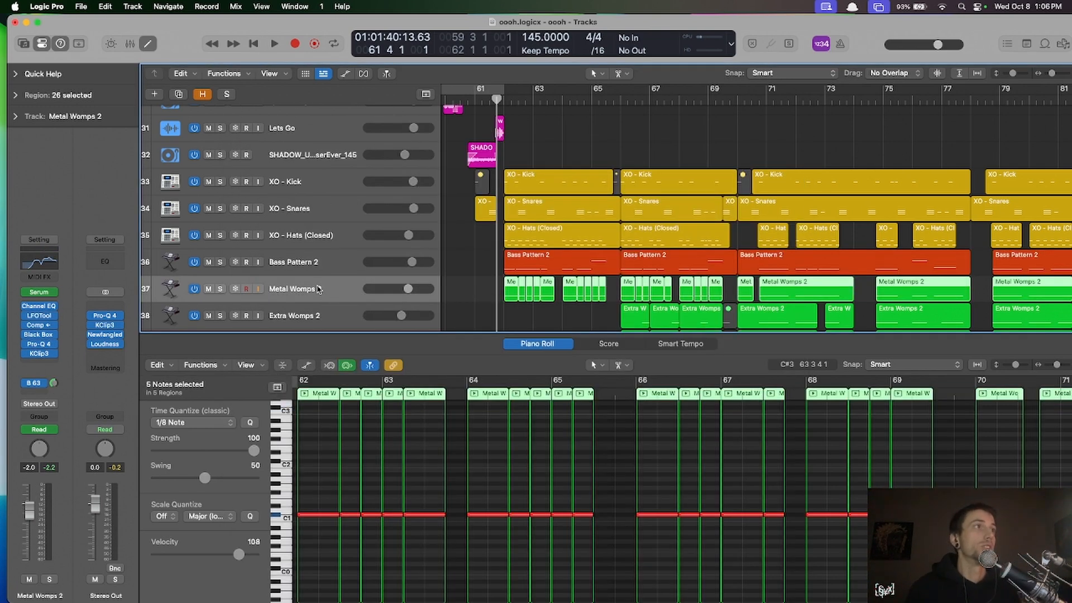
pyautogui.press('Down')
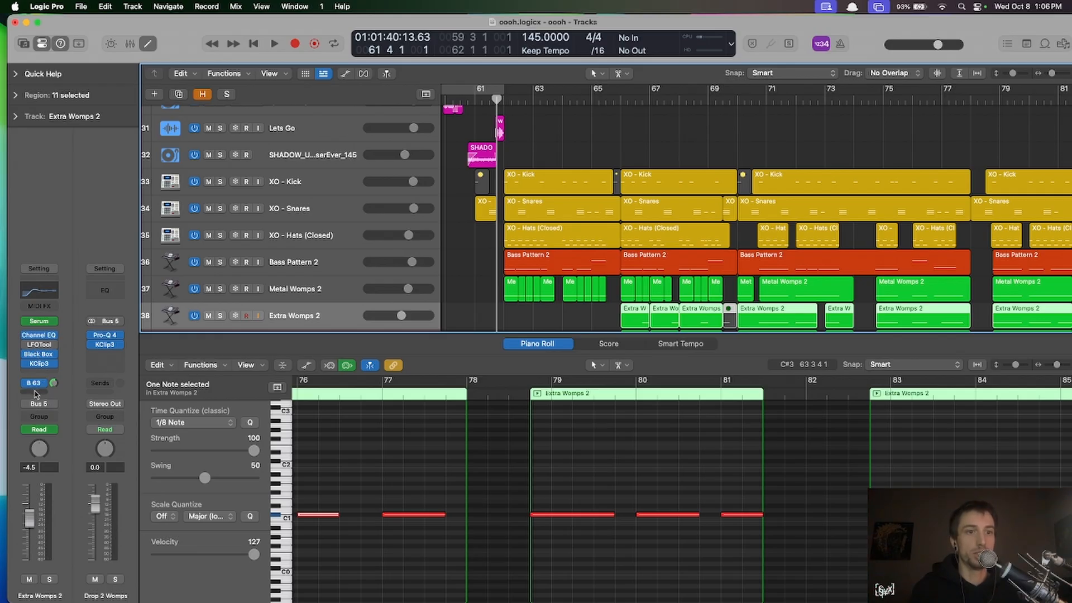
pyautogui.press('Up')
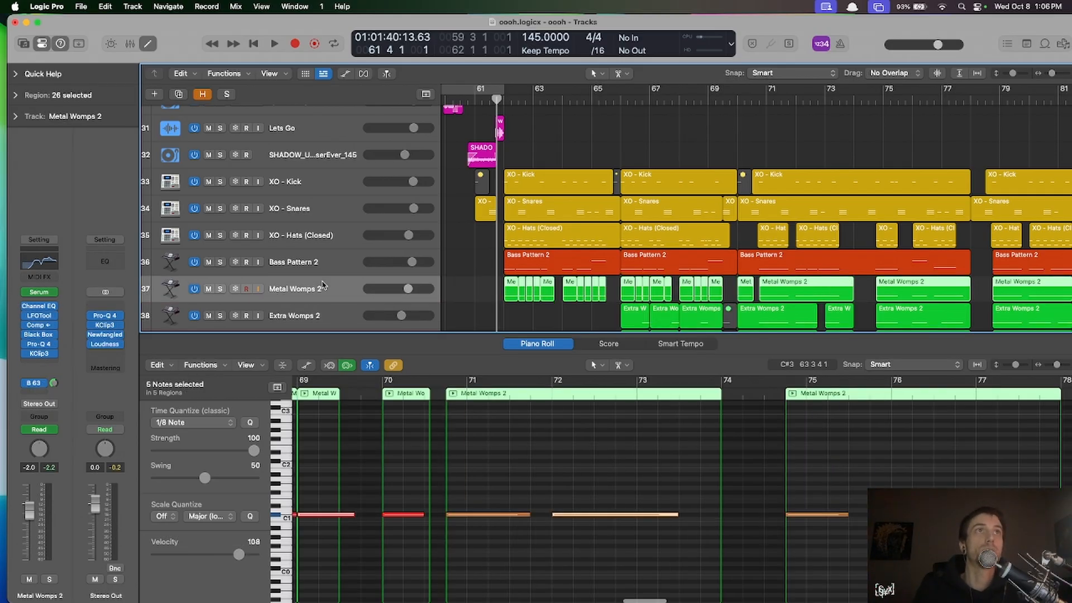
# - Return to the Bass Pattern 2 track and review its Black Box Analog Design HG-2 saturation settings
pyautogui.press('Up')
pyautogui.click(40, 341)
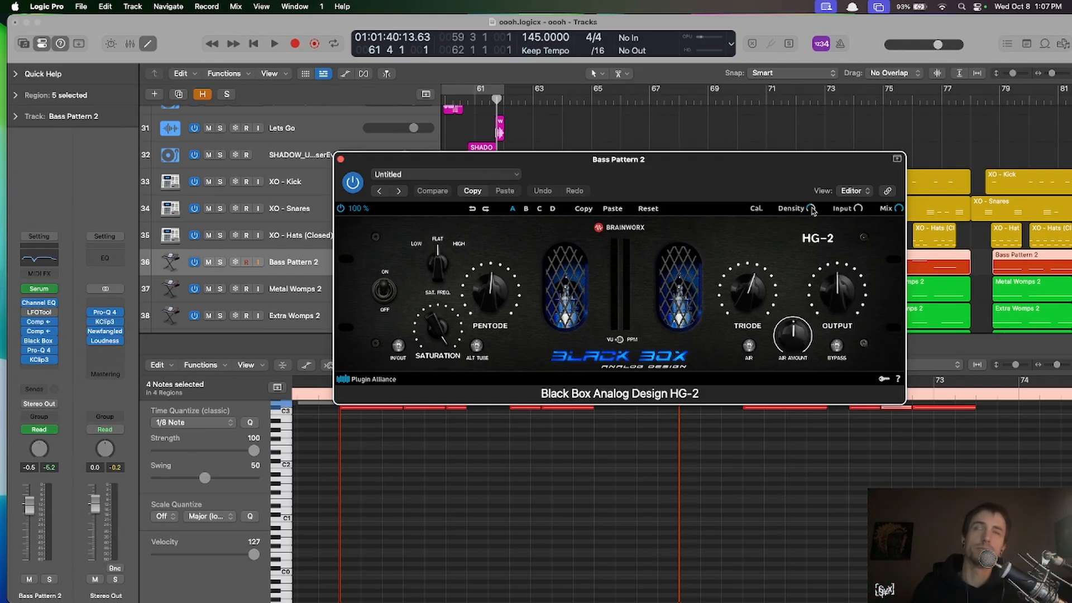
pyautogui.click(341, 160)
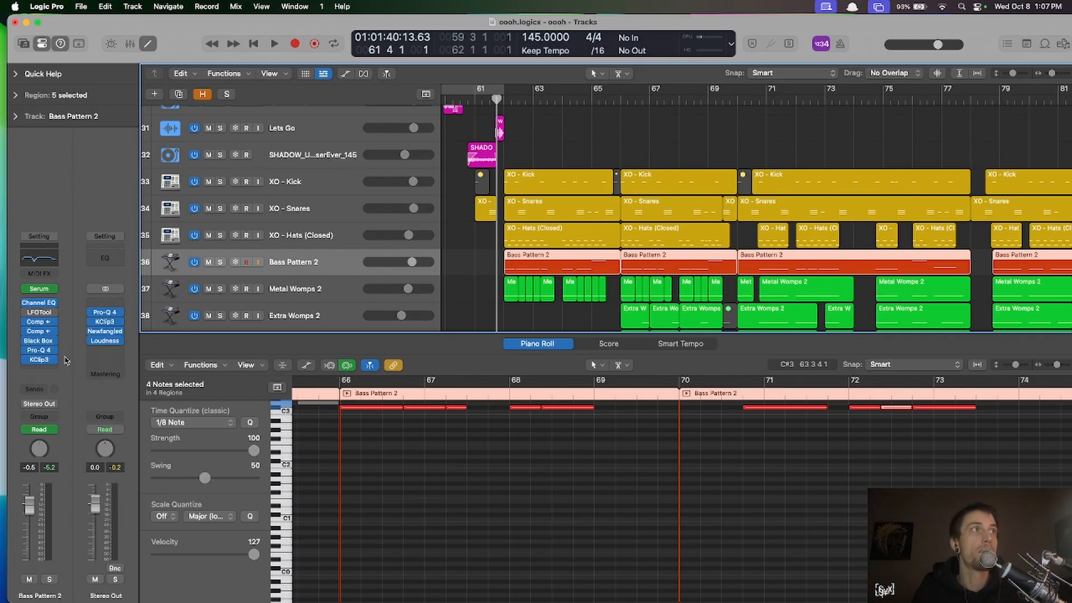
# - Examine the low, mid, side and high bands of Pro-Q 4 on Bass Pattern 2, plus the track's KClip3 settings
pyautogui.click(39, 349)
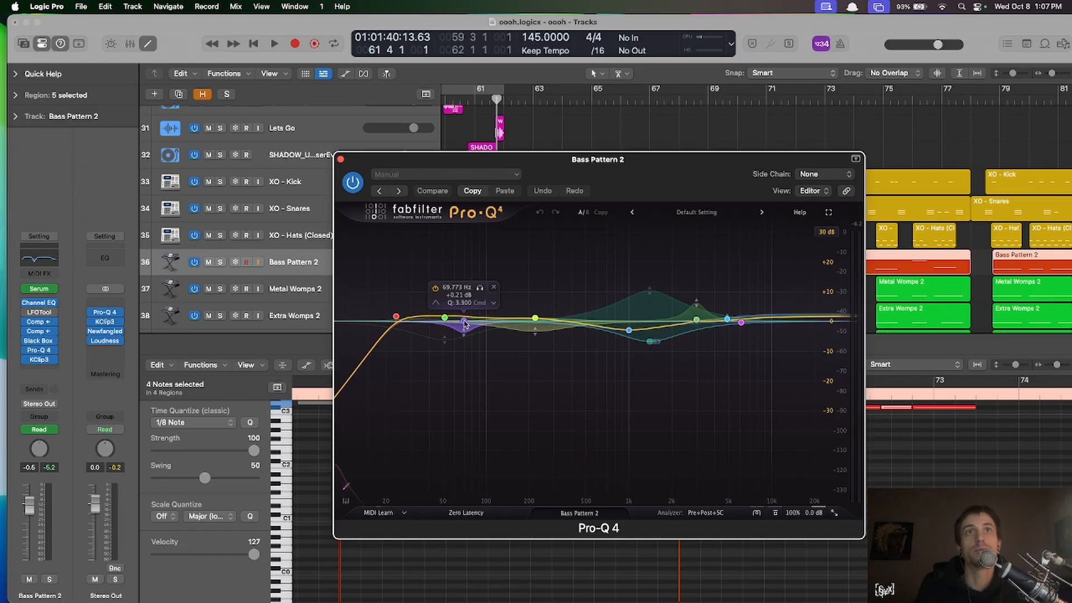
pyautogui.click(444, 318)
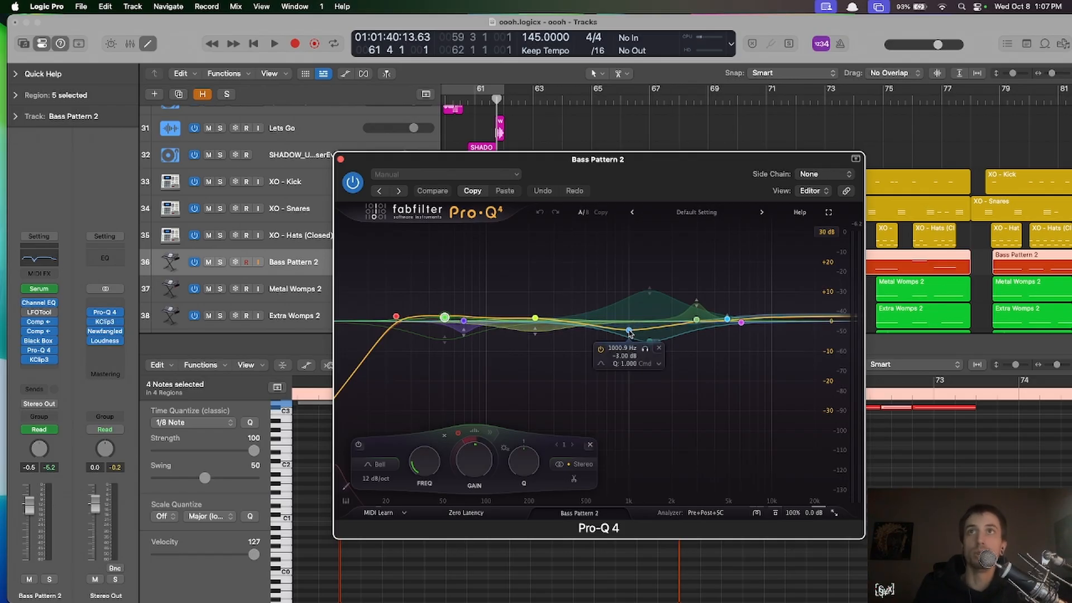
pyautogui.click(629, 330)
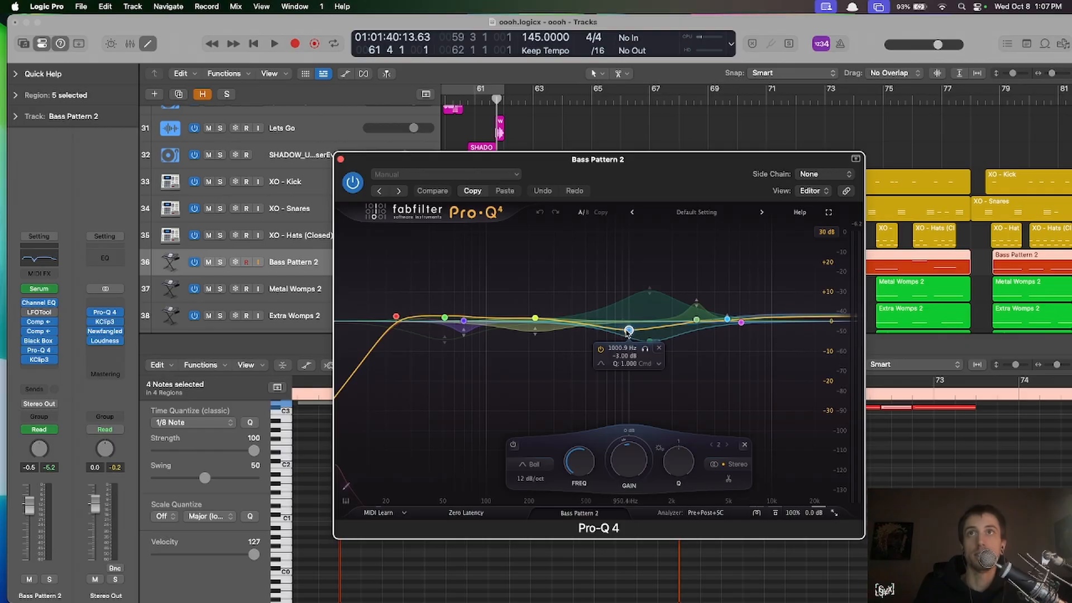
pyautogui.moveTo(629, 331); pyautogui.dragTo(643, 340)
pyautogui.click(649, 341)
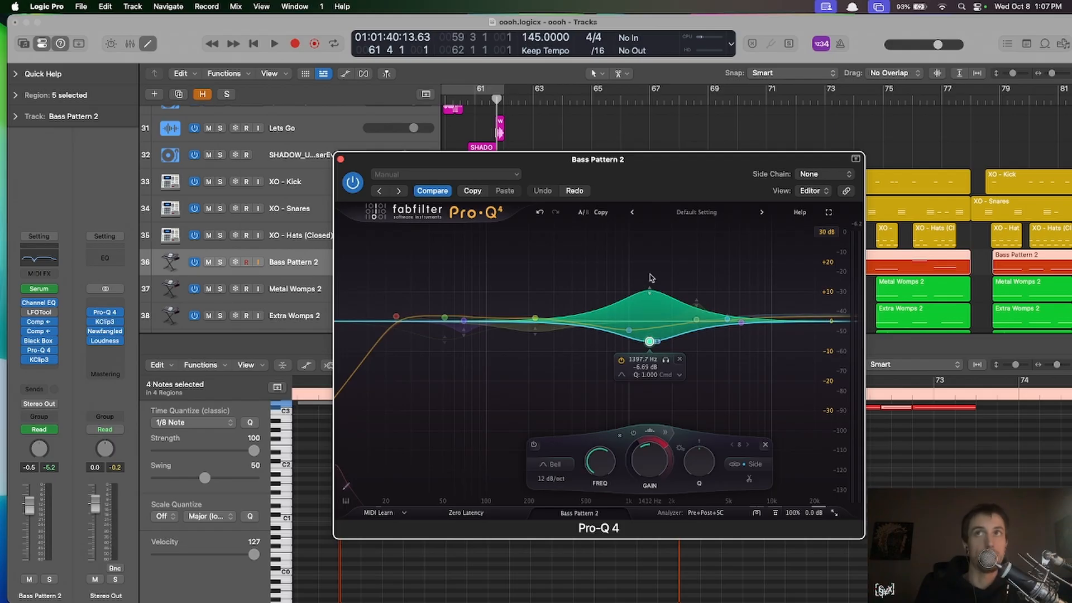
pyautogui.click(697, 320)
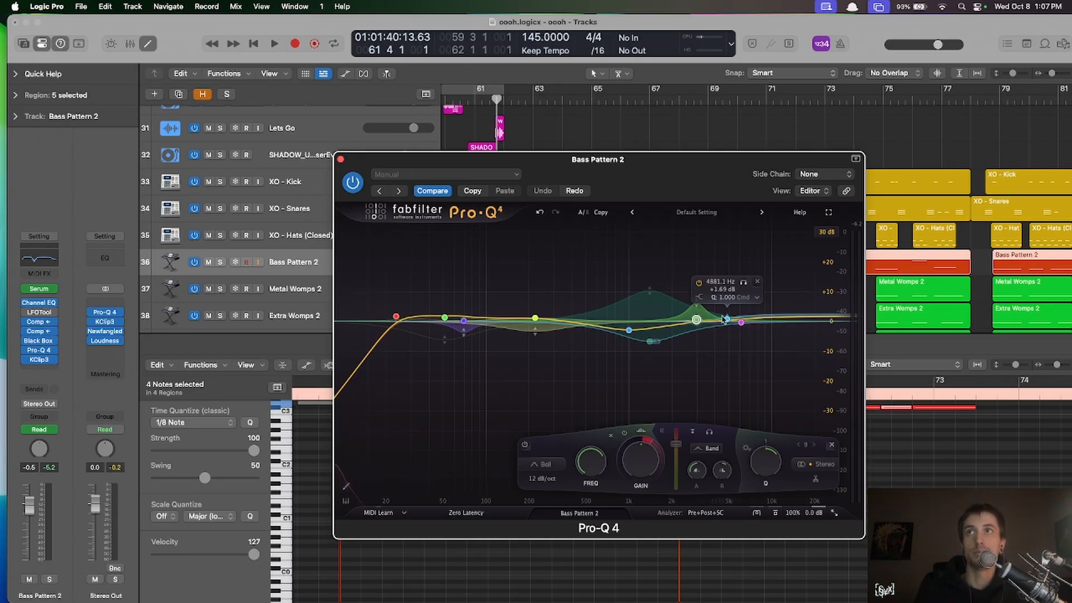
pyautogui.click(340, 159)
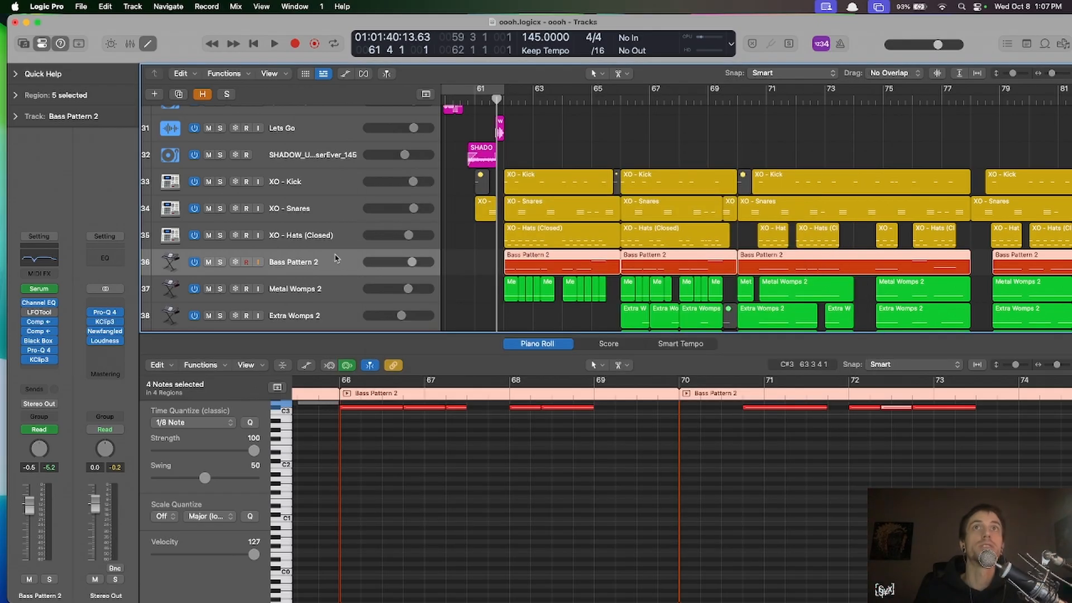
pyautogui.click(38, 359)
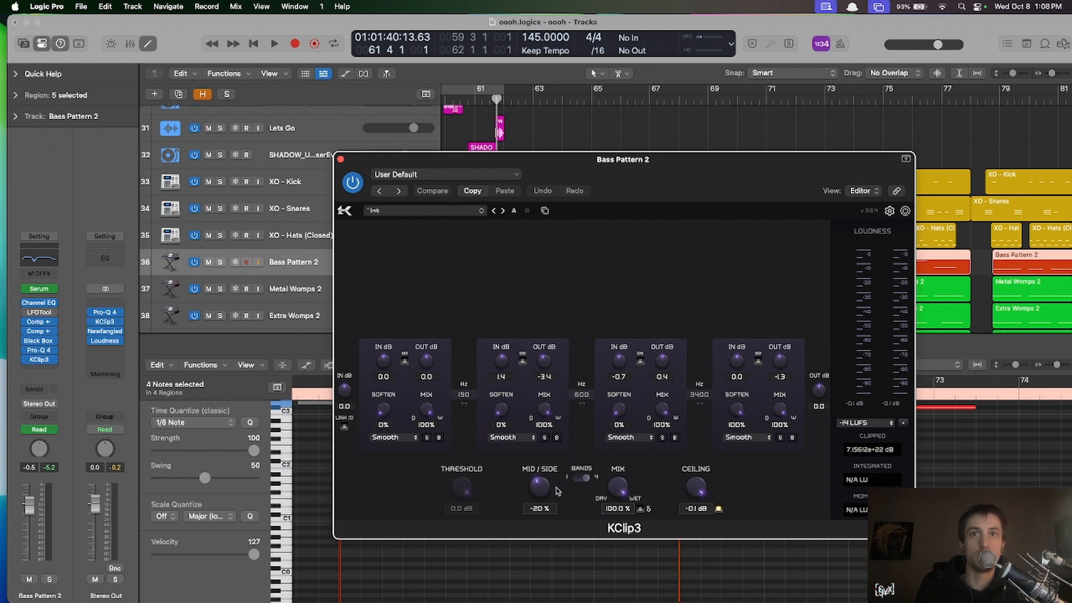
pyautogui.click(339, 158)
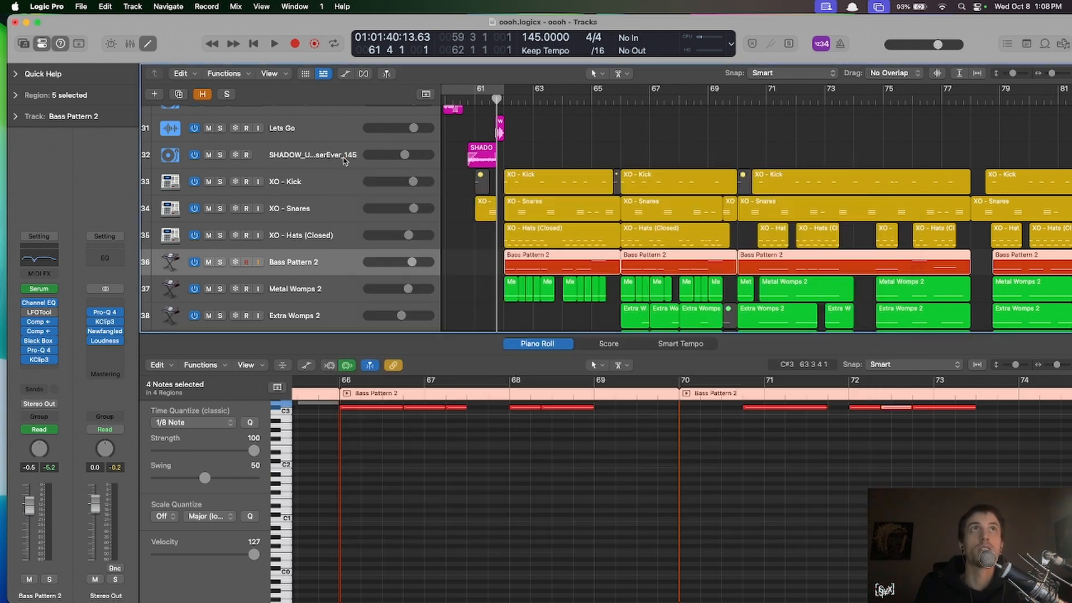
# - Solo the Metal Womps 2 track and play it back from just before bar 62
pyautogui.click(529, 258)
pyautogui.scroll(-5, 529, 259)
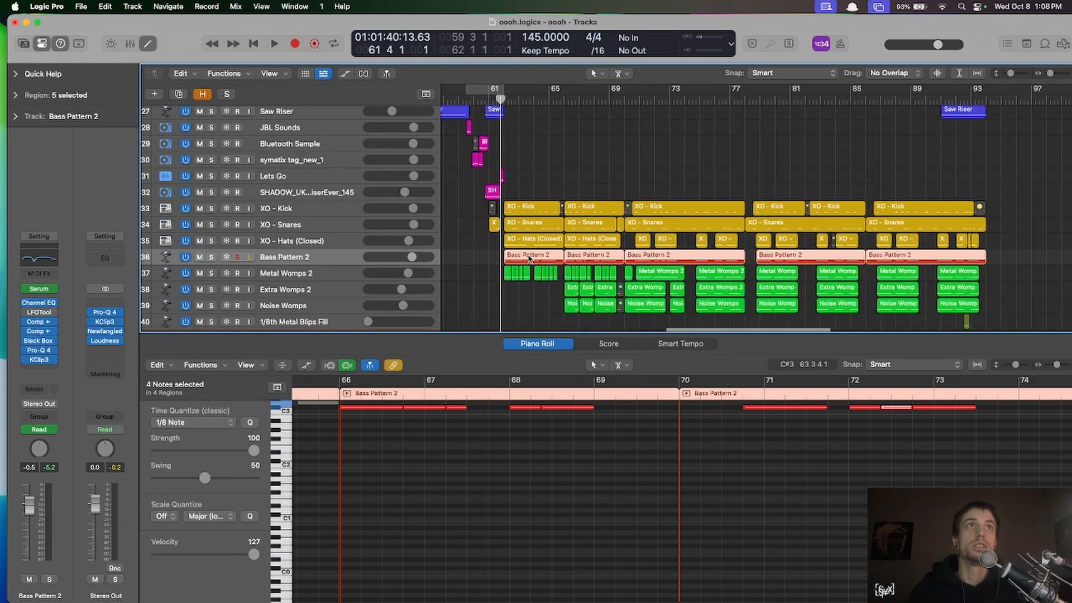
pyautogui.click(268, 276)
pyautogui.click(208, 272)
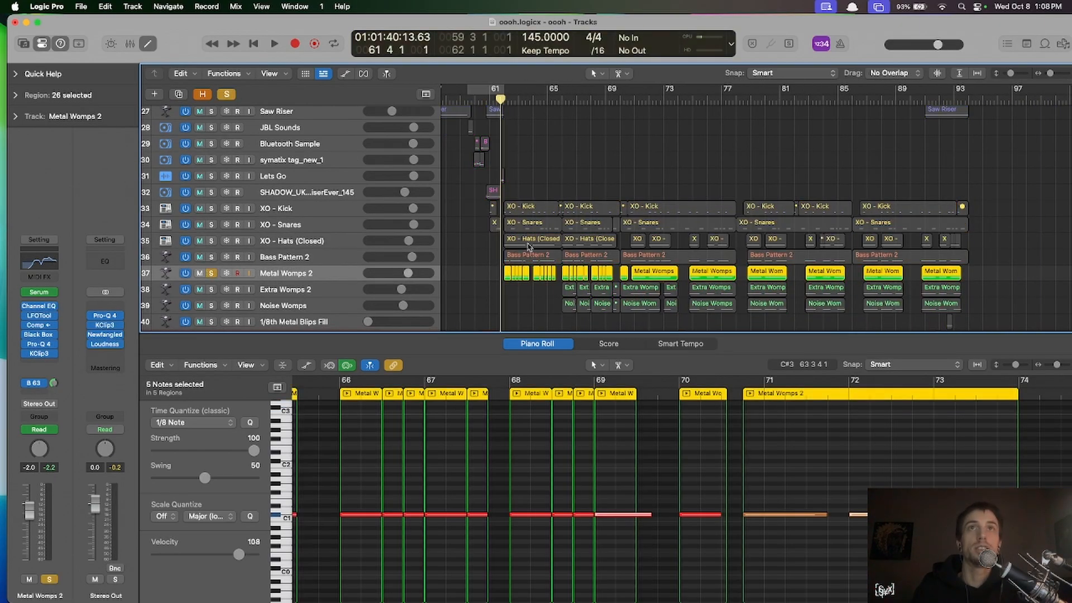
pyautogui.scroll(5, 530, 247)
pyautogui.press('space')
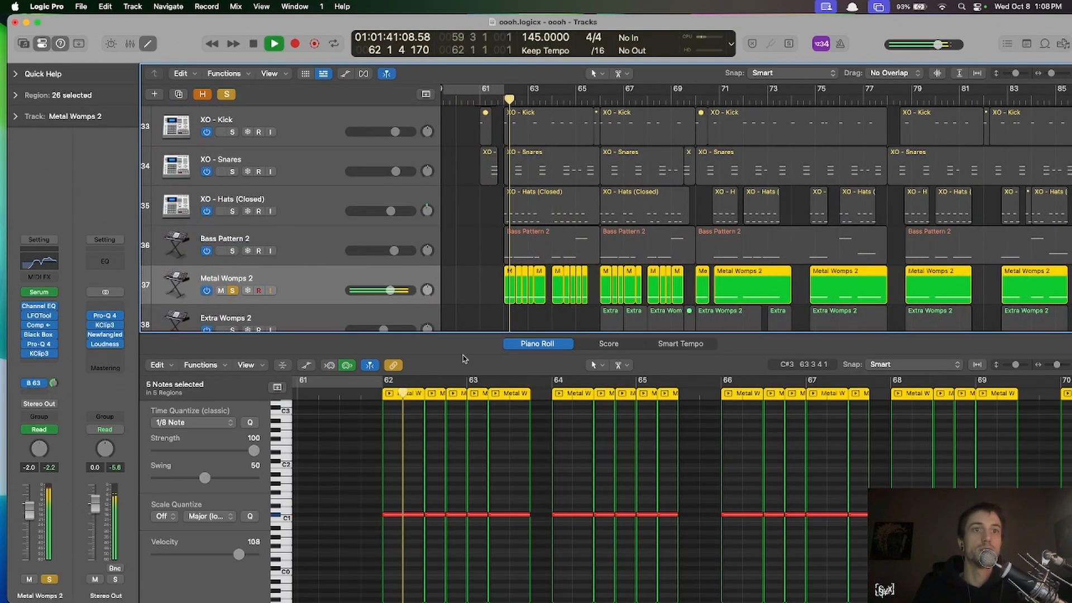
# - Show track automation, stop playback and display the LFOTool Rate automation on Metal Womps 2
pyautogui.press('a')
pyautogui.press('space')
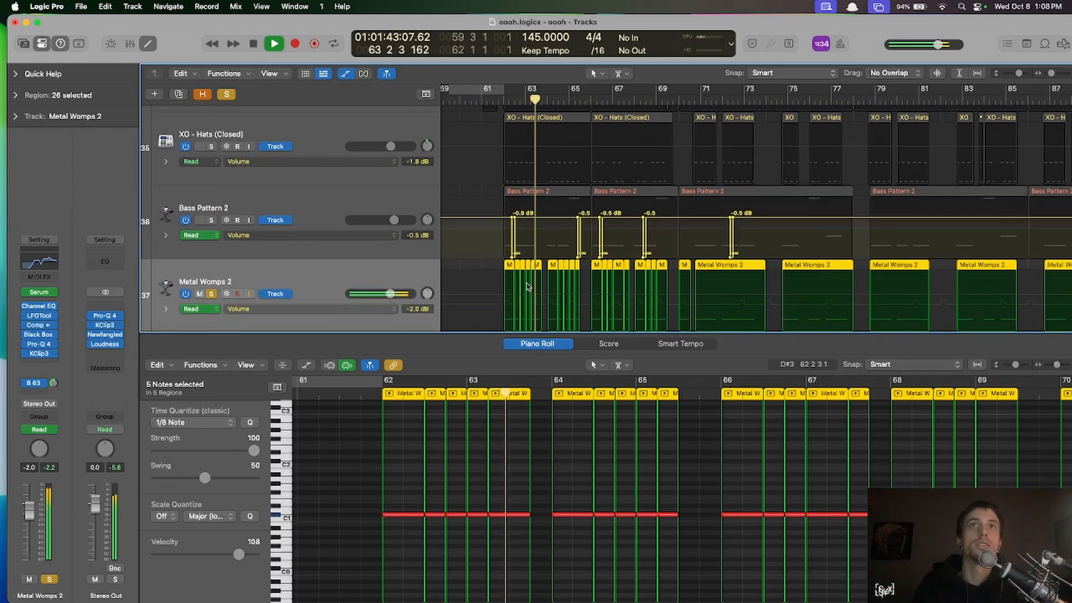
pyautogui.click(335, 308)
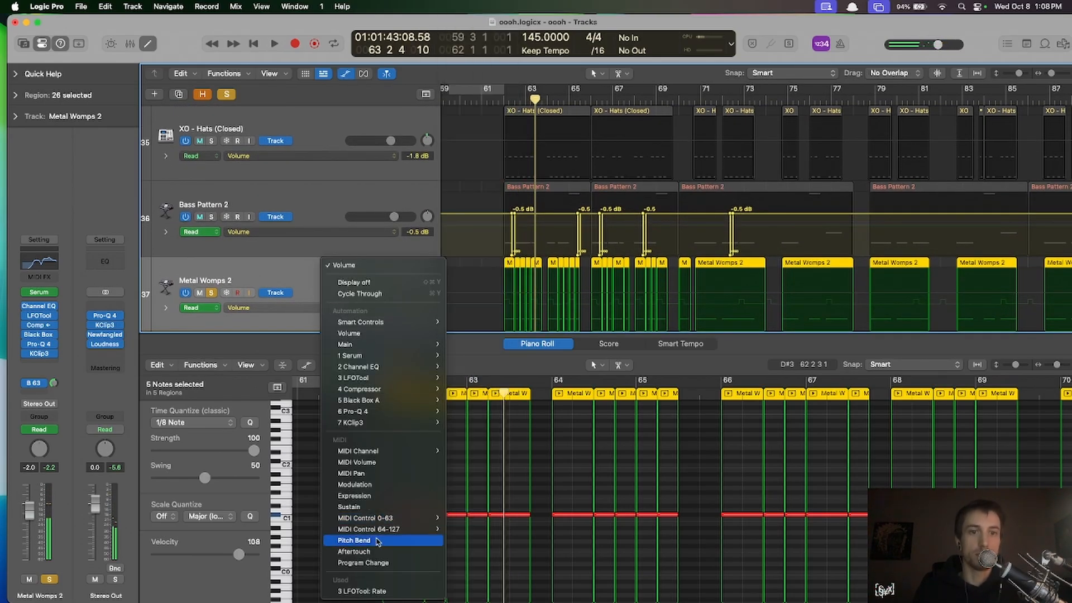
pyautogui.click(376, 591)
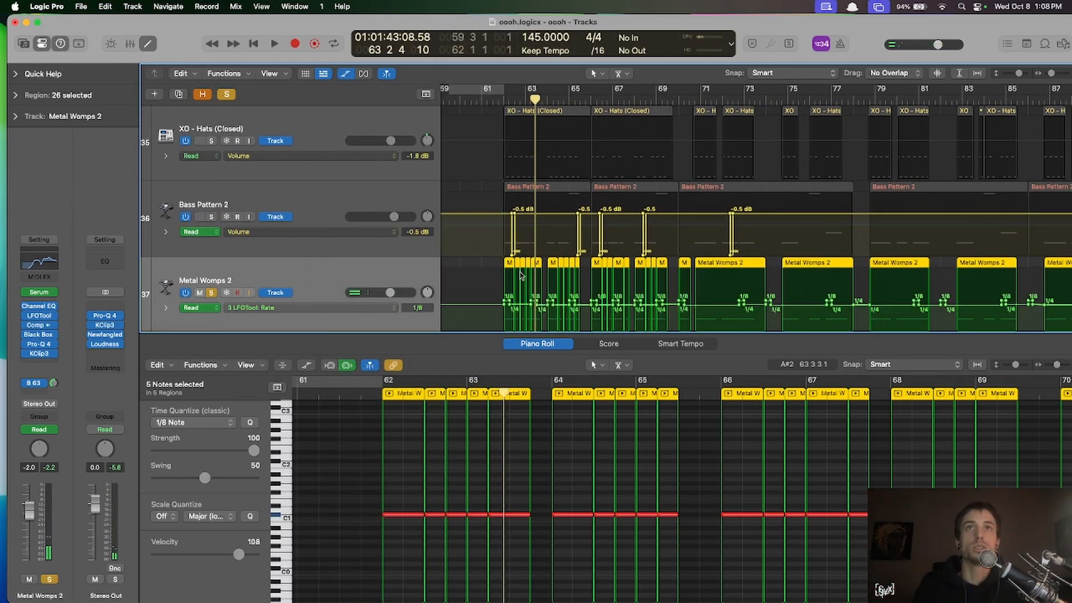
# - Examine the LFOTool Rate automation points on Metal Womps 2 from bar 62 onward
pyautogui.scroll(5, 521, 276)
pyautogui.scroll(3, 557, 275)
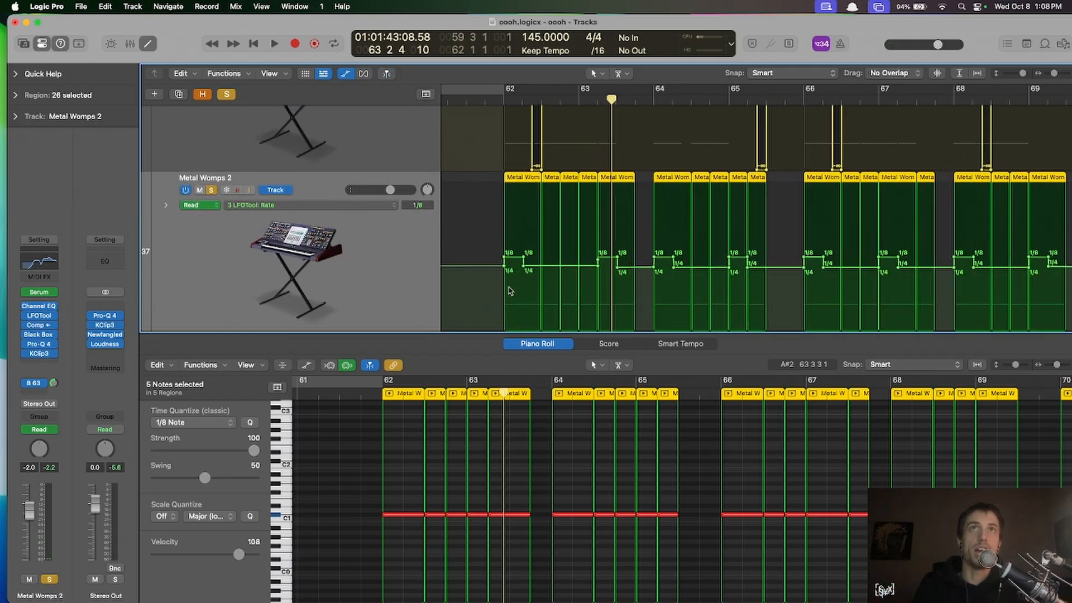
pyautogui.click(494, 269)
pyautogui.click(504, 258)
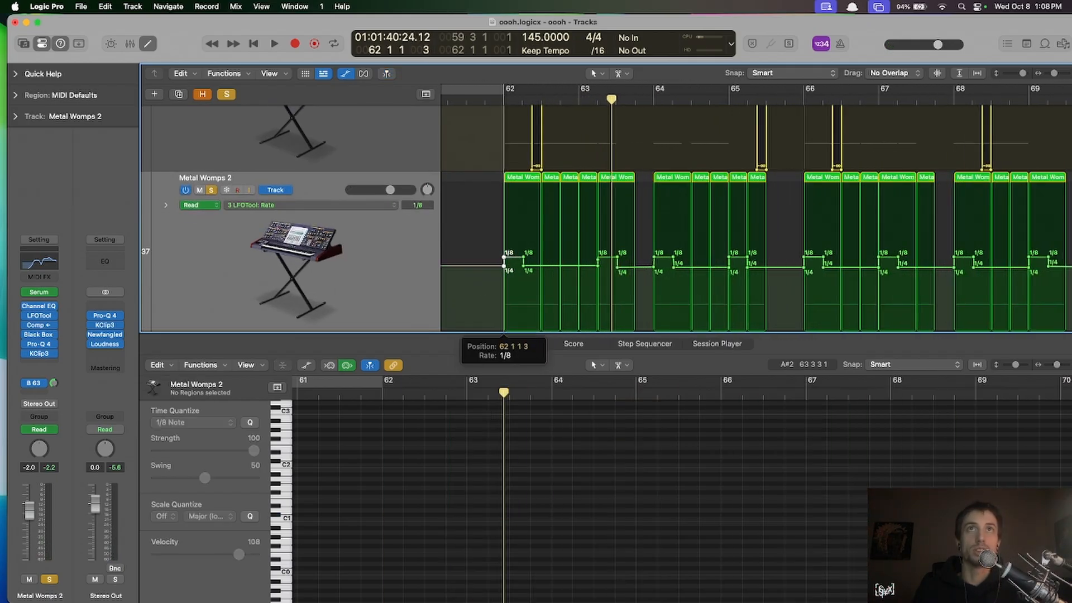
pyautogui.moveTo(504, 258); pyautogui.dragTo(502, 258)
pyautogui.scroll(3, 595, 283)
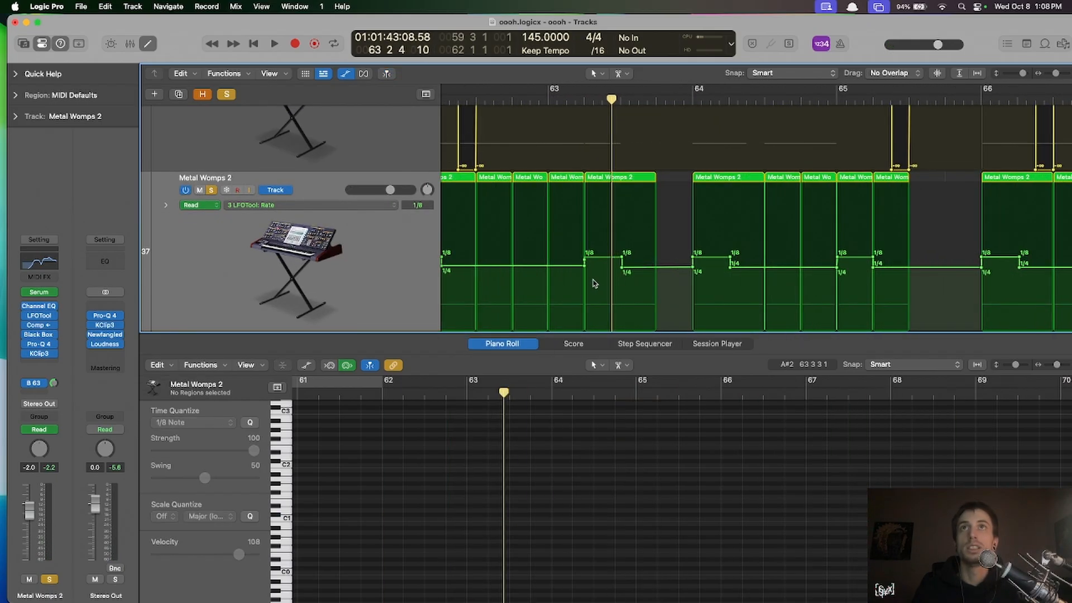
# - Examine the 1/8 and 1/4 LFOTool Rate automation points on Metal Womps 2 between bars 62 and 71
pyautogui.scroll(3, 595, 261)
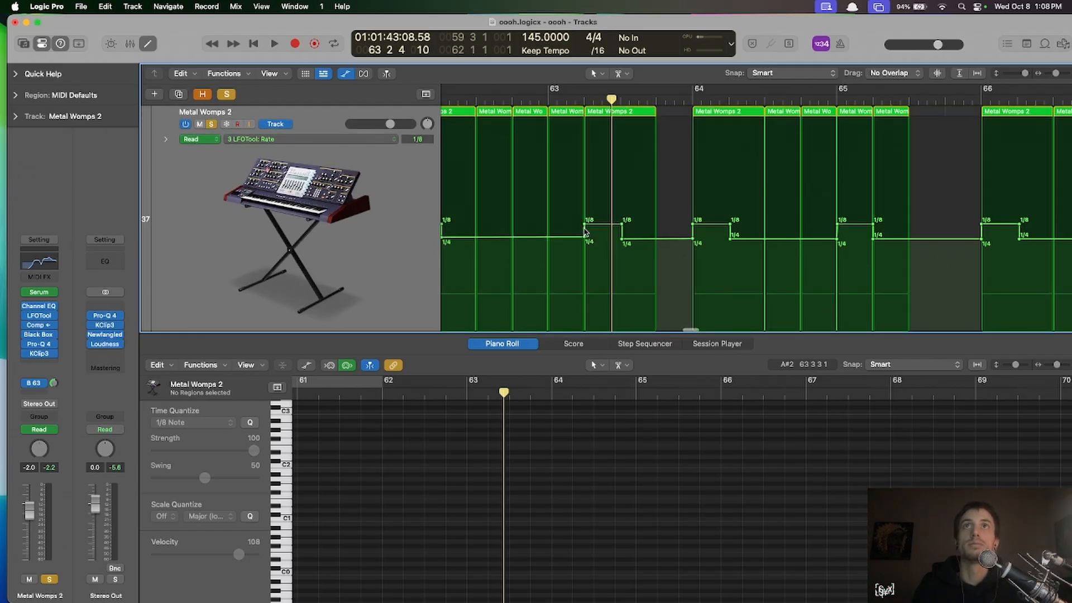
pyautogui.moveTo(595, 238)
pyautogui.mouseDown()
pyautogui.moveTo(583, 225)
pyautogui.moveTo(565, 235)
pyautogui.moveTo(577, 227)
pyautogui.mouseUp()
pyautogui.hscroll(4, 585, 229)
pyautogui.hscroll(4, 614, 246)
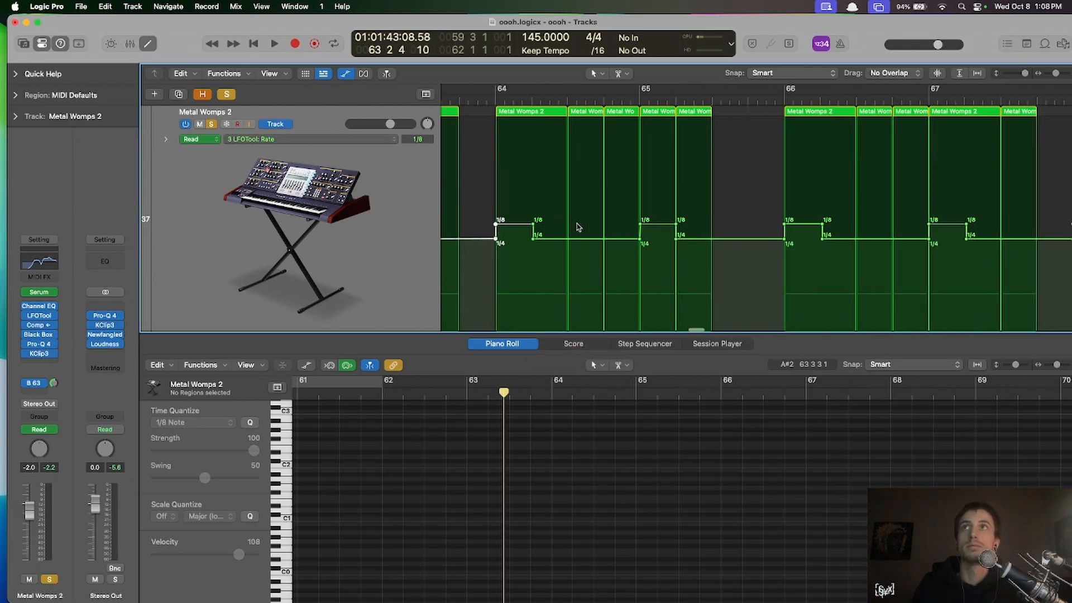
pyautogui.click(612, 222)
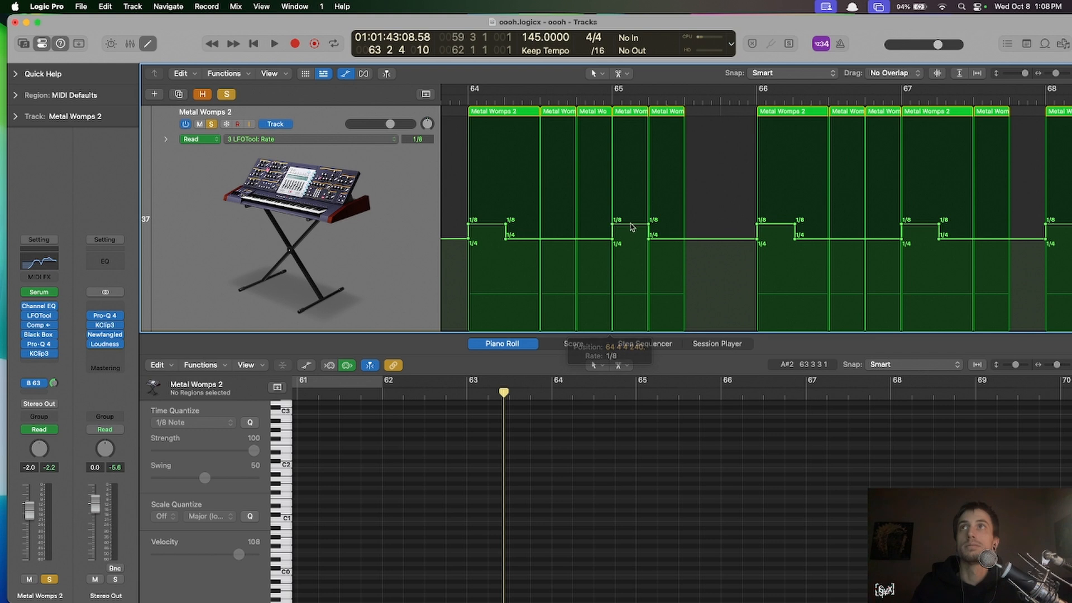
pyautogui.click(757, 225)
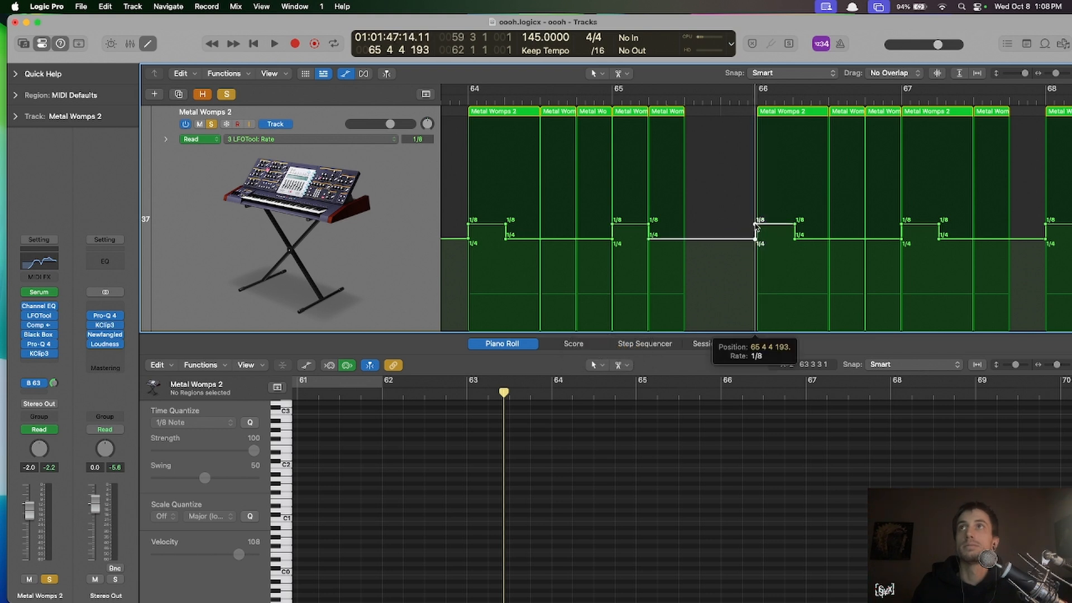
pyautogui.hscroll(4, 792, 240)
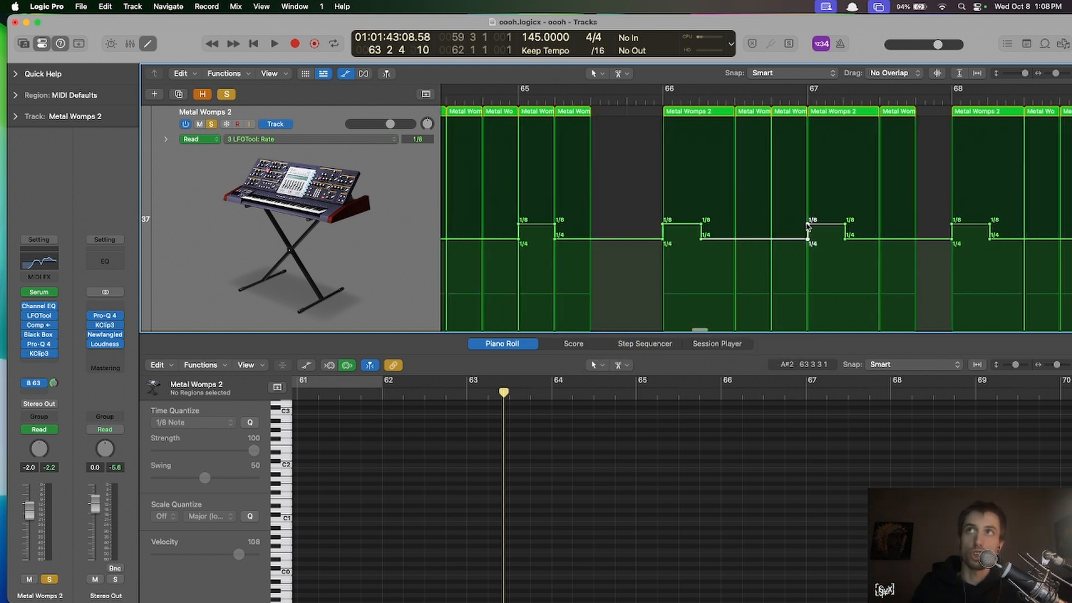
pyautogui.moveTo(807, 224); pyautogui.dragTo(807, 223)
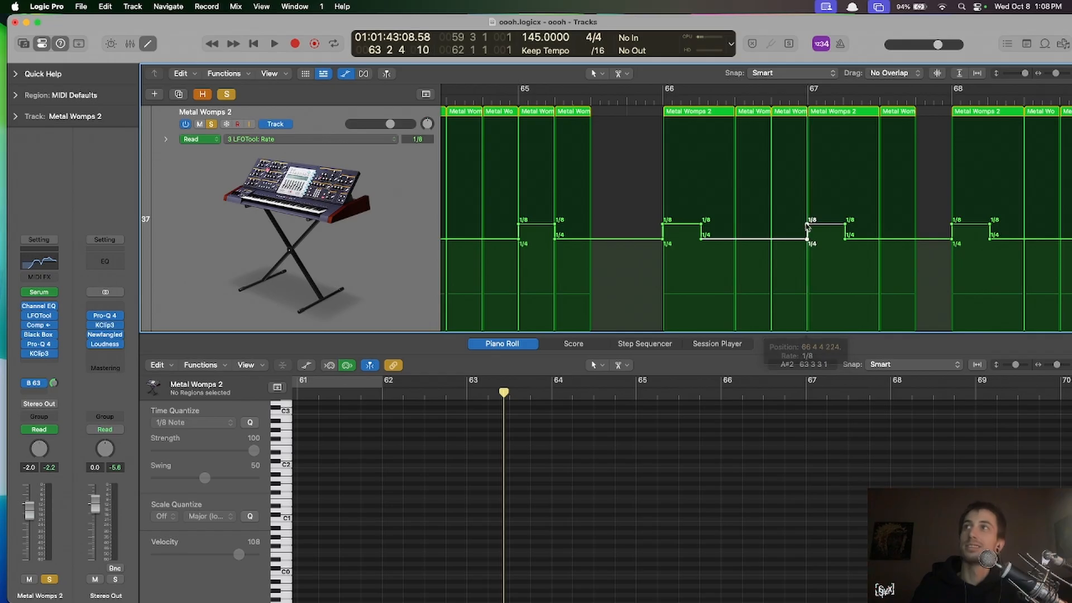
pyautogui.hscroll(3, 833, 227)
pyautogui.scroll(-3, 834, 228)
pyautogui.hscroll(-6, 834, 227)
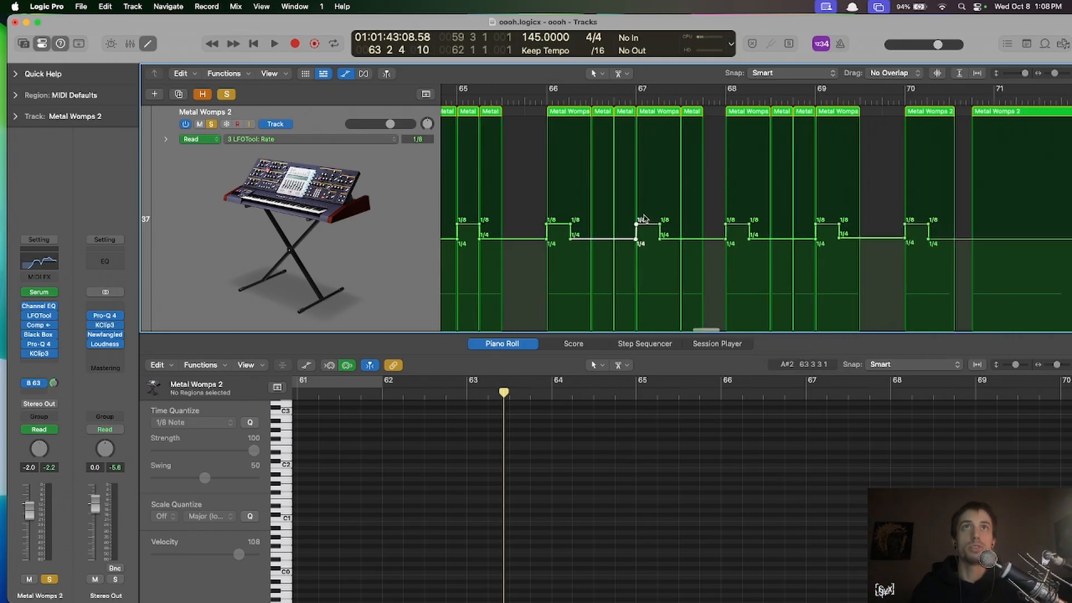
pyautogui.hscroll(-3, 583, 173)
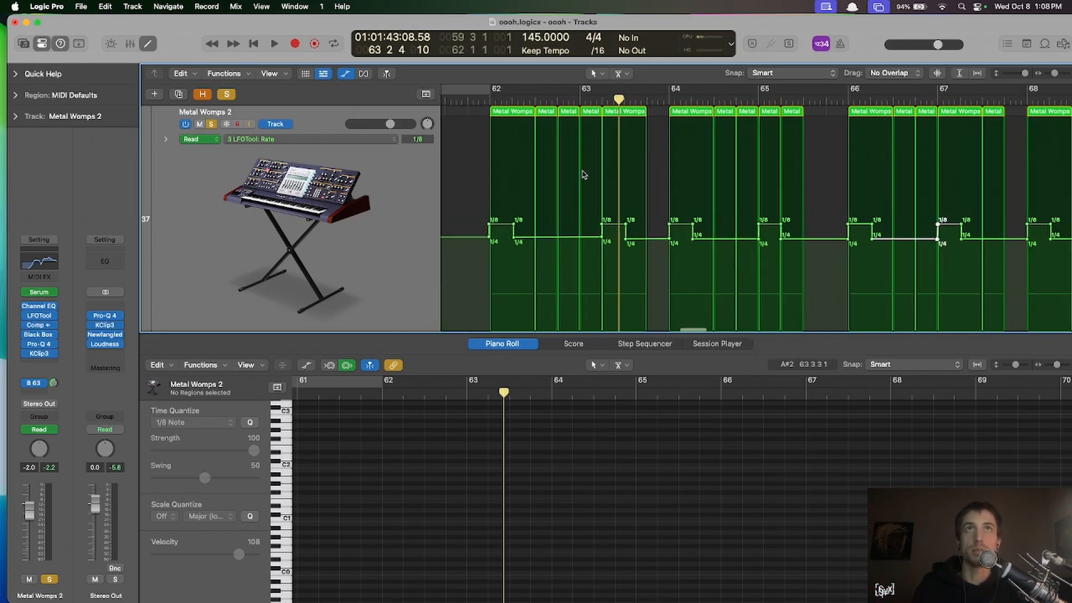
# - Play back the soloed Metal Womps 2 track from just before bar 62 to about bar 65, following its rate automation
pyautogui.click(537, 98)
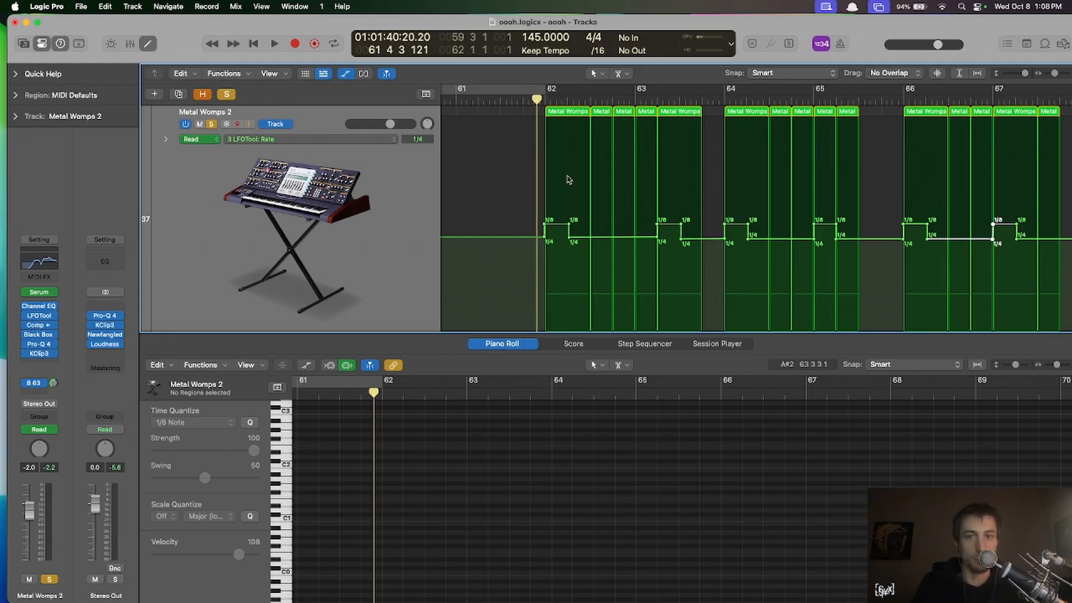
pyautogui.press('space')
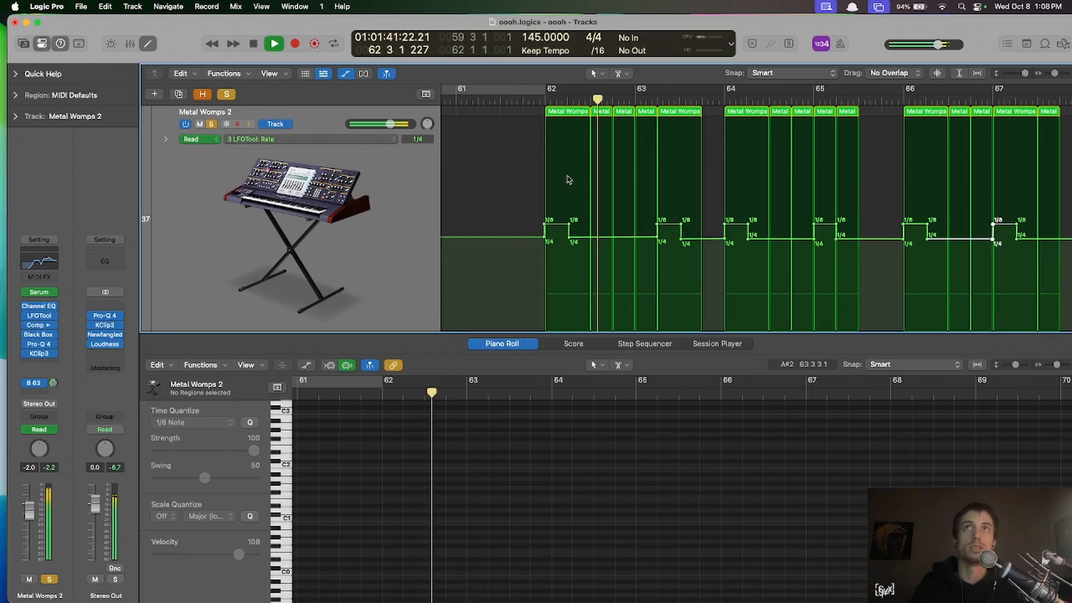
pyautogui.hscroll(4, 590, 180)
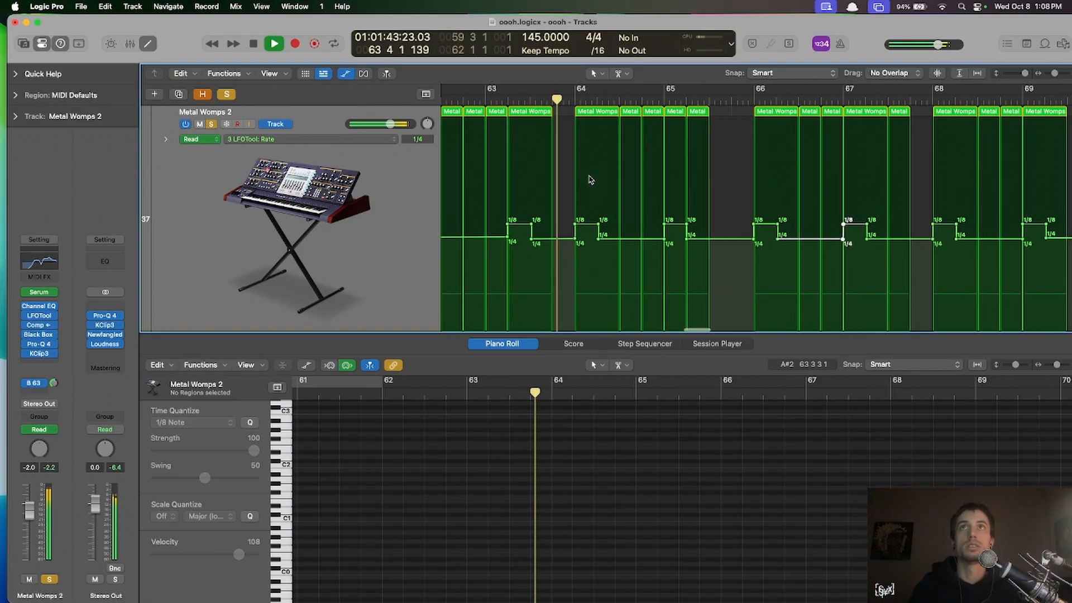
pyautogui.hscroll(-2, 591, 180)
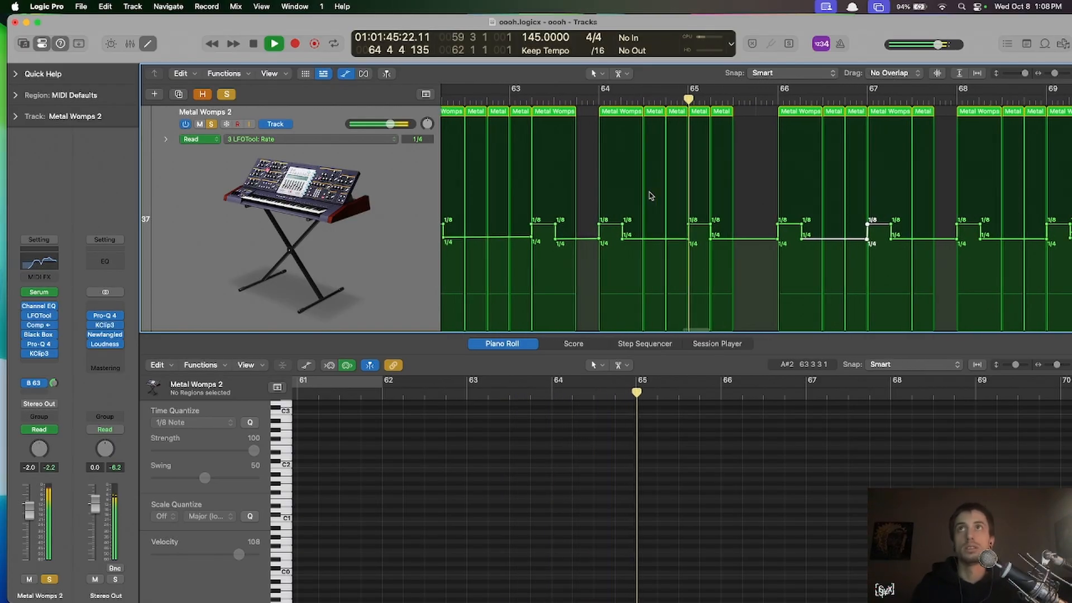
pyautogui.press('space')
# - Hide the track automation and unsolo the Metal Womps 2 track
pyautogui.press('a')
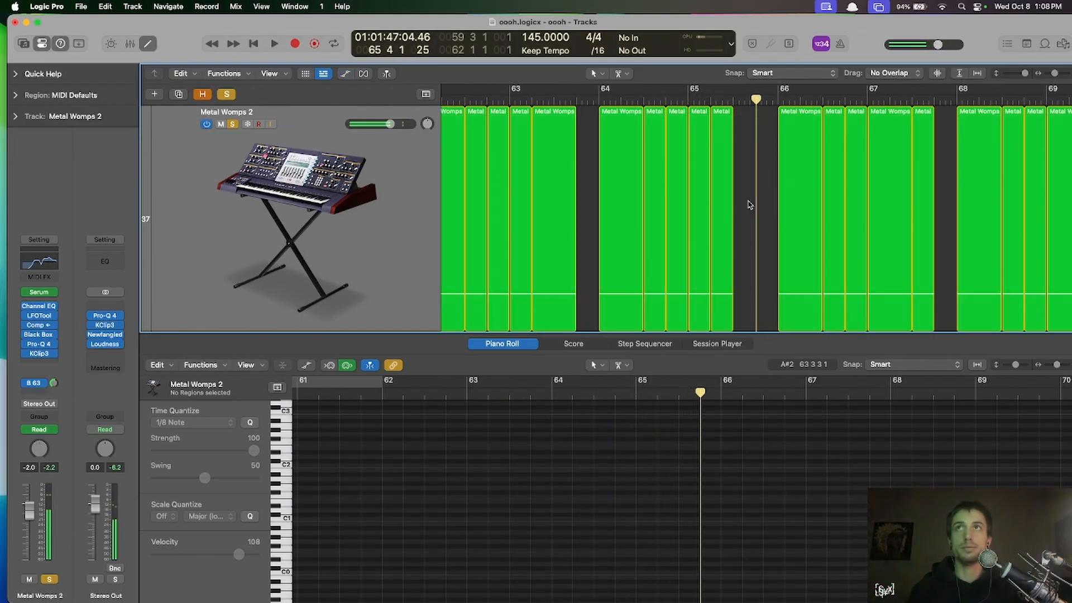
pyautogui.scroll(-10, 749, 202)
pyautogui.hscroll(-10, 748, 202)
pyautogui.scroll(4, 749, 202)
pyautogui.scroll(10, 748, 202)
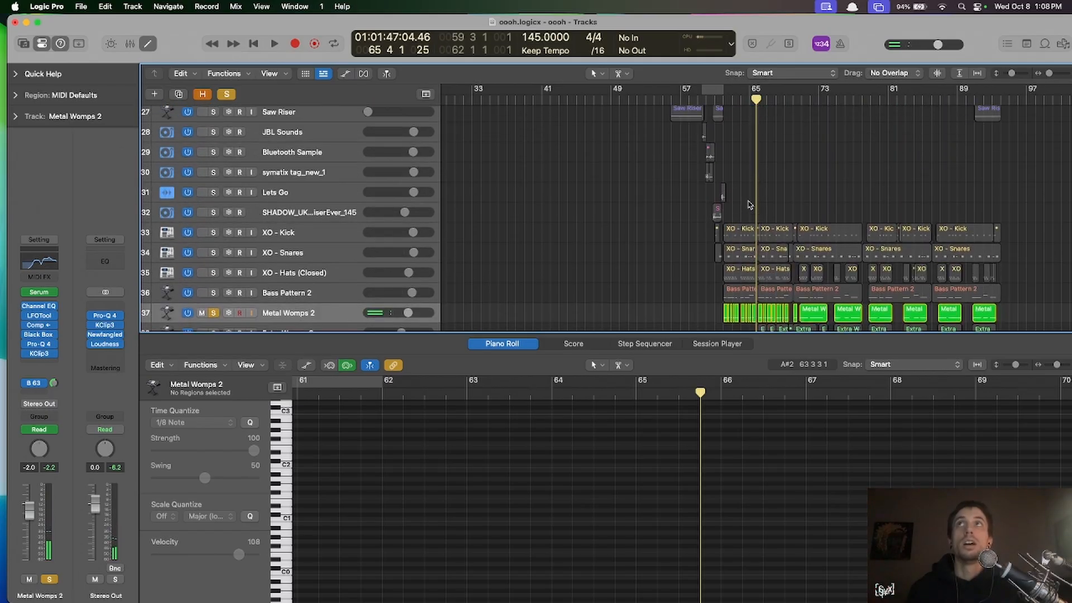
pyautogui.hscroll(3, 748, 202)
pyautogui.click(214, 313)
pyautogui.scroll(-10, 568, 264)
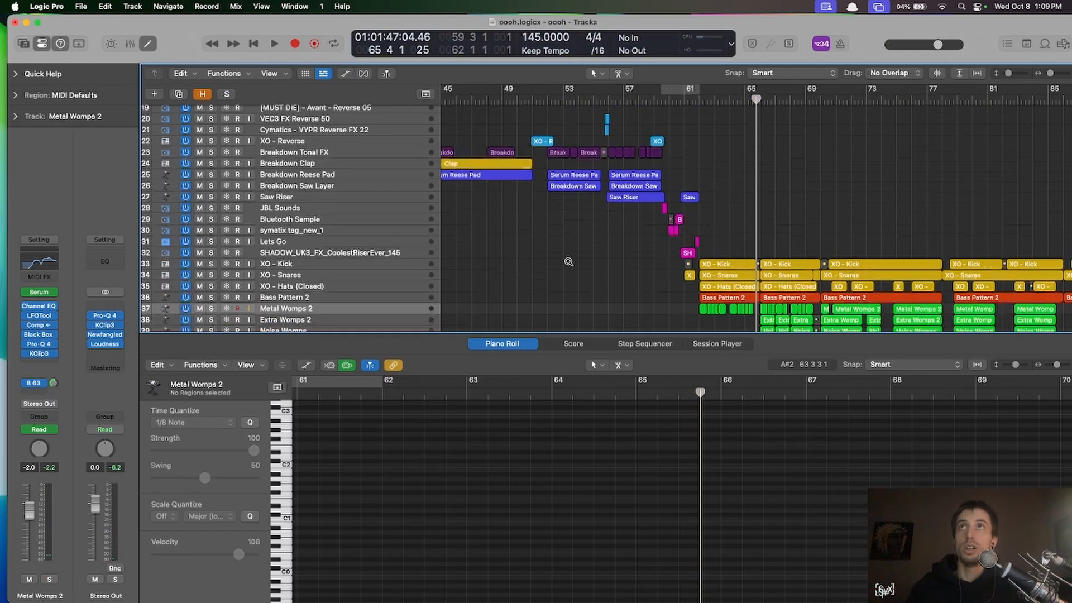
# - Play back the full arrangement from bar 60 through the opening of the second drop
pyautogui.hscroll(3, 568, 264)
pyautogui.hscroll(-3, 568, 265)
pyautogui.scroll(-5, 568, 265)
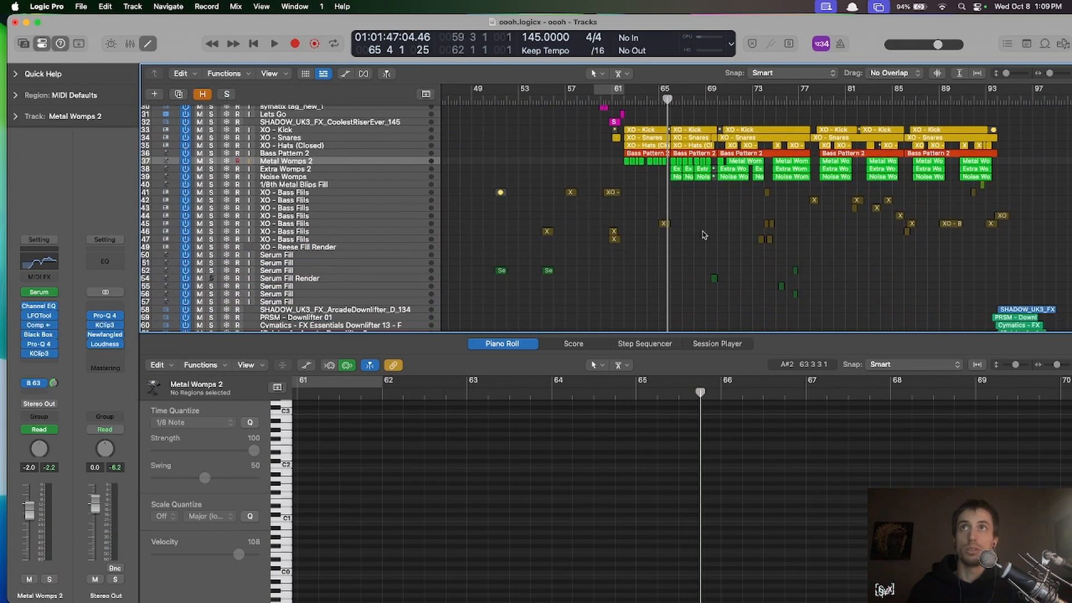
pyautogui.hscroll(-2, 675, 192)
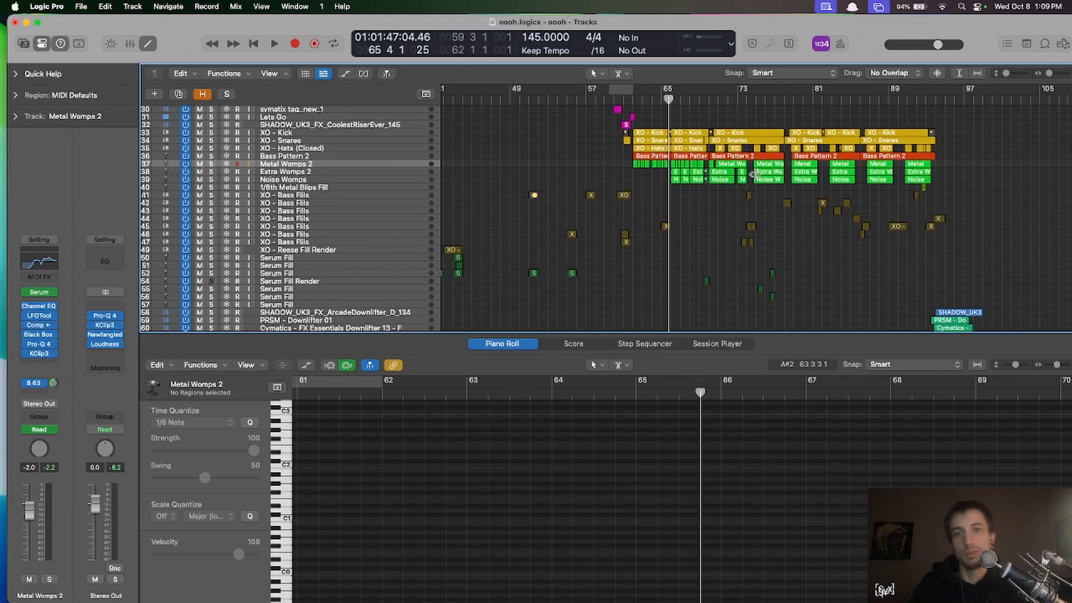
pyautogui.click(613, 98)
pyautogui.press('space')
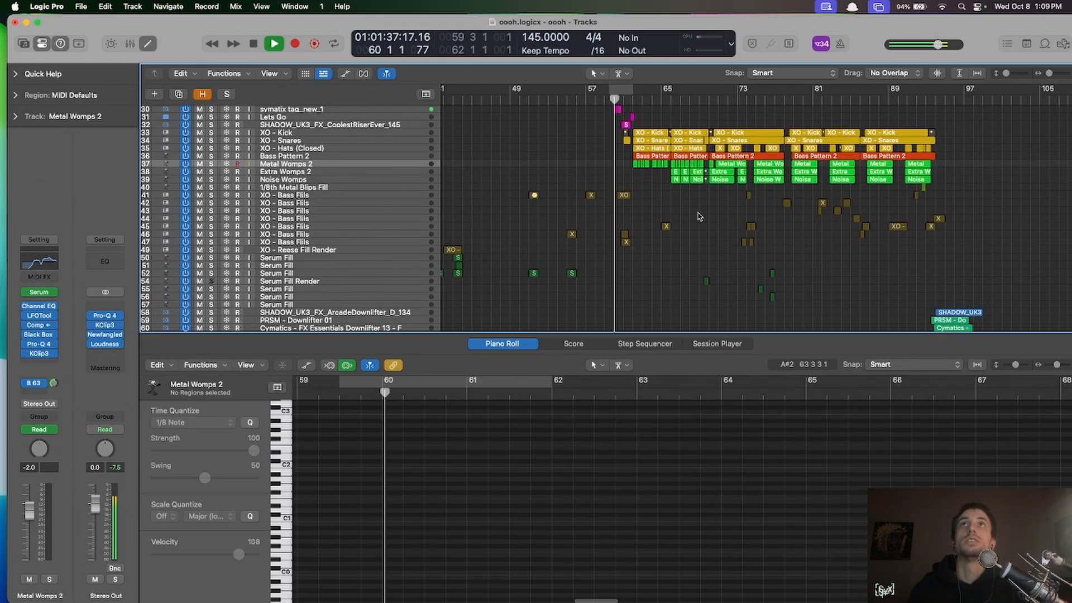
pyautogui.hscroll(-2, 697, 215)
pyautogui.hscroll(3, 688, 211)
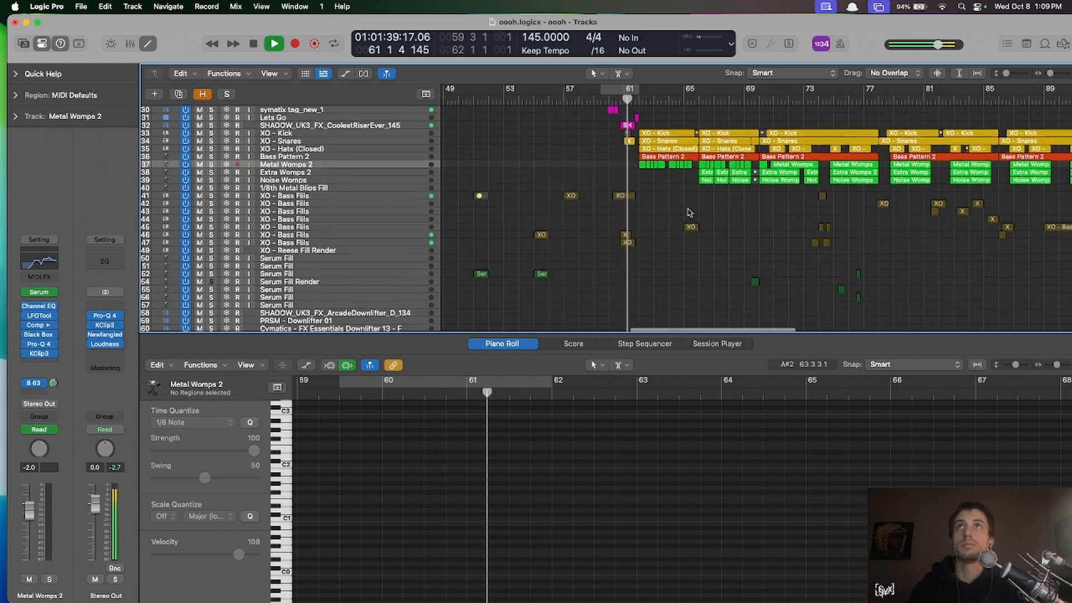
pyautogui.scroll(5, 681, 246)
pyautogui.hscroll(3, 674, 283)
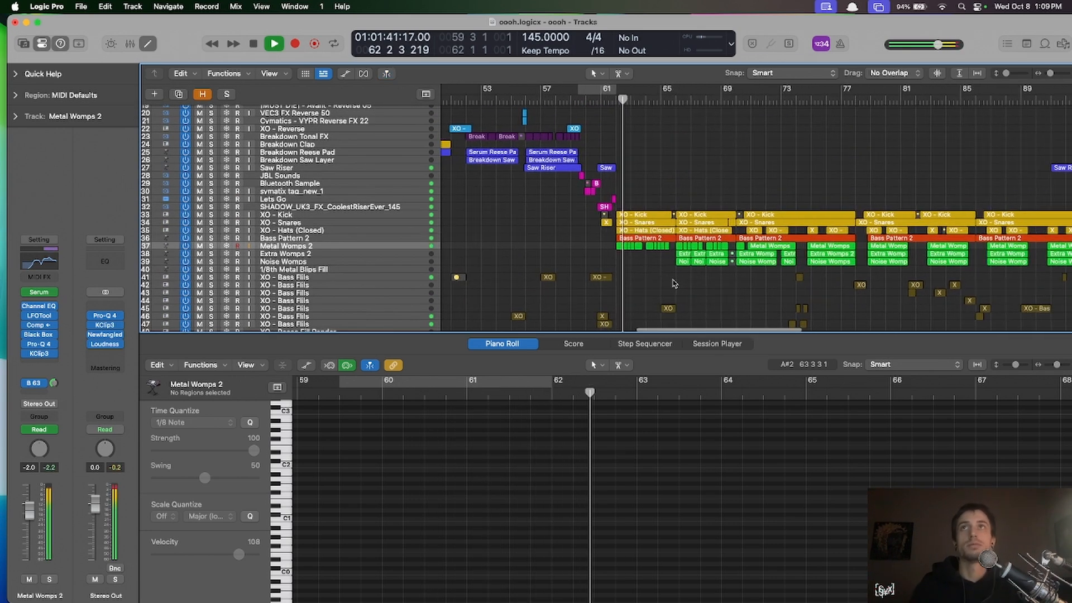
pyautogui.hscroll(1, 673, 284)
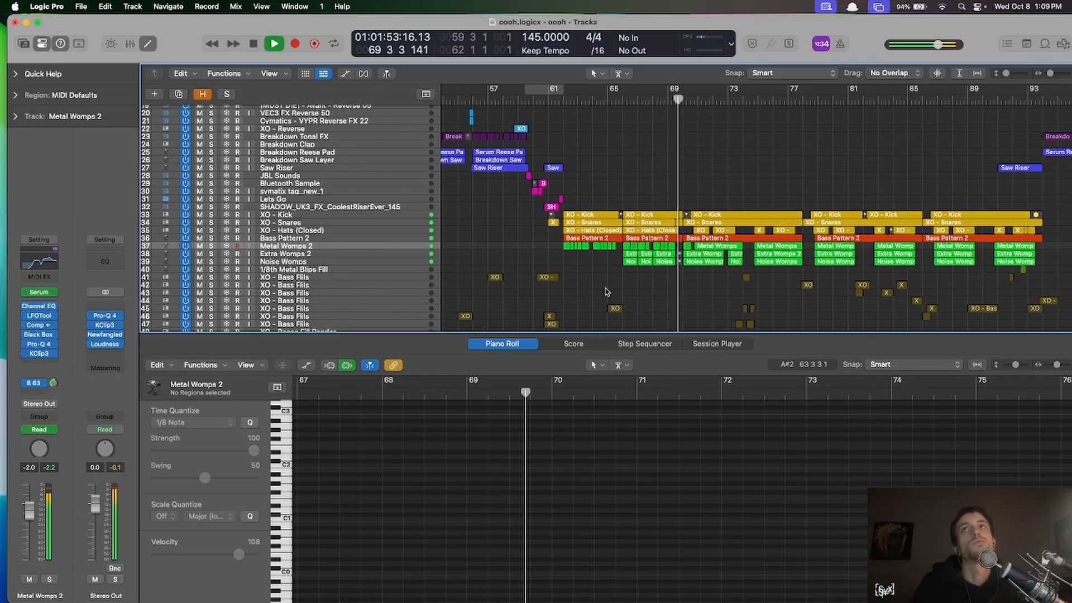
# - Stop playback, select the XO - Bass Fills track with the fill at bar 65 and audition its G1 note
pyautogui.scroll(-10, 626, 285)
pyautogui.scroll(3, 625, 284)
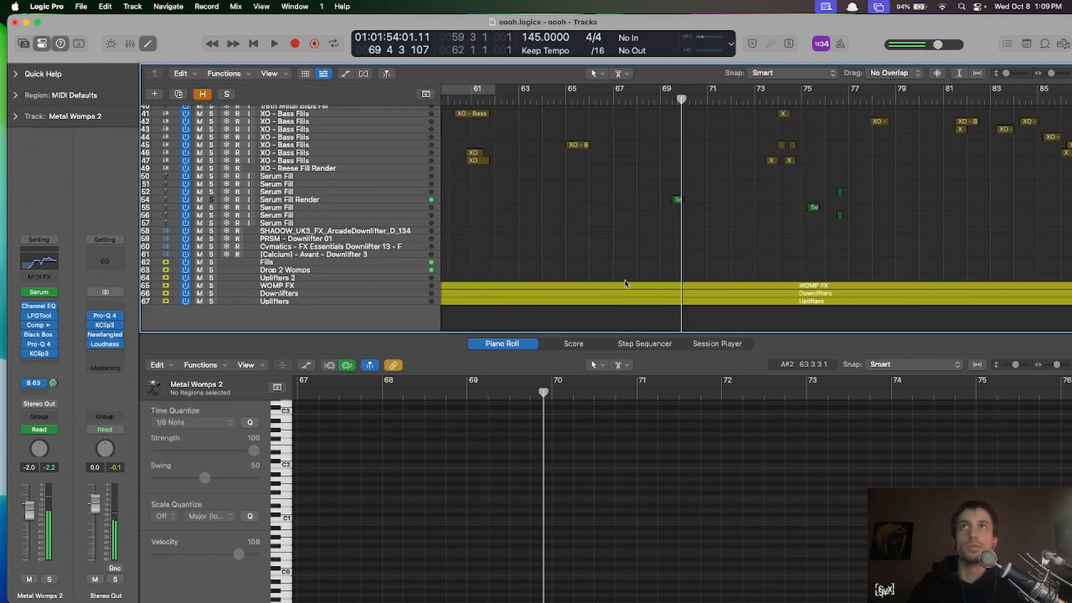
pyautogui.scroll(10, 622, 286)
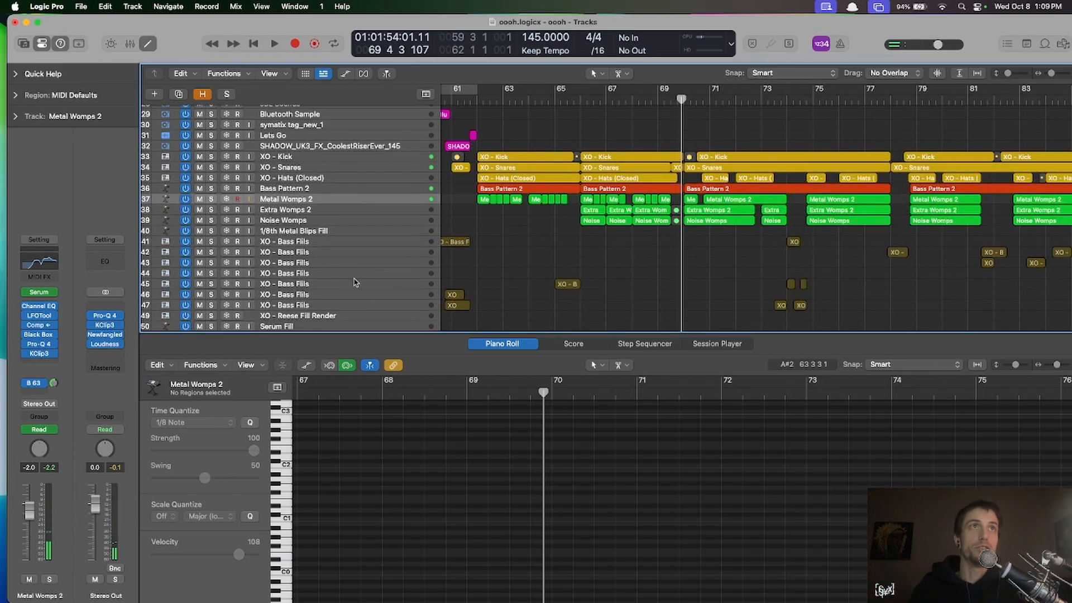
pyautogui.click(353, 282)
pyautogui.click(331, 486)
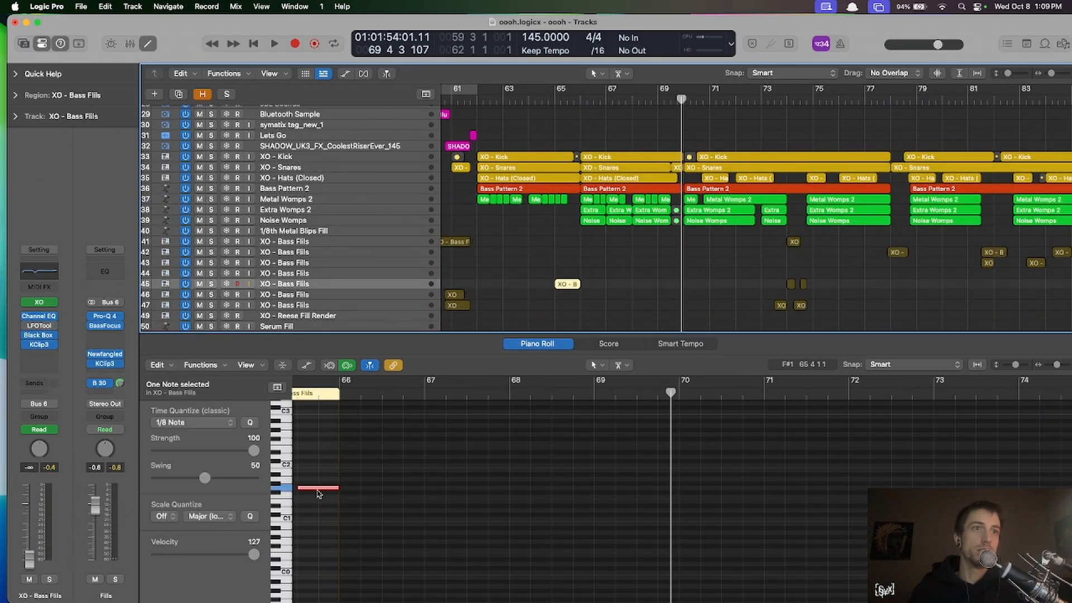
pyautogui.click(319, 489)
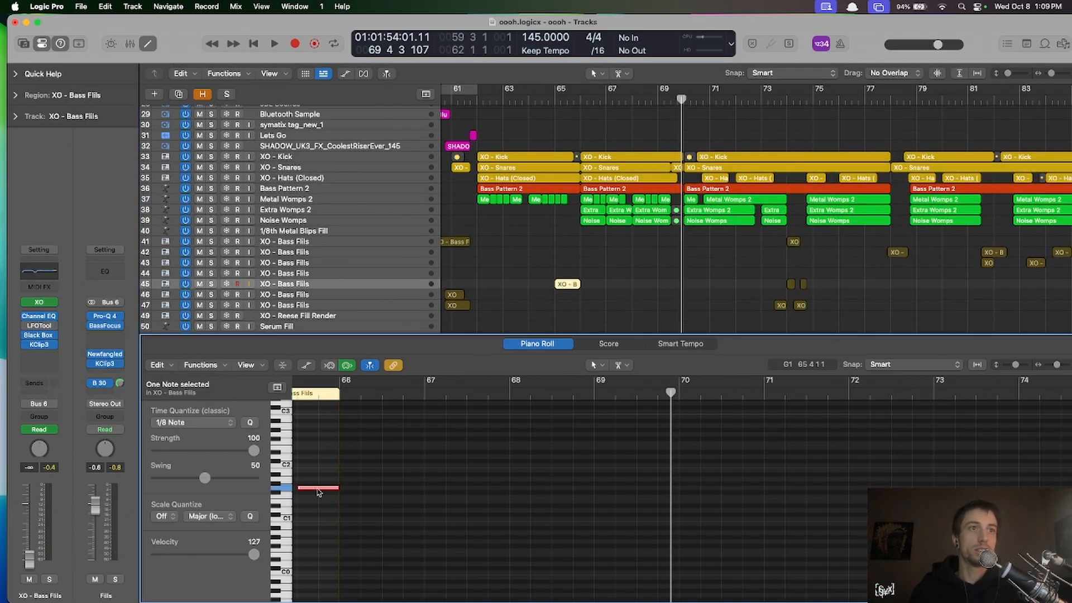
pyautogui.click(569, 104)
pyautogui.click(316, 489)
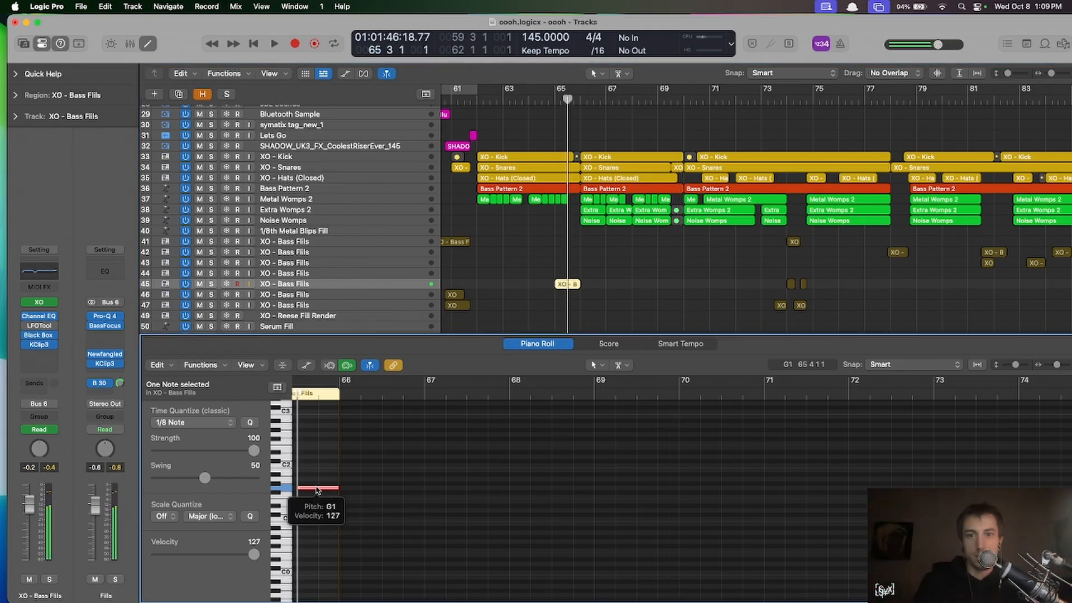
# - Select the Serum Fill Render region near bar 69, close the editor pane and bring that region into close view
pyautogui.scroll(-5, 632, 199)
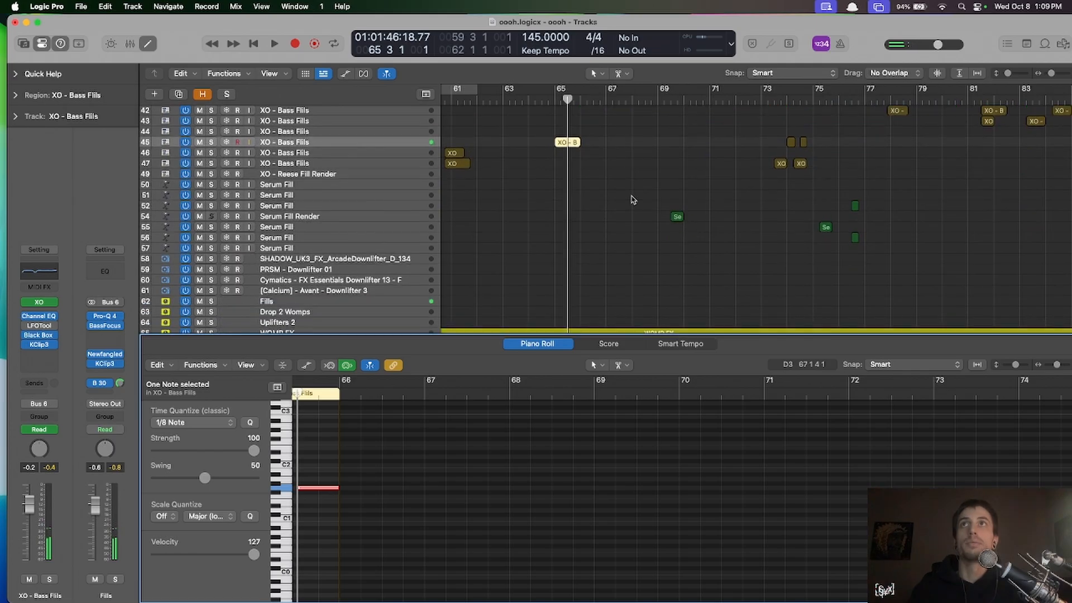
pyautogui.click(677, 216)
pyautogui.press('super+Left')
pyautogui.press('super+Left')
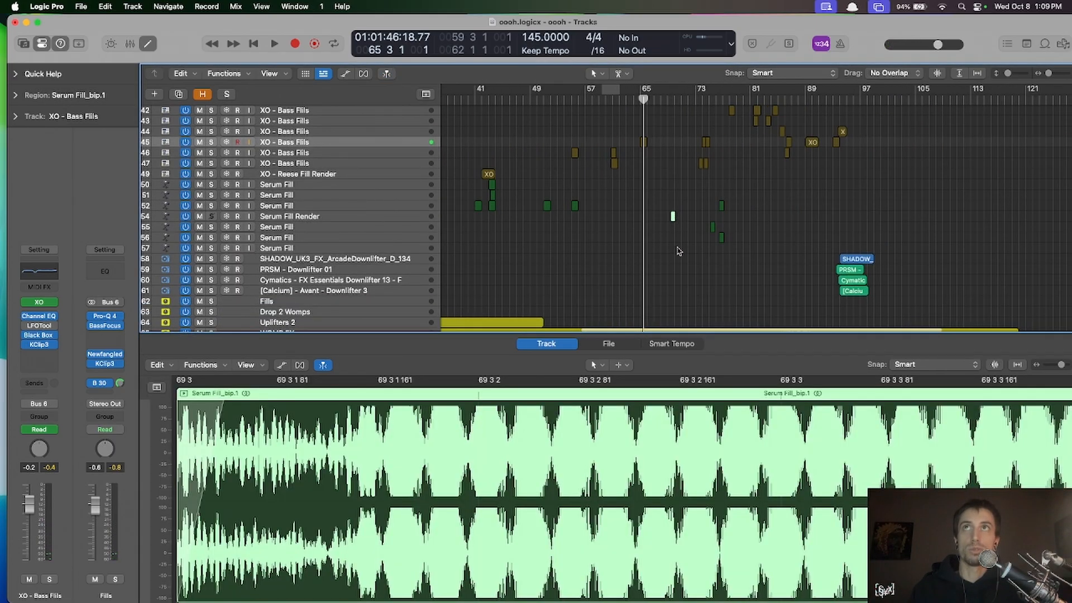
pyautogui.press('p')
pyautogui.press('p')
pyautogui.scroll(3, 677, 420)
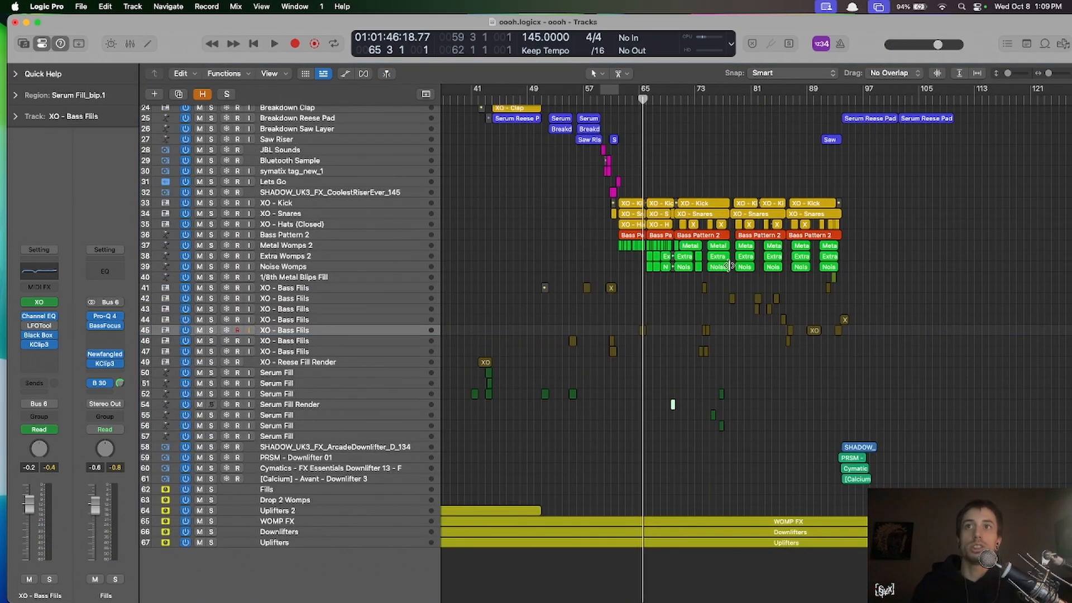
pyautogui.scroll(6, 678, 421)
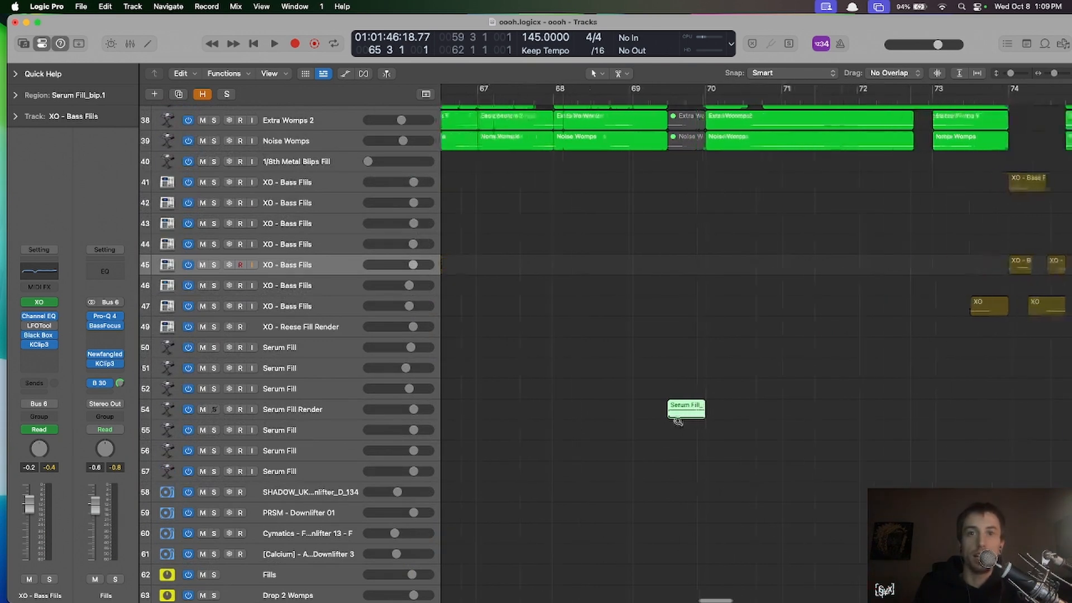
pyautogui.scroll(1, 732, 463)
pyautogui.hscroll(-1, 729, 459)
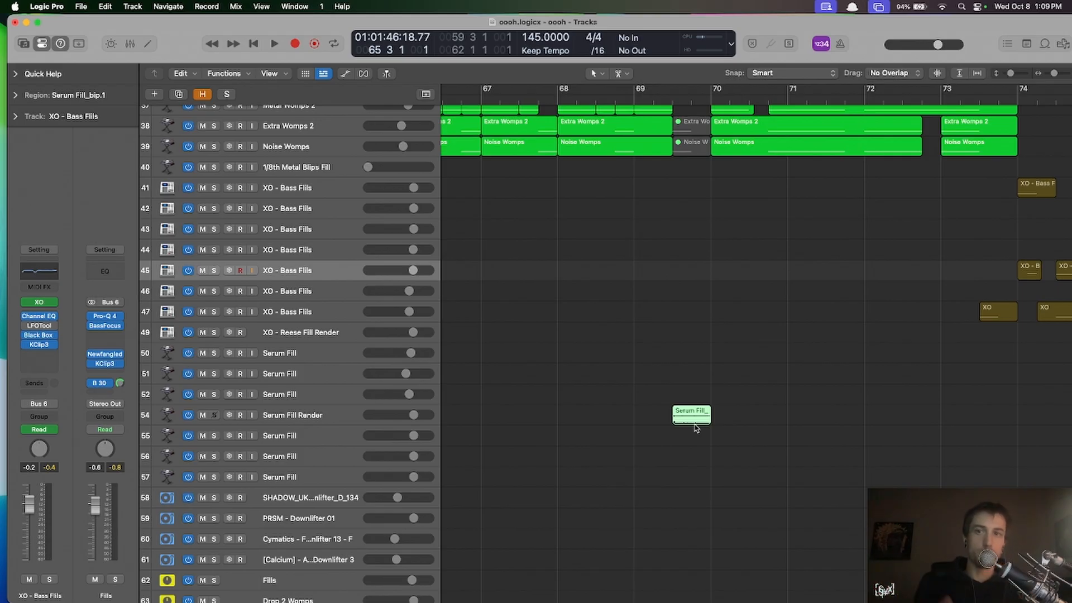
# - Play back the arrangement from the start of the Serum Fill Render region at 69 3 into bar 72
pyautogui.click(673, 100)
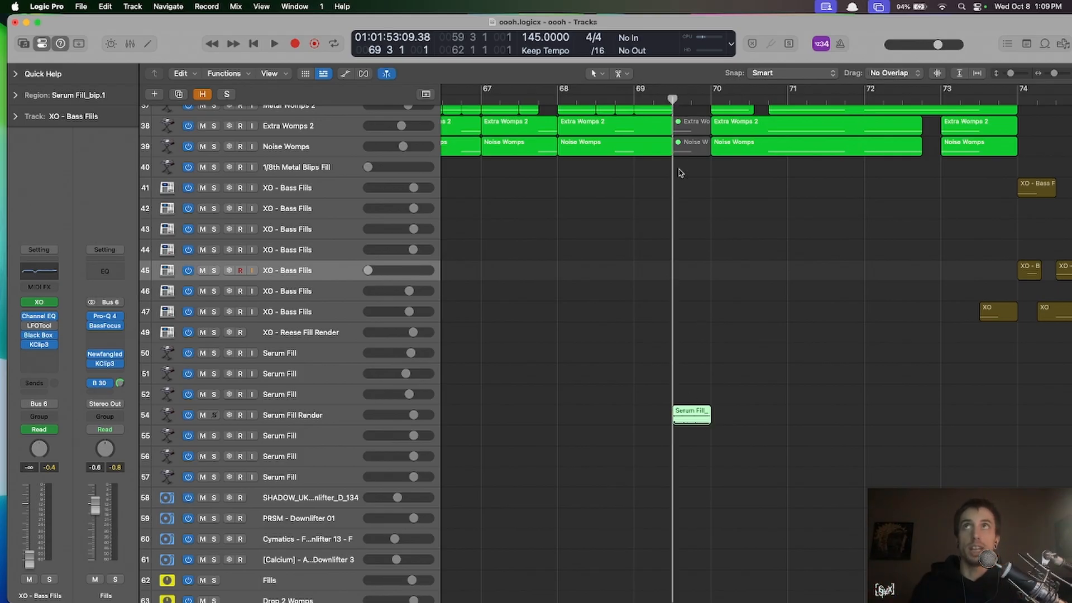
pyautogui.scroll(-5, 680, 172)
pyautogui.press('space')
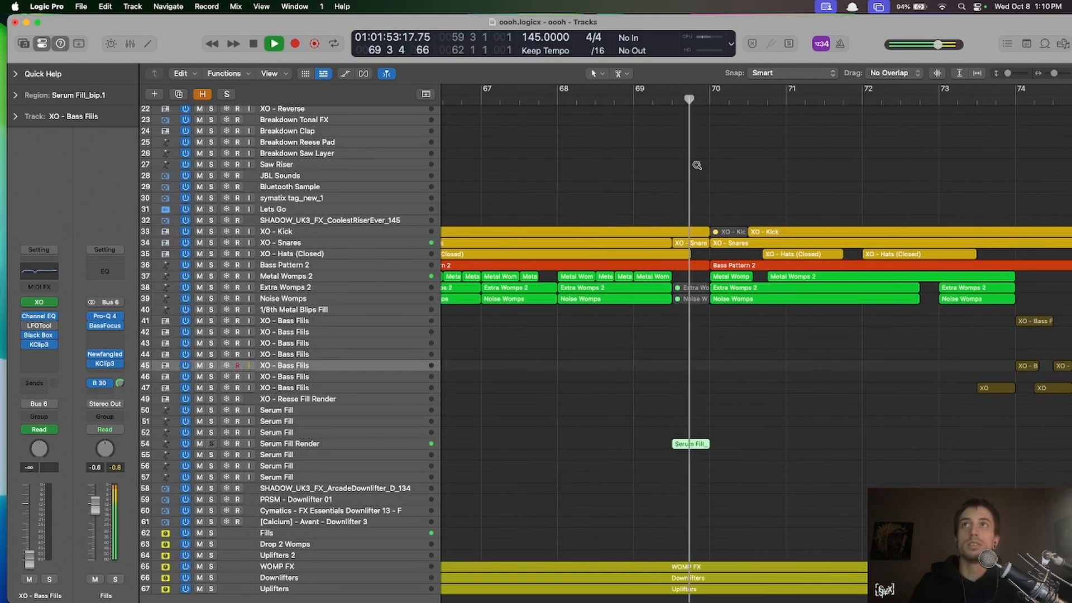
pyautogui.scroll(-3, 715, 177)
pyautogui.scroll(5, 715, 201)
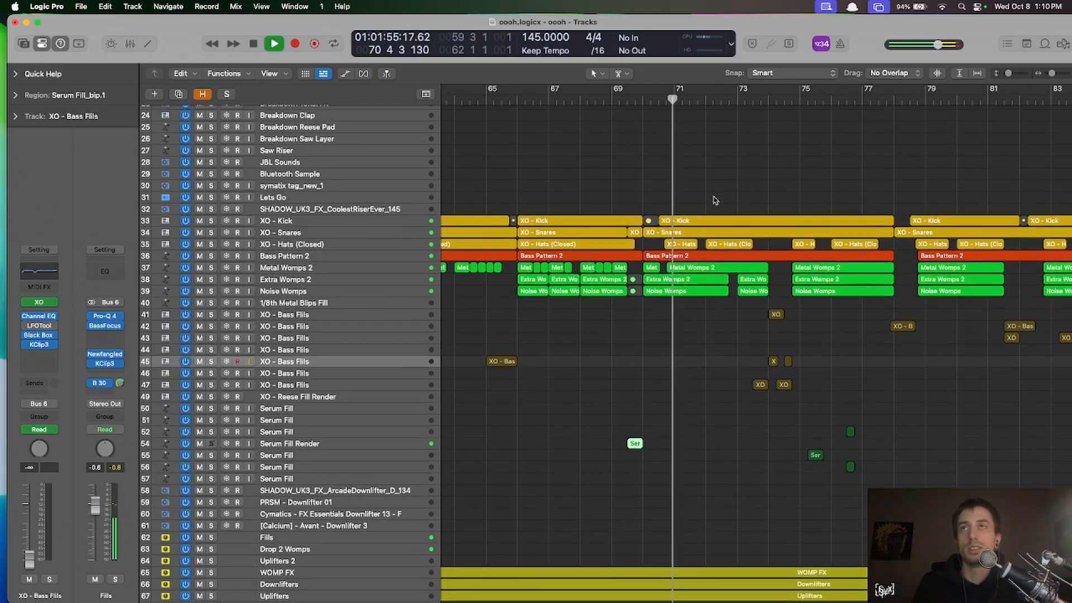
pyautogui.scroll(6, 715, 201)
pyautogui.scroll(-8, 709, 295)
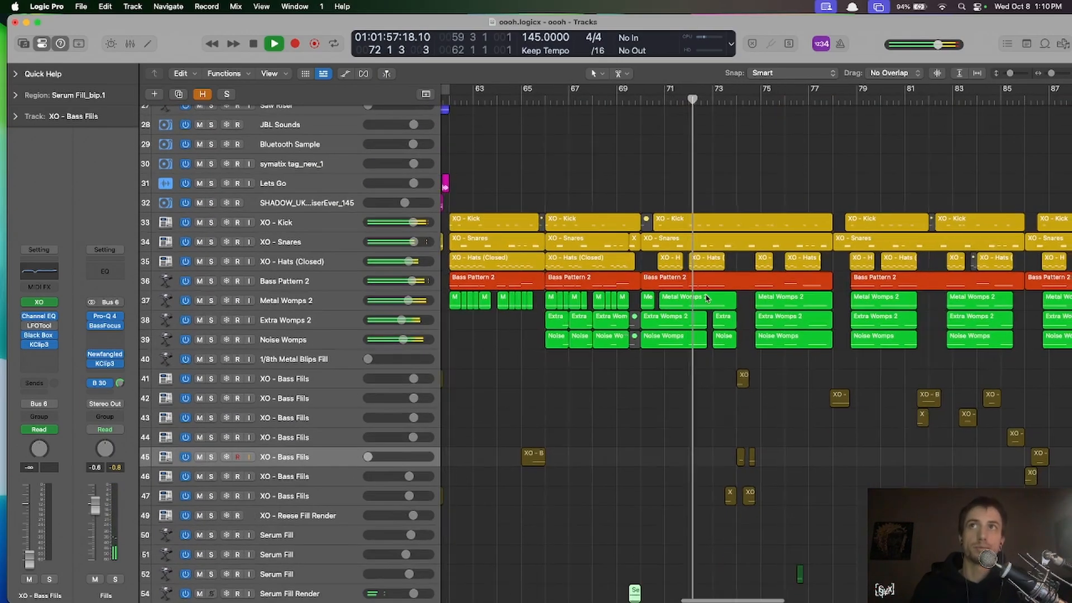
# - Set a cycle range from bar 70 to bar 78 during playback and stop near the end of bar 77
pyautogui.scroll(4, 706, 296)
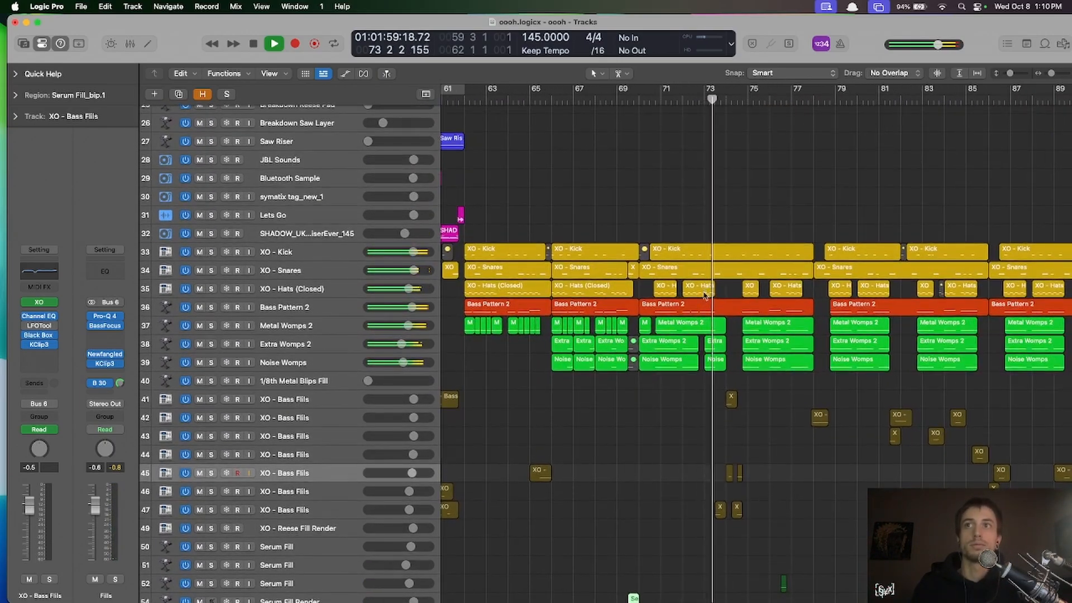
pyautogui.scroll(-5, 696, 282)
pyautogui.hscroll(5, 696, 283)
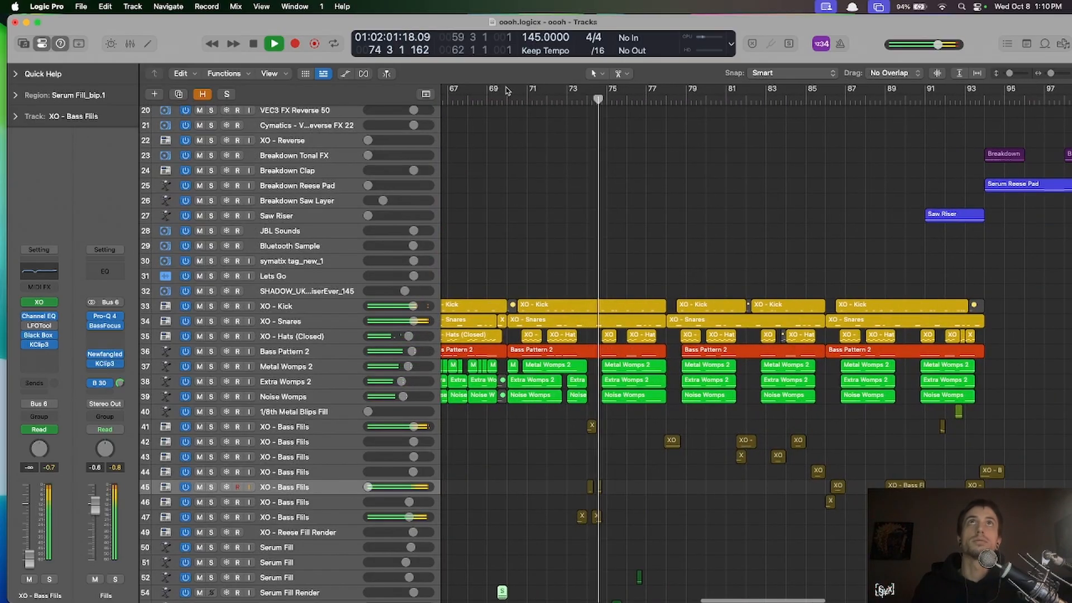
pyautogui.moveTo(507, 91); pyautogui.dragTo(663, 134)
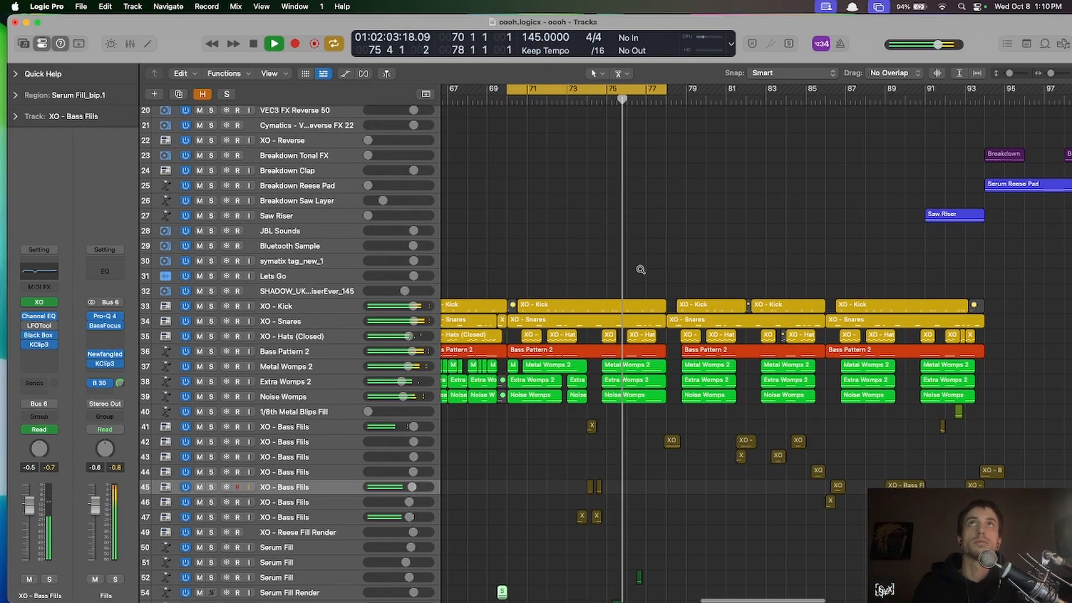
pyautogui.scroll(-6, 642, 269)
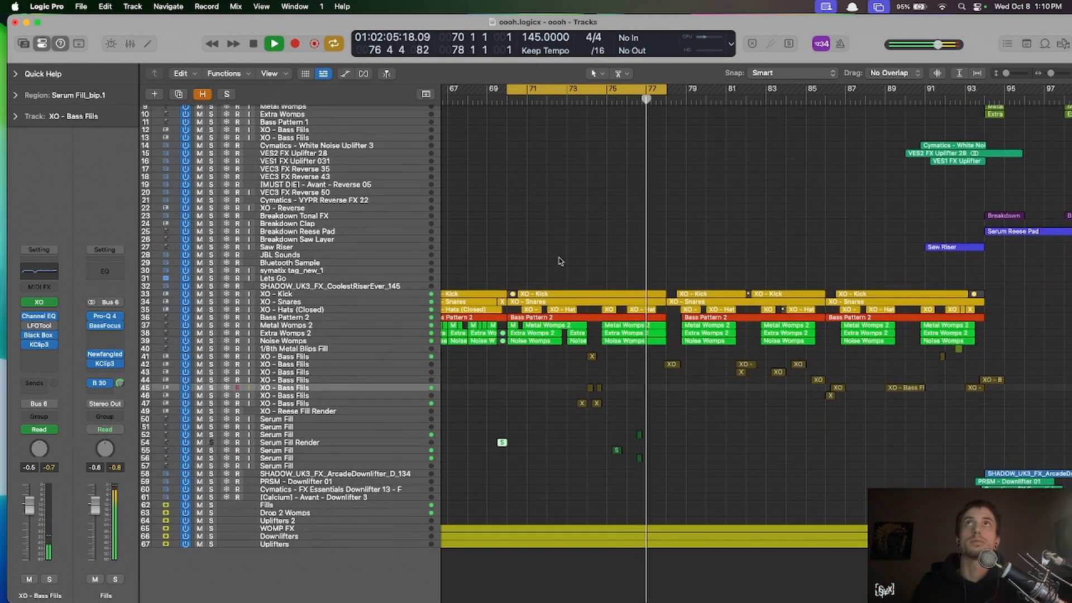
pyautogui.press('space')
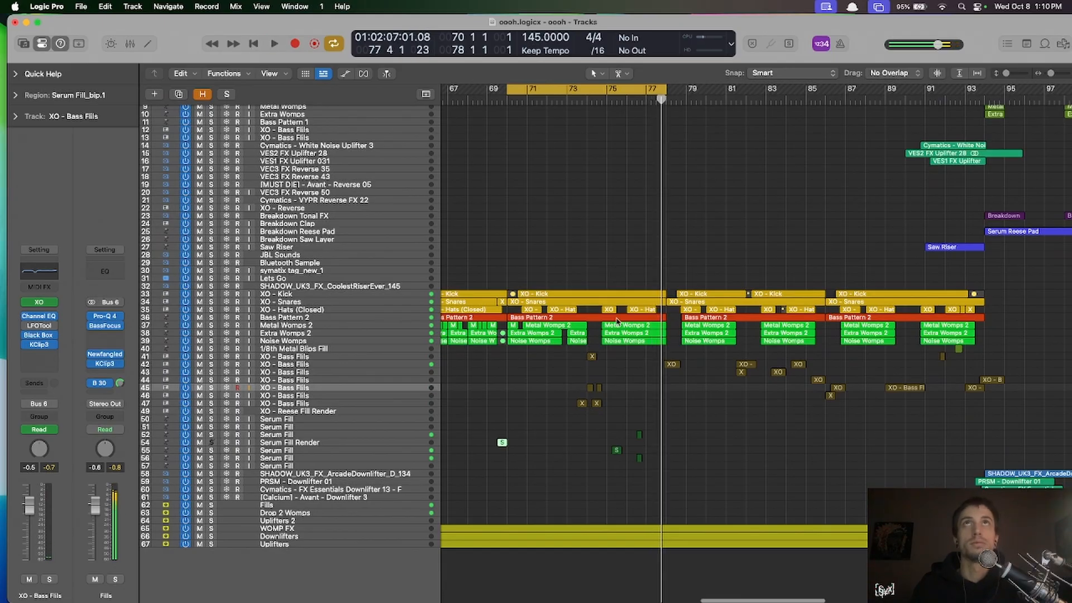
# - Select the short XO - Kick region at bar 70 and play back the opening of the cycle range into bar 71
pyautogui.scroll(3, 616, 320)
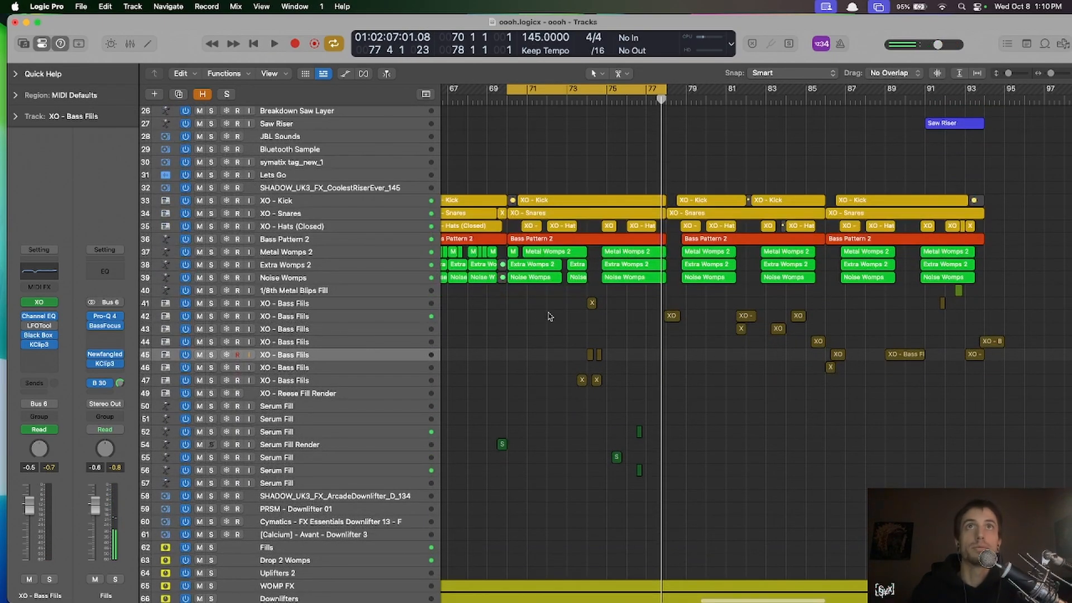
pyautogui.scroll(3, 549, 317)
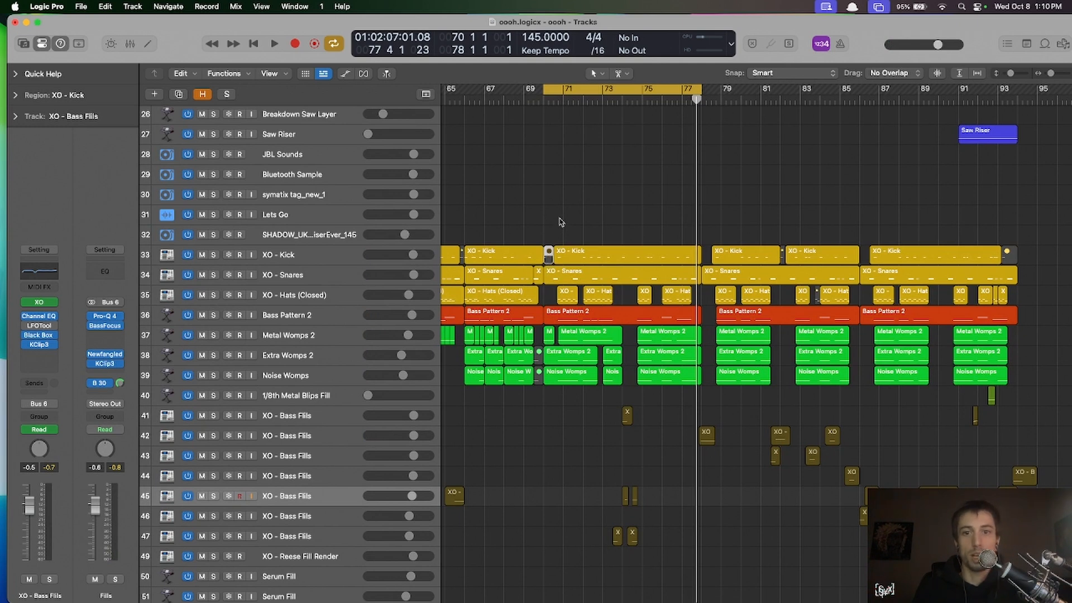
pyautogui.scroll(3, 564, 213)
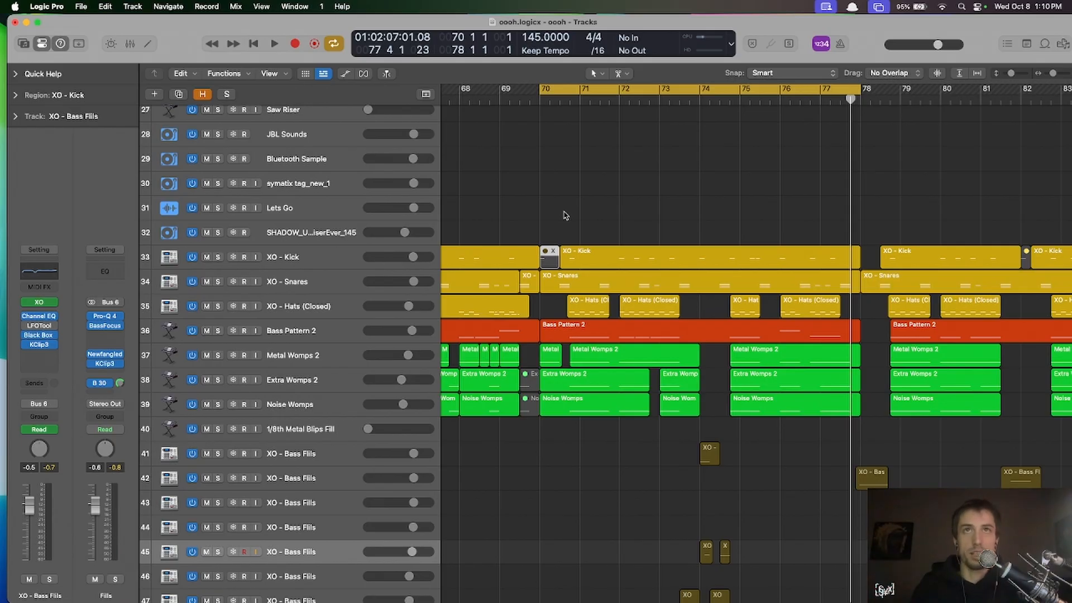
pyautogui.scroll(2, 537, 263)
pyautogui.scroll(-3, 536, 264)
pyautogui.scroll(3, 534, 347)
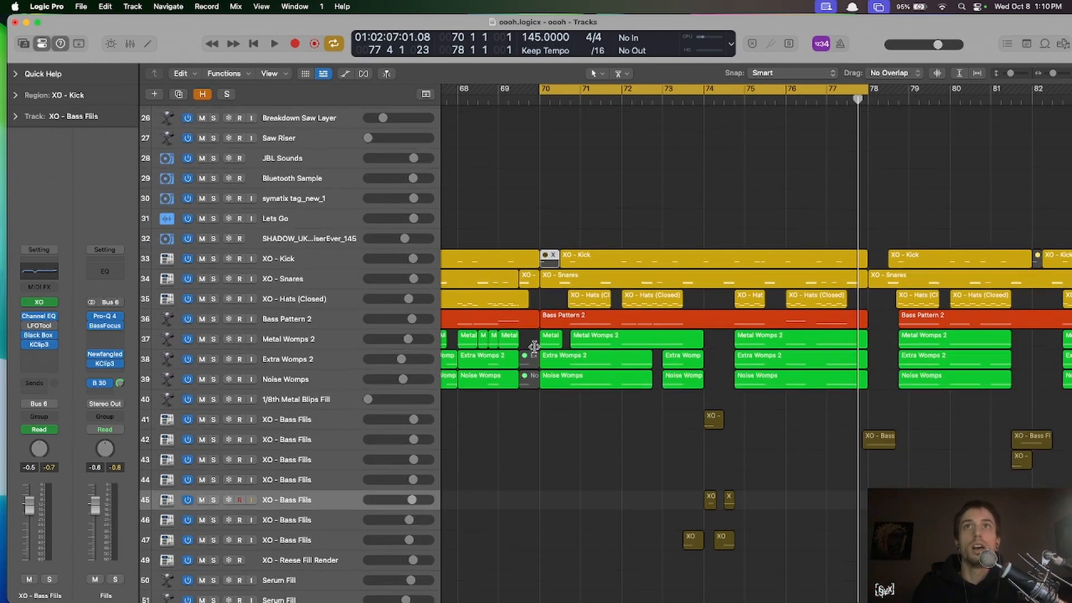
pyautogui.scroll(-3, 534, 347)
pyautogui.press('space')
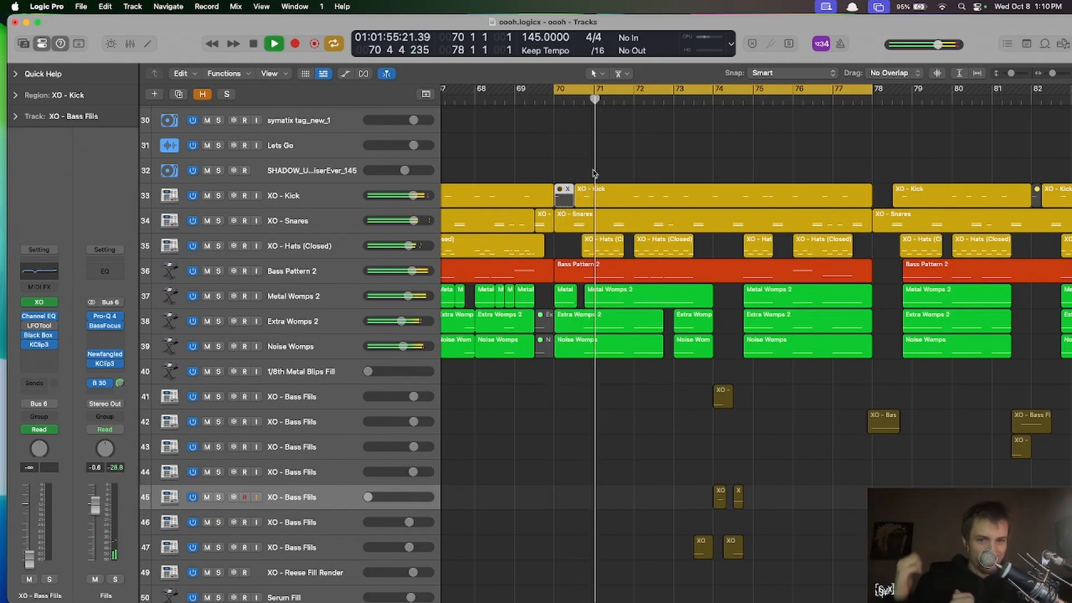
pyautogui.press('space')
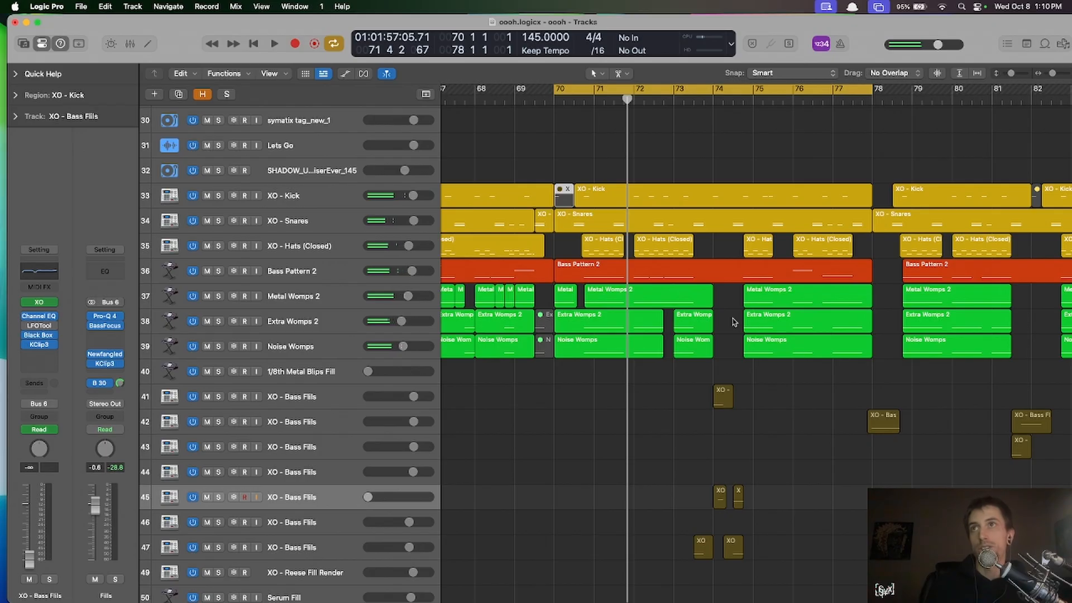
# - Select the Extra Womps 2 and Noise Womps regions in the two blocks beginning before bars 75 and 79
pyautogui.moveTo(733, 322); pyautogui.dragTo(1011, 356)
pyautogui.hscroll(-5, 838, 373)
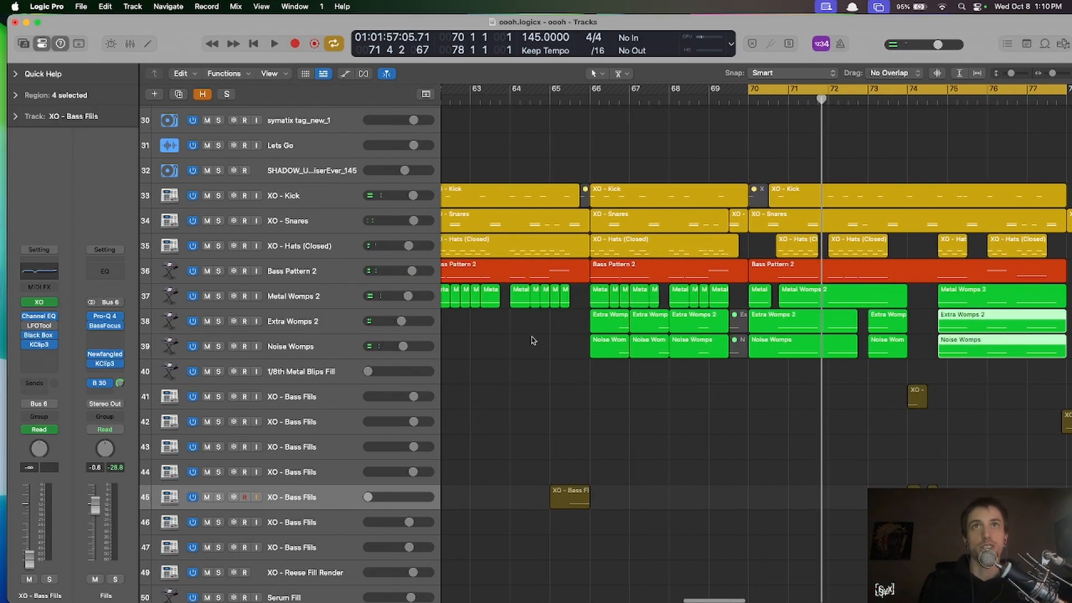
pyautogui.hscroll(5, 532, 340)
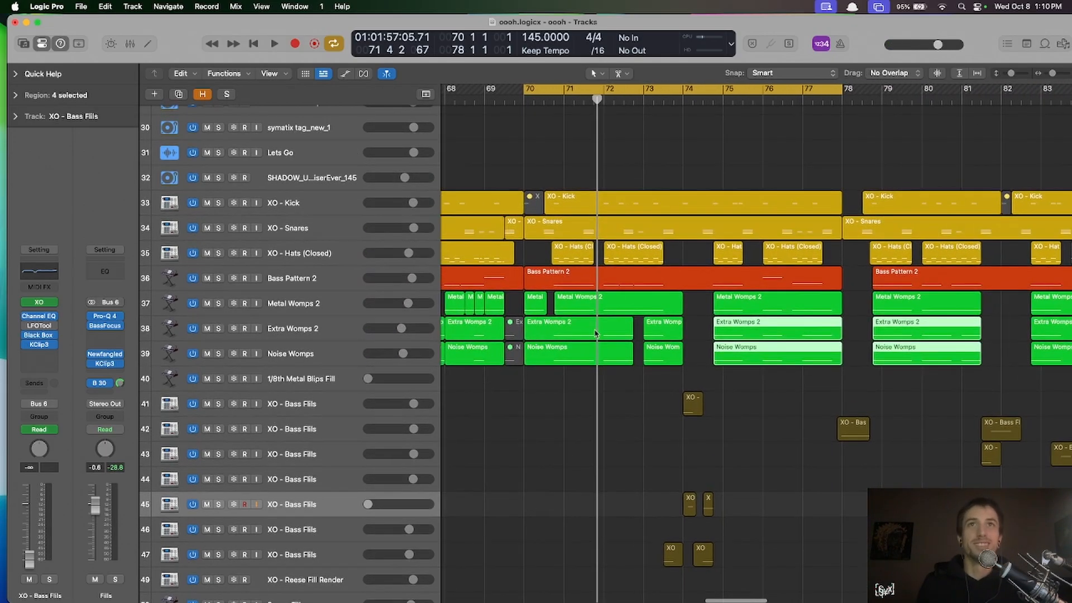
pyautogui.press('super+Left')
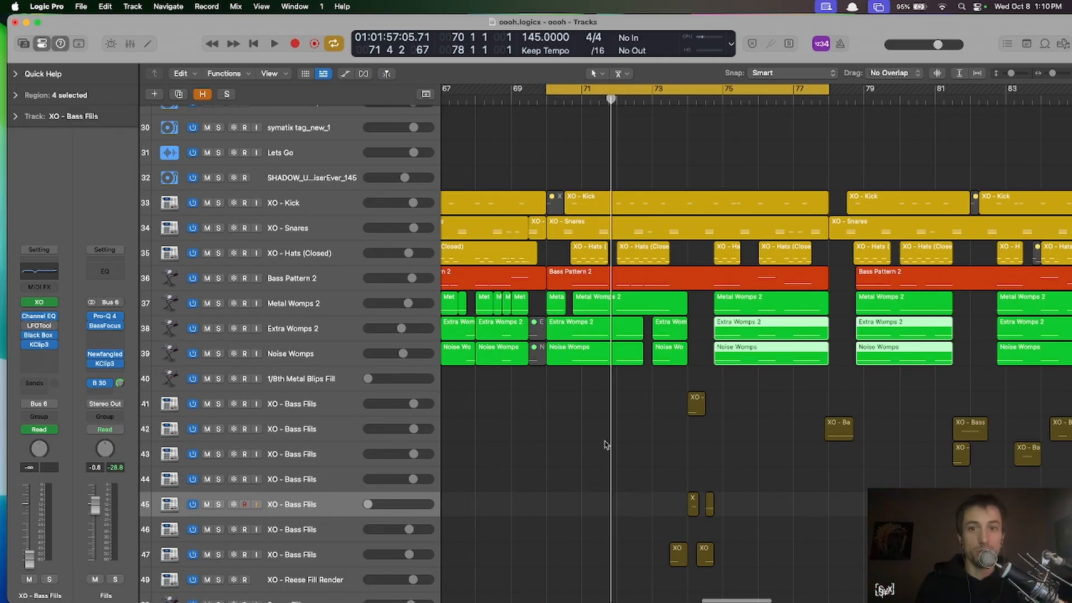
pyautogui.press('super+Left')
pyautogui.hscroll(1, 653, 335)
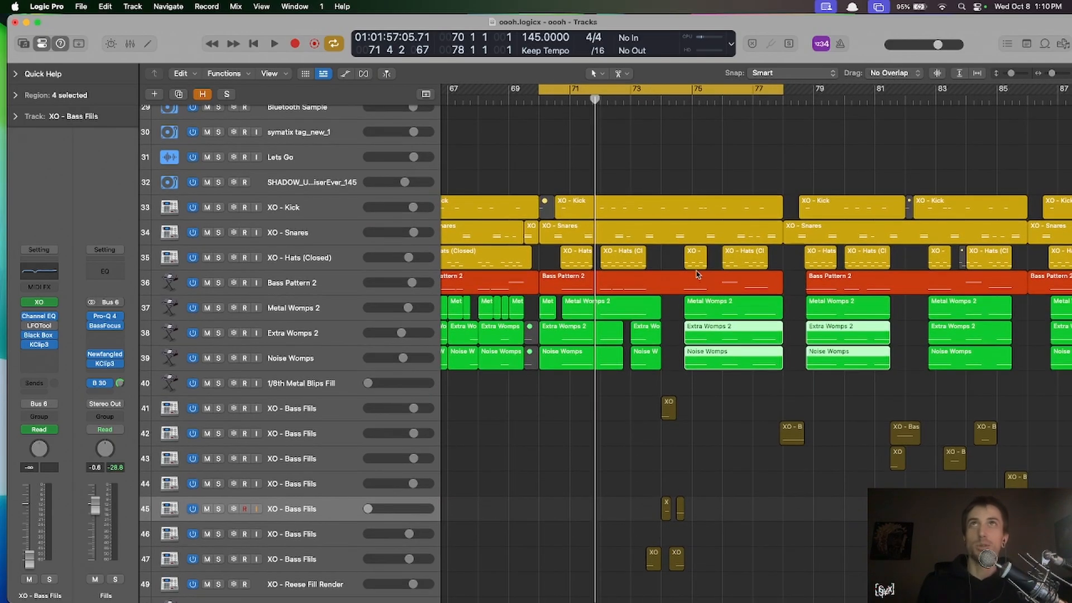
# - Set a new cycle range around the XO - Bass Fills near bar 74, from 73 3 to 75 1
pyautogui.press('c')
pyautogui.scroll(2, 665, 282)
pyautogui.scroll(-5, 665, 282)
pyautogui.scroll(-3, 665, 282)
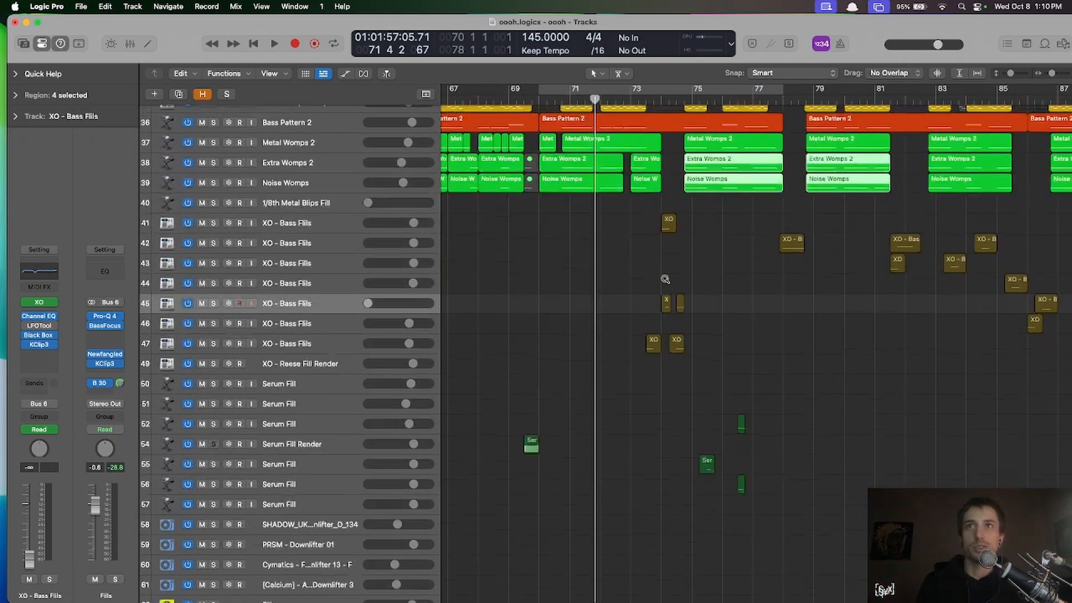
pyautogui.hscroll(3, 665, 282)
pyautogui.hscroll(2, 665, 282)
pyautogui.scroll(2, 628, 223)
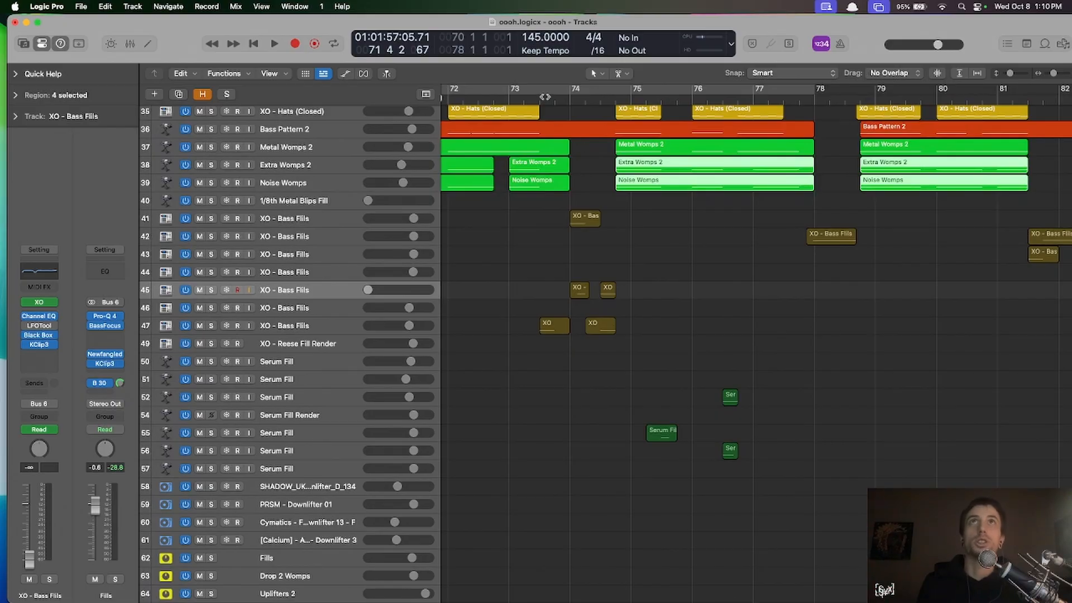
pyautogui.moveTo(540, 90); pyautogui.dragTo(631, 91)
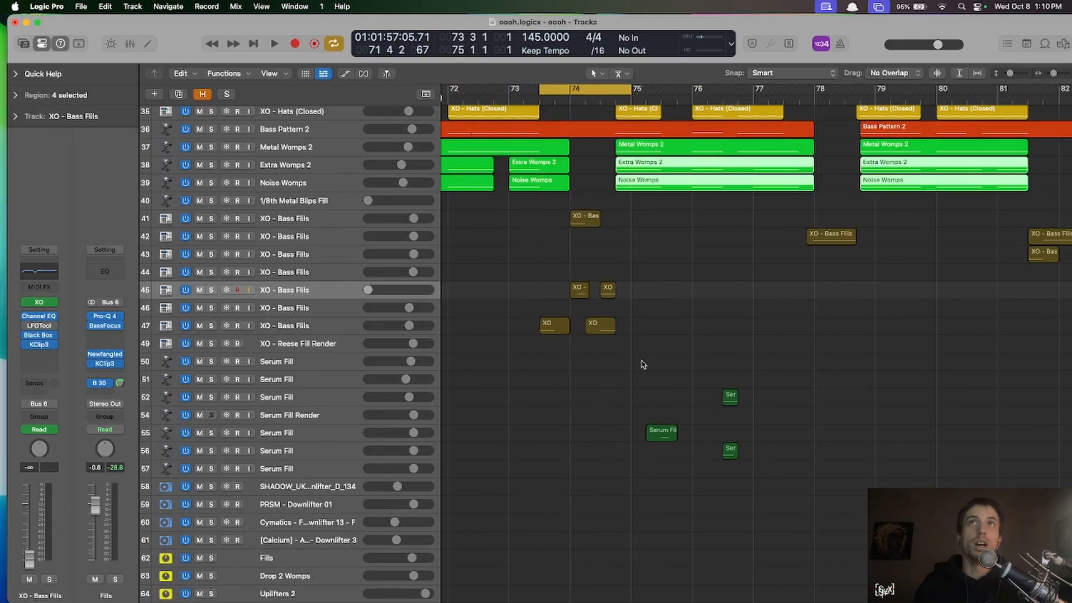
# - Select the five XO - Bass Fills regions between 73 3 and bar 75 and bring them into close view
pyautogui.moveTo(640, 362); pyautogui.dragTo(527, 211)
pyautogui.scroll(3, 618, 337)
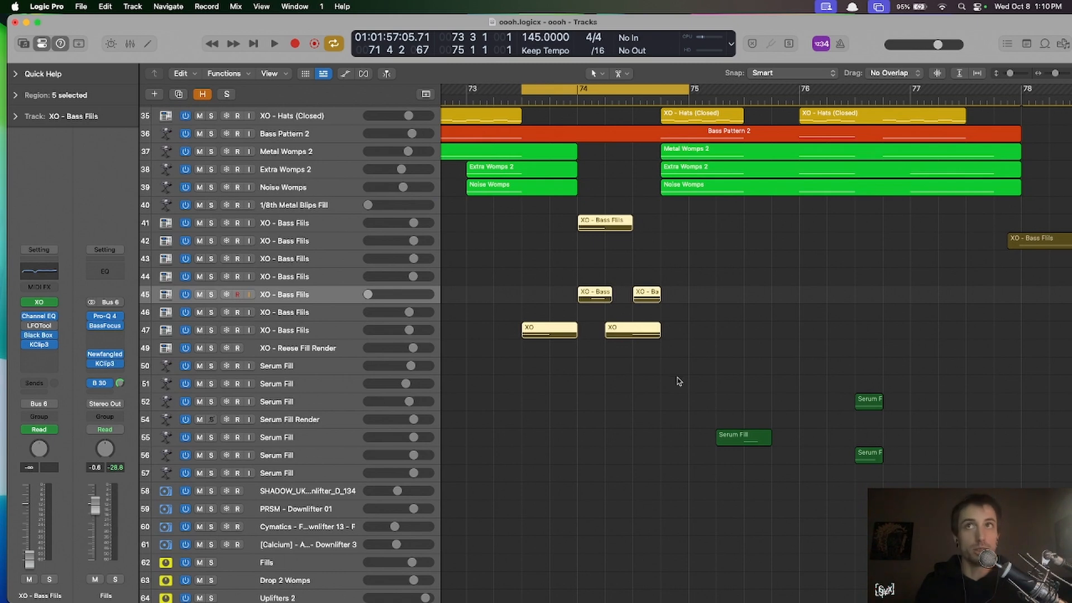
pyautogui.scroll(2, 602, 255)
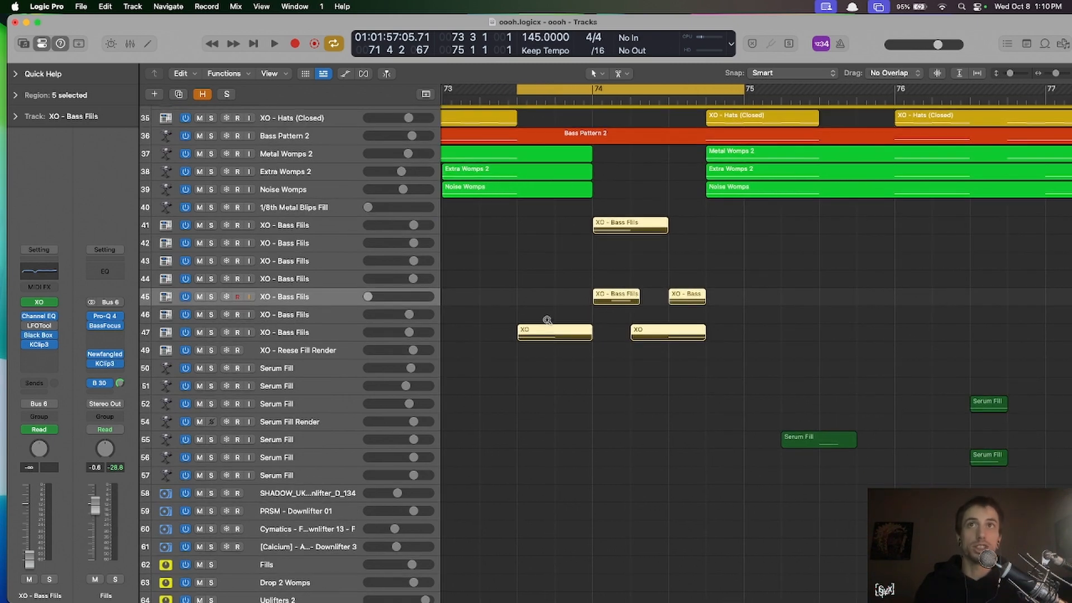
pyautogui.scroll(-2, 546, 304)
# - Show the track automation for the bass fills, start looped playback of the range and hide the automation again
pyautogui.press('a')
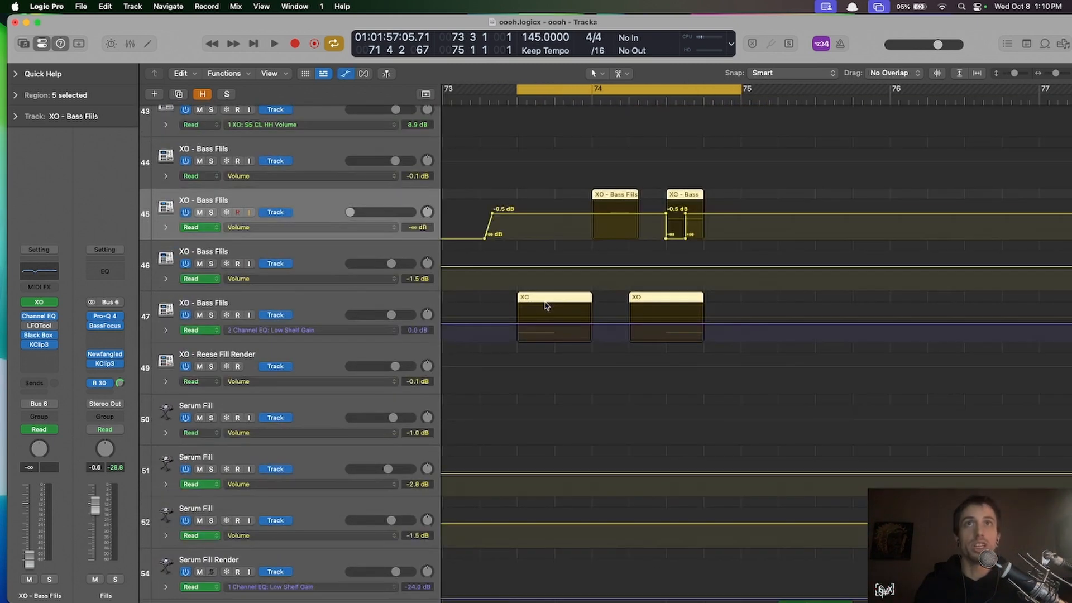
pyautogui.scroll(2, 632, 275)
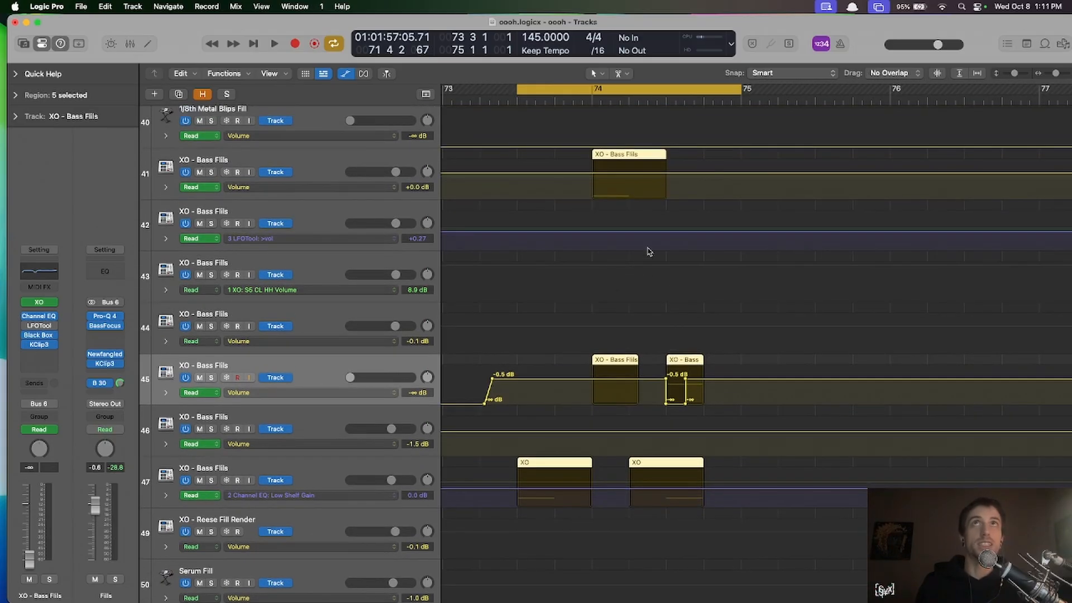
pyautogui.press('space')
pyautogui.scroll(1, 526, 383)
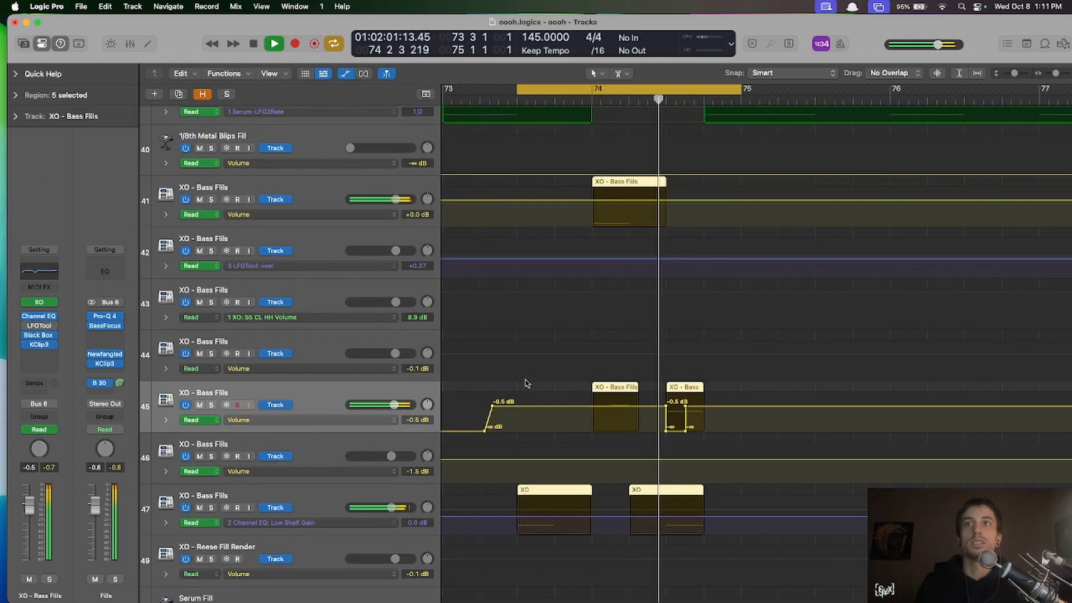
pyautogui.press('a')
pyautogui.scroll(2, 569, 454)
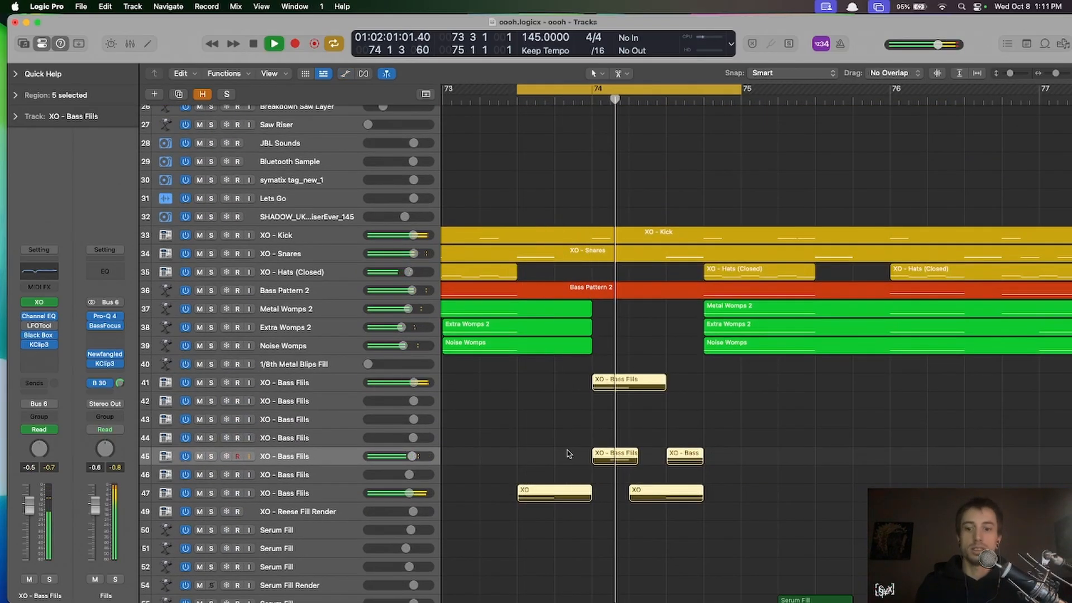
# - Open the selected bass fills in the Piano Roll, stop playback, audition their notes around bar 74 and close the editor
pyautogui.press('p')
pyautogui.press('space')
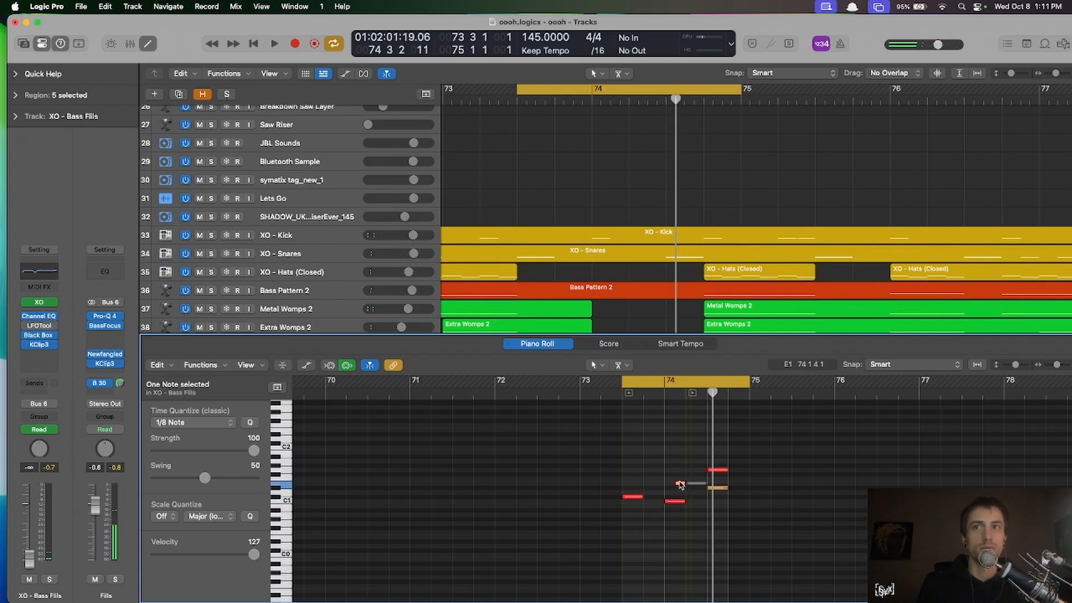
pyautogui.click(676, 399)
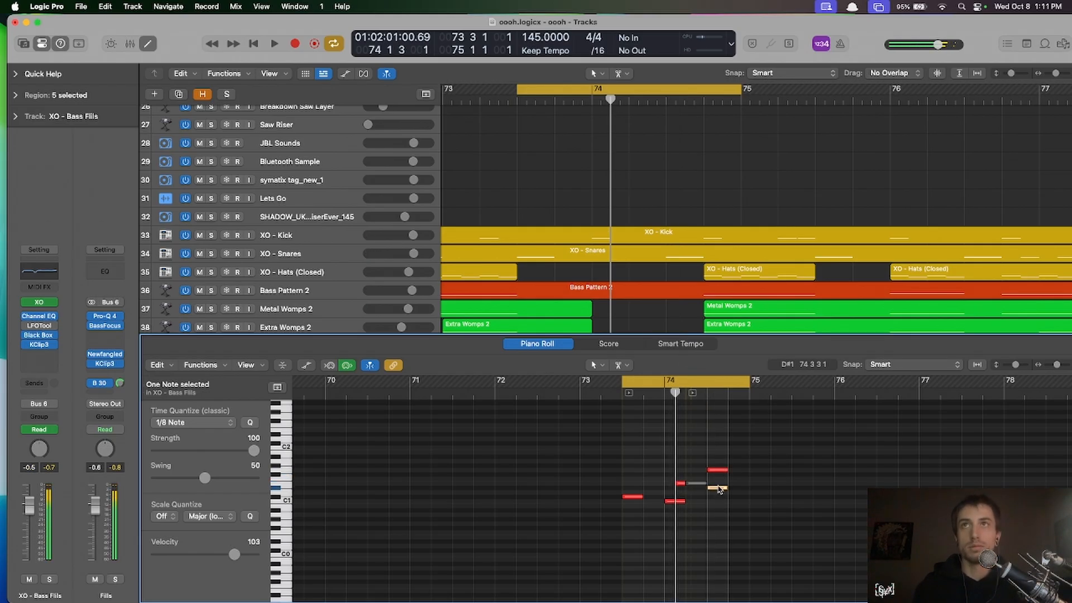
pyautogui.press('p')
# - Replace the cycle range with one from 75 1 to 76 3, covering the Serum Fill after bar 75
pyautogui.press('super+Up')
pyautogui.press('super+Up')
pyautogui.press('super+Up')
pyautogui.press('super+Left')
pyautogui.press('super+Left')
pyautogui.press('super+Left')
pyautogui.press('super+Left')
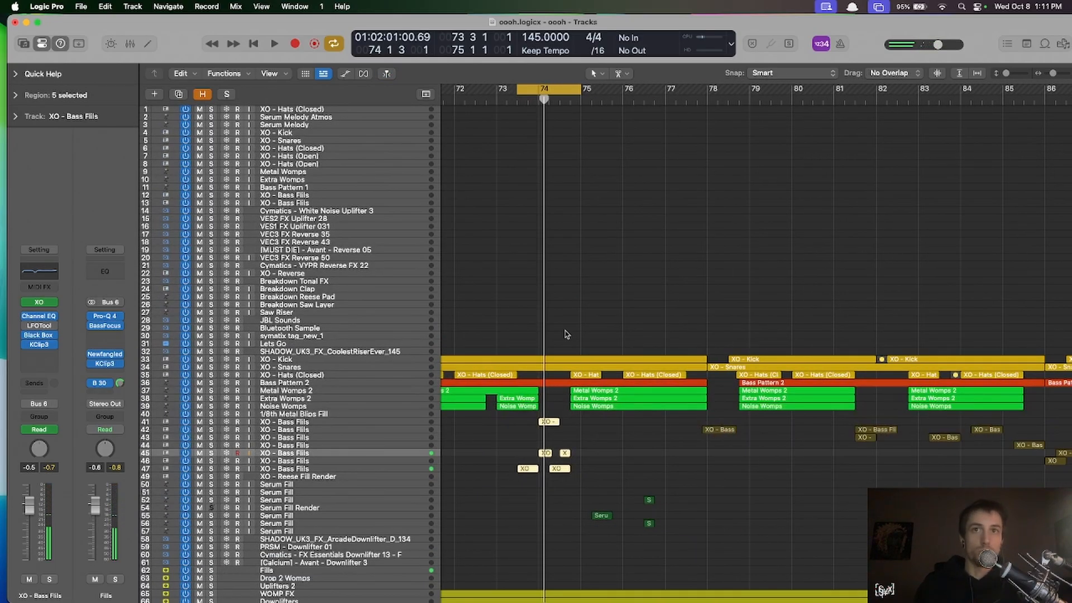
pyautogui.hscroll(2, 567, 334)
pyautogui.press('super+Right')
pyautogui.click(517, 91)
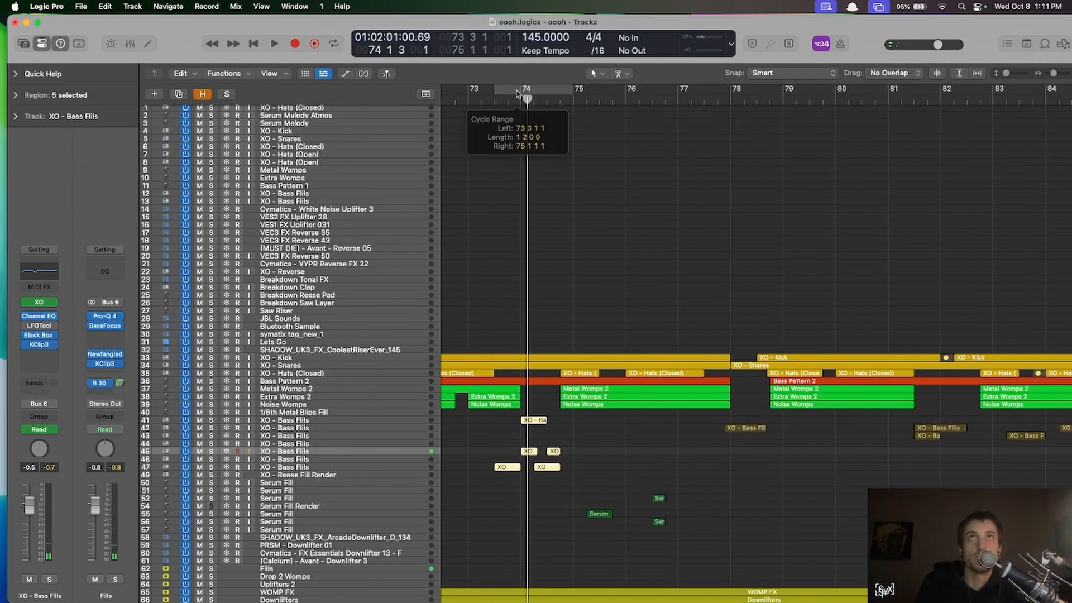
pyautogui.moveTo(524, 89); pyautogui.dragTo(603, 90)
pyautogui.scroll(-3, 610, 210)
pyautogui.press('super+Down')
pyautogui.press('super+Down')
pyautogui.press('super+Right')
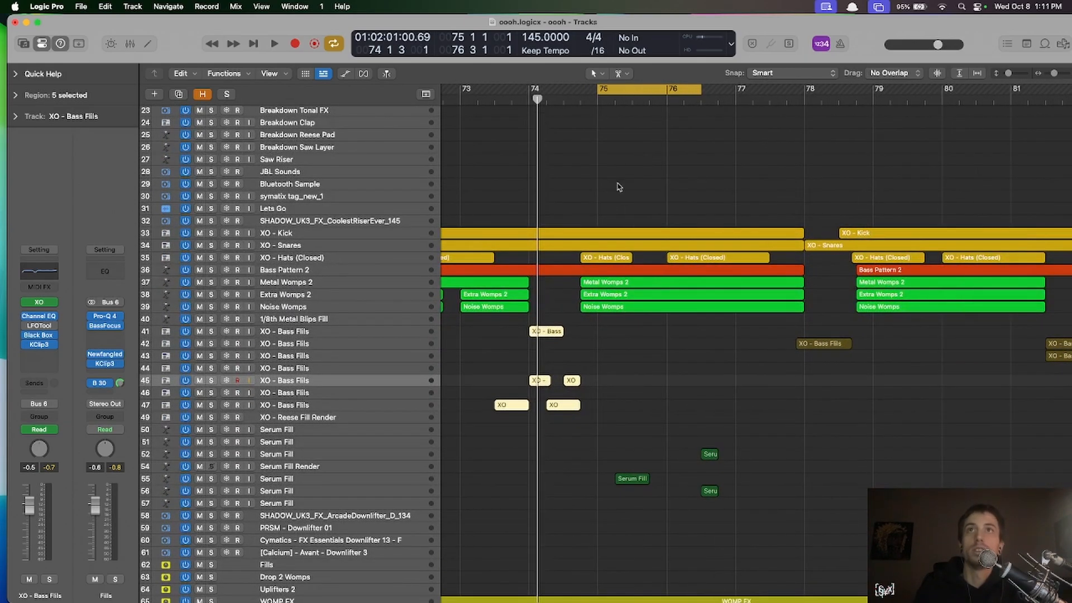
# - Play back the cycle range from bar 75 through the Serum Fill, stop at bar 76 and turn cycling off
pyautogui.press('space')
pyautogui.press('super+Right')
pyautogui.press('super+Down')
pyautogui.press('super+Down')
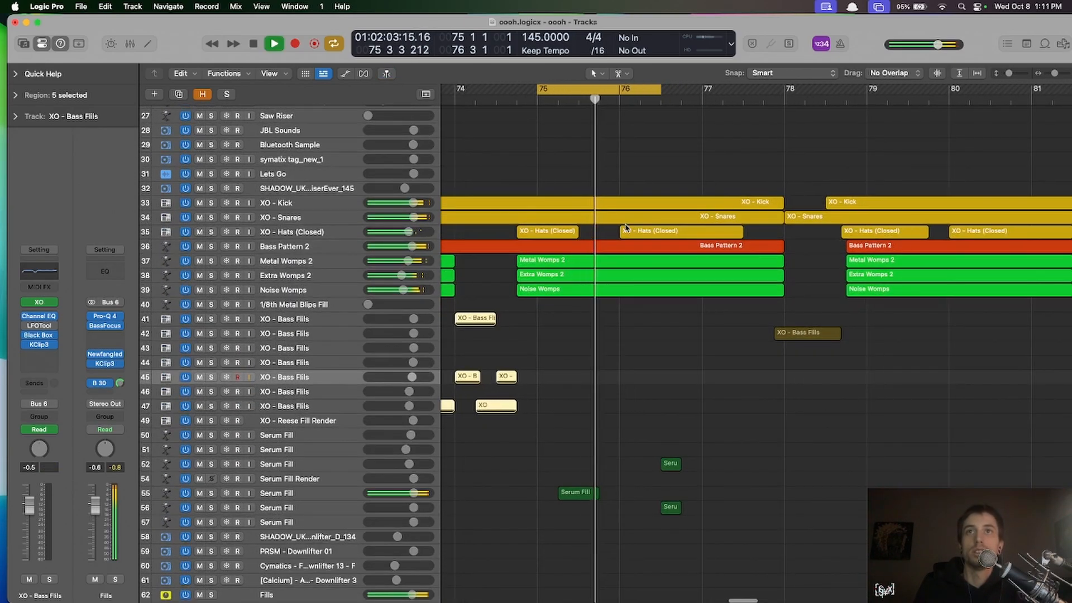
pyautogui.scroll(-1, 627, 225)
pyautogui.press('space')
pyautogui.press('c')
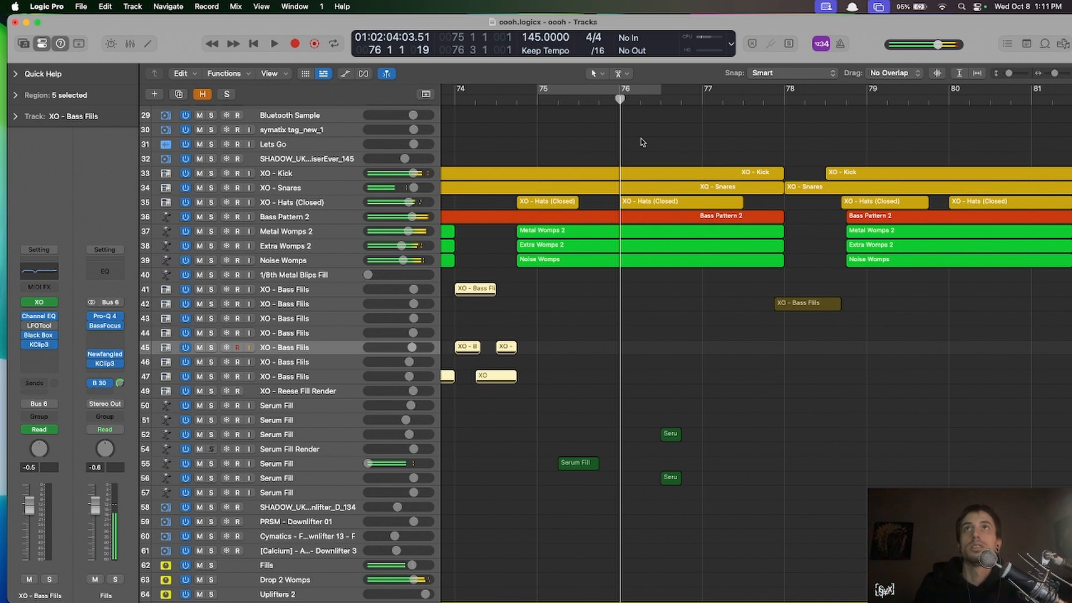
# - Play back from bar 76 through the two stacked Serum Fill regions and stop in bar 77
pyautogui.press('space')
pyautogui.hscroll(2, 641, 138)
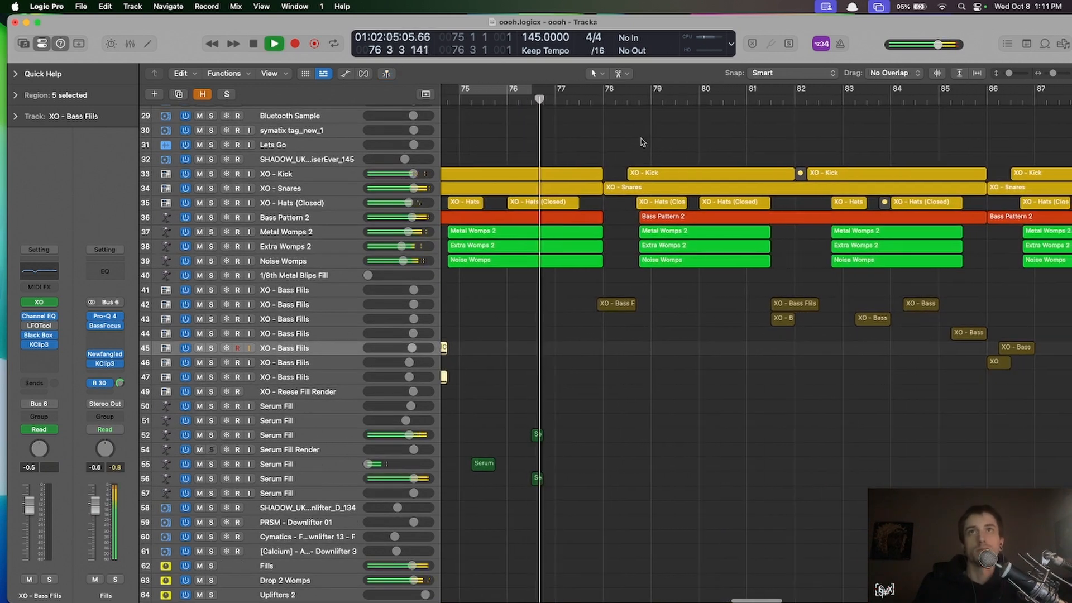
pyautogui.hscroll(-3, 641, 139)
pyautogui.press('super+Down')
pyautogui.press('super+Down')
pyautogui.scroll(-6, 641, 139)
pyautogui.scroll(-1, 643, 142)
pyautogui.press('space')
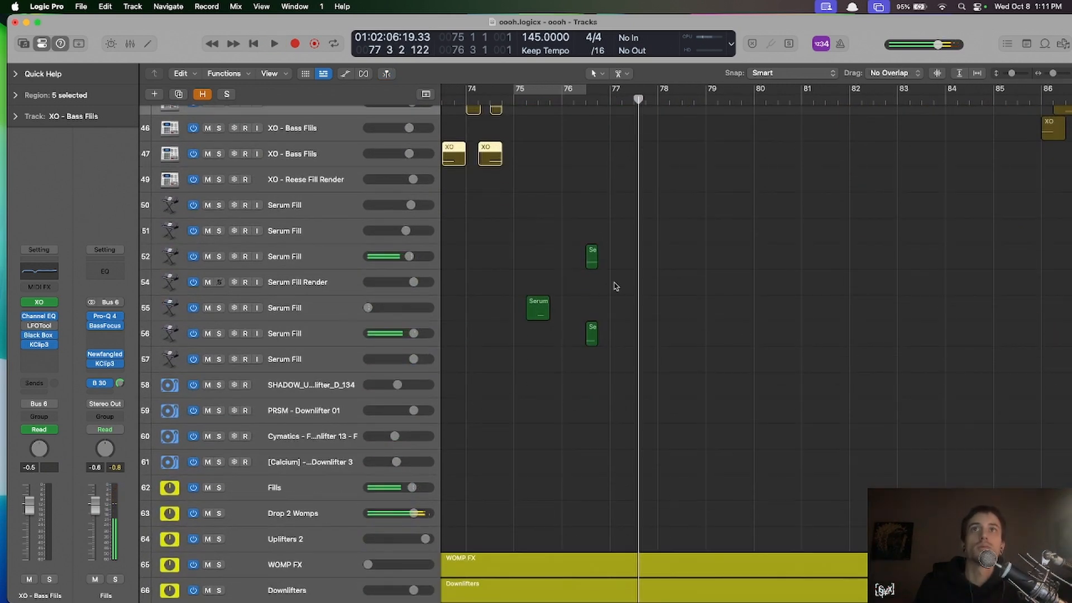
# - Open the Serum Fill region on track 55 after bar 75 in the Piano Roll
pyautogui.press('super+Right')
pyautogui.click(581, 311)
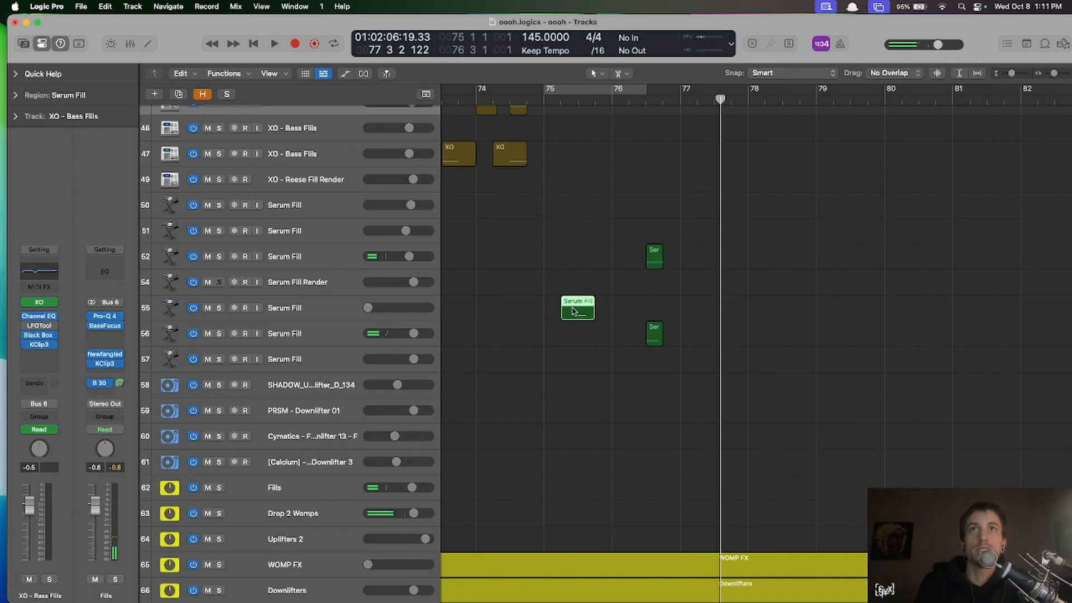
pyautogui.doubleClick(574, 311)
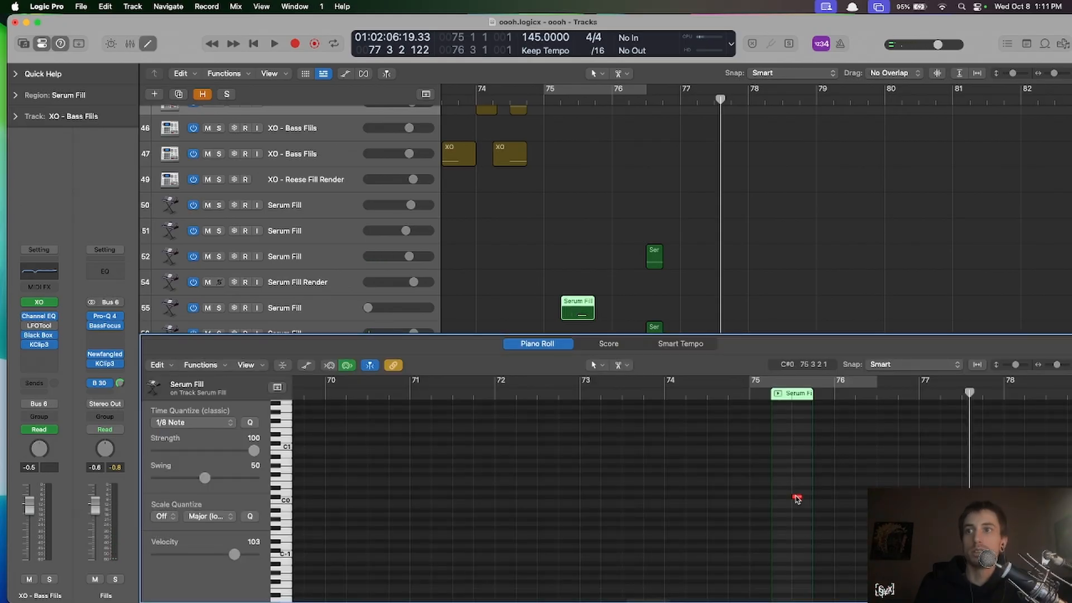
# - Audition the note in the track 55 Serum Fill region, select its track and view the Channel EQ curve
pyautogui.click(798, 398)
pyautogui.click(797, 496)
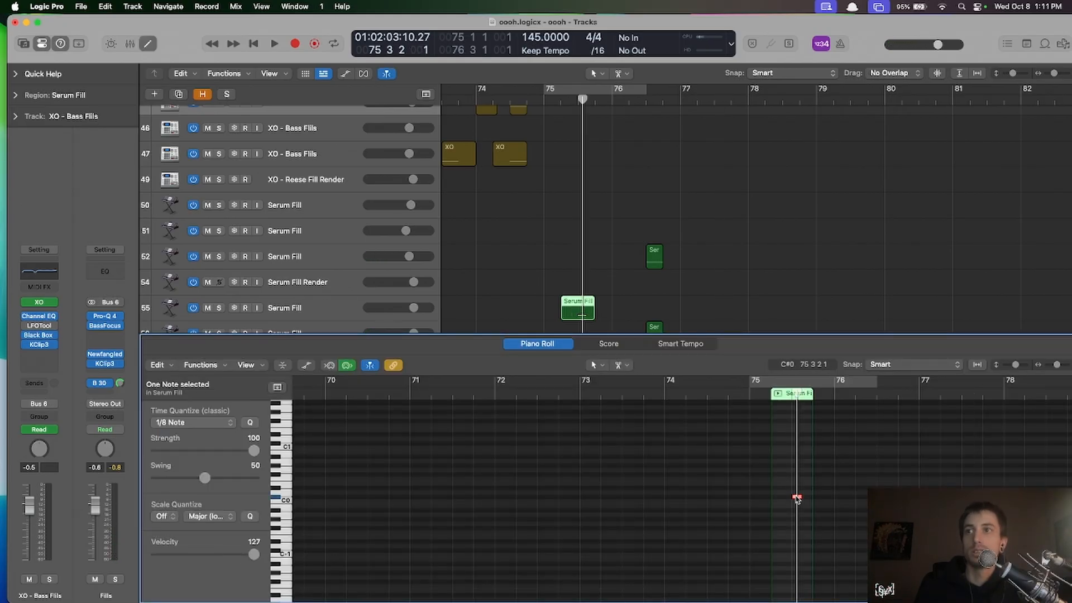
pyautogui.click(324, 306)
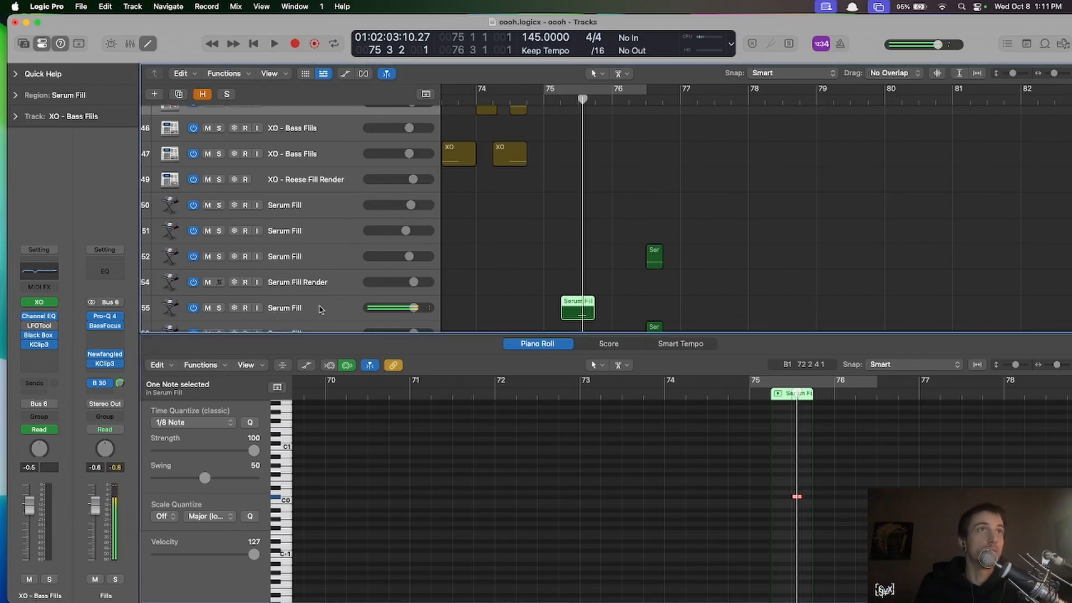
pyautogui.click(38, 272)
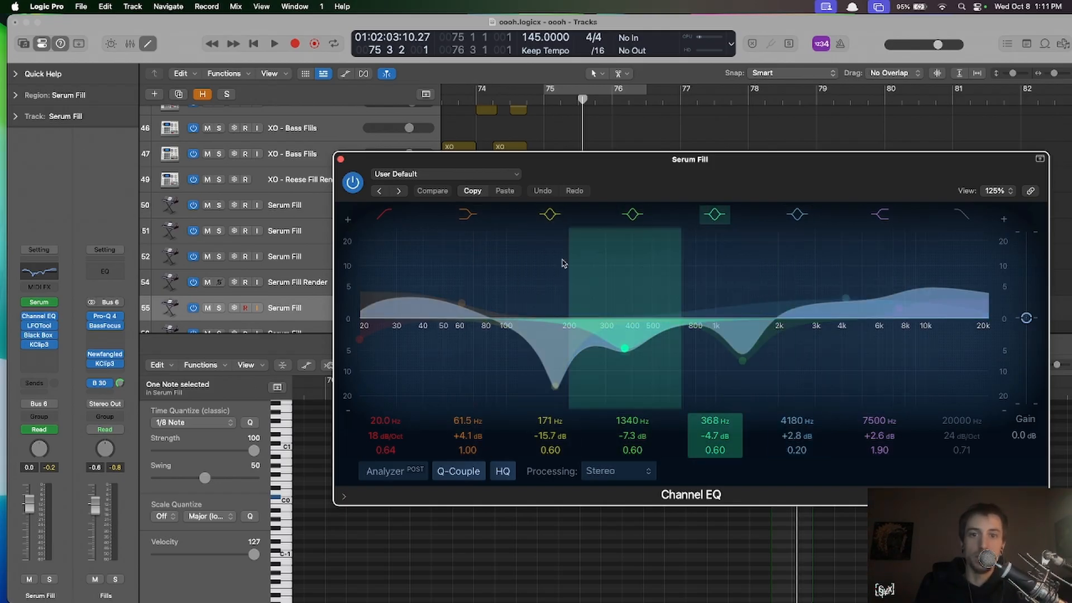
pyautogui.click(342, 161)
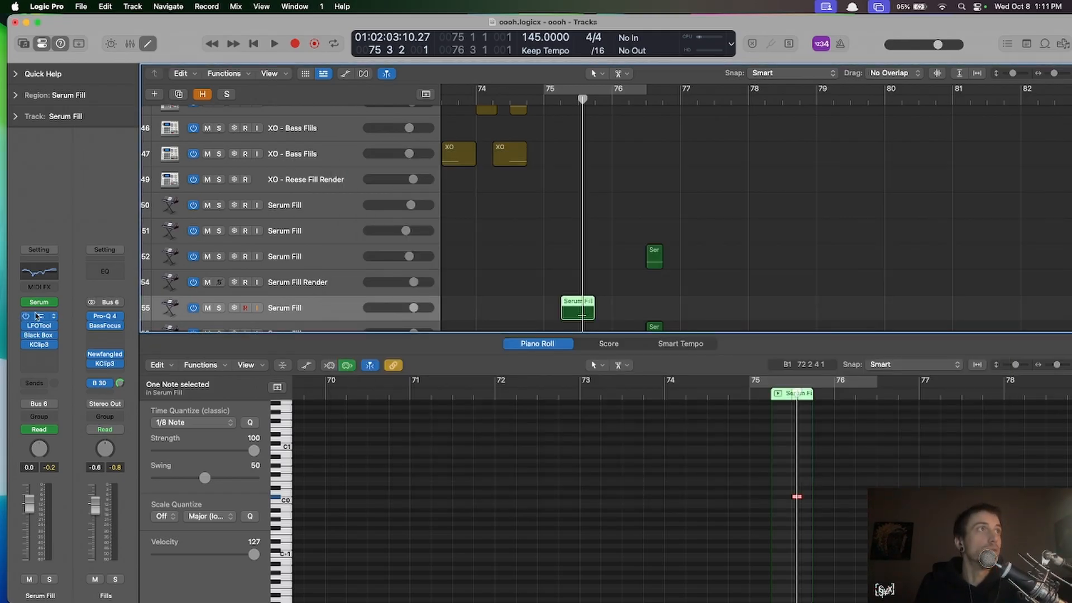
# - Inspect track 55's Serum patch BS All In One Drop 01, auditioning low notes with Musical Typing and viewing its effects rack
pyautogui.click(40, 303)
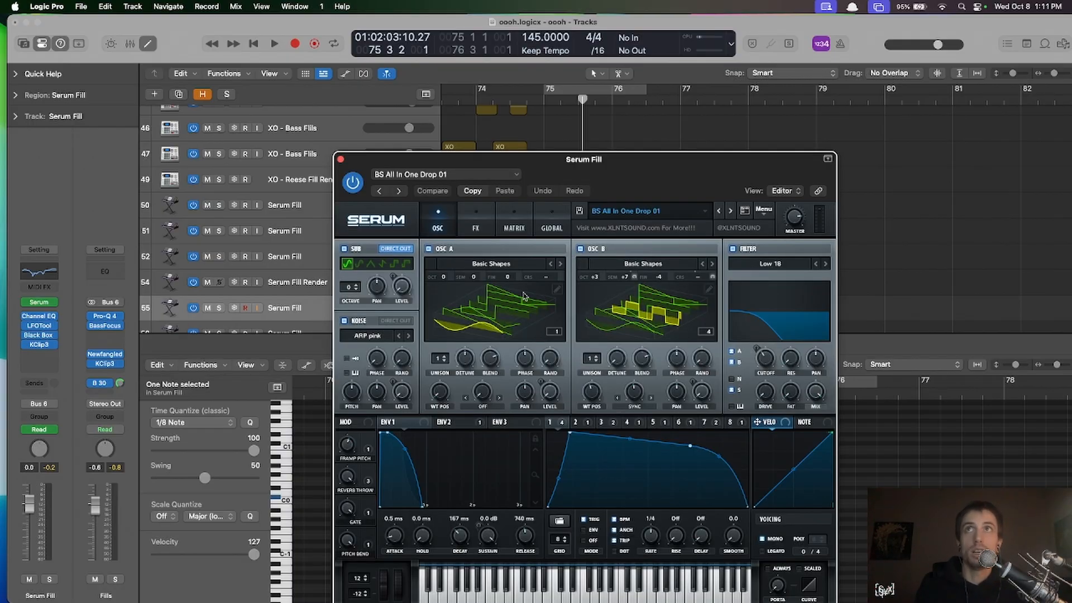
pyautogui.press('super+k')
pyautogui.press('w')
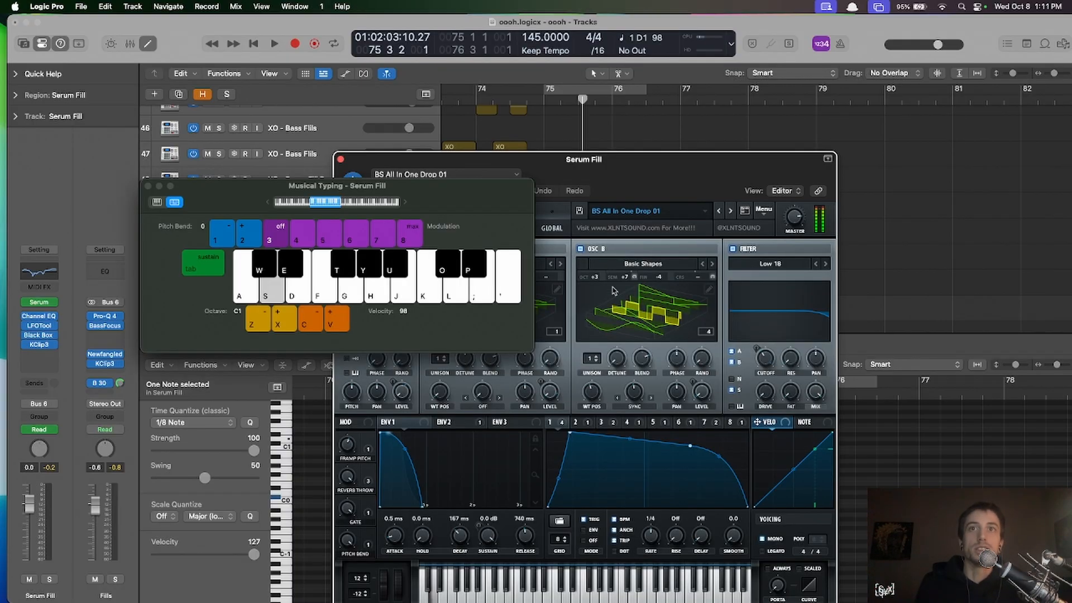
pyautogui.press('z')
pyautogui.press('s')
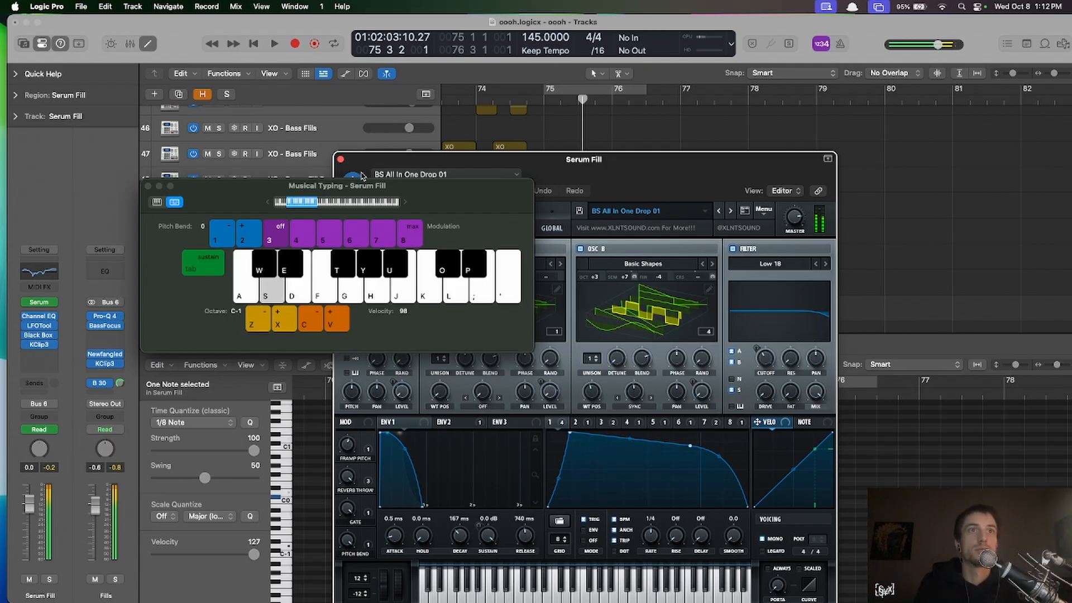
pyautogui.press('super+k')
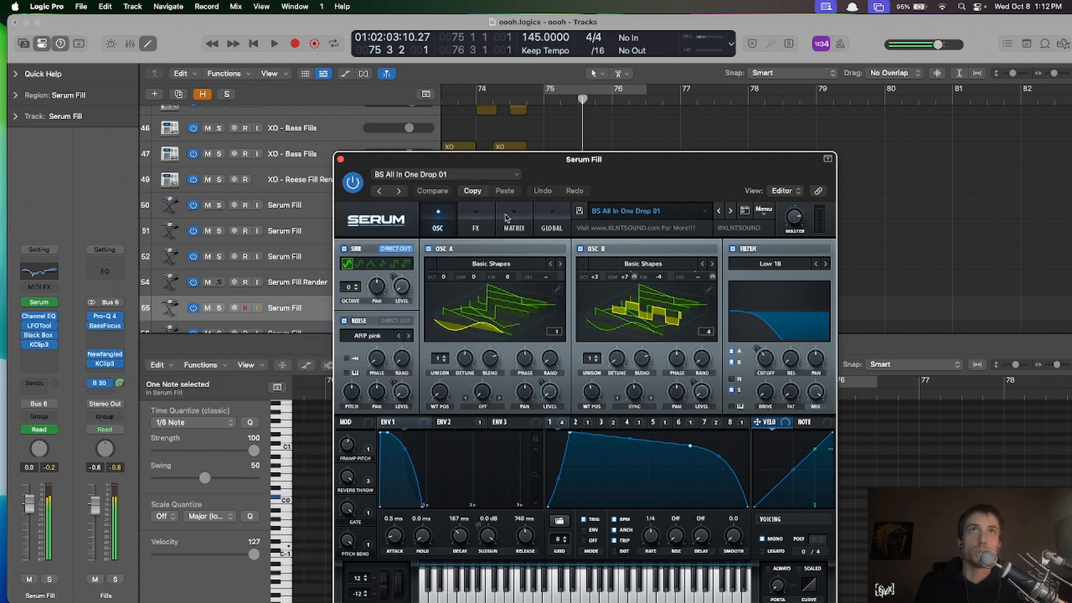
pyautogui.click(476, 221)
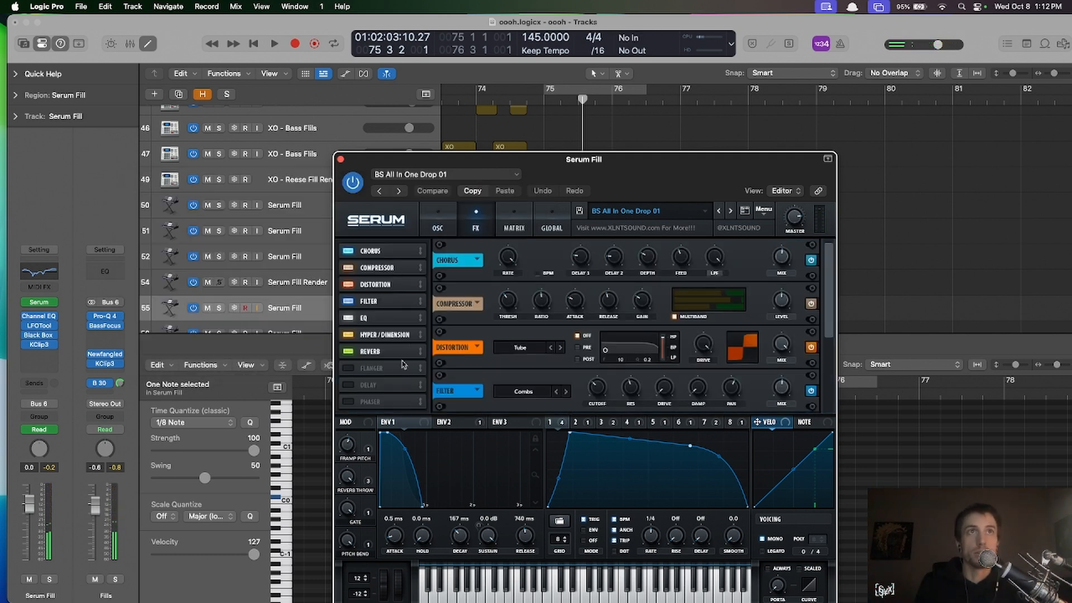
pyautogui.click(341, 160)
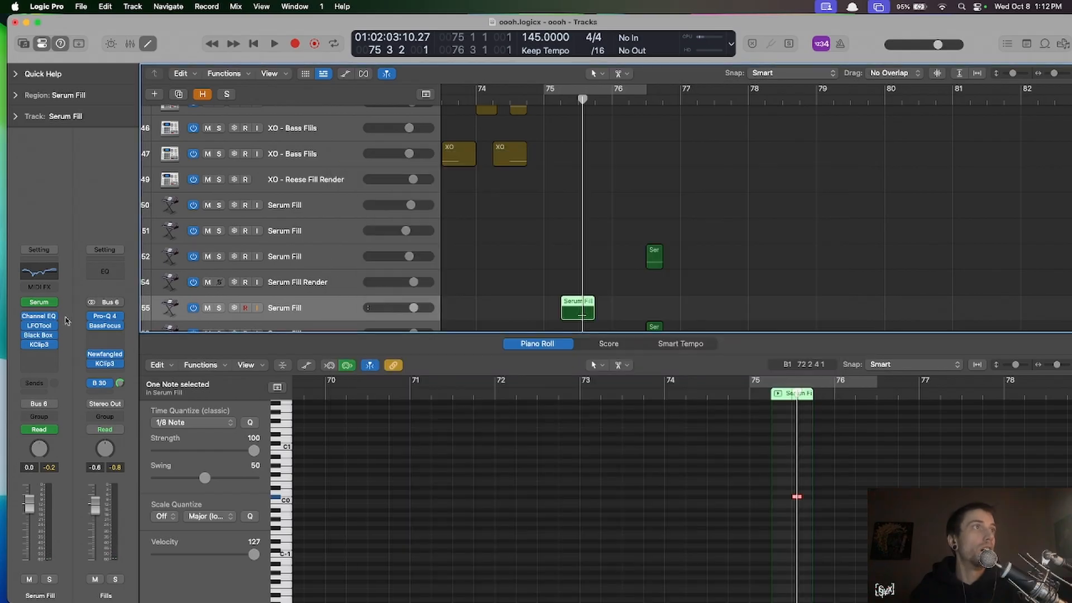
# - Examine LFOTool's volume curve on track 55 while auditioning a low D and playing into bar 76, and close both floating windows
pyautogui.click(38, 327)
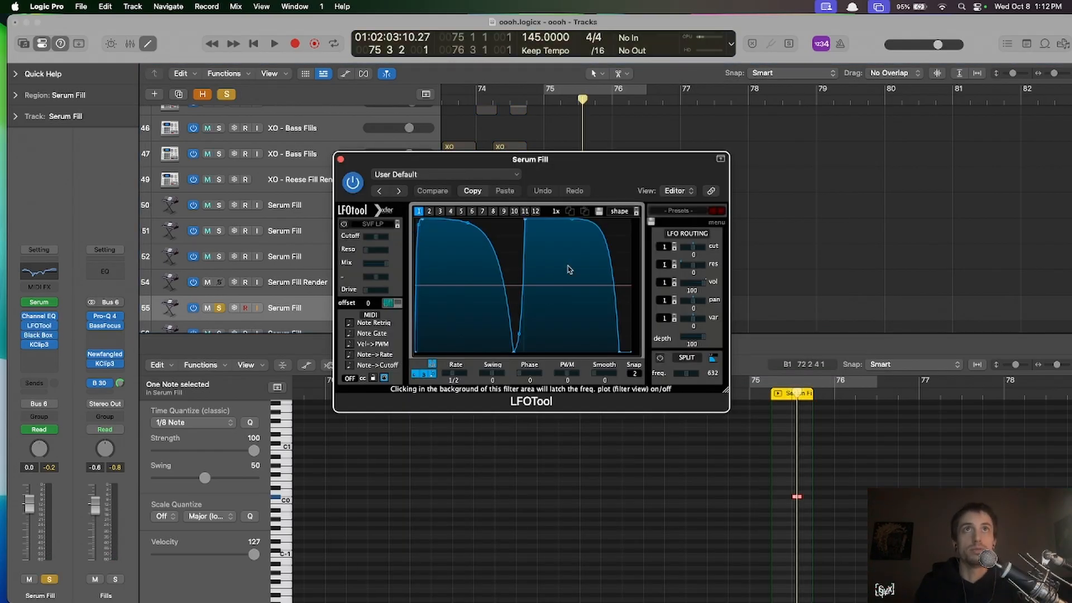
pyautogui.press('super+k')
pyautogui.press('s')
pyautogui.moveTo(616, 195); pyautogui.dragTo(766, 180)
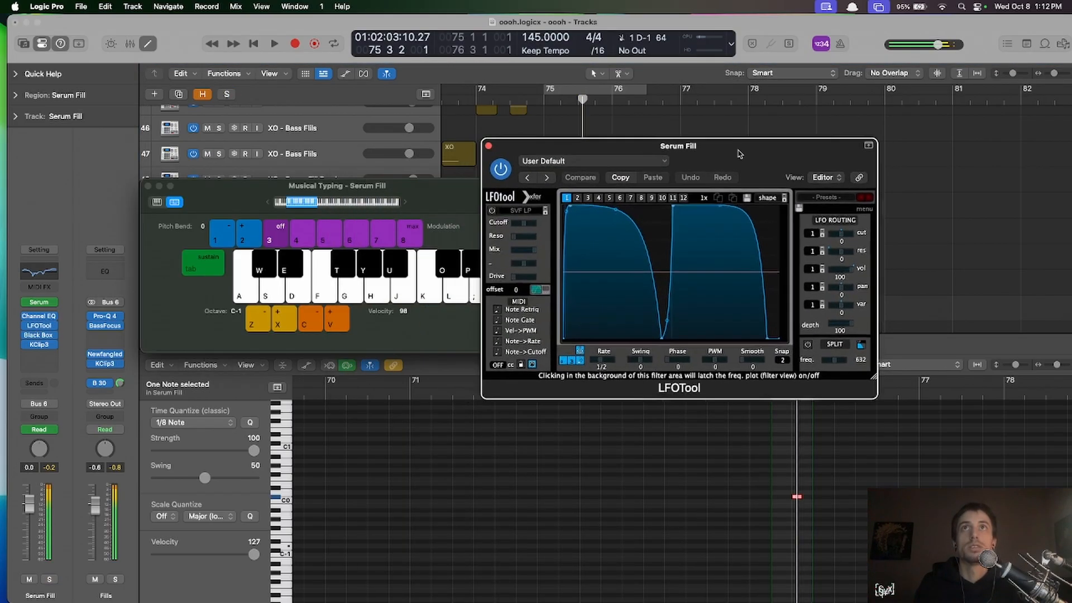
pyautogui.press('space')
pyautogui.press('space')
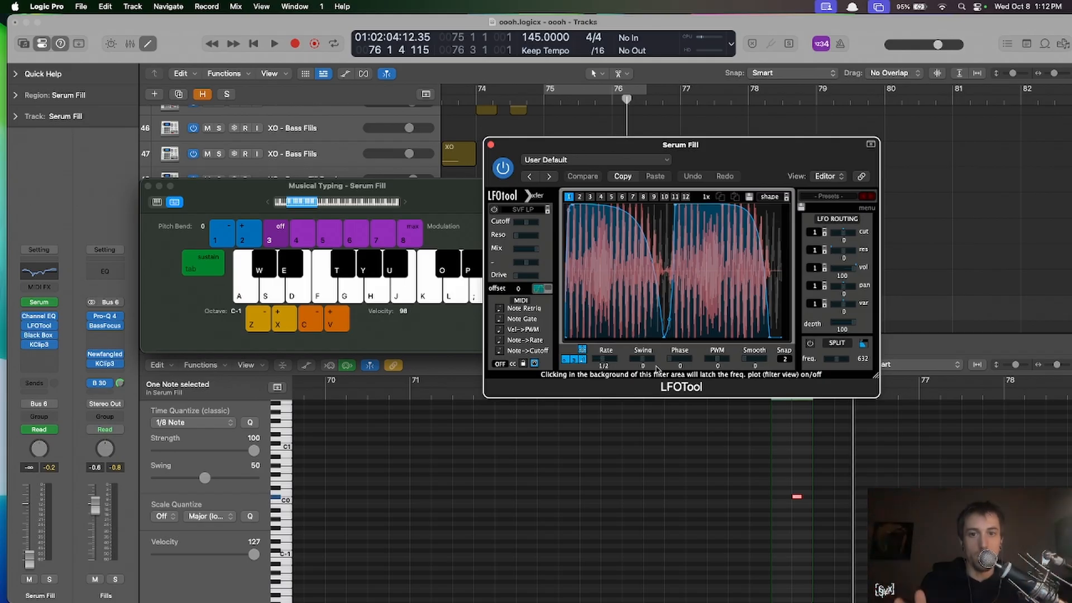
pyautogui.click(491, 145)
pyautogui.press('super+k')
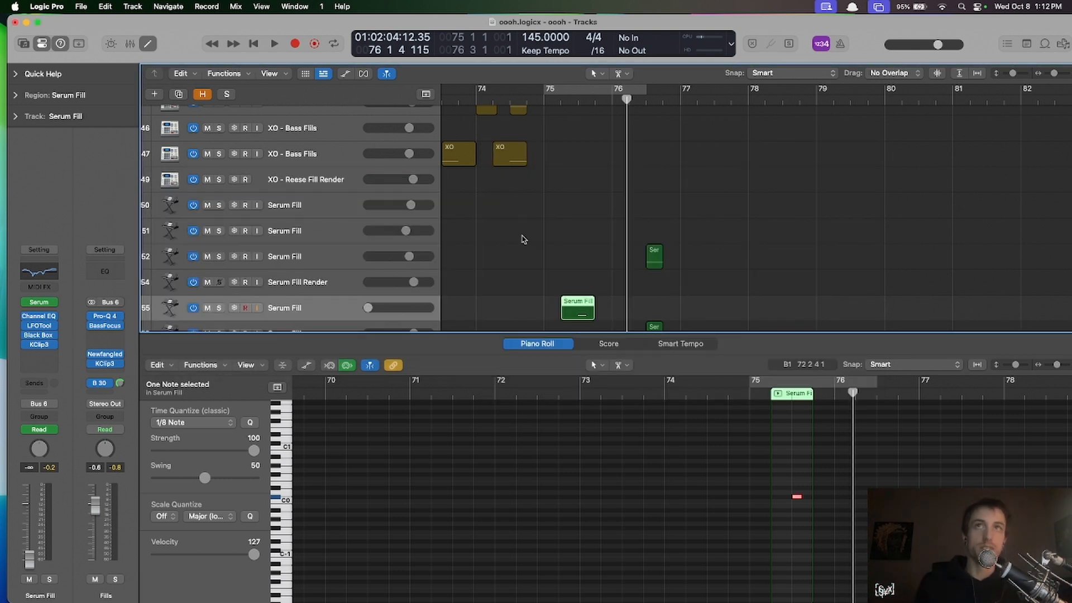
# - Place the playhead at 76 3 and audition the notes of the stacked Serum Fill regions on tracks 52 and 56
pyautogui.scroll(-3, 524, 233)
pyautogui.hscroll(2, 524, 232)
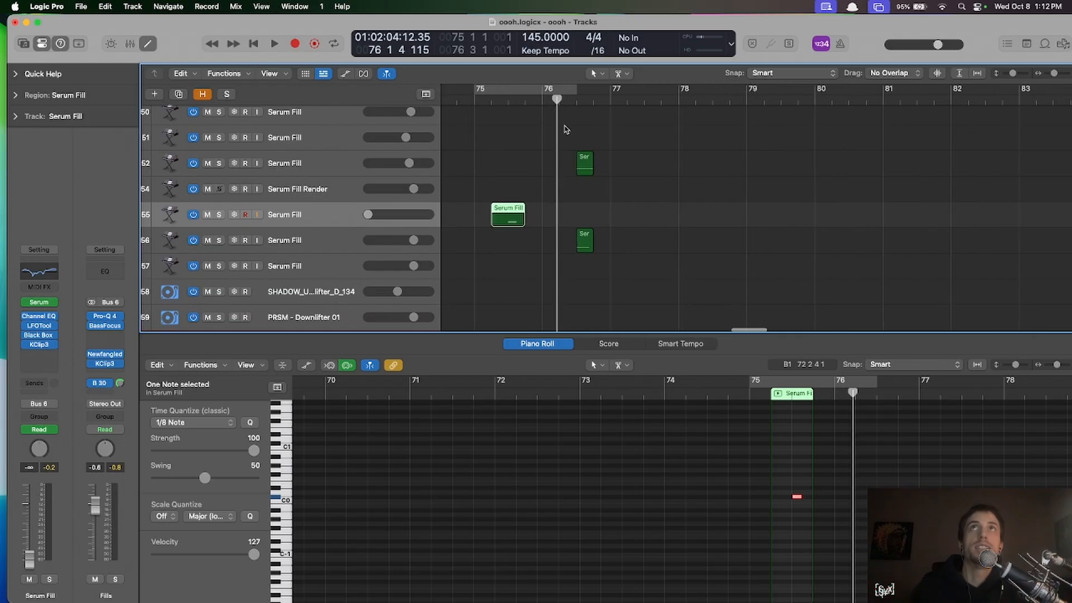
pyautogui.click(577, 100)
pyautogui.click(586, 165)
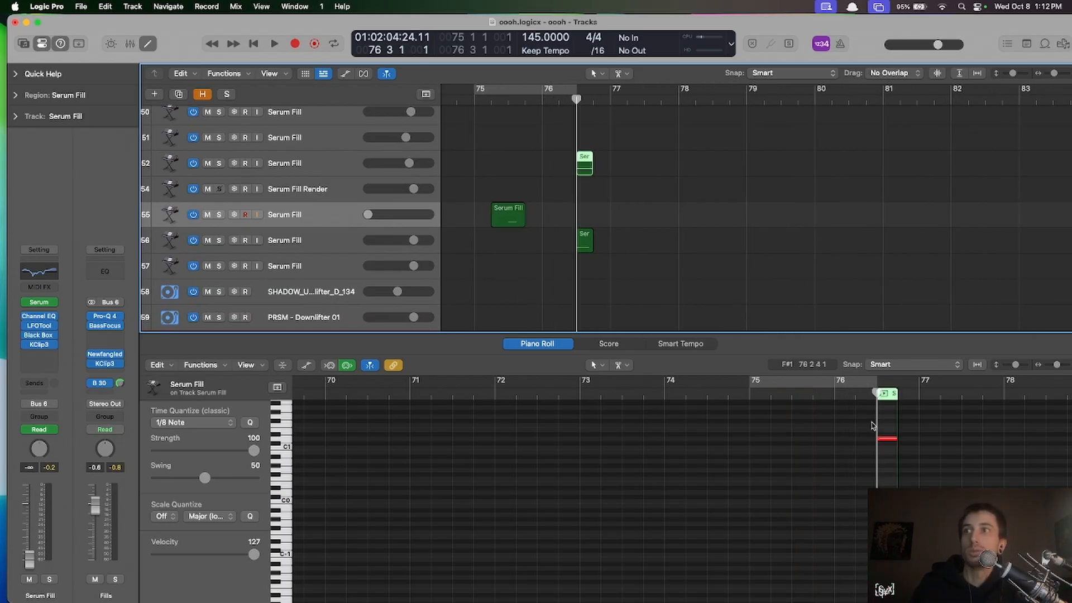
pyautogui.click(885, 440)
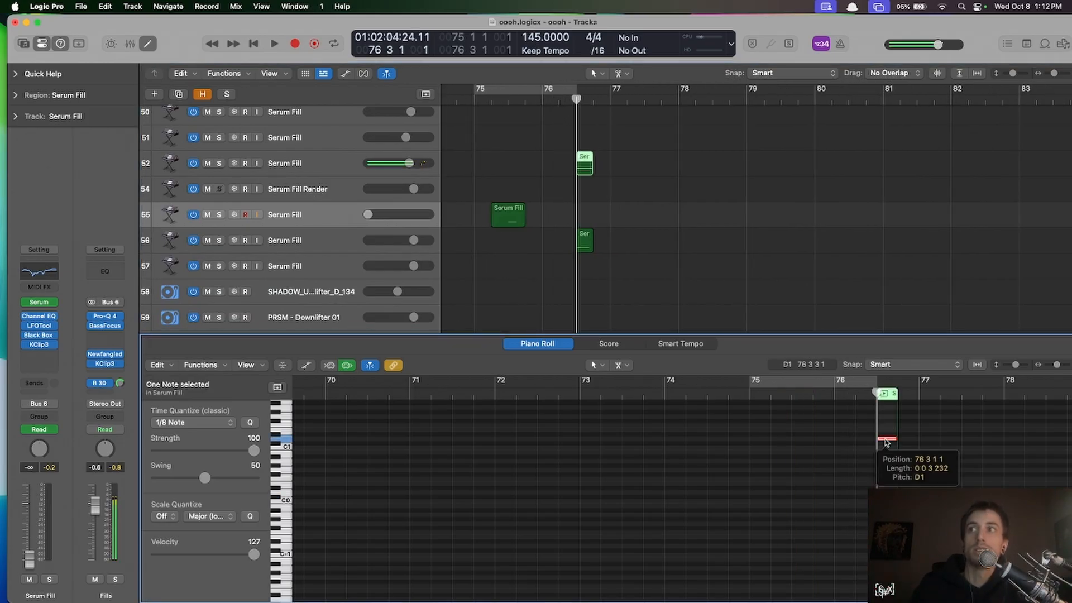
pyautogui.click(589, 246)
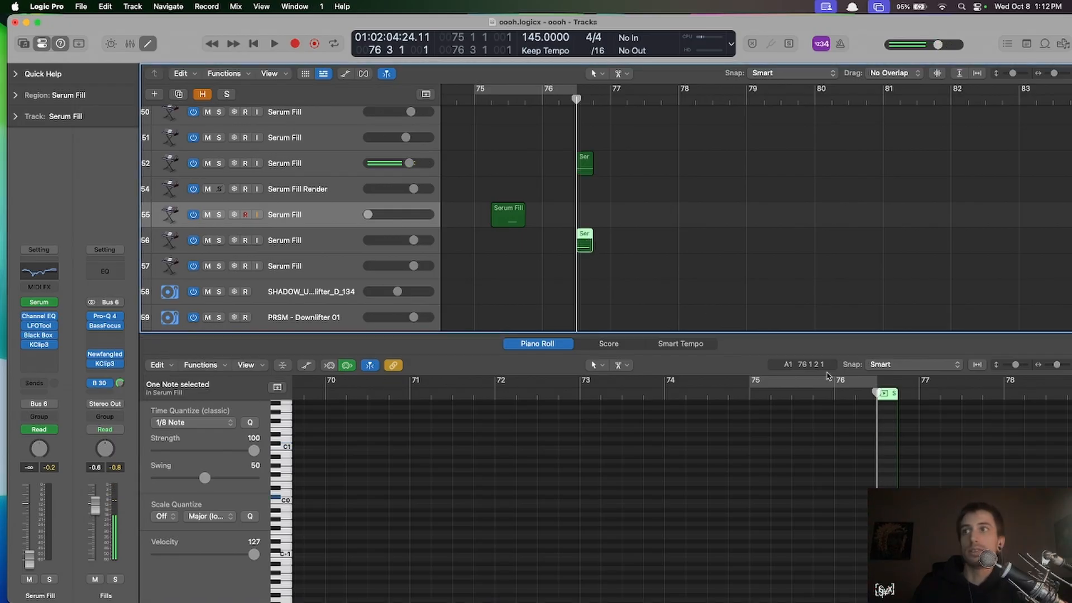
pyautogui.click(888, 495)
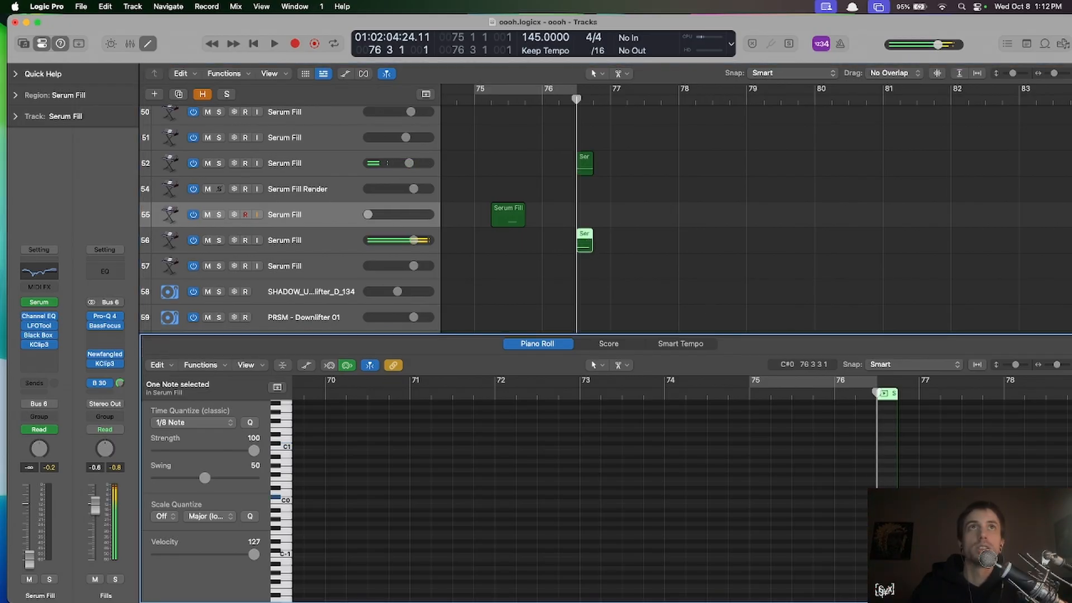
# - Open track 56's Serum instrument together with Musical Typing and arrange the two windows so the synth is fully visible
pyautogui.click(307, 237)
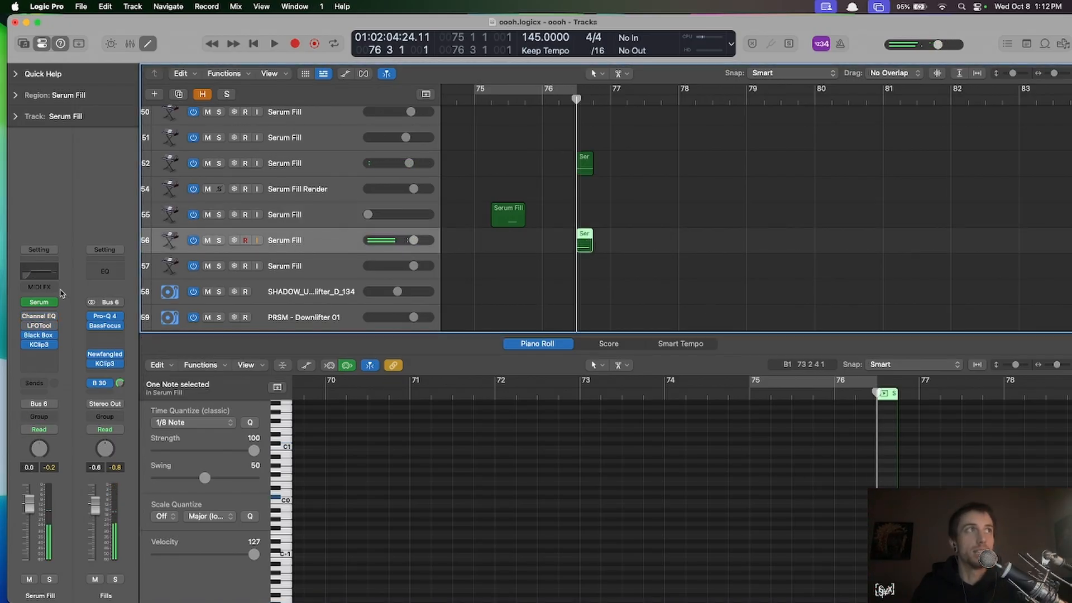
pyautogui.click(40, 303)
pyautogui.press('super+k')
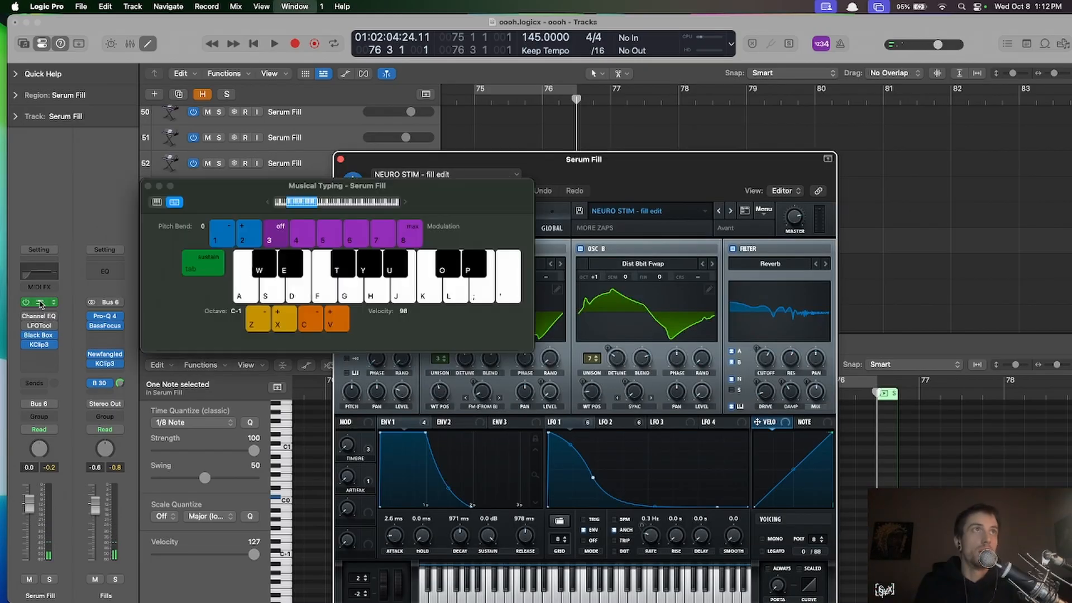
pyautogui.moveTo(224, 202); pyautogui.dragTo(186, 149)
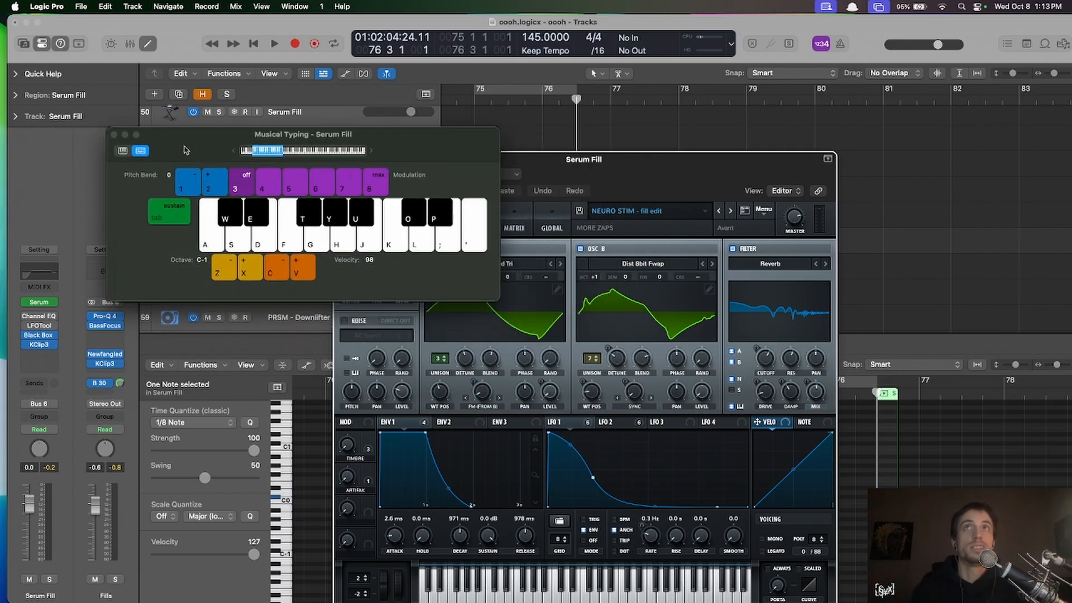
pyautogui.moveTo(567, 155); pyautogui.dragTo(615, 89)
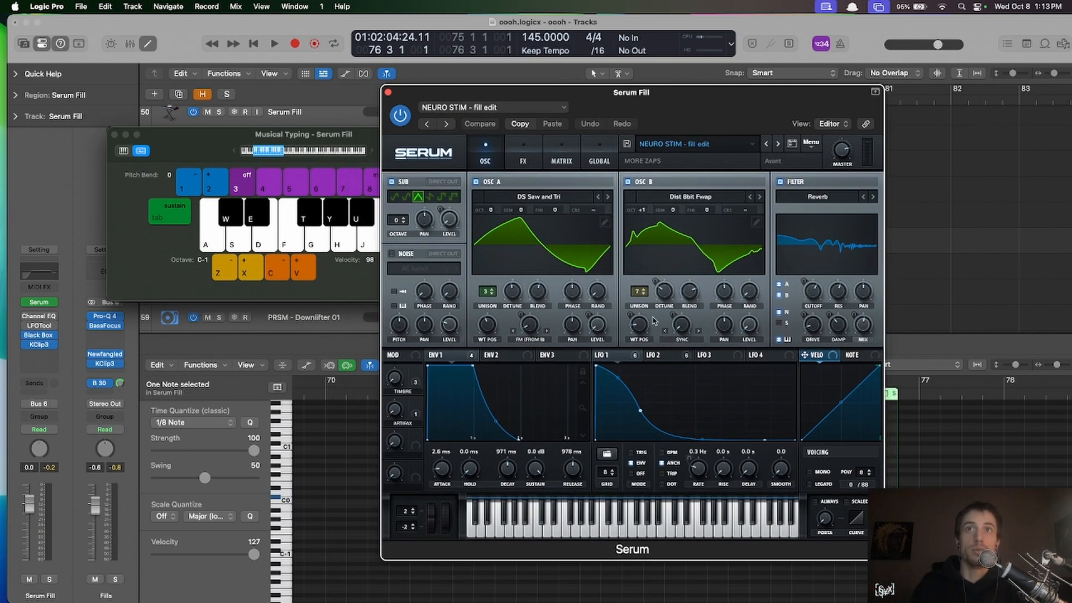
# - Show LFO 2 in the NEURO STIM - fill edit patch, audition several low notes and close Serum
pyautogui.click(668, 357)
pyautogui.press('s')
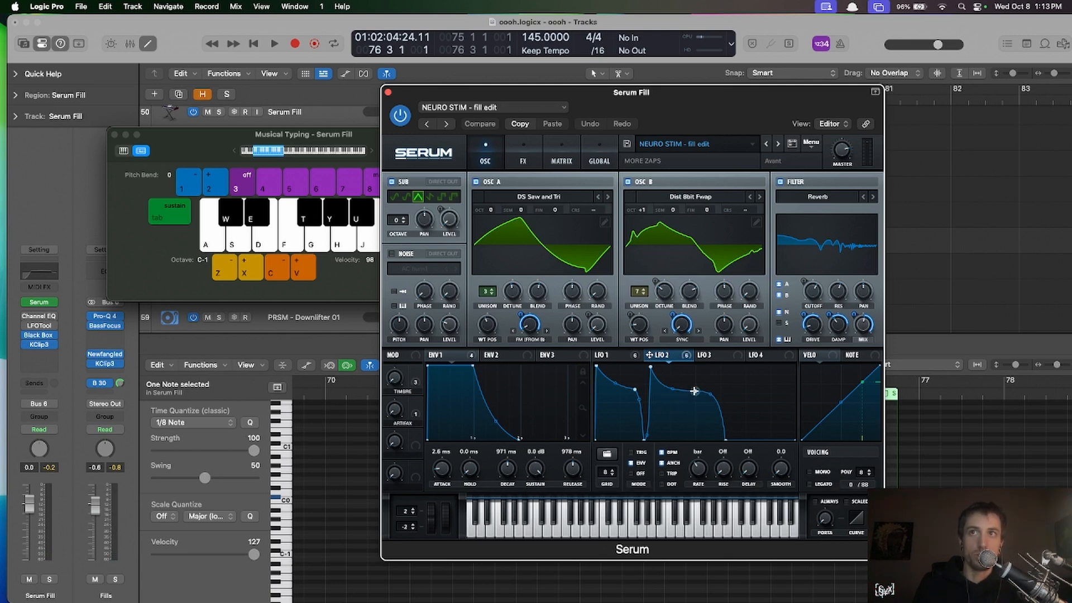
pyautogui.press('g')
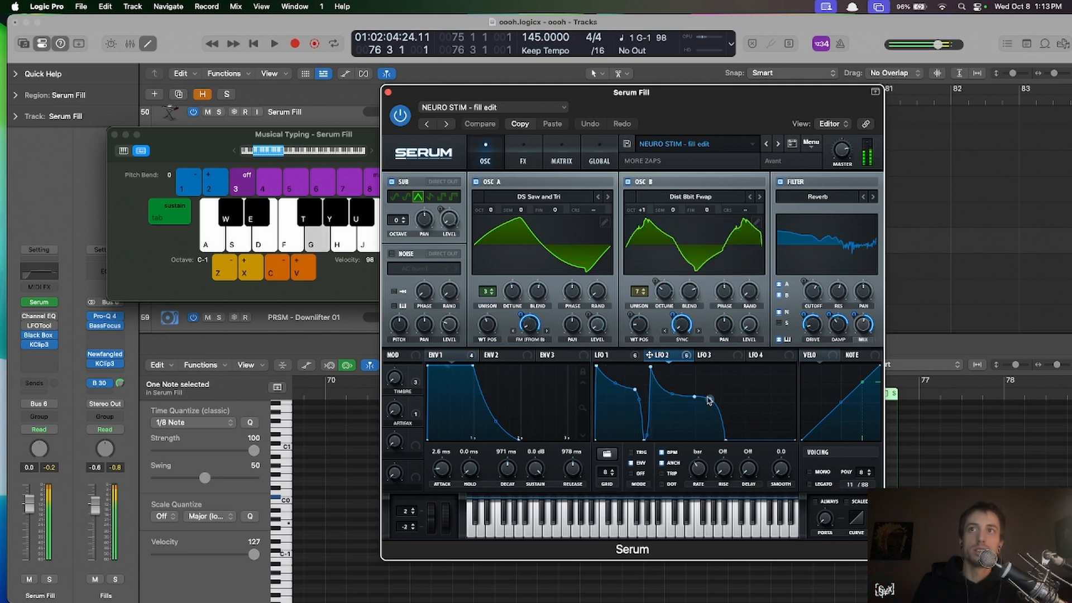
pyautogui.press('g')
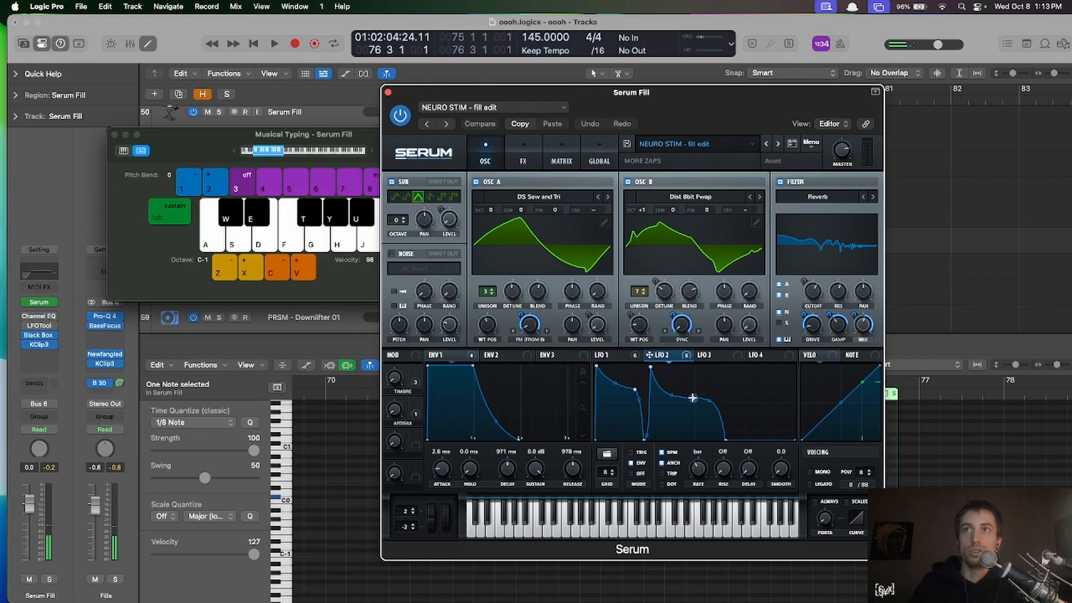
pyautogui.press('g')
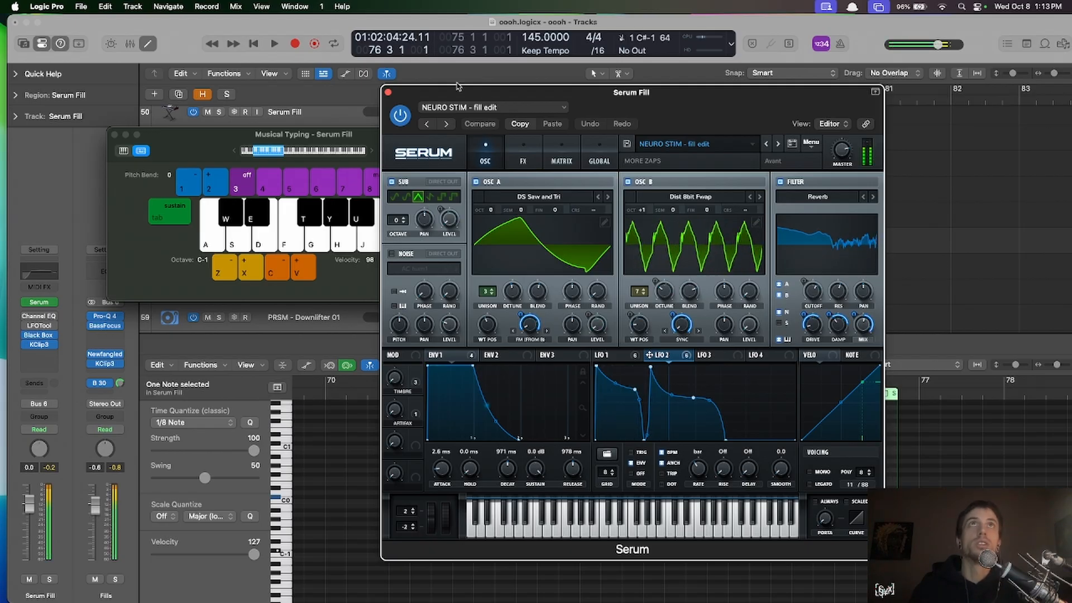
pyautogui.click(388, 92)
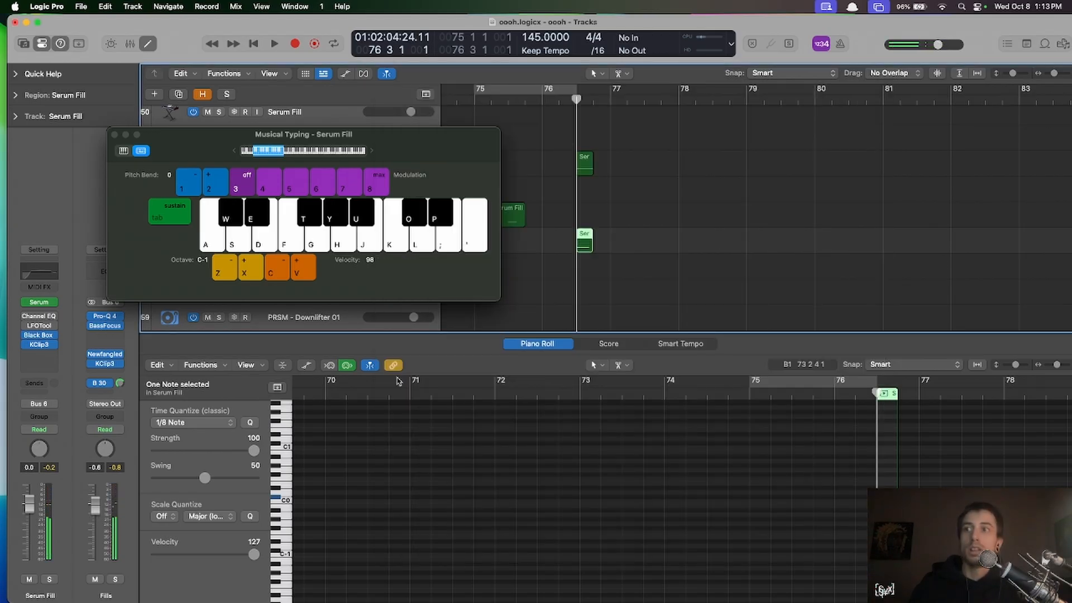
# - Close Musical Typing and the Piano Roll, and play the full arrangement from 76 3 into bar 78
pyautogui.press('super+k')
pyautogui.press('p')
pyautogui.scroll(-1, 667, 418)
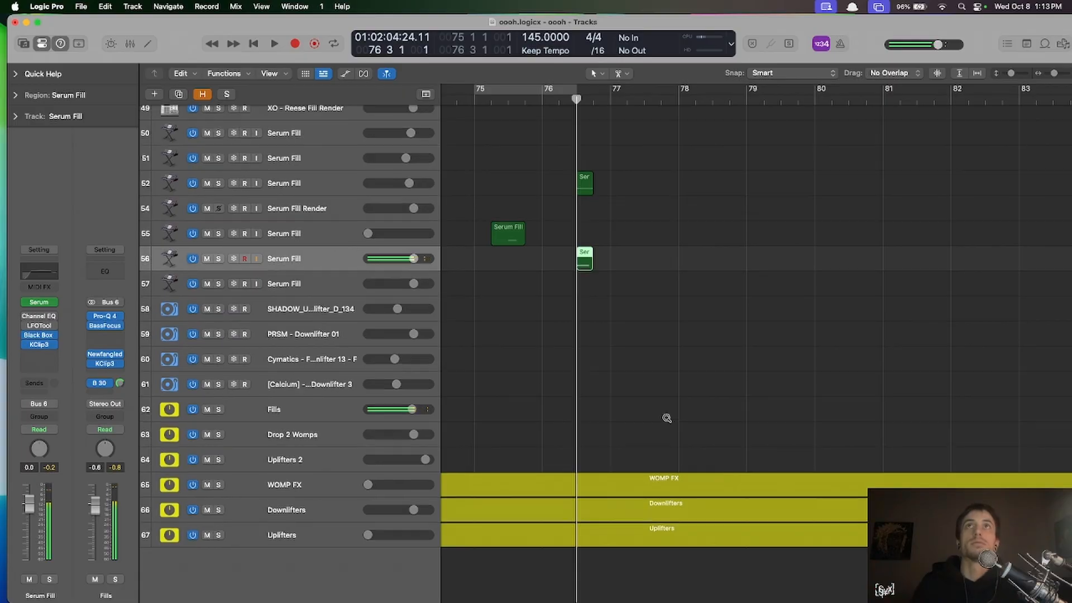
pyautogui.scroll(-5, 667, 419)
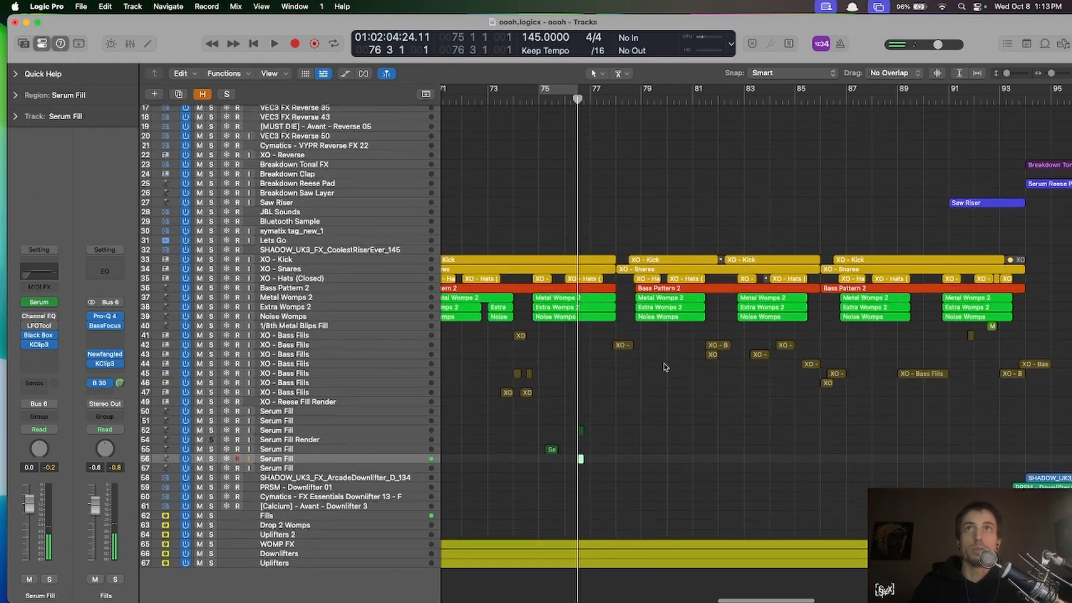
pyautogui.press('space')
pyautogui.scroll(3, 664, 367)
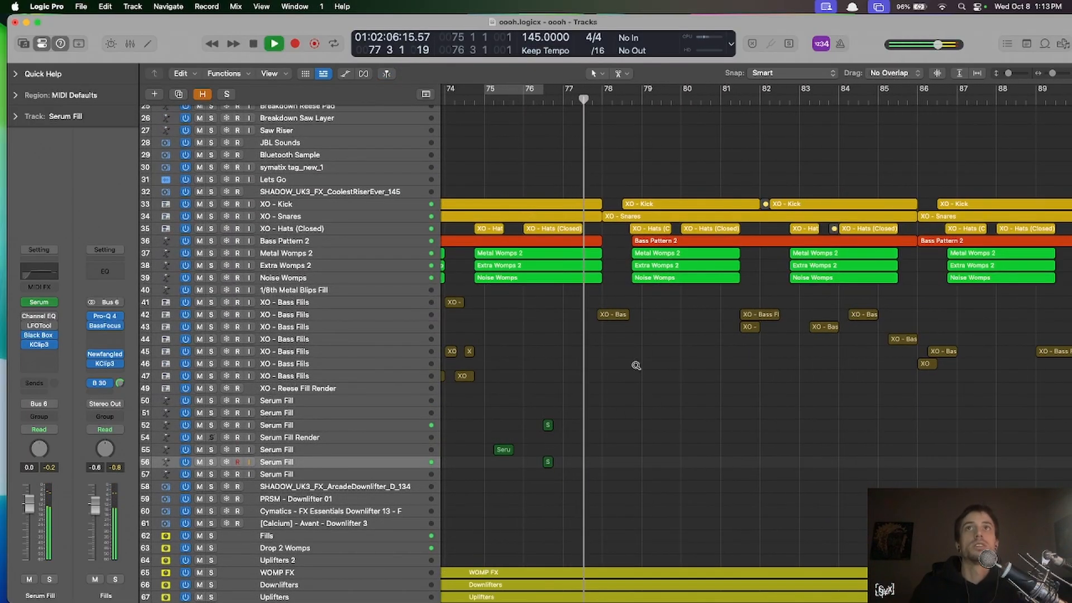
pyautogui.scroll(2, 635, 365)
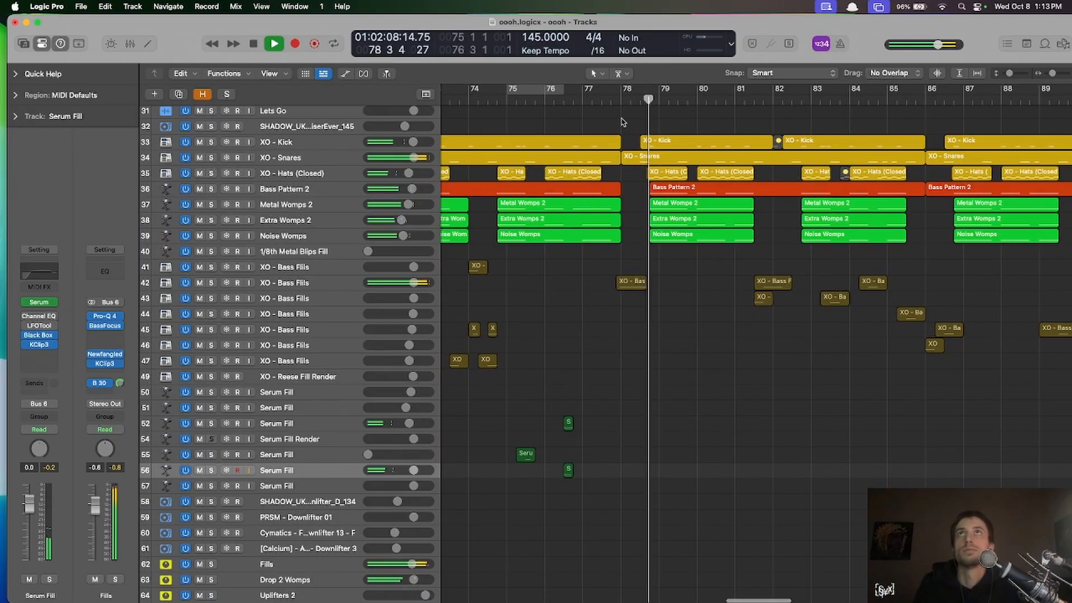
# - Set the cycle range from bar 78 to bar 86, listen through its XO - Bass Fills and stop in bar 85
pyautogui.moveTo(622, 90); pyautogui.dragTo(919, 92)
pyautogui.hscroll(5, 789, 333)
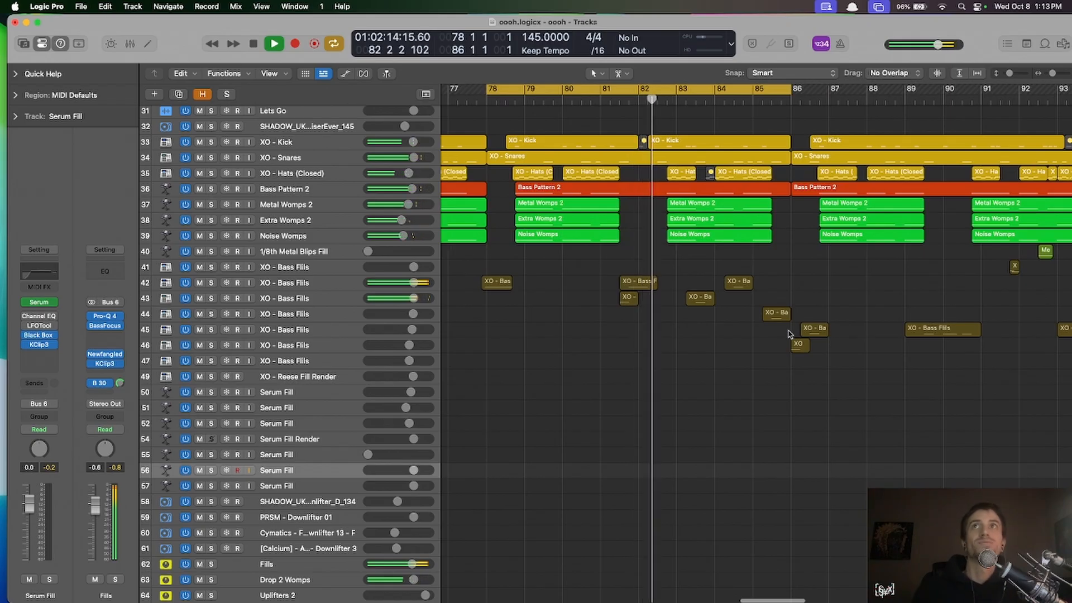
pyautogui.scroll(-2, 692, 313)
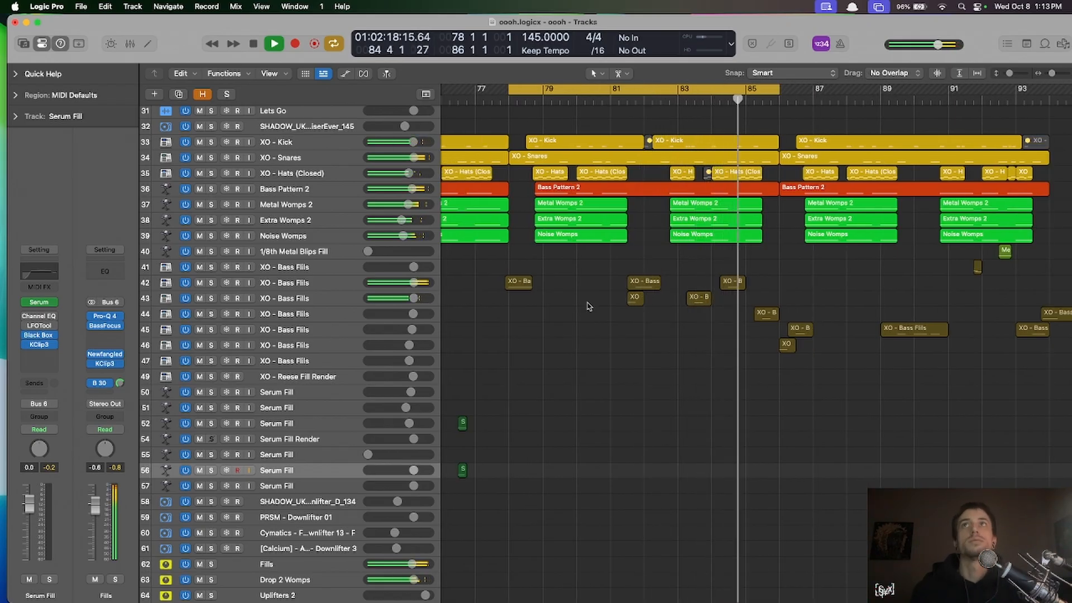
pyautogui.scroll(-1, 587, 305)
pyautogui.press('space')
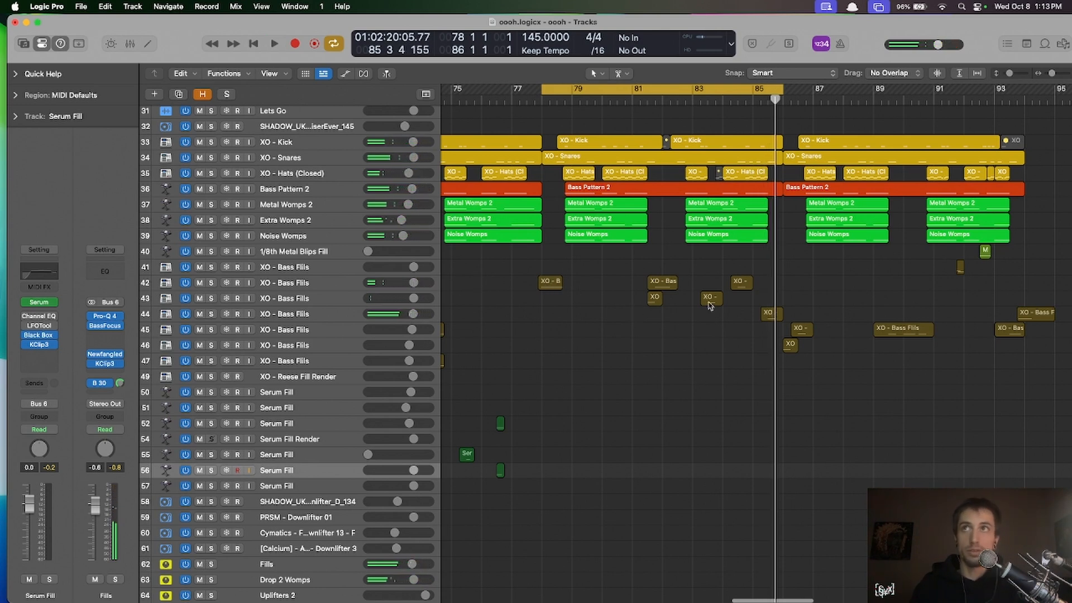
# - Open track 42's XO - Bass Fills region at bar 78 in the Piano Roll and audition its note
pyautogui.click(390, 281)
pyautogui.press('z')
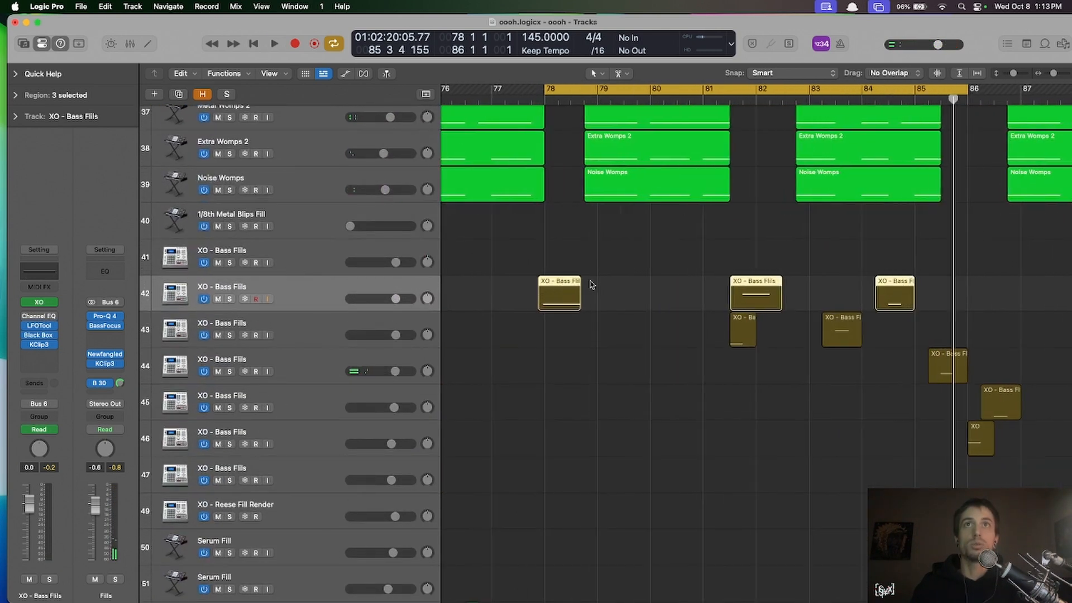
pyautogui.click(614, 294)
pyautogui.doubleClick(563, 295)
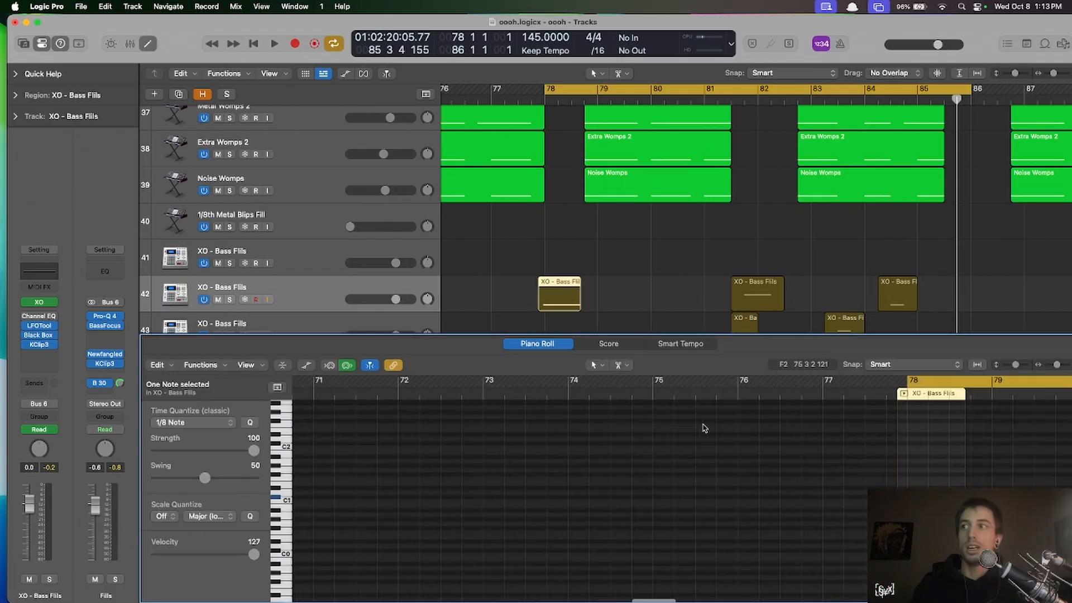
pyautogui.click(796, 398)
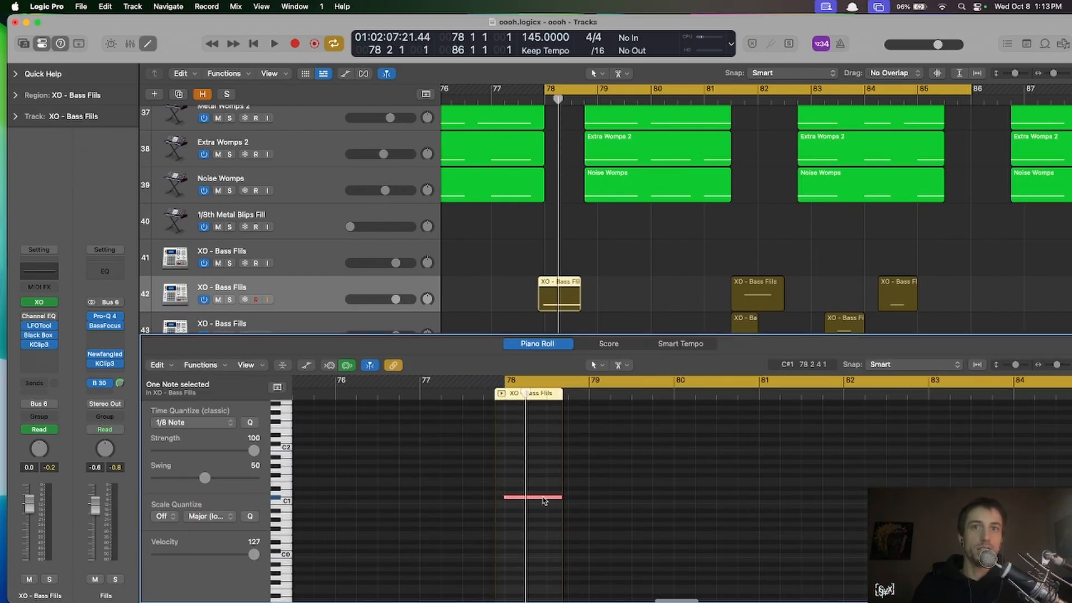
pyautogui.click(545, 497)
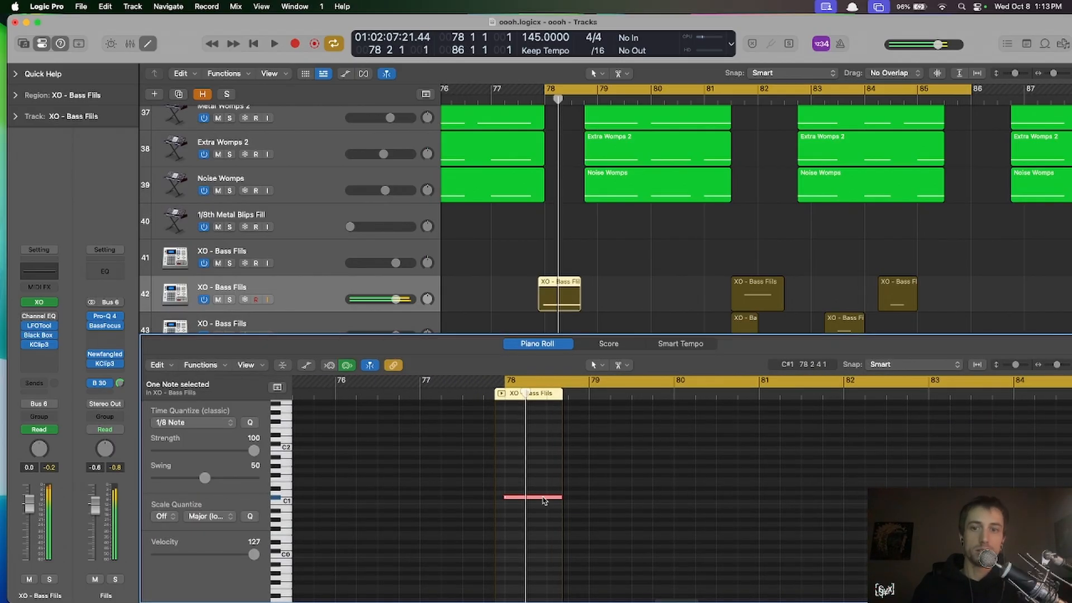
# - Show track automation with enlarged tracks and display the XO: S2 KICK2 Pitch lane on track 42
pyautogui.click(596, 291)
pyautogui.press('a')
pyautogui.press('super+Down')
pyautogui.press('super+Down')
pyautogui.press('super+Down')
pyautogui.press('super+Down')
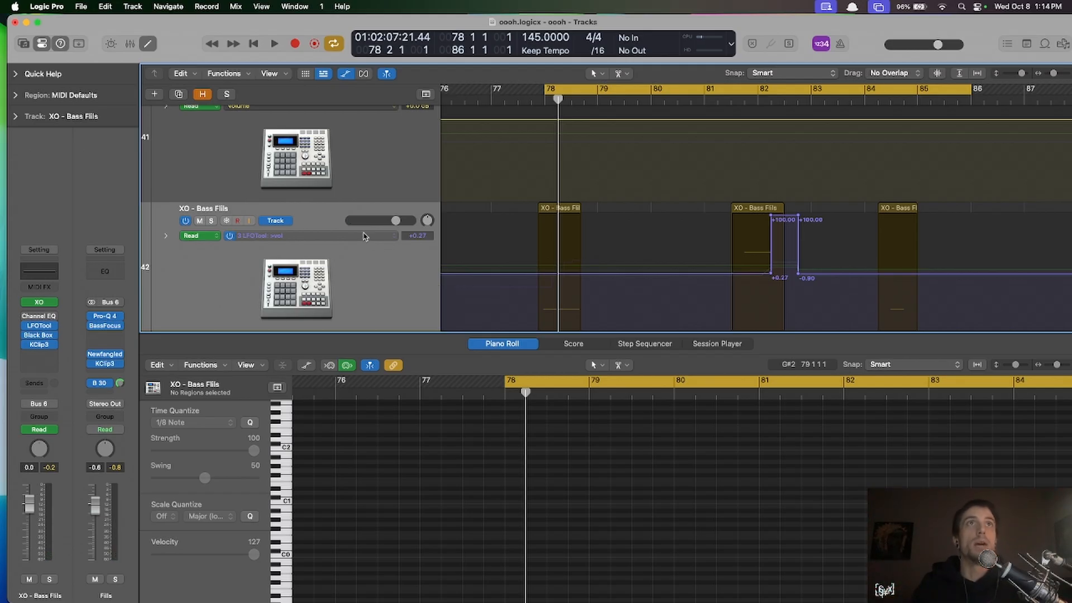
pyautogui.click(390, 235)
pyautogui.click(414, 212)
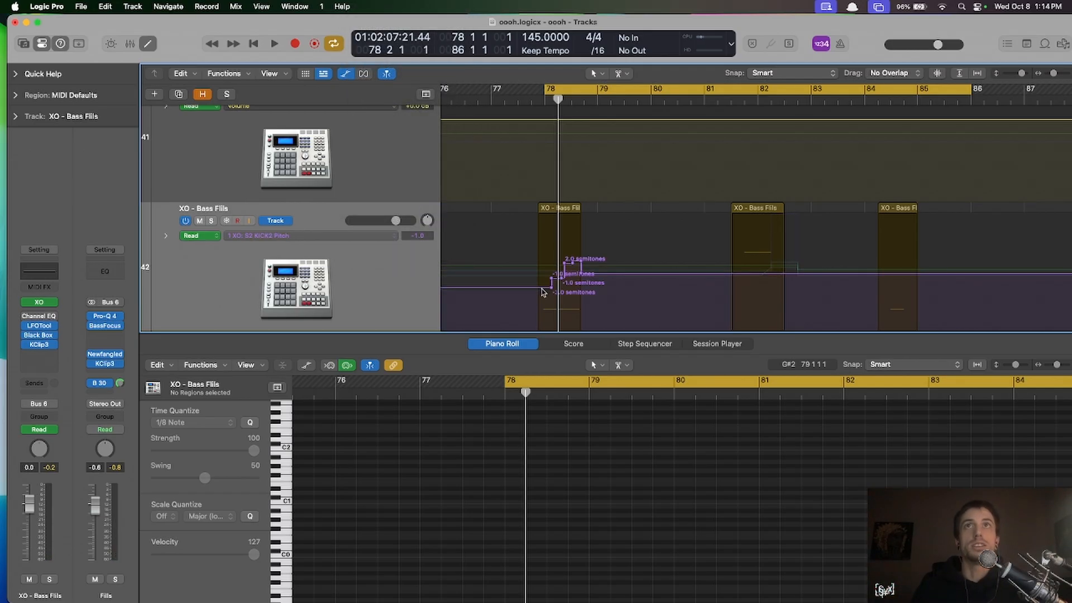
# - Examine the stepped pitch automation across the bar 78 bass fill, then hide the automation
pyautogui.scroll(5, 543, 291)
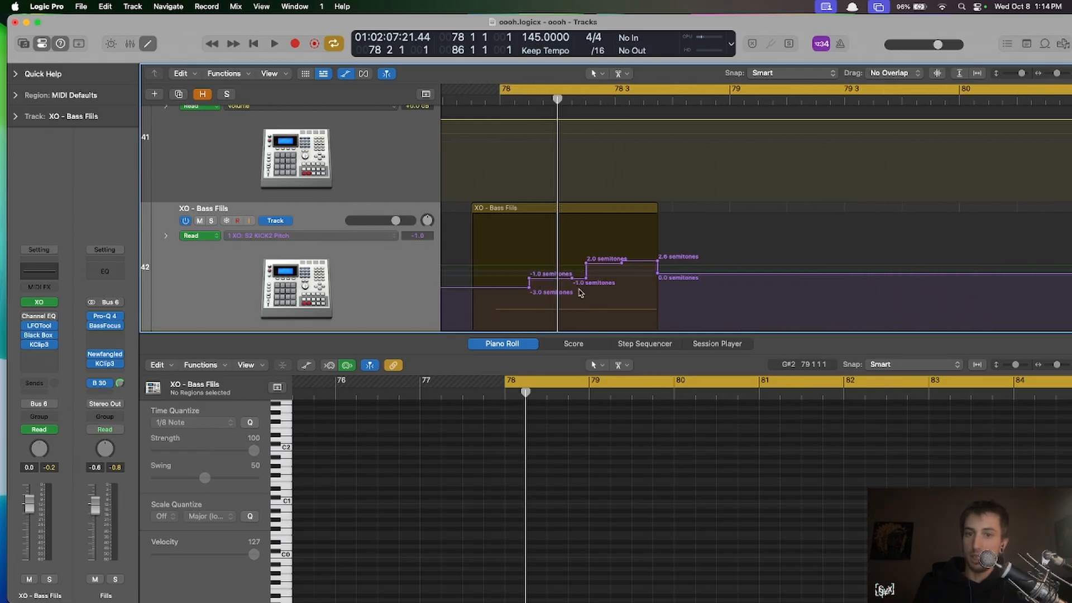
pyautogui.scroll(3, 533, 273)
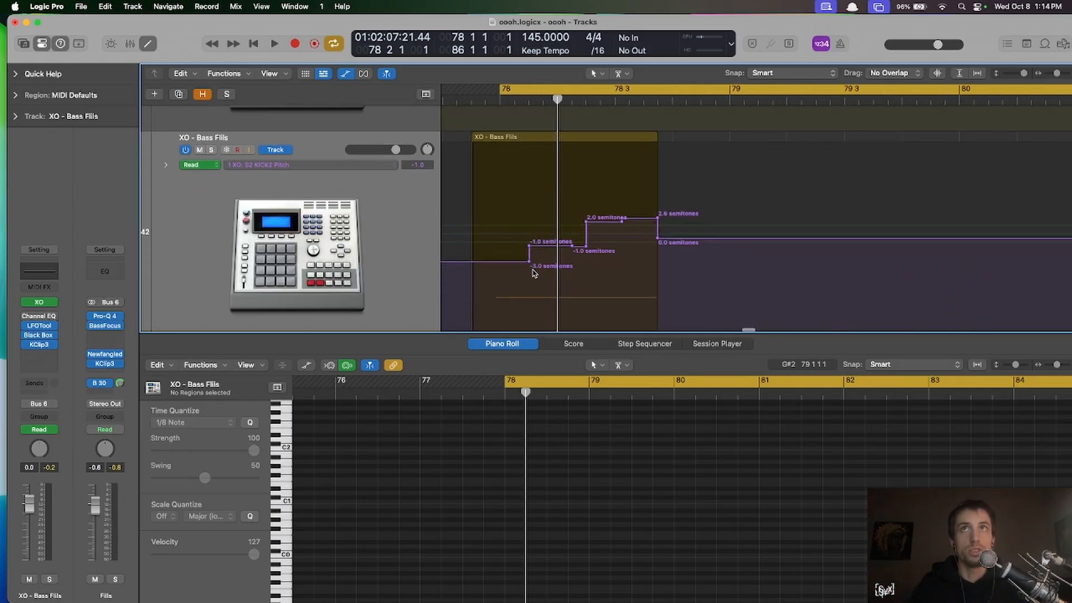
pyautogui.scroll(-2, 534, 272)
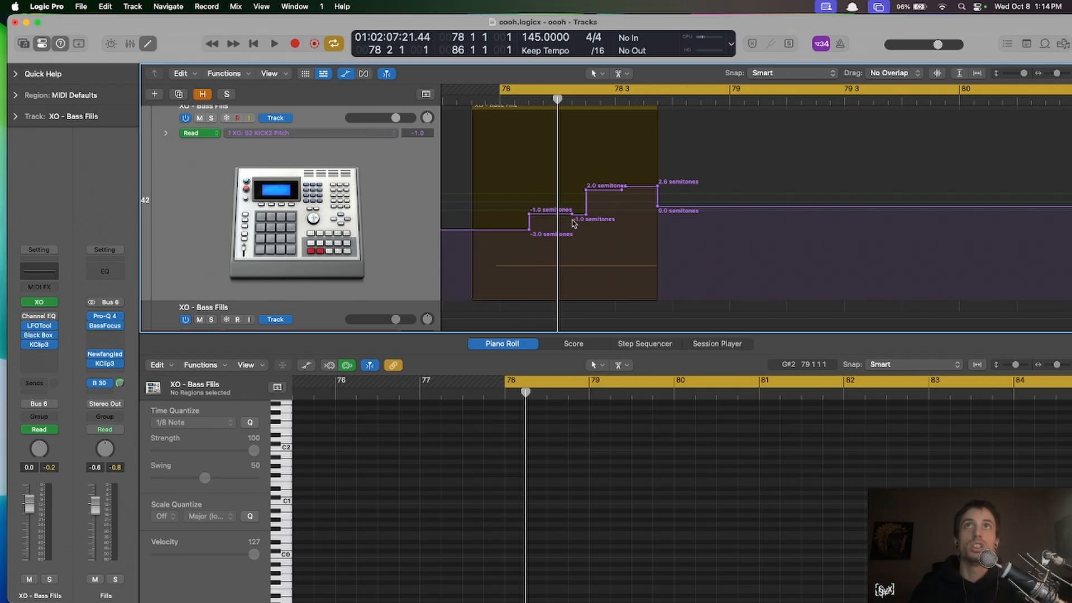
pyautogui.scroll(-3, 610, 165)
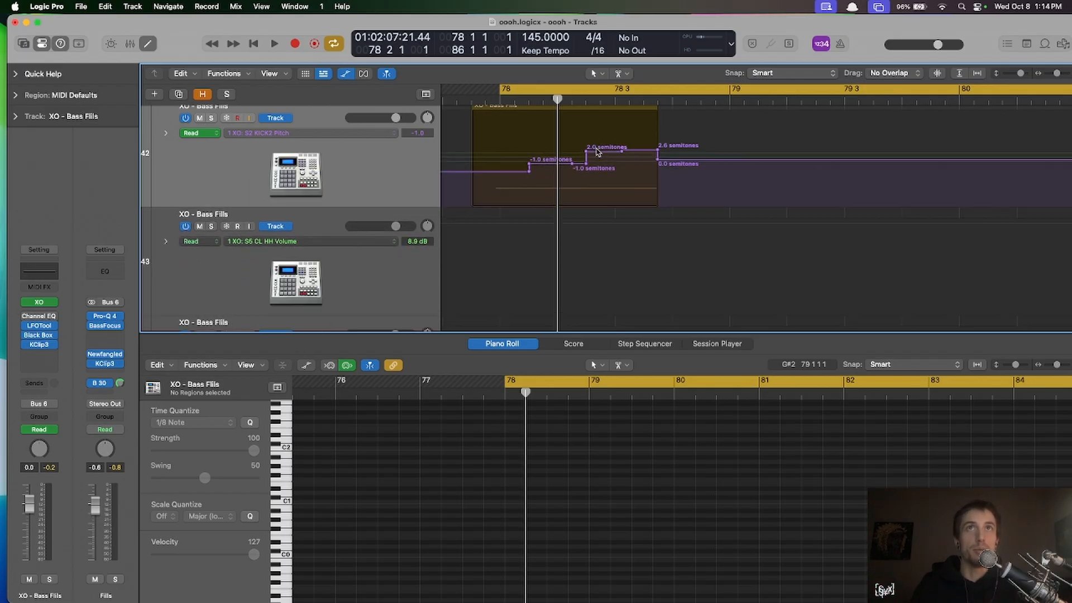
pyautogui.scroll(-3, 597, 152)
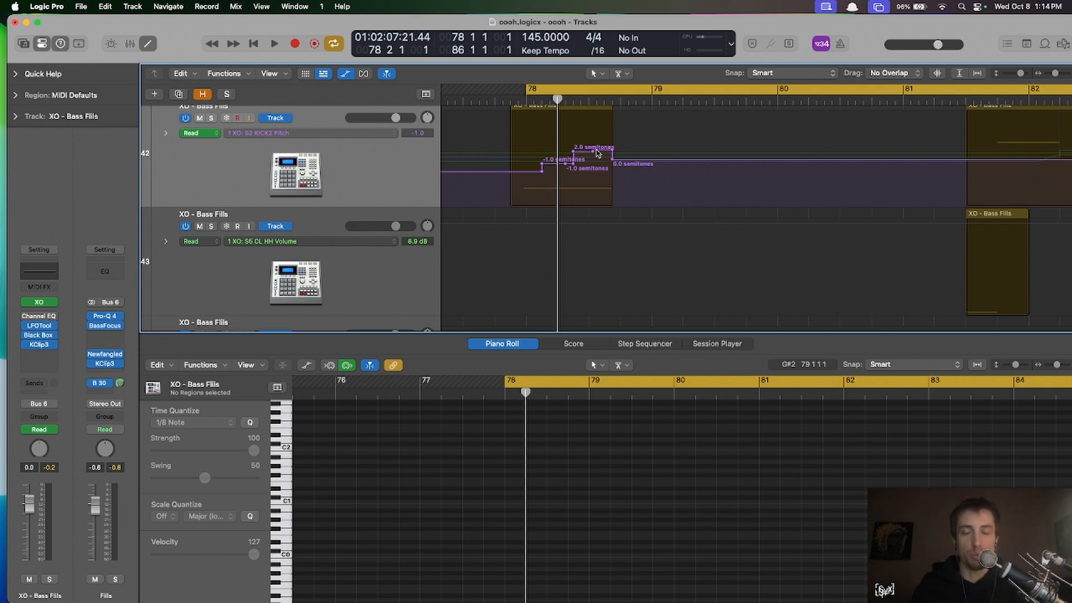
pyautogui.press('a')
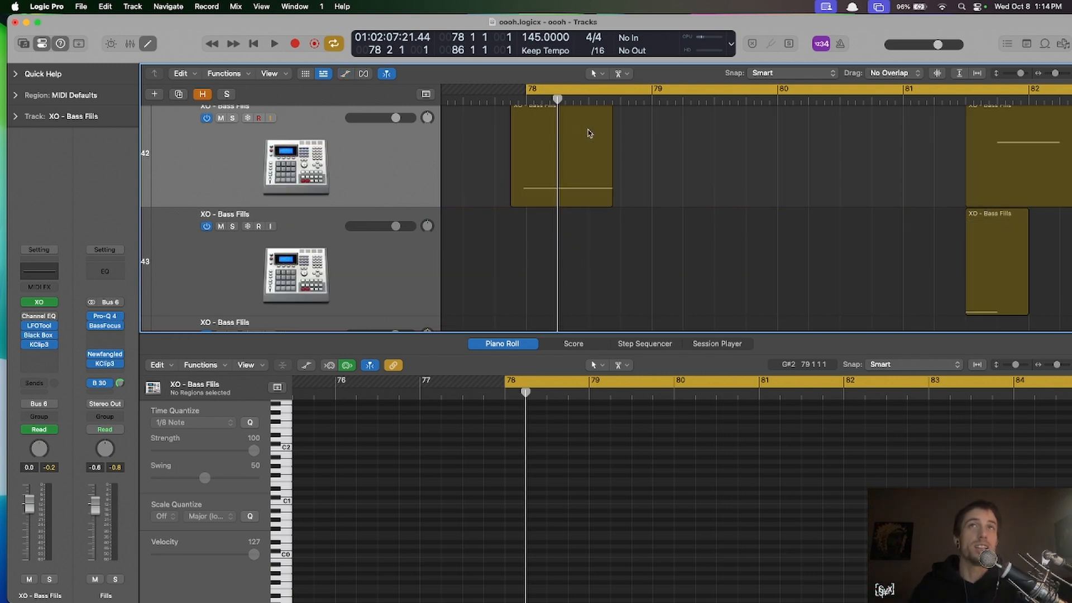
# - Select the five XO - Bass Fills regions between bars 81 and 86 and audition their first two notes in the Piano Roll
pyautogui.scroll(-5, 590, 133)
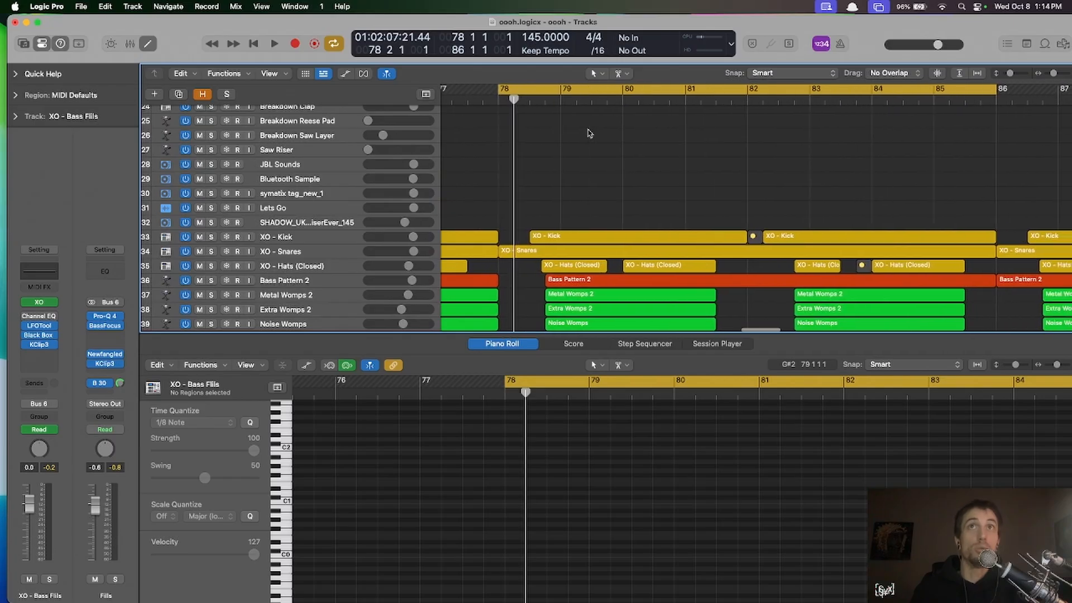
pyautogui.scroll(-5, 587, 133)
pyautogui.scroll(-3, 590, 245)
pyautogui.hscroll(2, 590, 245)
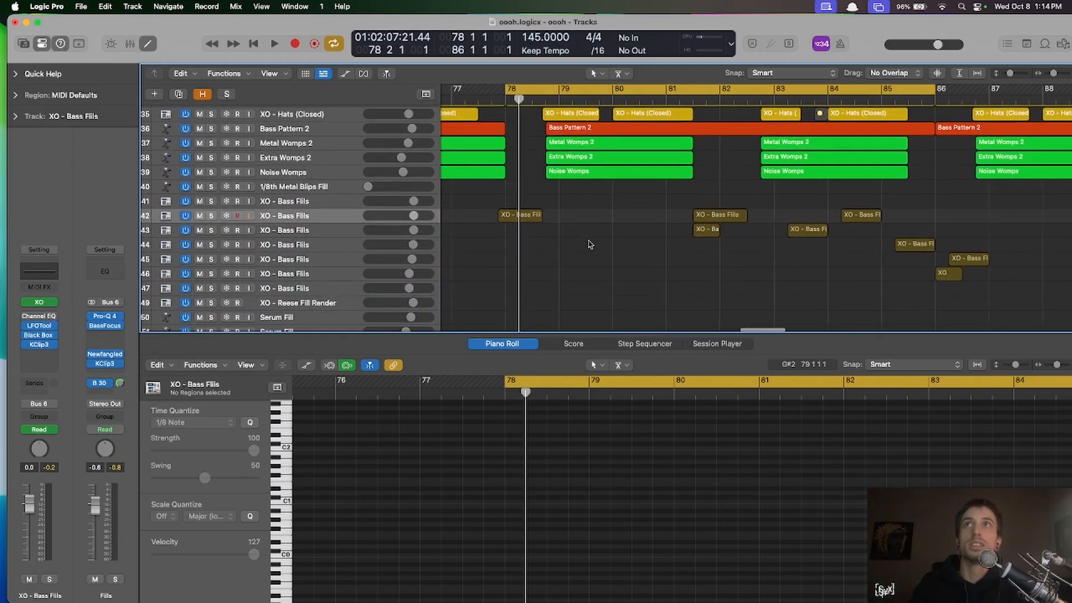
pyautogui.hscroll(1, 590, 244)
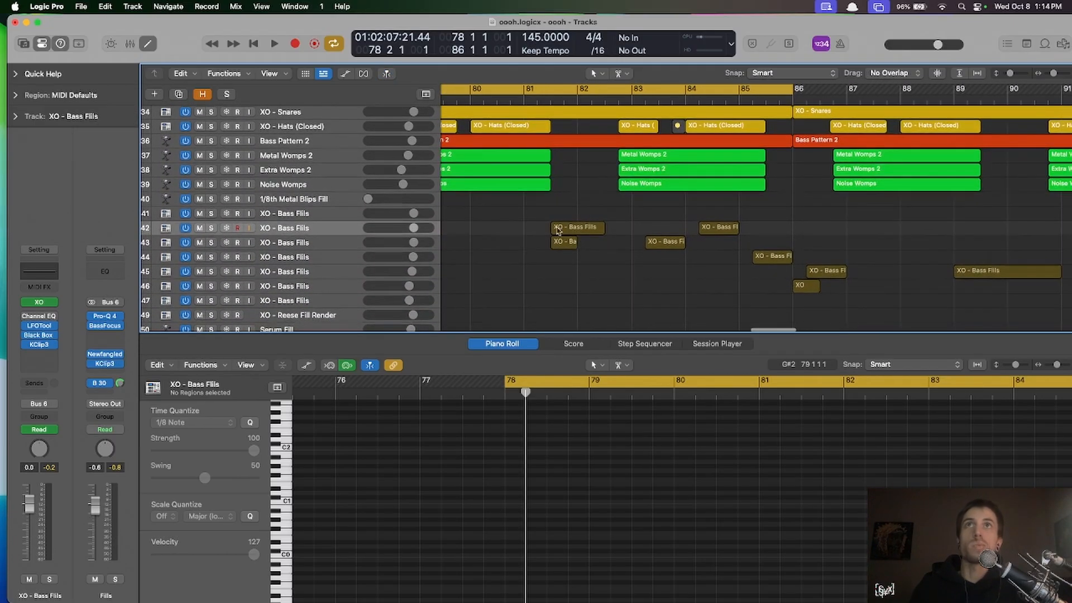
pyautogui.moveTo(551, 211); pyautogui.dragTo(792, 290)
pyautogui.scroll(3, 640, 318)
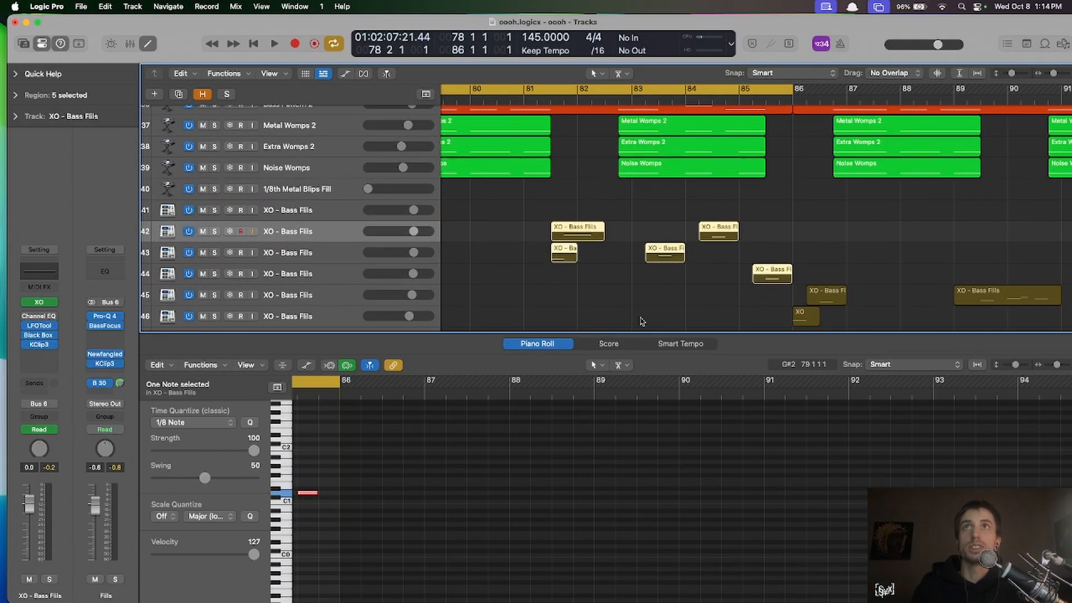
pyautogui.hscroll(-5, 642, 397)
pyautogui.hscroll(4, 642, 397)
pyautogui.hscroll(1, 642, 397)
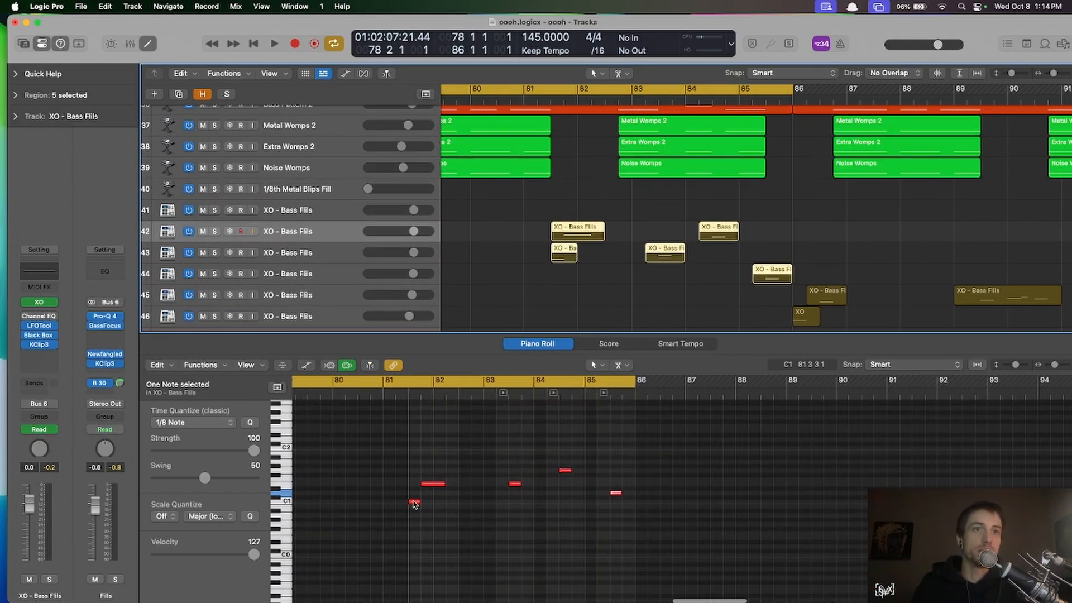
pyautogui.click(414, 501)
pyautogui.click(430, 484)
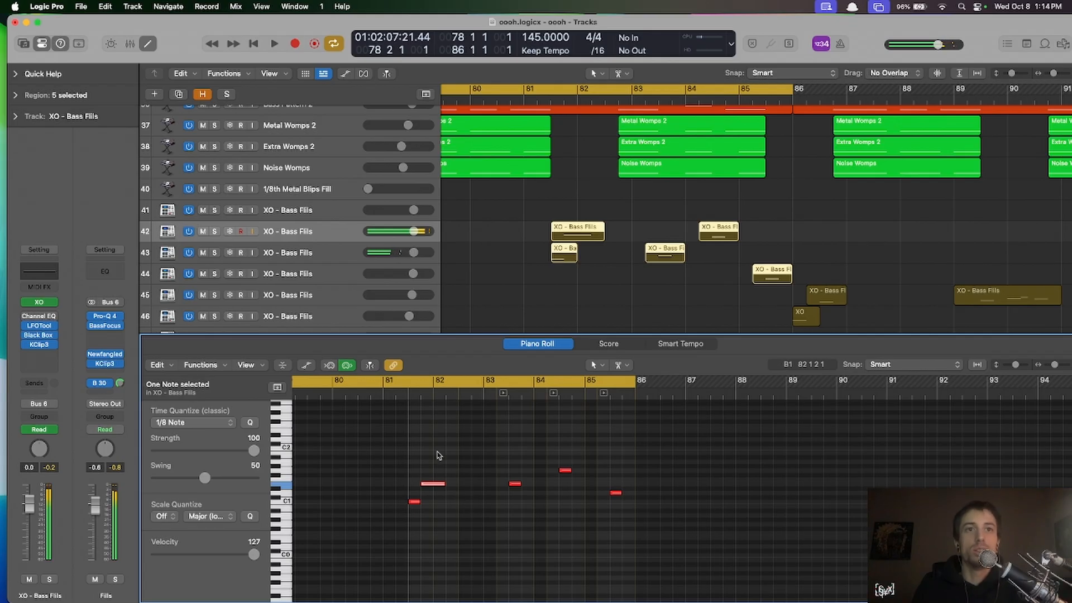
# - Turn off cycling, place the playhead at 81 3 and solo the XO - Bass Fills tracks 42 to 46
pyautogui.click(411, 382)
pyautogui.click(408, 394)
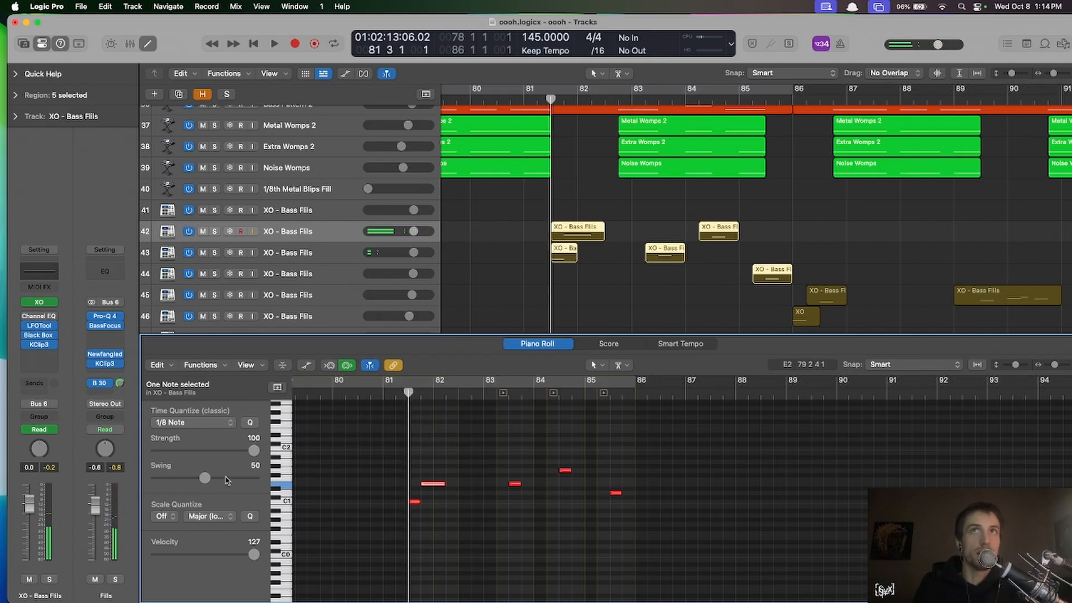
pyautogui.click(215, 232)
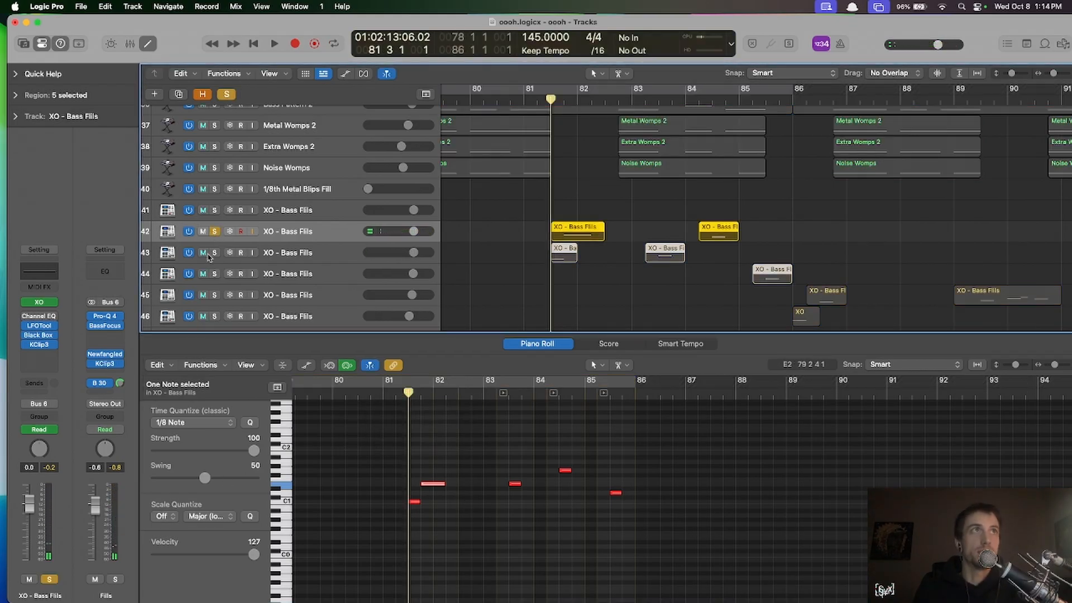
pyautogui.click(214, 252)
pyautogui.scroll(-1, 460, 429)
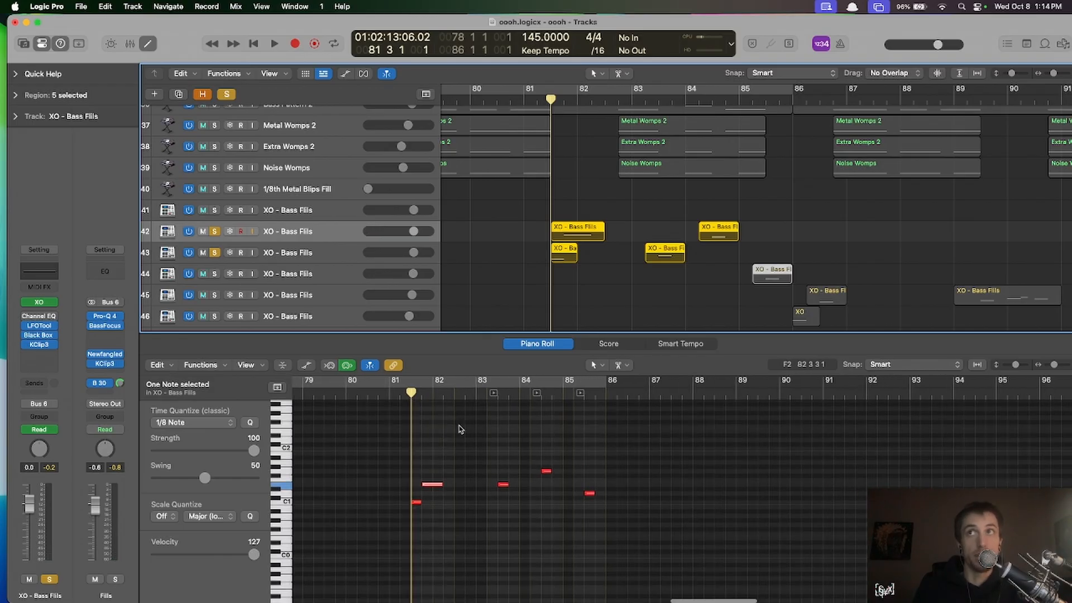
pyautogui.click(214, 273)
pyautogui.click(215, 294)
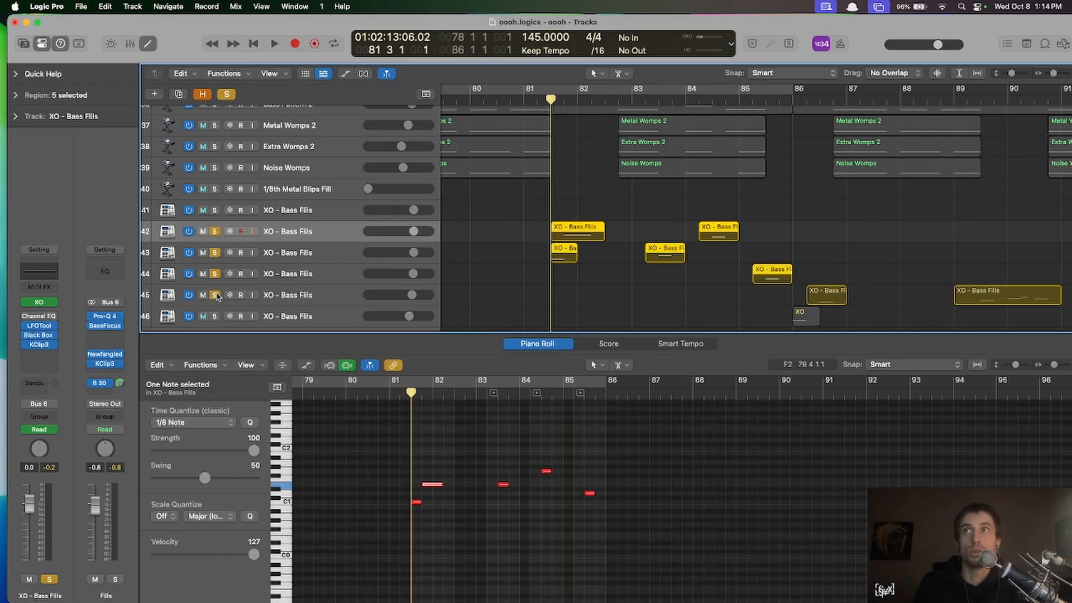
pyautogui.scroll(-3, 566, 235)
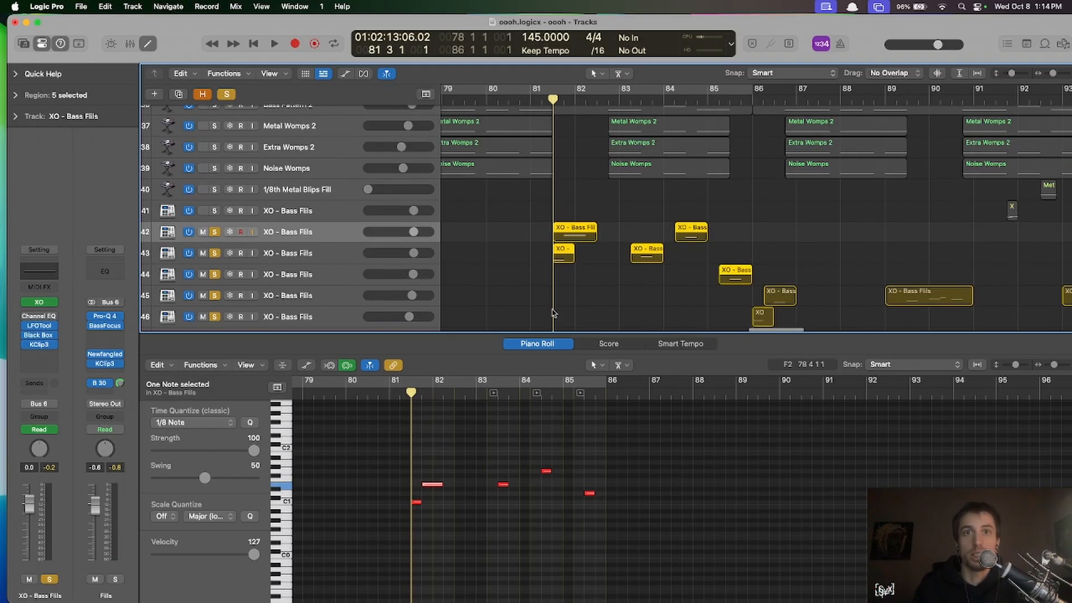
# - Play the soloed bass fills from 81 3 while viewing their notes, and stop near the end of bar 82
pyautogui.hscroll(-3, 543, 416)
pyautogui.scroll(5, 541, 415)
pyautogui.press('space')
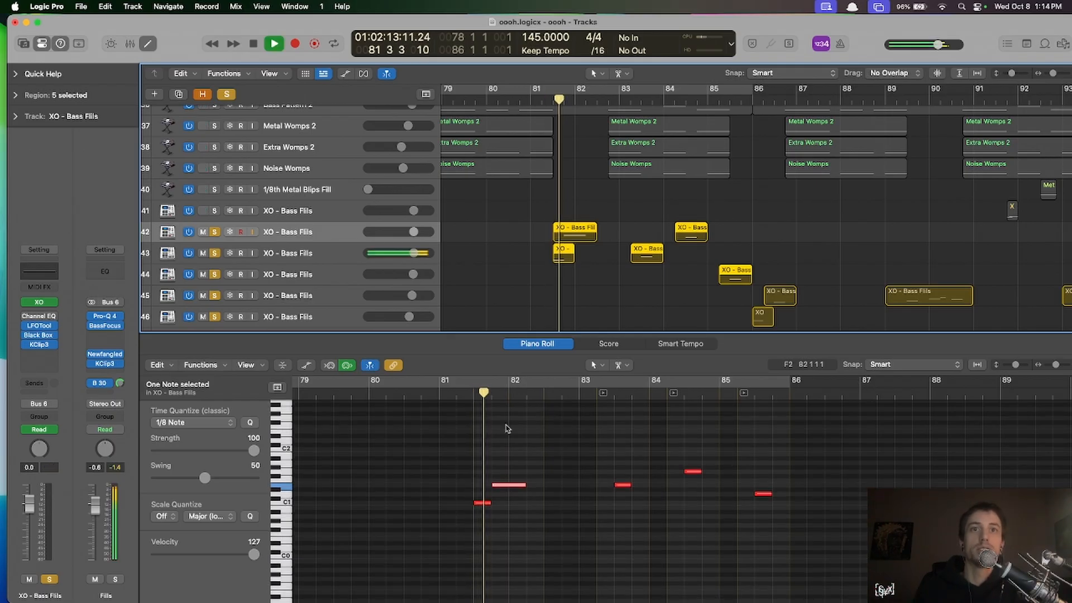
pyautogui.scroll(-3, 506, 428)
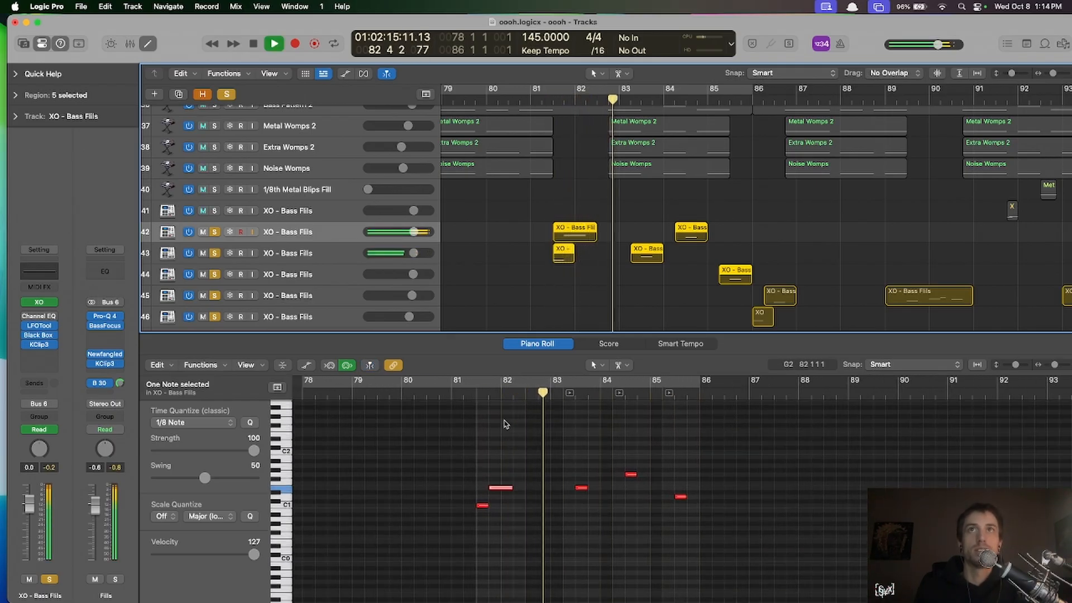
pyautogui.hscroll(2, 506, 428)
pyautogui.press('space')
# - Display track 42's LFOTool automation, play the fill from bar 82, then stop and hide the automation
pyautogui.click(573, 108)
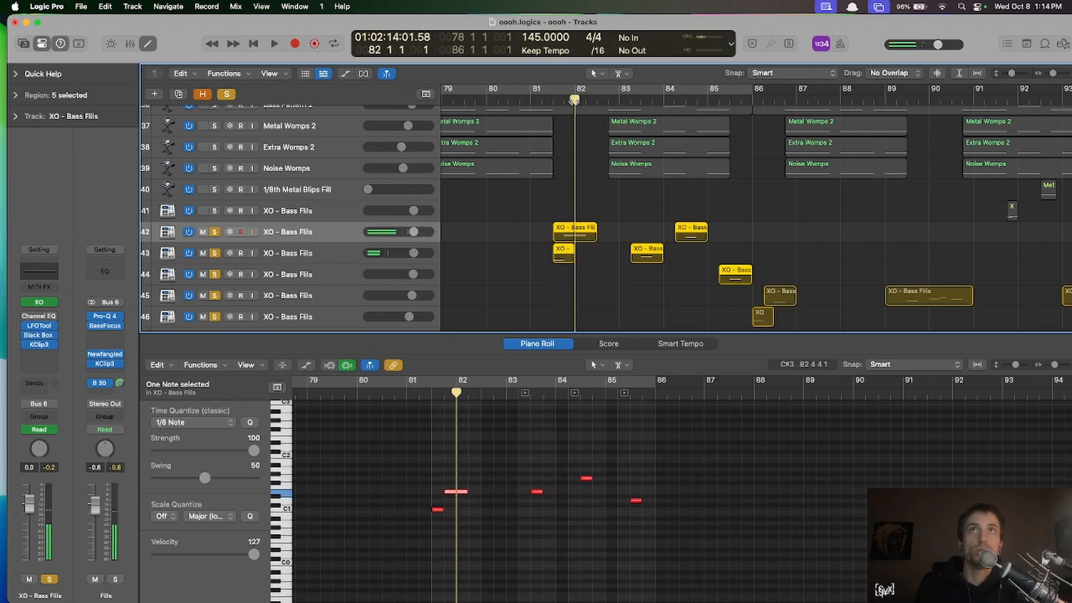
pyautogui.click(316, 231)
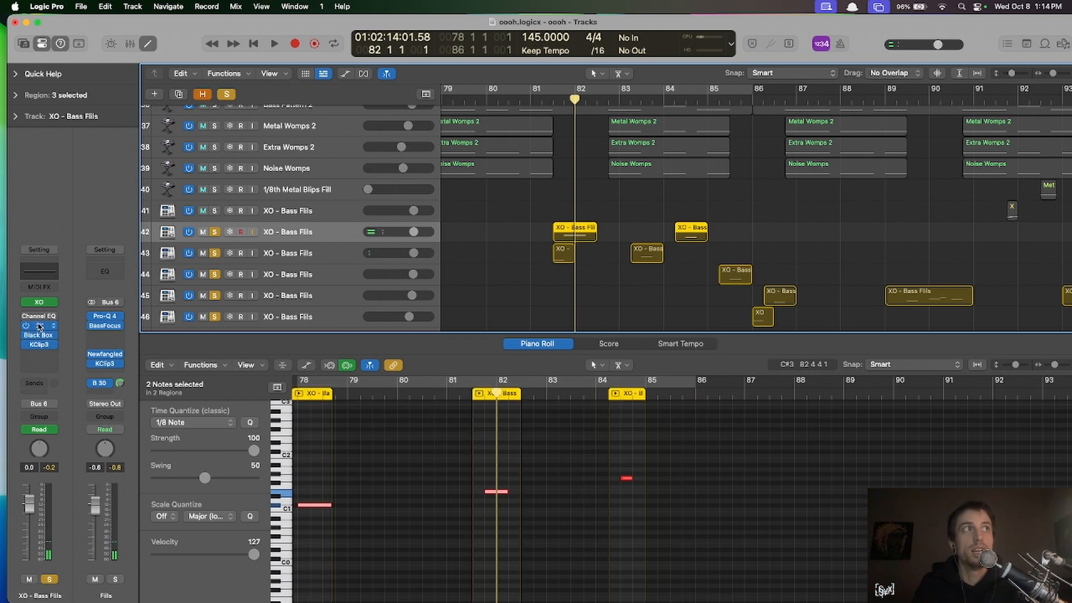
pyautogui.press('a')
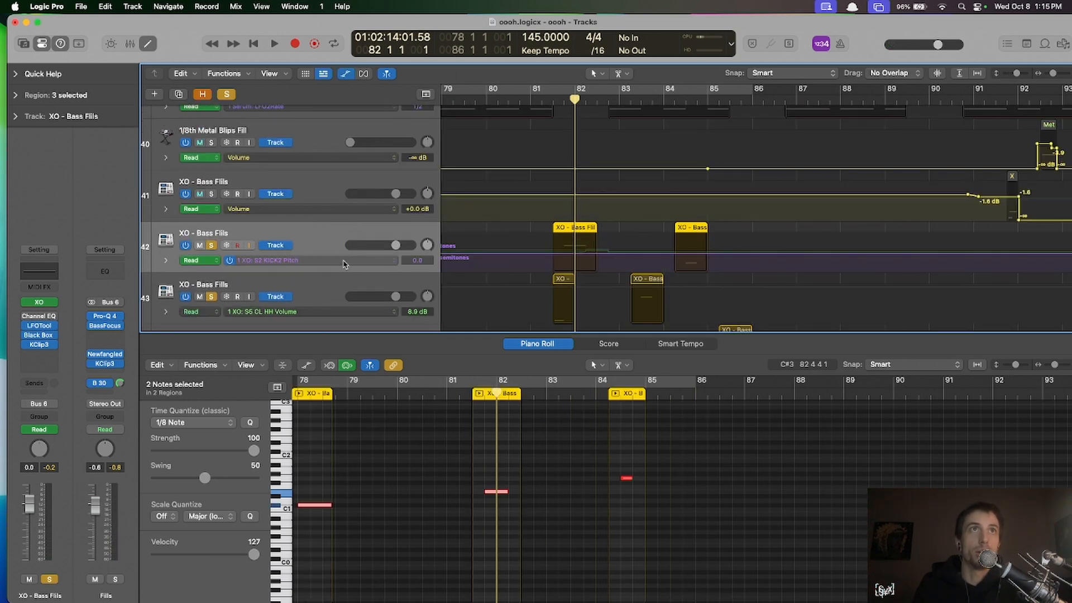
pyautogui.click(344, 261)
pyautogui.click(411, 280)
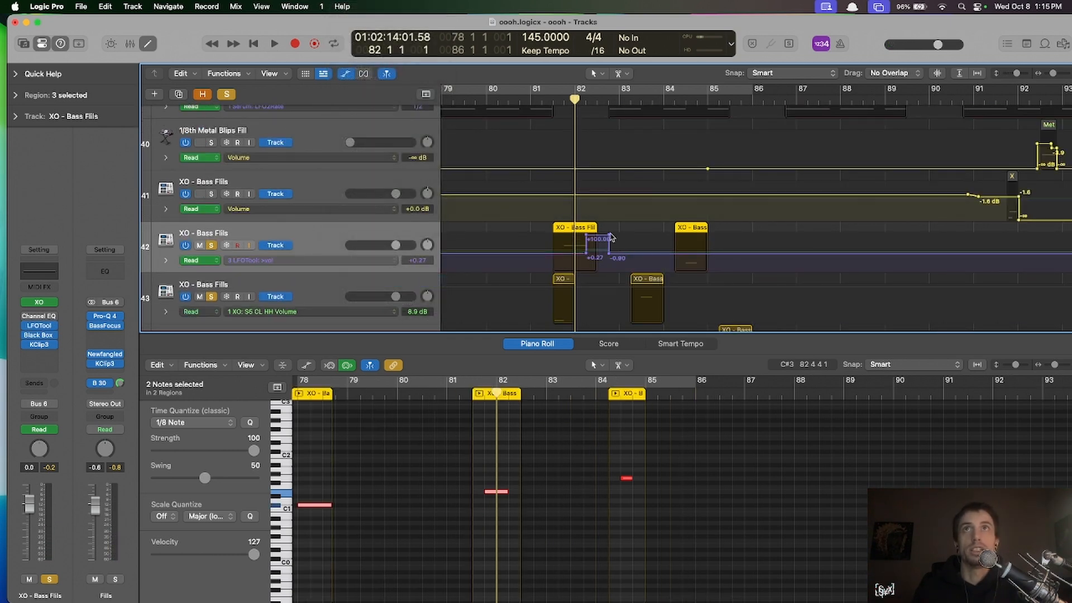
pyautogui.press('space')
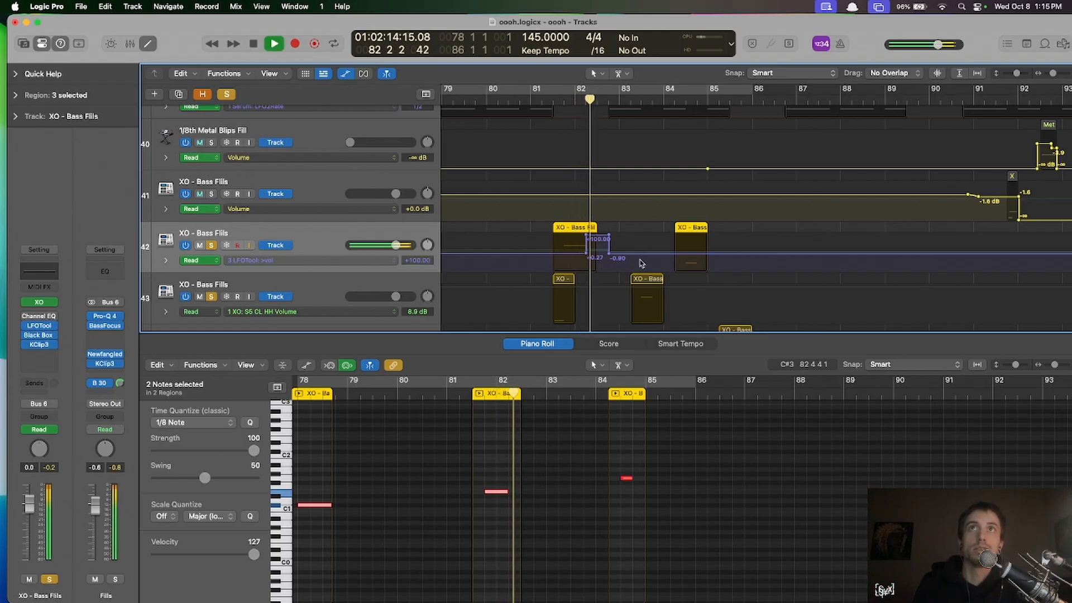
pyautogui.press('a')
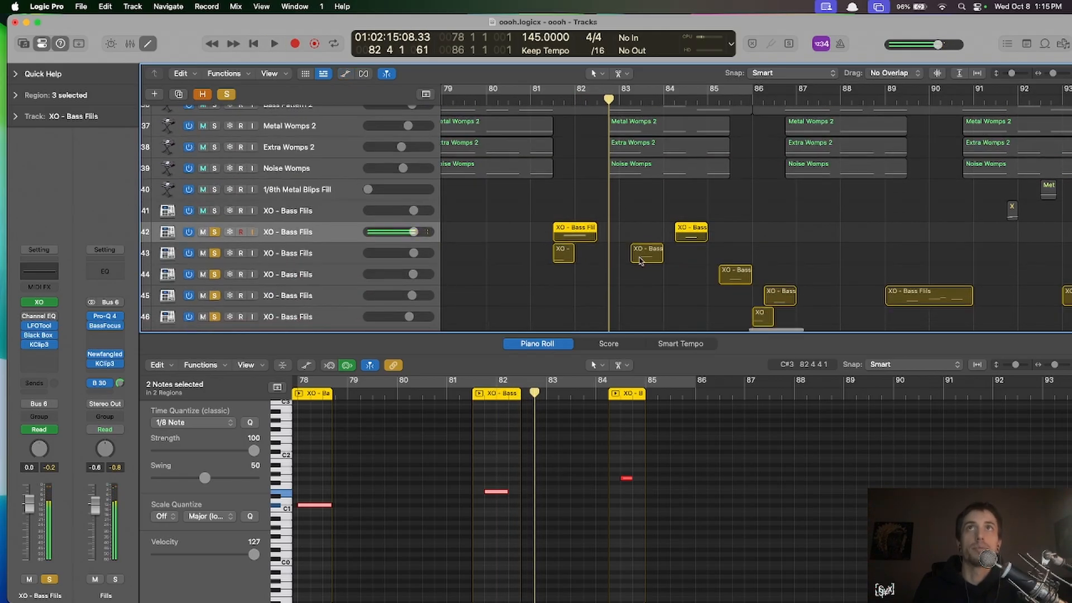
# - Play the soloed fills from bar 81 and show the notes of the seven XO - Bass Fills regions through bar 86 in the Piano Roll
pyautogui.click(581, 205)
pyautogui.click(547, 99)
pyautogui.press('space')
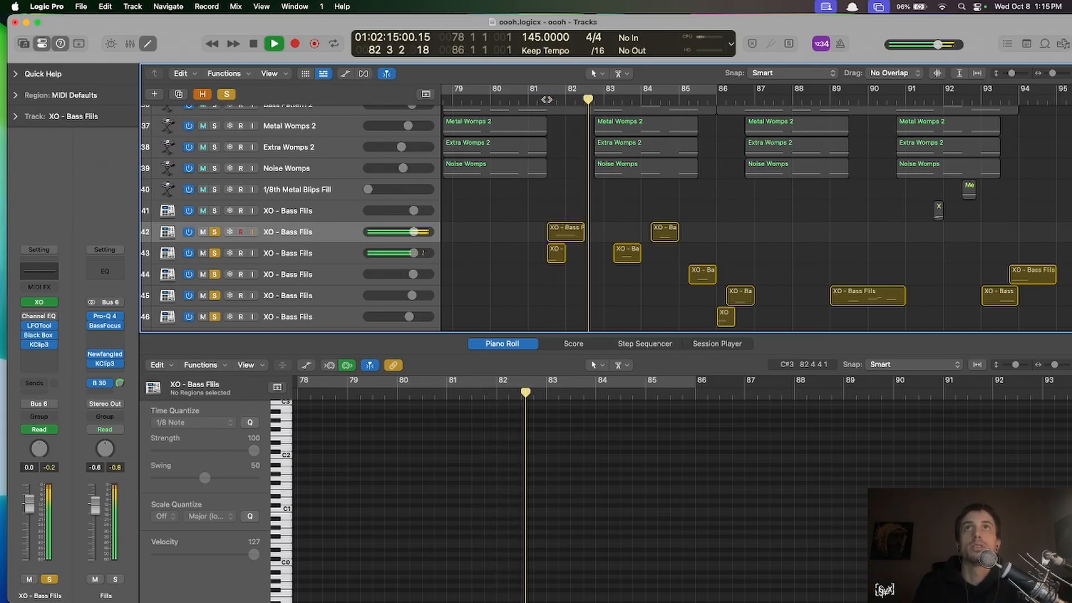
pyautogui.hscroll(2, 567, 256)
pyautogui.hscroll(1, 567, 255)
pyautogui.scroll(-3, 591, 438)
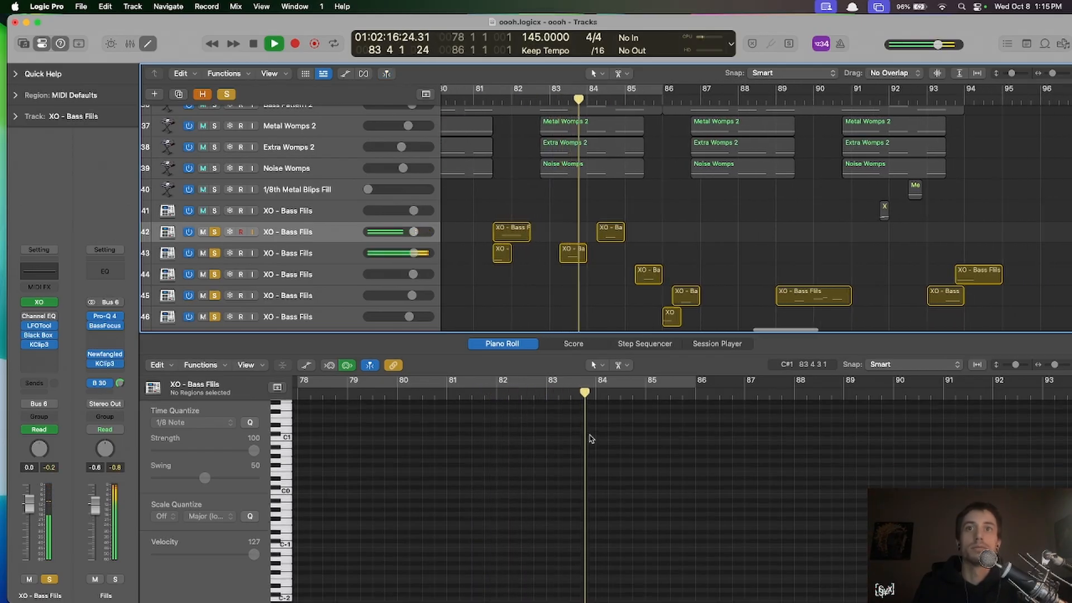
pyautogui.moveTo(483, 219); pyautogui.dragTo(698, 334)
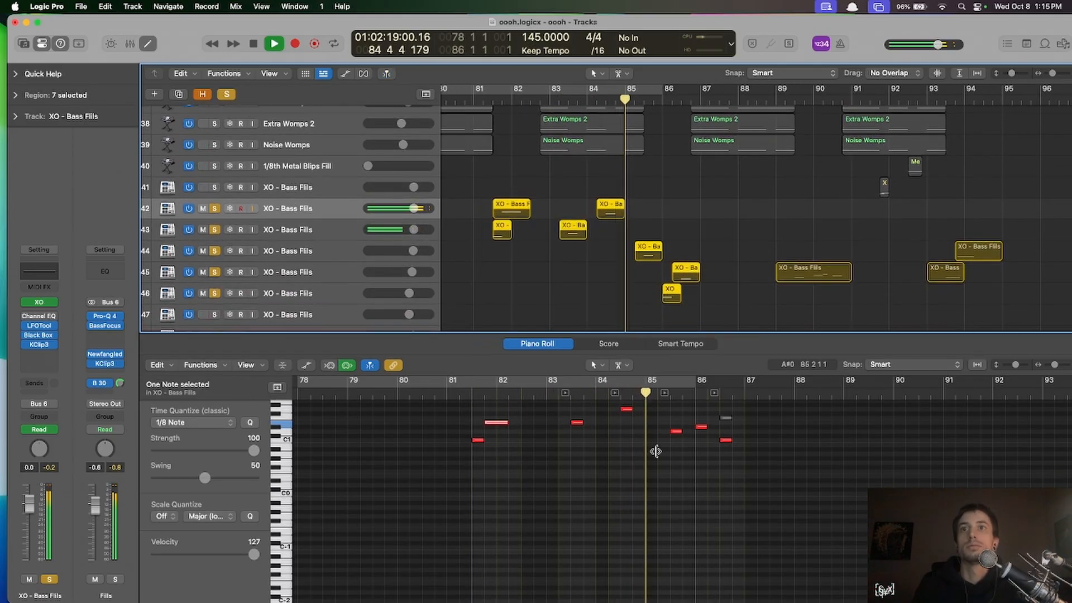
pyautogui.scroll(2, 631, 441)
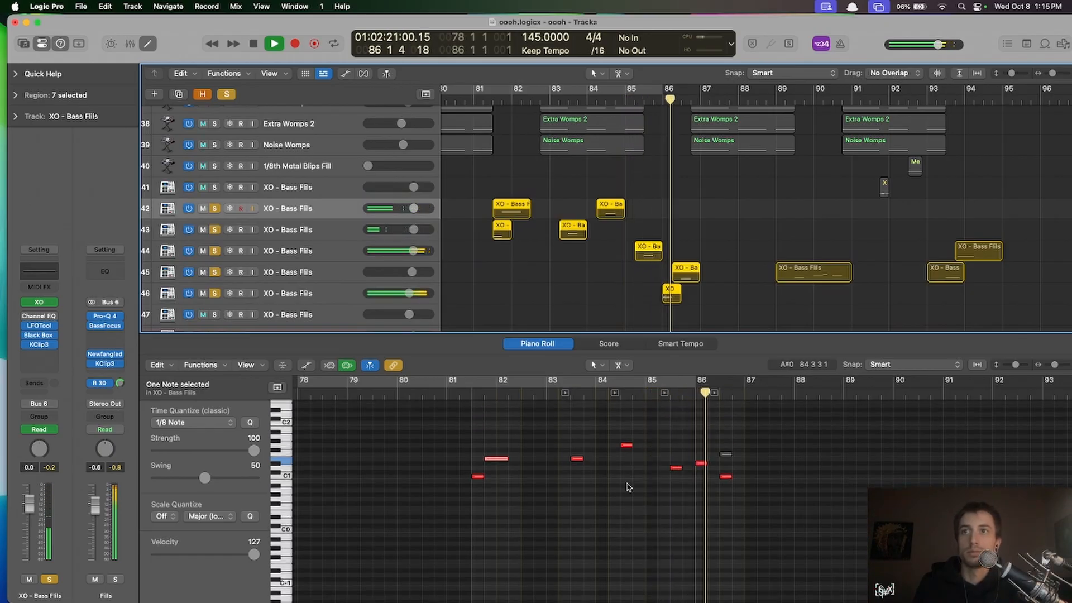
# - Stop playback near the end of bar 86 and turn off solo on the XO - Bass Fills tracks
pyautogui.press('space')
pyautogui.scroll(-10, 677, 240)
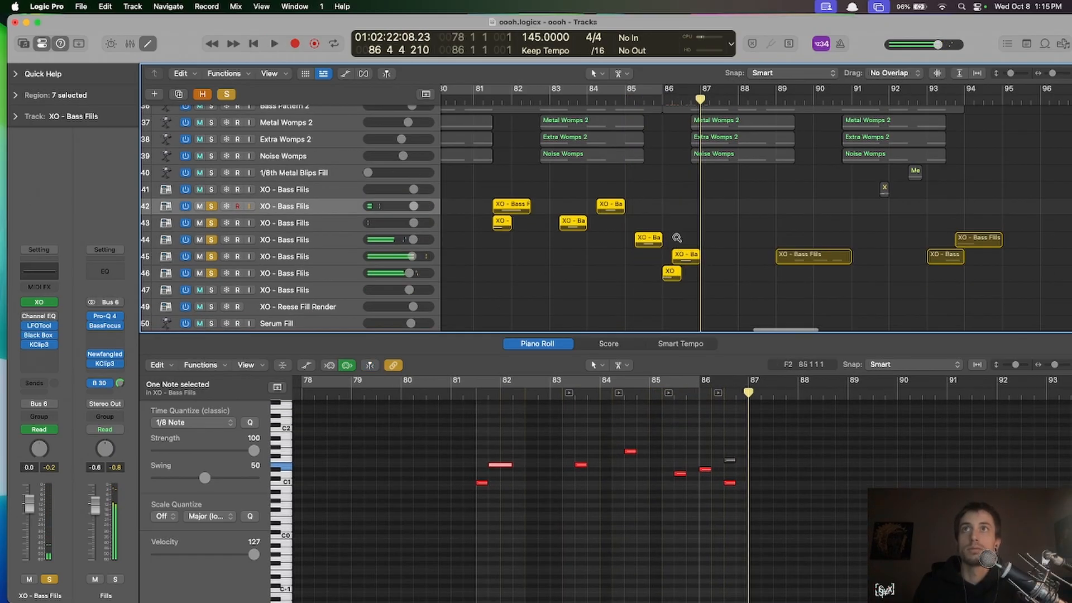
pyautogui.scroll(18, 677, 240)
pyautogui.scroll(-7, 678, 240)
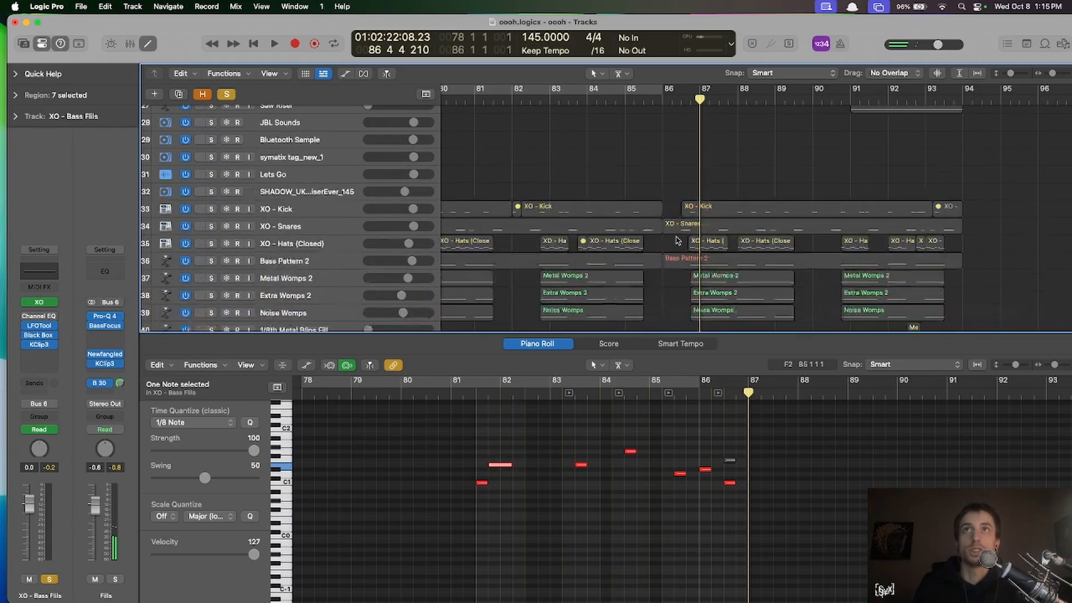
pyautogui.hscroll(-2, 677, 240)
pyautogui.click(212, 274)
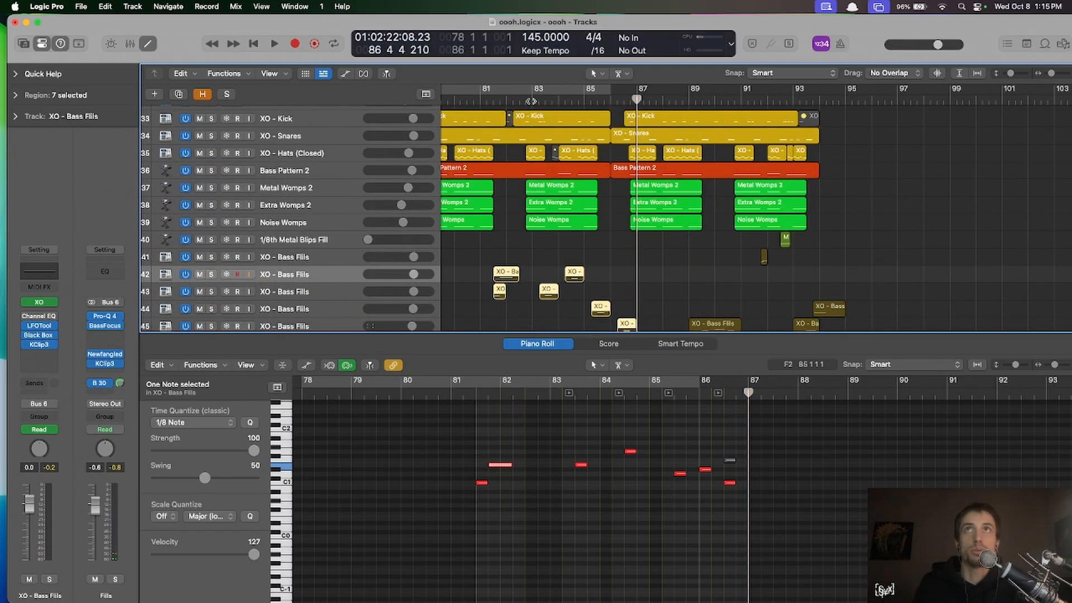
# - Place the playhead at the start of bar 86 and clear the selection of XO - Bass Fills regions
pyautogui.press('super+Up')
pyautogui.press('super+Left')
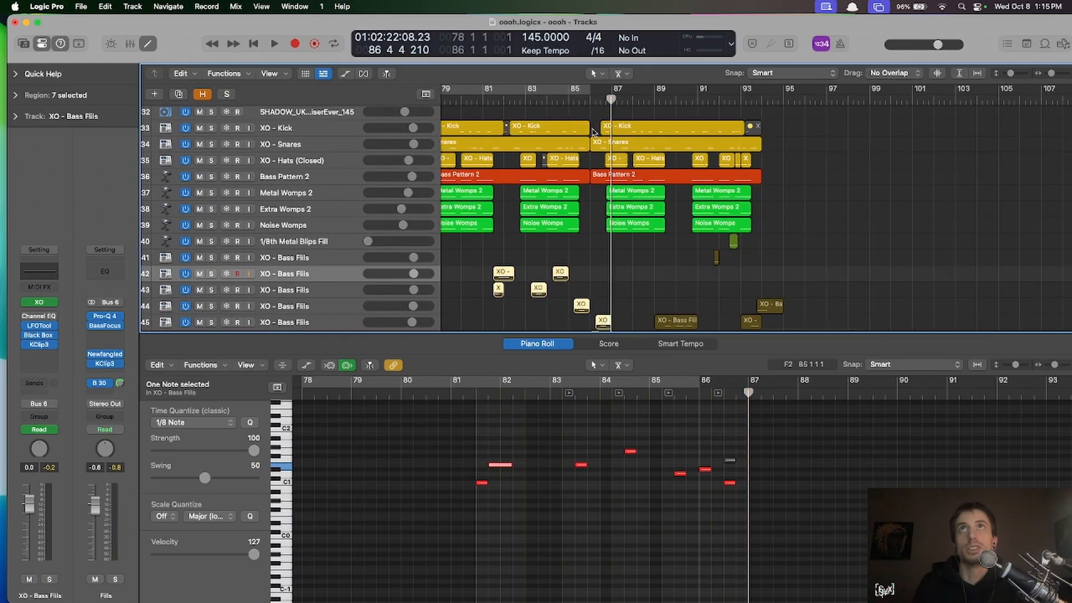
pyautogui.click(591, 101)
pyautogui.scroll(-6, 607, 207)
pyautogui.click(634, 199)
pyautogui.press('super+Up')
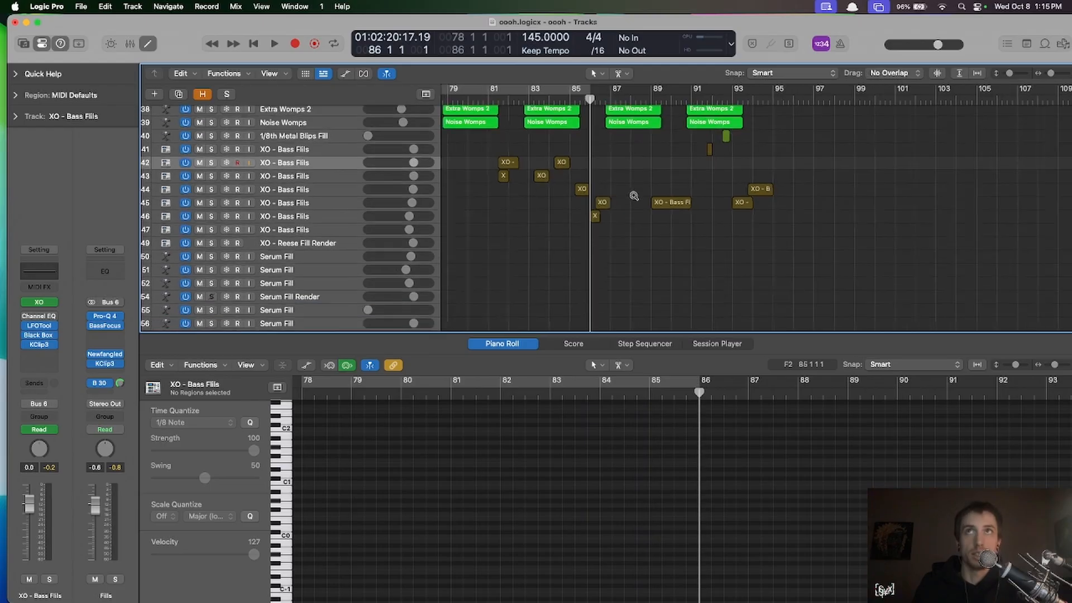
# - Examine the second drop's arrangement from the drums and womps down to the fills, downlifters and bus tracks
pyautogui.press('super+Left')
pyautogui.scroll(6, 634, 198)
pyautogui.hscroll(1, 634, 199)
pyautogui.scroll(1, 634, 199)
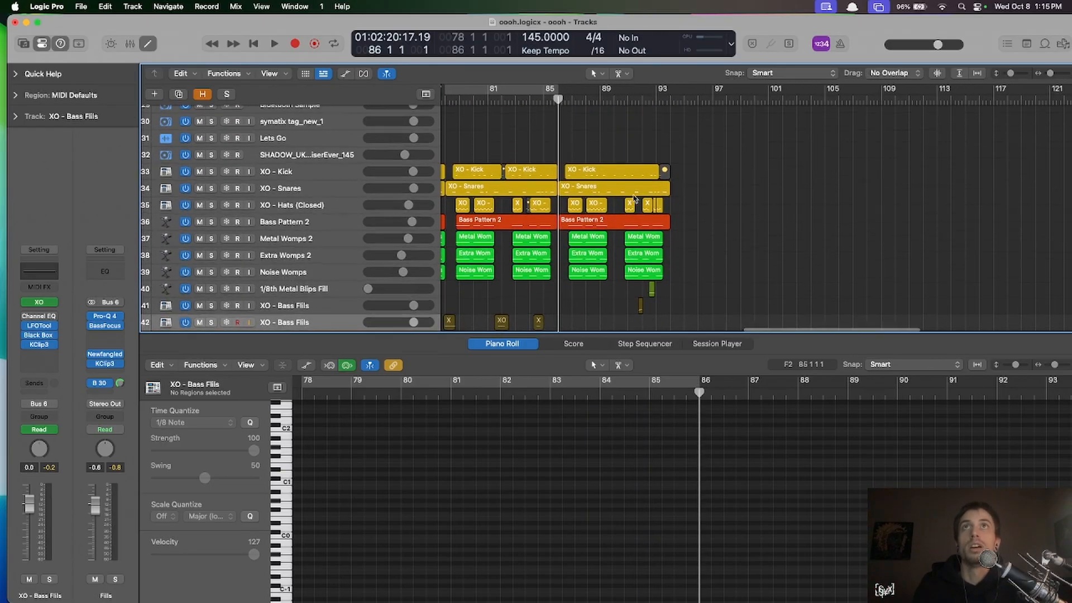
pyautogui.scroll(-3, 633, 197)
pyautogui.hscroll(-3, 632, 198)
pyautogui.scroll(-6, 632, 202)
pyautogui.scroll(-5, 632, 202)
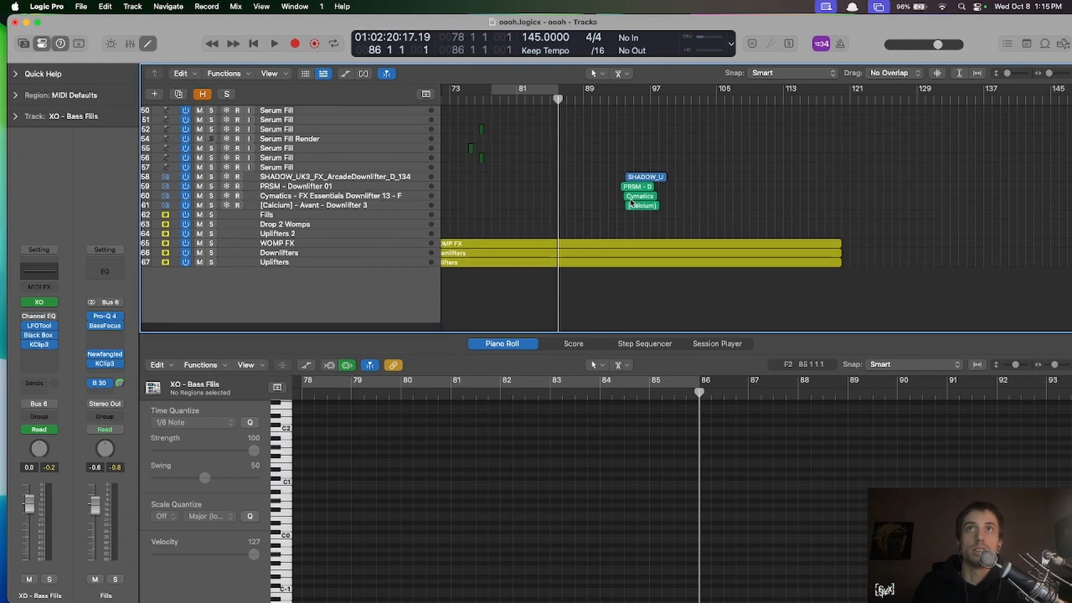
pyautogui.scroll(10, 632, 202)
# - Play the full second drop from bar 86, following the womps and XO - Bass Fills tracks, and stop near the end of bar 93
pyautogui.press('space')
pyautogui.scroll(-1, 631, 200)
pyautogui.hscroll(1, 631, 200)
pyautogui.scroll(-5, 631, 199)
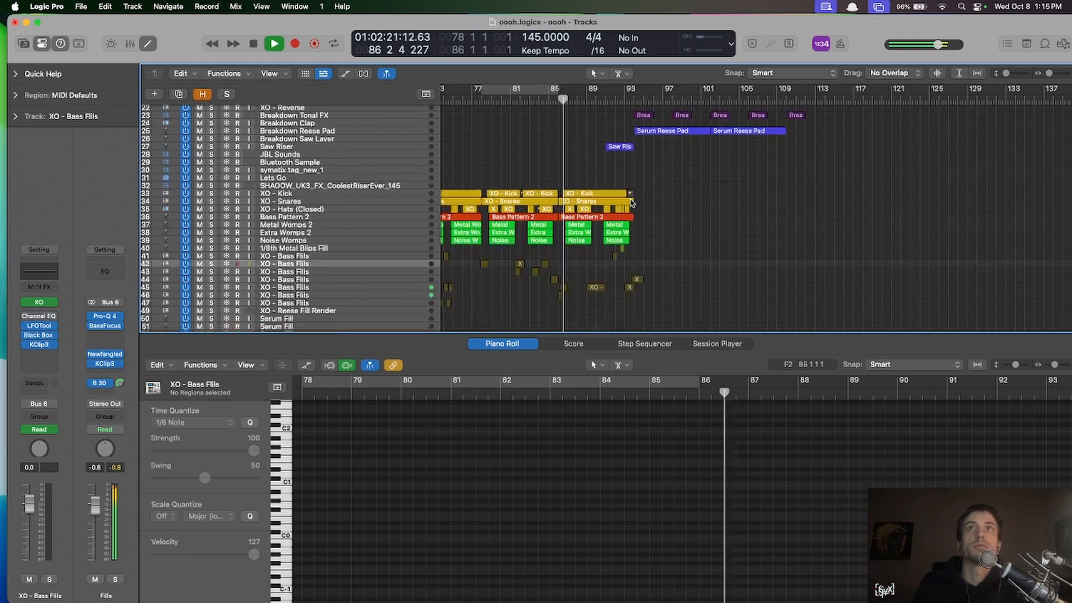
pyautogui.hscroll(-1, 609, 193)
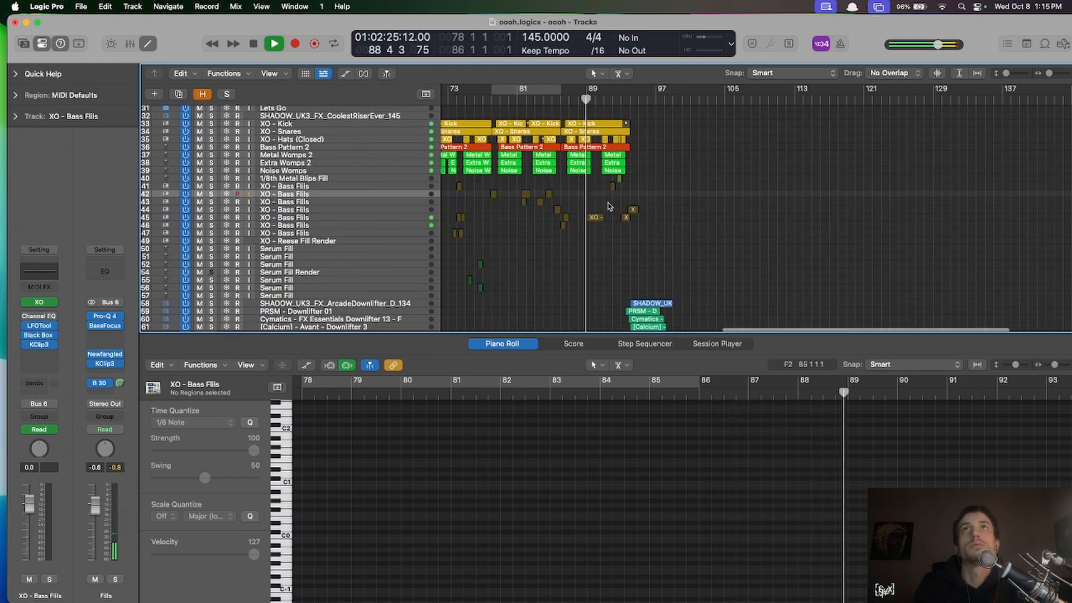
pyautogui.press('super+Down')
pyautogui.press('super+Down')
pyautogui.press('super+Down')
pyautogui.press('super+Down')
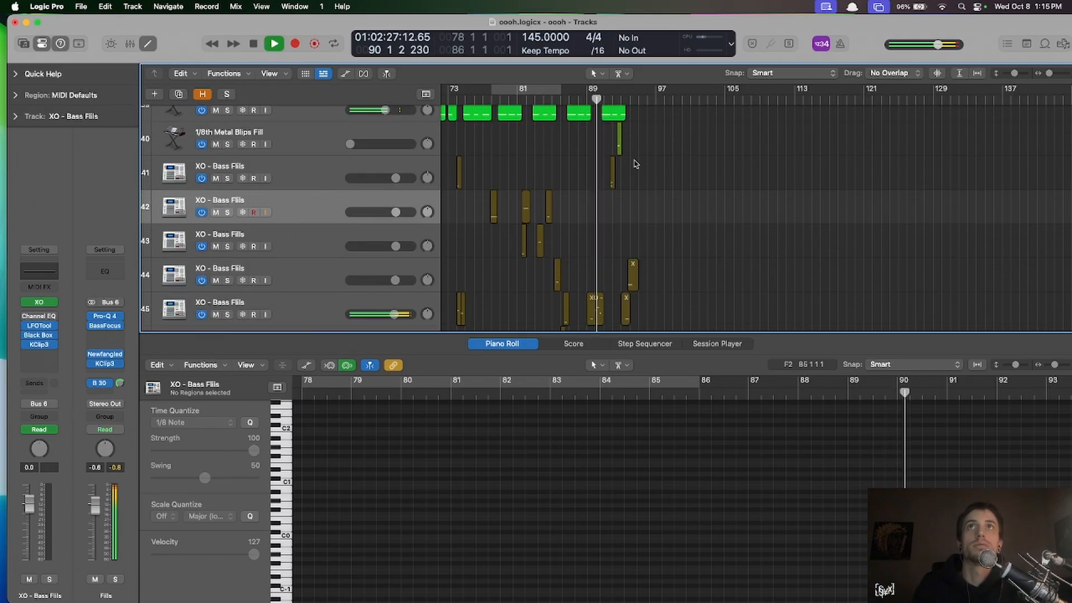
pyautogui.press('super+Right')
pyautogui.press('super+Right')
pyautogui.press('super+Right')
pyautogui.press('super+Right')
pyautogui.press('super+Right')
pyautogui.scroll(-5, 582, 229)
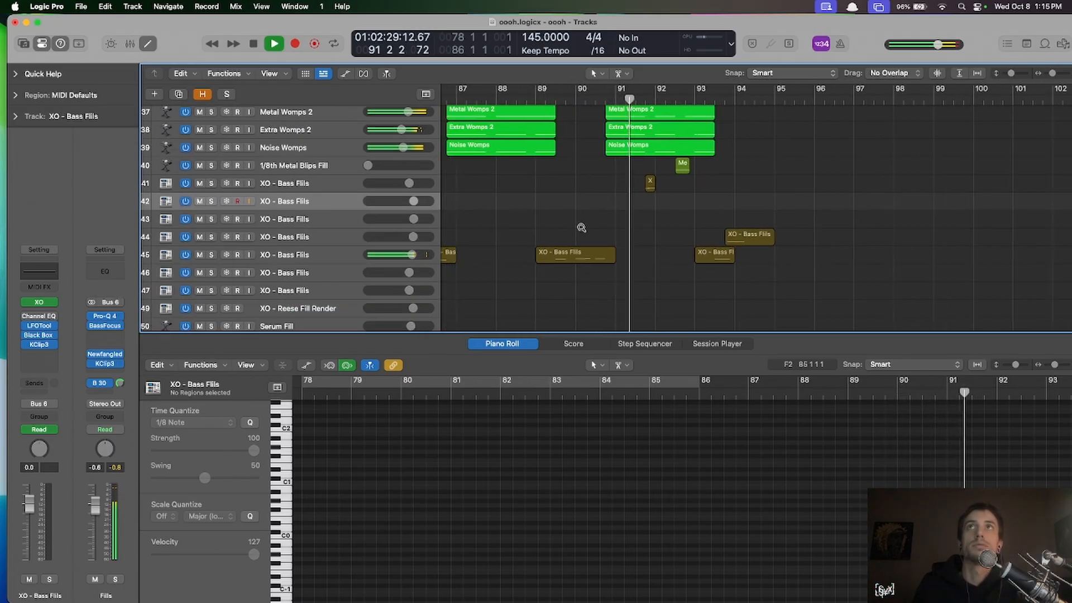
pyautogui.scroll(-1, 581, 222)
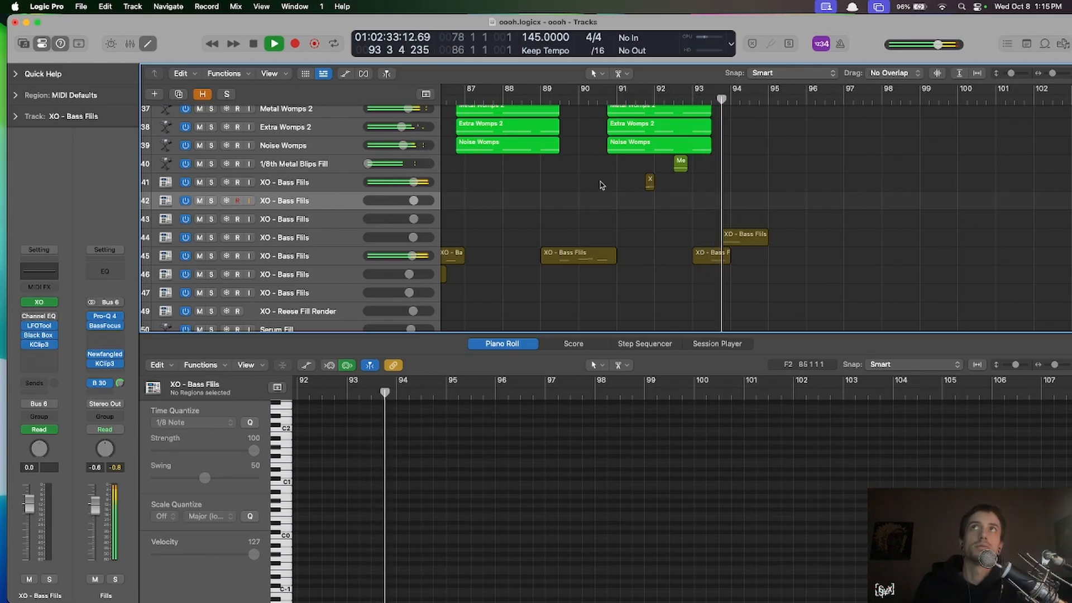
pyautogui.press('space')
# - Place the playhead at bar 89 and audition individual notes of track 45's XO - Bass Fills region in the Piano Roll
pyautogui.click(550, 97)
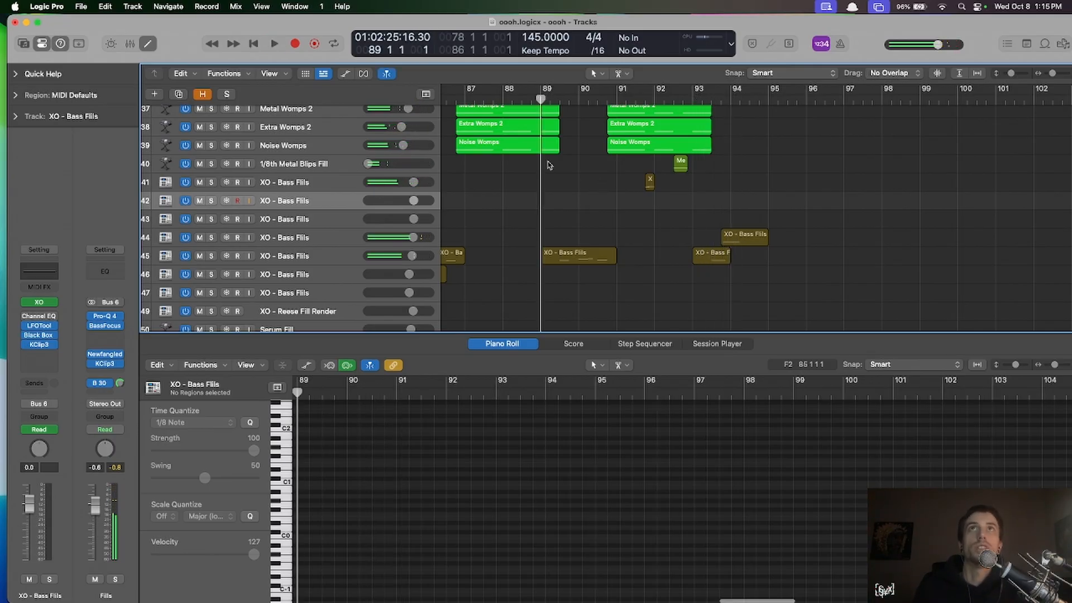
pyautogui.click(580, 260)
pyautogui.click(327, 478)
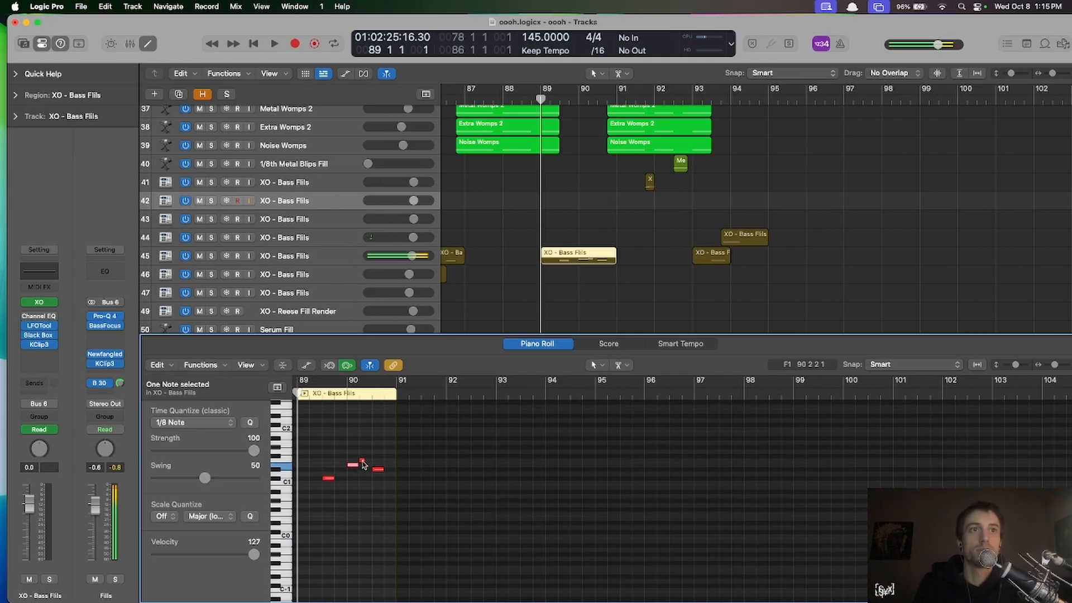
pyautogui.click(362, 462)
pyautogui.click(362, 462)
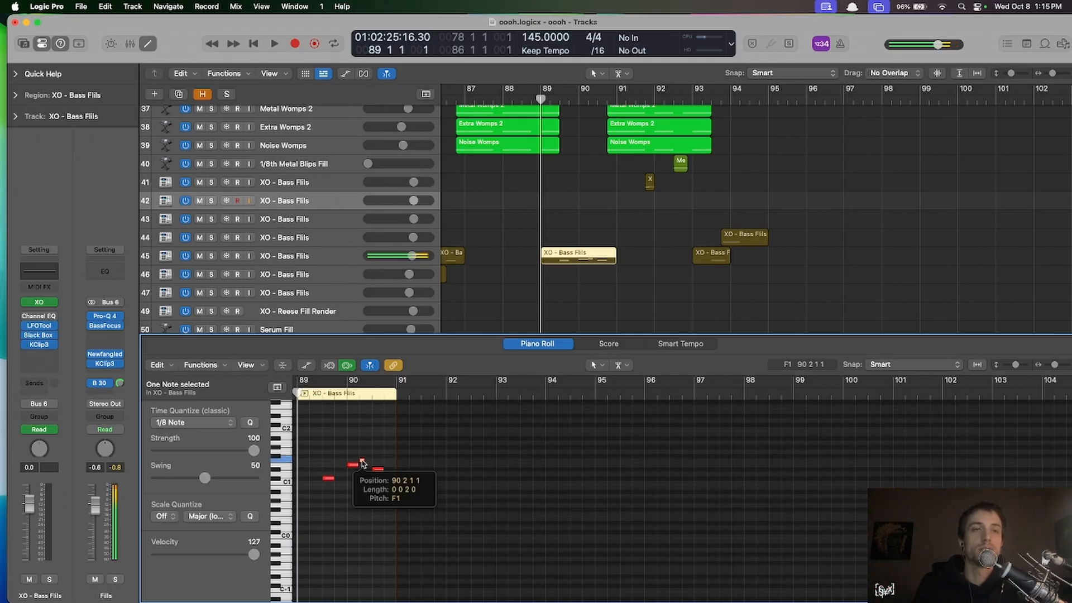
pyautogui.click(378, 469)
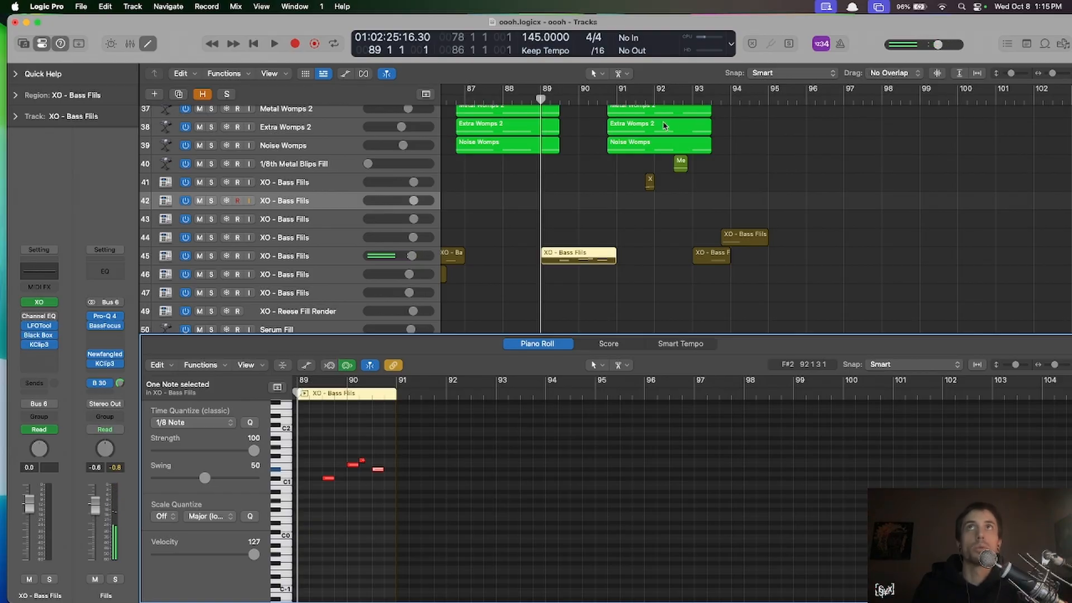
# - Select both notes of track 41's short XO - Bass Fills region before bar 92, then deselect the region
pyautogui.click(649, 182)
pyautogui.moveTo(419, 465); pyautogui.dragTo(496, 525)
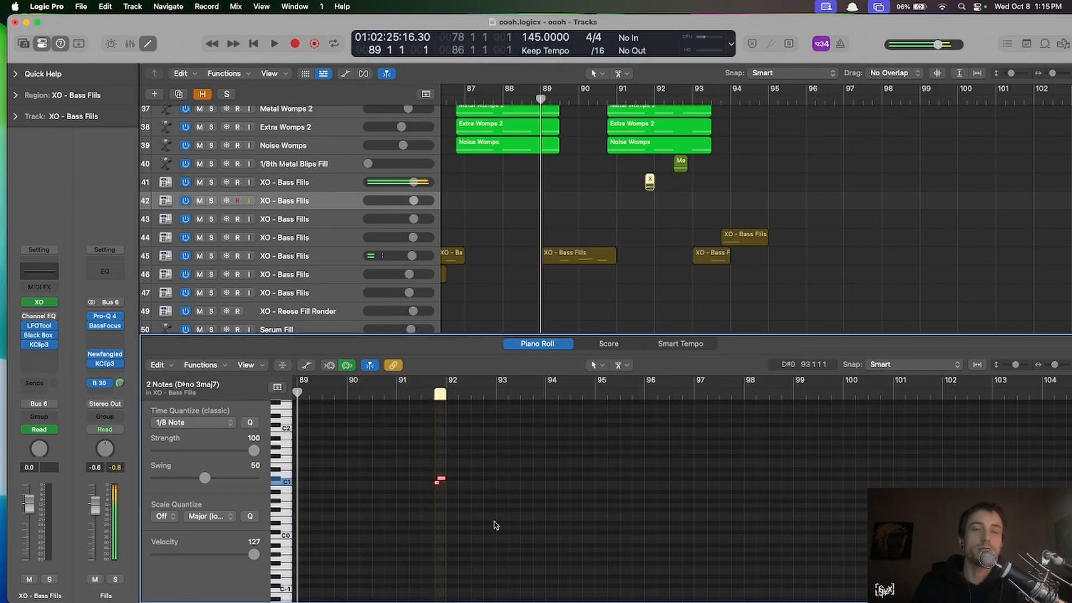
pyautogui.click(667, 190)
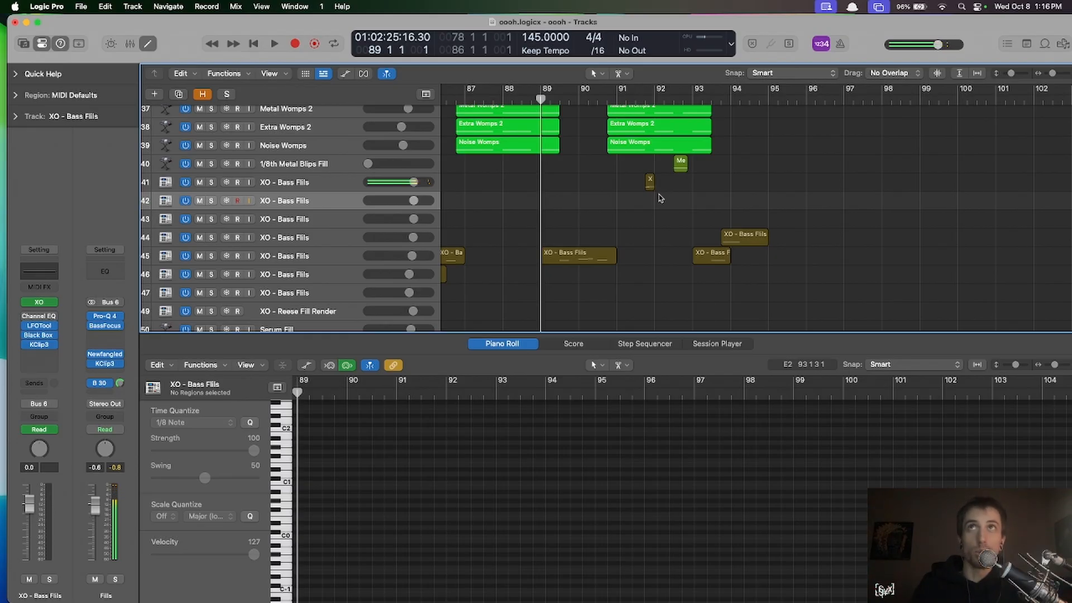
# - Select the region on the 1/8th Metal Blips Fill track in bar 92, then clear the selection
pyautogui.scroll(3, 660, 198)
pyautogui.scroll(-3, 679, 162)
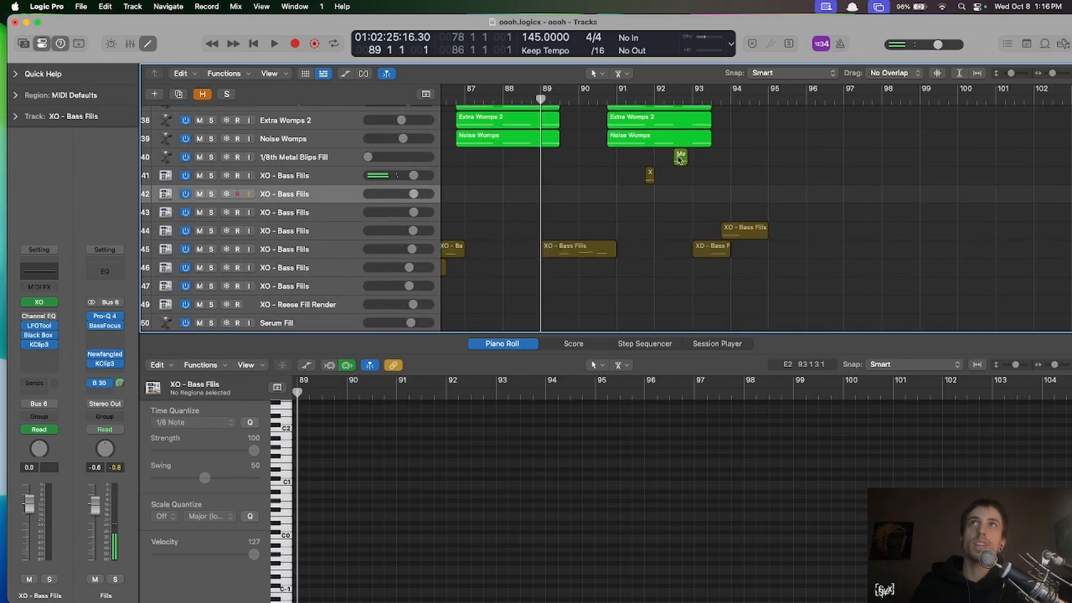
pyautogui.click(679, 159)
pyautogui.click(715, 159)
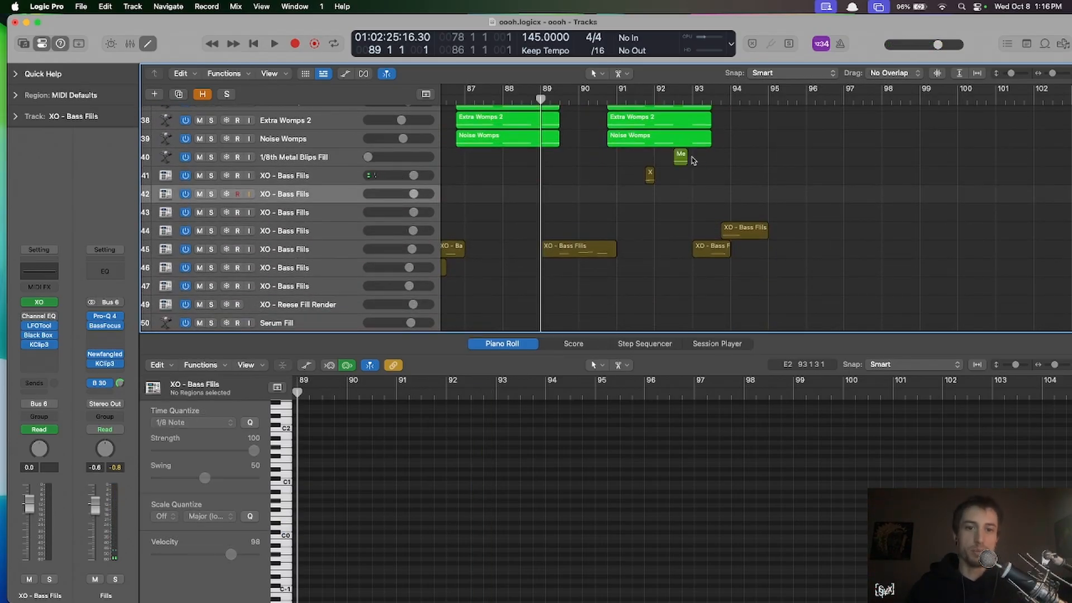
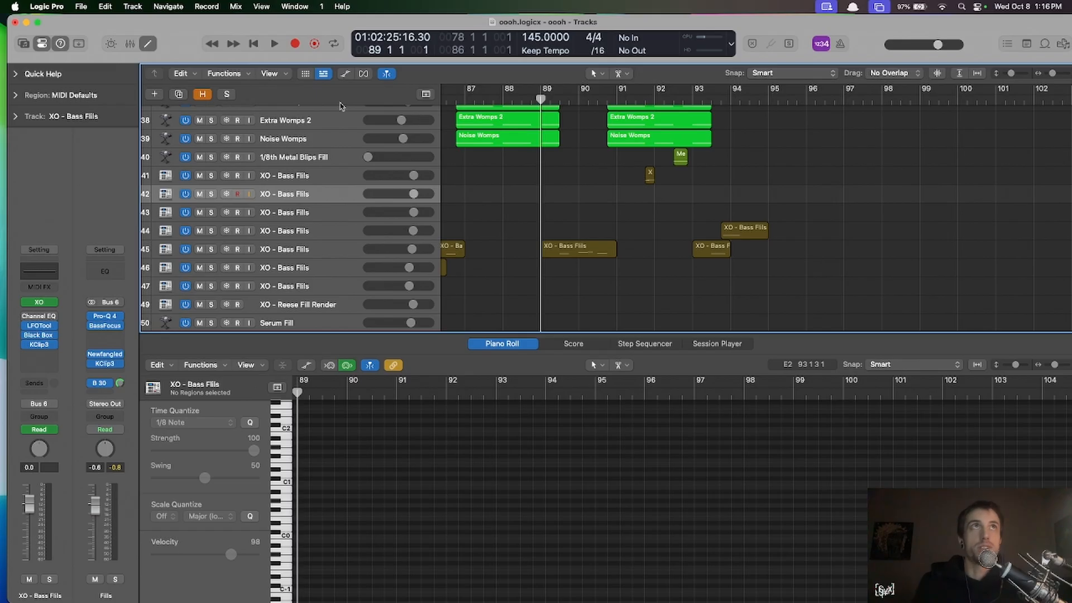
# - Look over the drop's tracks and place the playhead at 92 4 within the 1/8th Metal Blips Fill region
pyautogui.scroll(-3, 313, 150)
pyautogui.scroll(8, 314, 150)
pyautogui.scroll(-6, 314, 149)
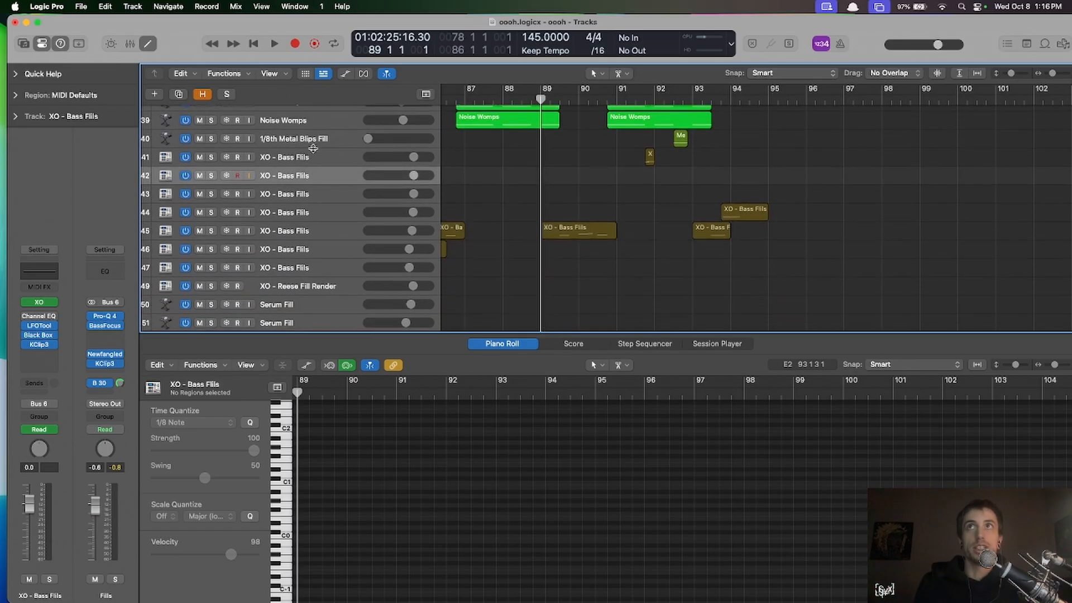
pyautogui.scroll(6, 314, 149)
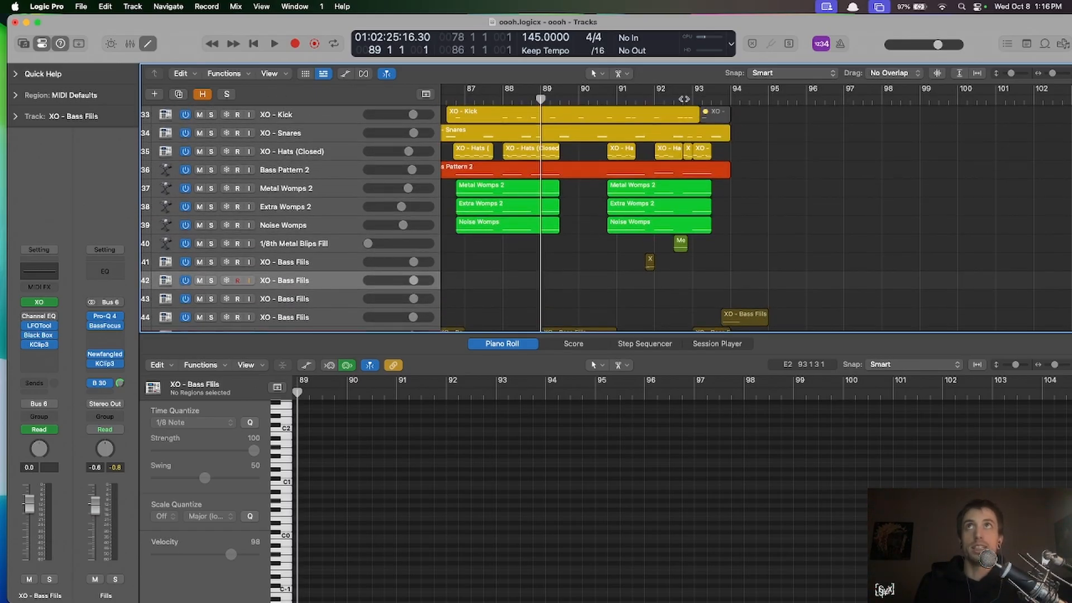
pyautogui.click(683, 99)
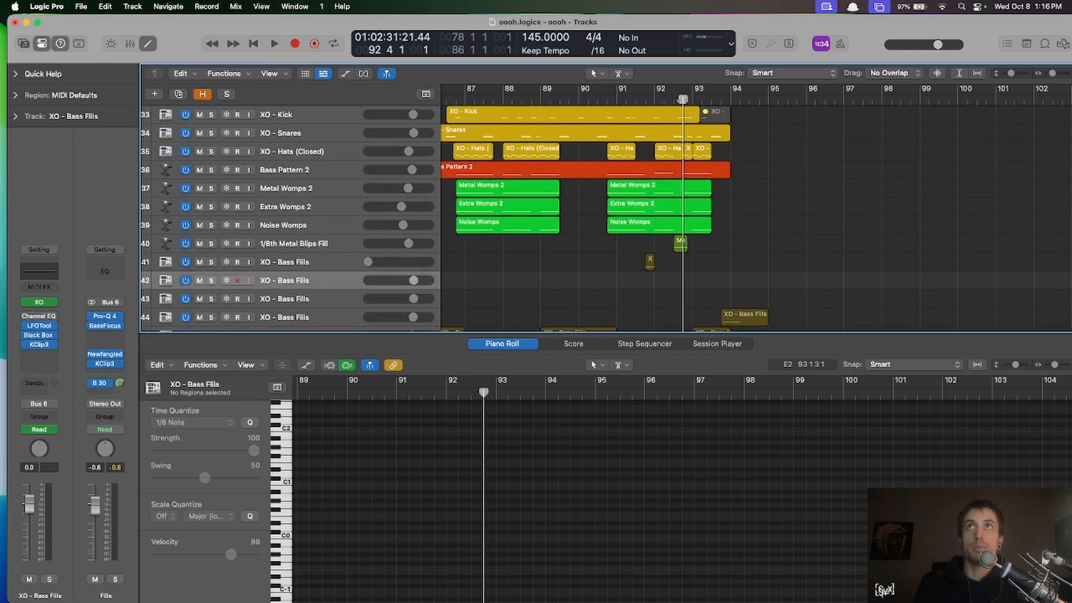
# - Show the notes of track 41's short bass fill again, deselect it and close the Piano Roll
pyautogui.click(651, 263)
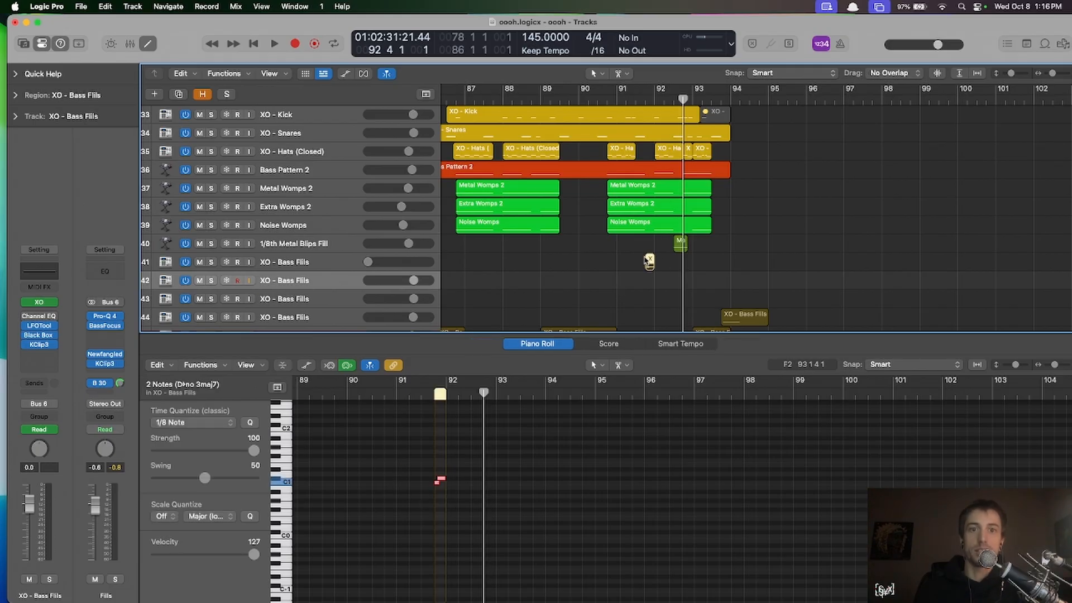
pyautogui.click(649, 294)
pyautogui.press('p')
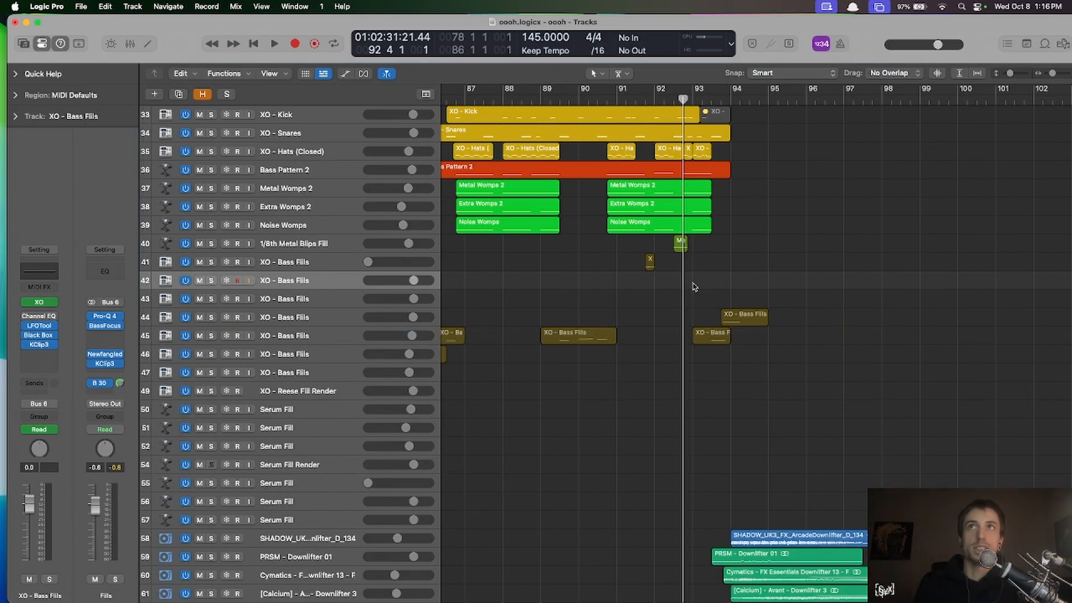
# - Place the playhead at 92 3, at the start of the 1/8th Metal Blips Fill region
pyautogui.scroll(2, 693, 284)
pyautogui.scroll(3, 693, 284)
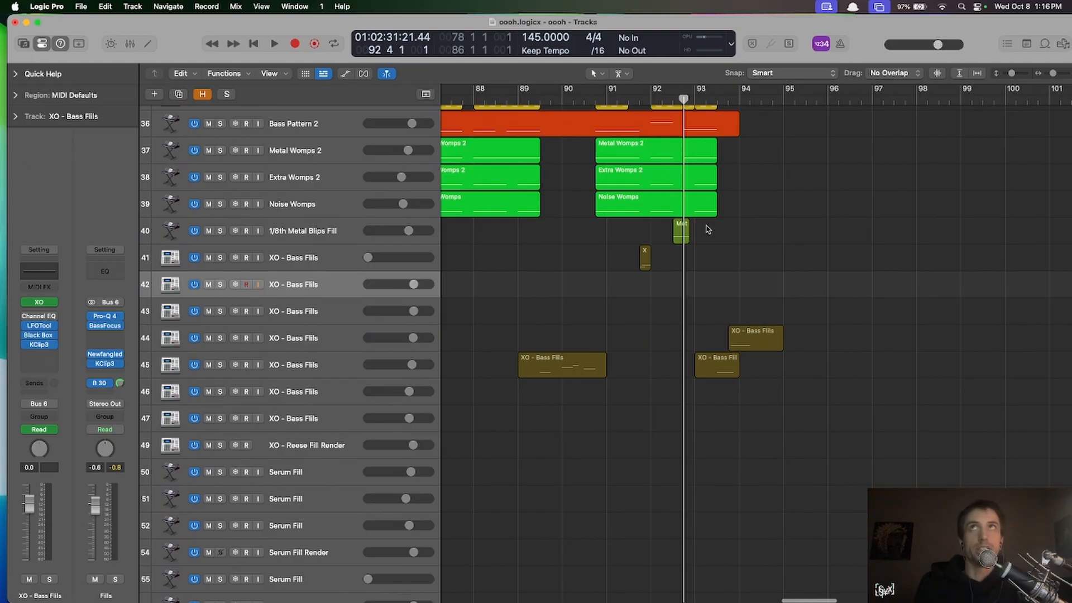
pyautogui.scroll(2, 707, 229)
pyautogui.click(650, 102)
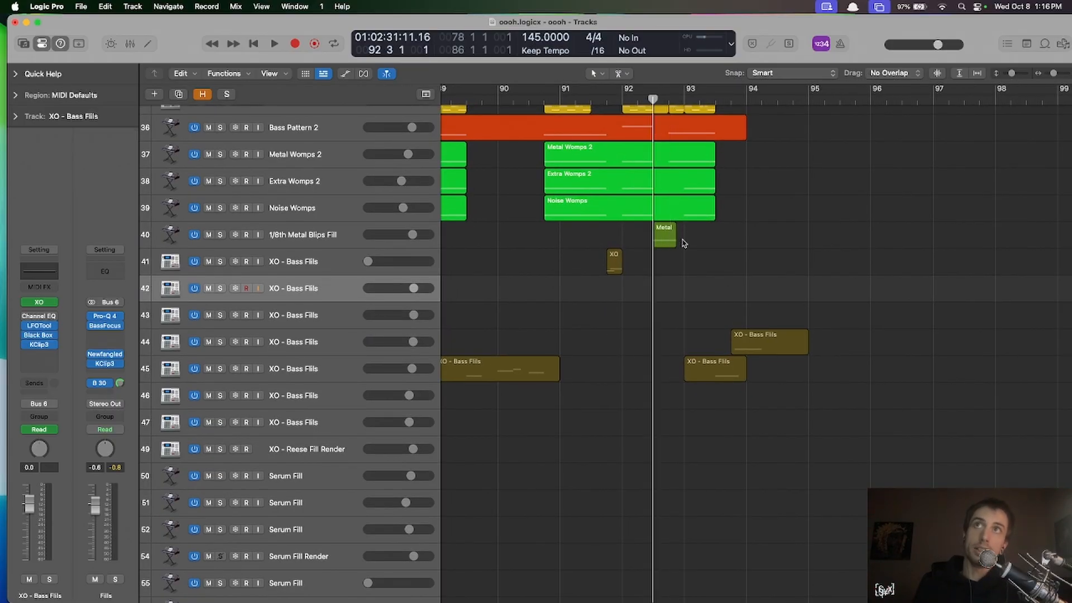
# - Open the Metal Womps region on the 1/8th Metal Blips Fill track in the Piano Roll
pyautogui.scroll(-3, 684, 243)
pyautogui.click(664, 257)
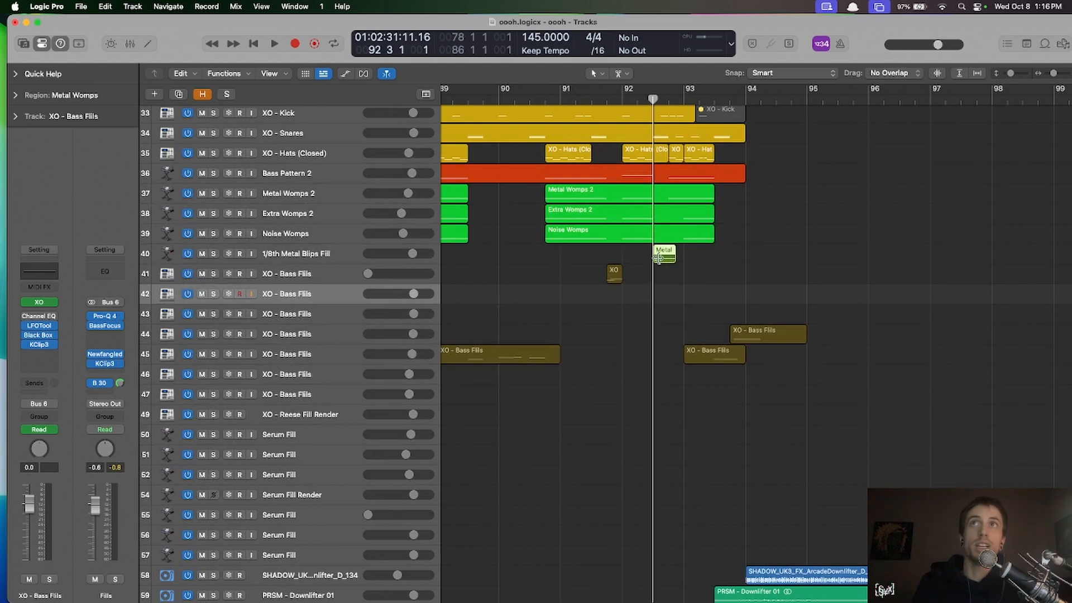
pyautogui.doubleClick(658, 256)
pyautogui.scroll(3, 463, 505)
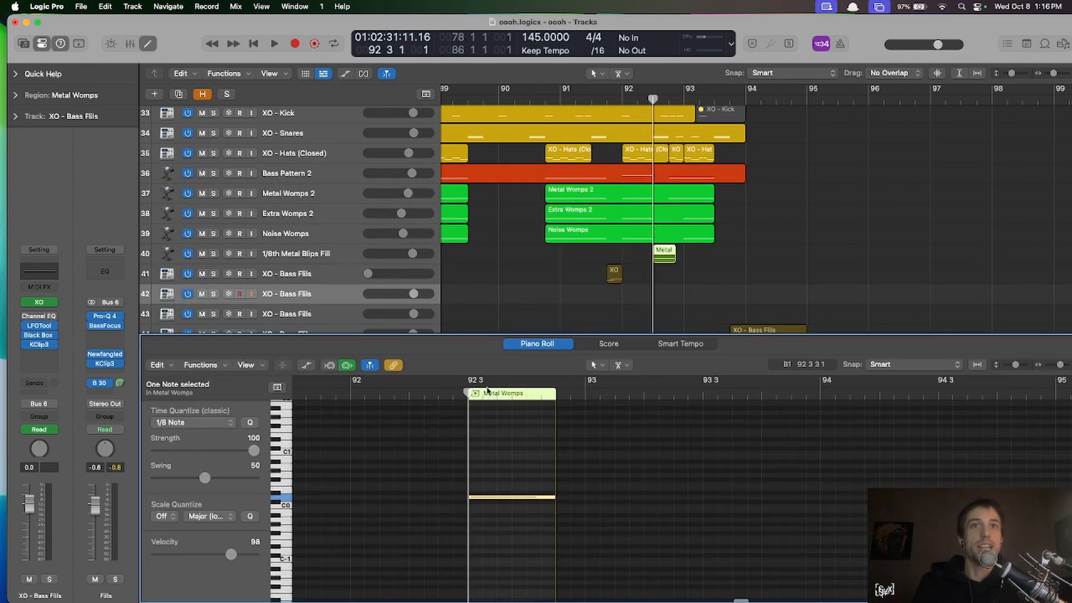
pyautogui.scroll(4, 673, 128)
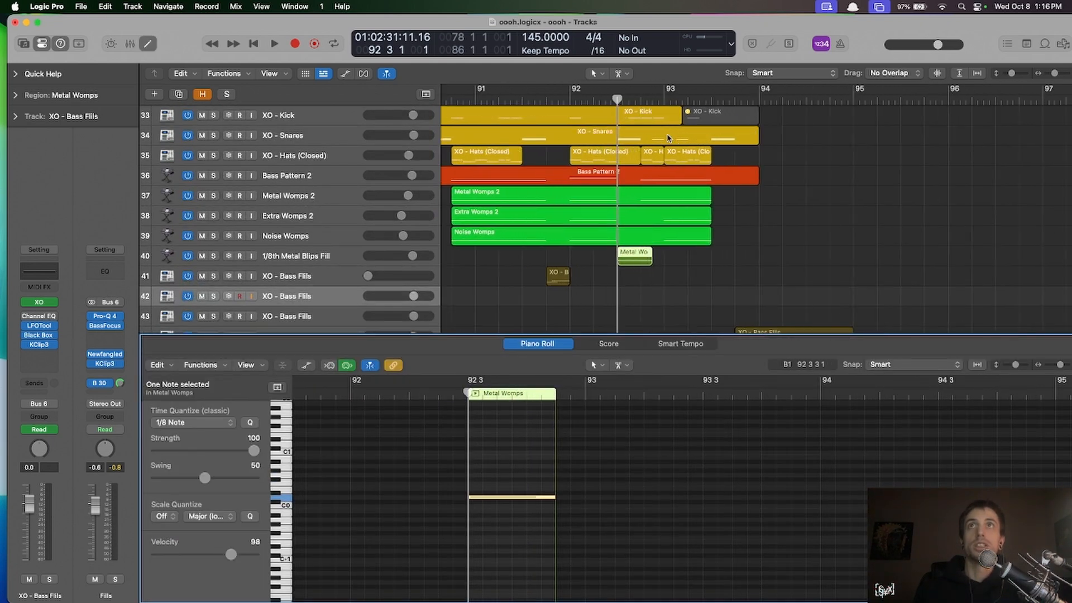
# - Move the playhead to 92 4 3, display the 1/8th Metal Blips Fill track's volume automation, then hide the automation
pyautogui.moveTo(579, 100); pyautogui.dragTo(629, 98)
pyautogui.press('a')
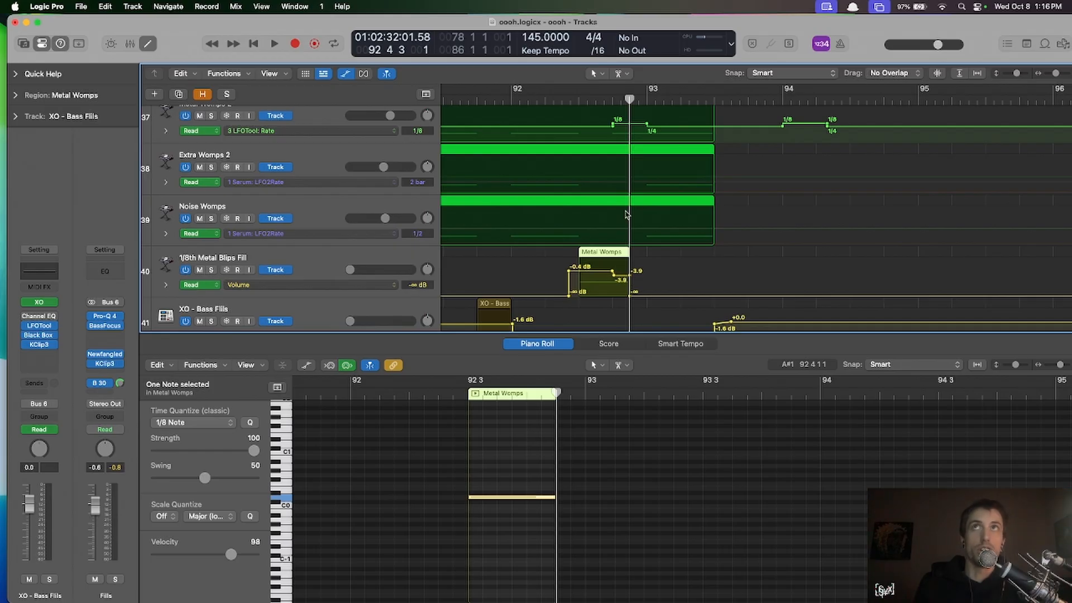
pyautogui.press('a')
pyautogui.scroll(-4, 616, 219)
pyautogui.hscroll(-5, 617, 219)
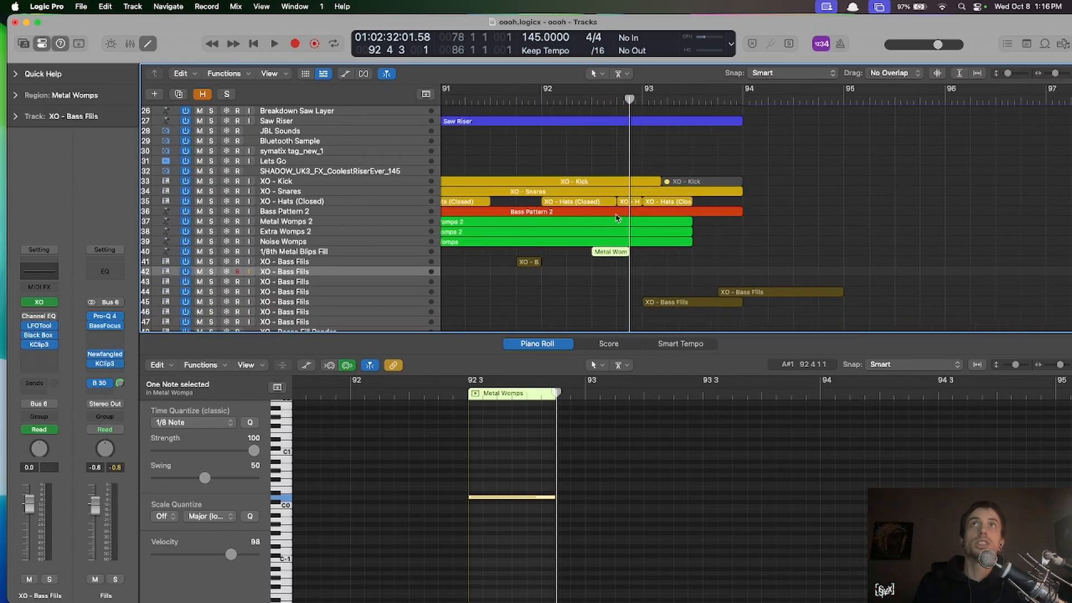
# - Deselect the Metal Womps region and return to the fill tracks around bars 89 to 94
pyautogui.click(615, 272)
pyautogui.hscroll(-1, 614, 271)
pyautogui.hscroll(-2, 614, 272)
pyautogui.scroll(4, 614, 272)
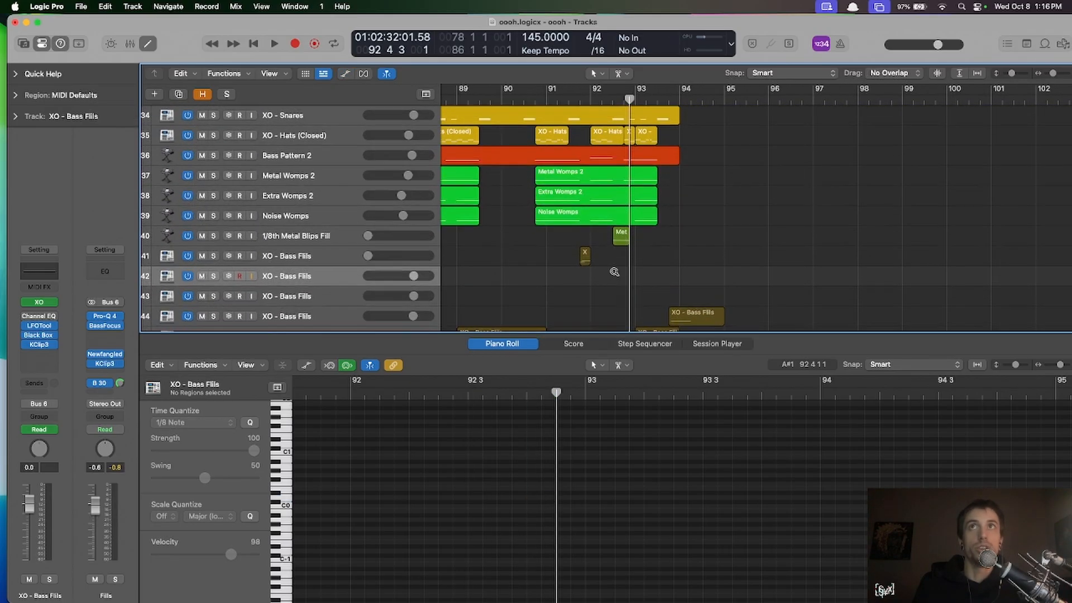
pyautogui.scroll(-1, 614, 272)
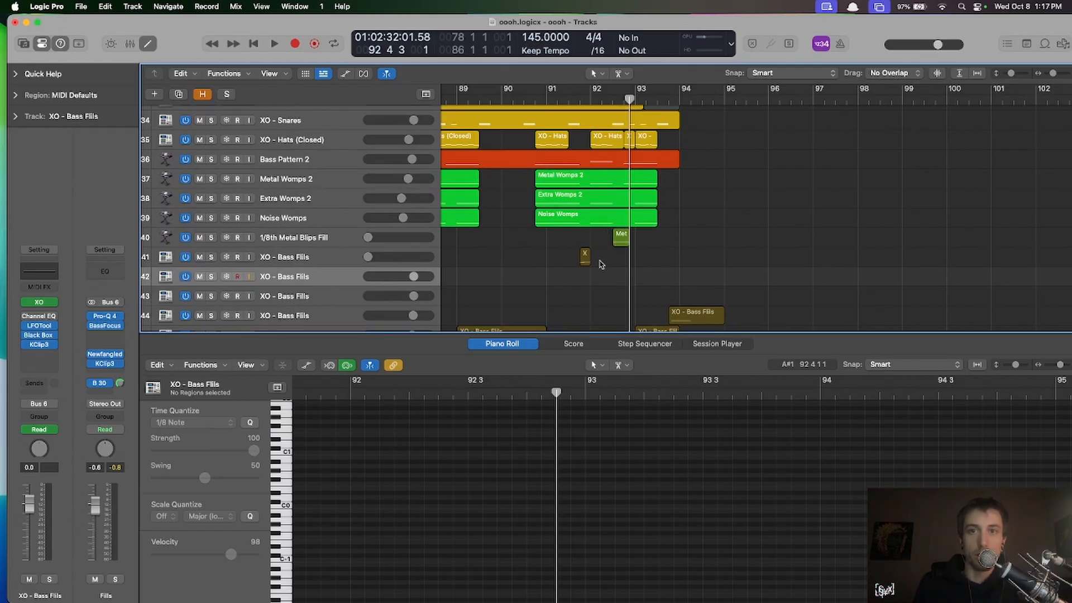
# - Open the XO - Bass Fills region at bar 93 in the Piano Roll and audition its G1 note
pyautogui.hscroll(-2, 601, 264)
pyautogui.scroll(-3, 601, 224)
pyautogui.click(651, 313)
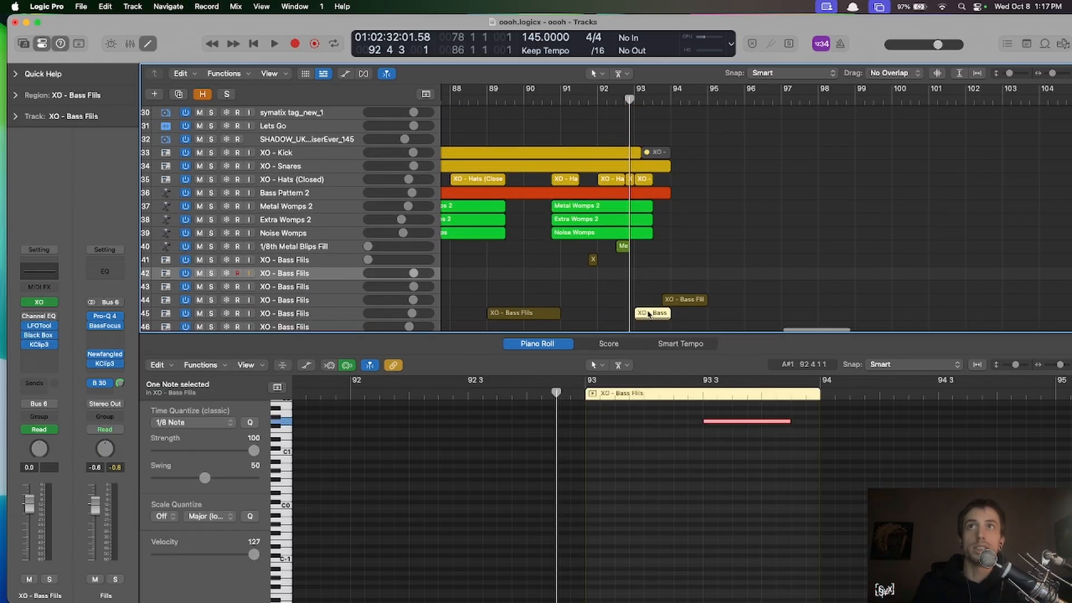
pyautogui.click(741, 422)
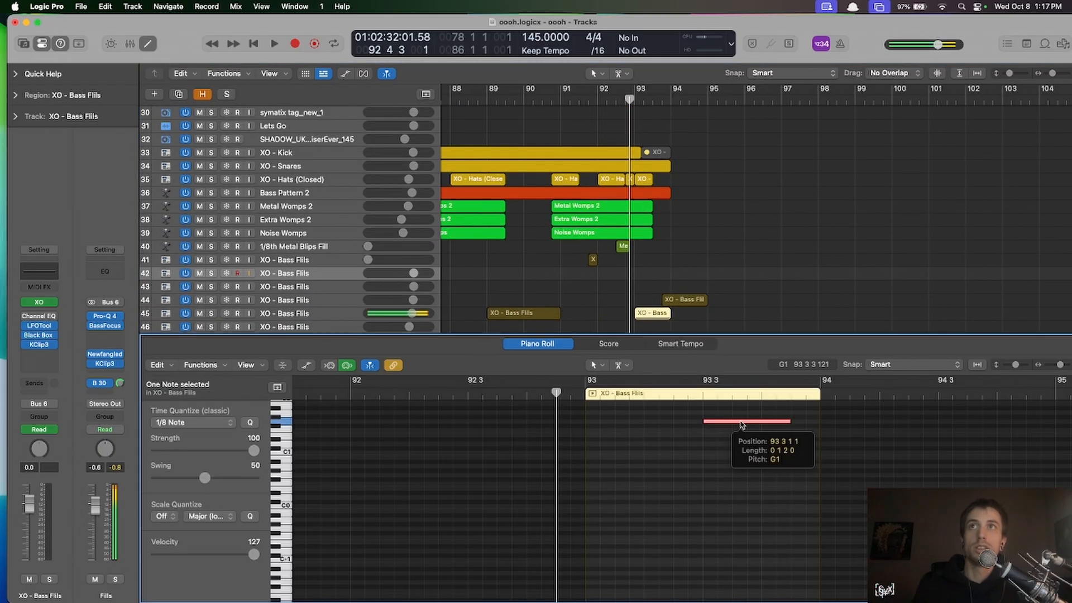
# - Audition the note of the XO - Bass Fills region just before bar 94, then close the Piano Roll
pyautogui.click(686, 300)
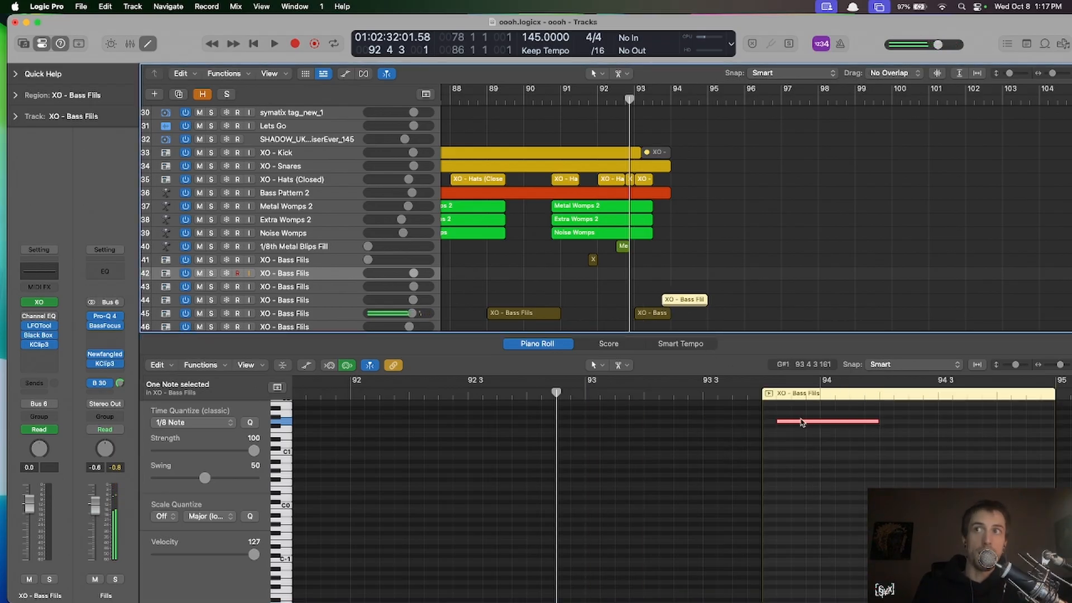
pyautogui.click(802, 422)
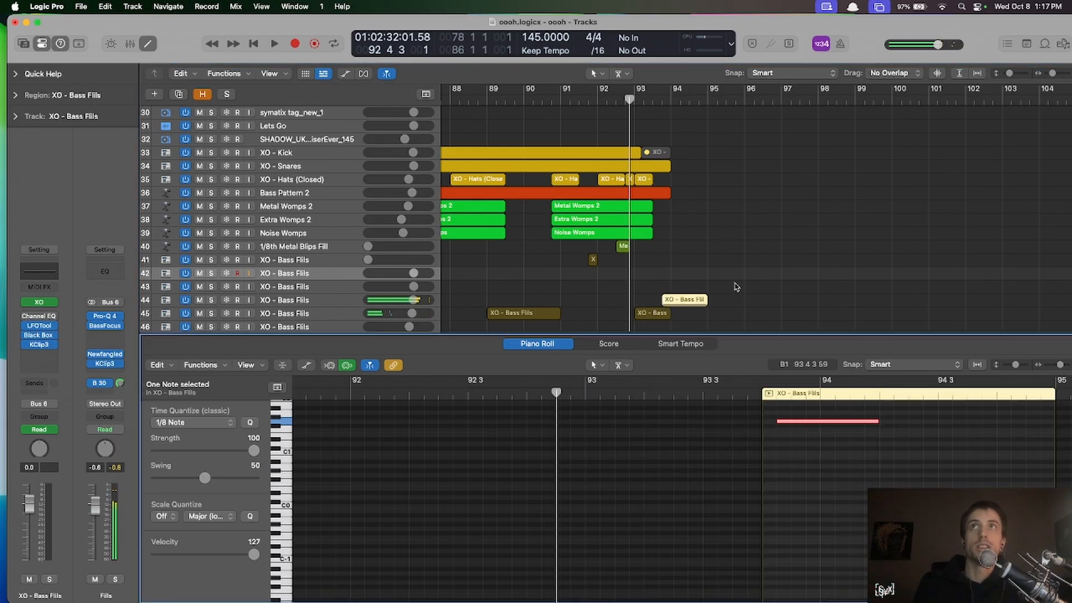
pyautogui.click(736, 286)
pyautogui.press('e')
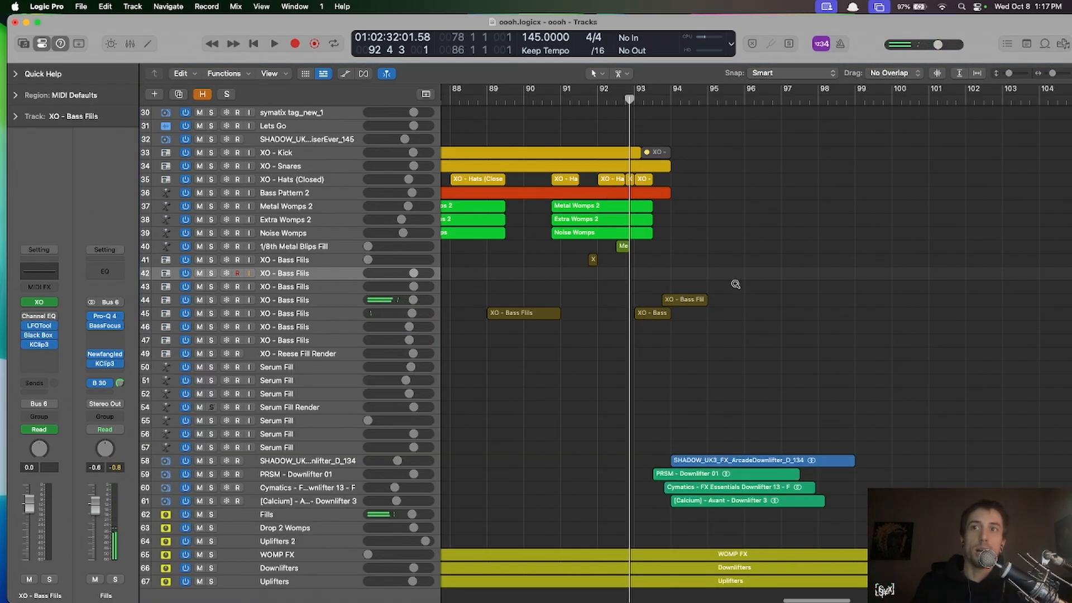
# - Highlight the three uplifter regions leading up to bar 94, then select the Saw Riser region
pyautogui.scroll(8, 735, 287)
pyautogui.scroll(5, 652, 272)
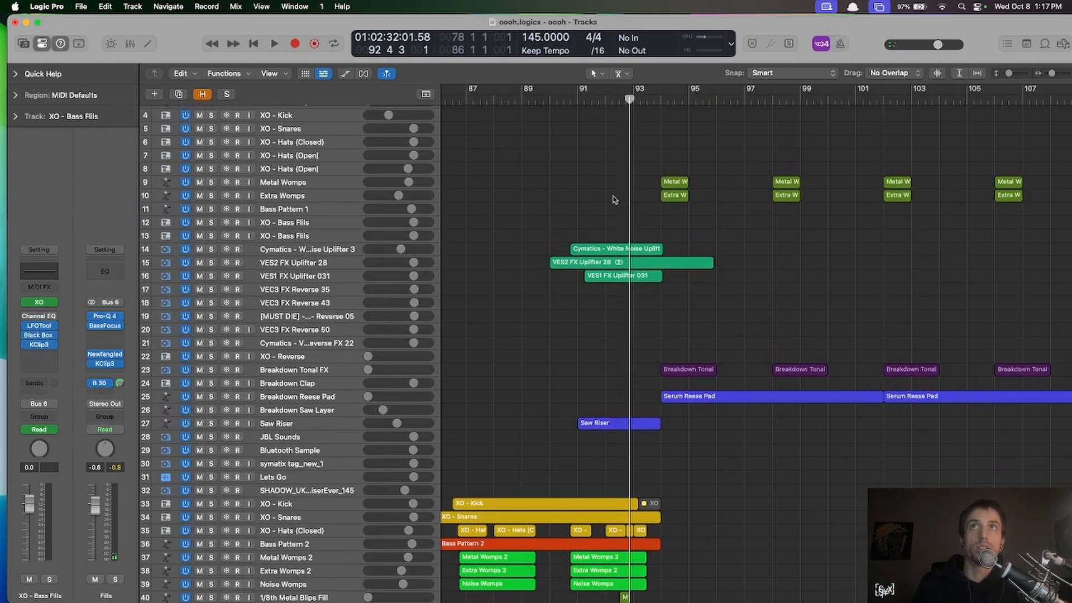
pyautogui.moveTo(613, 201); pyautogui.dragTo(615, 338)
pyautogui.click(610, 422)
# - Select the four downlifter regions around bar 94 and their tracks, 58 to 61
pyautogui.scroll(-10, 641, 424)
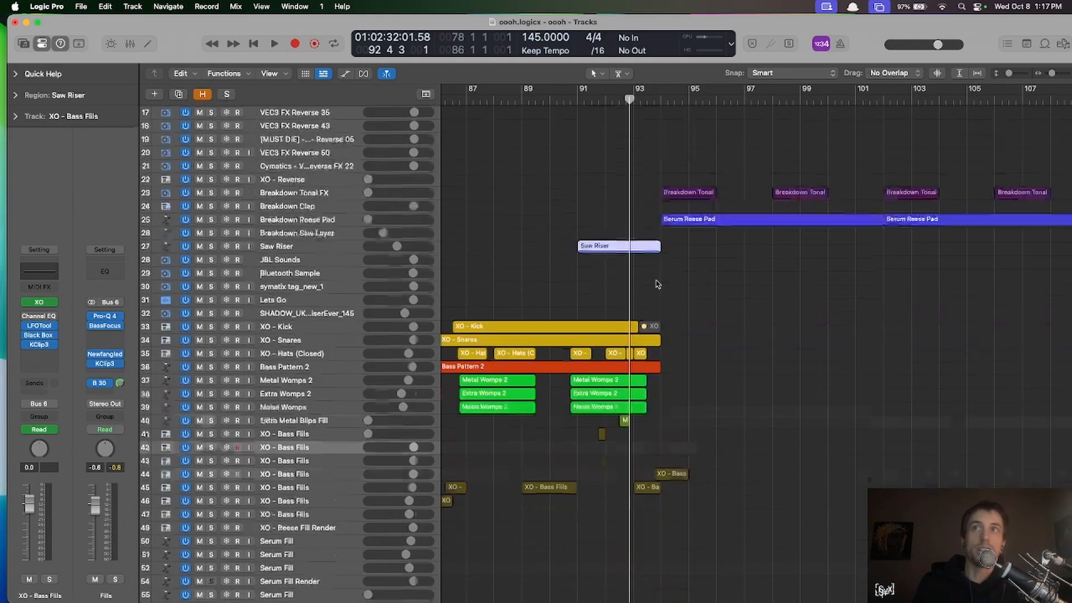
pyautogui.moveTo(691, 476); pyautogui.dragTo(333, 388)
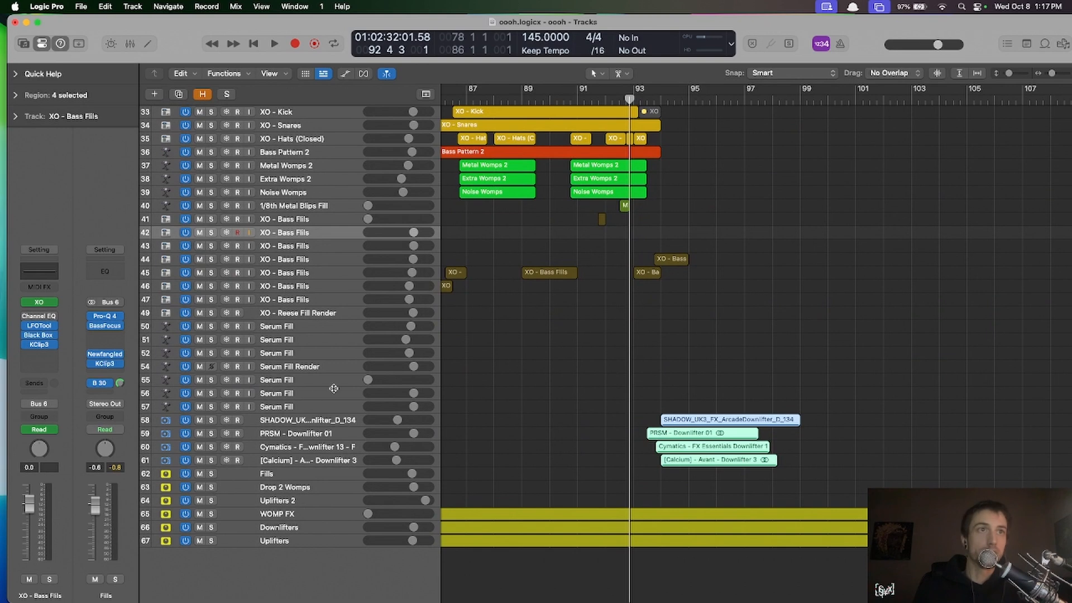
pyautogui.click(322, 421)
pyautogui.keyDown('shift'); pyautogui.click(296, 463); pyautogui.keyUp('shift')
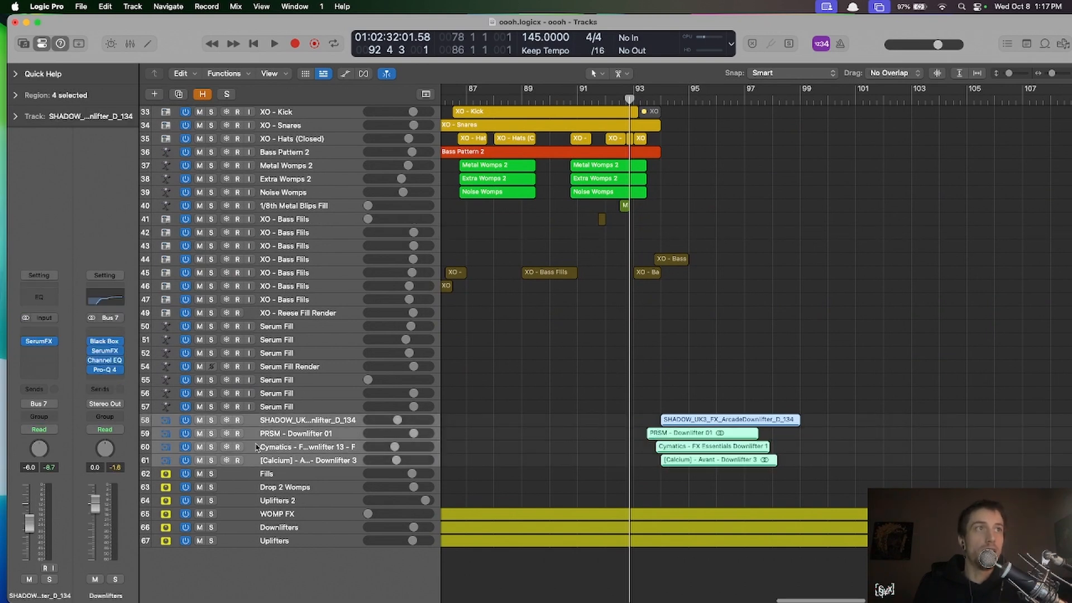
# - Display the track automation around bar 94 and select the Uplifters aux track, then the Downlifters aux track
pyautogui.scroll(-3, 258, 447)
pyautogui.hscroll(2, 358, 423)
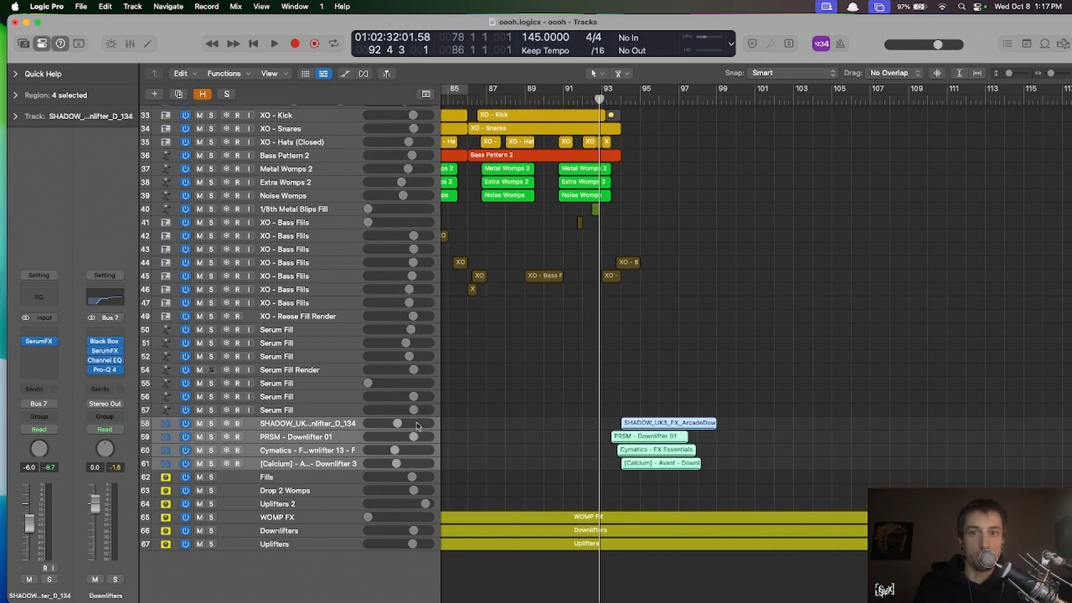
pyautogui.scroll(-1, 636, 296)
pyautogui.press('a')
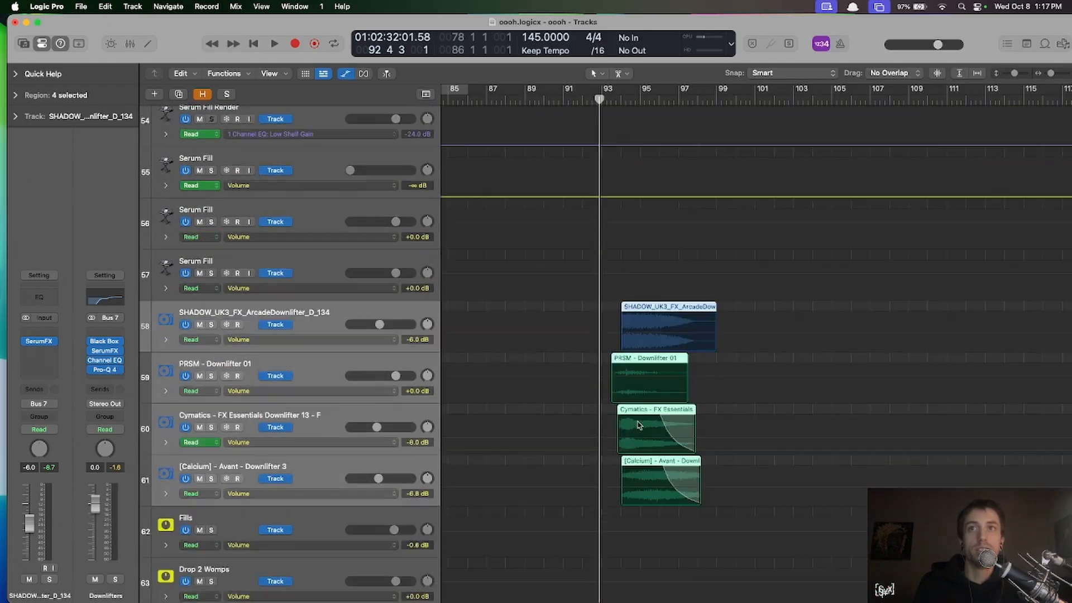
pyautogui.scroll(-6, 641, 424)
pyautogui.scroll(5, 616, 523)
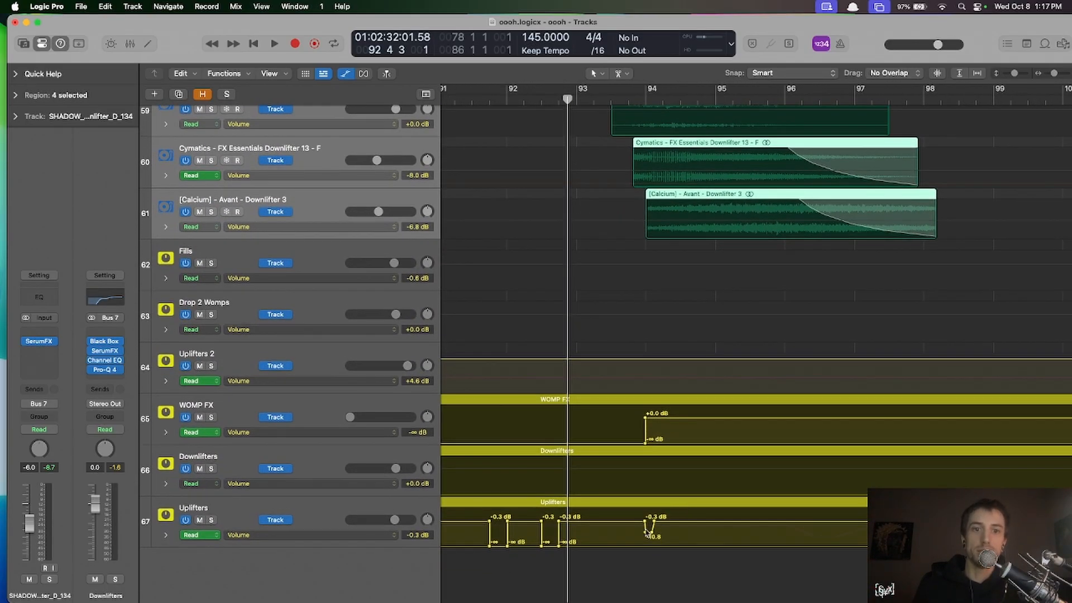
pyautogui.click(321, 517)
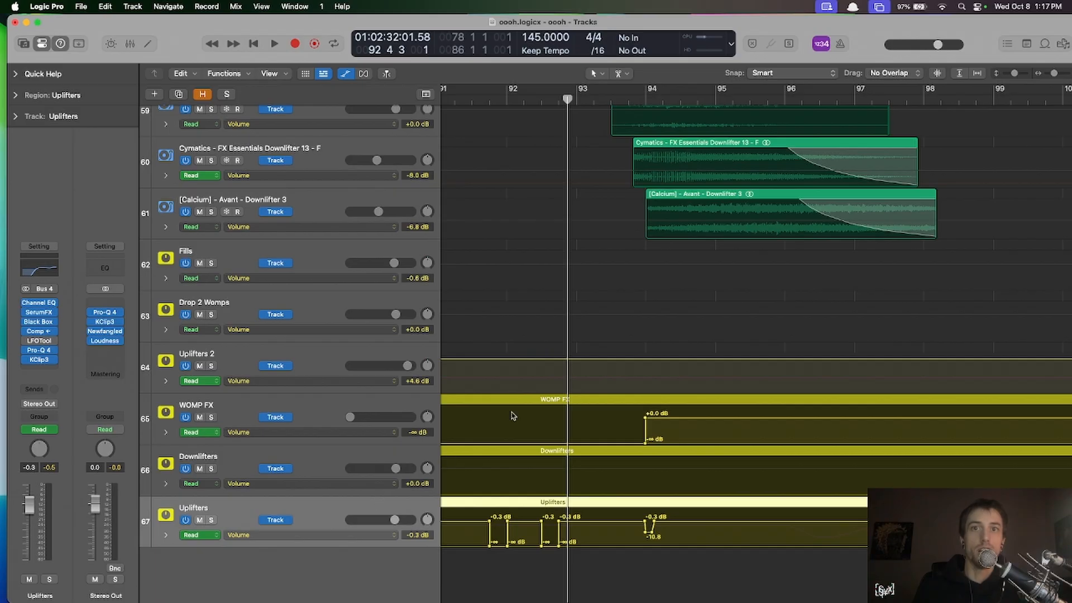
pyautogui.click(324, 465)
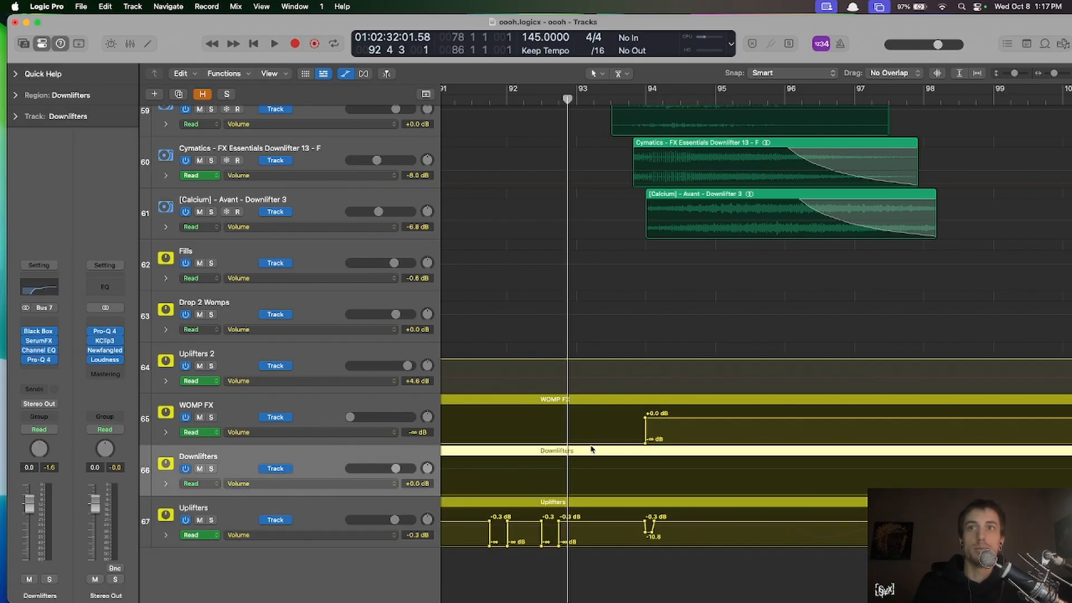
# - Display the Channel EQ: Low Shelf Gain automation of the Bass Pattern 2 track around bars 91 to 94
pyautogui.scroll(5, 592, 424)
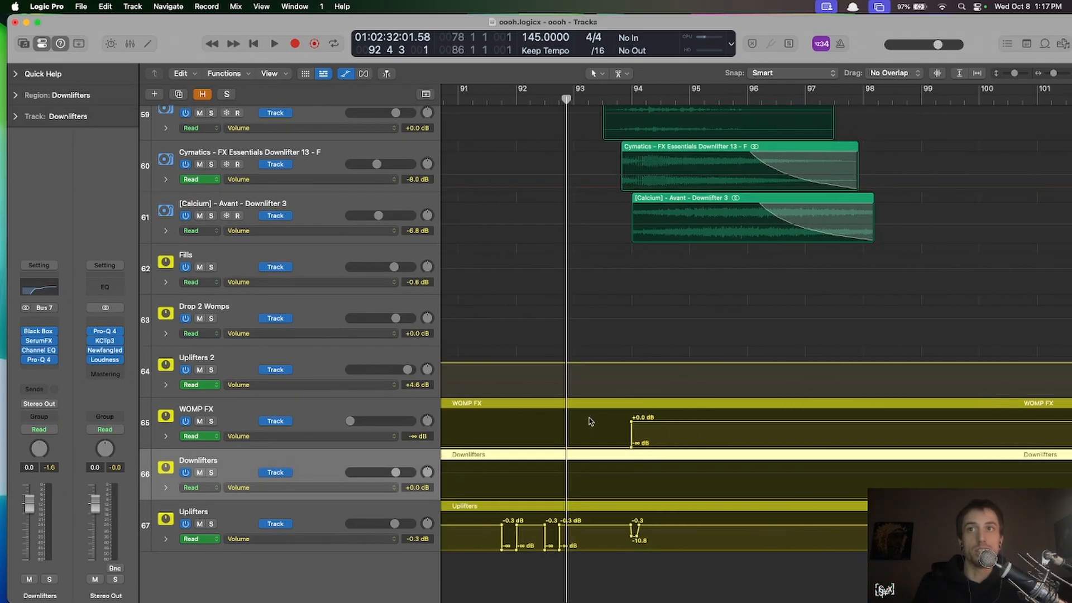
pyautogui.scroll(10, 591, 421)
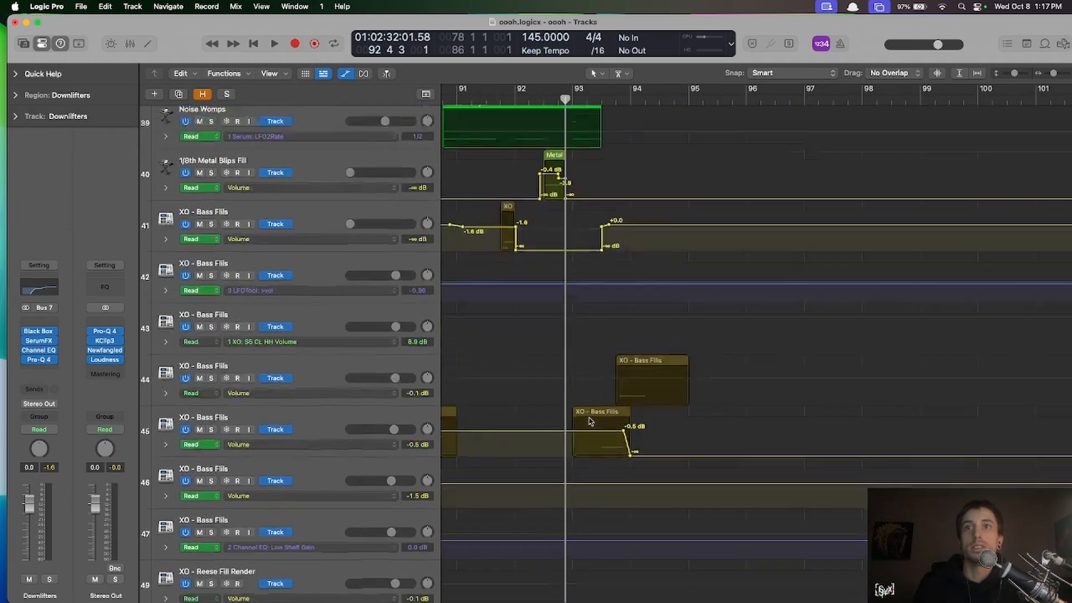
pyautogui.scroll(3, 591, 421)
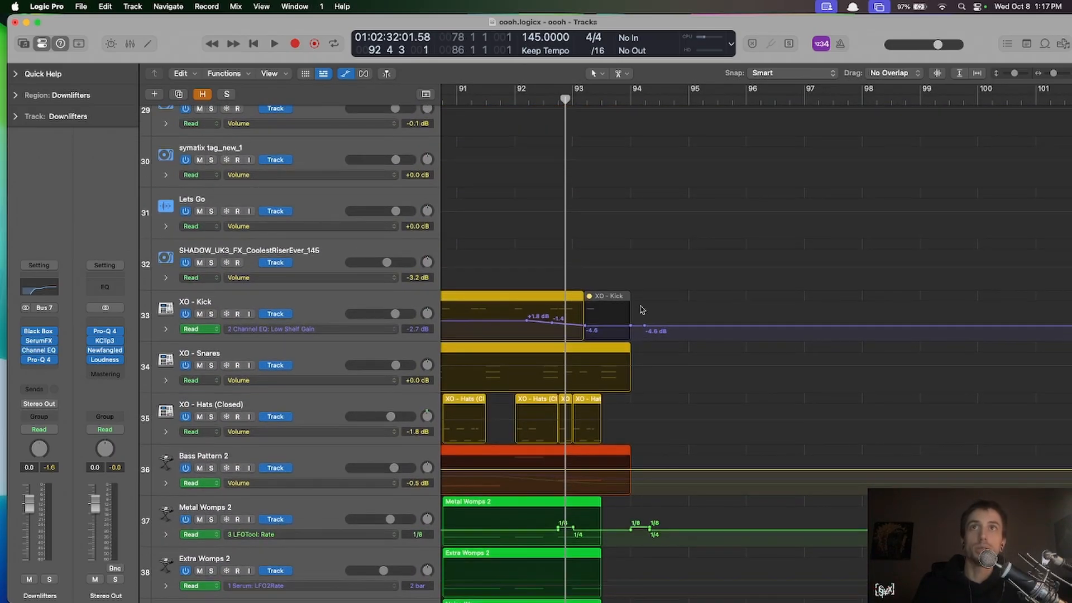
pyautogui.hscroll(-2, 611, 321)
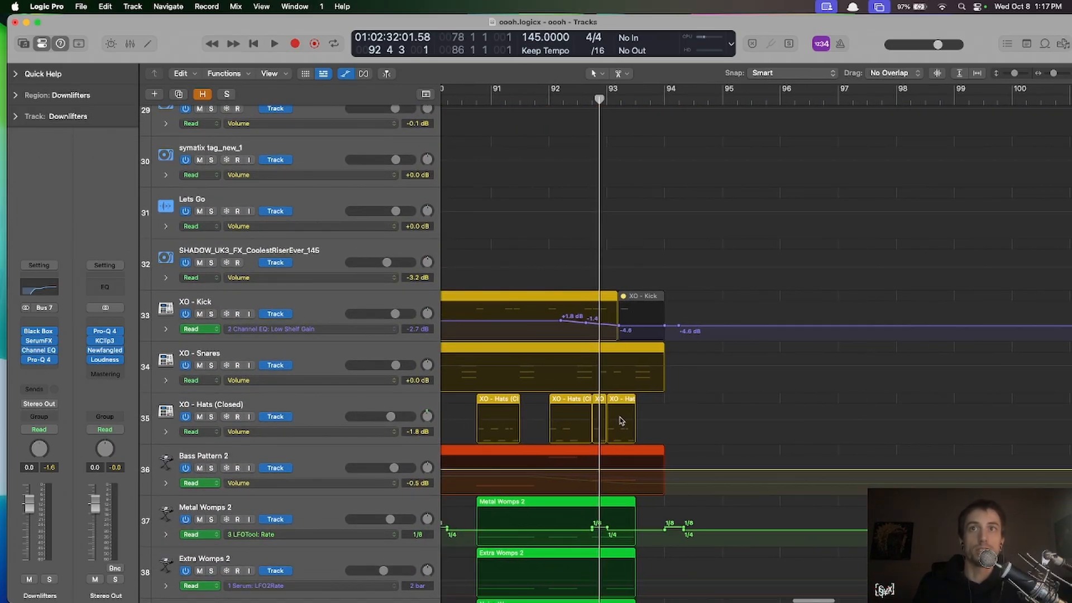
pyautogui.click(364, 455)
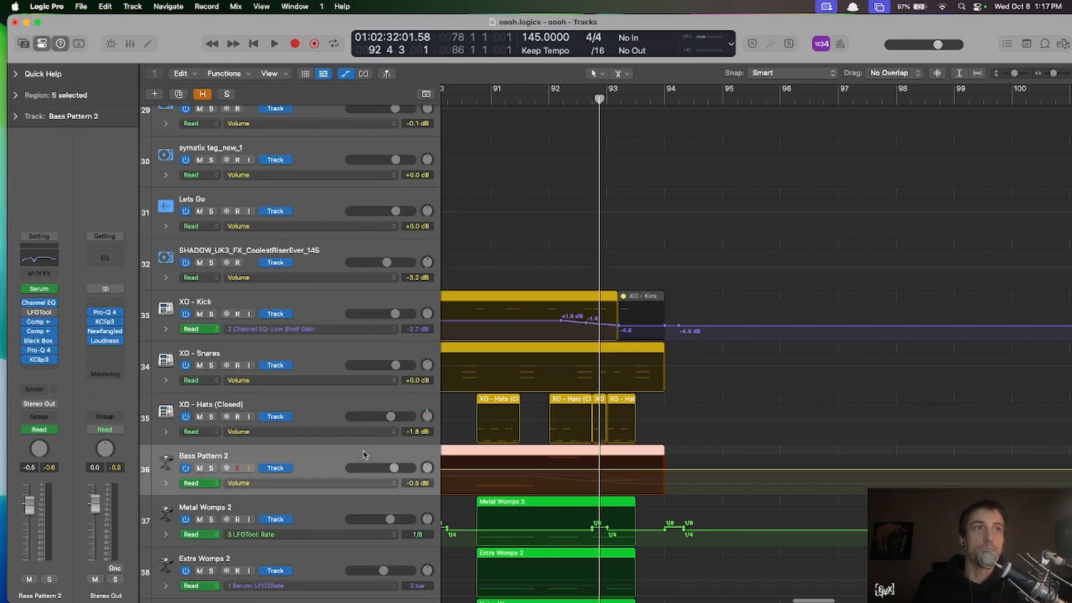
pyautogui.click(309, 484)
pyautogui.click(349, 496)
pyautogui.hscroll(-2, 692, 479)
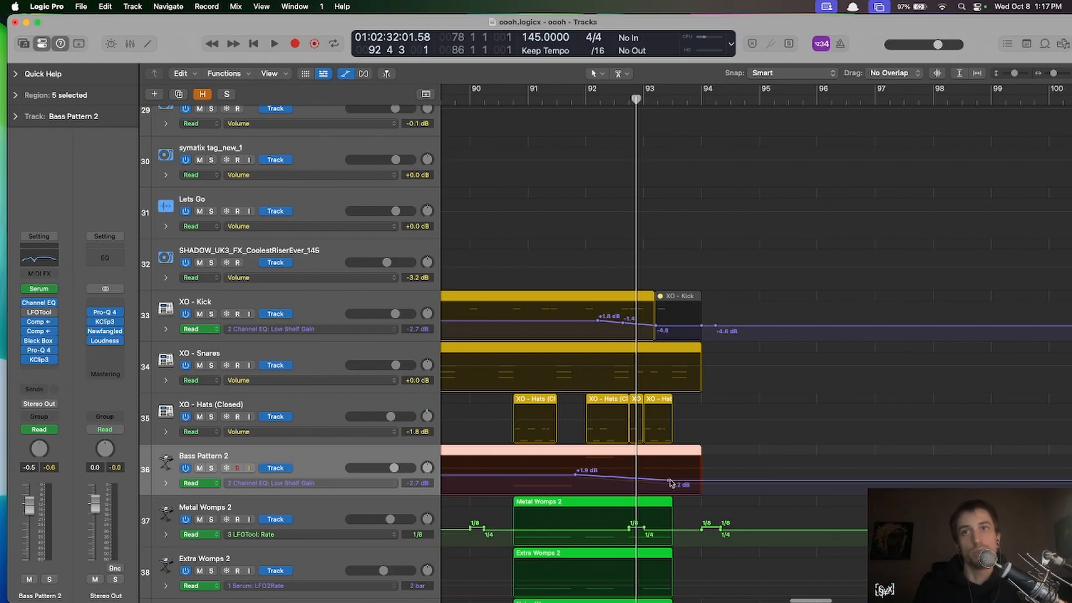
# - Display the Bass Pattern 2 track's KClip3: multiOutGain1 automation, then its KClip3: multiOutGain4 automation
pyautogui.click(373, 489)
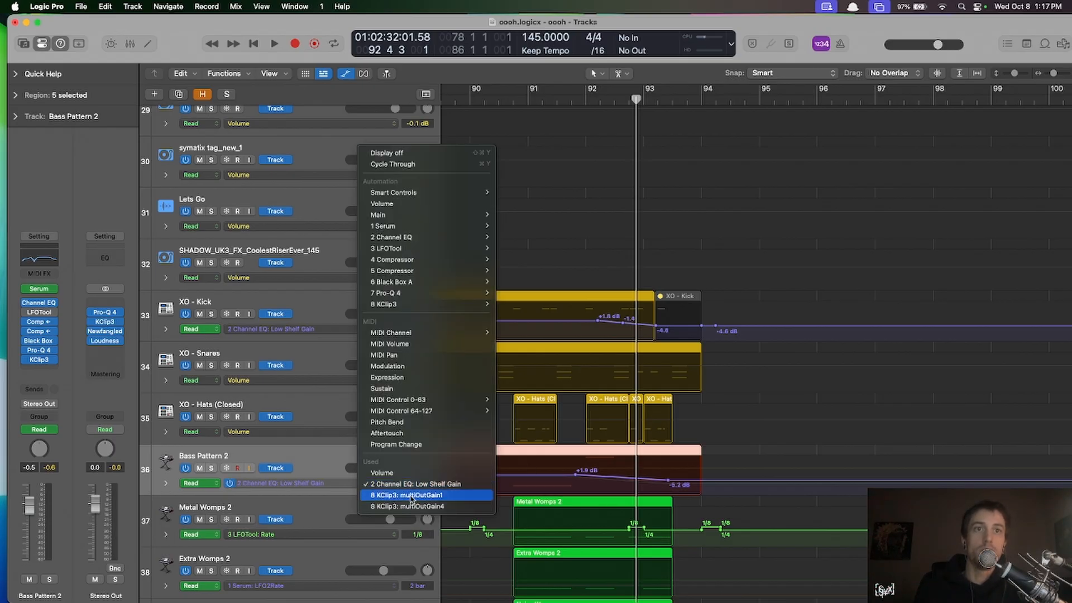
pyautogui.click(445, 495)
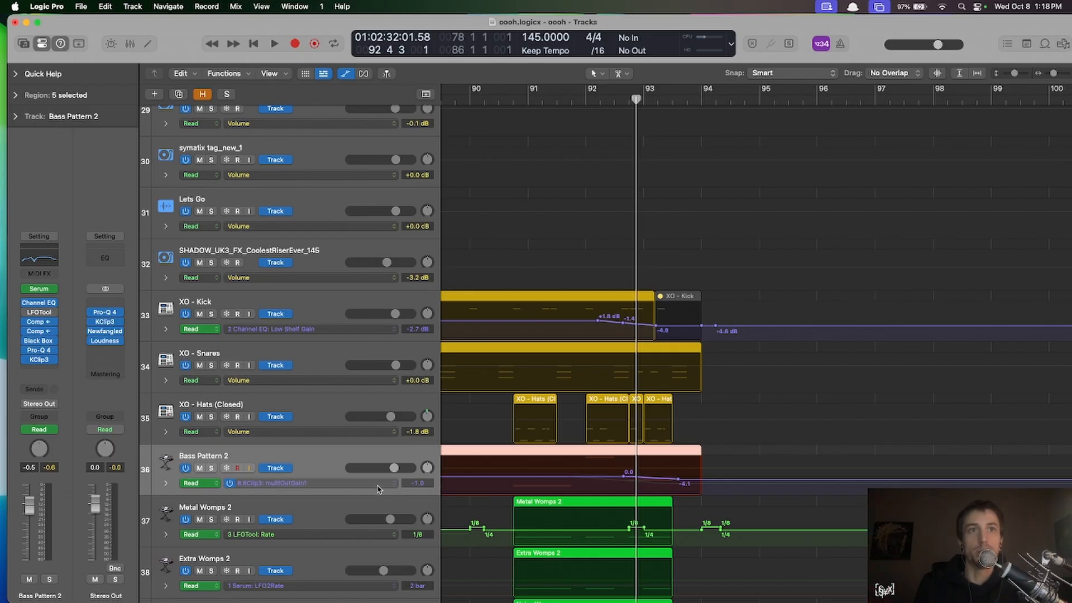
pyautogui.click(378, 489)
pyautogui.click(413, 474)
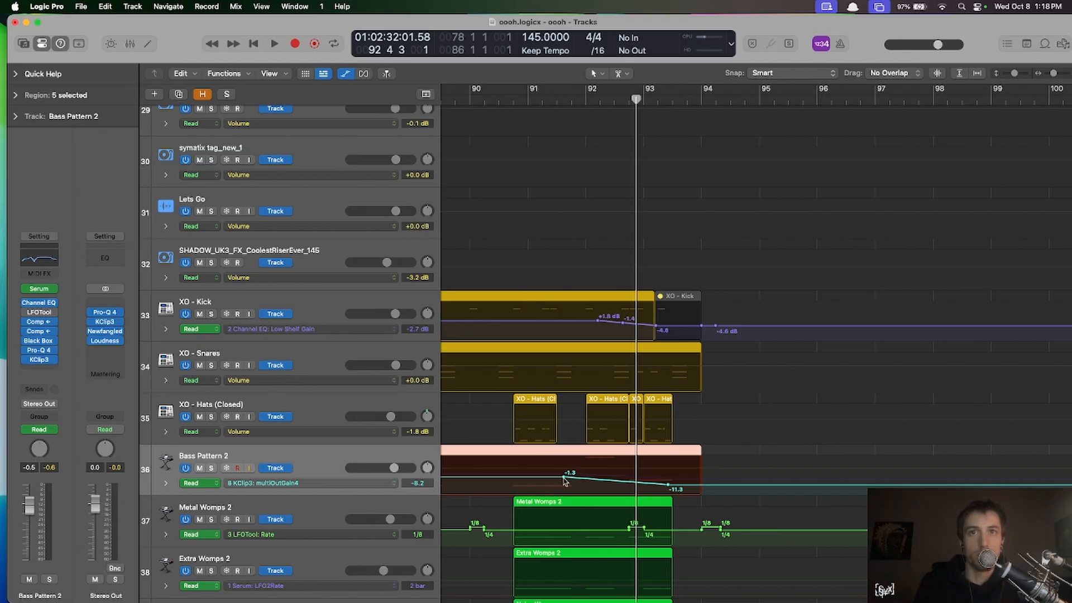
# - Return the Bass Pattern 2 track's automation lane to Volume
pyautogui.click(307, 483)
pyautogui.click(321, 448)
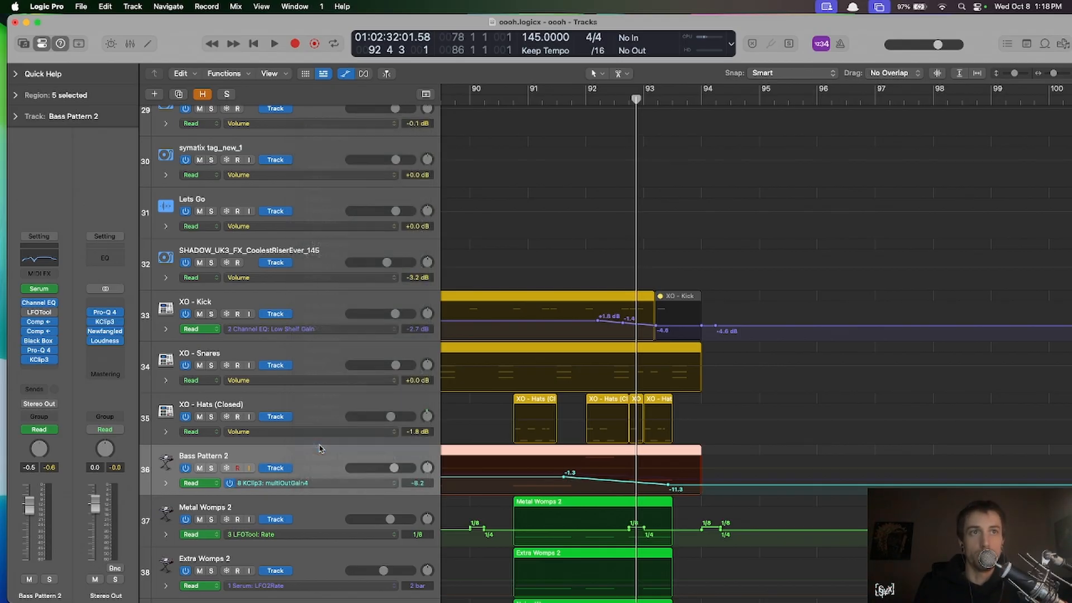
pyautogui.press('super+Left')
pyautogui.press('super+Left')
pyautogui.press('super+Left')
pyautogui.press('super+Left')
pyautogui.press('super+Left')
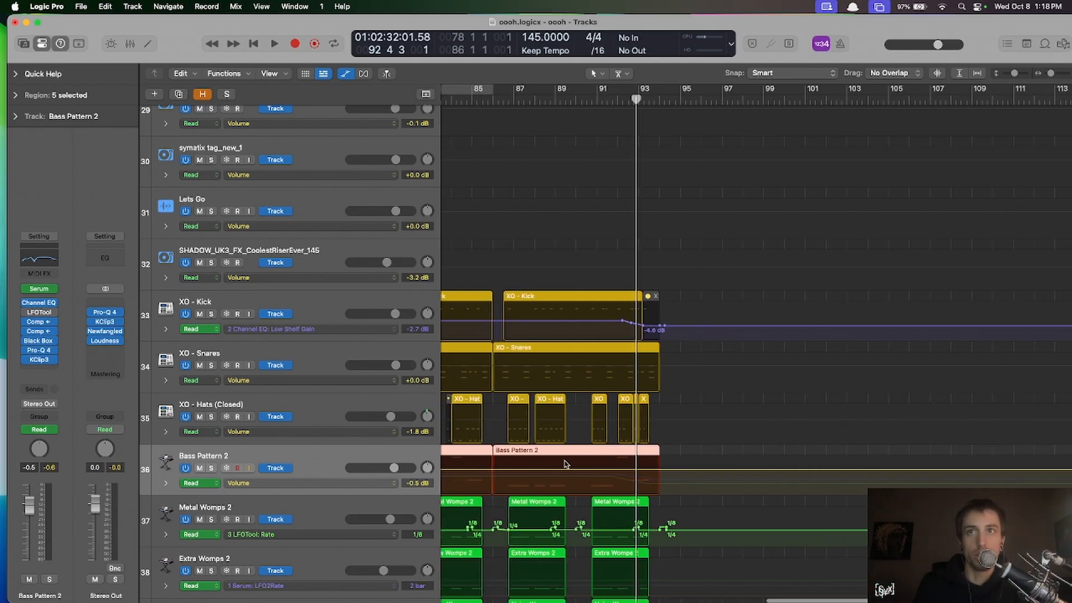
# - Hide the track automation and select the four downlifter tracks, 58 to 61
pyautogui.hscroll(4, 566, 464)
pyautogui.scroll(-5, 566, 464)
pyautogui.hscroll(-3, 566, 464)
pyautogui.scroll(-5, 566, 464)
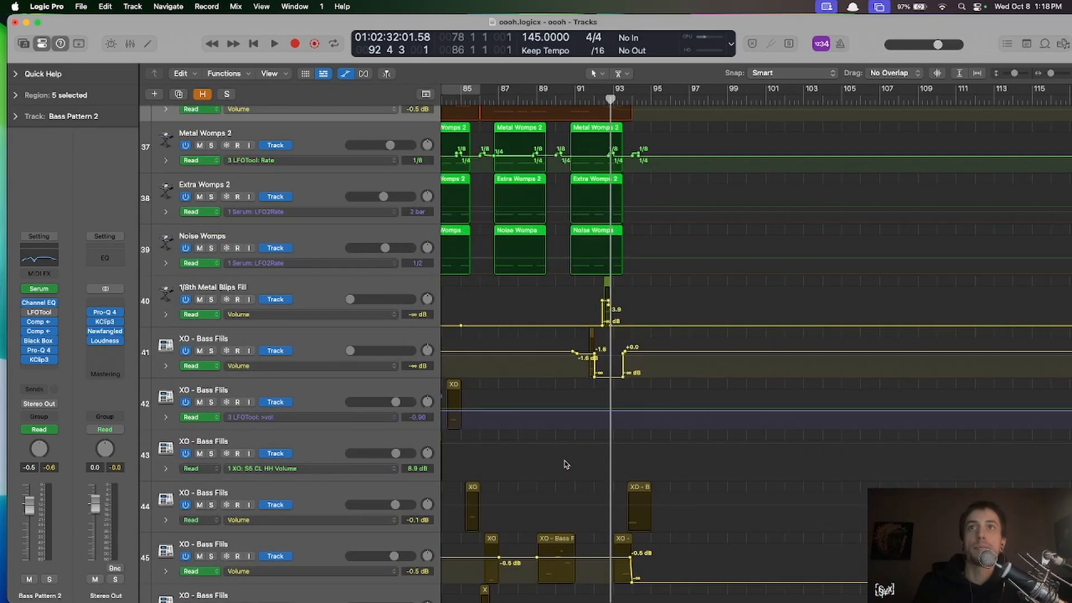
pyautogui.hscroll(1, 566, 464)
pyautogui.press('a')
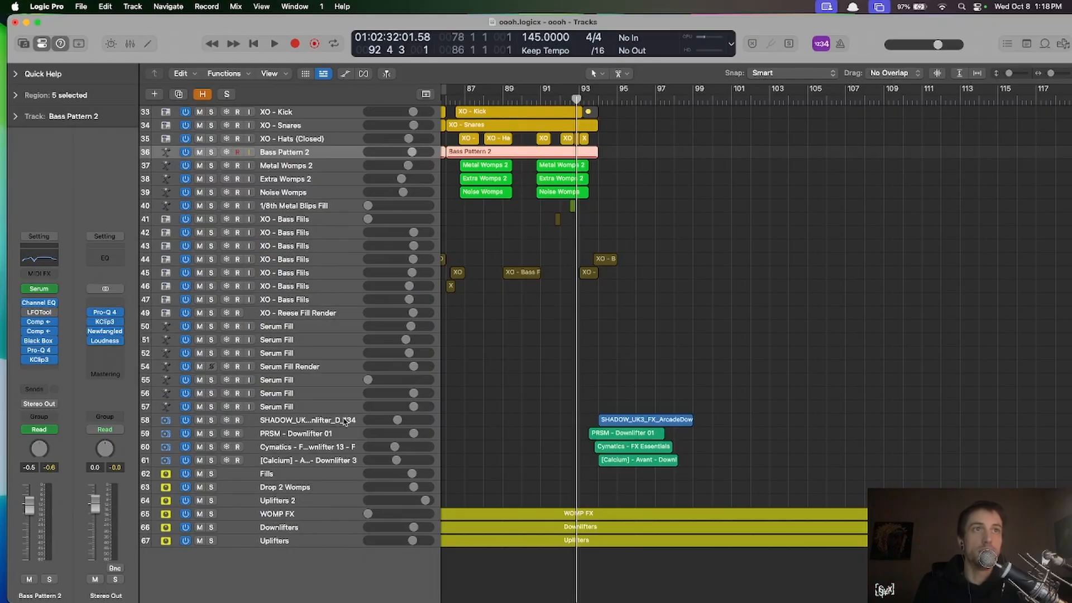
pyautogui.click(346, 419)
pyautogui.keyDown('shift'); pyautogui.click(316, 459); pyautogui.keyUp('shift')
pyautogui.press('super+Down')
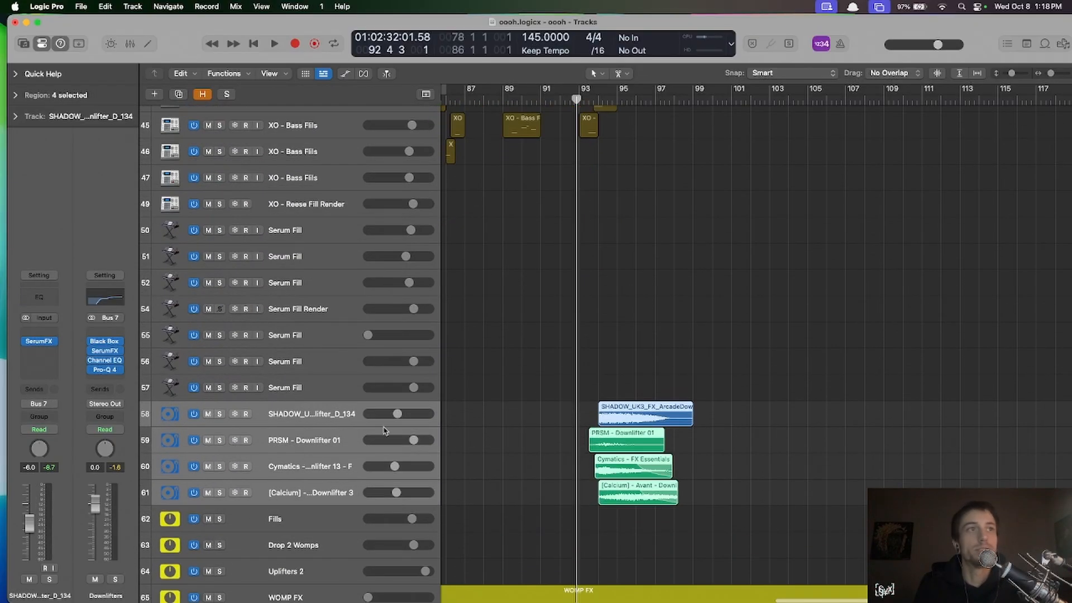
# - Solo the four downlifter tracks and play them from bar 92 through the end of the drop, then stop playback
pyautogui.click(220, 413)
pyautogui.press('space')
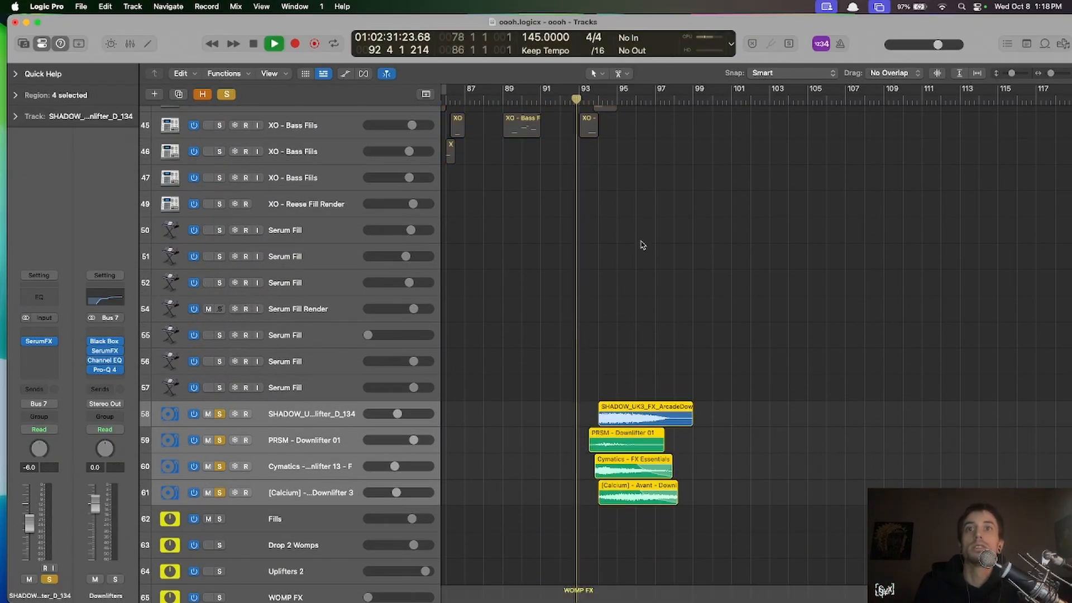
pyautogui.press('super+Right')
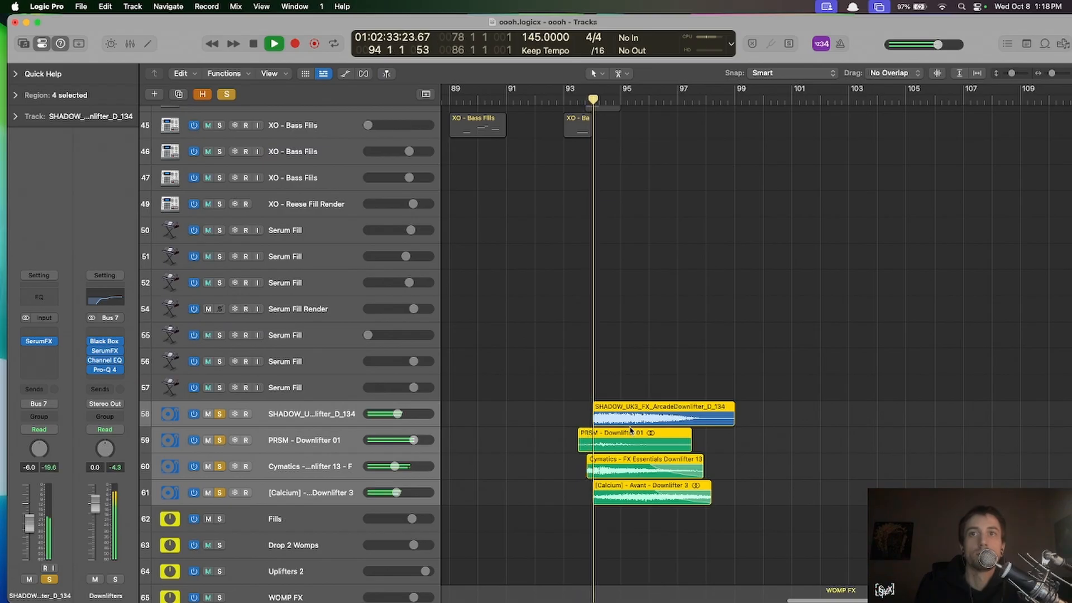
pyautogui.press('super+Left')
pyautogui.press('super+Up')
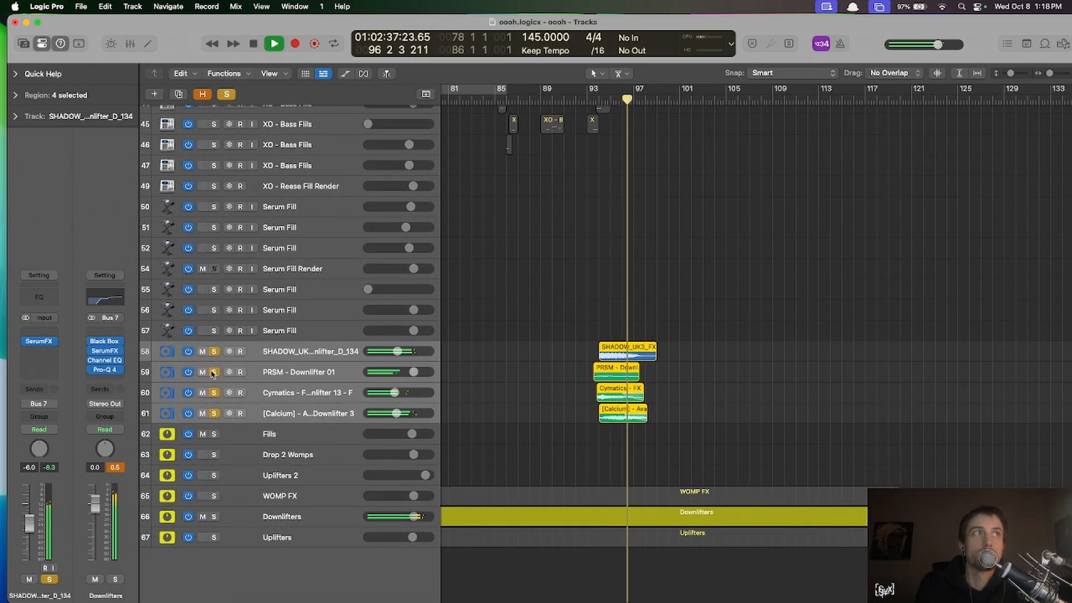
pyautogui.press('space')
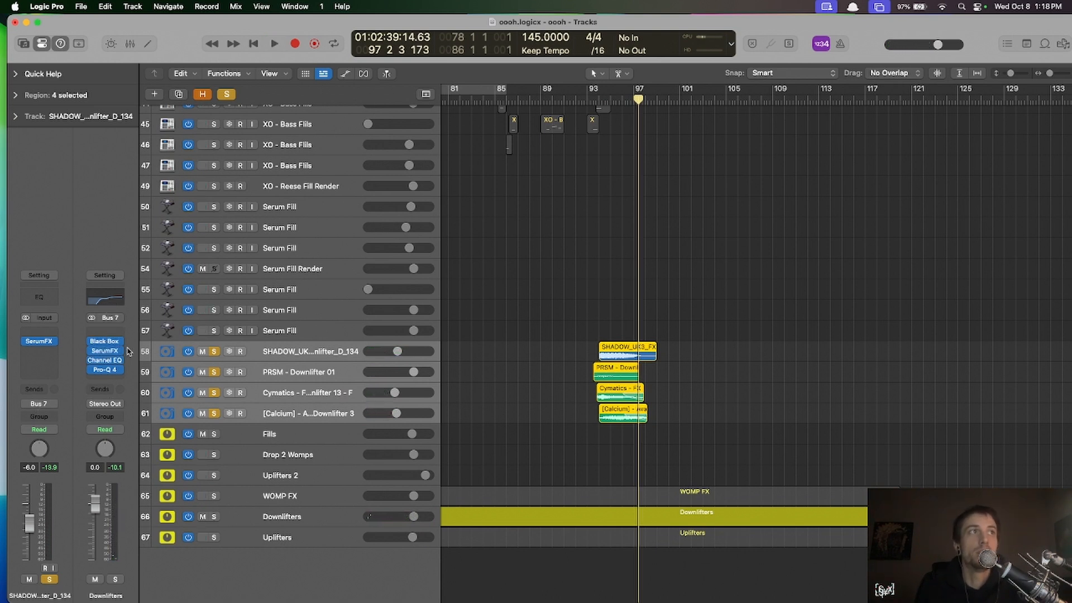
# - Inspect the SerumFX and Channel EQ plug-ins on the Downlifters bus, closing each plug-in window
pyautogui.click(106, 351)
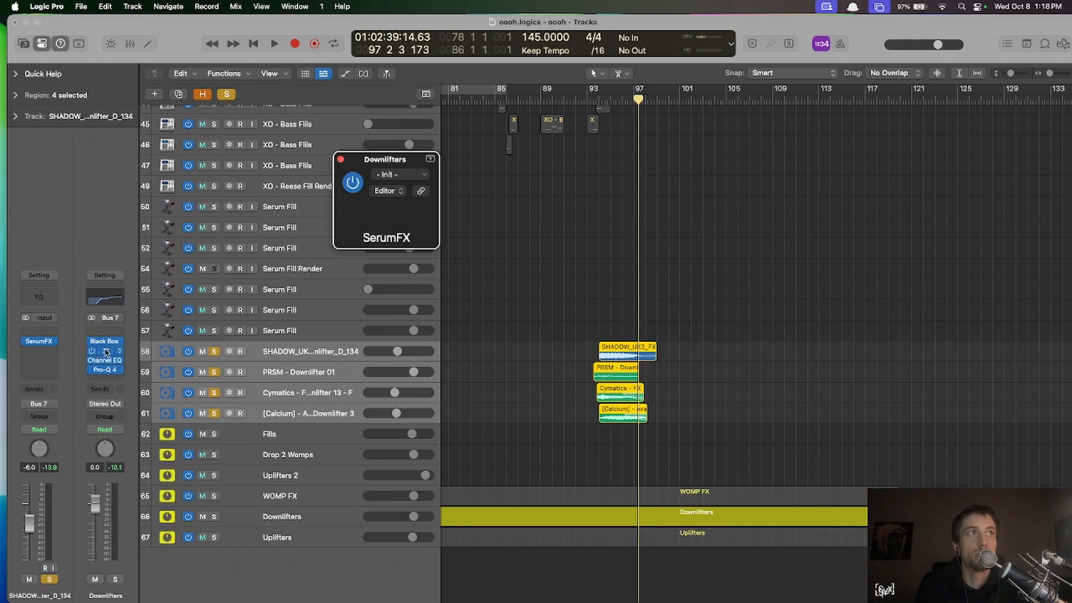
pyautogui.click(341, 159)
pyautogui.click(105, 362)
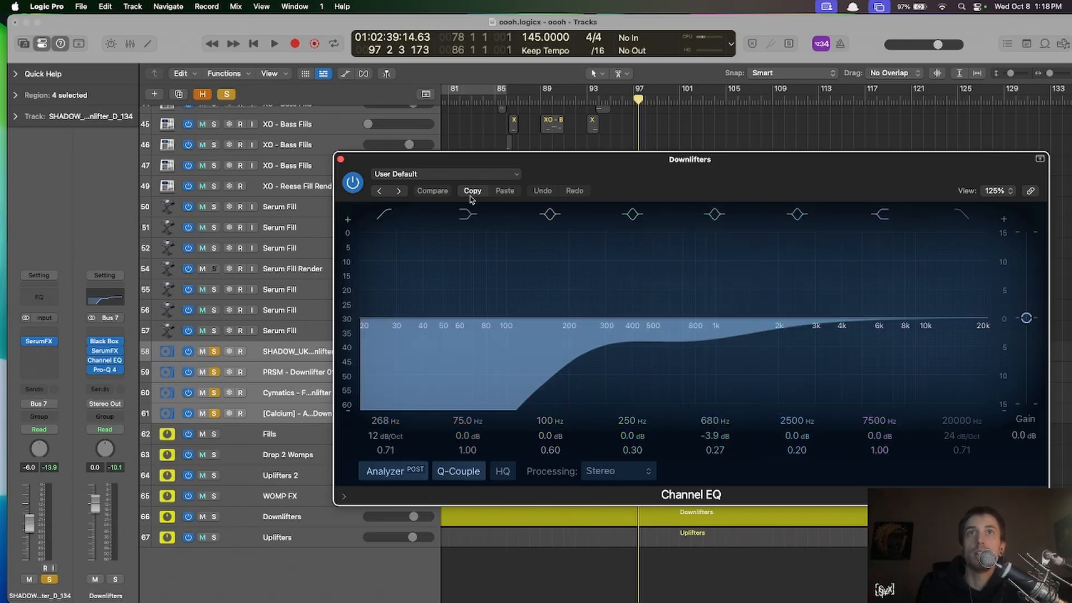
pyautogui.click(341, 159)
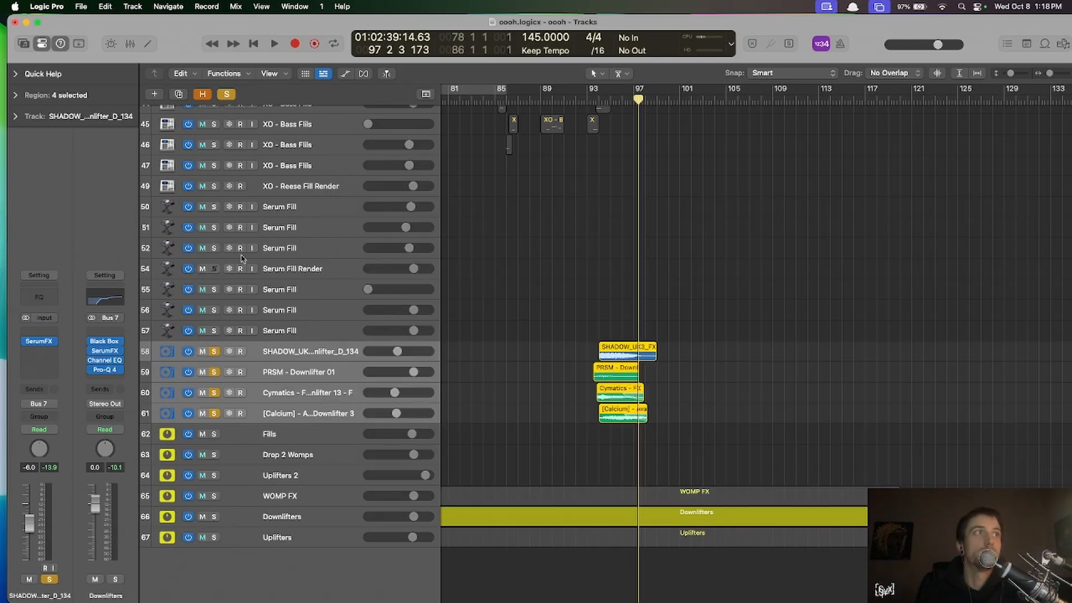
# - Inspect the Pro-Q 4 on the Downlifters bus, close its window and unsolo the four downlifter tracks
pyautogui.click(109, 370)
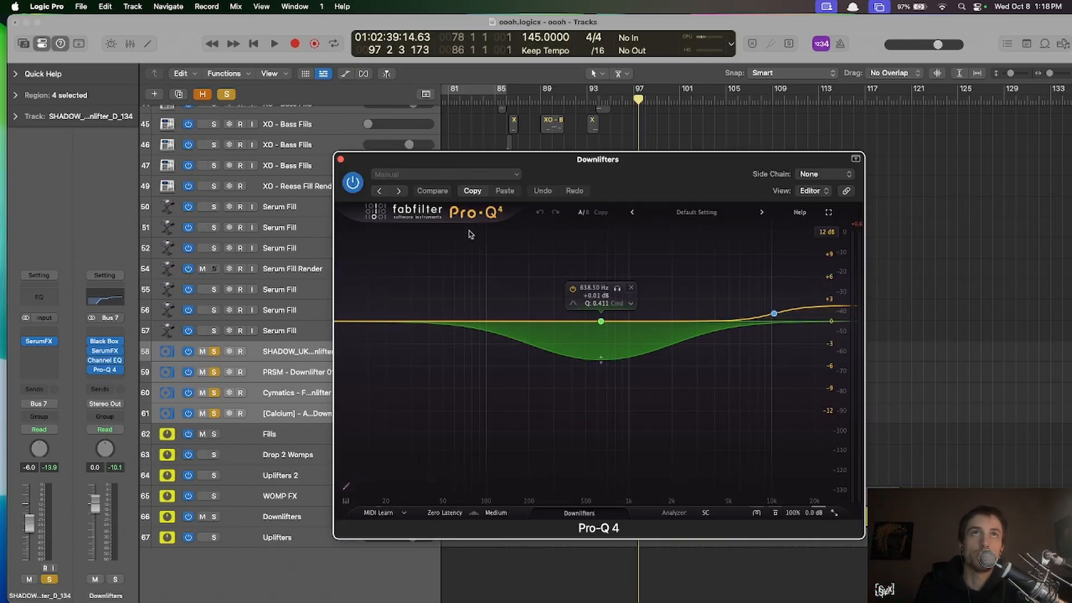
pyautogui.click(341, 160)
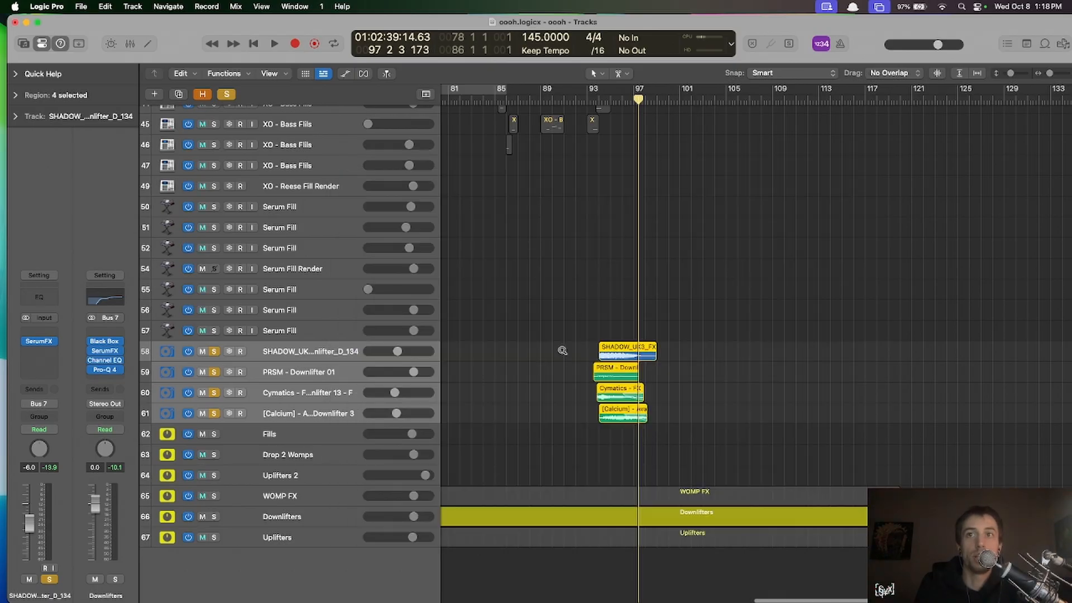
pyautogui.scroll(5, 562, 353)
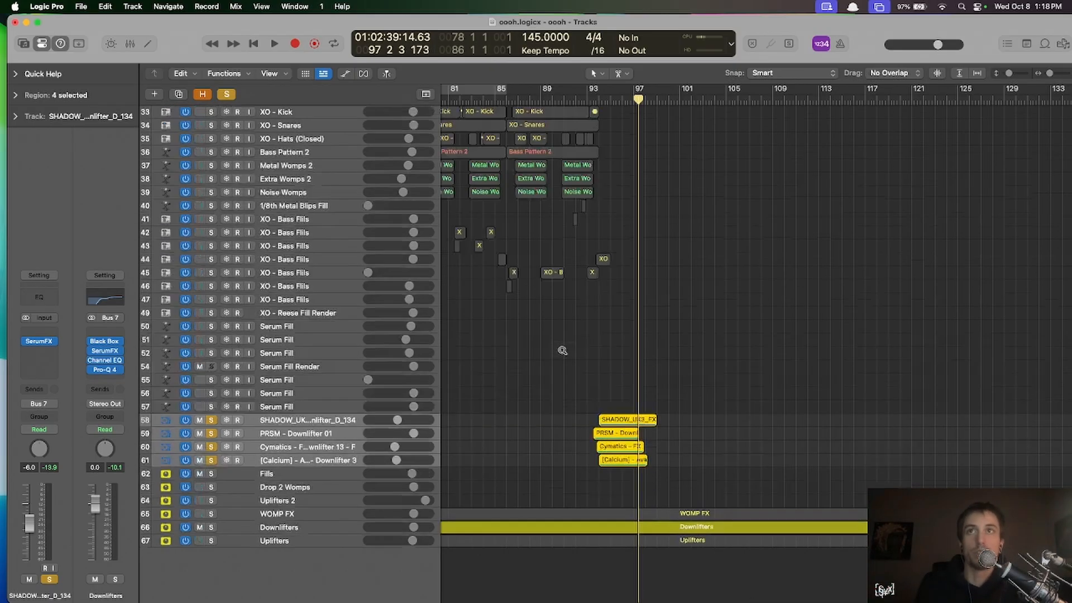
pyautogui.hscroll(-2, 562, 353)
pyautogui.click(211, 476)
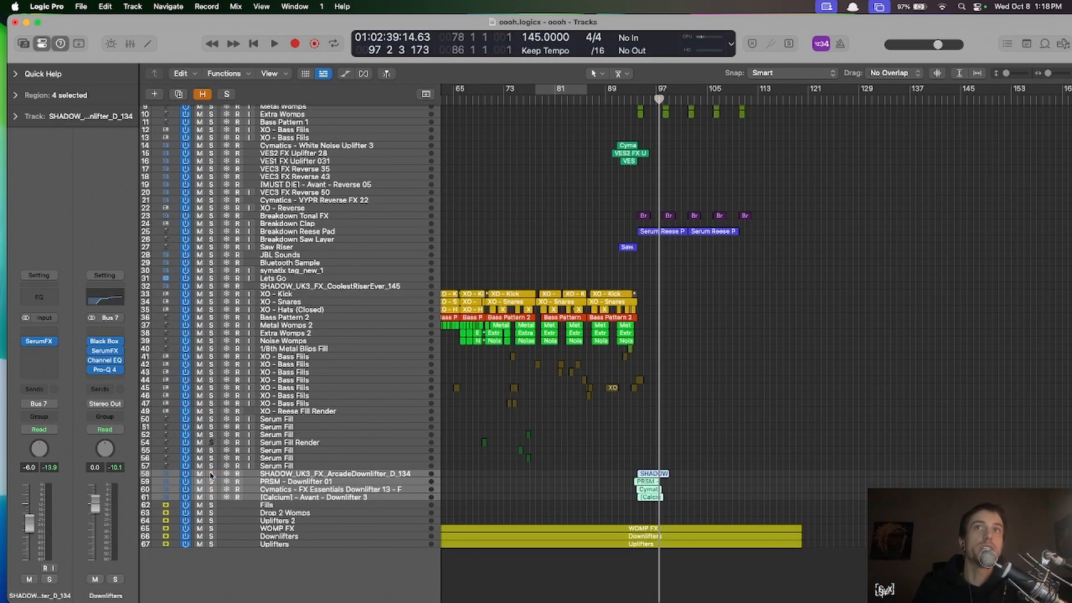
# - Place the playhead at bar 94 and select the two Serum Melody Atmos regions that follow the second drop
pyautogui.scroll(4, 642, 363)
pyautogui.press('super+Right')
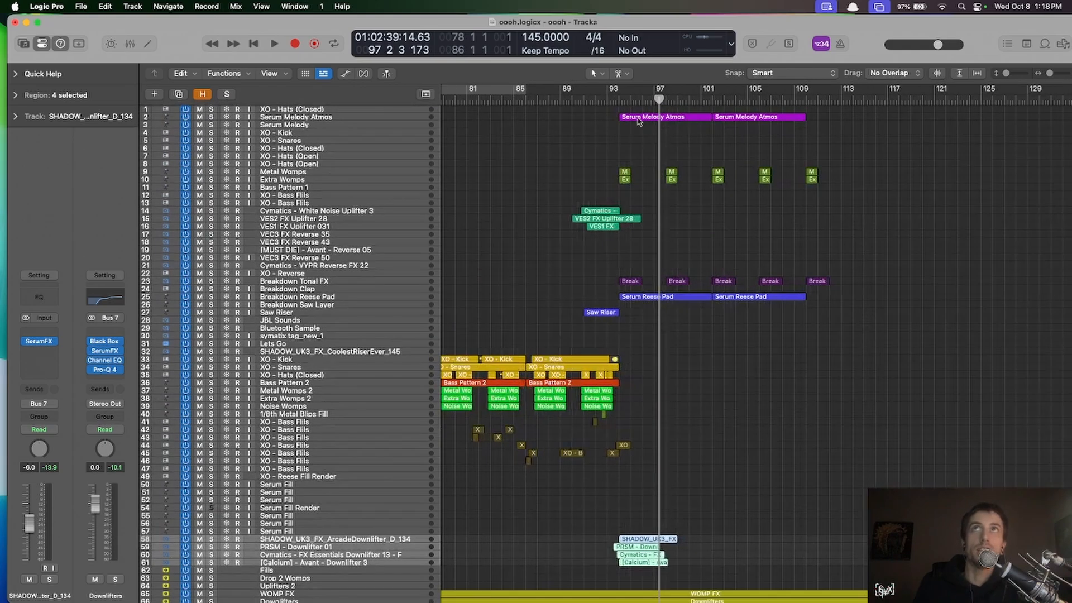
pyautogui.click(616, 98)
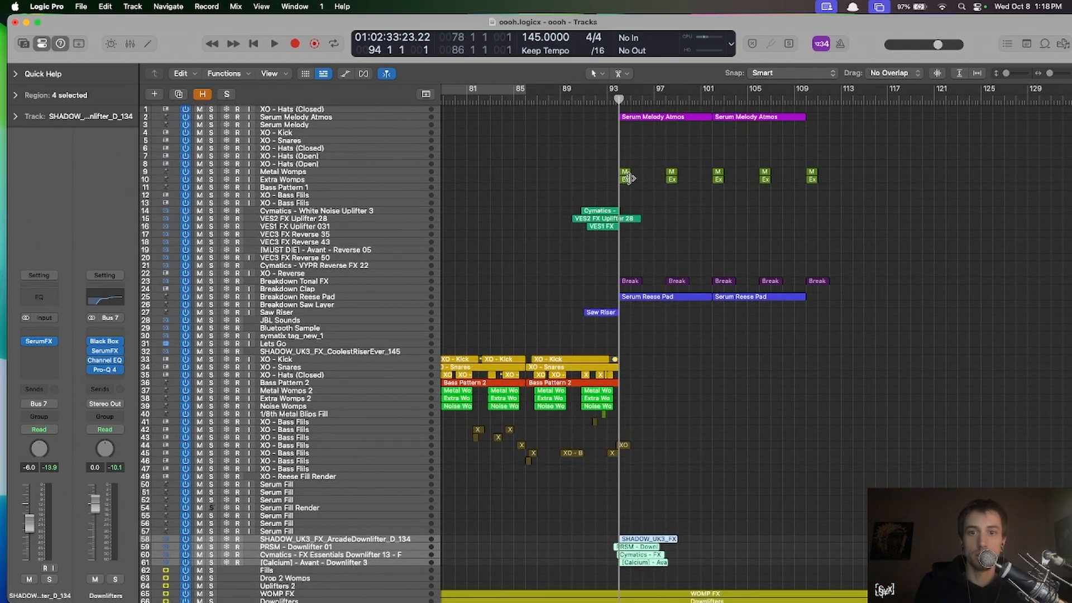
pyautogui.click(594, 108)
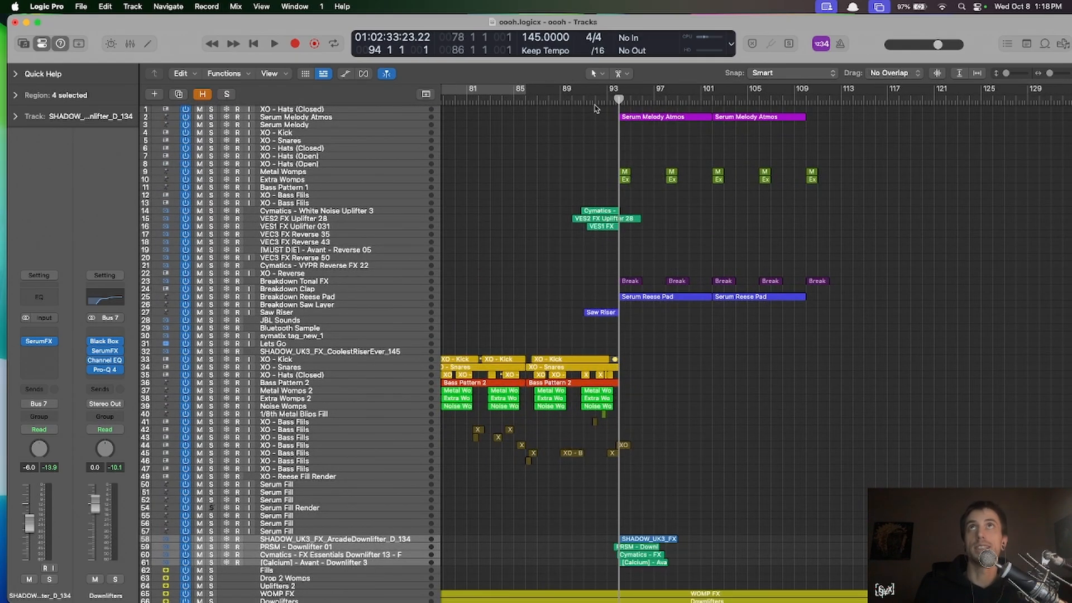
pyautogui.moveTo(602, 111); pyautogui.dragTo(776, 134)
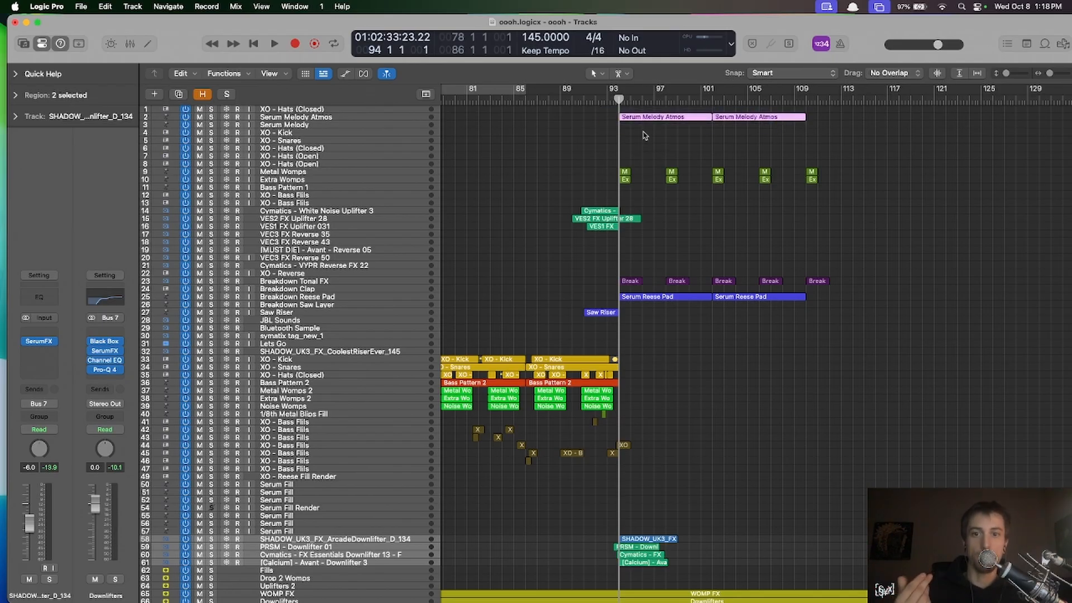
# - Select the Metal Womps and Extra Womps regions after bar 94, followed by the five Breakdown Tonal FX regions
pyautogui.moveTo(629, 149); pyautogui.dragTo(828, 192)
pyautogui.moveTo(631, 160); pyautogui.dragTo(853, 202)
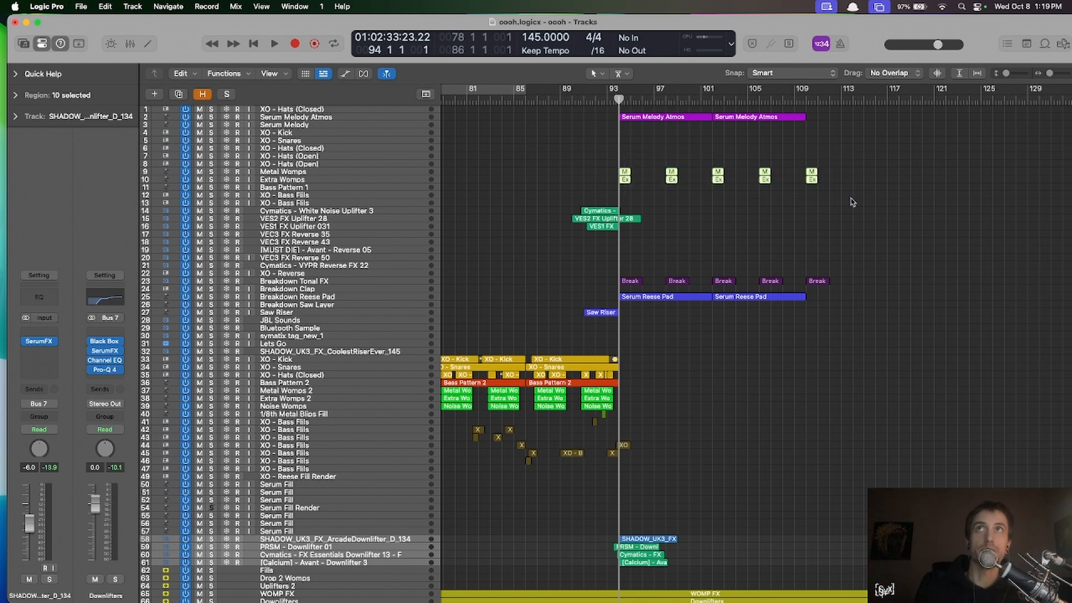
pyautogui.moveTo(623, 158); pyautogui.dragTo(828, 205)
pyautogui.scroll(-4, 781, 406)
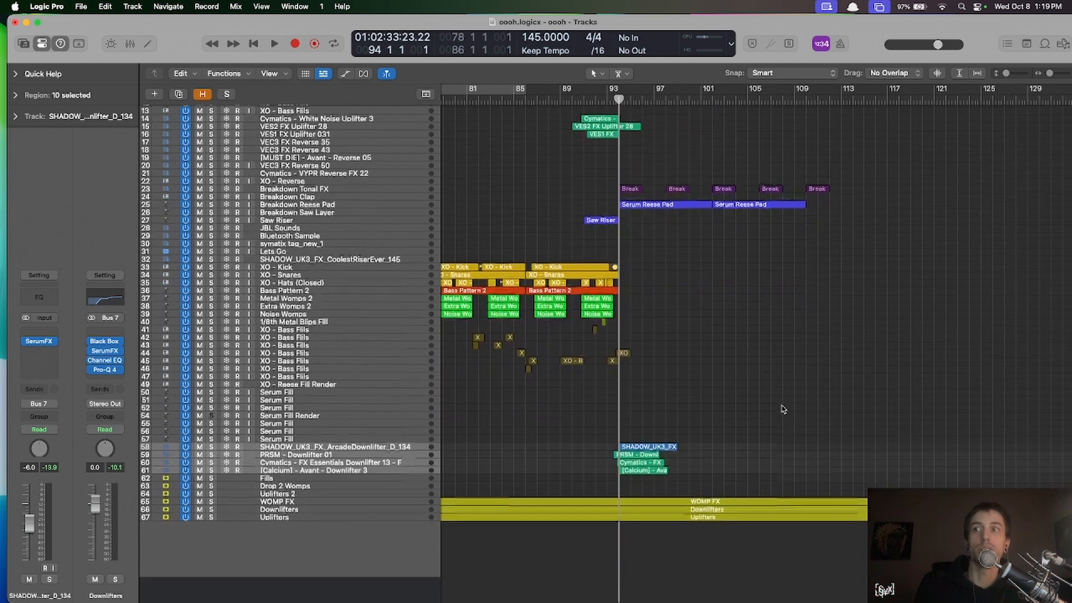
pyautogui.scroll(1, 780, 411)
pyautogui.scroll(3, 748, 354)
pyautogui.moveTo(625, 255); pyautogui.dragTo(875, 289)
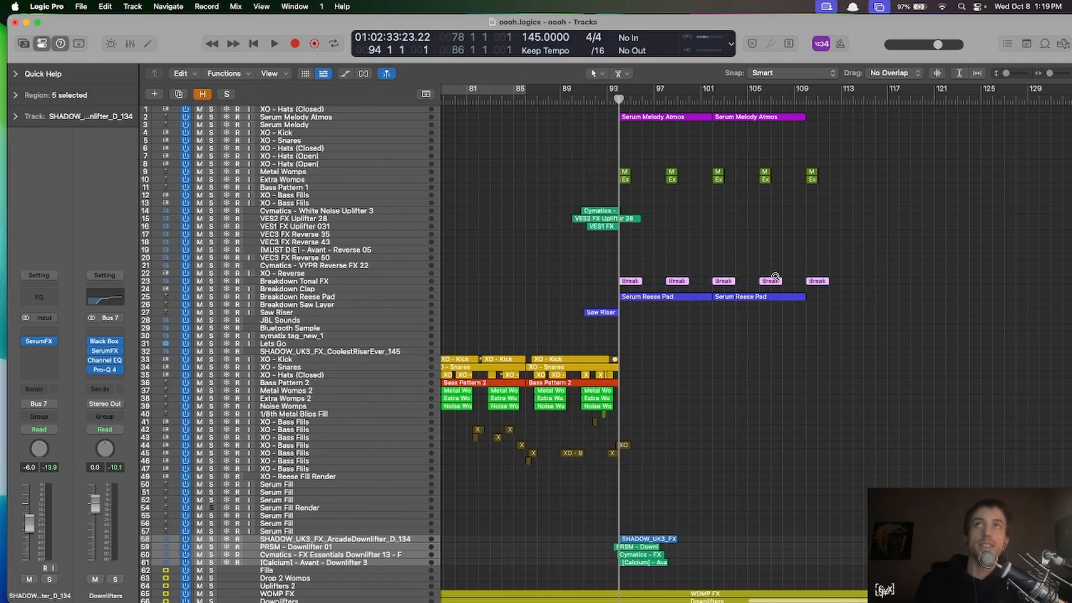
# - Select the two Serum Reese Pad regions after bar 94 and examine the Breakdown Reese Pad track's Serum Macro 3 automation
pyautogui.scroll(8, 775, 277)
pyautogui.hscroll(2, 775, 277)
pyautogui.hscroll(-3, 775, 277)
pyautogui.click(572, 374)
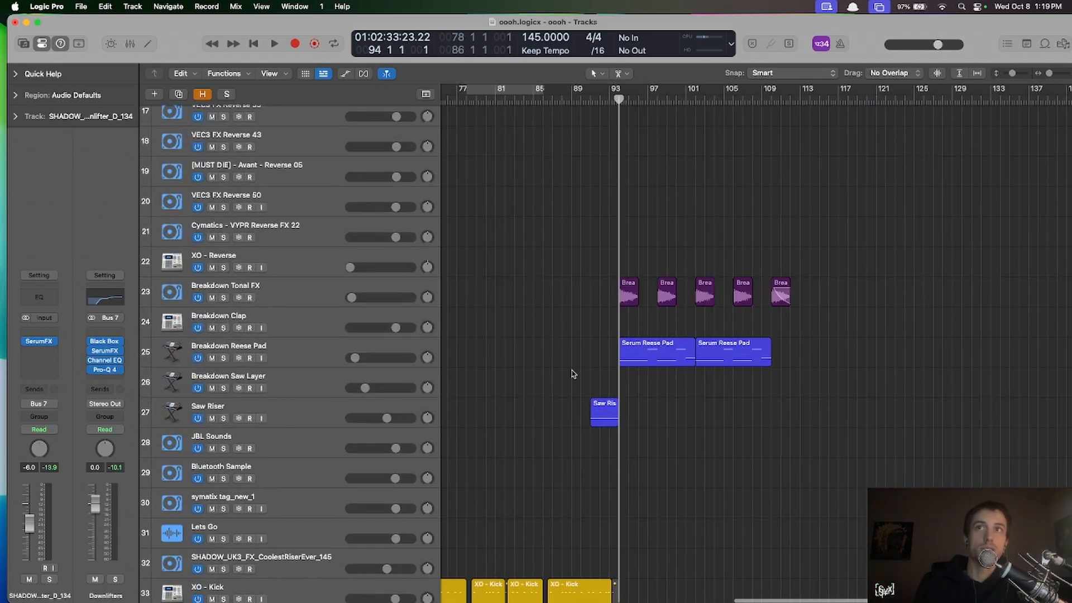
pyautogui.click(657, 352)
pyautogui.press('a')
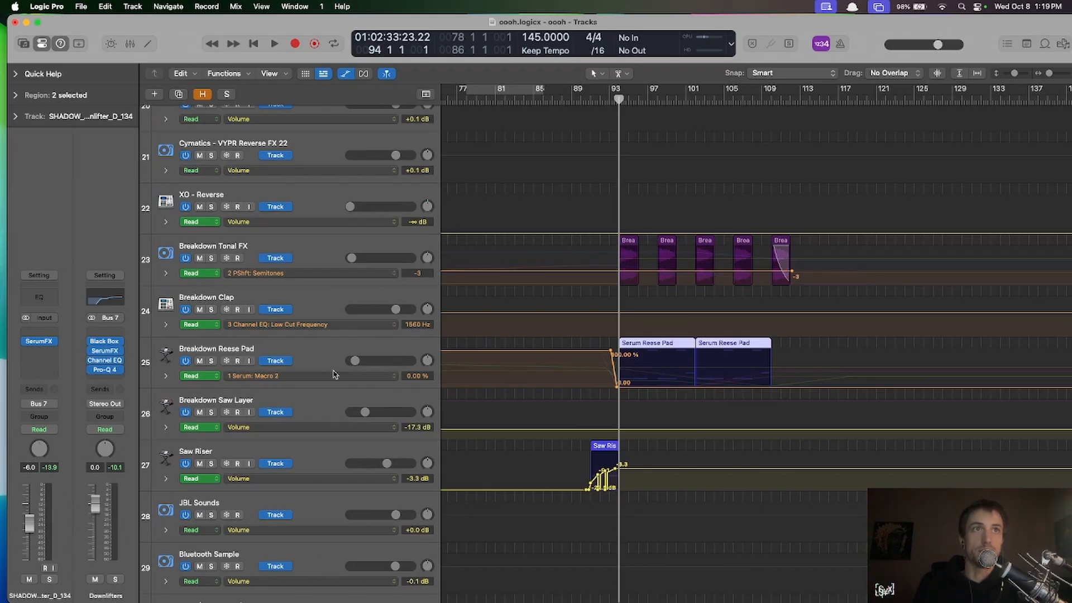
pyautogui.click(332, 343)
pyautogui.press('a')
# - Return to an overview of all tracks, clear the region selection and hide the track automation
pyautogui.press('super+Left')
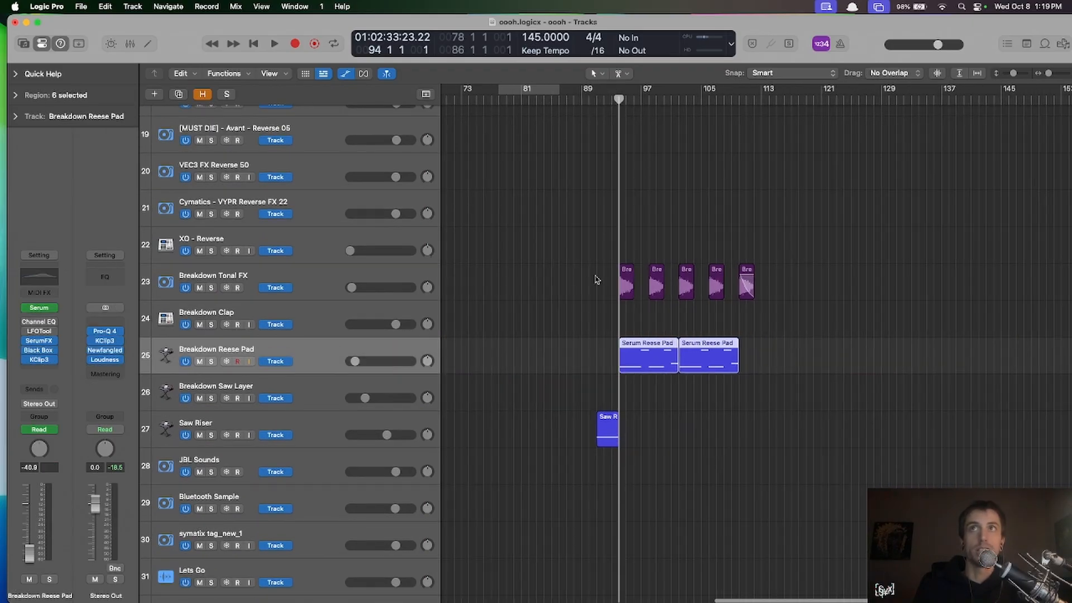
pyautogui.press('super+Up')
pyautogui.press('super+Up')
pyautogui.press('super+Up')
pyautogui.press('super+Left')
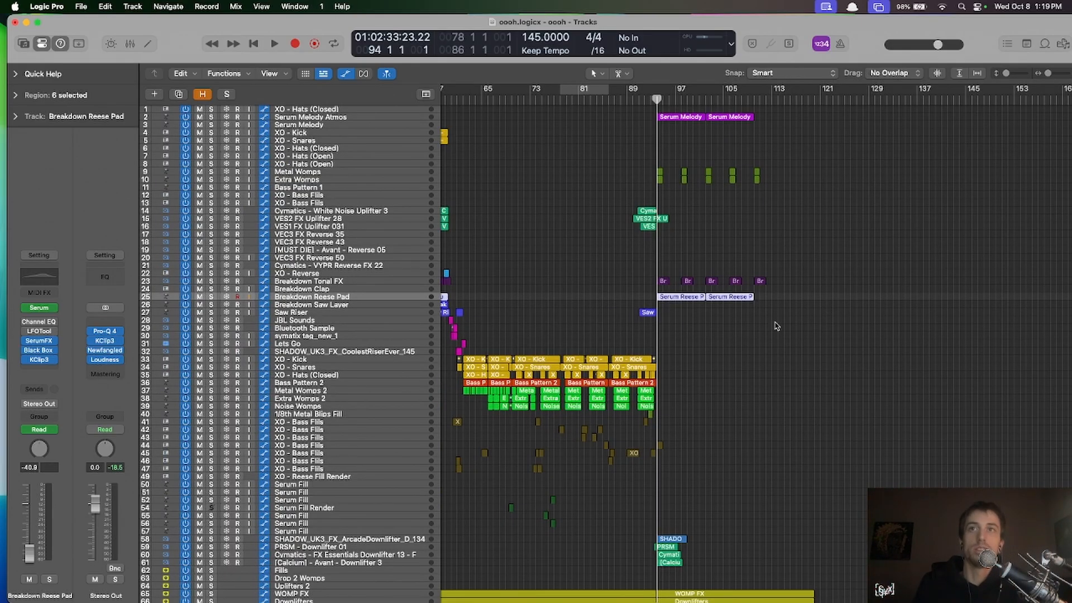
pyautogui.press('super+Left')
pyautogui.click(817, 345)
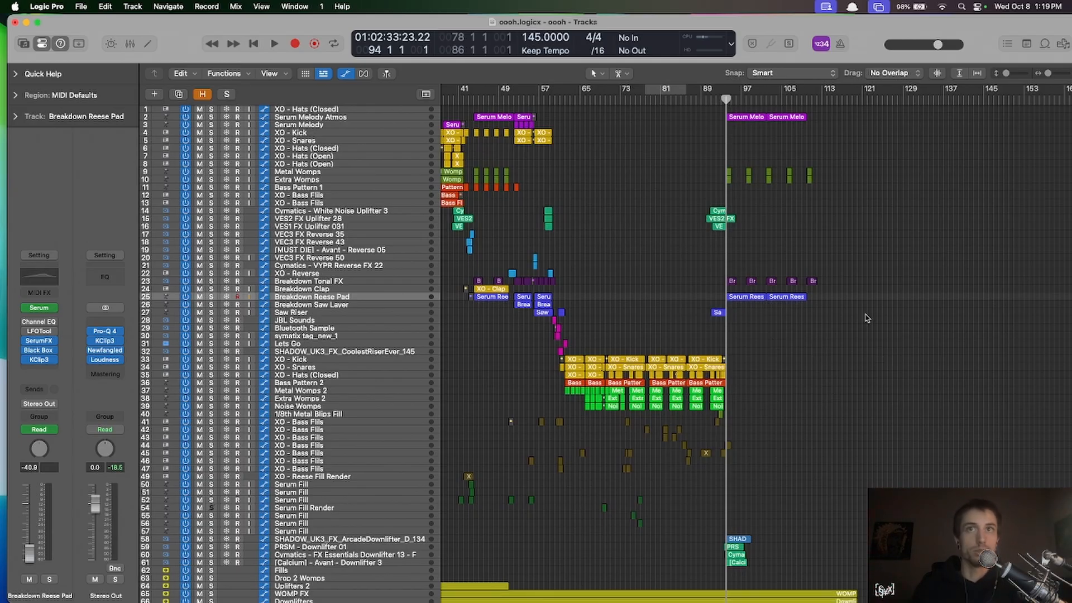
pyautogui.press('a')
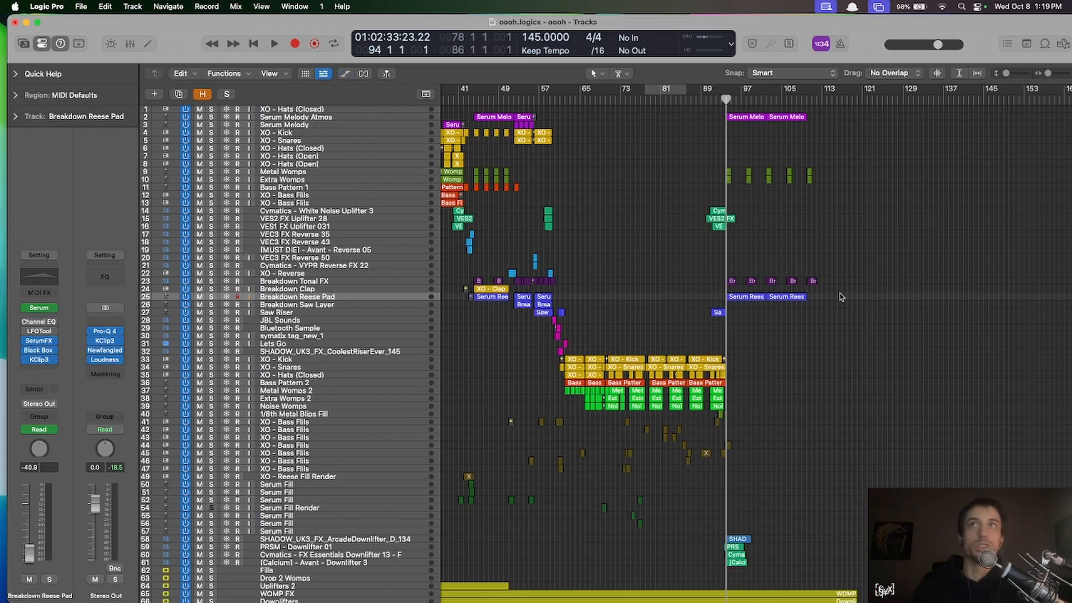
# - Select the second drop's Extra Womps 2 and Noise Womps tracks and solo both
pyautogui.scroll(-3, 852, 331)
pyautogui.scroll(5, 851, 330)
pyautogui.scroll(-10, 851, 331)
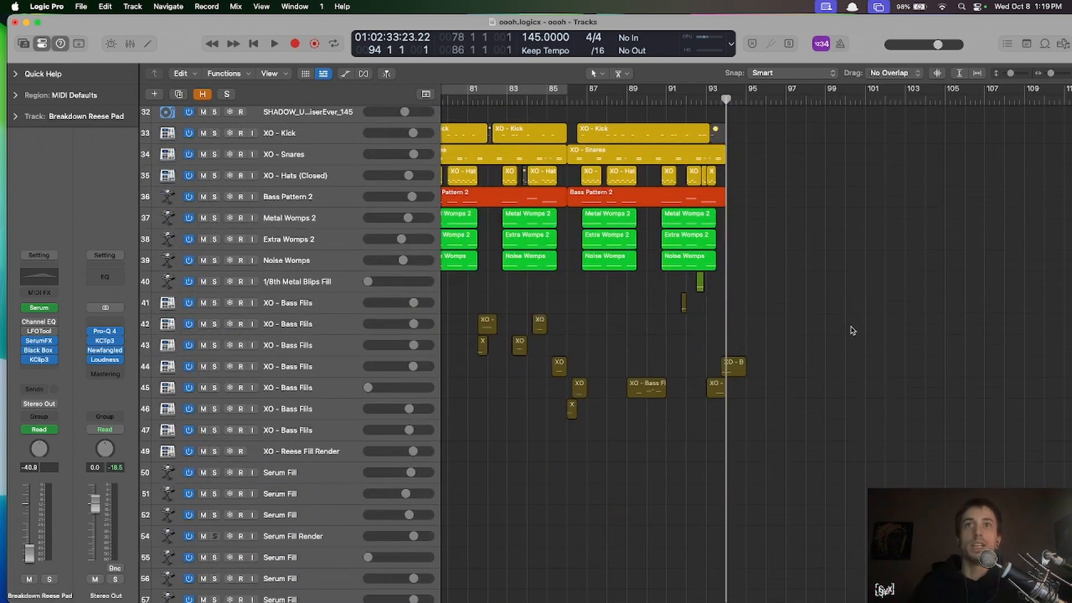
pyautogui.hscroll(-4, 851, 331)
pyautogui.hscroll(-3, 732, 345)
pyautogui.click(317, 226)
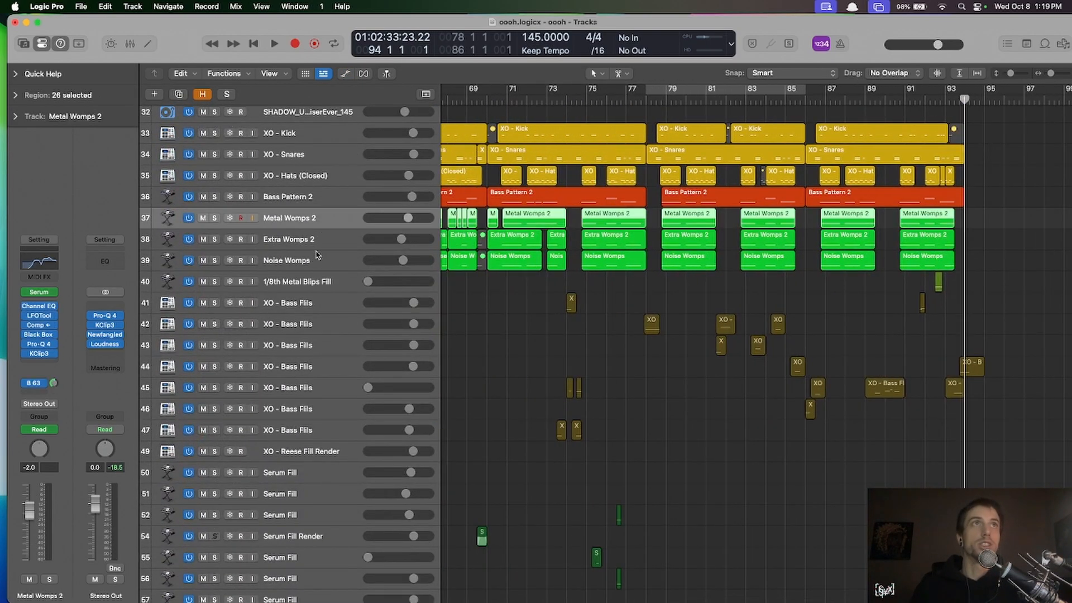
pyautogui.click(304, 241)
pyautogui.keyDown('shift'); pyautogui.click(305, 260); pyautogui.keyUp('shift')
pyautogui.scroll(-3, 490, 290)
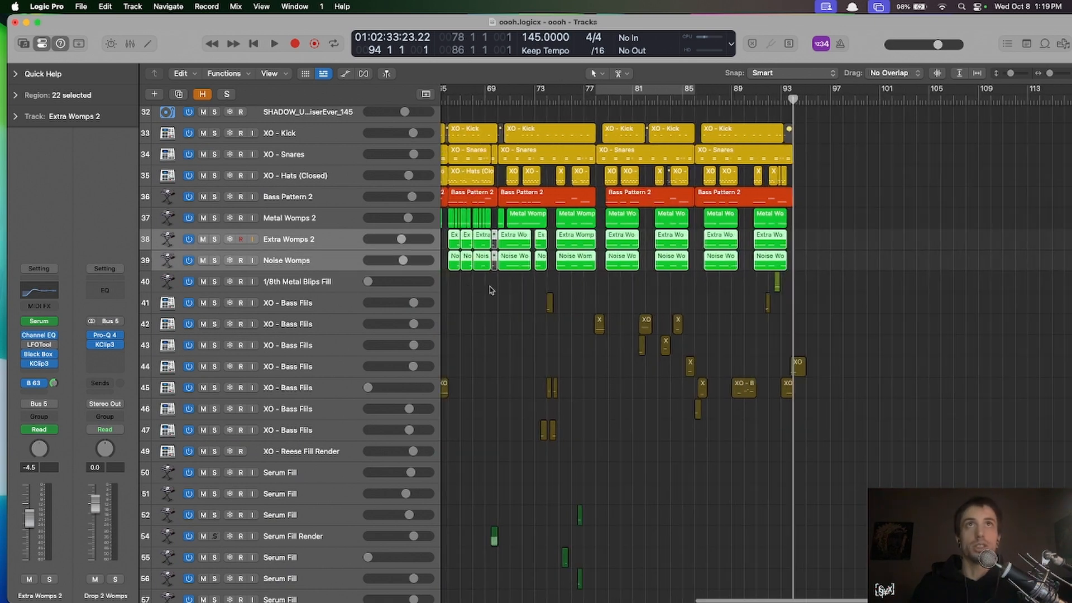
pyautogui.click(214, 239)
# - Set a cycle range from bar 70 to bar 74 and play the soloed Extra Womps 2 and Noise Womps tracks
pyautogui.scroll(3, 675, 119)
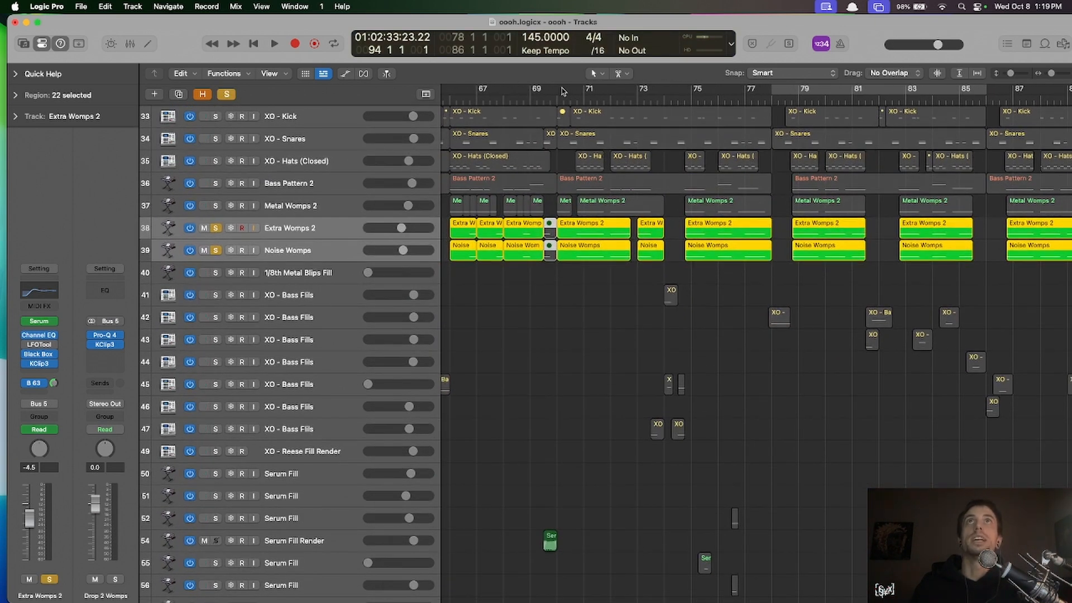
pyautogui.moveTo(562, 91); pyautogui.dragTo(667, 91)
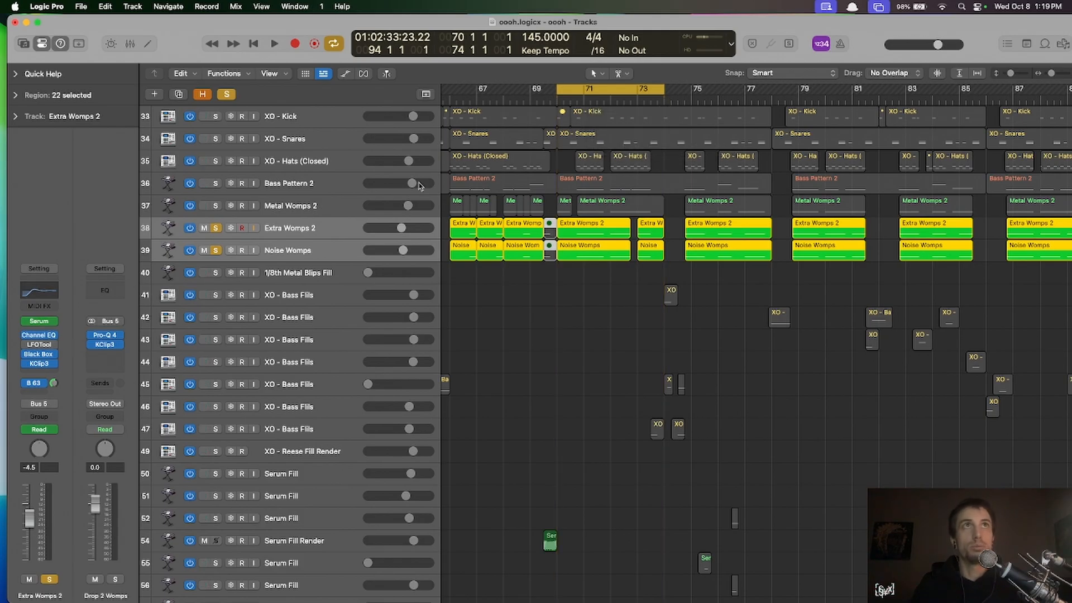
pyautogui.click(312, 234)
pyautogui.click(309, 253)
pyautogui.click(299, 230)
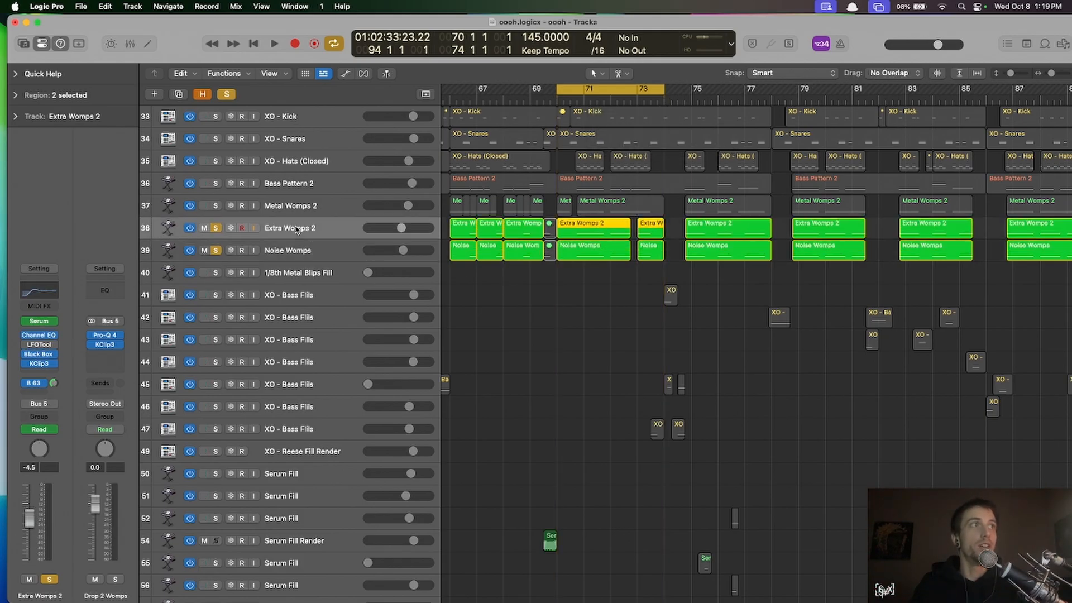
pyautogui.press('space')
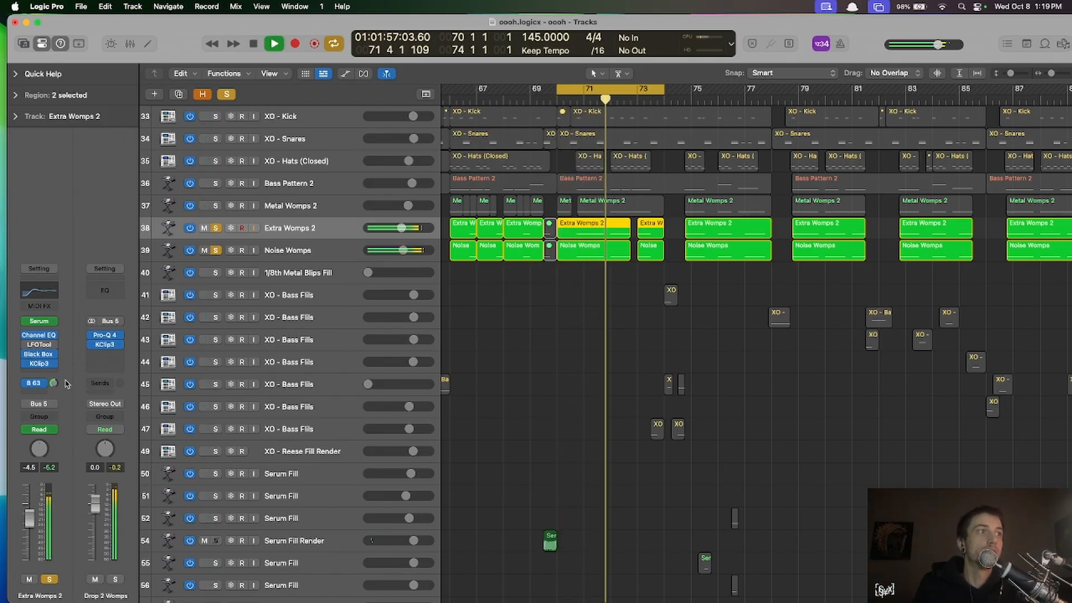
# - Unsolo Noise Womps and move the cycle start to bar 70, beat 4 while Extra Womps 2 plays, stopping playback at the end
pyautogui.click(216, 250)
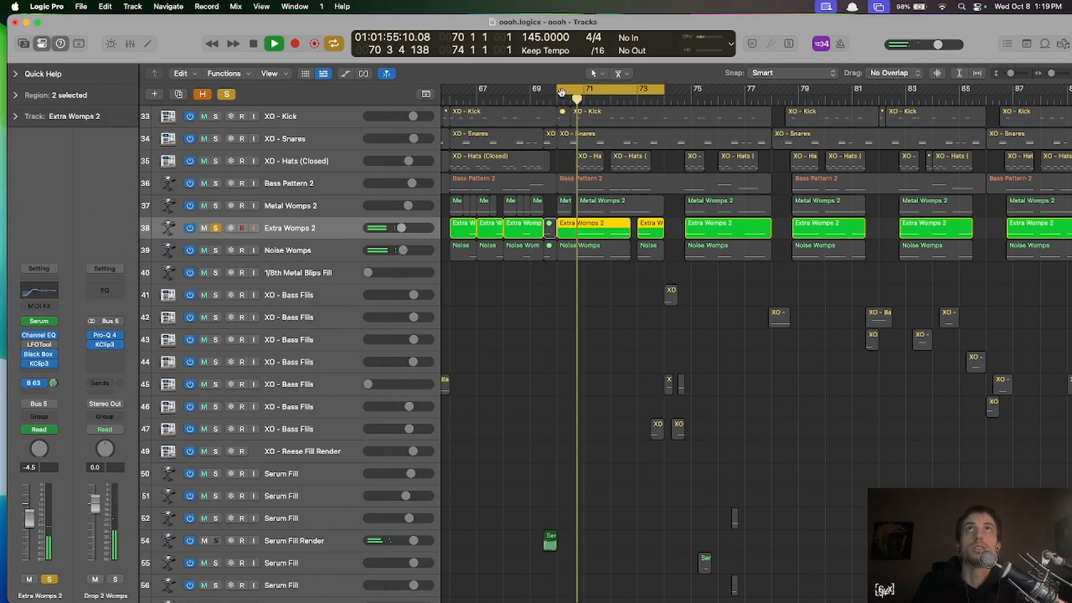
pyautogui.moveTo(558, 91); pyautogui.dragTo(578, 91)
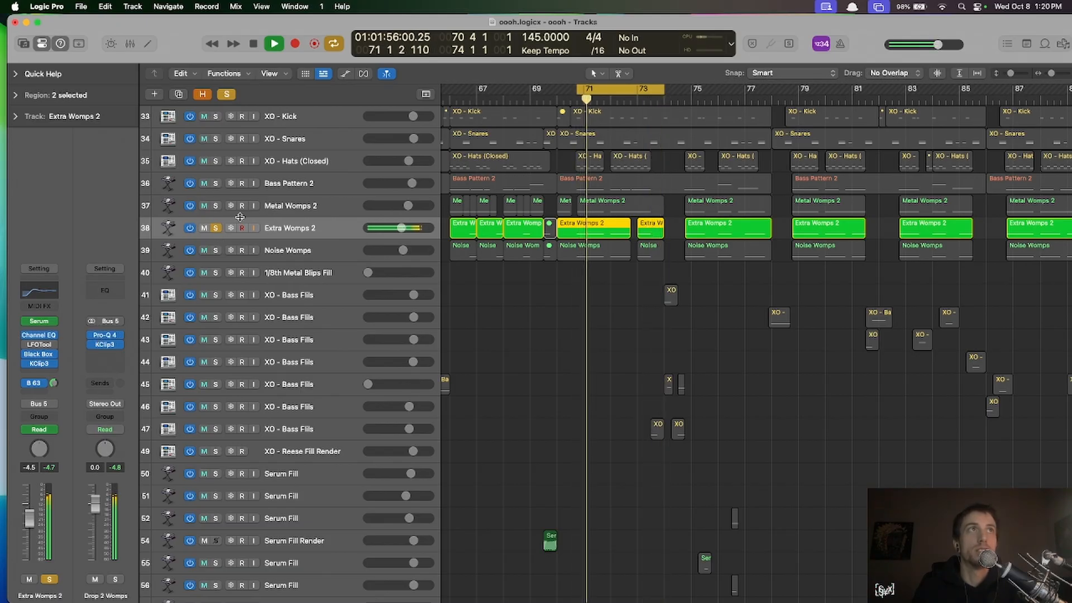
pyautogui.press('space')
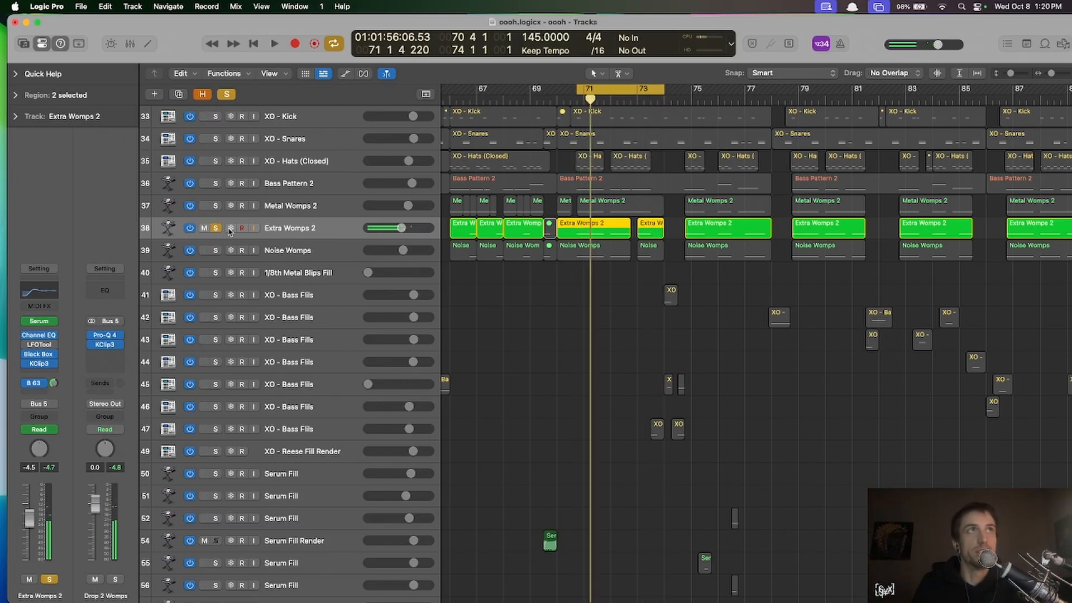
# - Inspect the Serum patch on Extra Womps 2 during playback, close its window and stop playback
pyautogui.click(39, 321)
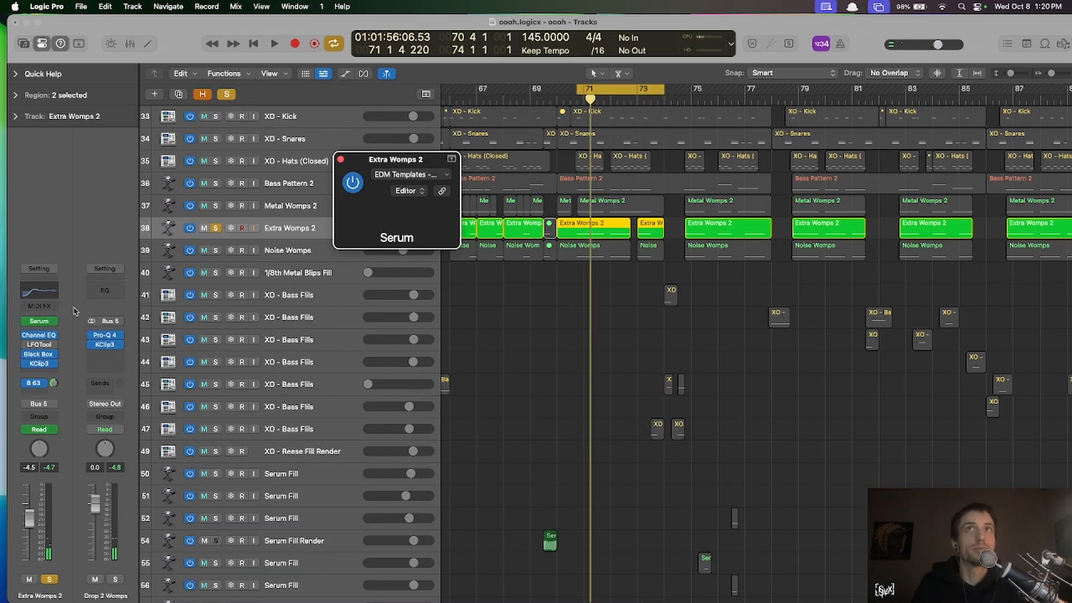
pyautogui.press('space')
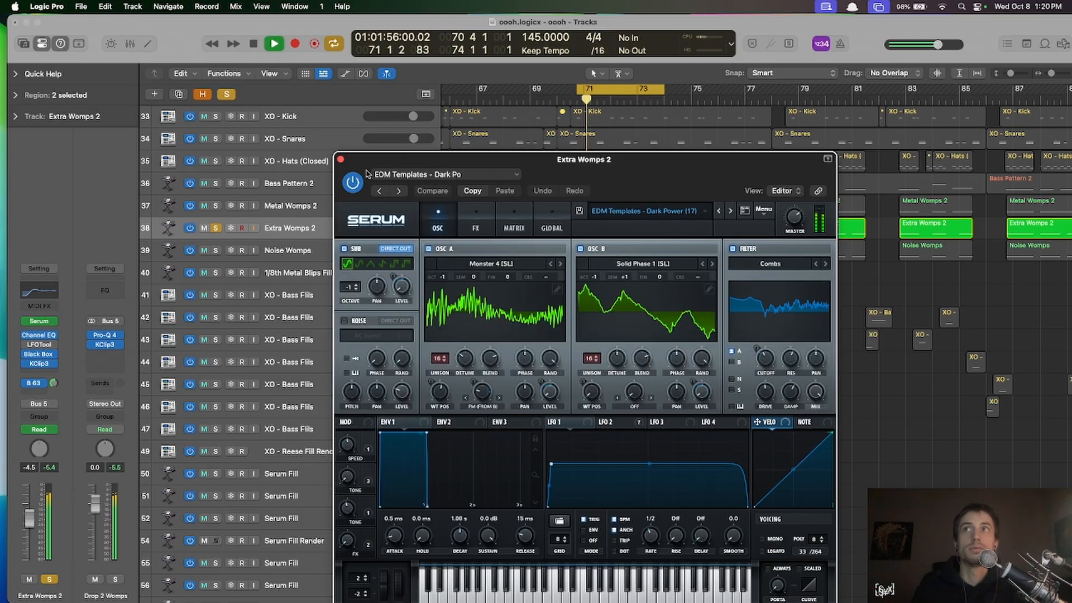
pyautogui.click(340, 160)
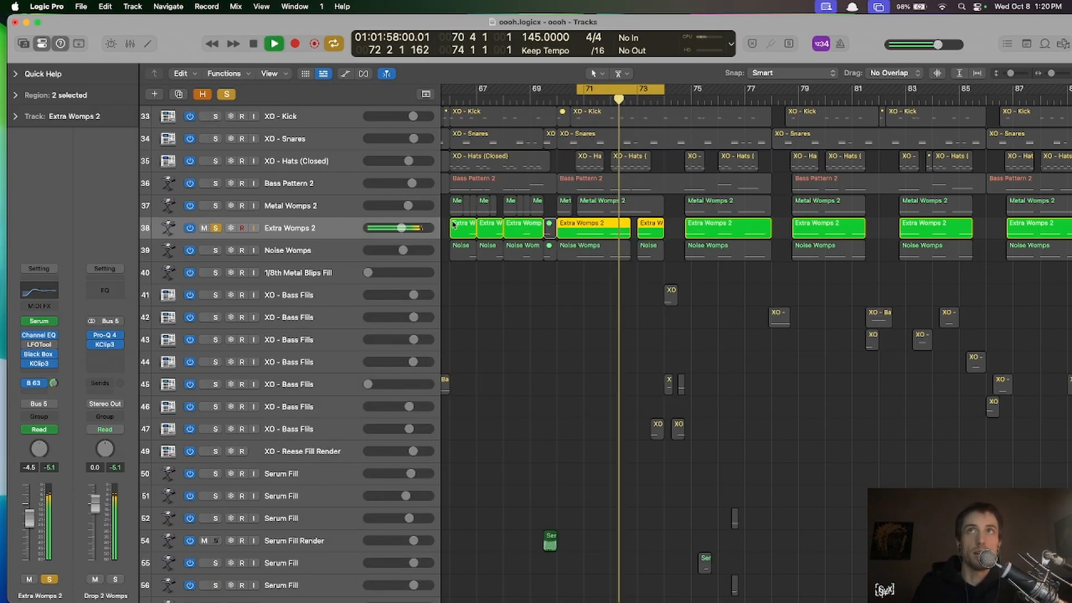
pyautogui.press('space')
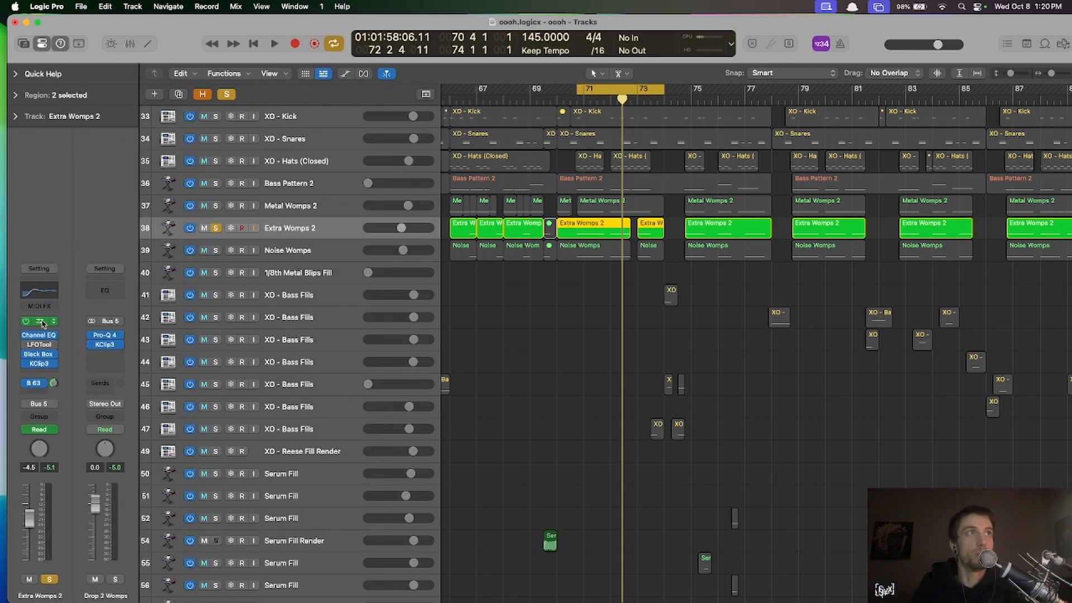
# - Inspect the Channel EQ on Extra Womps 2, close it and open the Pro-Q 4 on the Drop 2 Womps bus
pyautogui.click(41, 335)
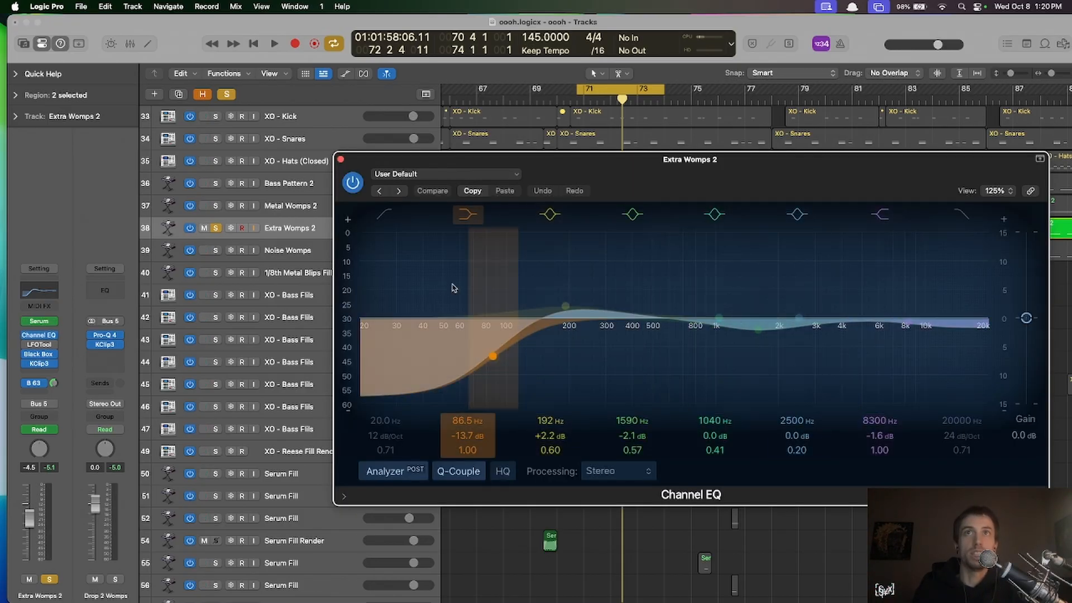
pyautogui.click(341, 162)
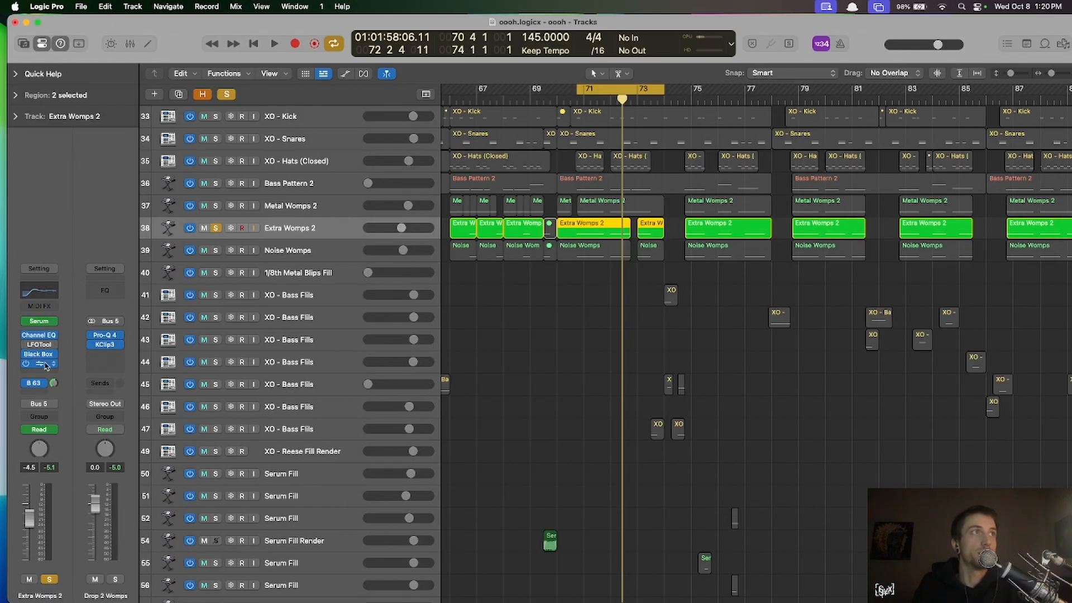
pyautogui.moveTo(40, 357)
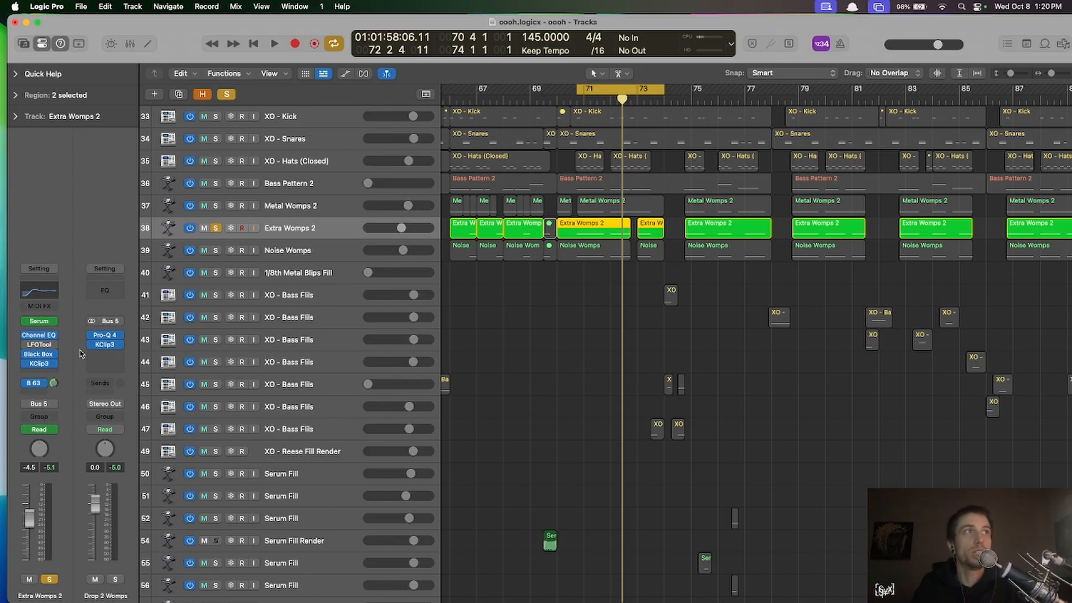
pyautogui.click(105, 335)
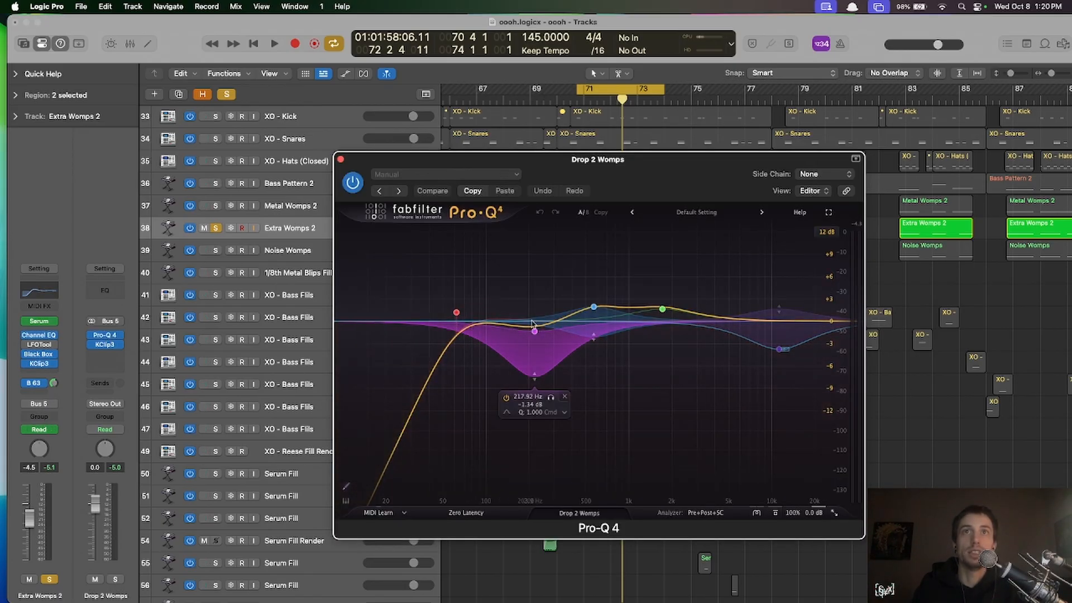
# - Inspect the Pro-Q 4 bands on the Drop 2 Womps bus, expand the 11260 Hz side band's dynamics and remove that band
pyautogui.click(779, 349)
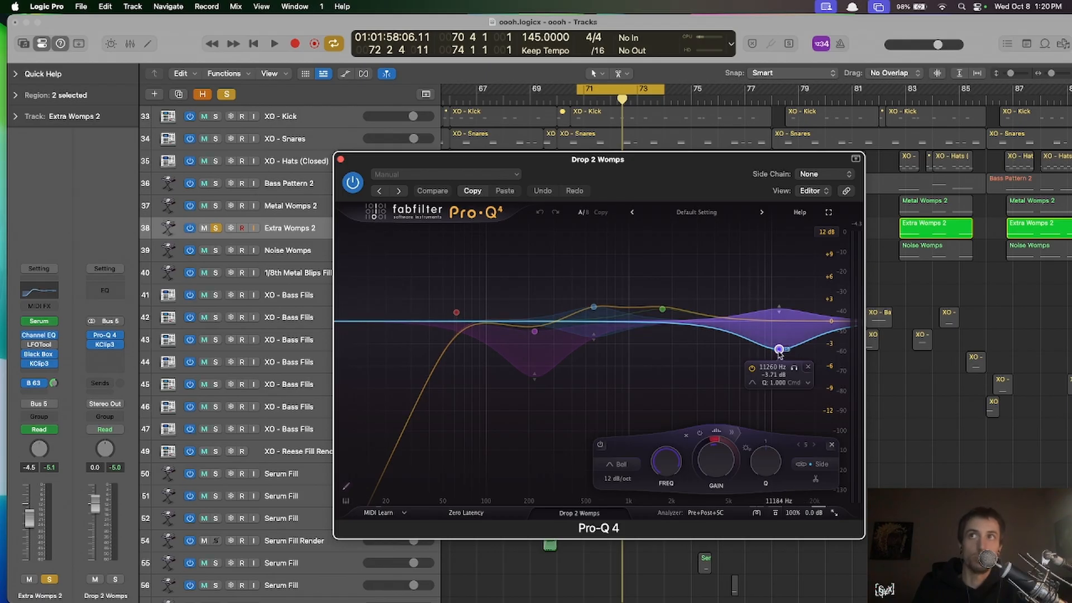
pyautogui.click(662, 309)
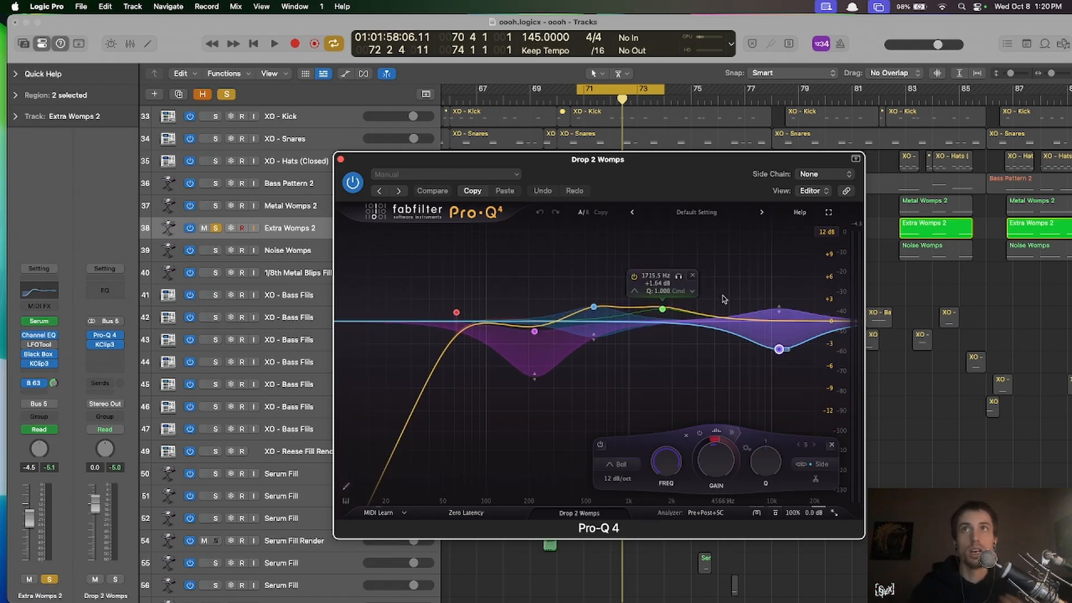
pyautogui.moveTo(623, 162); pyautogui.dragTo(582, 134)
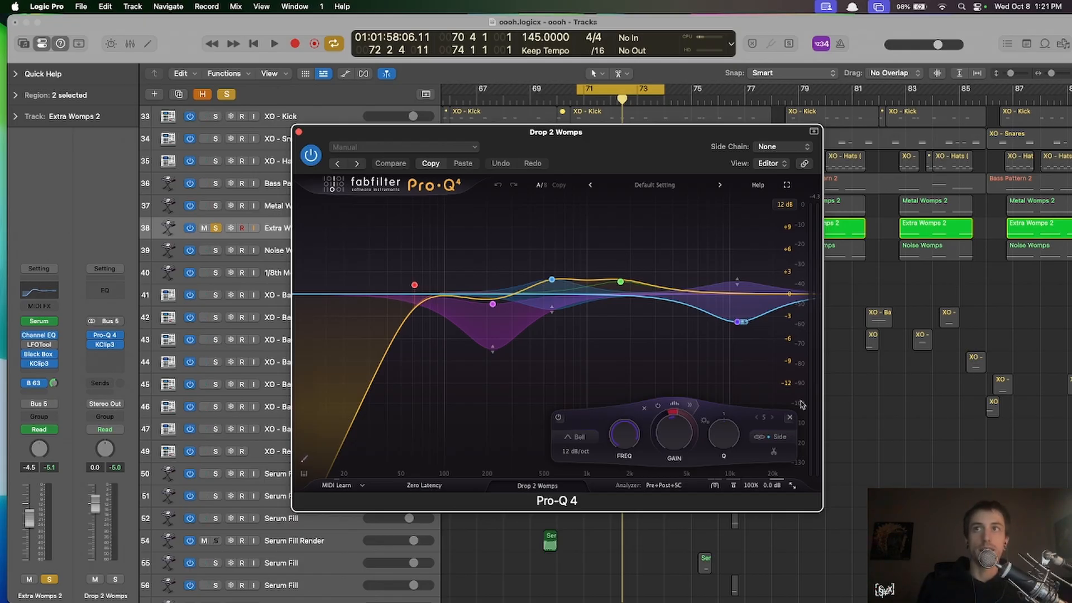
pyautogui.click(690, 404)
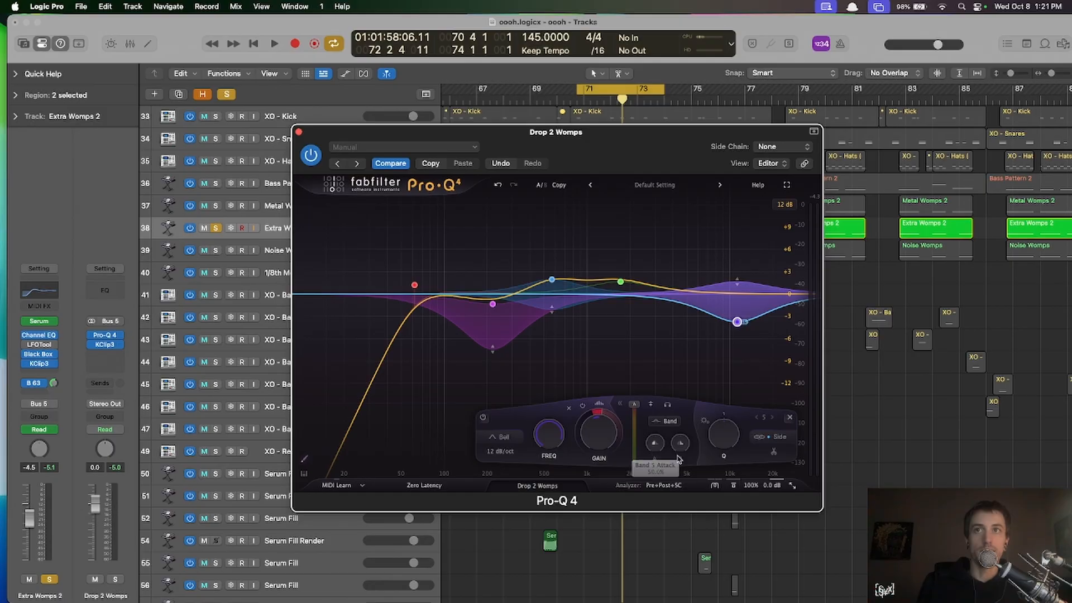
pyautogui.click(790, 420)
# - Select the band at about 1.7 kHz, play the soloed Extra Womps 2 through the Pro-Q 4, stop playback and close the plug-in
pyautogui.click(620, 281)
pyautogui.press('space')
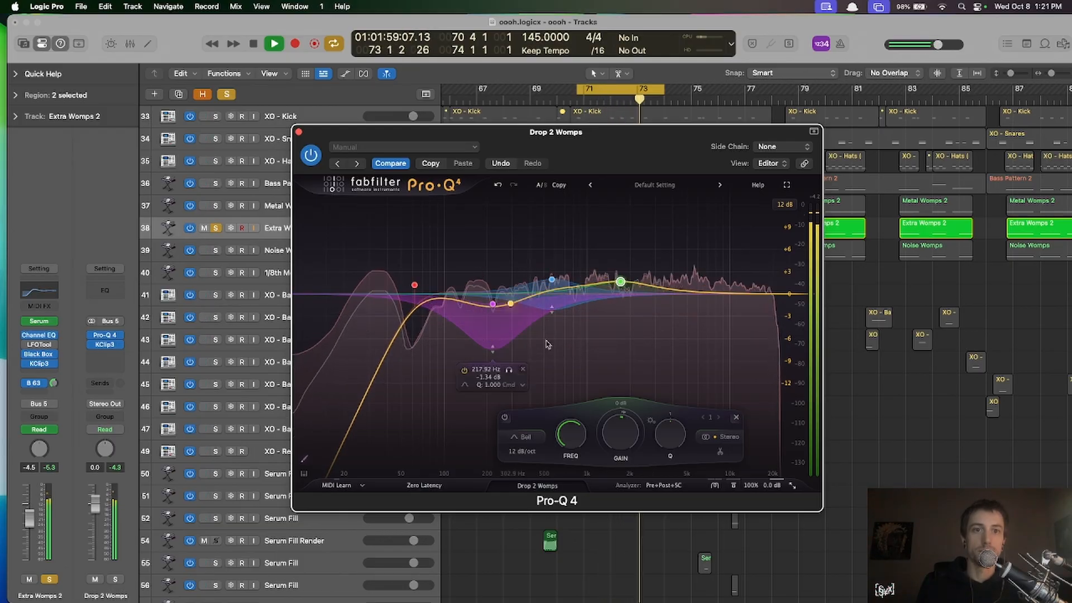
pyautogui.press('space')
pyautogui.click(299, 132)
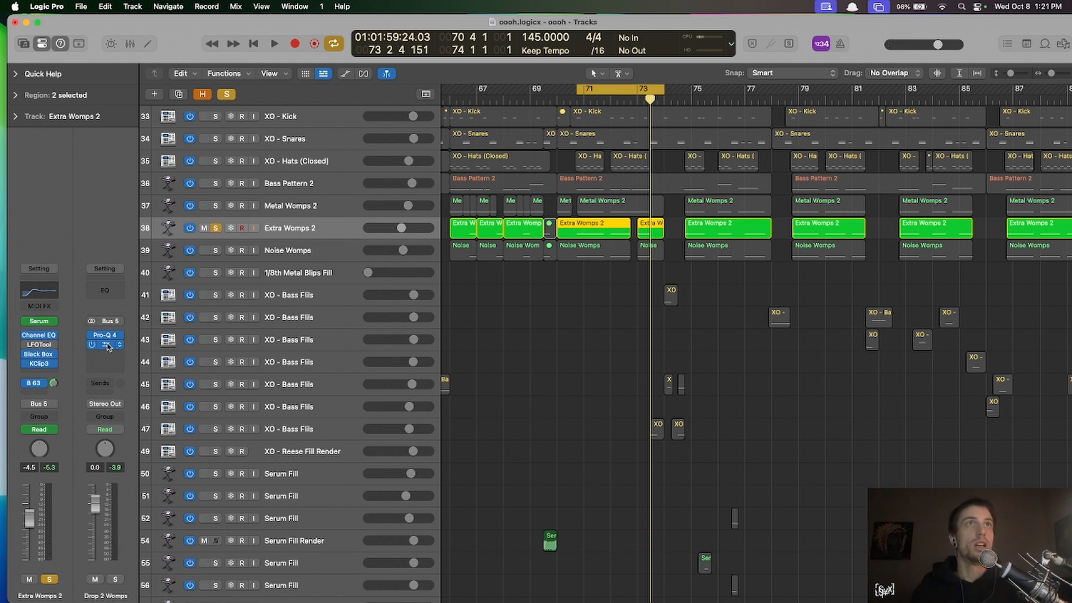
# - Solo Noise Womps in place of Extra Womps 2, select its track and play it
pyautogui.click(216, 251)
pyautogui.click(215, 227)
pyautogui.click(305, 249)
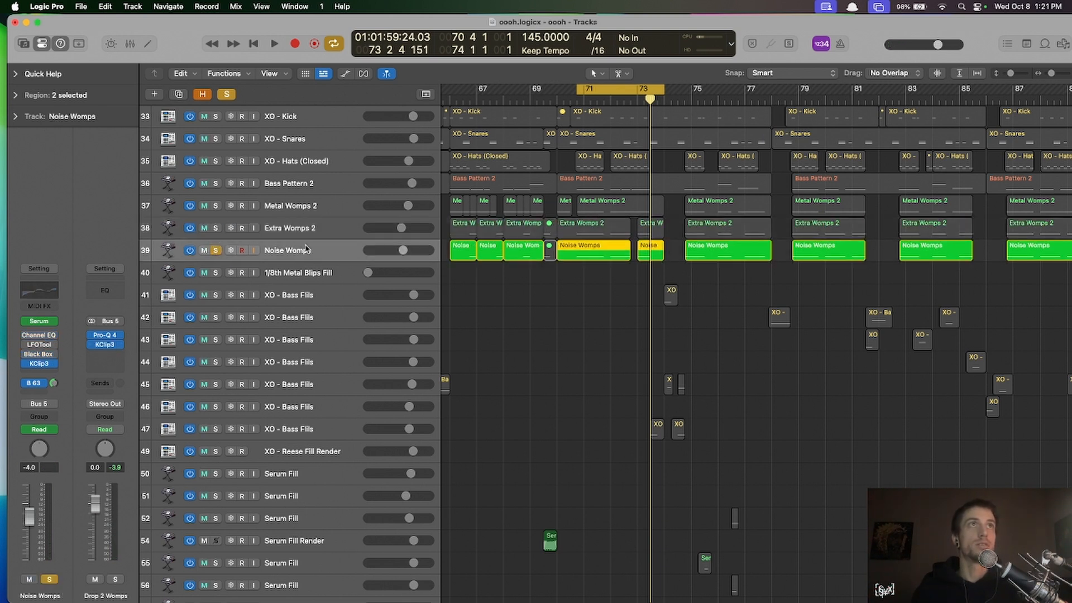
pyautogui.press('space')
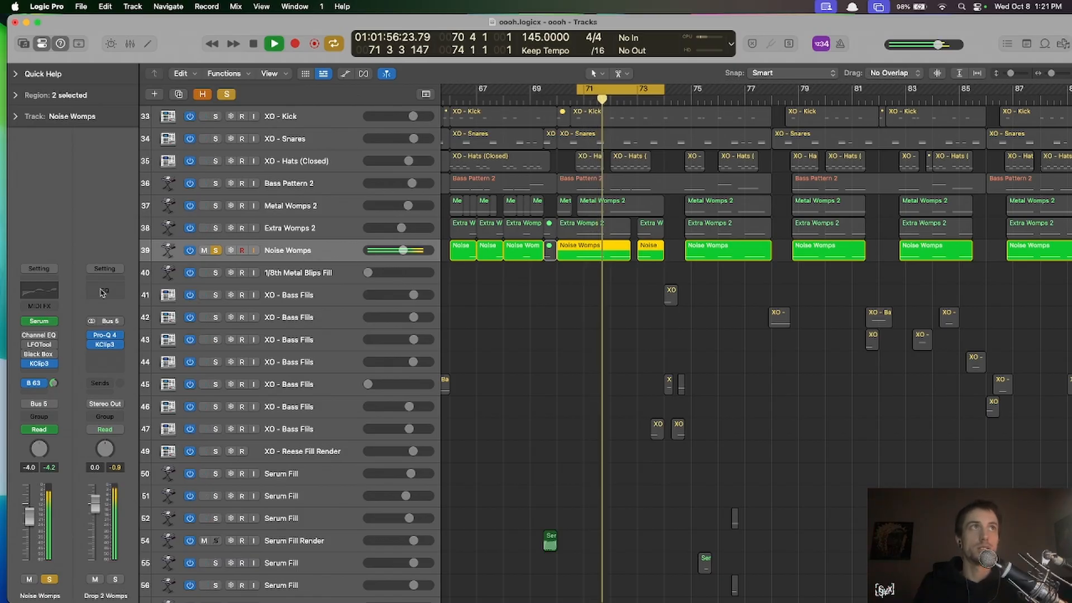
# - Inspect the Serum patch on Noise Womps during playback, stop playback and close its window
pyautogui.click(38, 321)
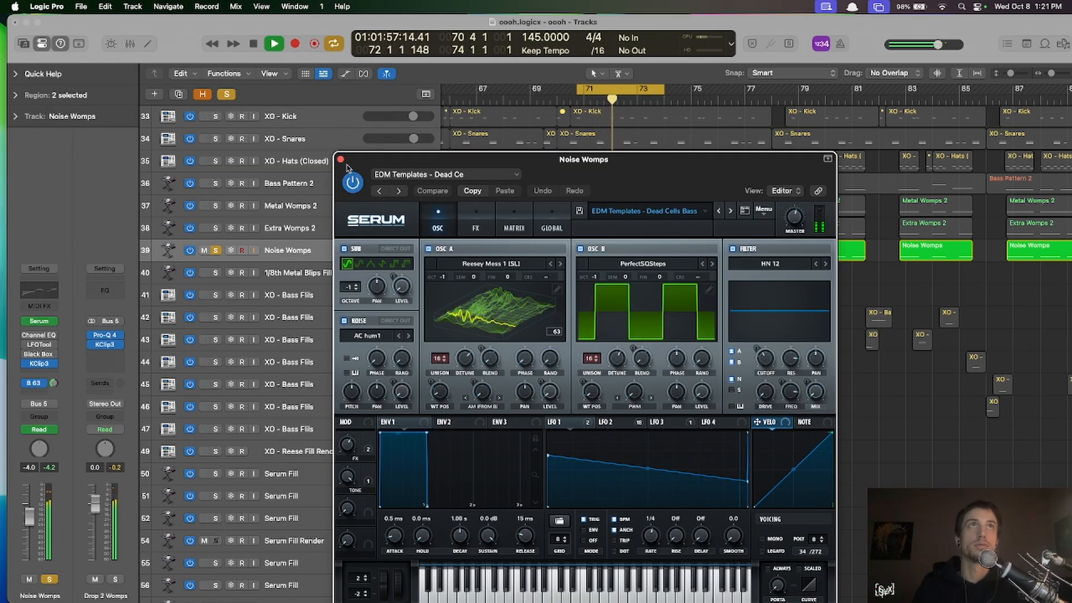
pyautogui.press('space')
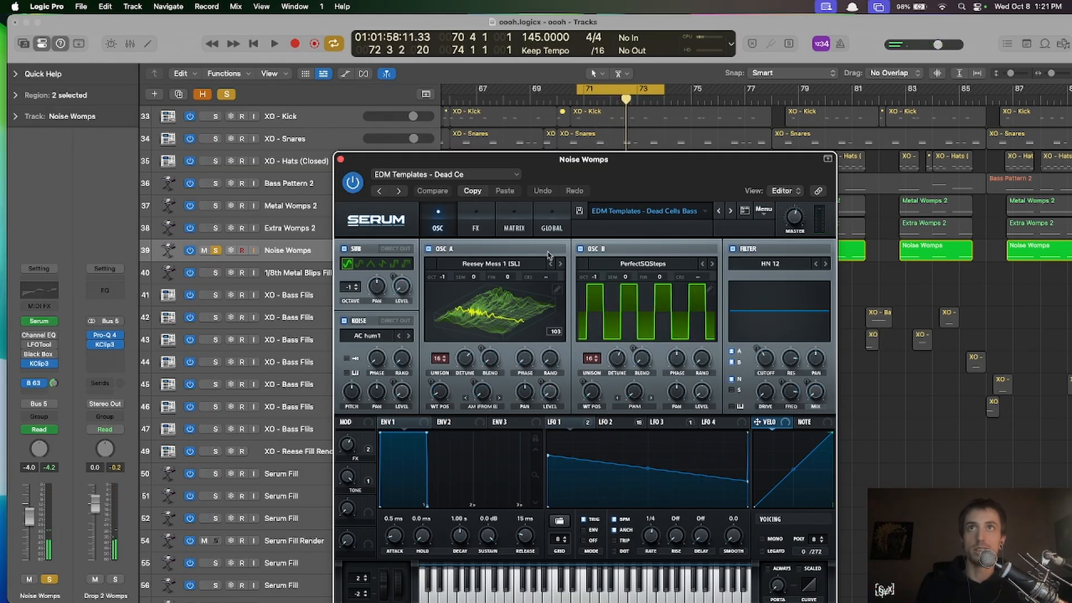
pyautogui.click(341, 159)
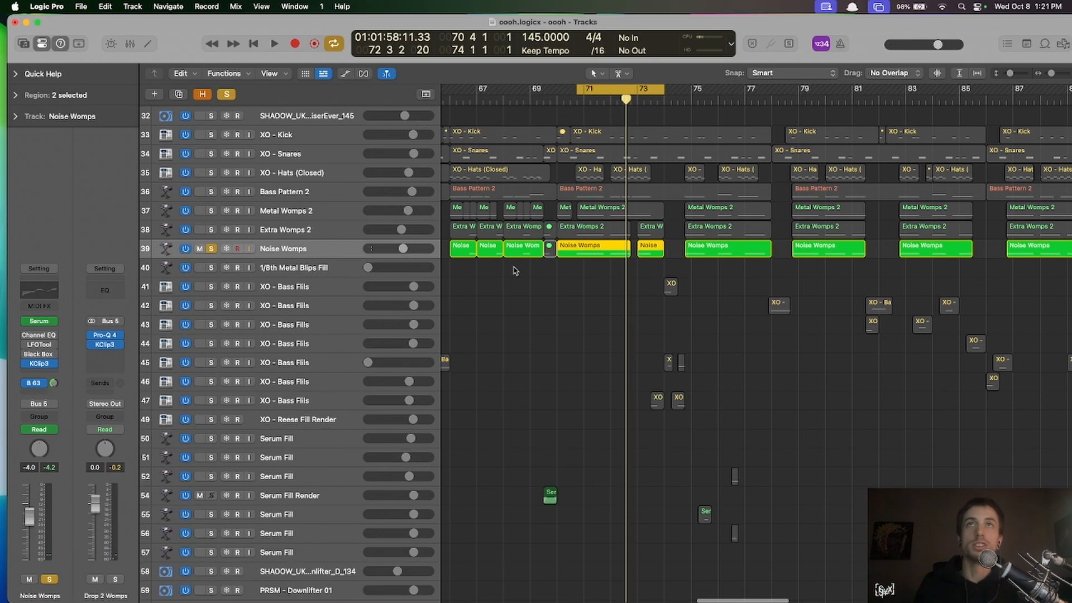
# - Inspect the KClip3 on the Drop 2 Womps bus, close it and unsolo Noise Womps
pyautogui.press('super+Up')
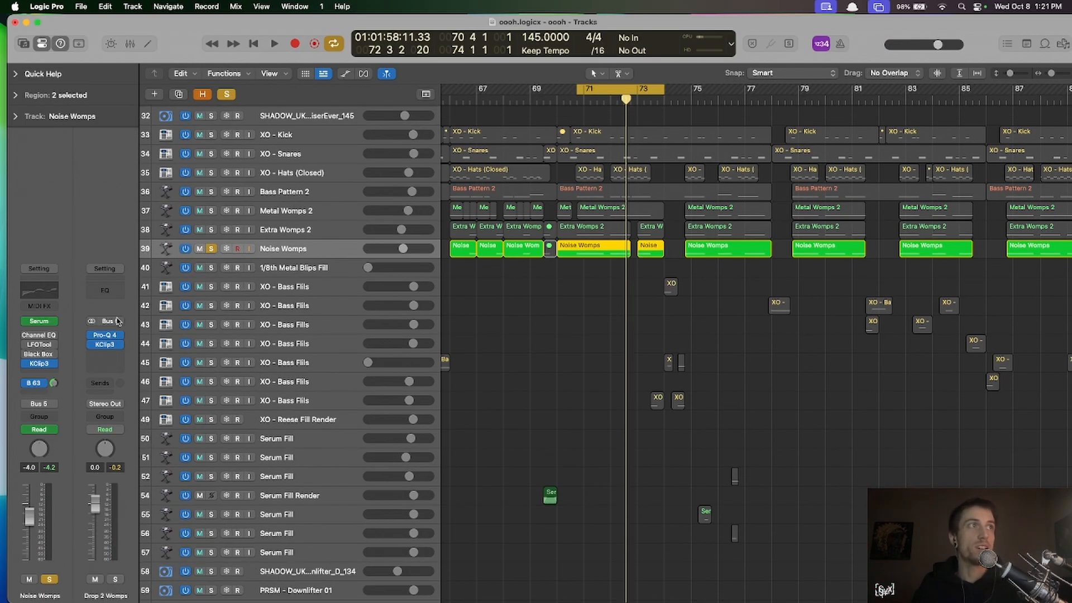
pyautogui.click(104, 345)
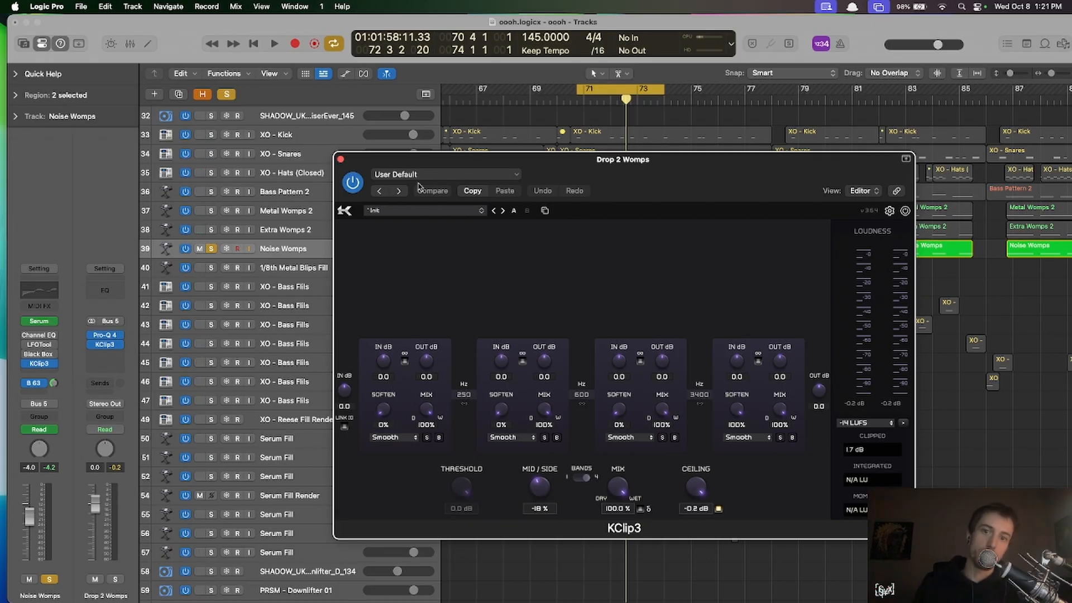
pyautogui.click(340, 160)
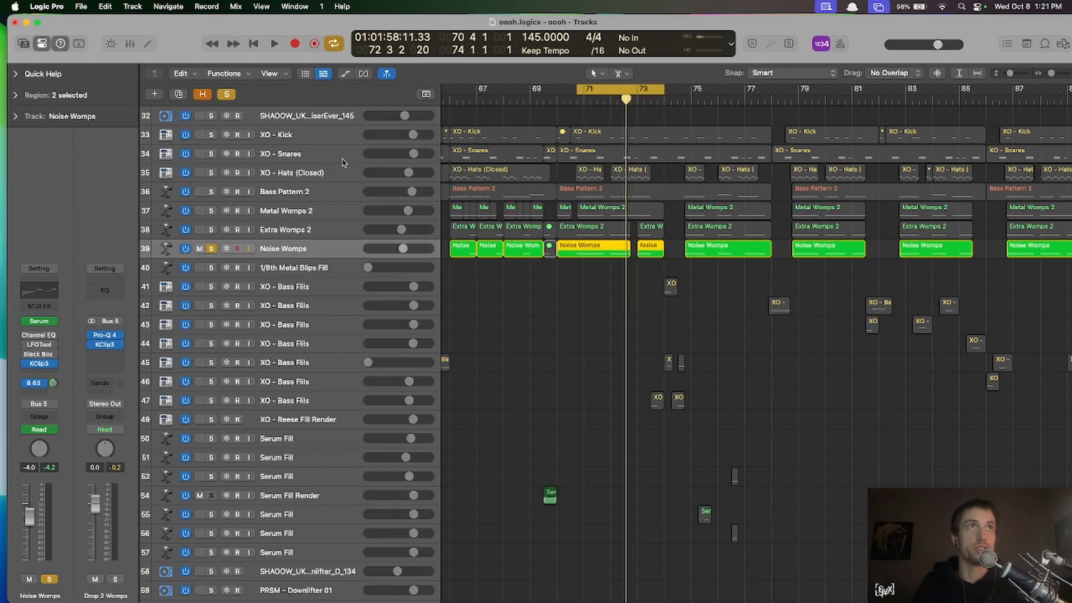
pyautogui.click(211, 248)
# - Turn off cycle mode and play the outro from bar 94
pyautogui.press('z')
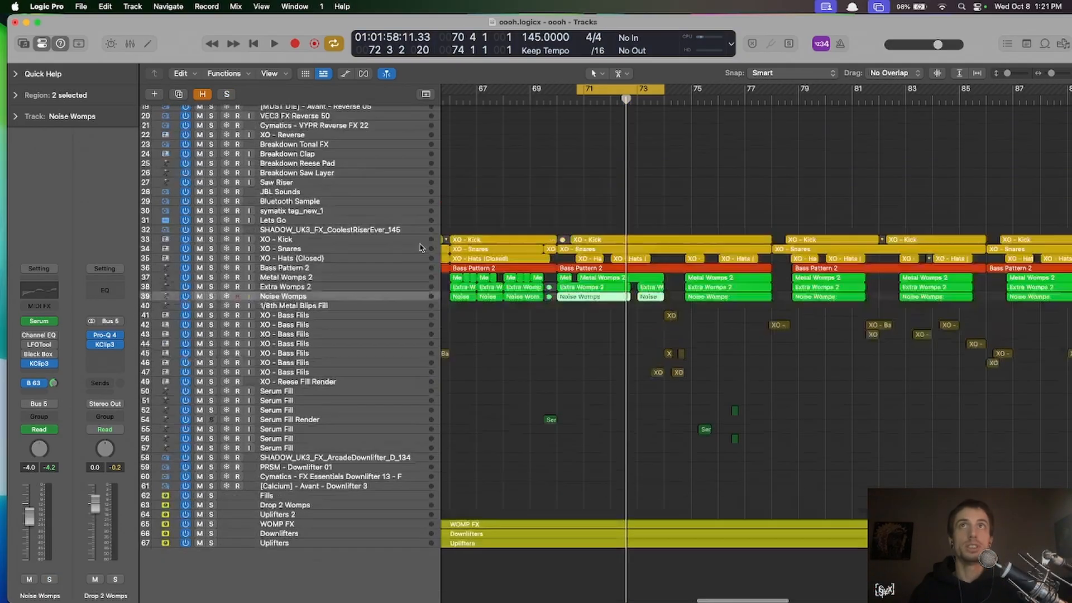
pyautogui.press('super+Right')
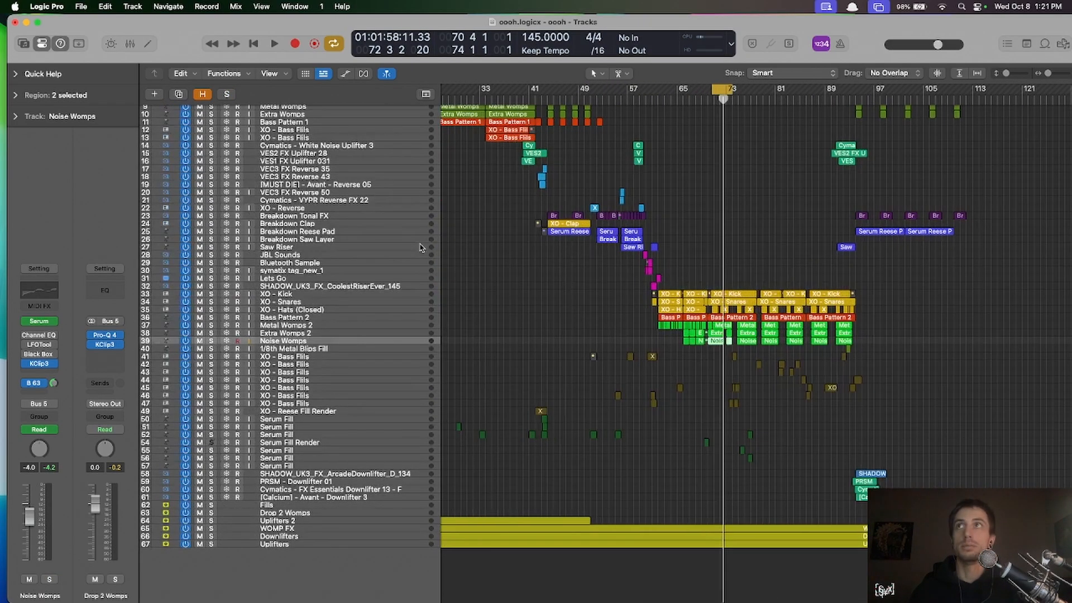
pyautogui.click(855, 101)
pyautogui.hscroll(5, 888, 218)
pyautogui.press('space')
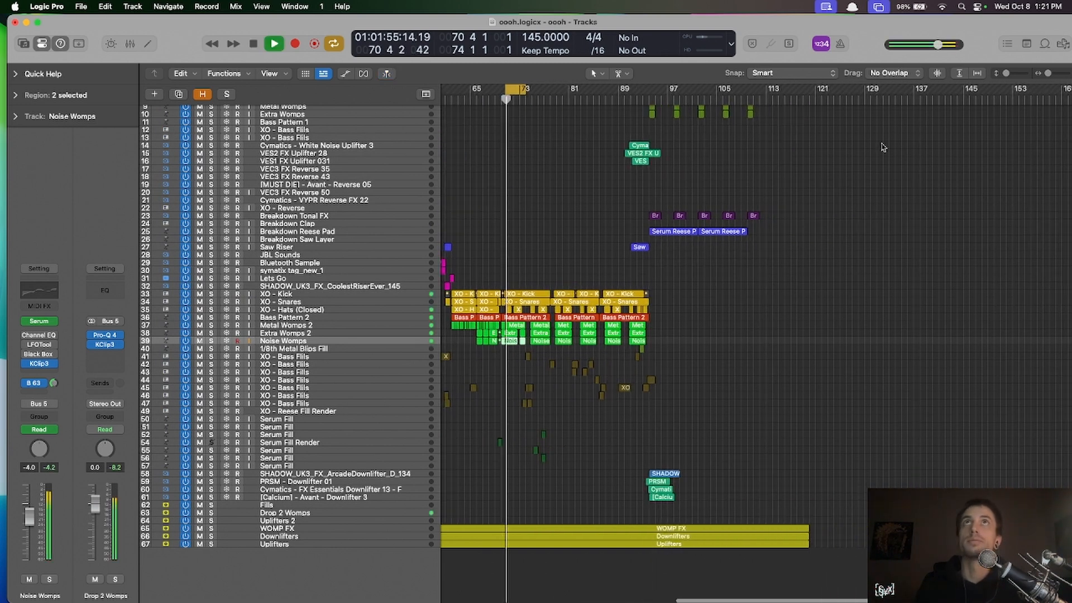
pyautogui.press('c')
pyautogui.press('space')
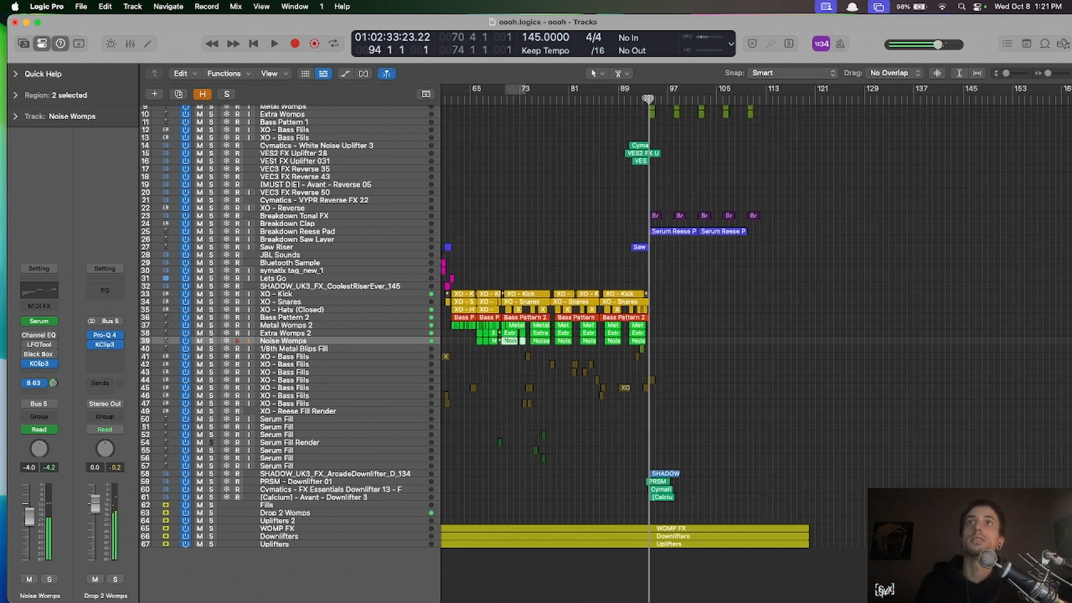
pyautogui.press('space')
# - Examine the outro's melody, womp, tonal FX, pad and downlifter regions from bar 94 during playback
pyautogui.press('super+Left')
pyautogui.scroll(2, 700, 244)
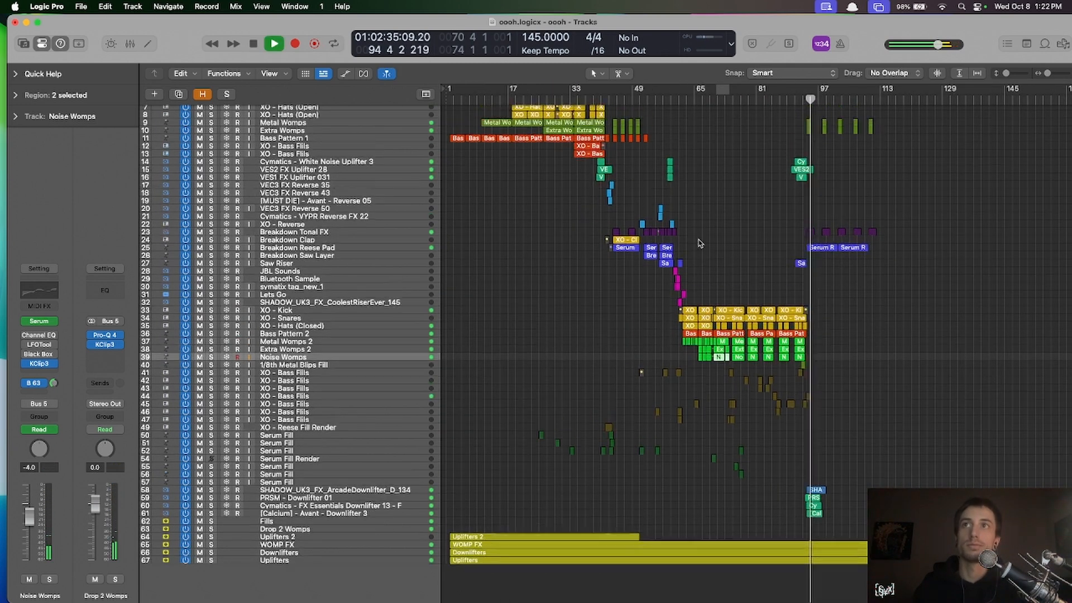
pyautogui.scroll(4, 700, 243)
pyautogui.click(723, 275)
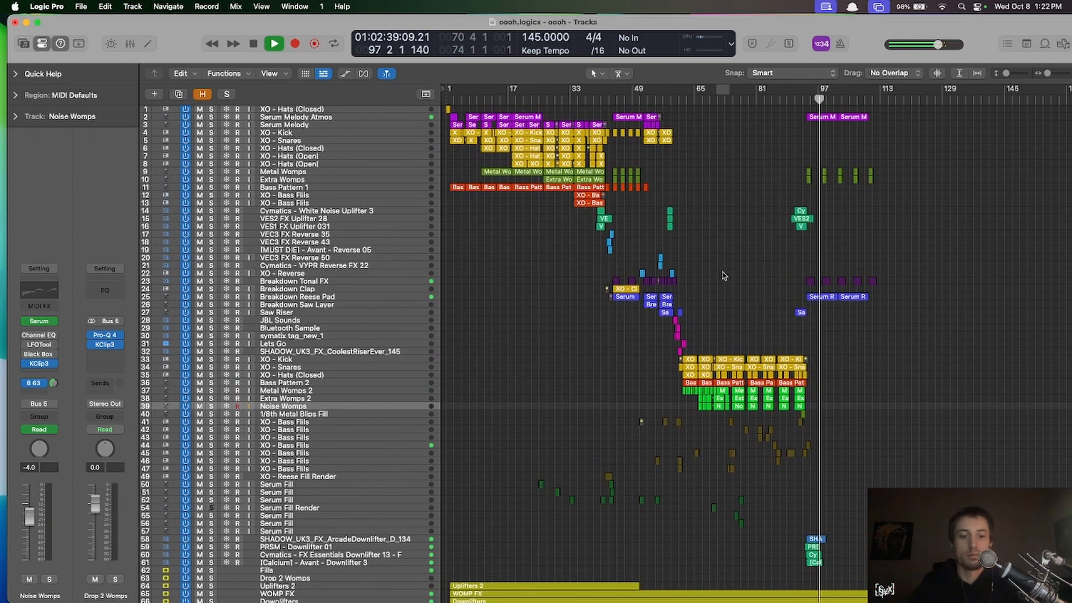
pyautogui.press('super+Right')
pyautogui.press('super+Right')
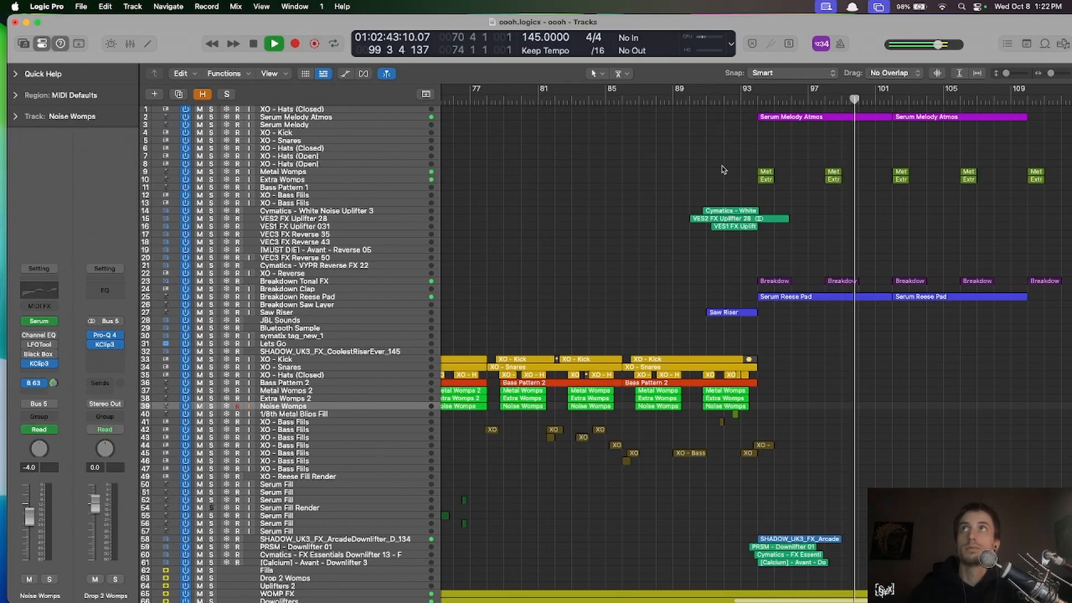
pyautogui.press('super+Left')
pyautogui.press('super+Left')
pyautogui.hscroll(5, 764, 180)
pyautogui.press('super+Left')
pyautogui.press('super+Left')
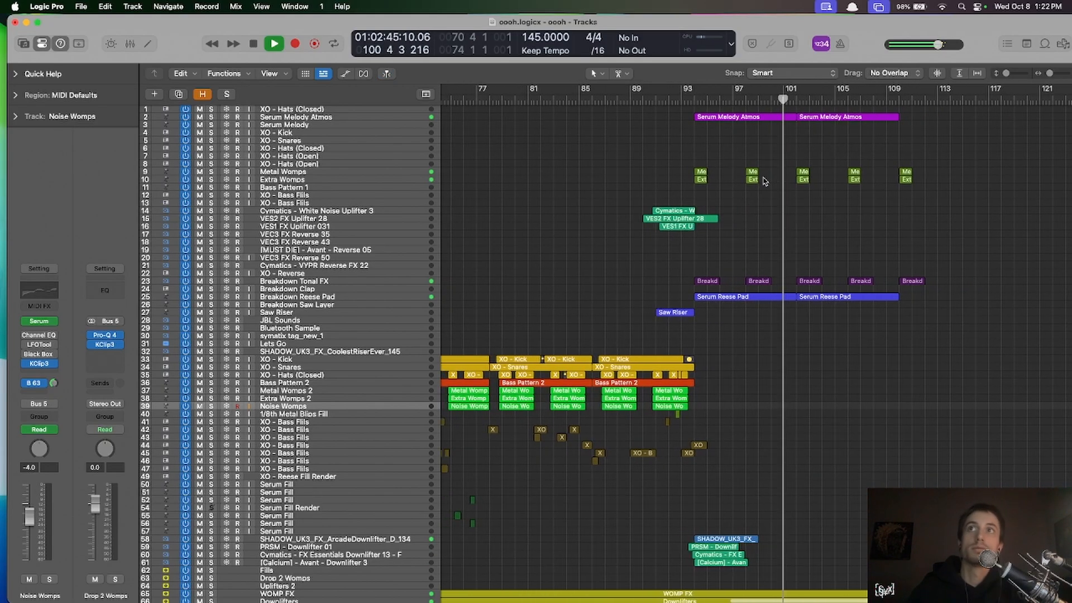
pyautogui.press('super+Left')
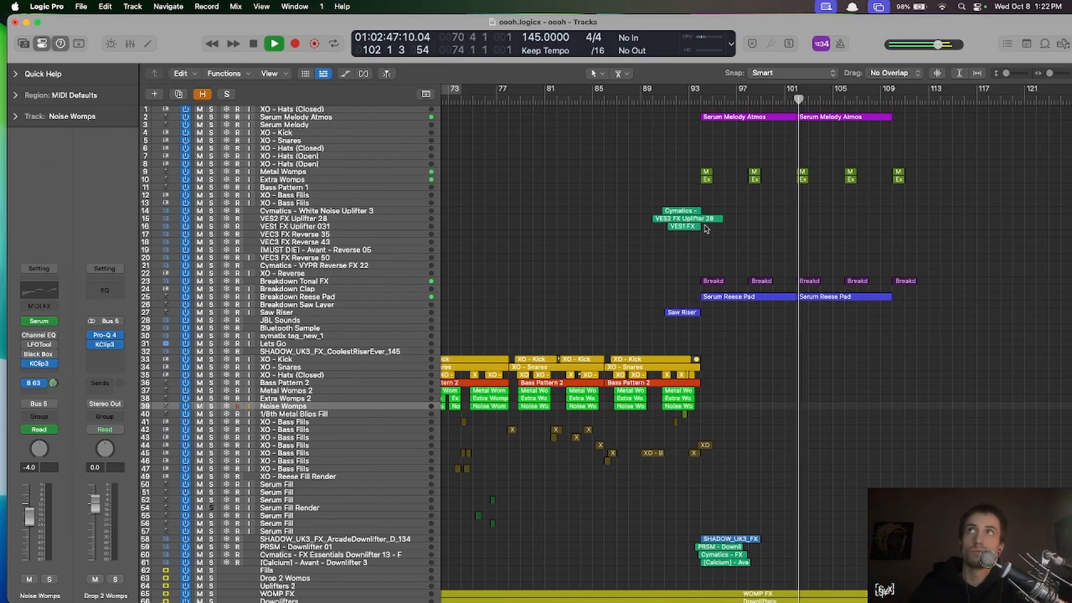
# - Review the whole arrangement while the outro plays, stopping playback around bar 107
pyautogui.press('super+Left')
pyautogui.press('super+Left')
pyautogui.press('super+Left')
pyautogui.press('super+Left')
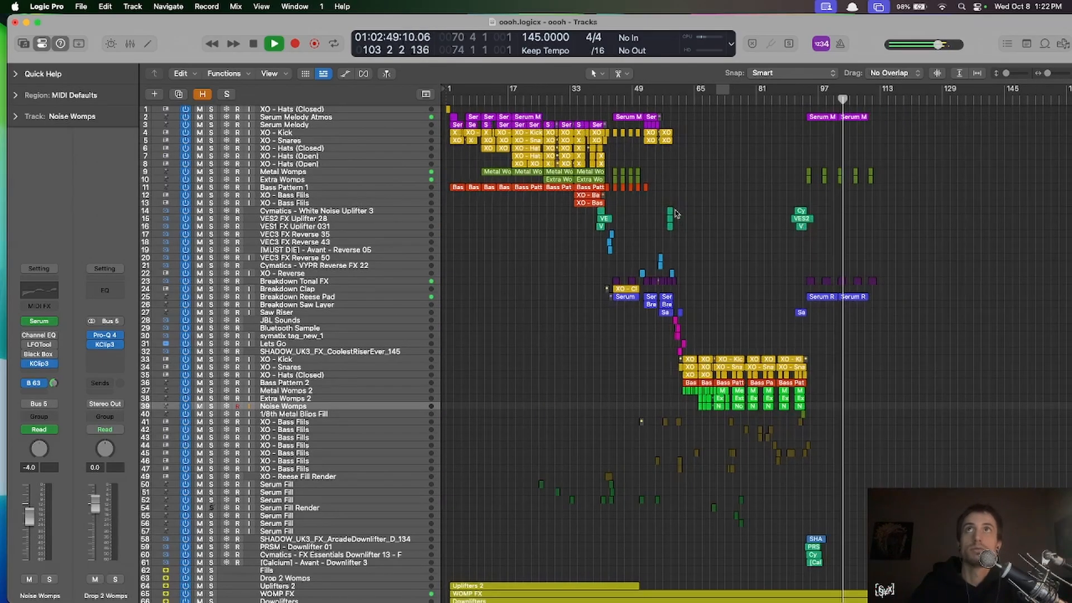
pyautogui.scroll(-3, 676, 214)
pyautogui.scroll(4, 676, 214)
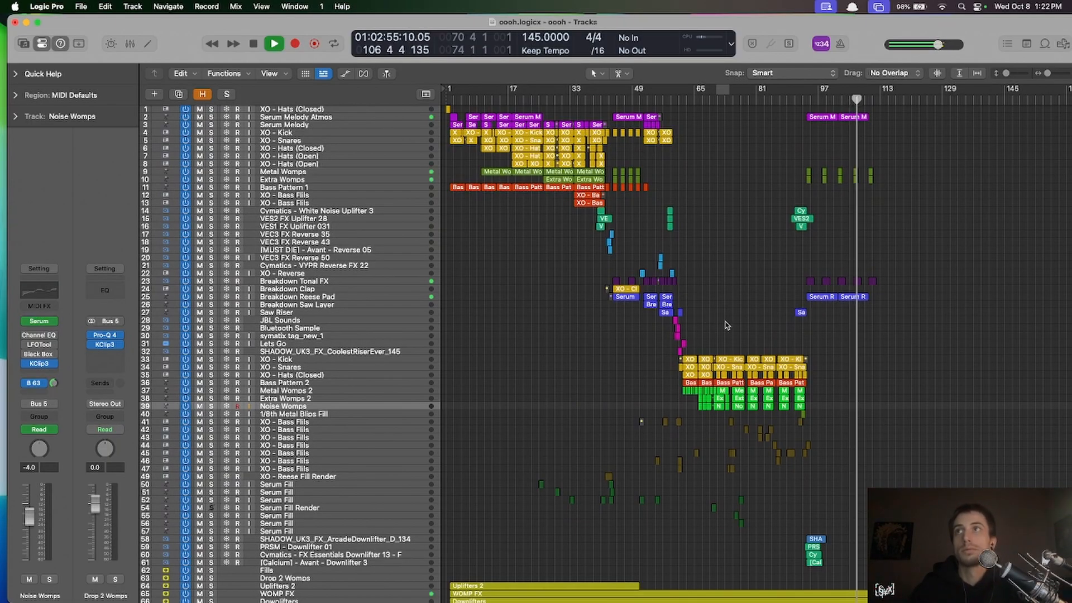
pyautogui.press('space')
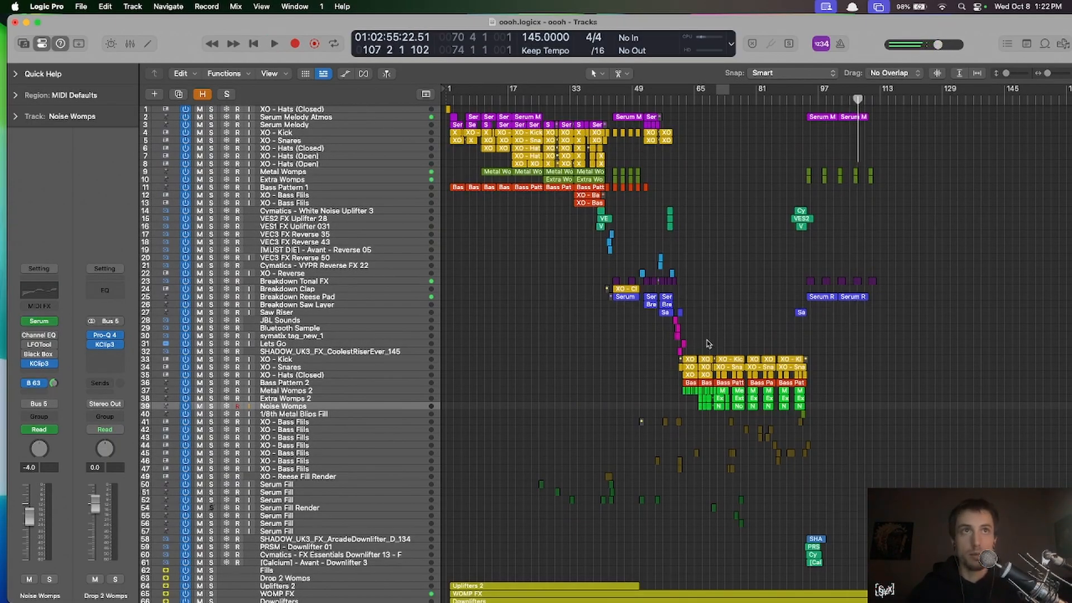
# - Show the mixer, inspect the Pro-Q 4 on the Stereo Out channel and close its window
pyautogui.press('x')
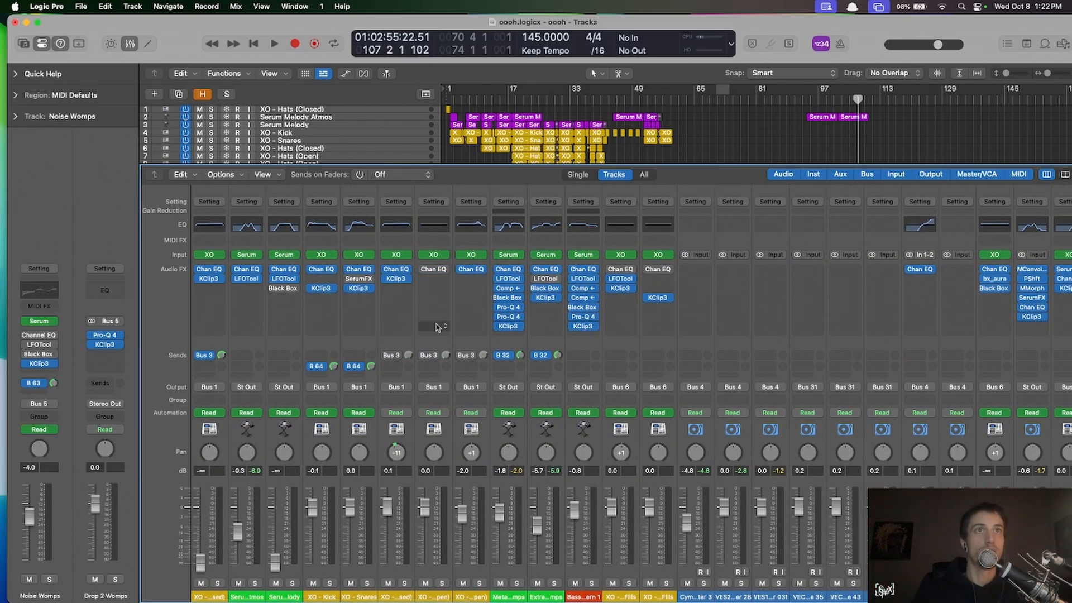
pyautogui.hscroll(3, 394, 457)
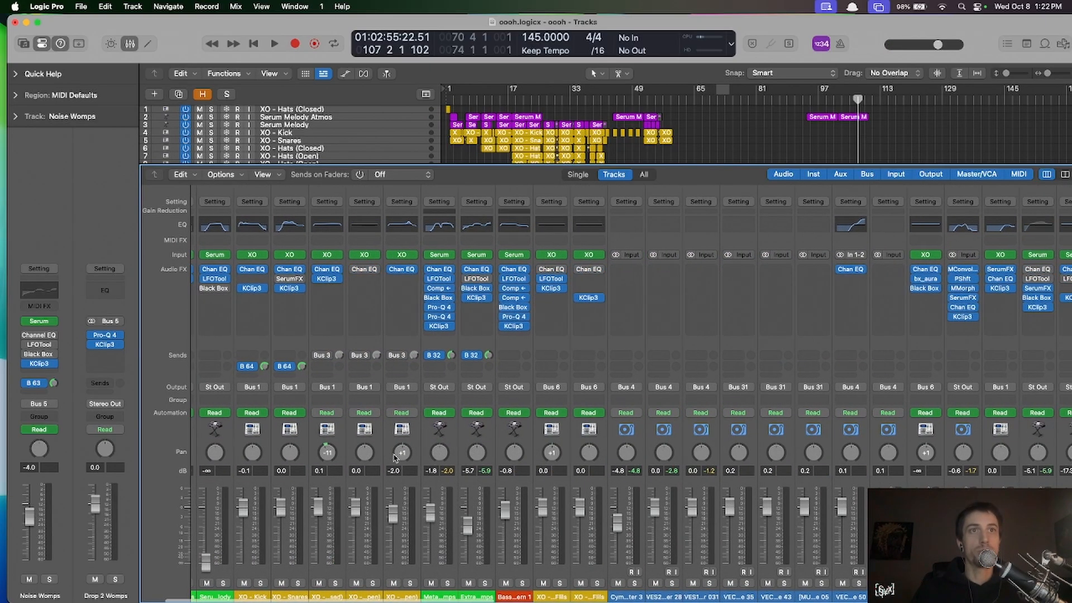
pyautogui.hscroll(10, 394, 462)
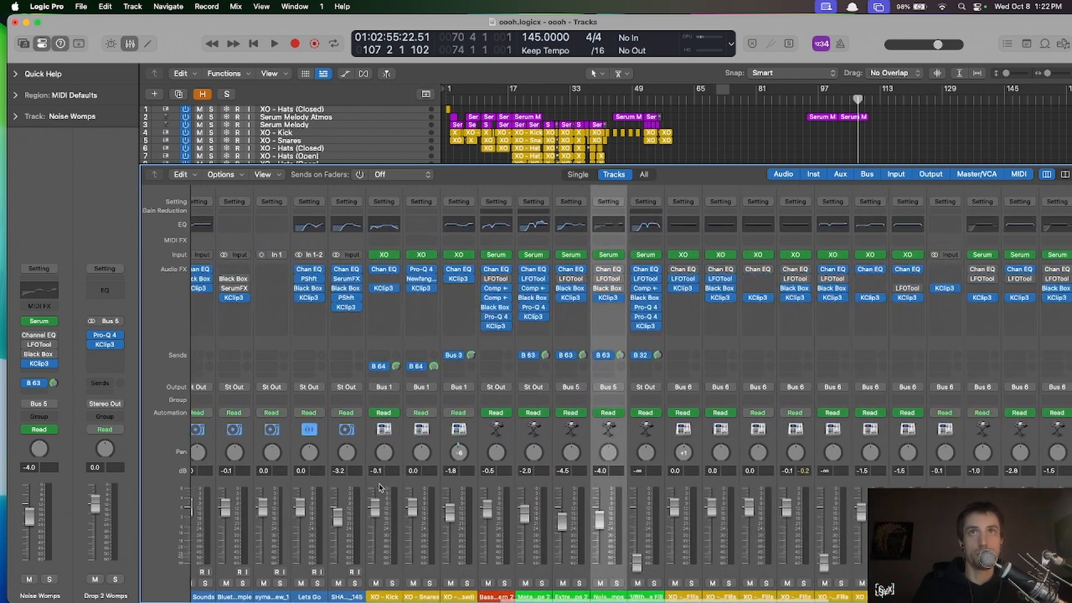
pyautogui.hscroll(10, 379, 488)
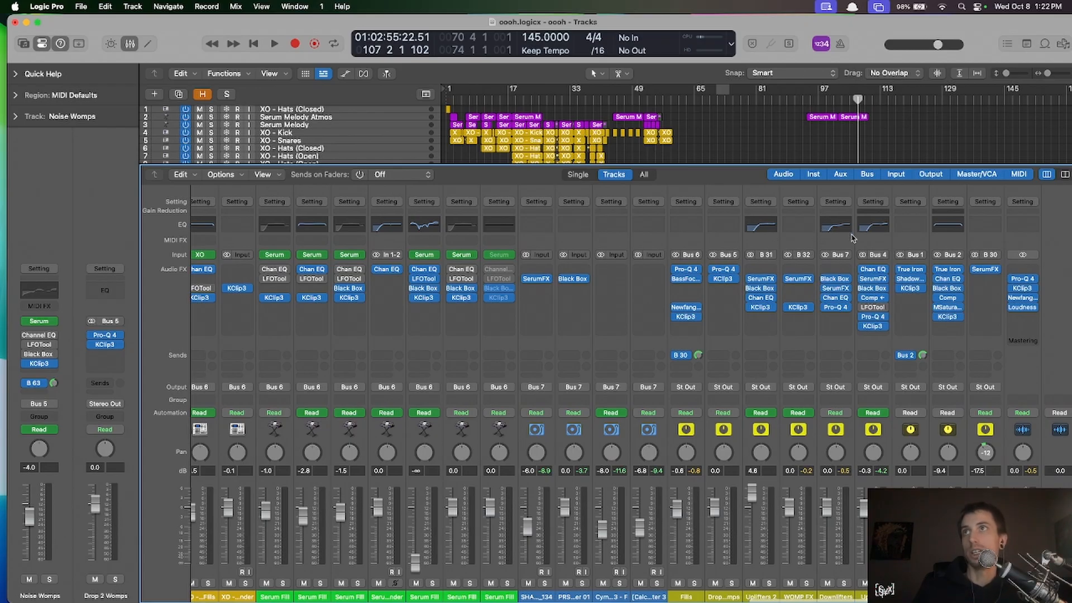
pyautogui.click(1025, 279)
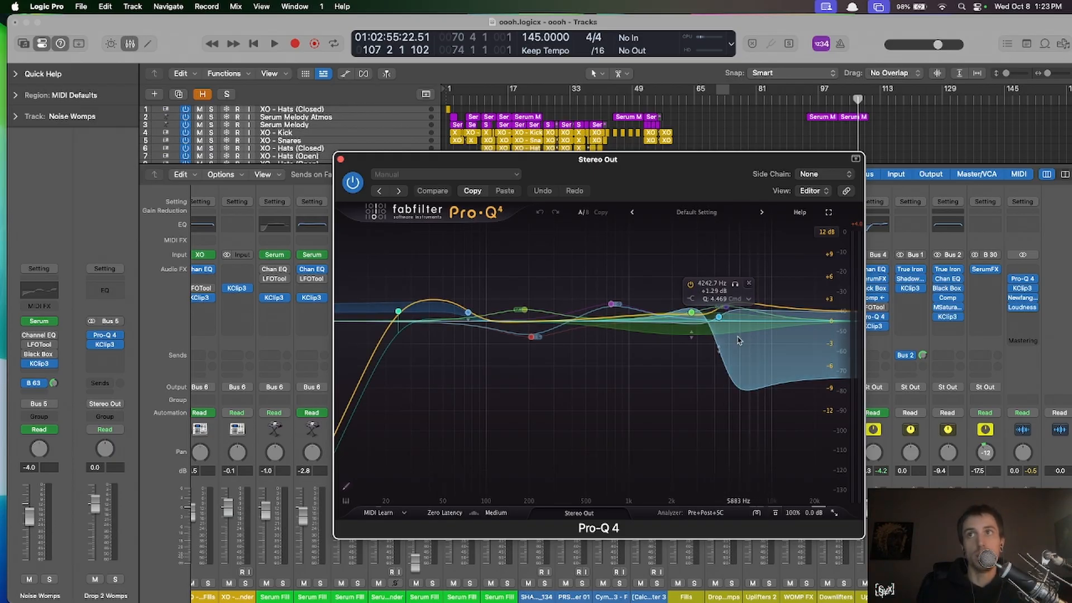
pyautogui.click(341, 159)
# - Inspect the multiband KClip3 settings on the Stereo Out channel and close the plug-in
pyautogui.click(1022, 288)
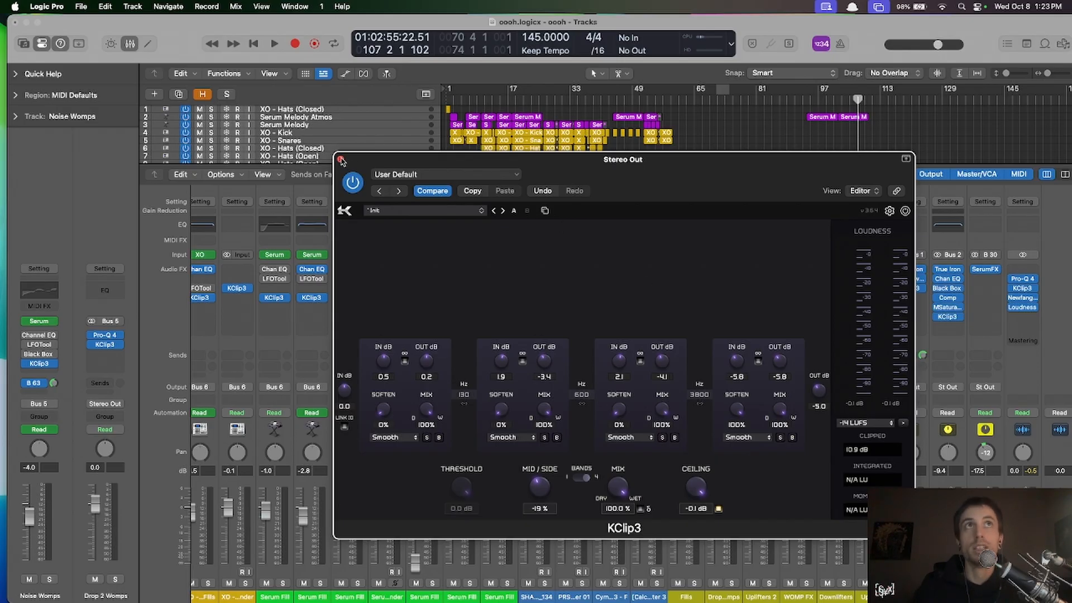
pyautogui.moveTo(819, 391)
pyautogui.mouseDown()
pyautogui.moveTo(819, 366)
pyautogui.moveTo(814, 399)
pyautogui.mouseUp()
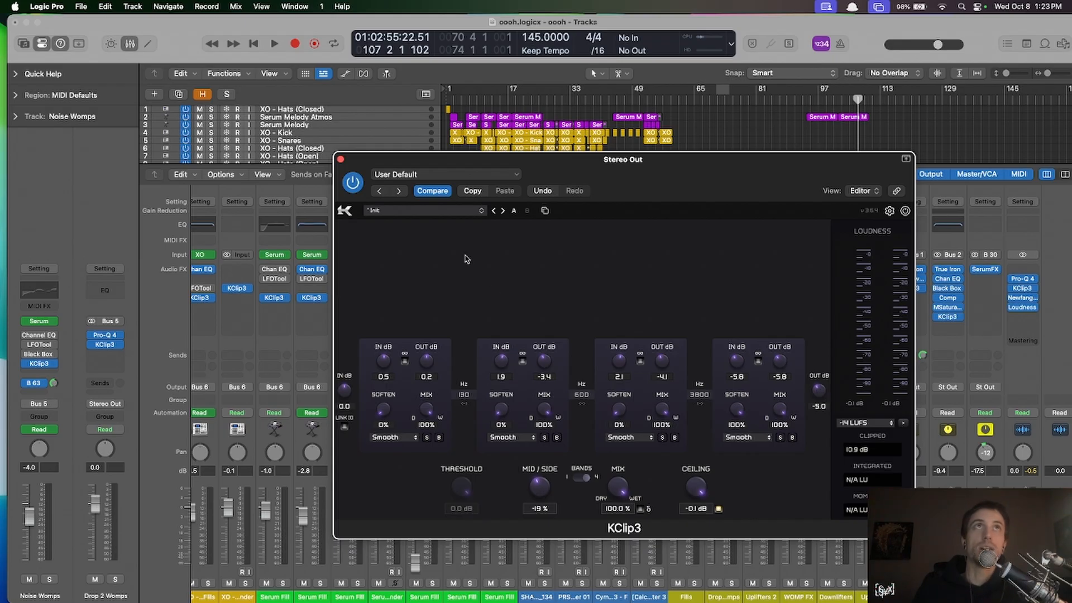
pyautogui.click(340, 159)
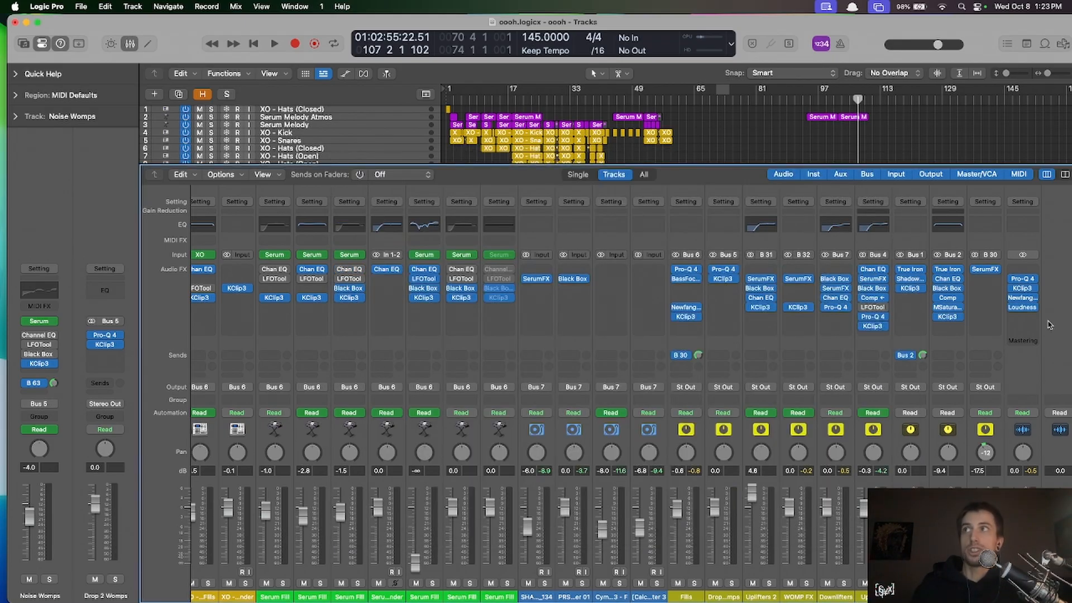
# - Inspect the Newfangled Saturate settings on the Stereo Out channel and close the plug-in
pyautogui.click(1023, 297)
pyautogui.moveTo(502, 162); pyautogui.dragTo(434, 77)
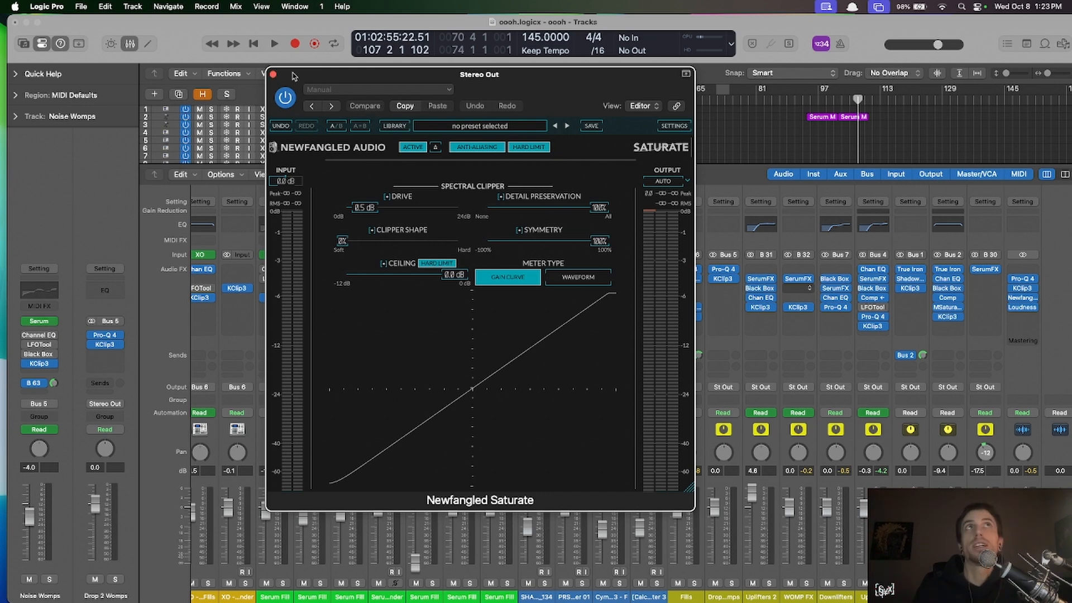
pyautogui.moveTo(293, 76); pyautogui.dragTo(339, 97)
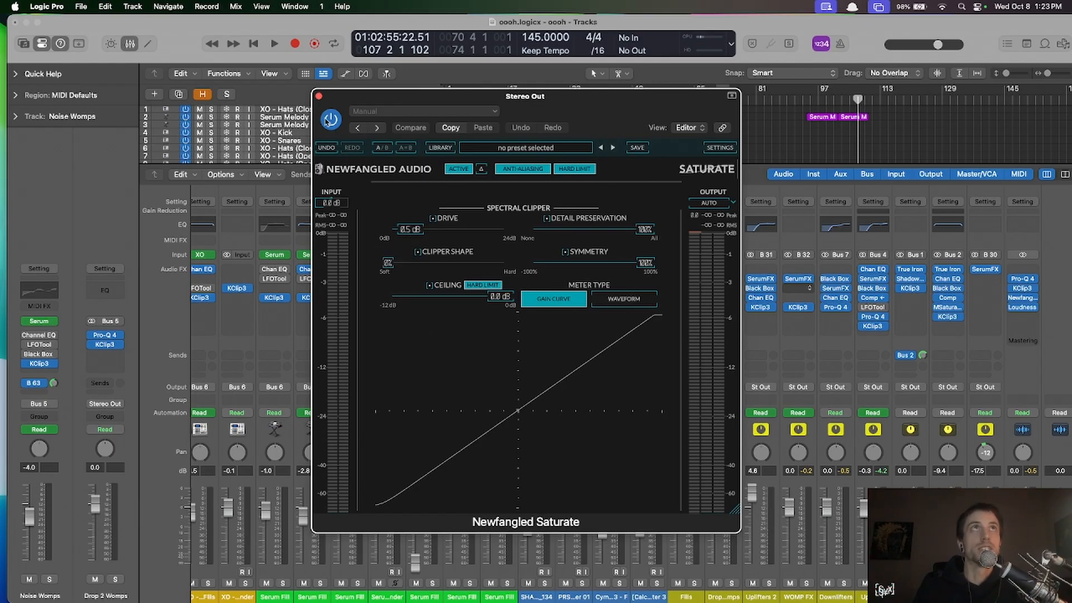
pyautogui.click(319, 97)
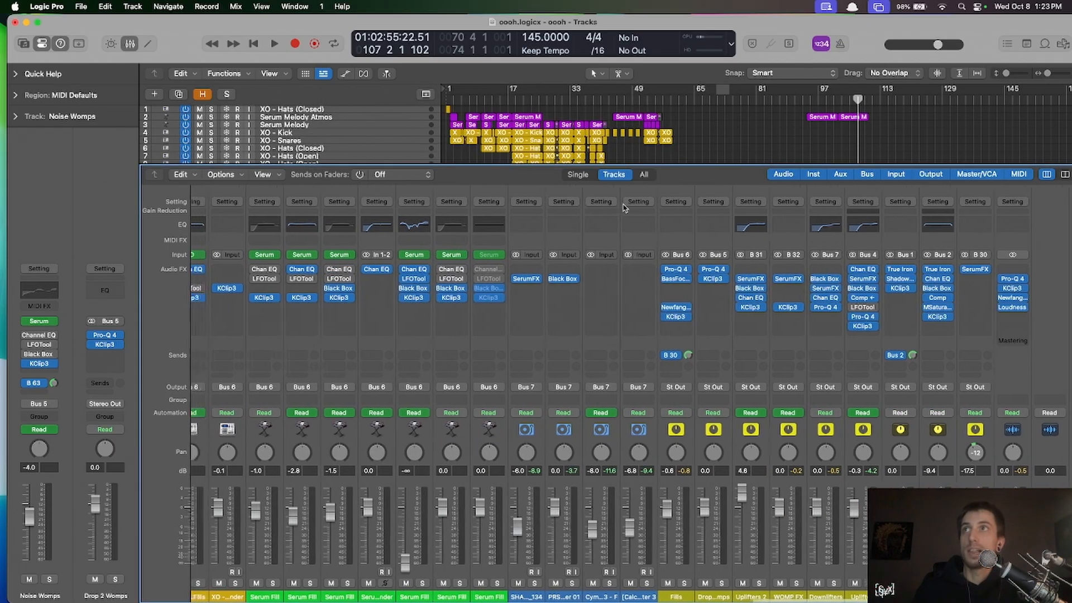
# - Hide the mixer and look over the full track arrangement
pyautogui.press('x')
pyautogui.scroll(-4, 590, 258)
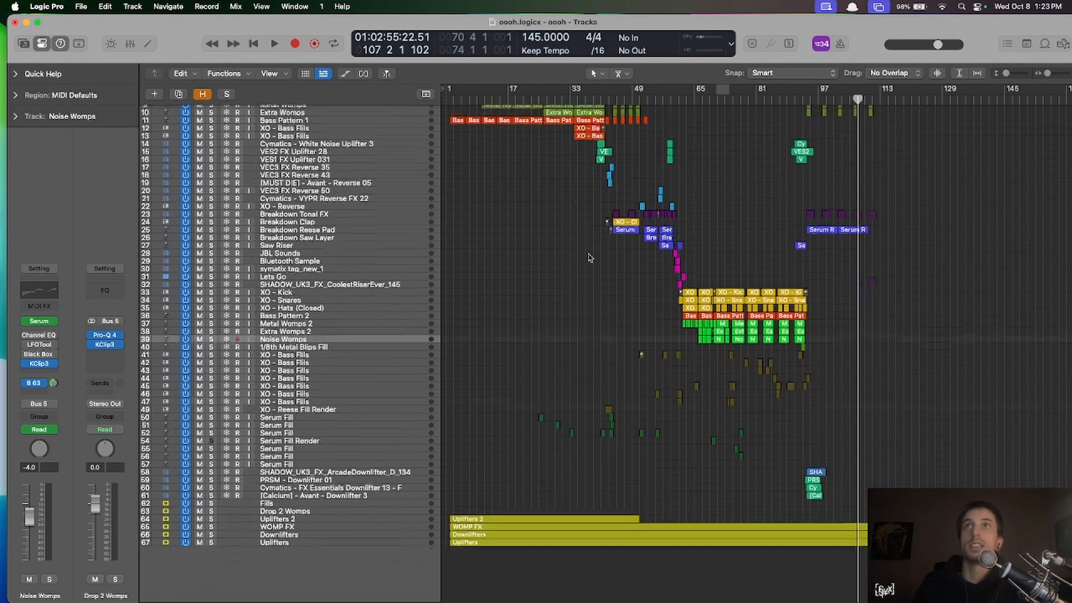
pyautogui.scroll(3, 590, 257)
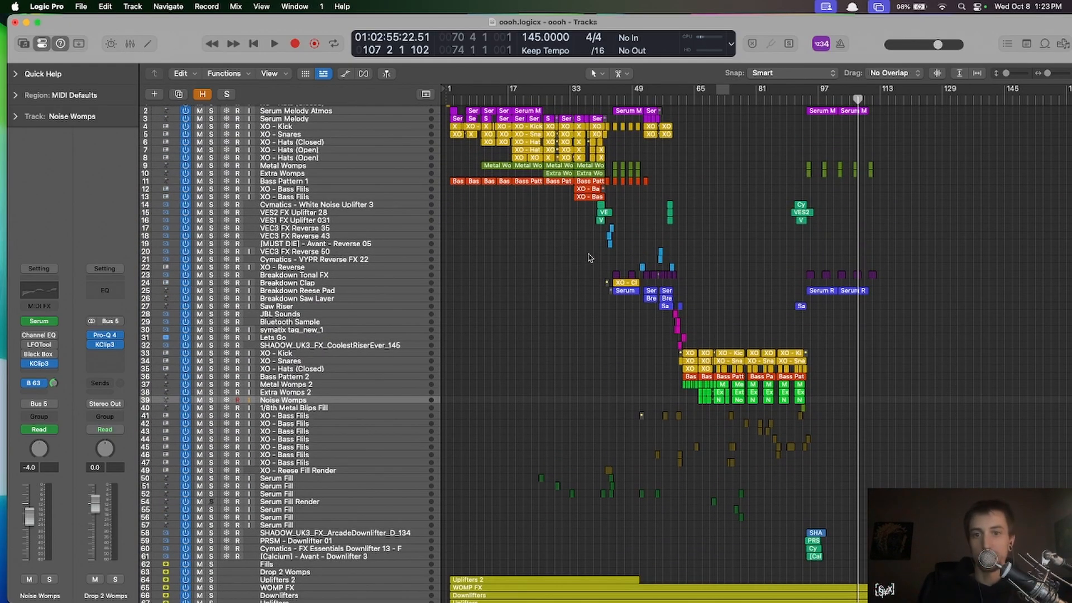